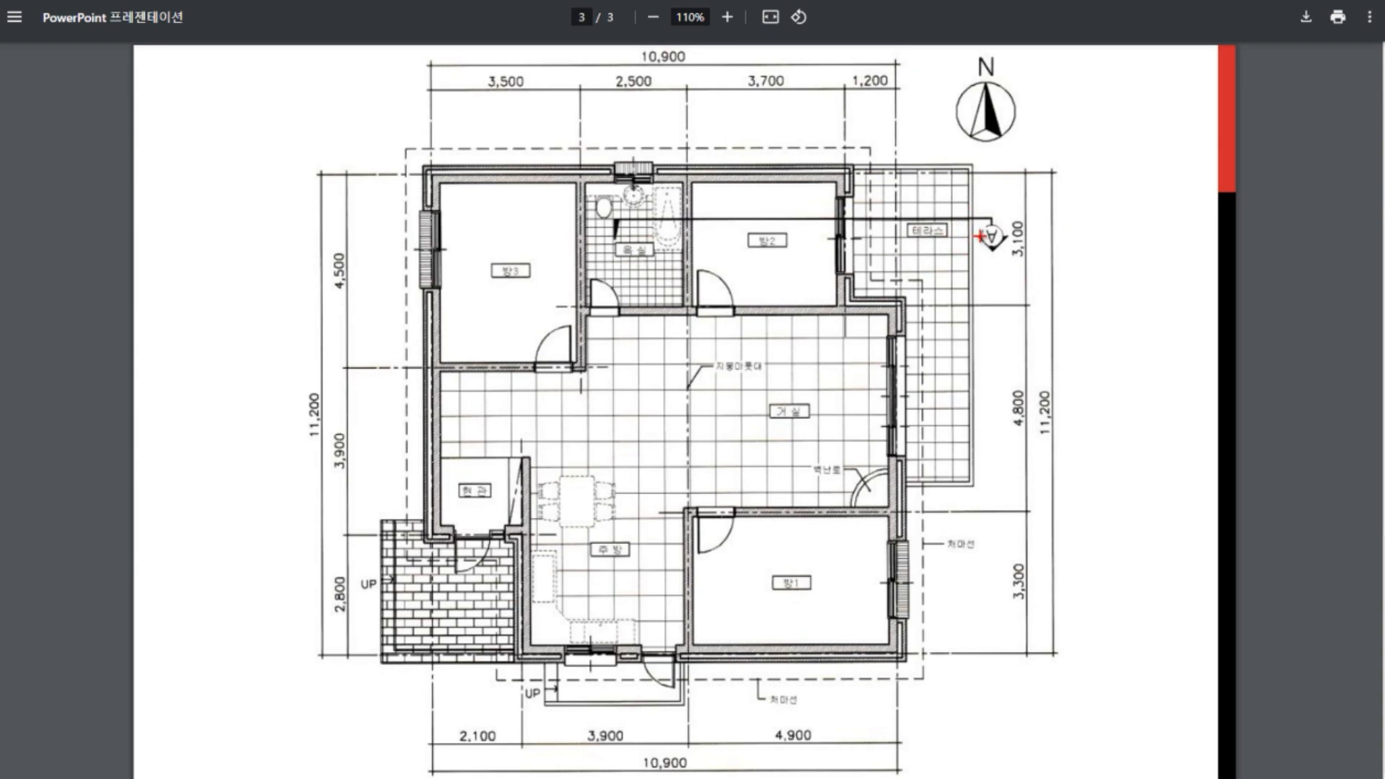
Step: Examine the spaces that section line A crosses on the floor plan: the terrace, room 2 and the bathroom
mouse_move(980, 236)
mouse_down()
mouse_move(858, 220)
mouse_move(974, 220)
mouse_move(959, 249)
mouse_up()
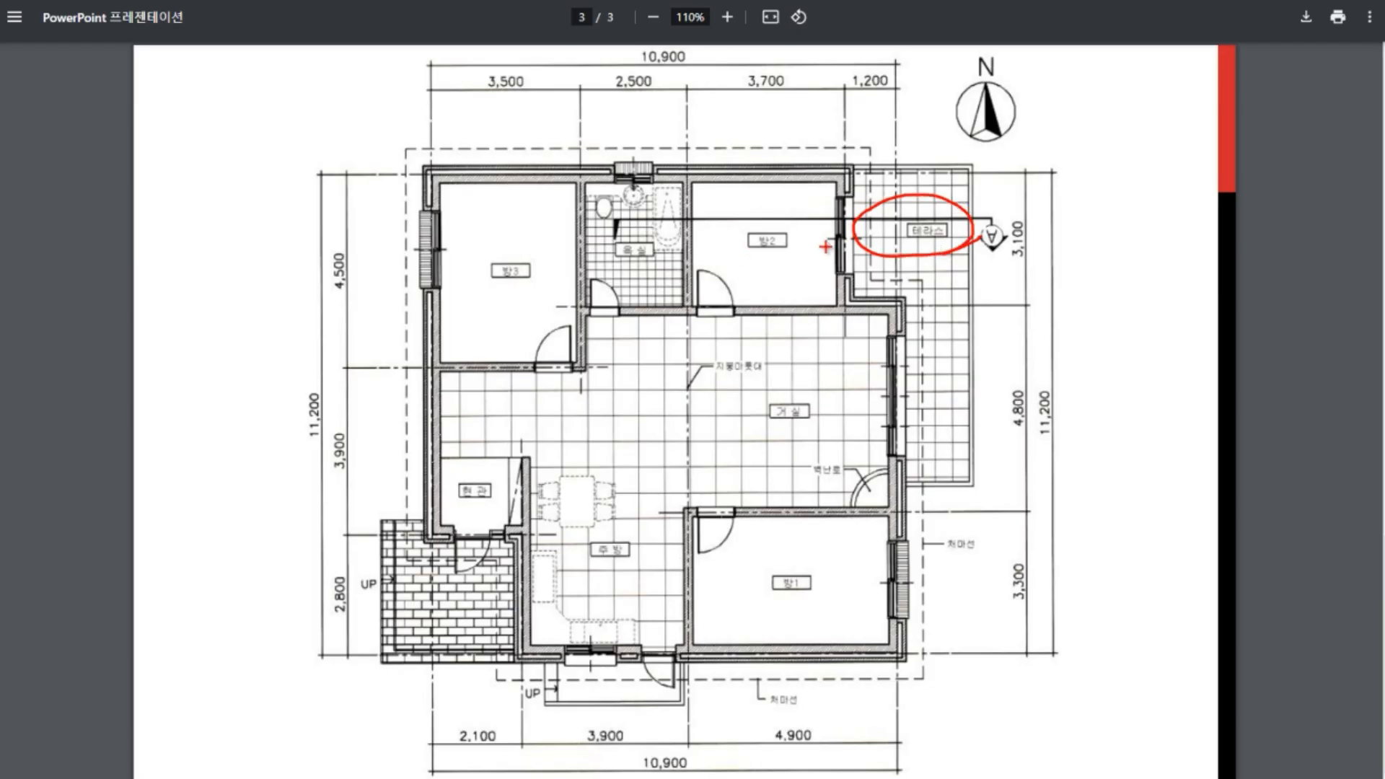
mouse_move(827, 237)
mouse_down()
mouse_move(797, 256)
mouse_move(814, 231)
mouse_move(794, 258)
mouse_up()
mouse_move(678, 234)
mouse_down()
mouse_move(570, 222)
mouse_move(649, 260)
mouse_up()
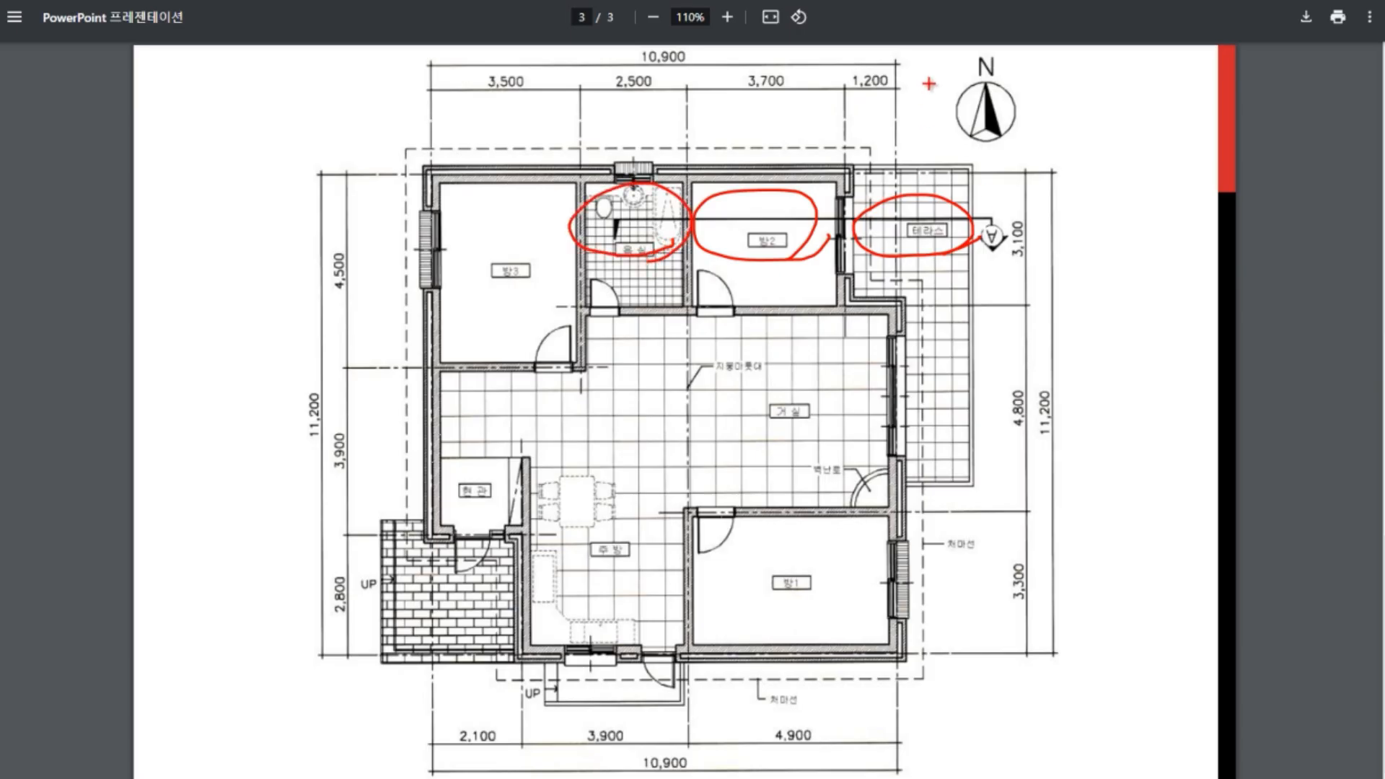
drag(929, 84, 930, 149)
key(Escape)
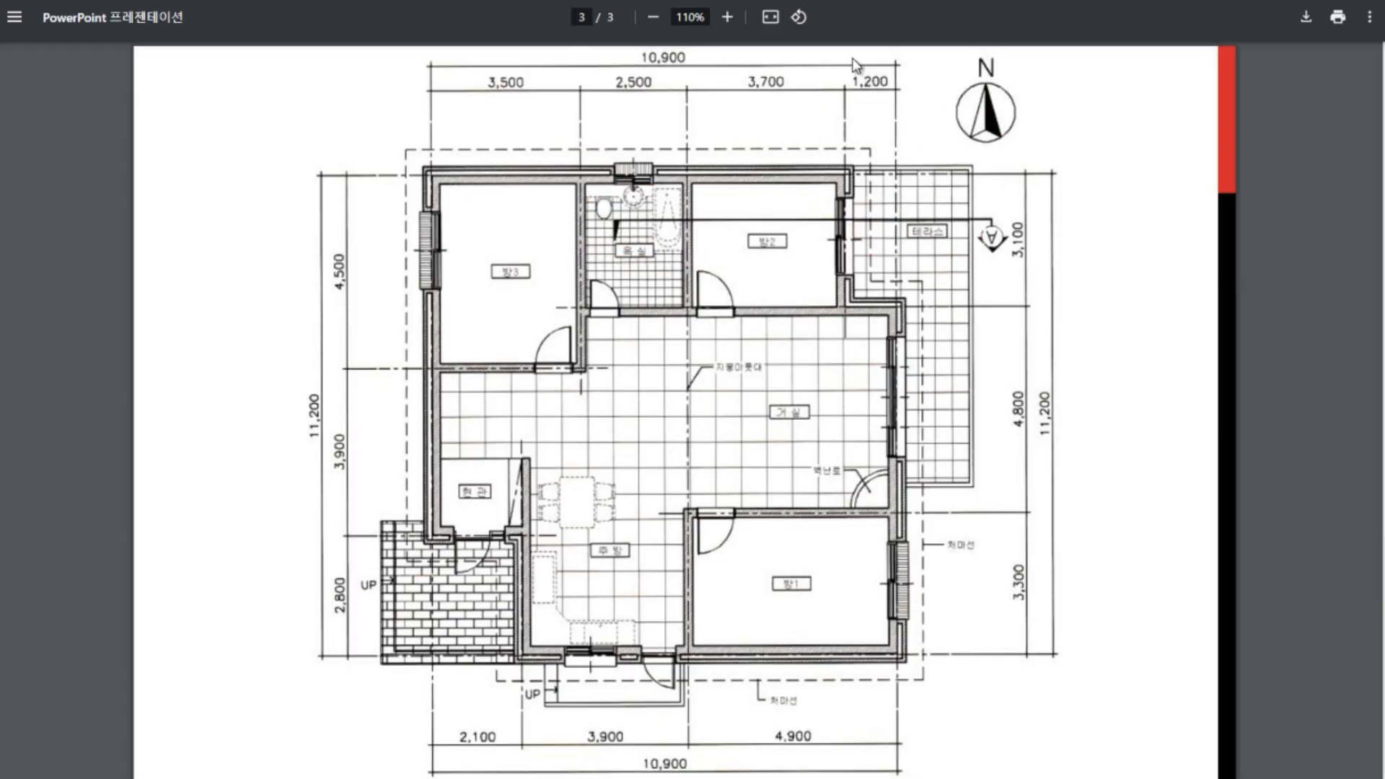
Step: Rotate the floor plan PDF by 180 degrees and reduce its magnification to 97%
click(799, 17)
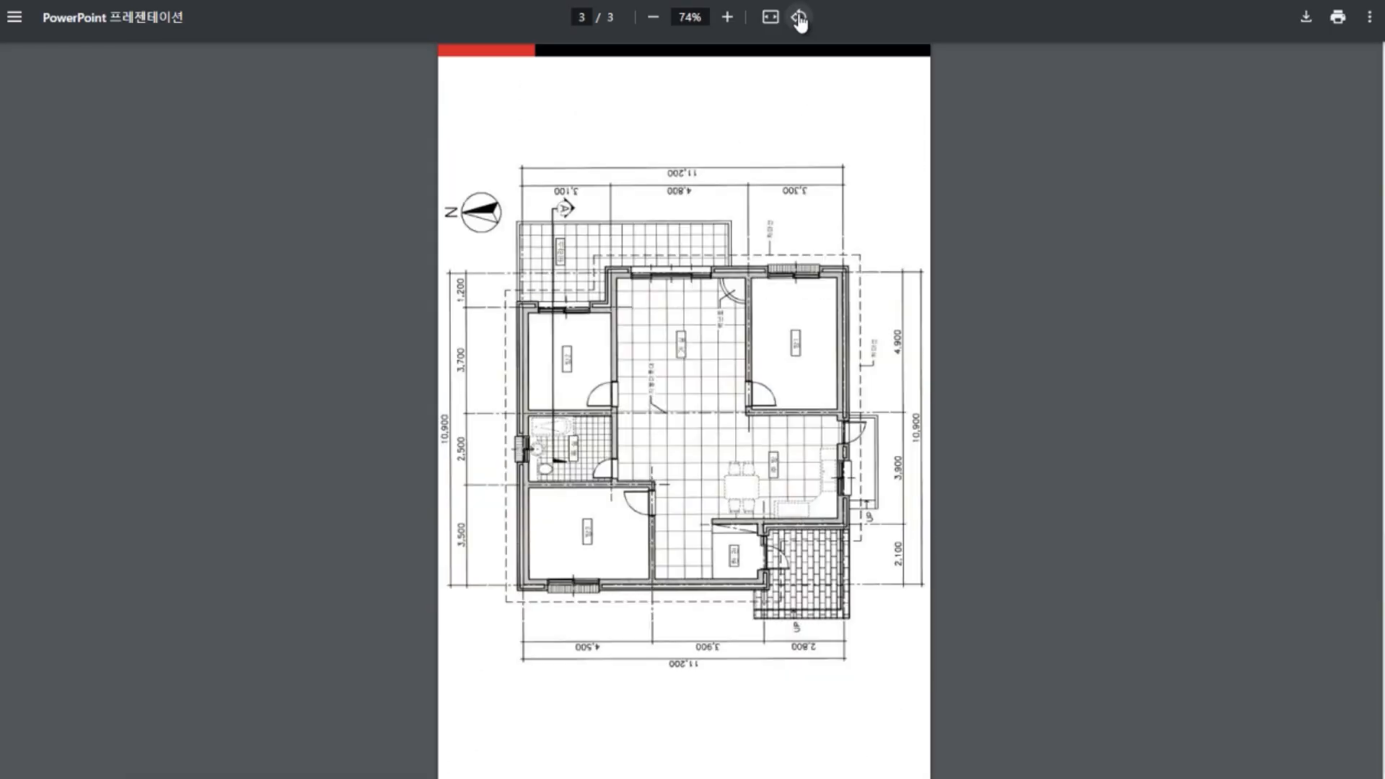
click(799, 17)
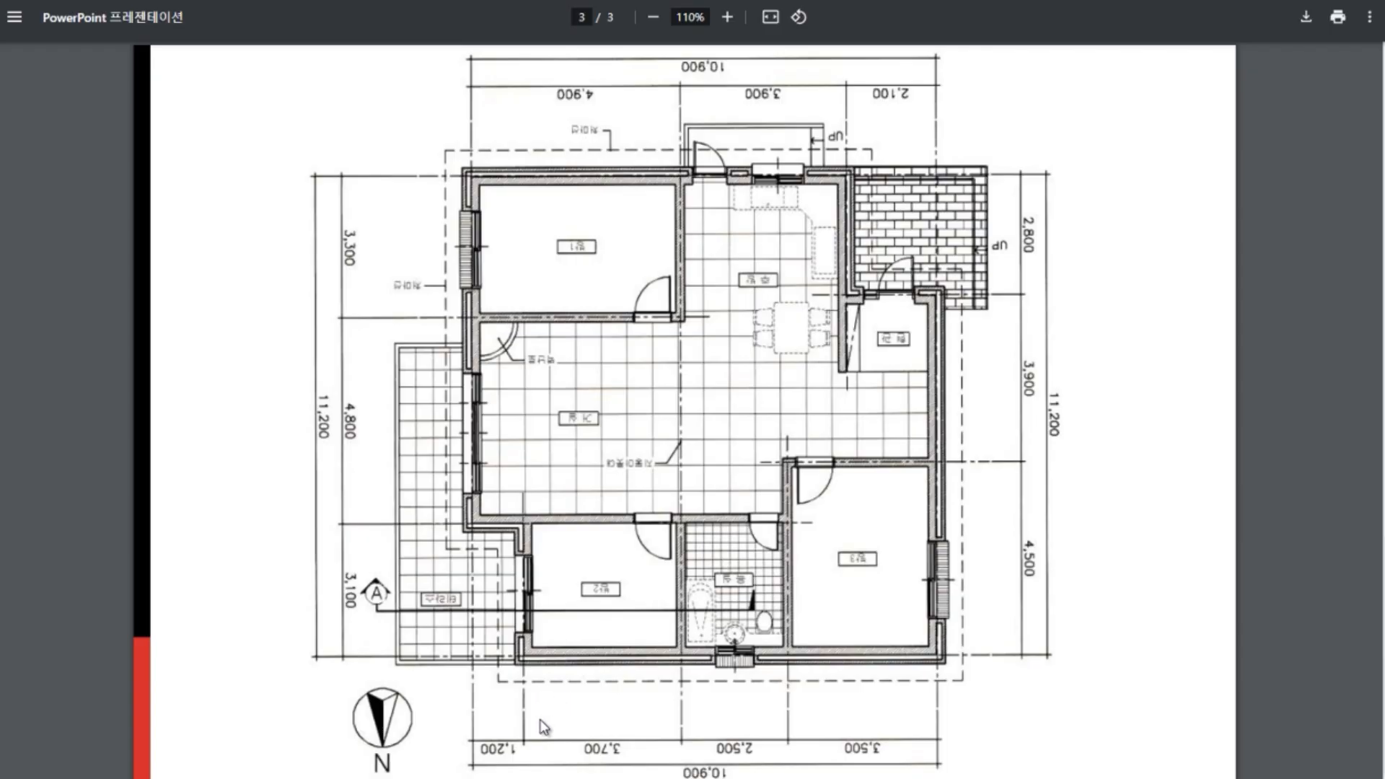
ctrl+scroll(544, 727, down, 2)
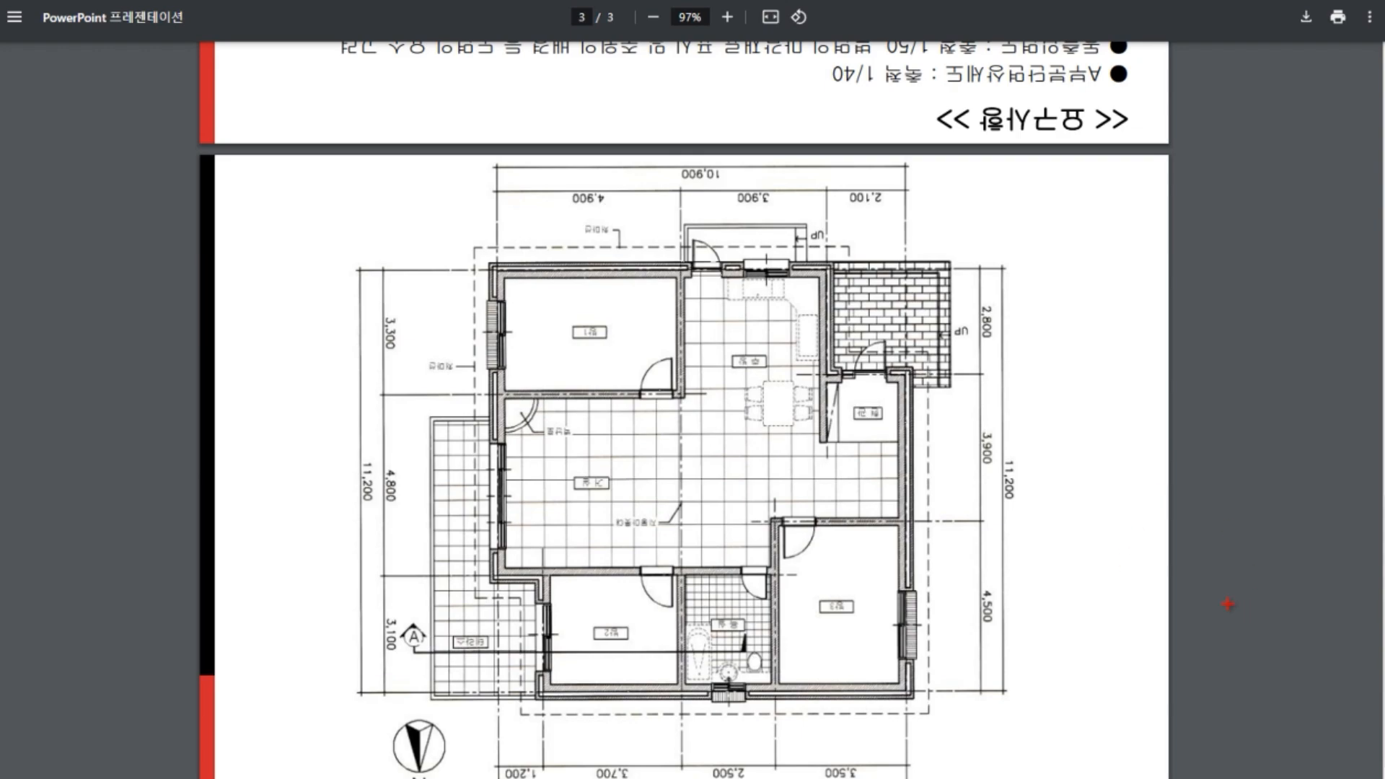
Step: Examine the access route on the plan from the paved porch through the entrance into the living room
drag(846, 399, 893, 427)
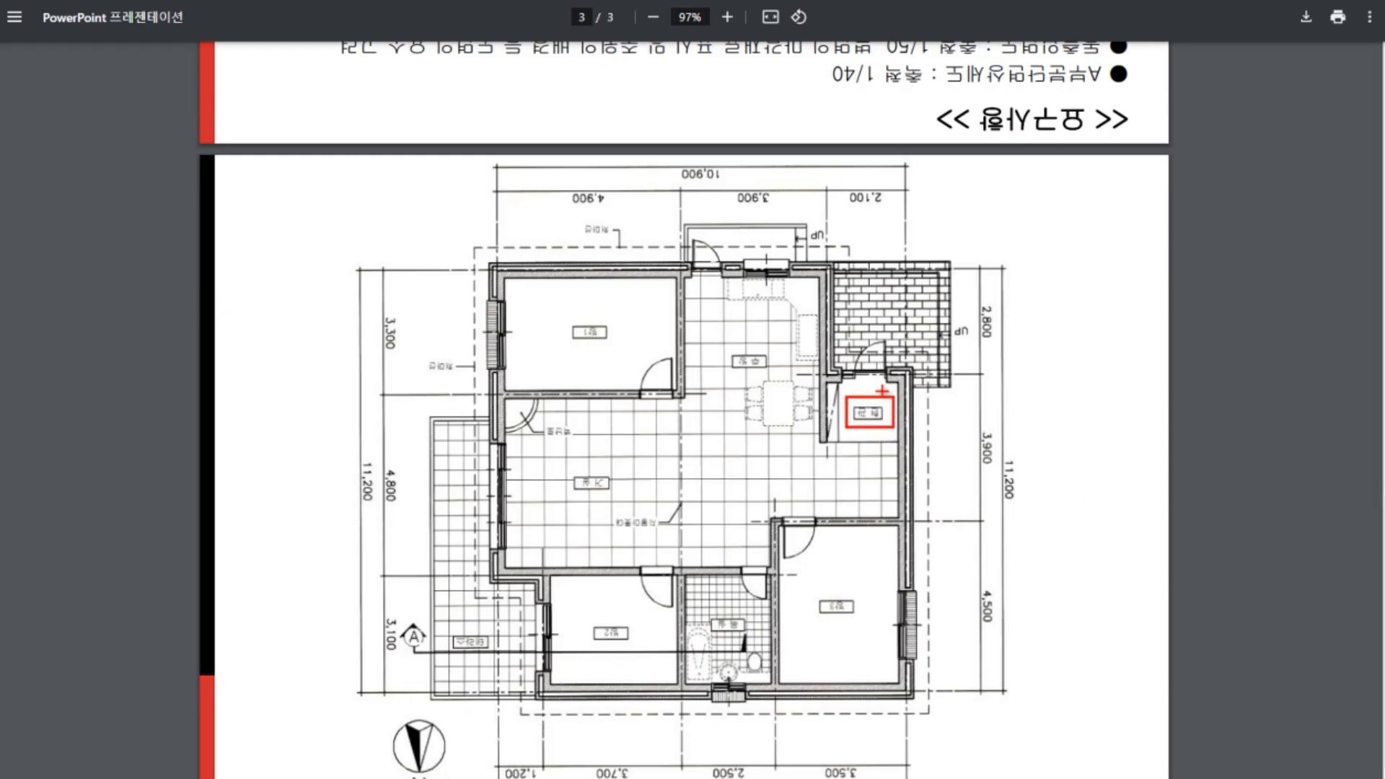
drag(873, 400, 868, 339)
drag(833, 267, 945, 370)
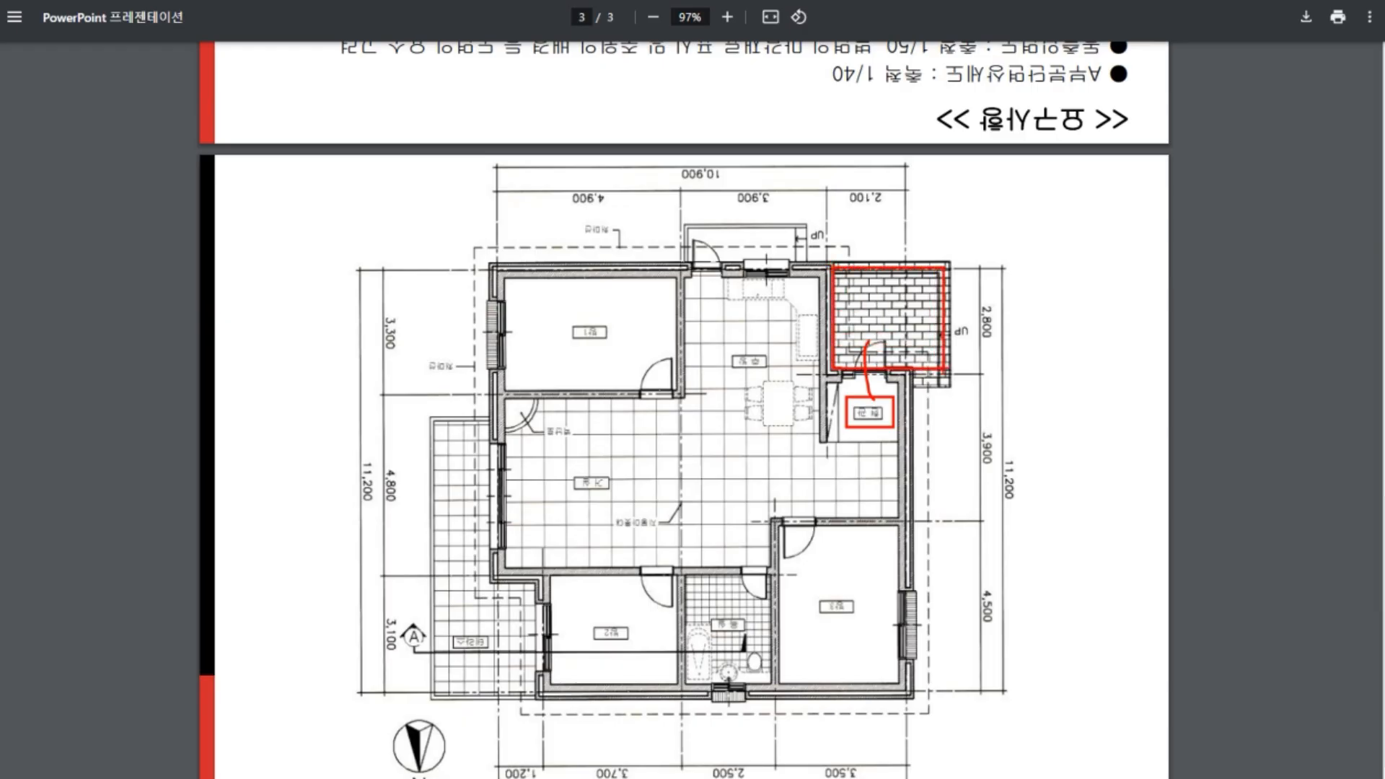
key(e)
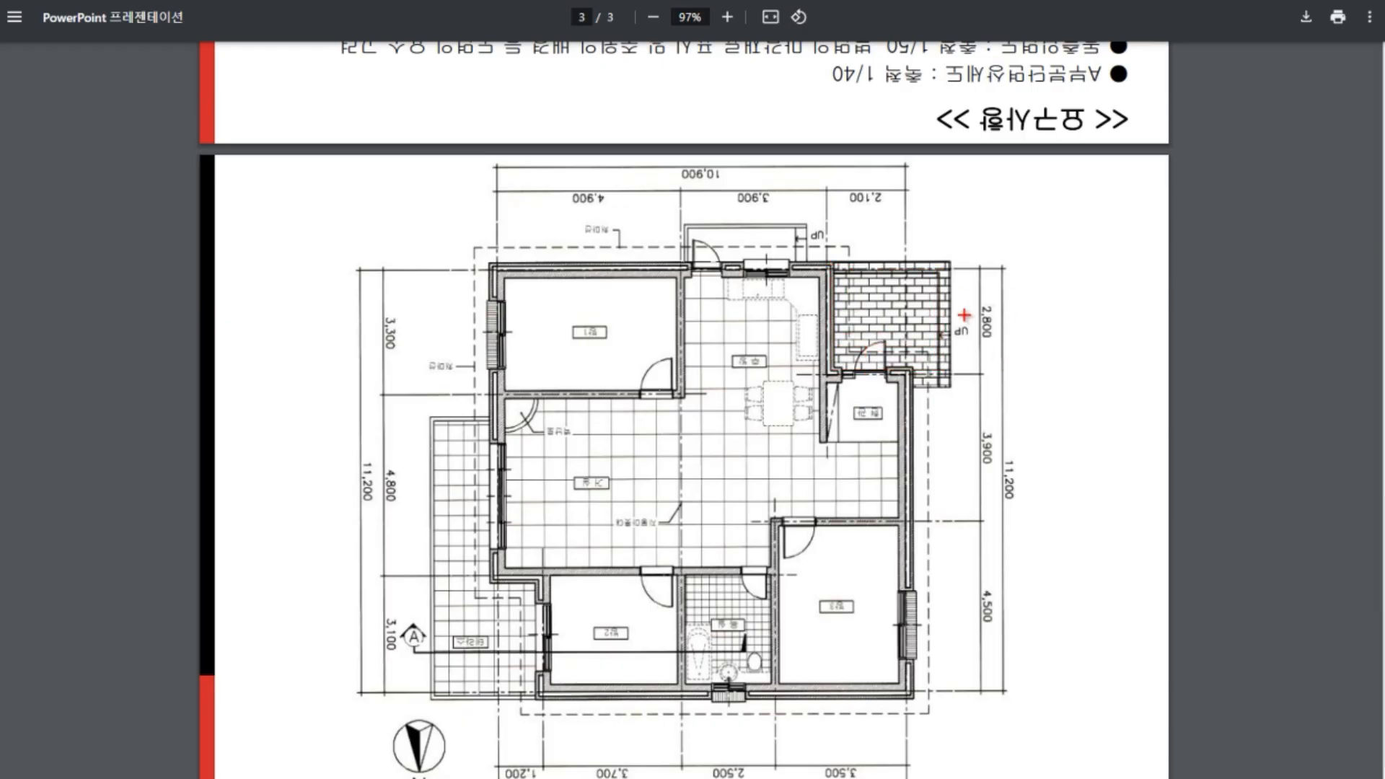
mouse_move(968, 307)
mouse_down()
mouse_move(956, 296)
mouse_move(911, 311)
mouse_up()
drag(872, 318, 873, 412)
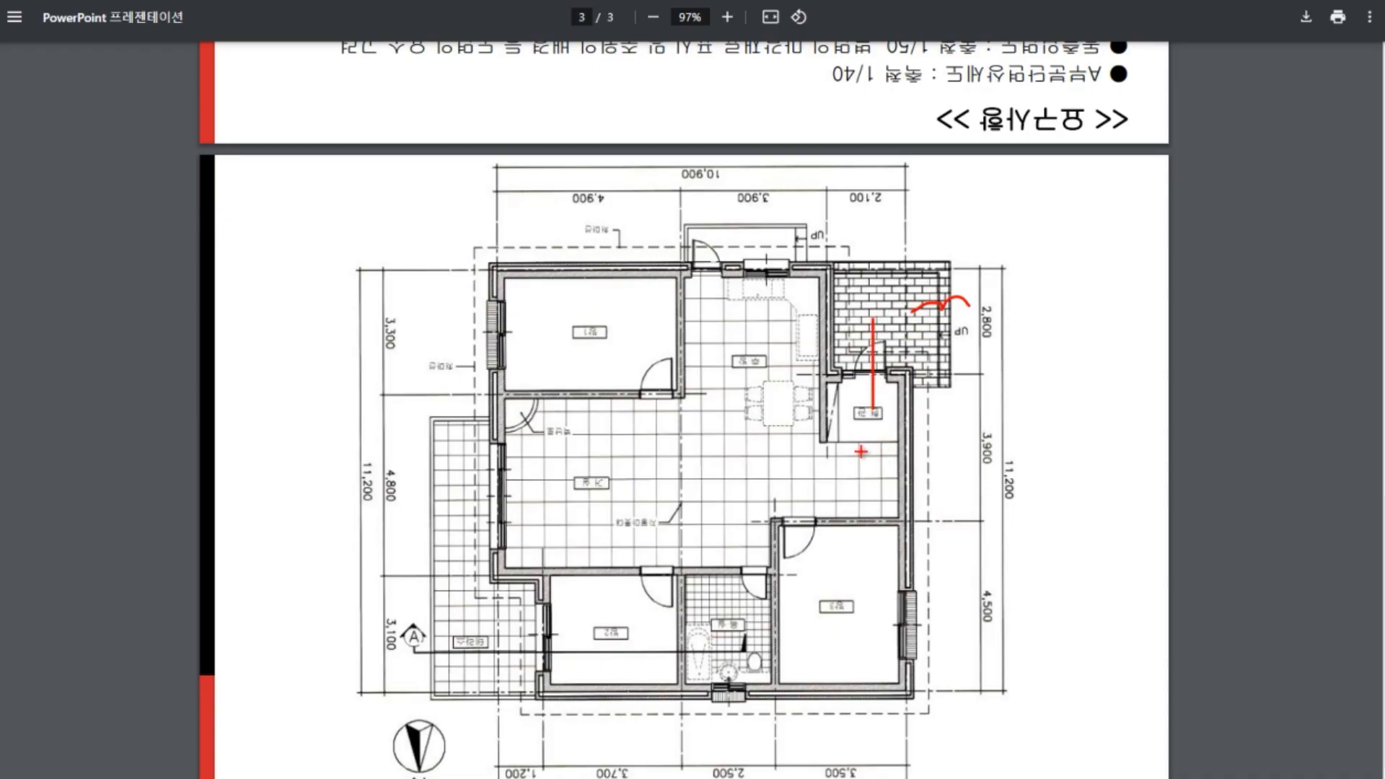
mouse_move(854, 422)
mouse_down()
mouse_move(821, 417)
mouse_move(787, 453)
mouse_up()
mouse_move(819, 510)
mouse_down()
mouse_move(561, 446)
mouse_move(674, 534)
mouse_up()
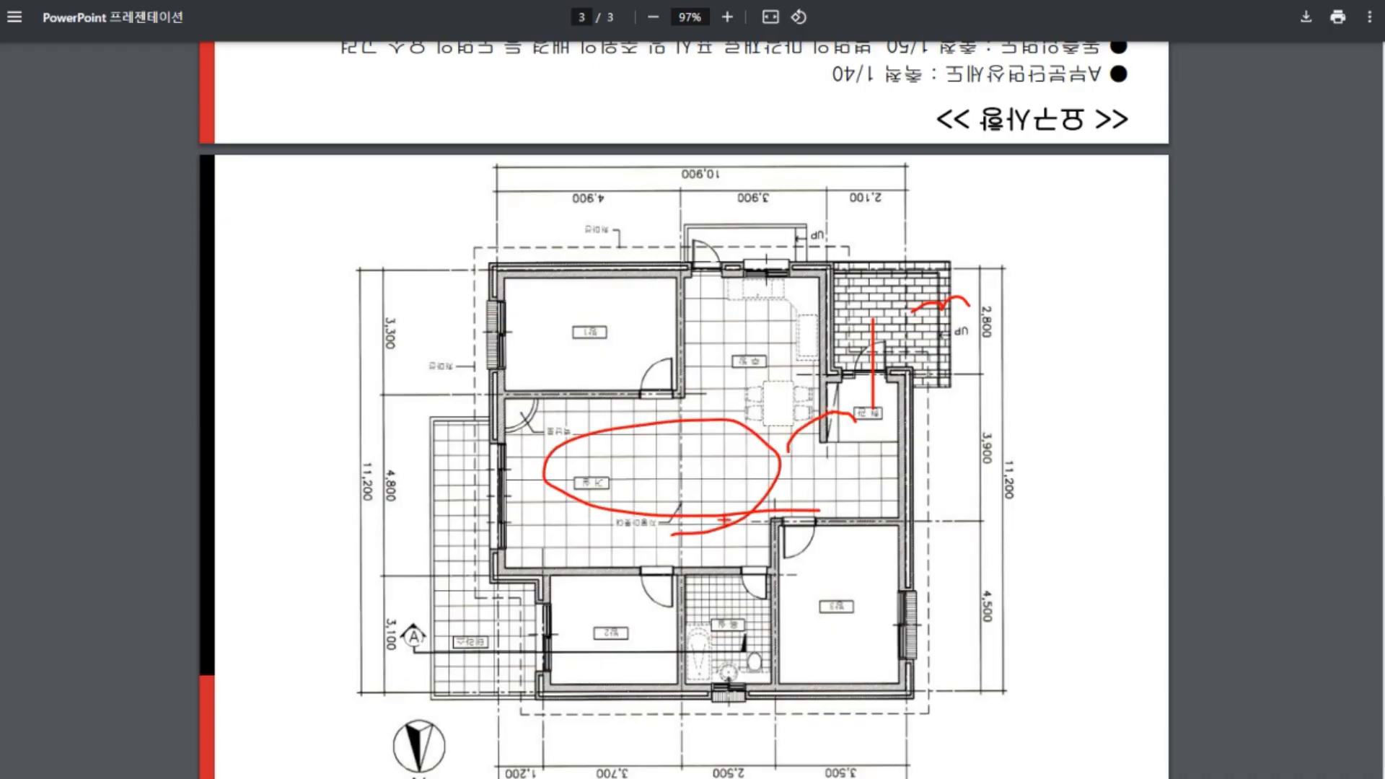
key(e)
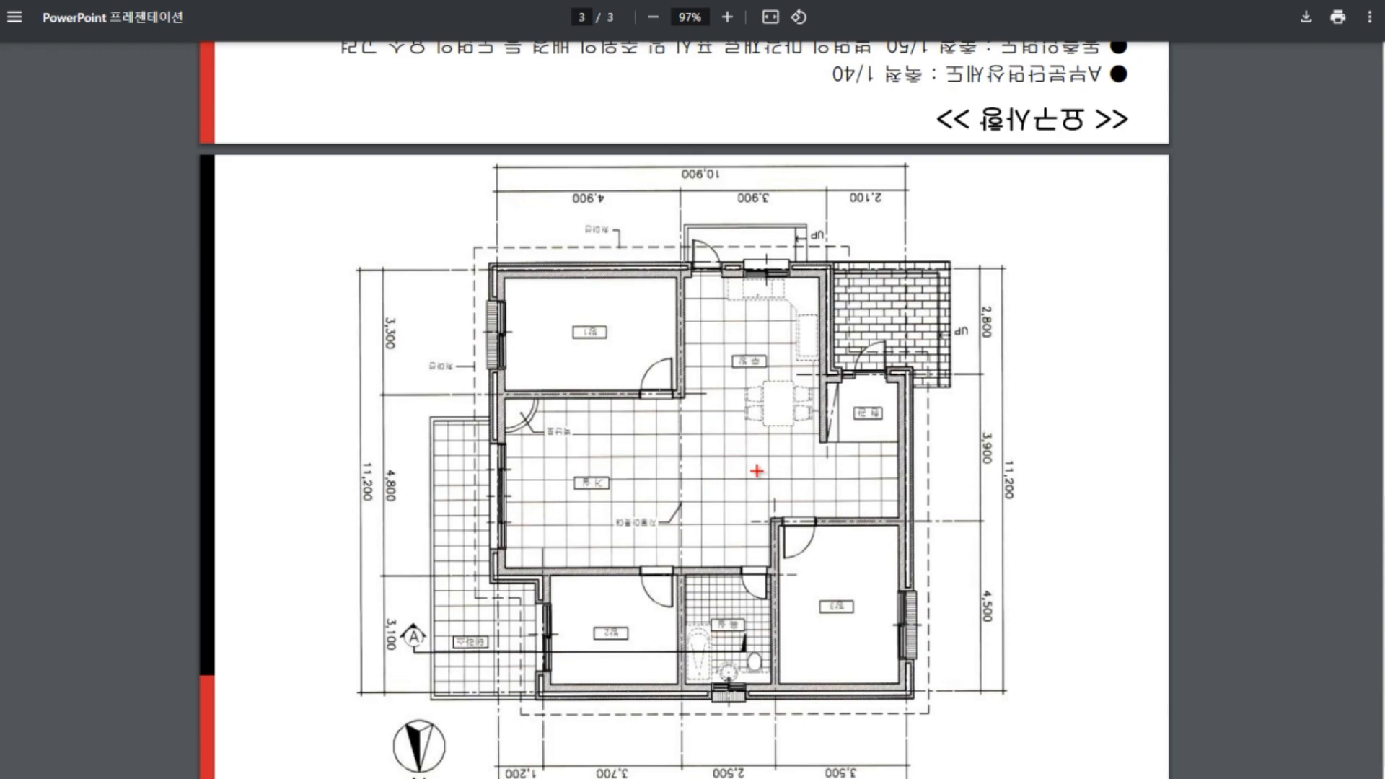
mouse_move(970, 334)
mouse_down()
mouse_move(900, 341)
mouse_move(851, 434)
mouse_move(823, 431)
mouse_move(791, 466)
mouse_up()
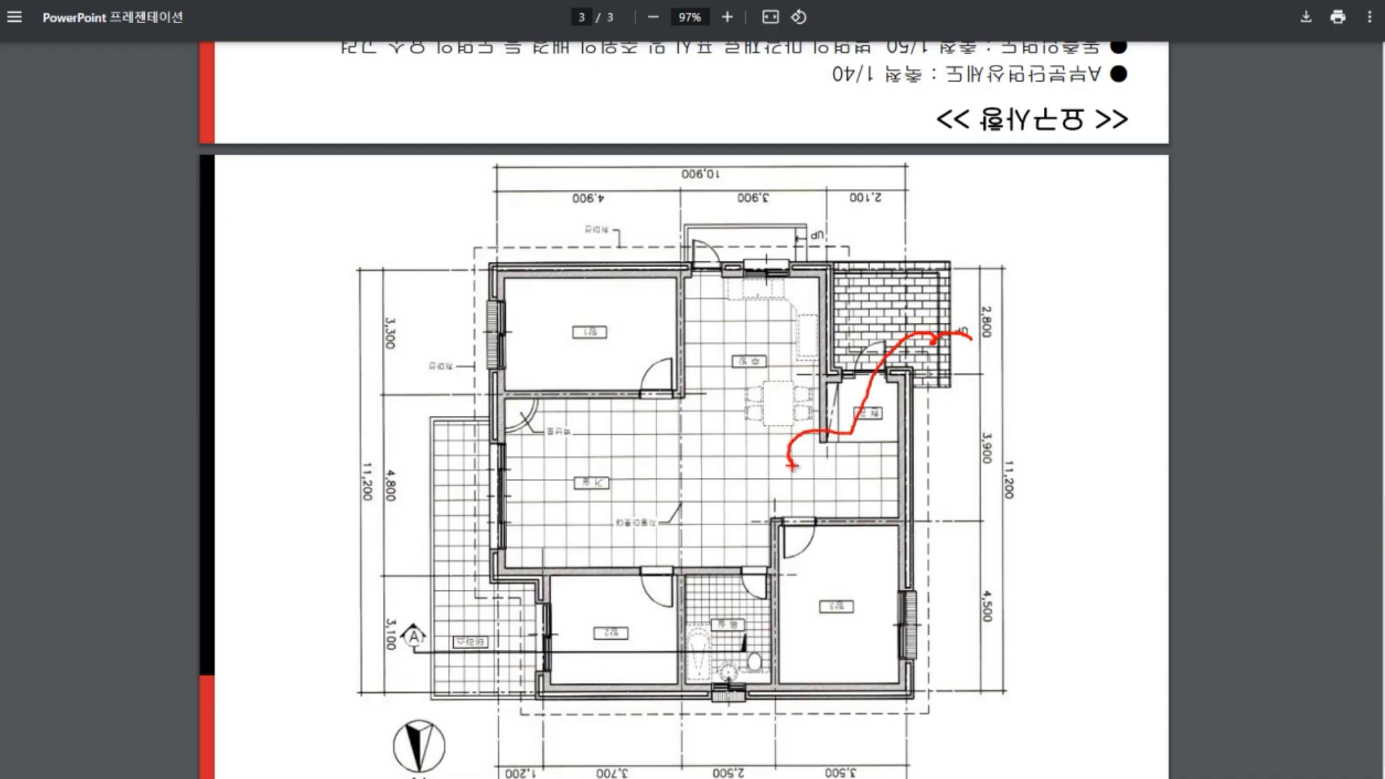
ctrl+drag(557, 441, 801, 499)
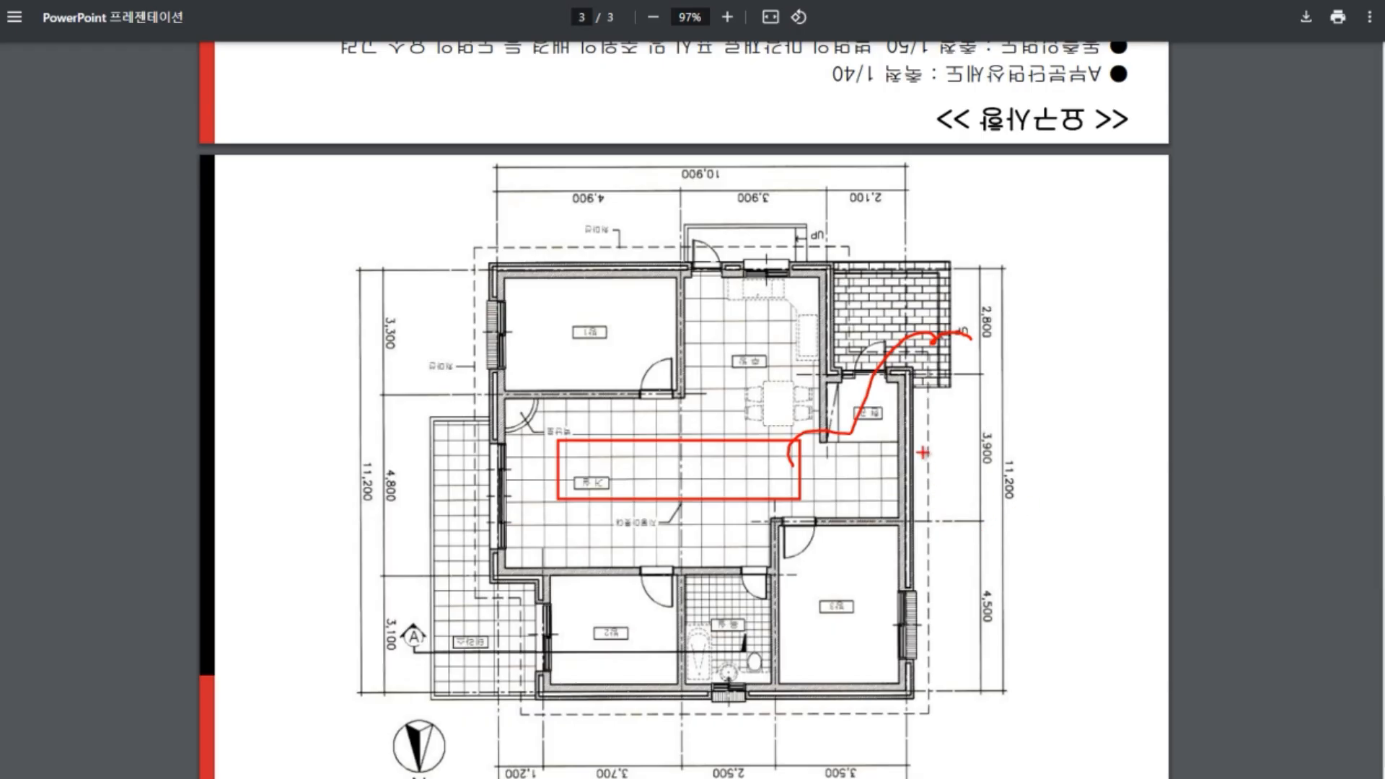
key(e)
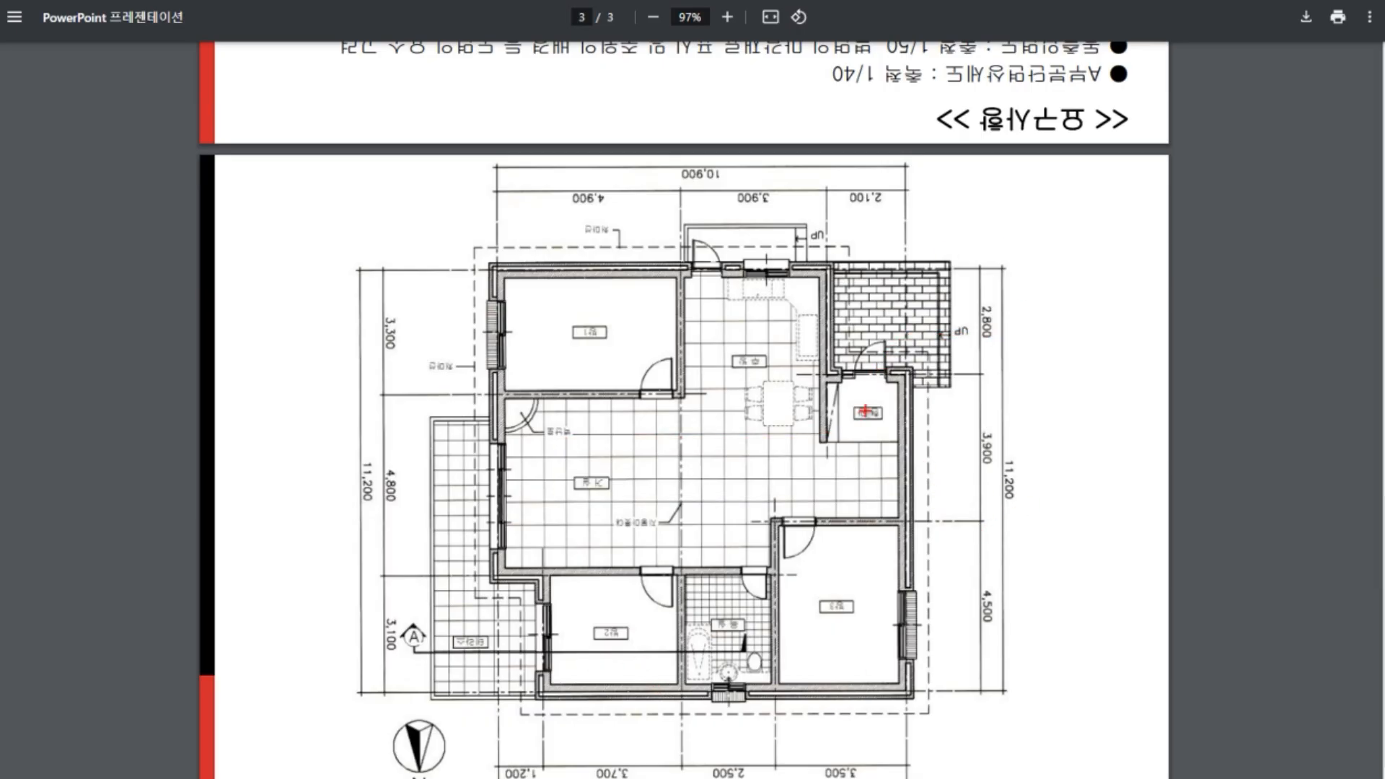
Step: Examine the roof ridge line and section line A across the terrace, room 2 and the bathroom, including the bathroom door
drag(681, 717, 682, 186)
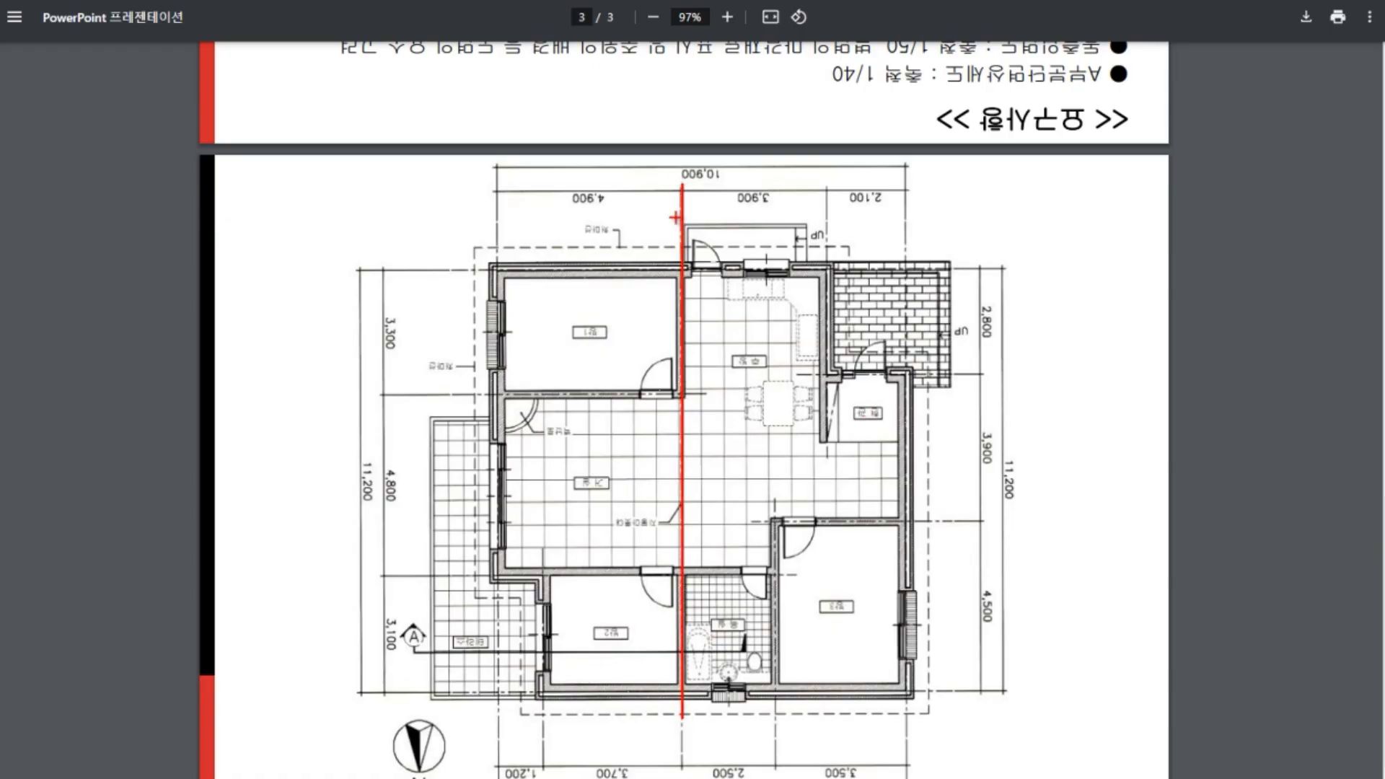
drag(600, 510, 686, 543)
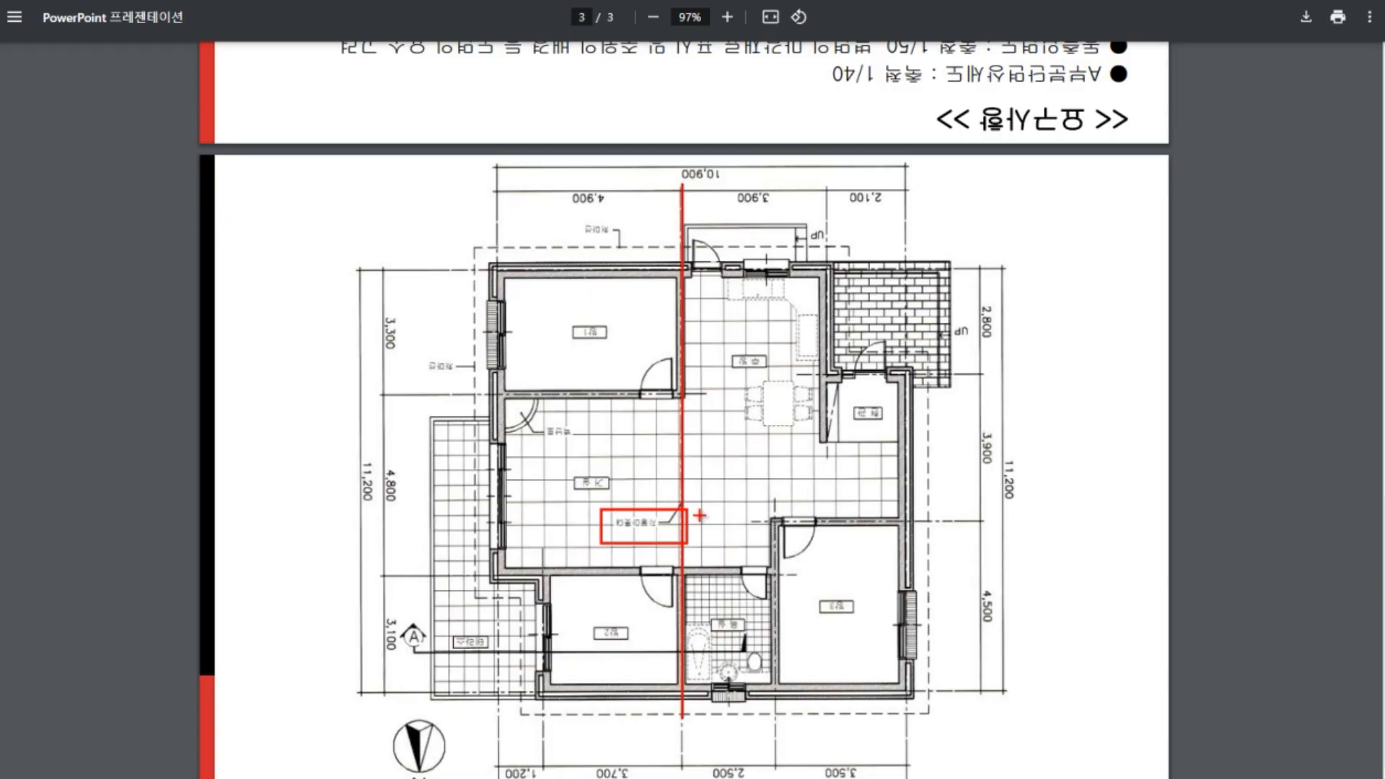
drag(403, 652, 799, 651)
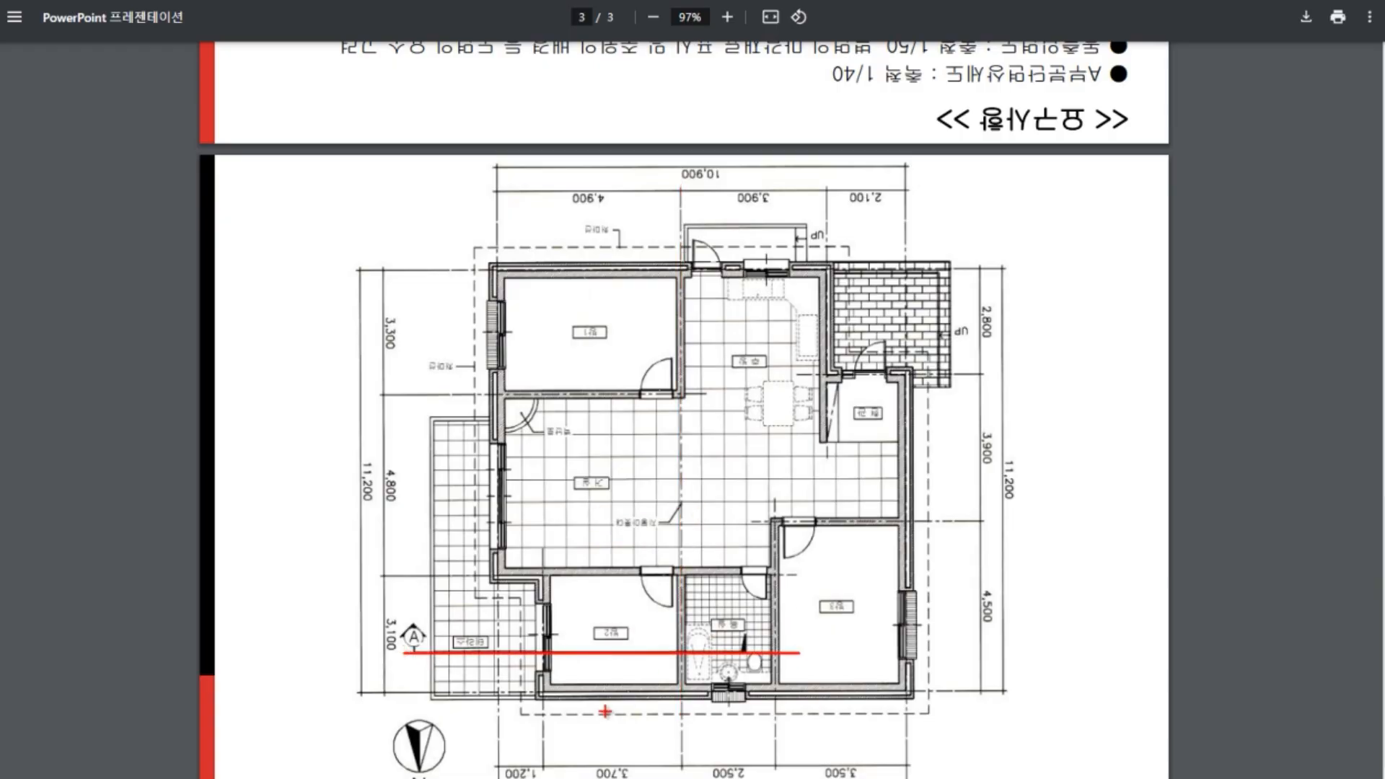
mouse_move(526, 666)
mouse_down()
mouse_move(506, 618)
mouse_move(476, 690)
mouse_up()
mouse_move(656, 665)
mouse_down()
mouse_move(569, 618)
mouse_move(614, 689)
mouse_up()
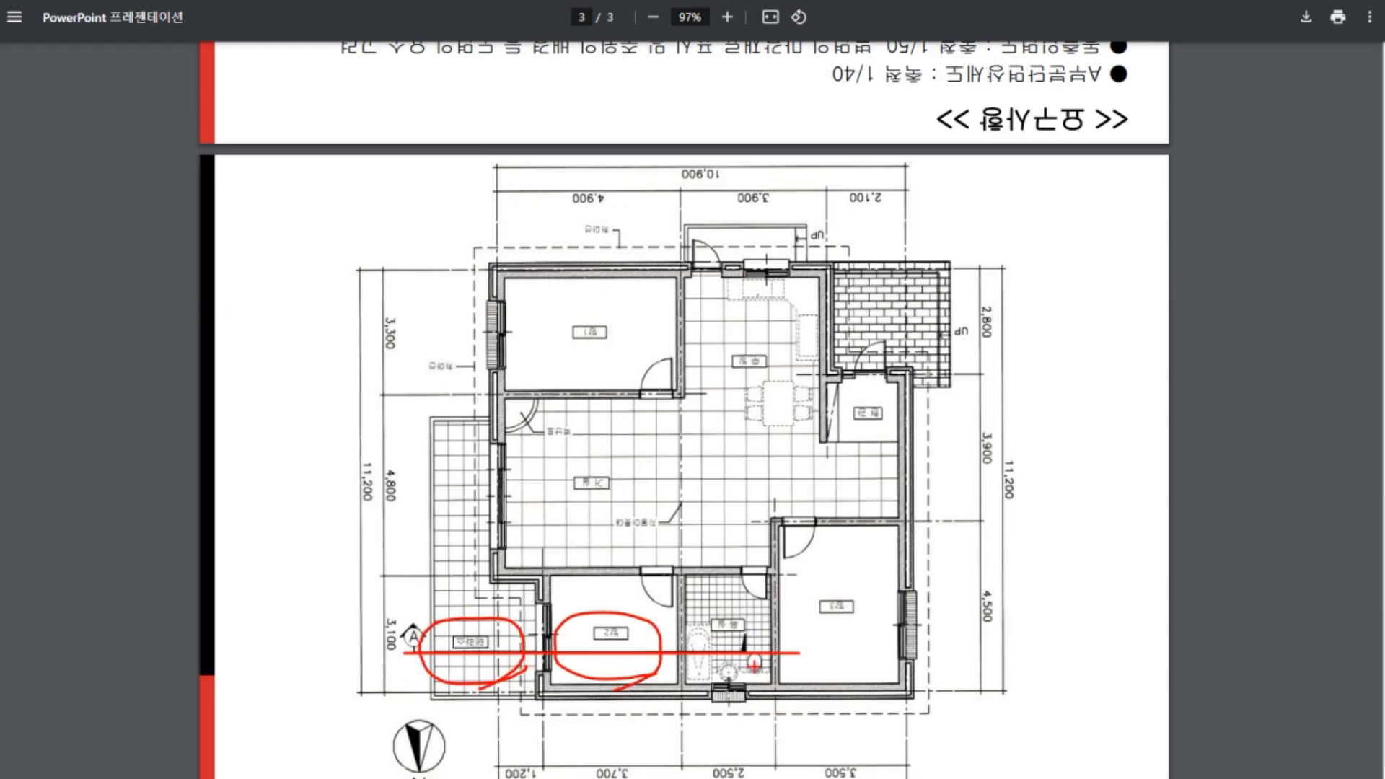
drag(766, 662, 699, 615)
key(e)
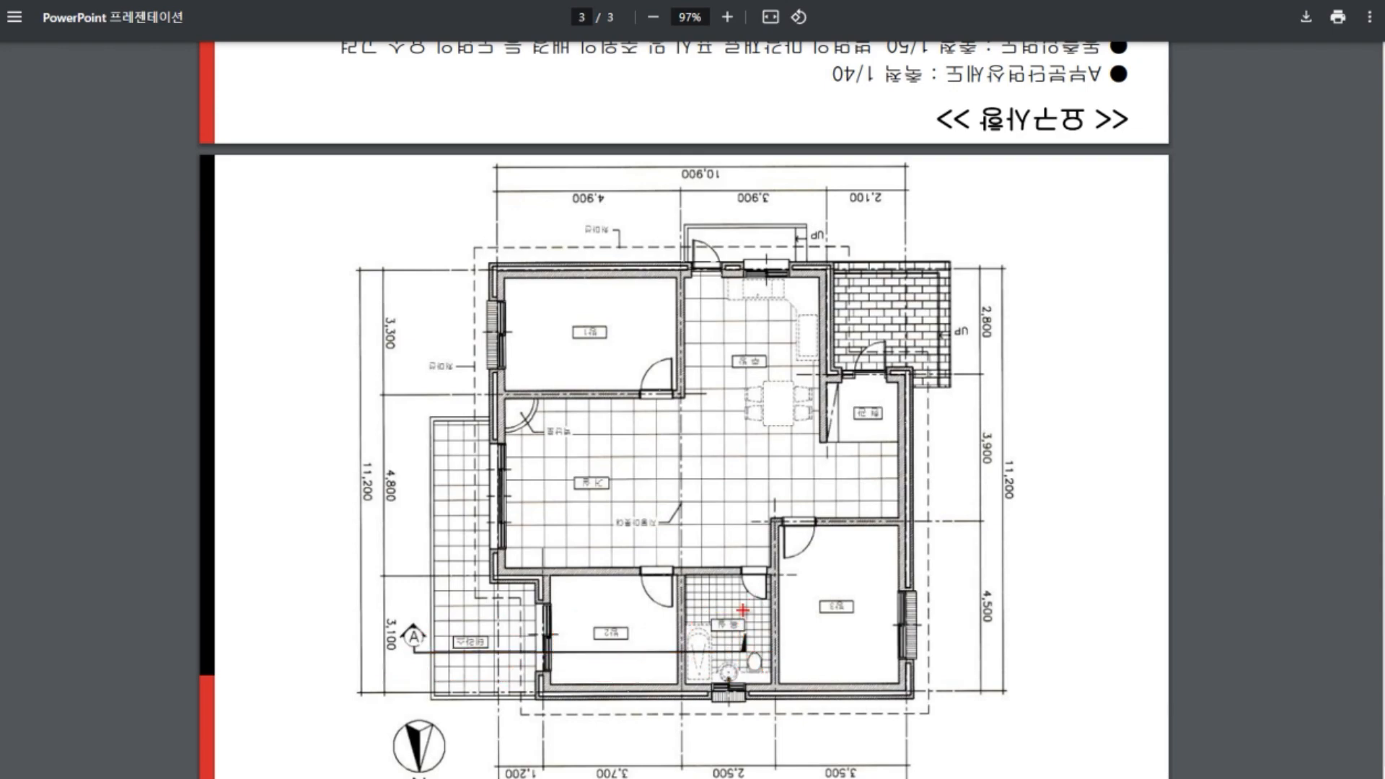
drag(750, 568, 750, 681)
mouse_move(748, 587)
mouse_down()
mouse_move(758, 561)
mouse_move(737, 614)
mouse_up()
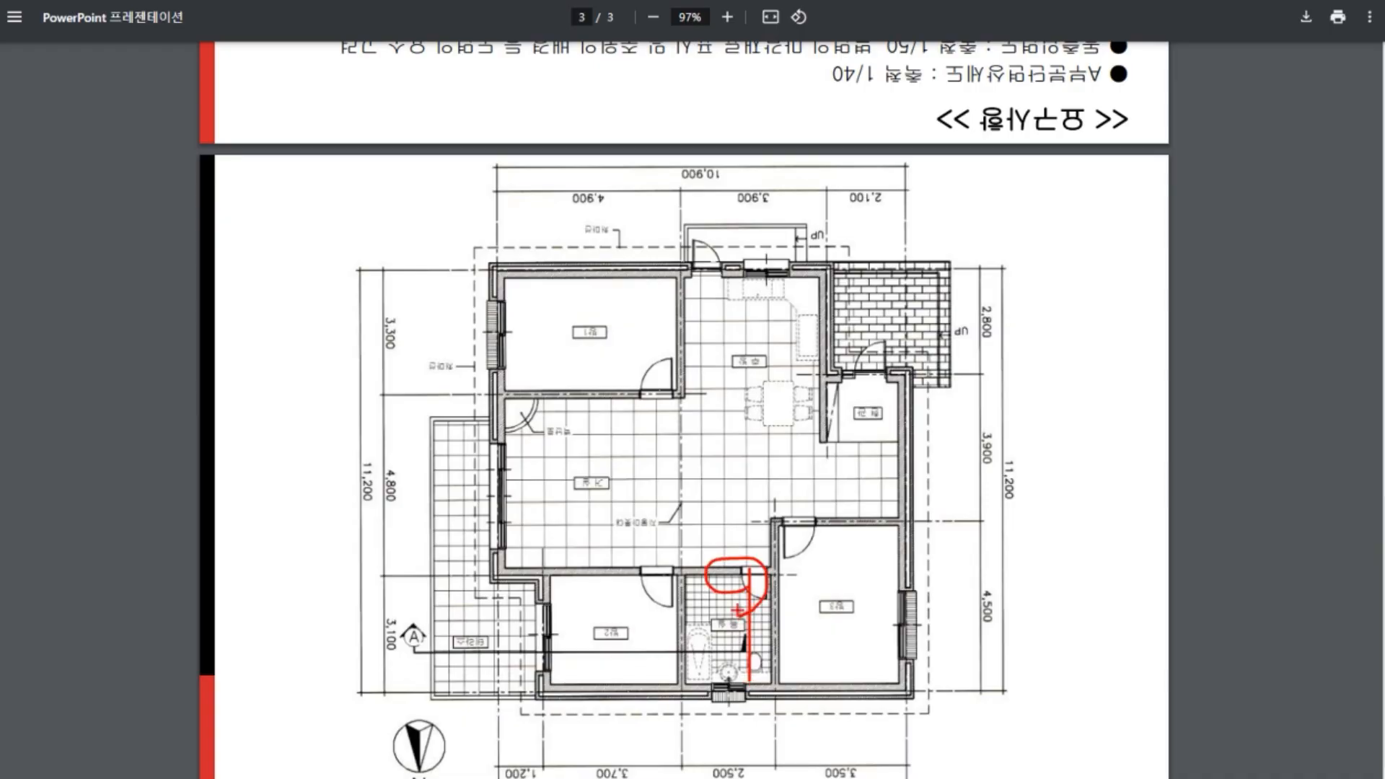
key(e)
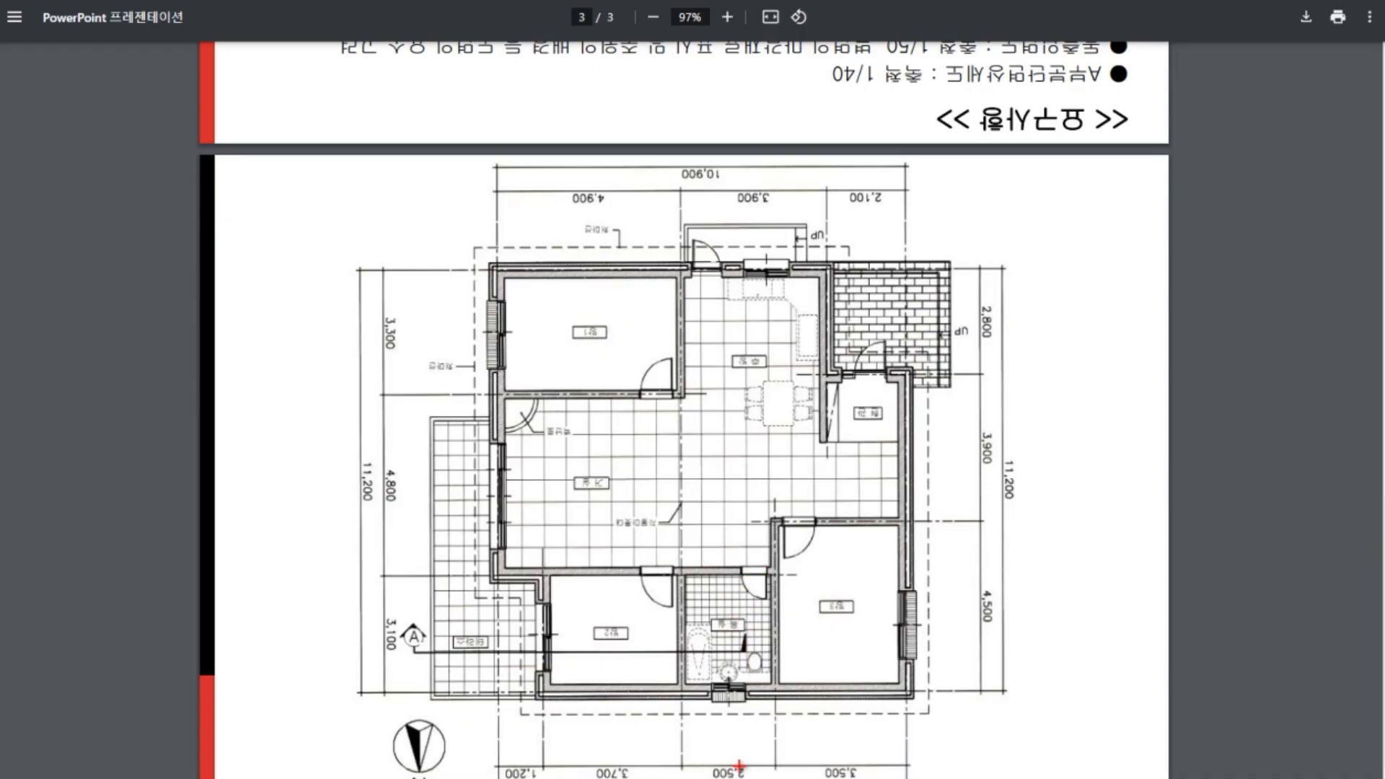
Step: Switch to AutoCAD and save the new drawing as 도면양식 in the 004 folder
key(Escape)
key(F11)
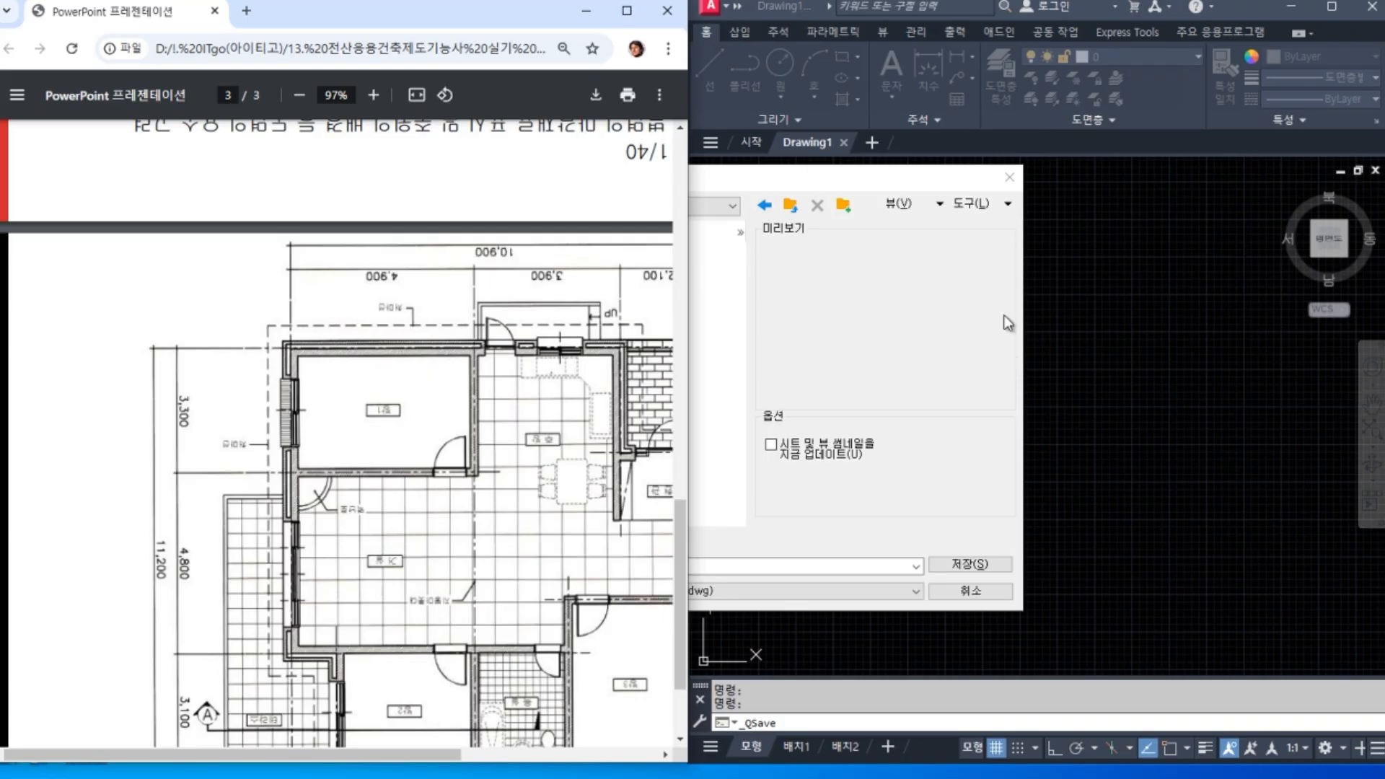
click(869, 191)
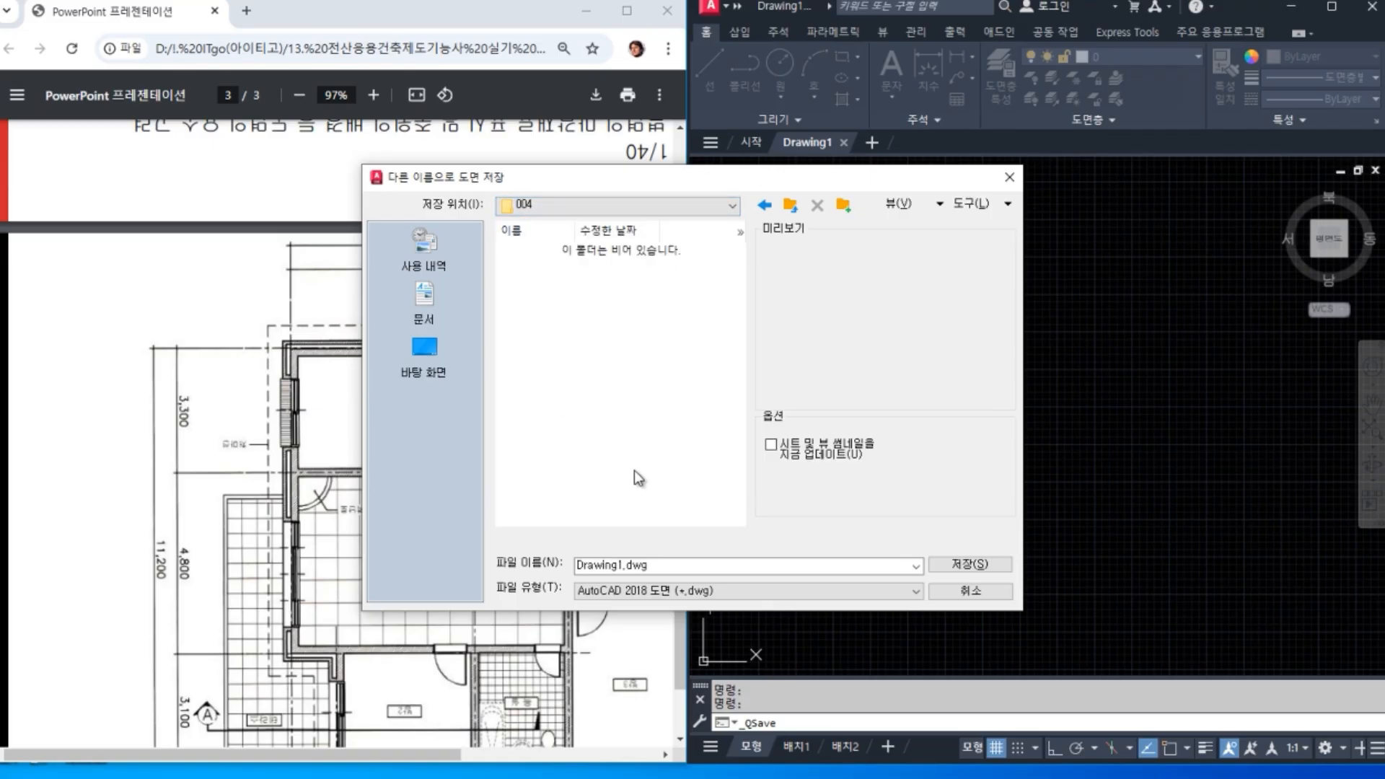
click(658, 566)
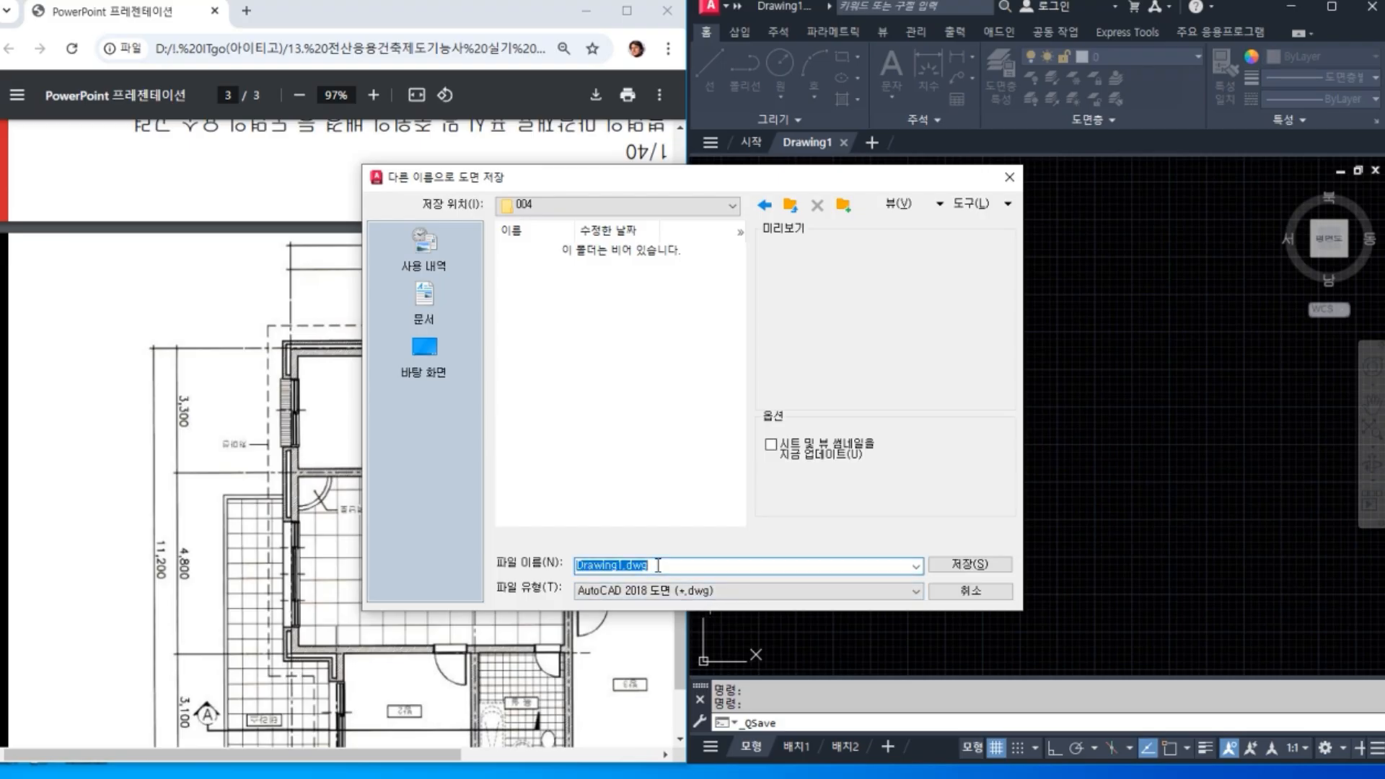
text(도면틀)
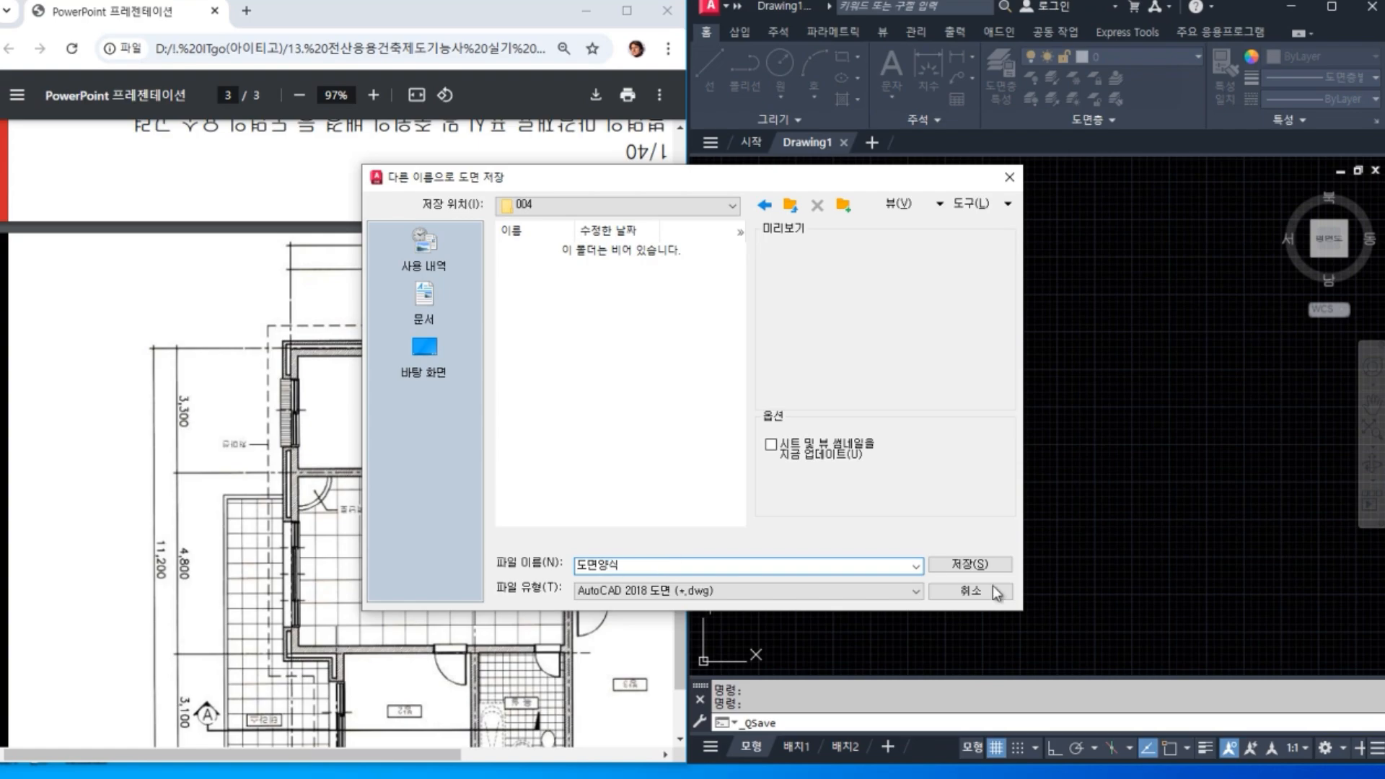
click(968, 564)
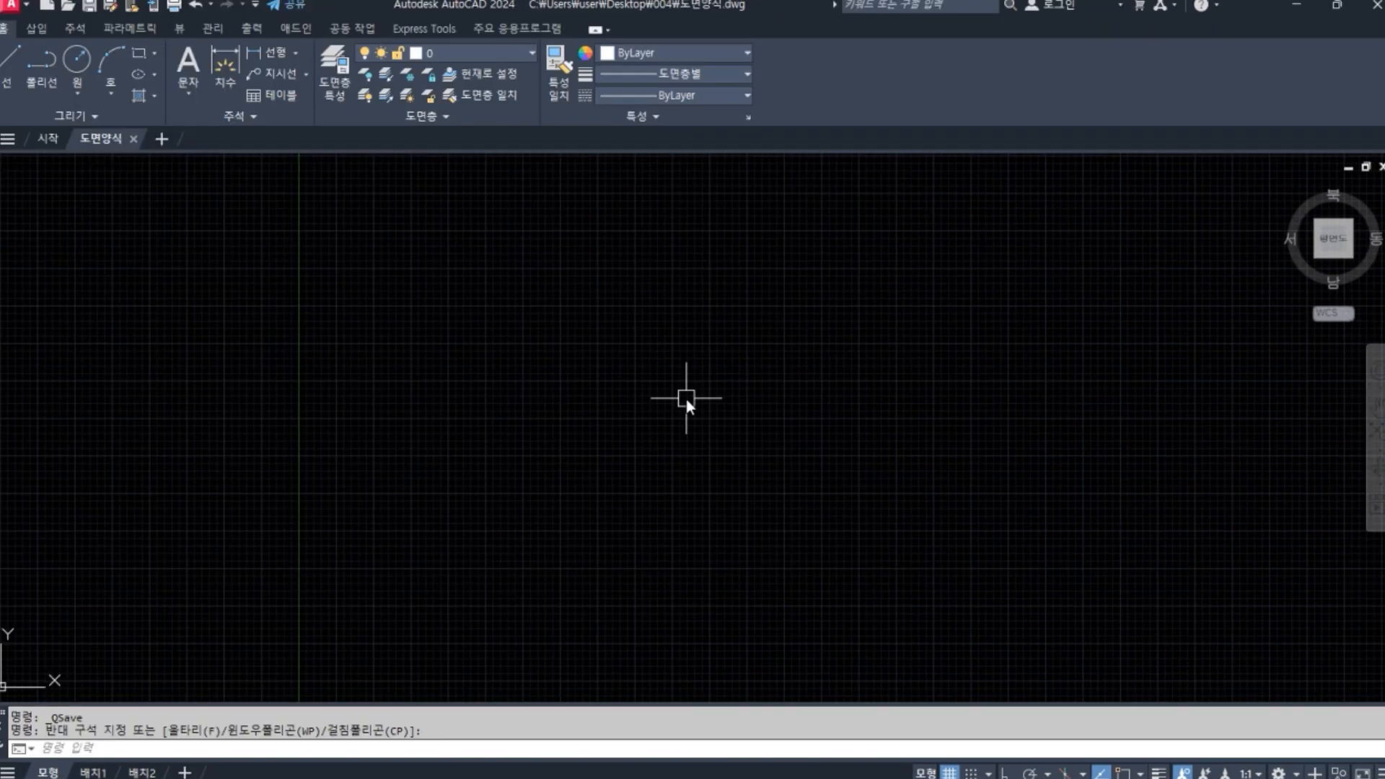
Step: Draw the sheet outline as a rectangle with corners at 0,0 and 420,297
text(ㅋz)
key(Return)
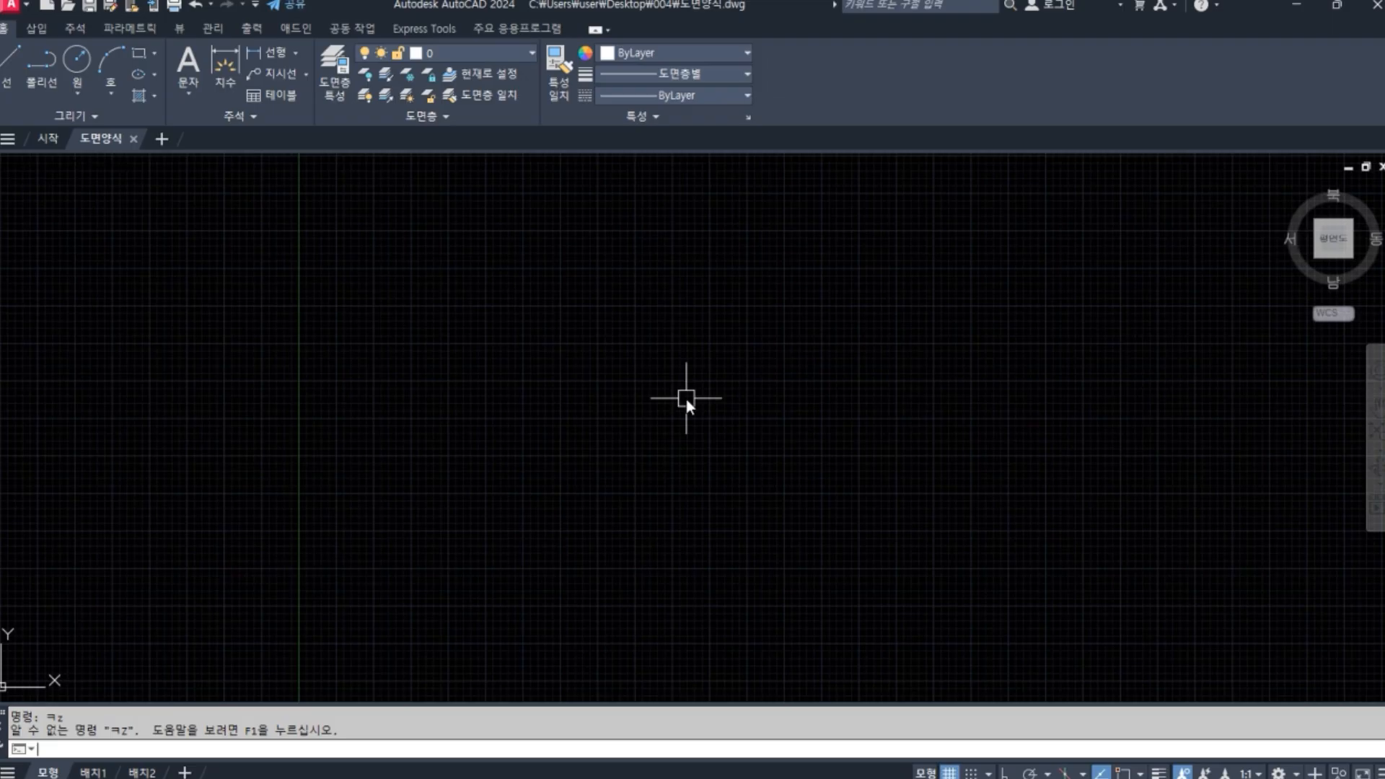
text(z)
key(Return)
text(a)
key(Return)
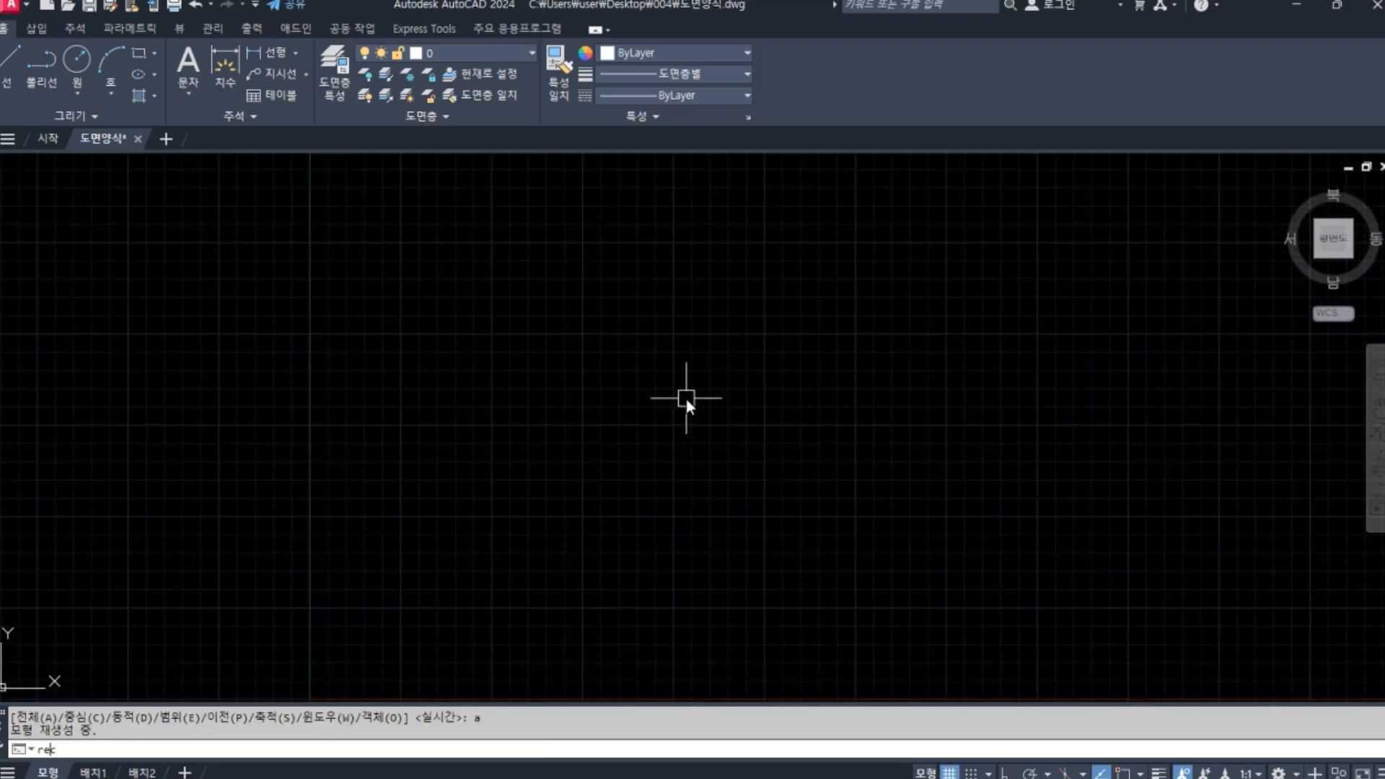
text(rec)
key(Return)
text(0,0)
key(Return)
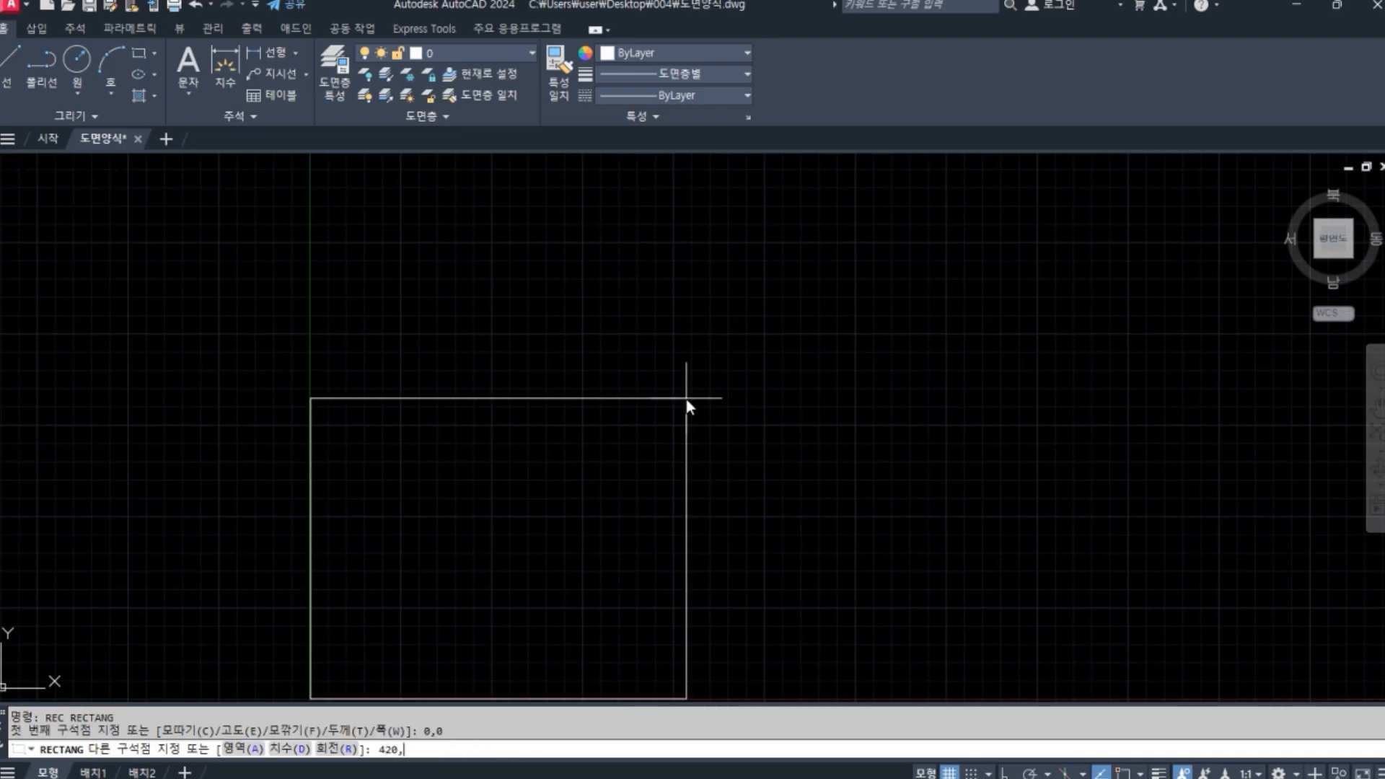
text(420,297)
key(Return)
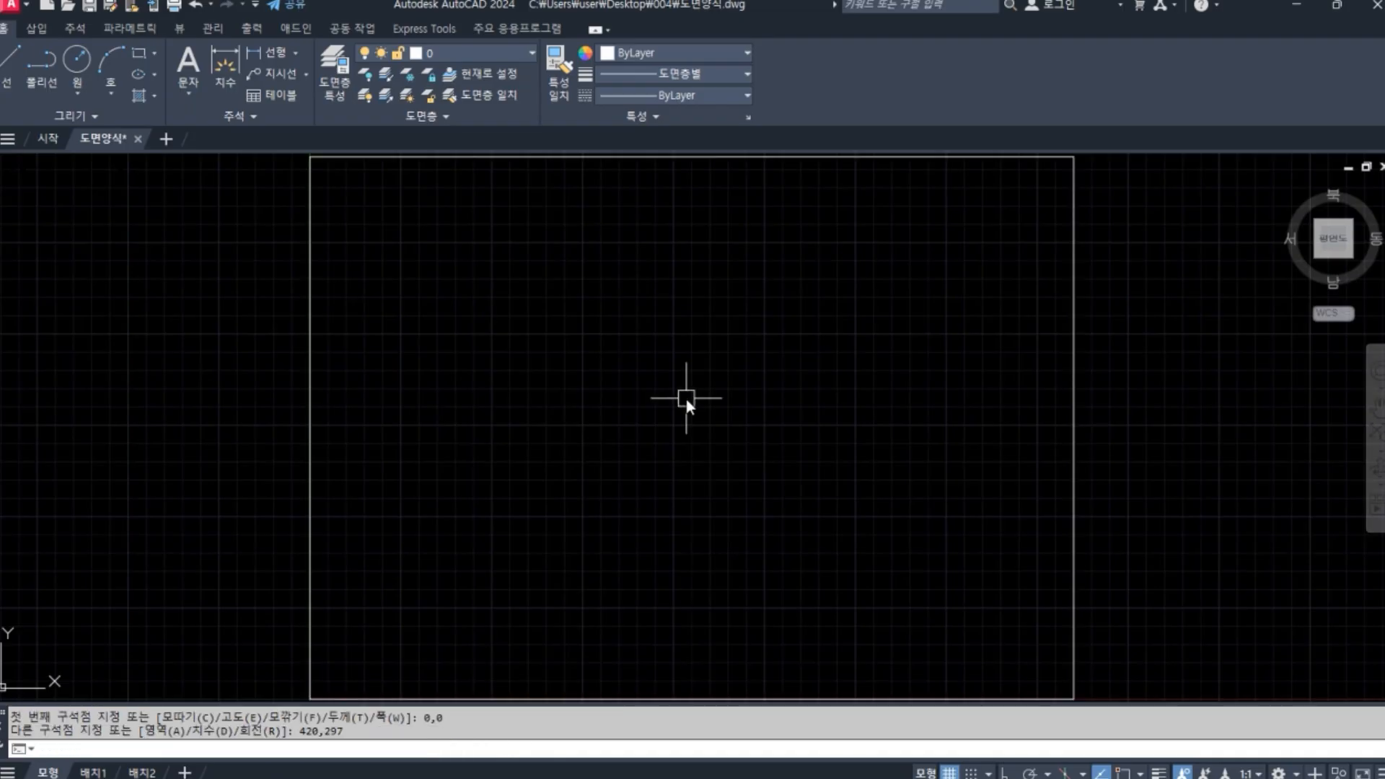
Step: Offset the sheet rectangle 10 inward and delete the outer rectangle
text(o)
key(Return)
text(10)
key(Return)
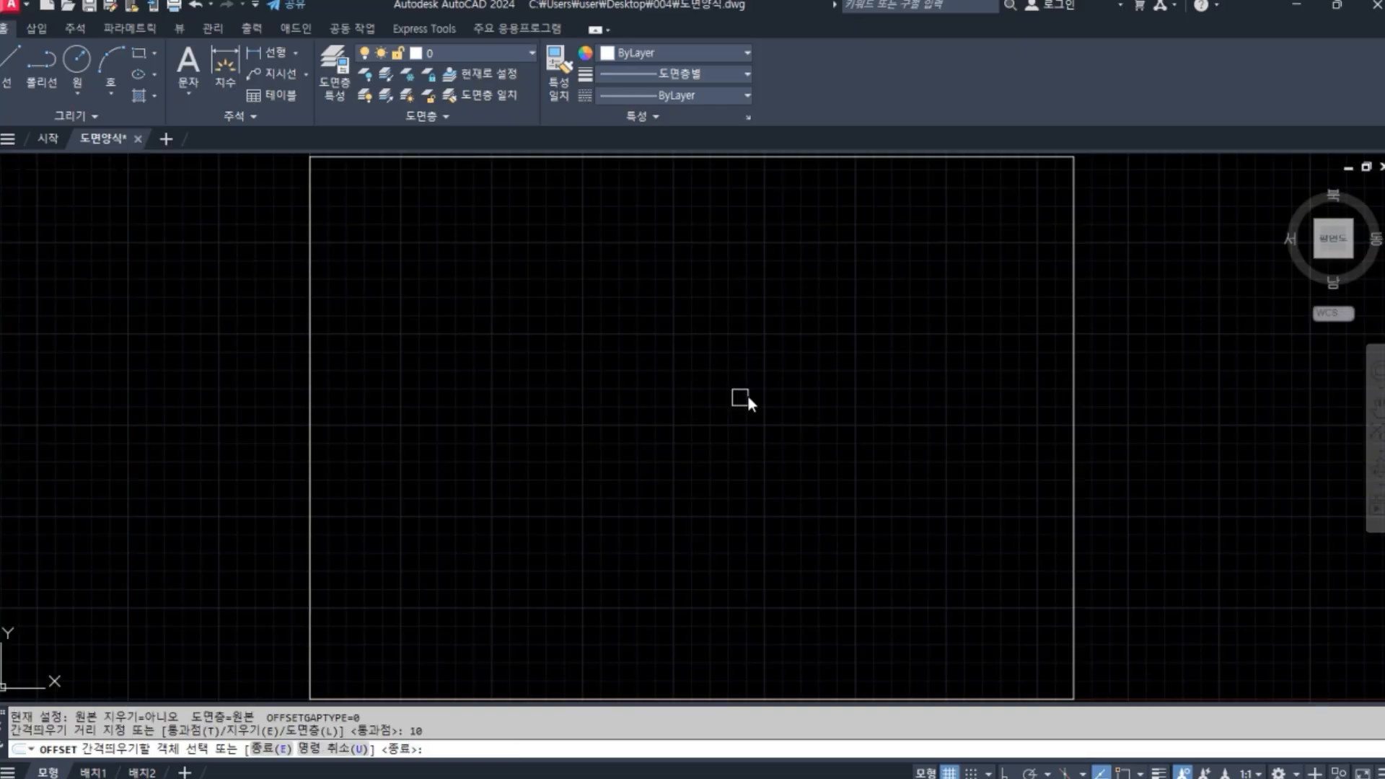
click(1070, 210)
click(872, 341)
key(Return)
click(1073, 192)
key(Delete)
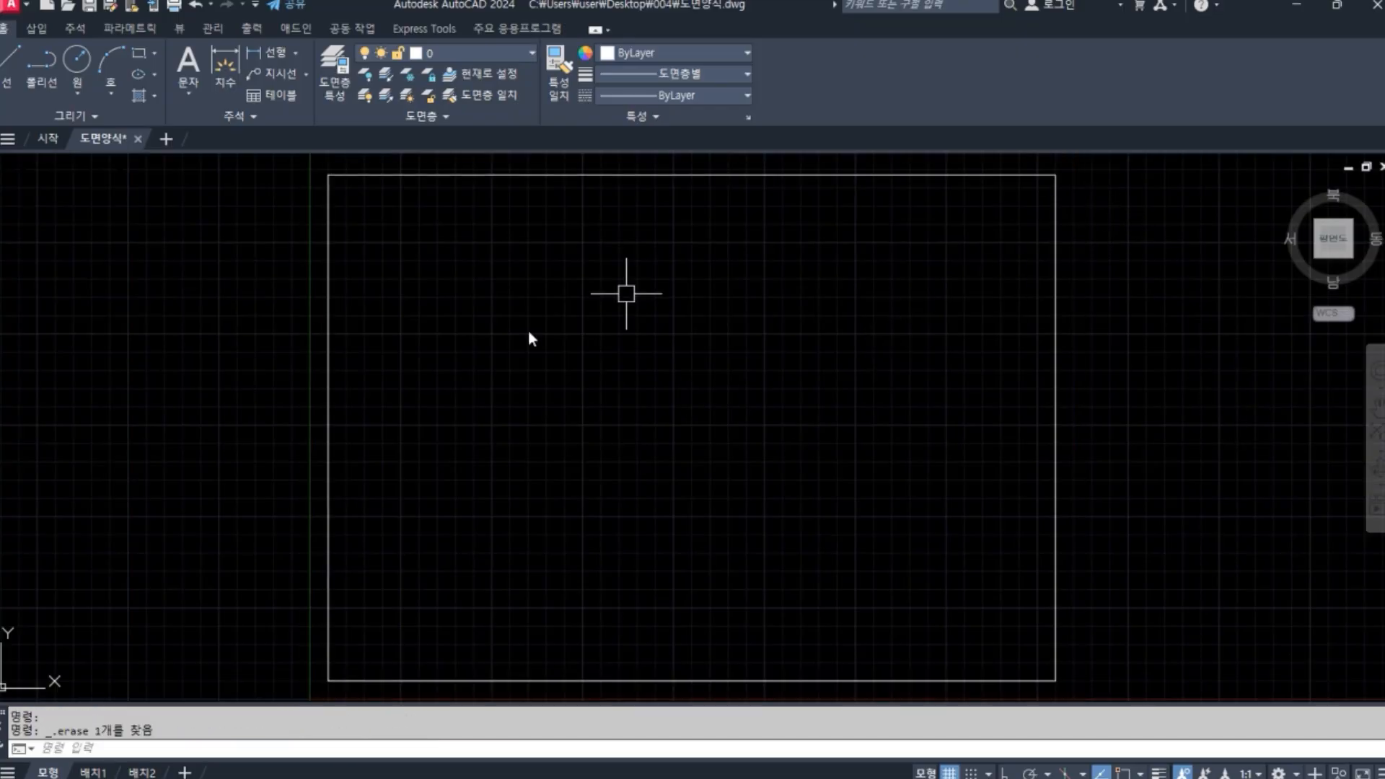
Step: Draw a title block rectangle 100 wide and 30 high, going right and down from the sheet border's upper-left corner
text(REC)
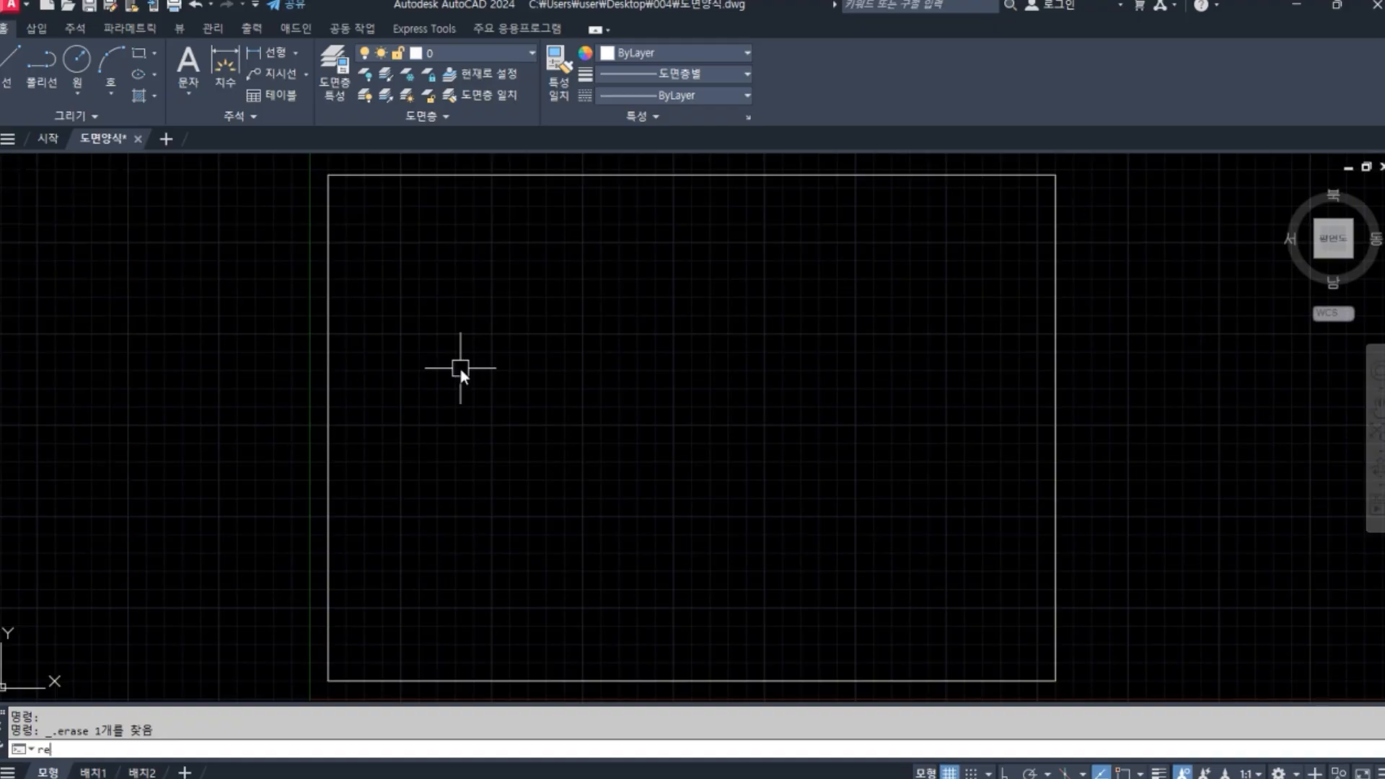
key(Return)
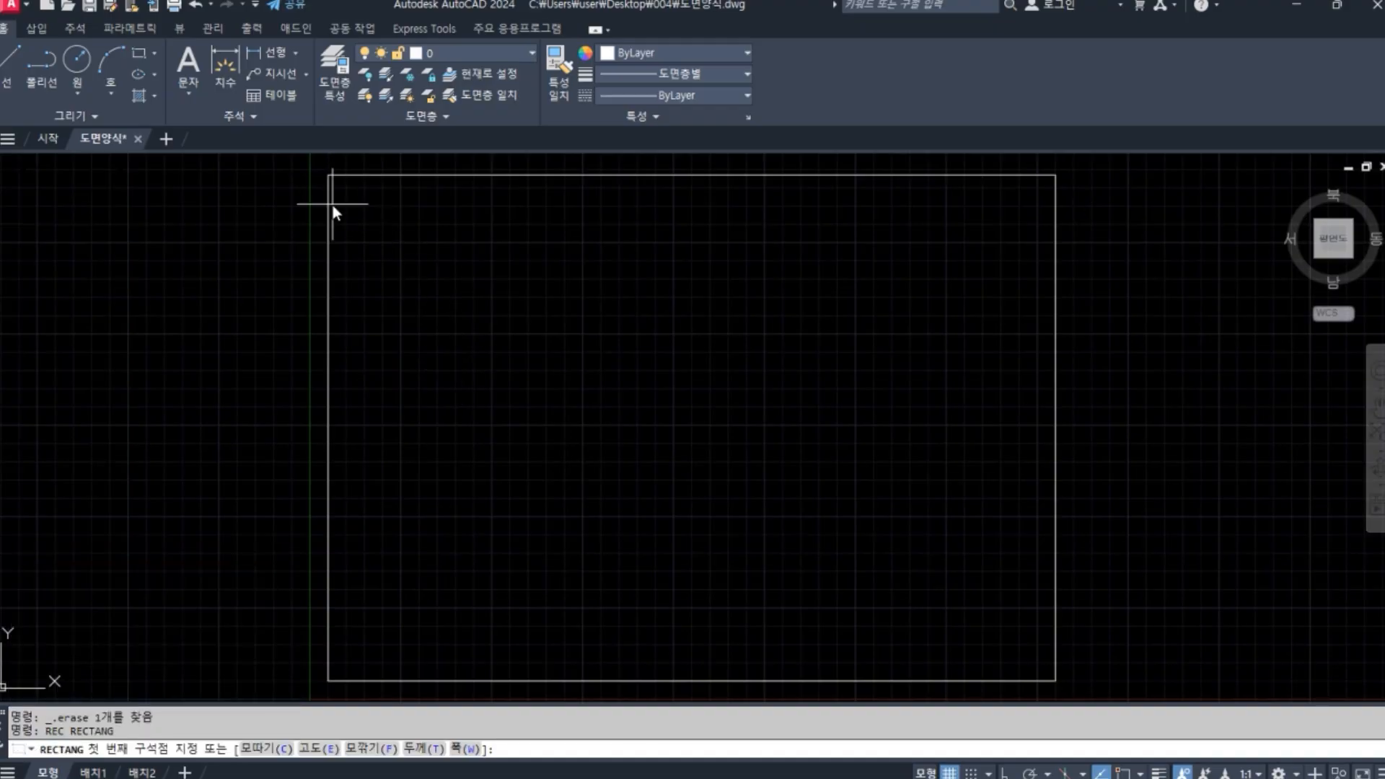
key(F3)
click(336, 172)
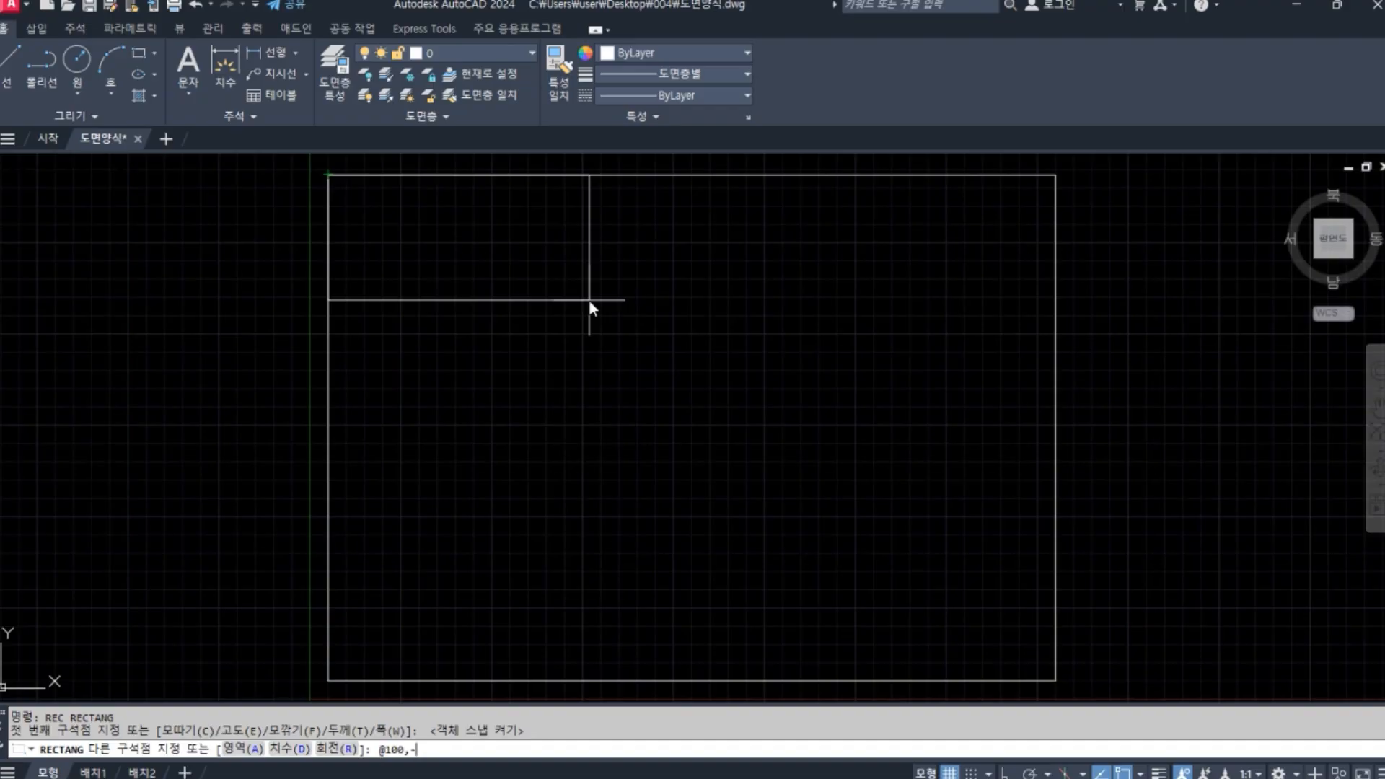
text(0)
key(Return)
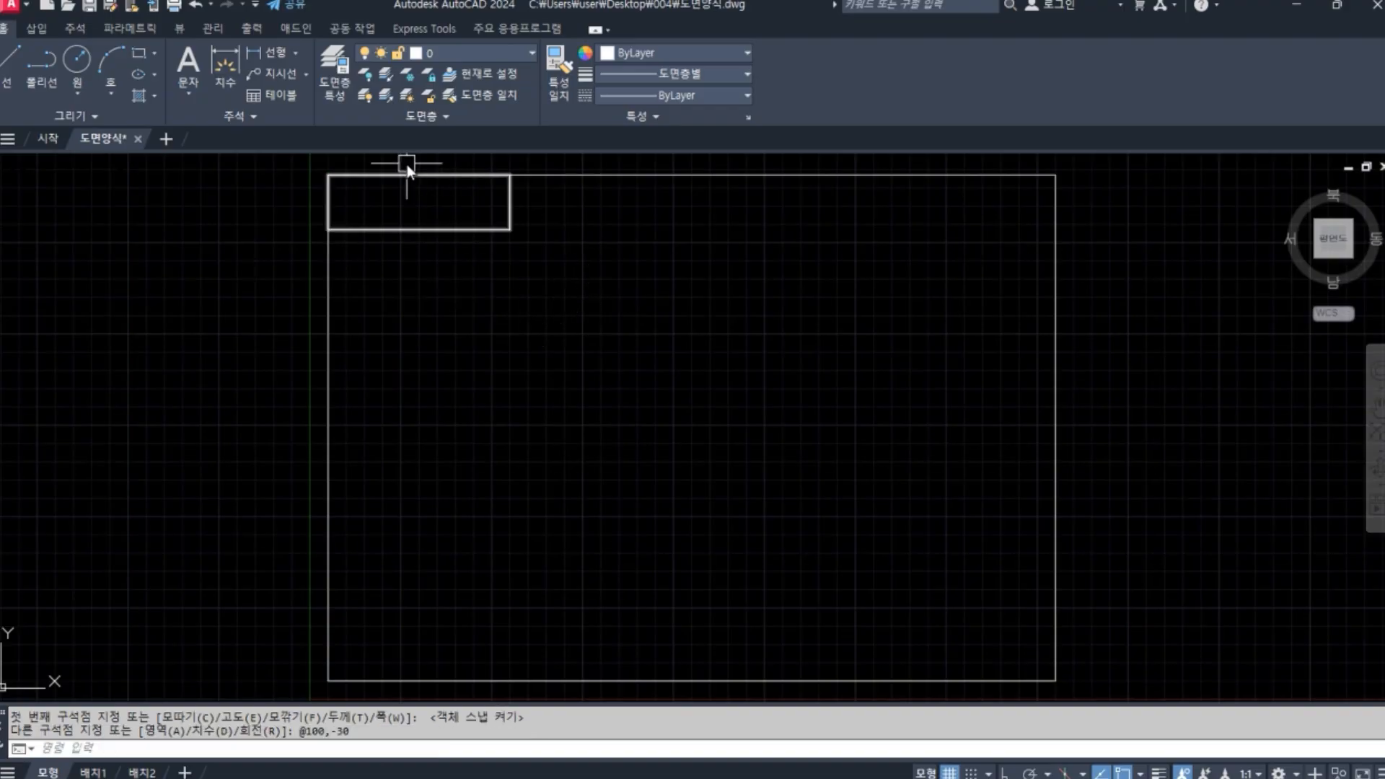
Step: Explode the title block rectangle and delete its top and left edges overlapping the sheet border
text(x)
key(Return)
click(437, 232)
key(Return)
click(379, 175)
click(328, 199)
key(Delete)
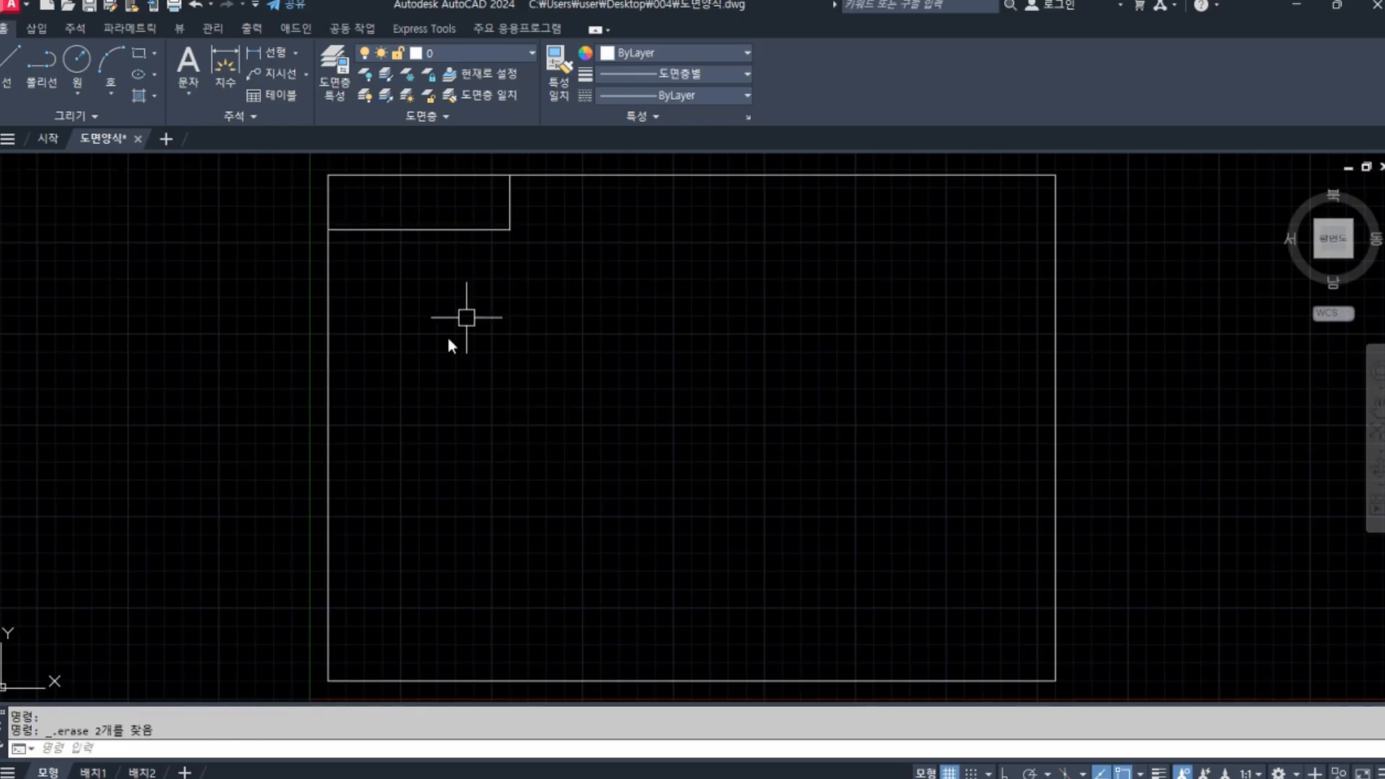
Step: Offset the title block's right edge 50 to the left, and offset the resulting line another 25 left to form columns
text(o)
key(Return)
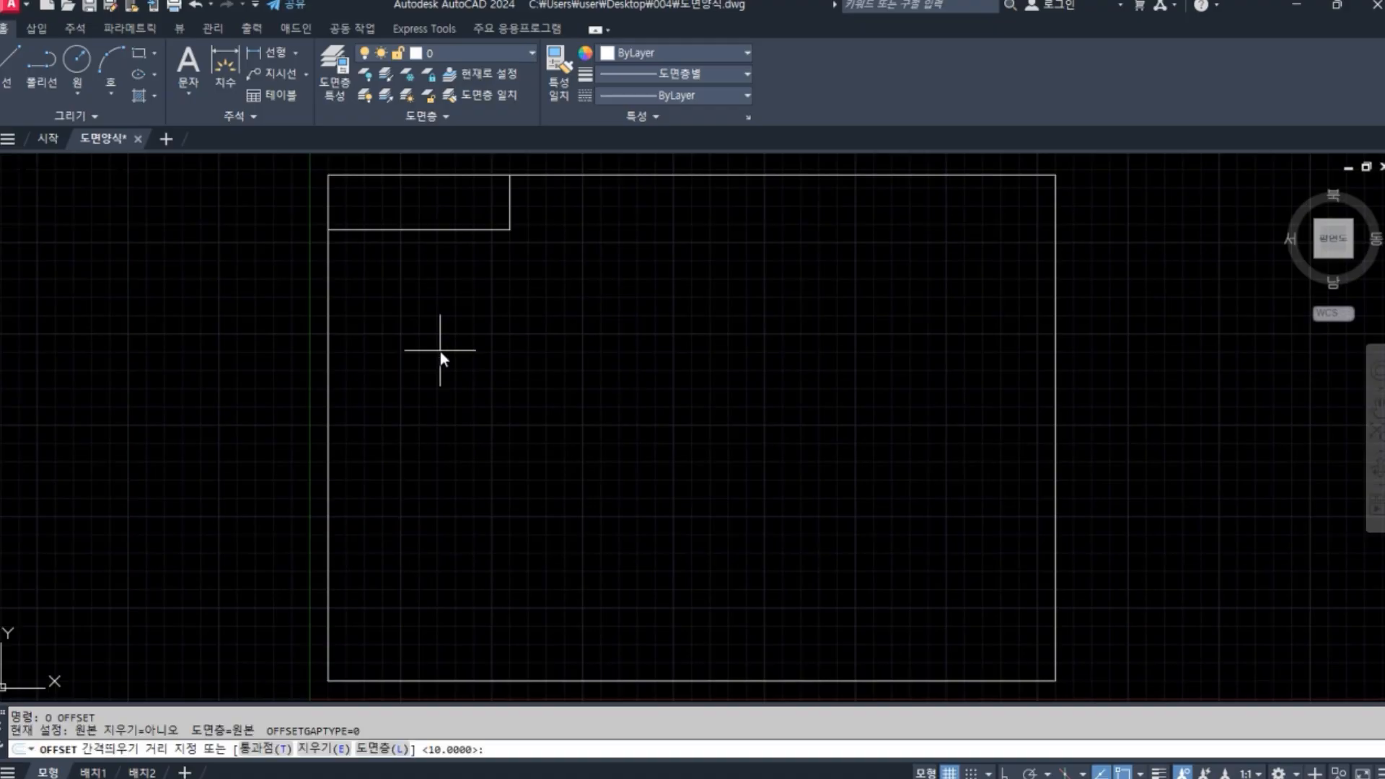
text(50)
key(Return)
click(508, 209)
click(404, 204)
key(Return)
key(Return)
key(Return)
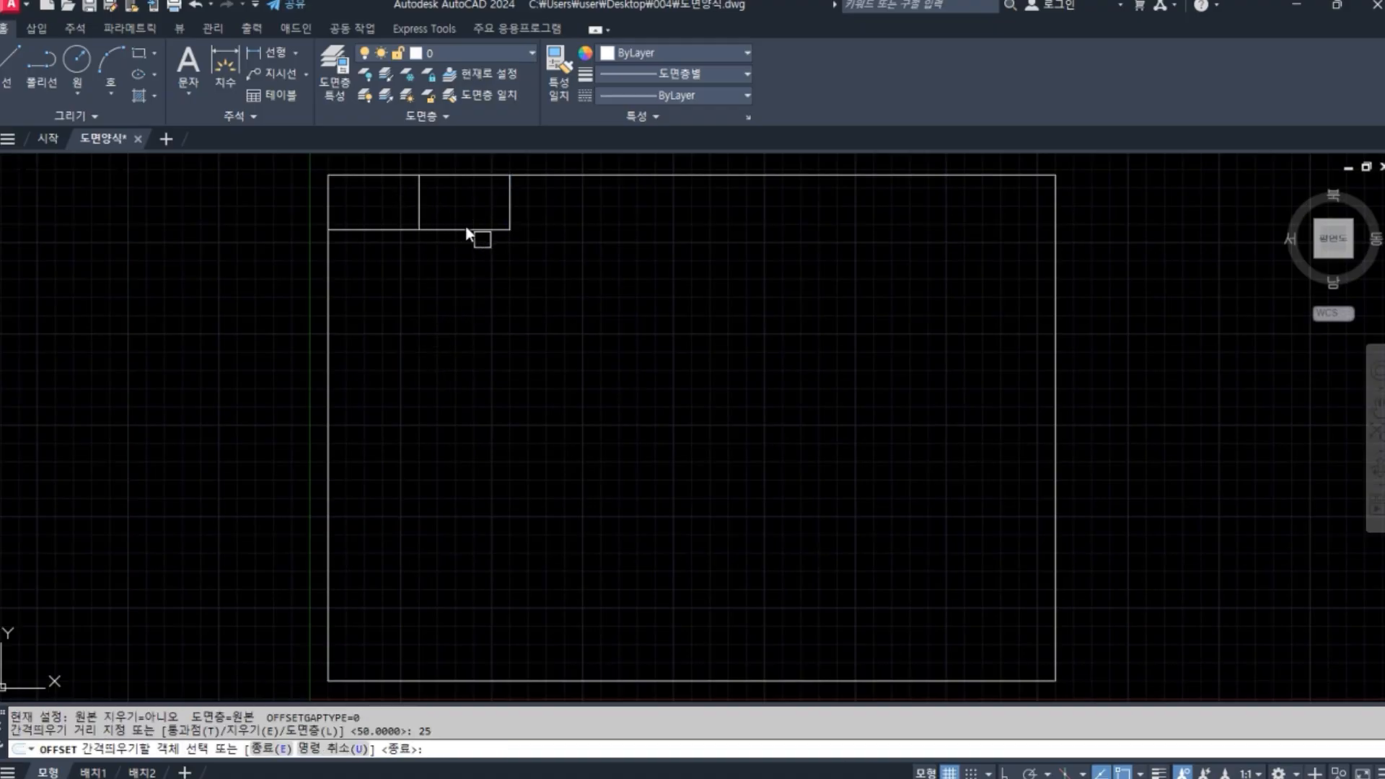
click(419, 197)
click(356, 220)
key(Return)
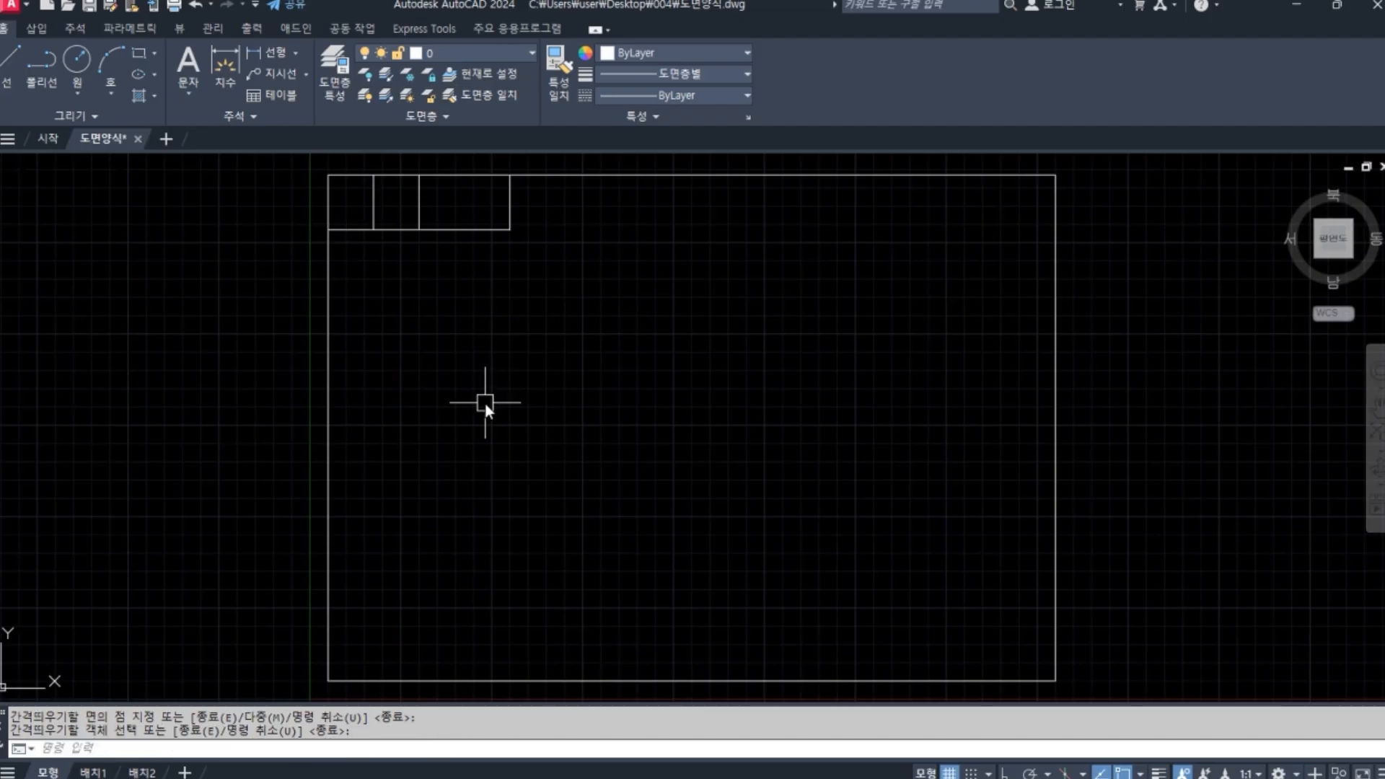
Step: Offset the title block's bottom edge upward twice at a spacing of 10 to form three rows
key(Return)
text(10)
key(Return)
click(467, 234)
click(468, 218)
click(470, 212)
click(473, 196)
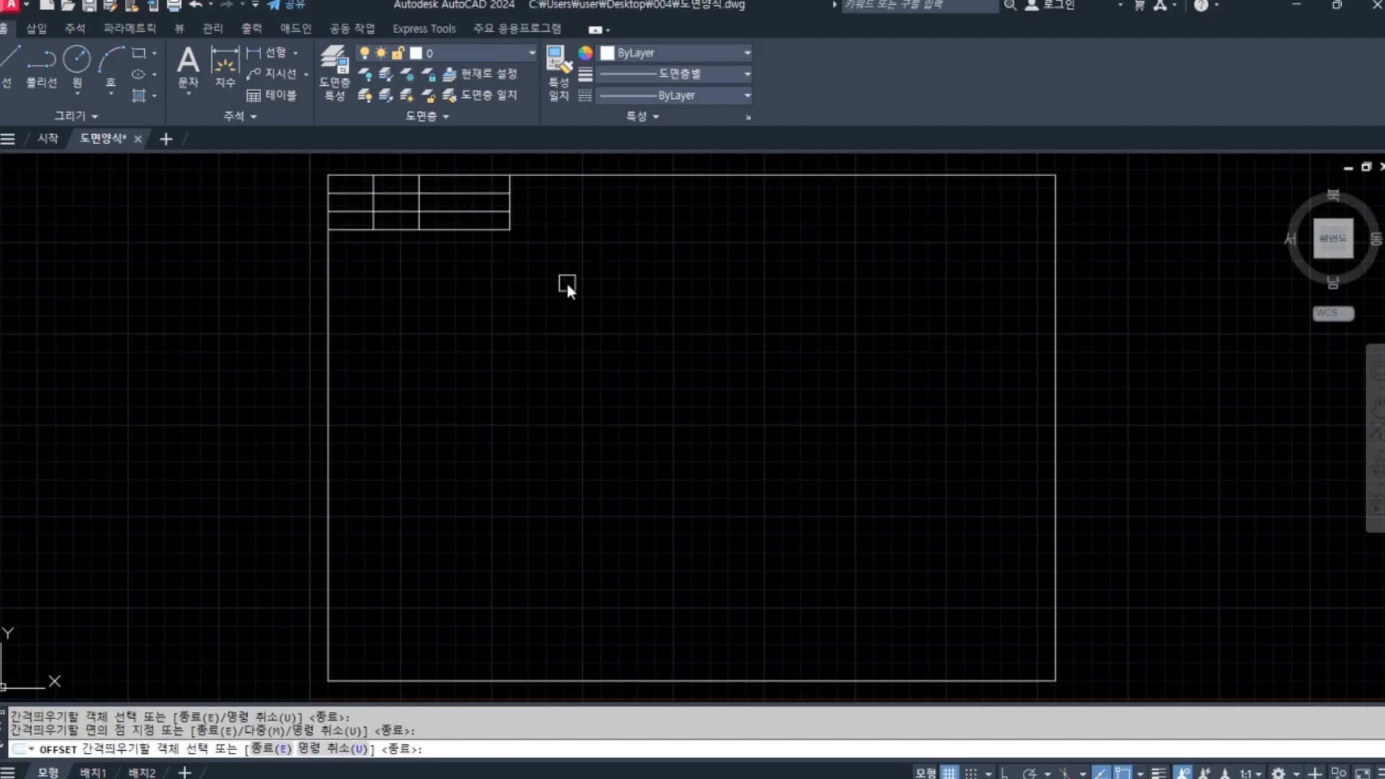
key(Return)
Step: Trim away the two lower cells of the title block's wide right column and turn off the grid display
text(tr)
key(Return)
click(571, 265)
click(378, 193)
click(560, 257)
click(476, 207)
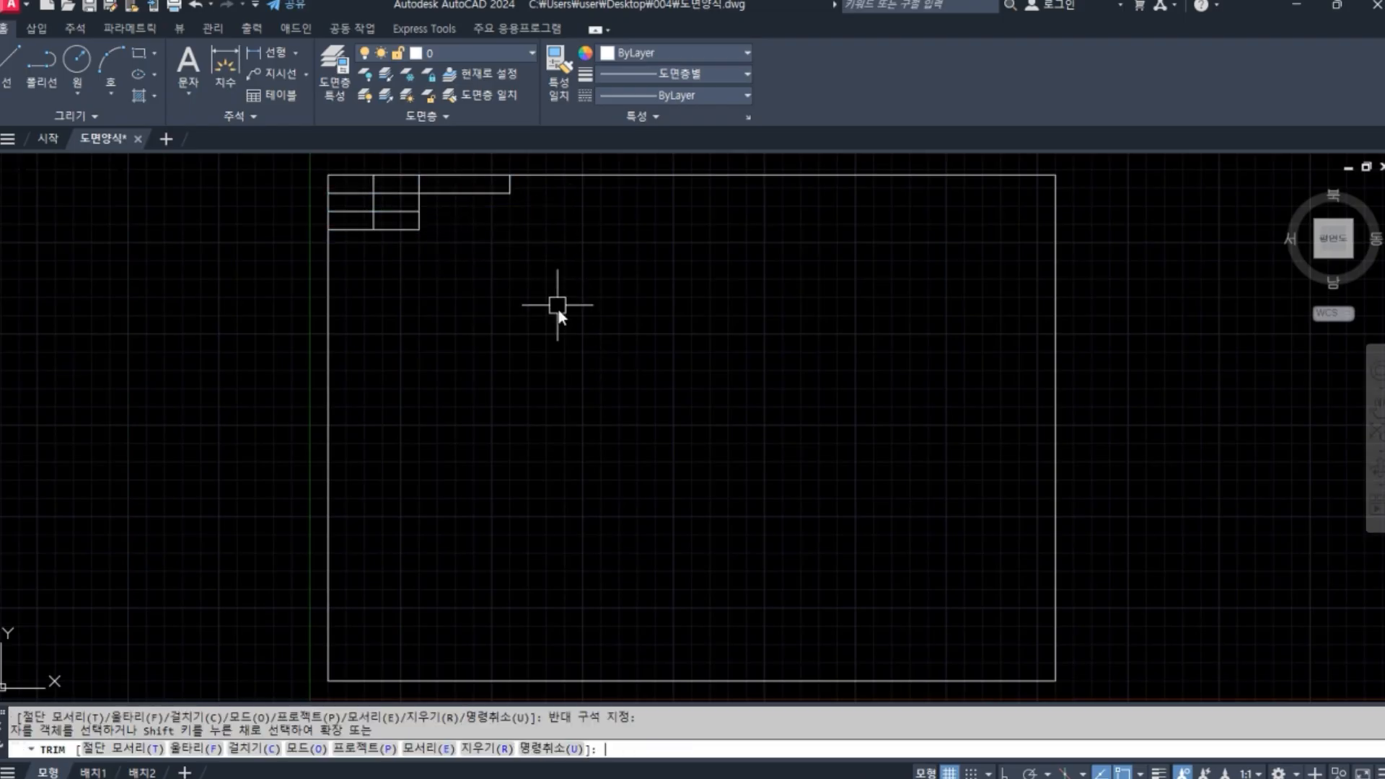
key(Return)
key(F7)
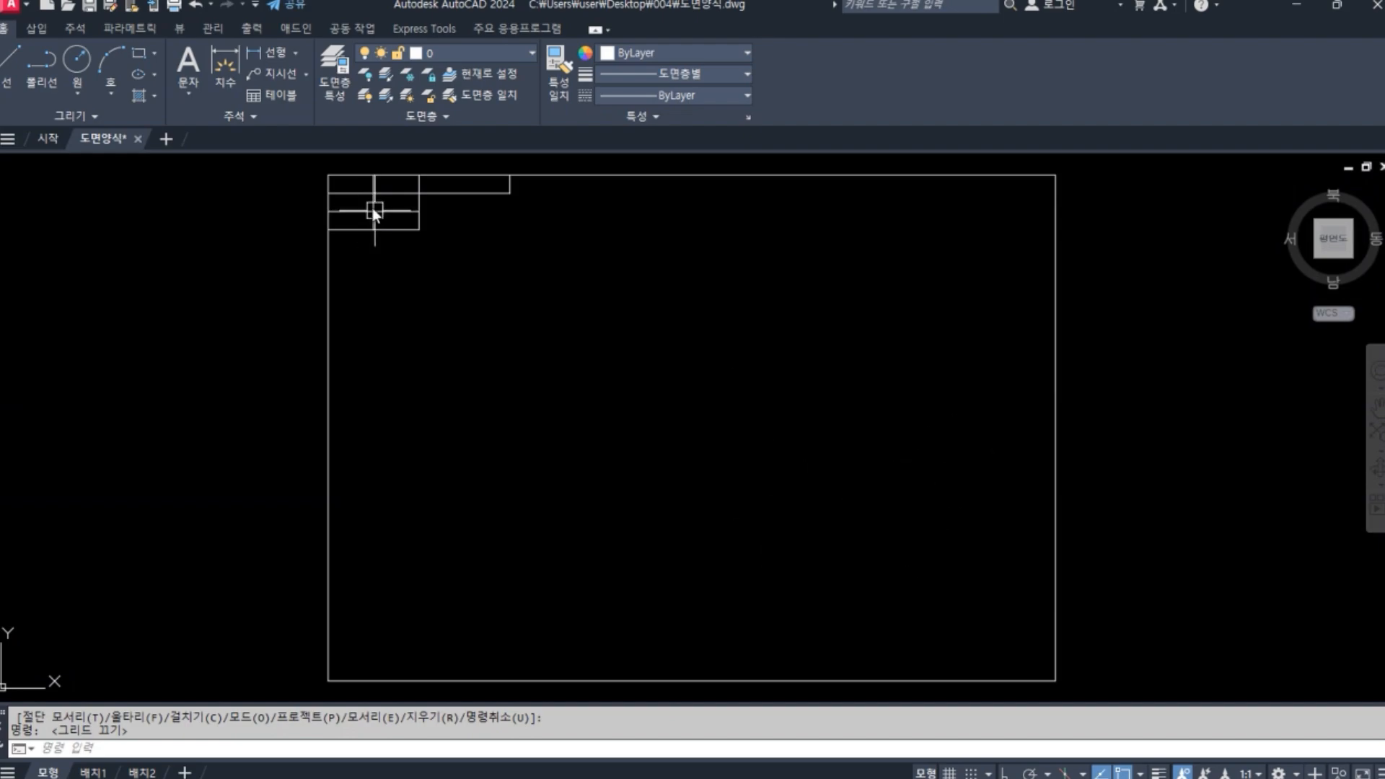
Step: Draw a continuous guide polyline forming diagonals across the title block cells that need labels, leaving the bottom cell of the second column empty
scroll(365, 202, up, 3)
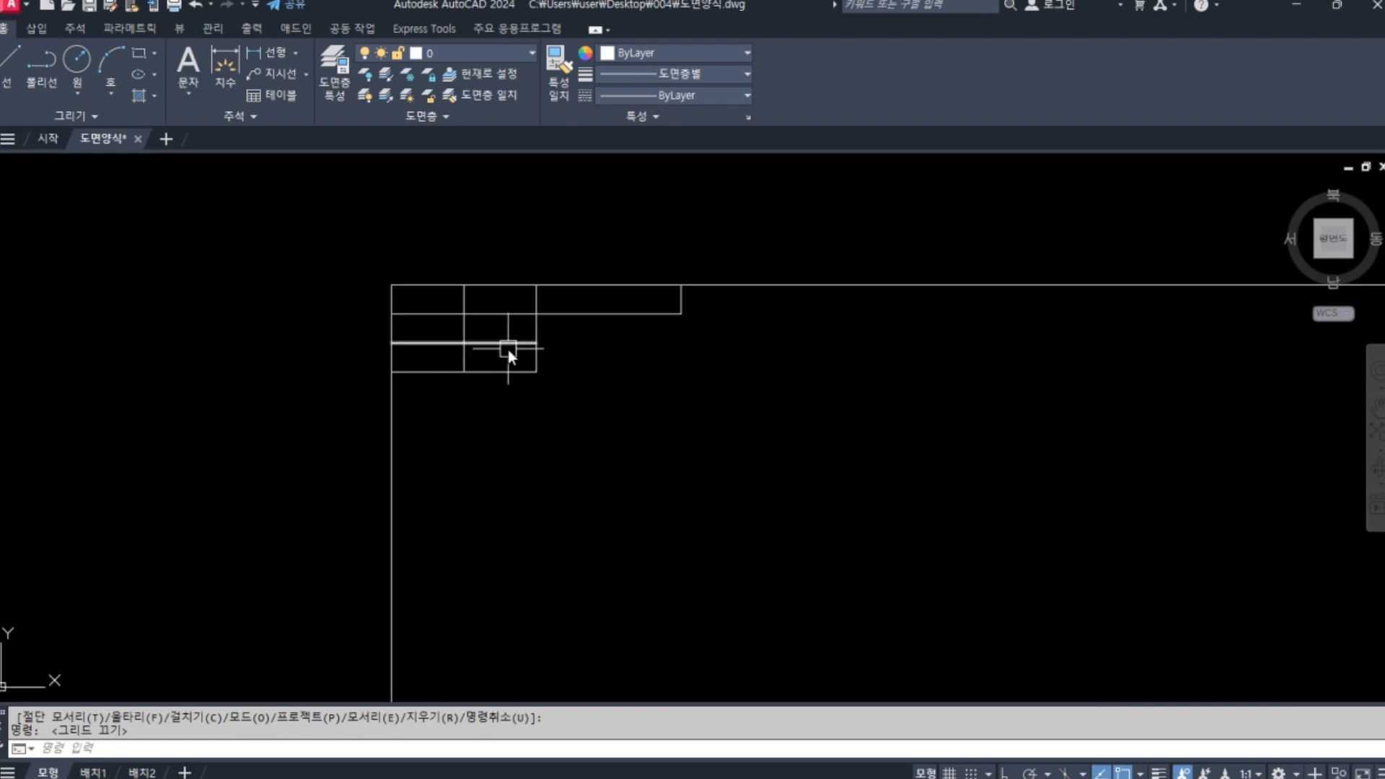
scroll(508, 352, up, 2)
text(pl)
key(Return)
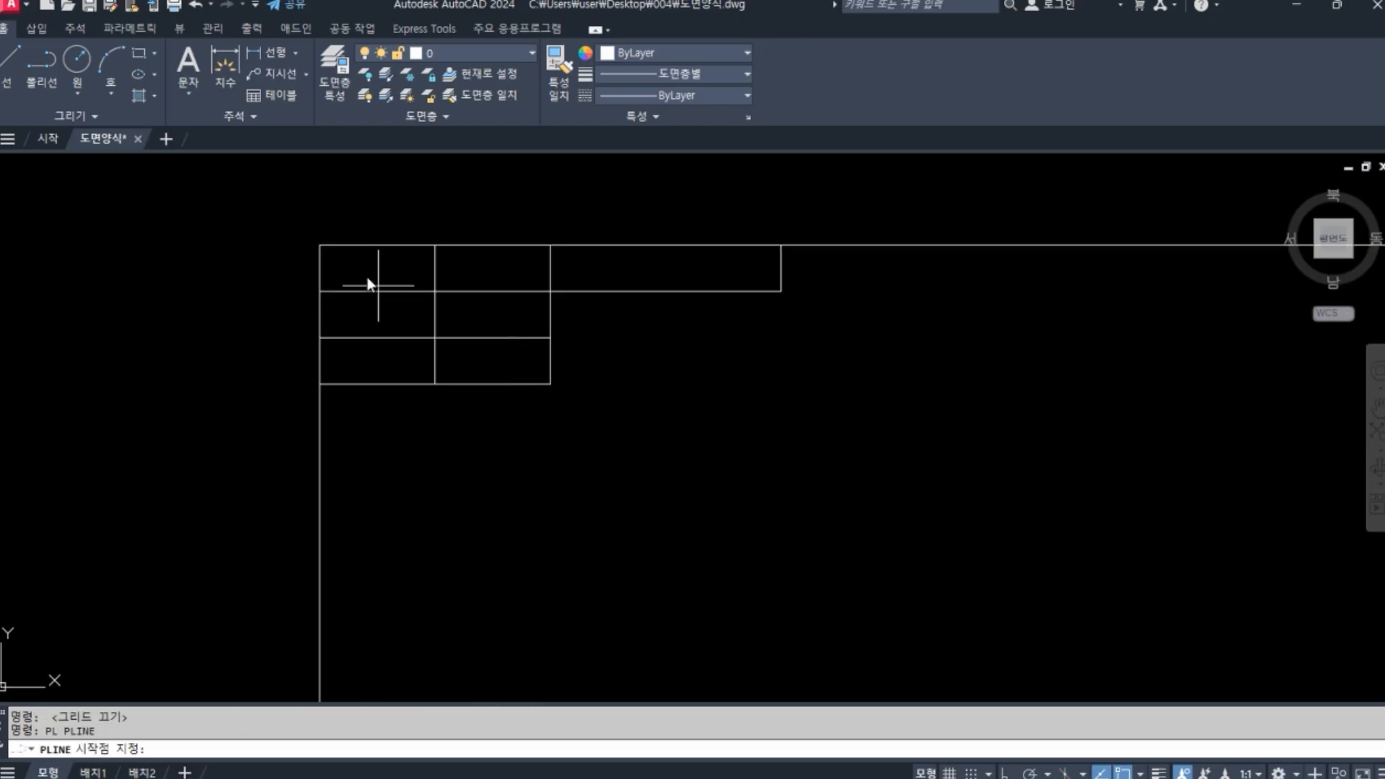
click(319, 244)
click(434, 291)
click(318, 337)
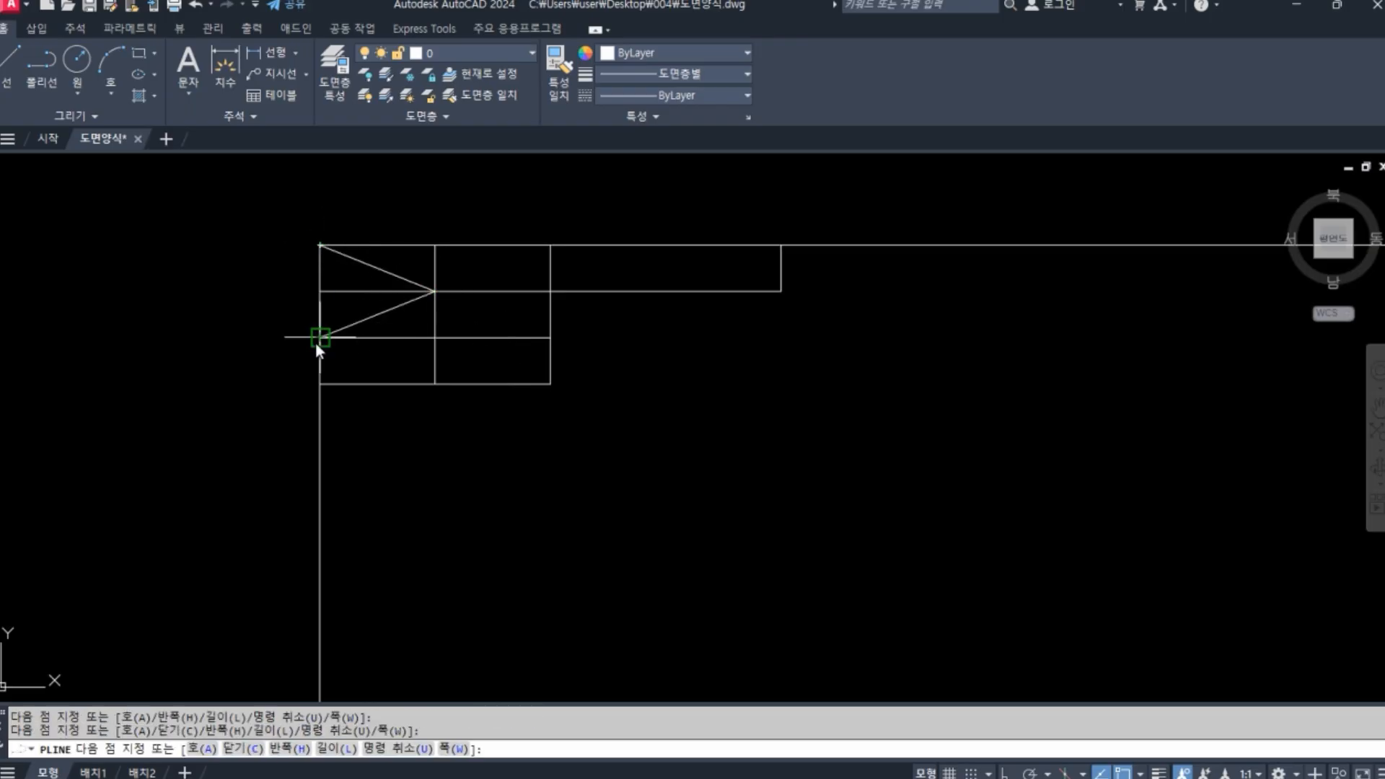
click(434, 383)
click(434, 337)
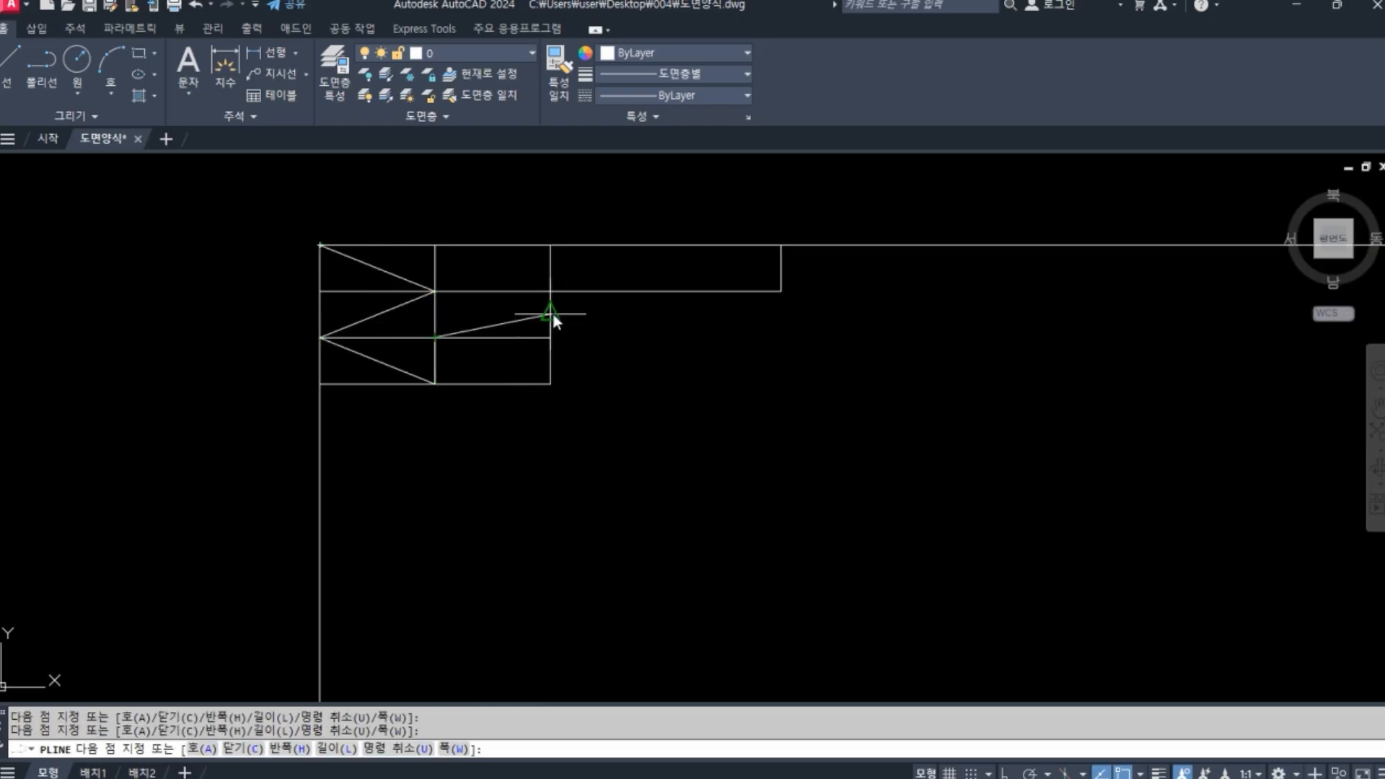
click(549, 291)
click(434, 244)
click(550, 245)
click(784, 291)
key(Return)
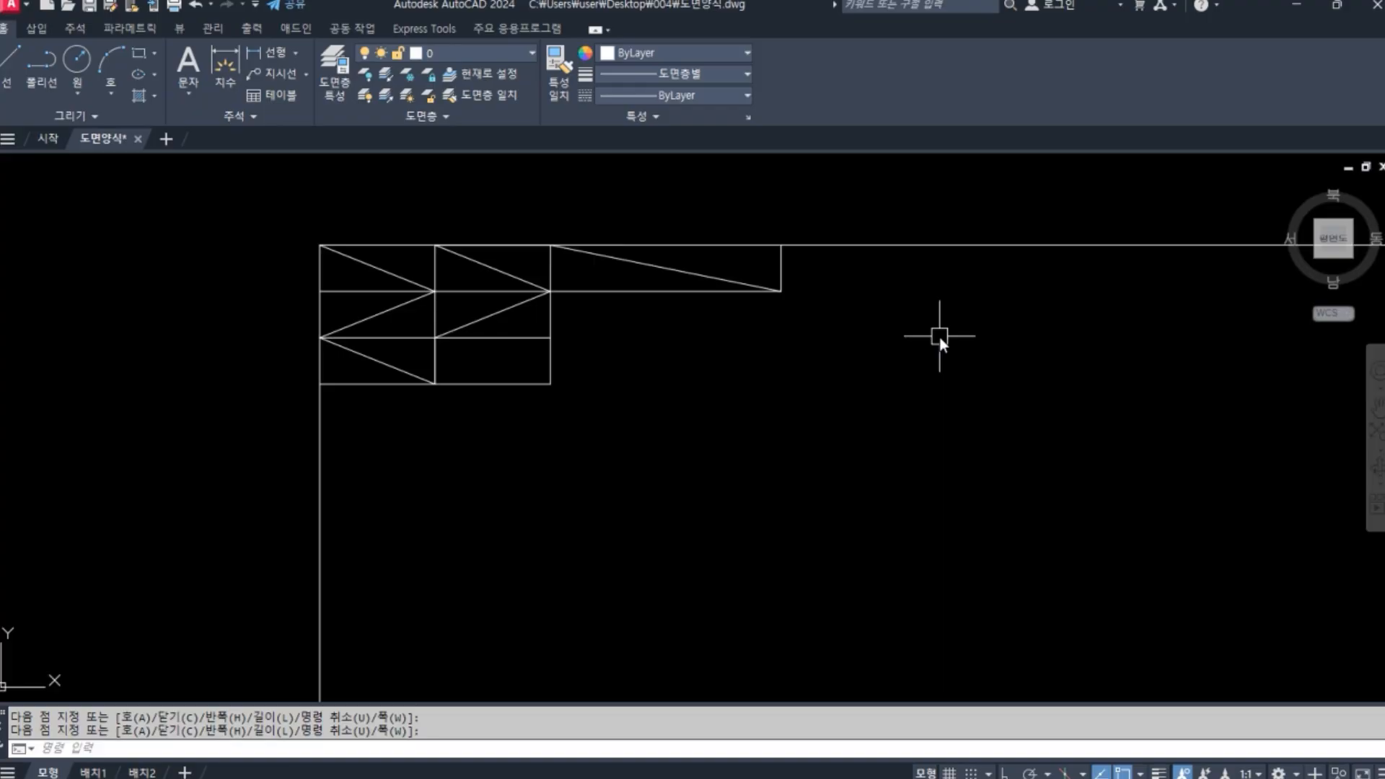
Step: Delete the 주석 text style and set the Standard text style's font to 굴림
text(ST)
key(Return)
right_click(408, 311)
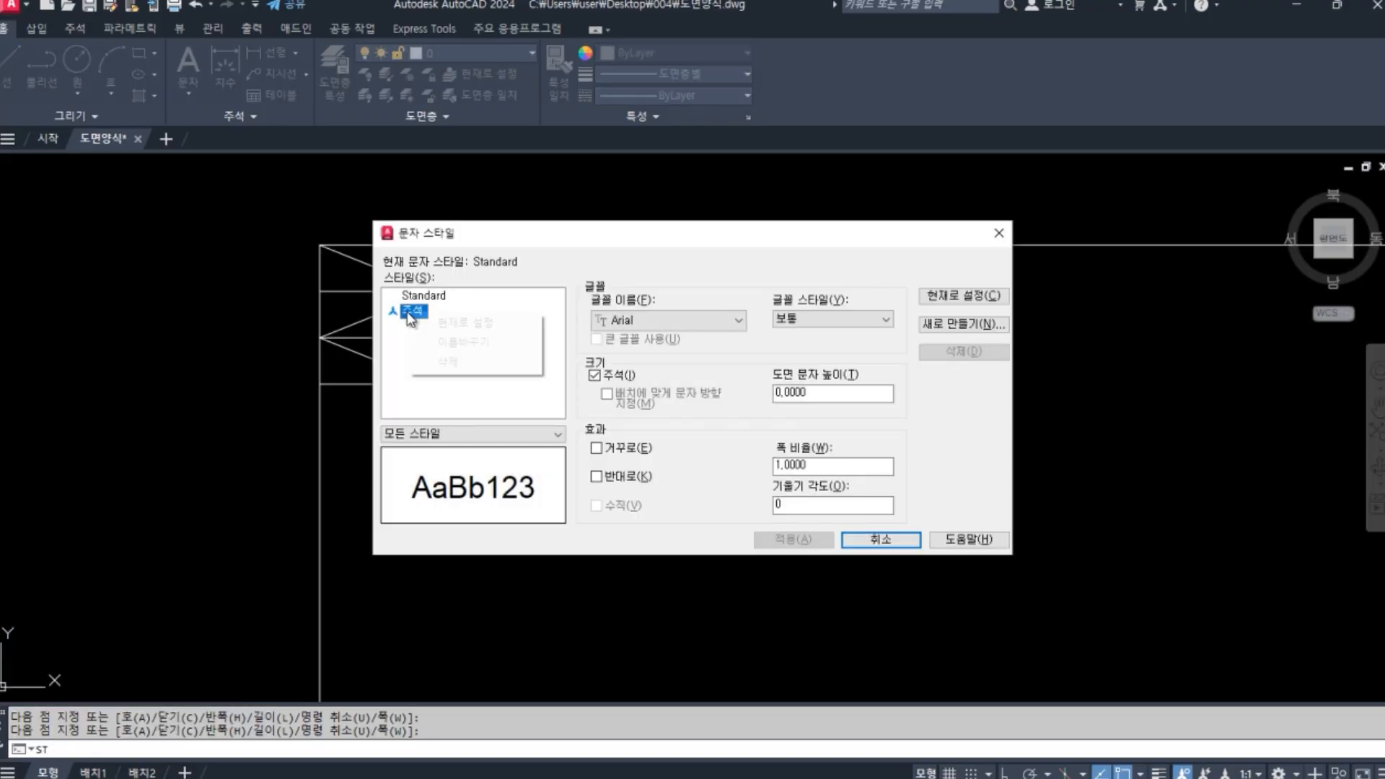
click(474, 362)
click(665, 436)
click(652, 313)
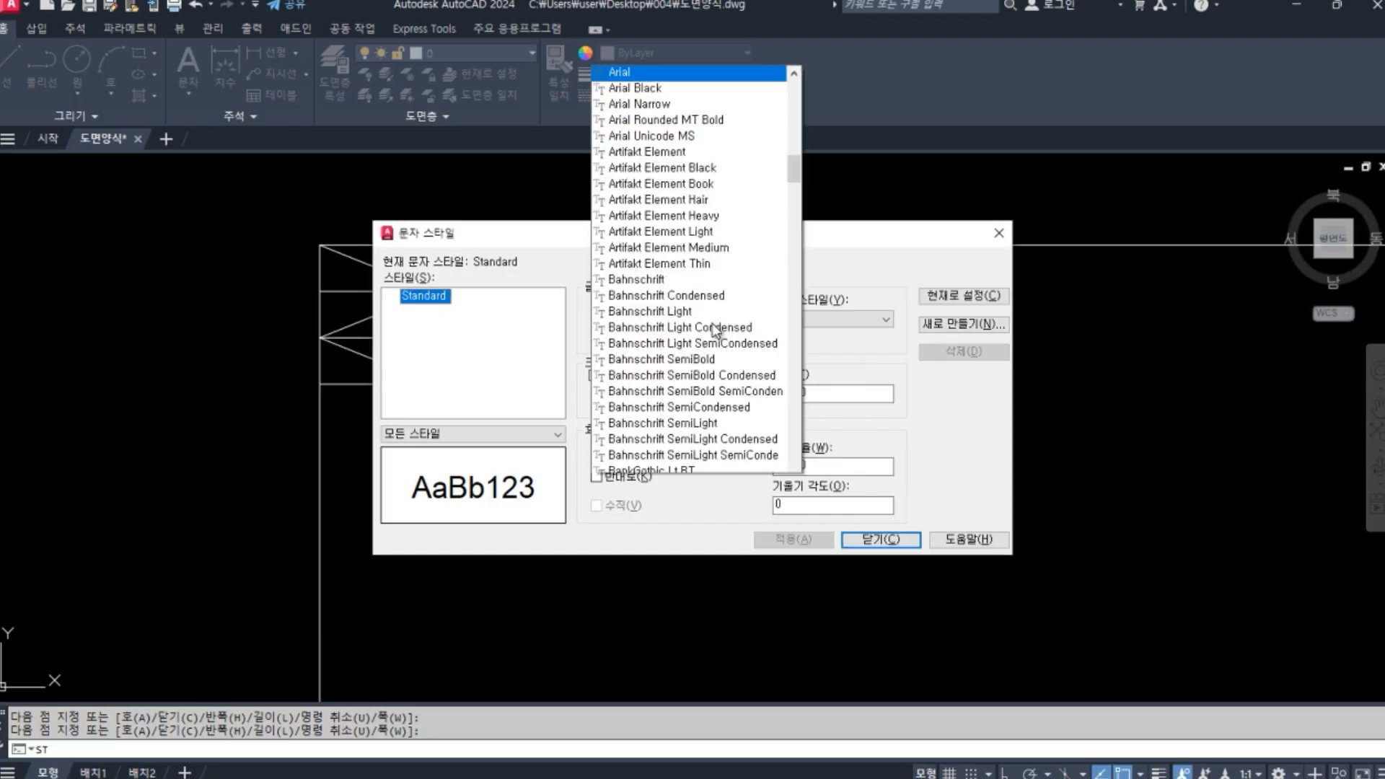
scroll(798, 93, down, 20)
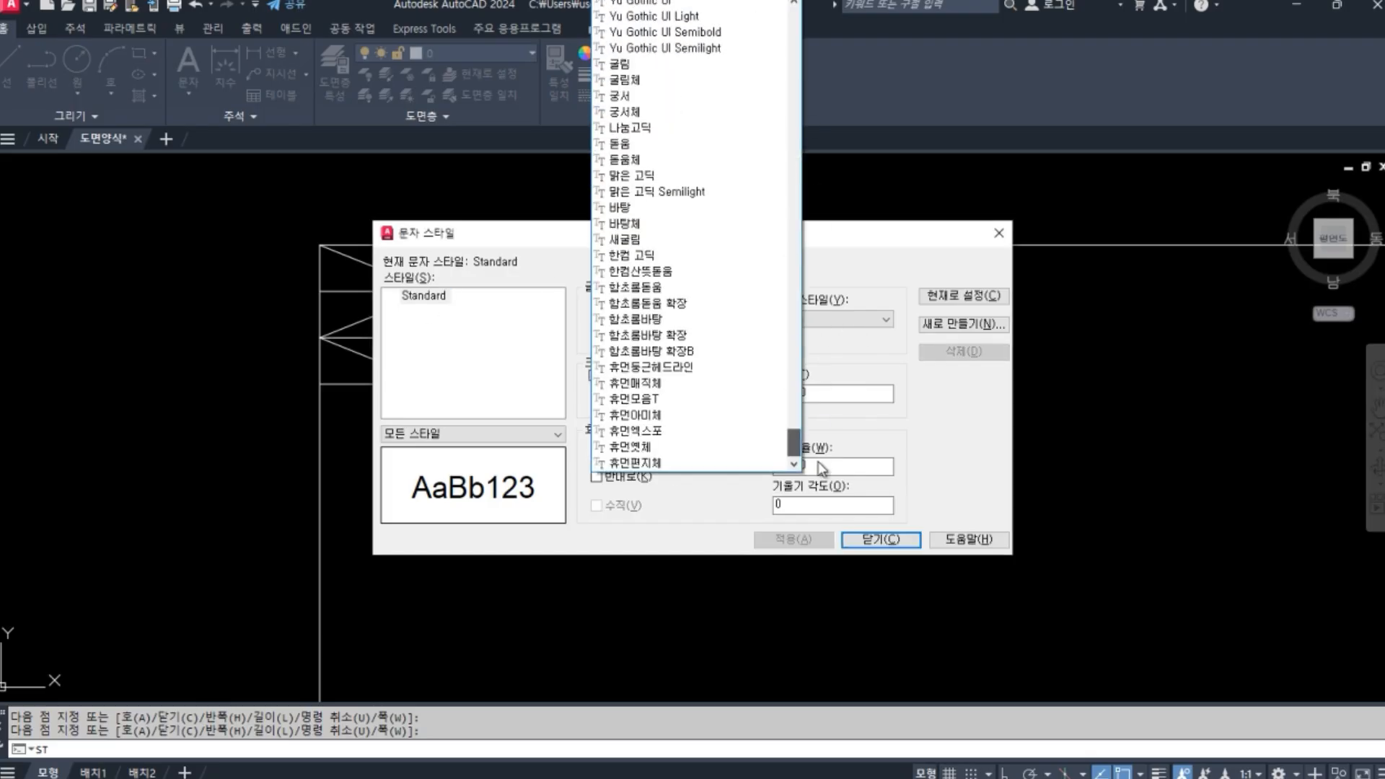
click(633, 64)
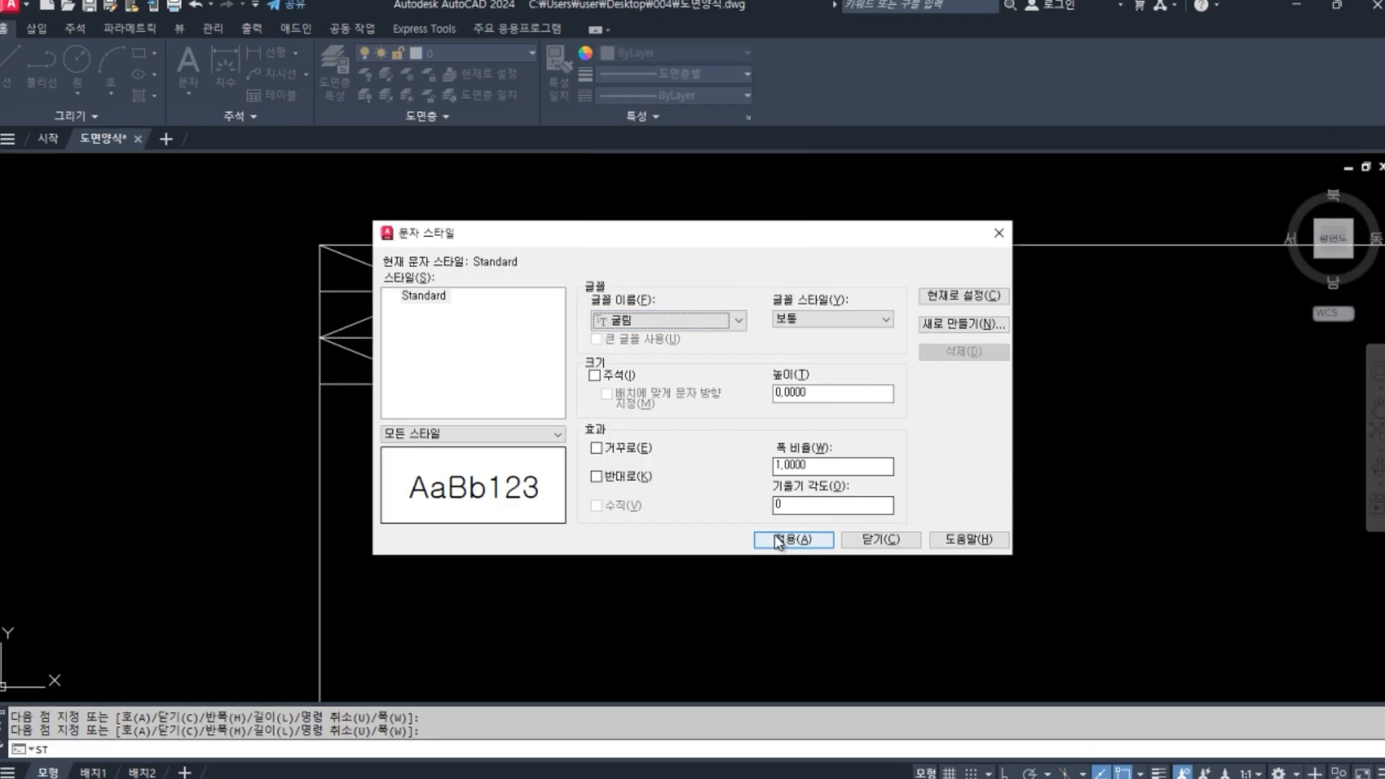
click(801, 540)
click(884, 539)
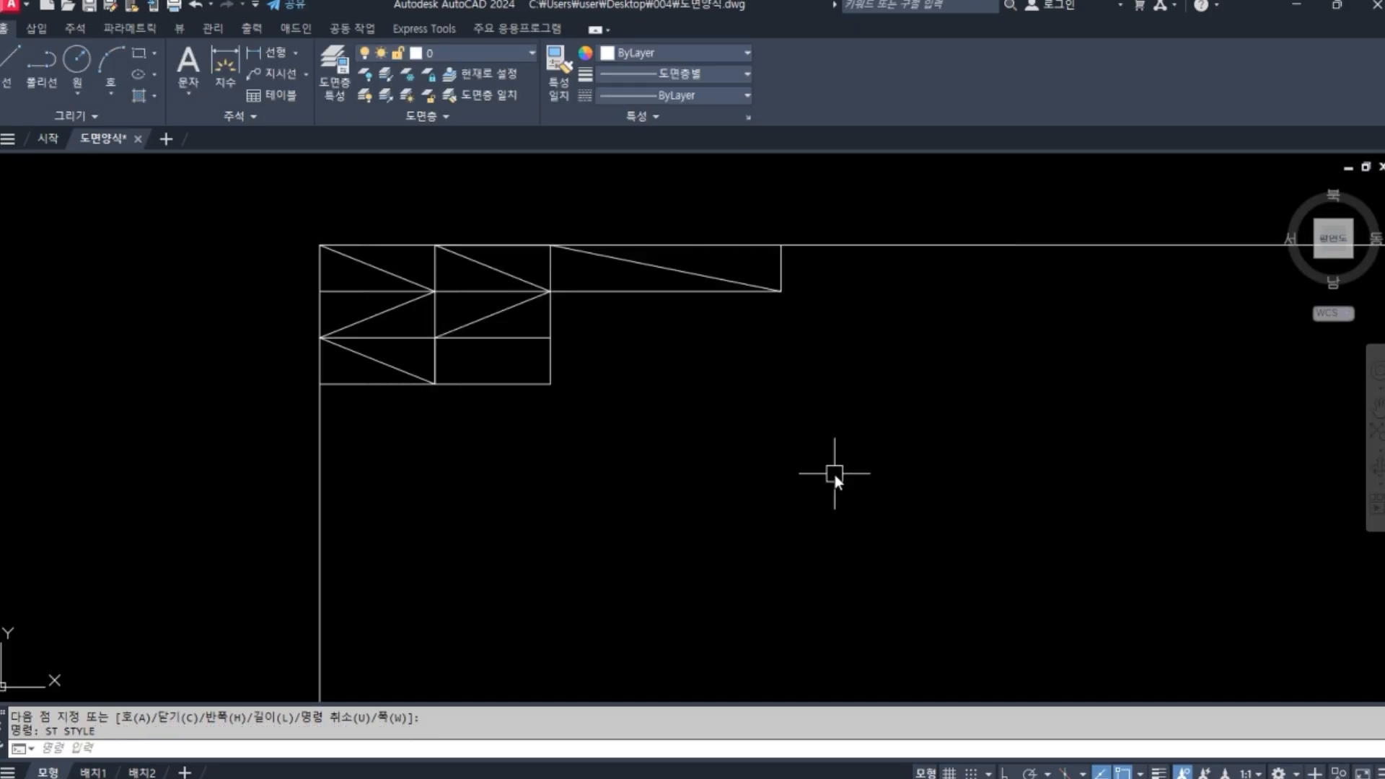
Step: Place the middle-center justified text "성 명" with height 3 at the midpoint of the first cell's diagonal
text(dt)
key(Return)
text(j)
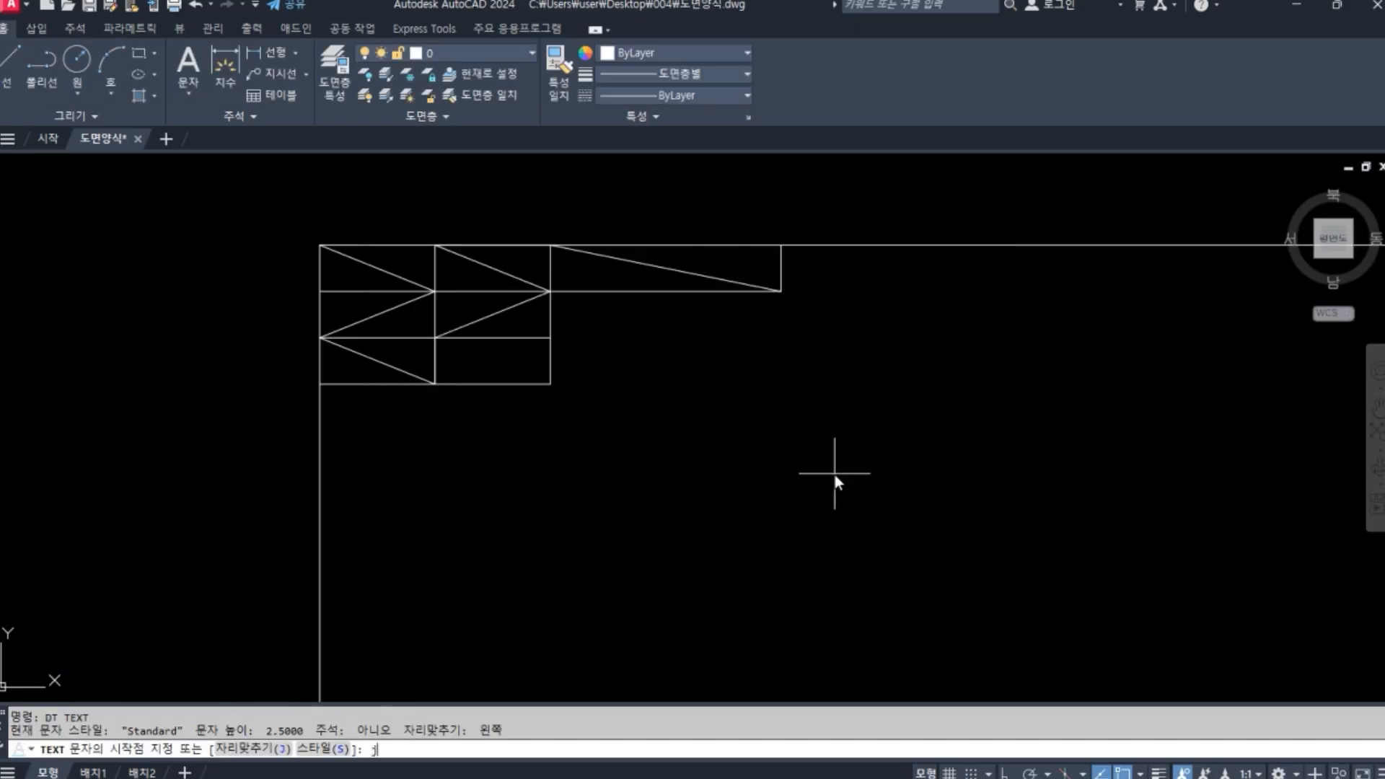
key(Return)
text(mc)
key(Return)
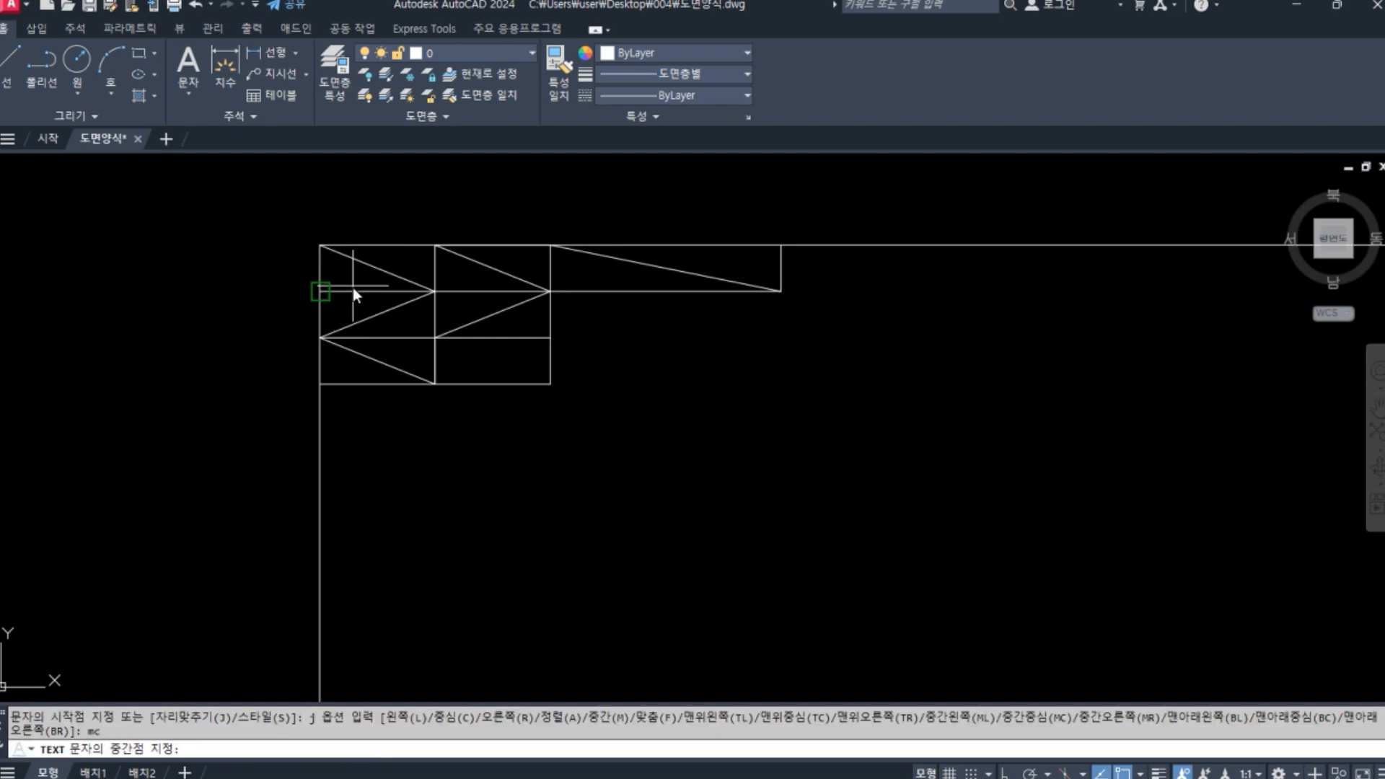
click(377, 268)
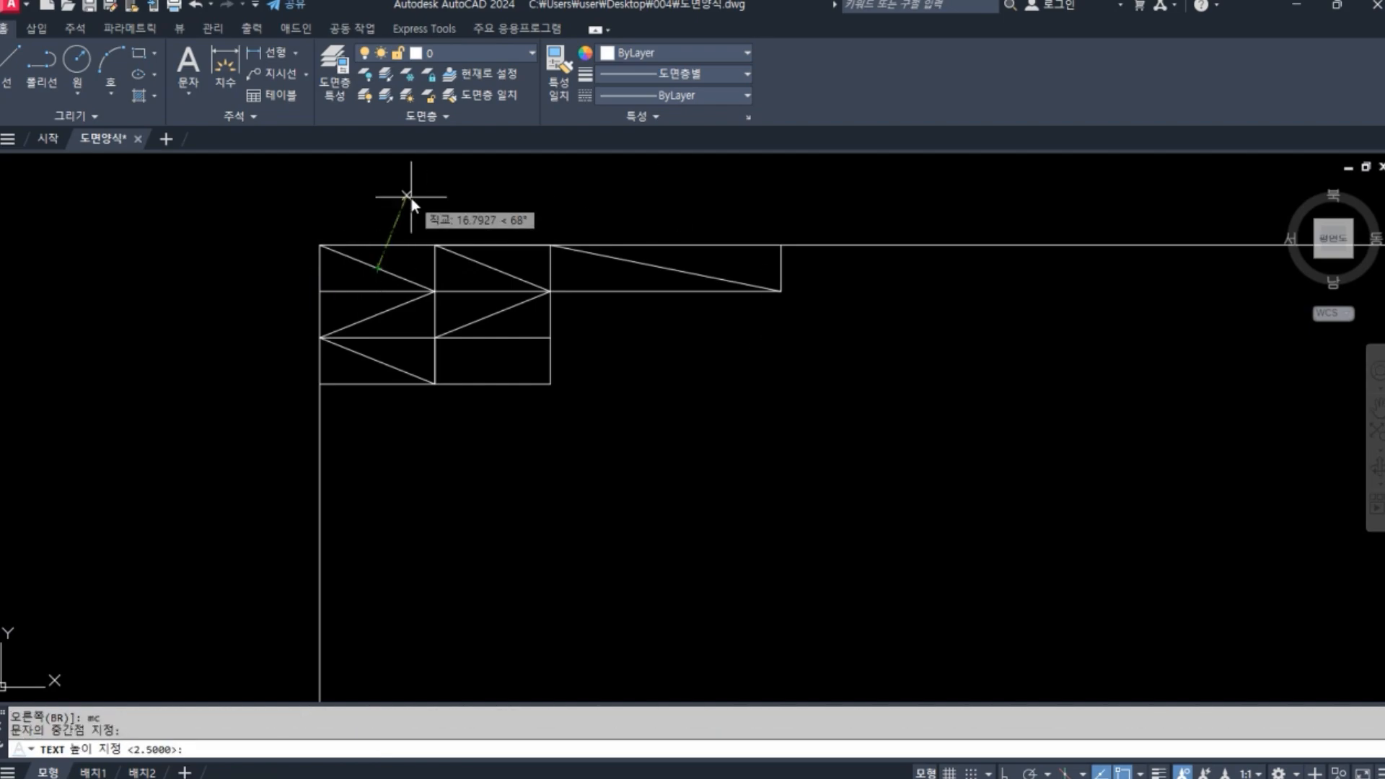
text(3)
key(Return)
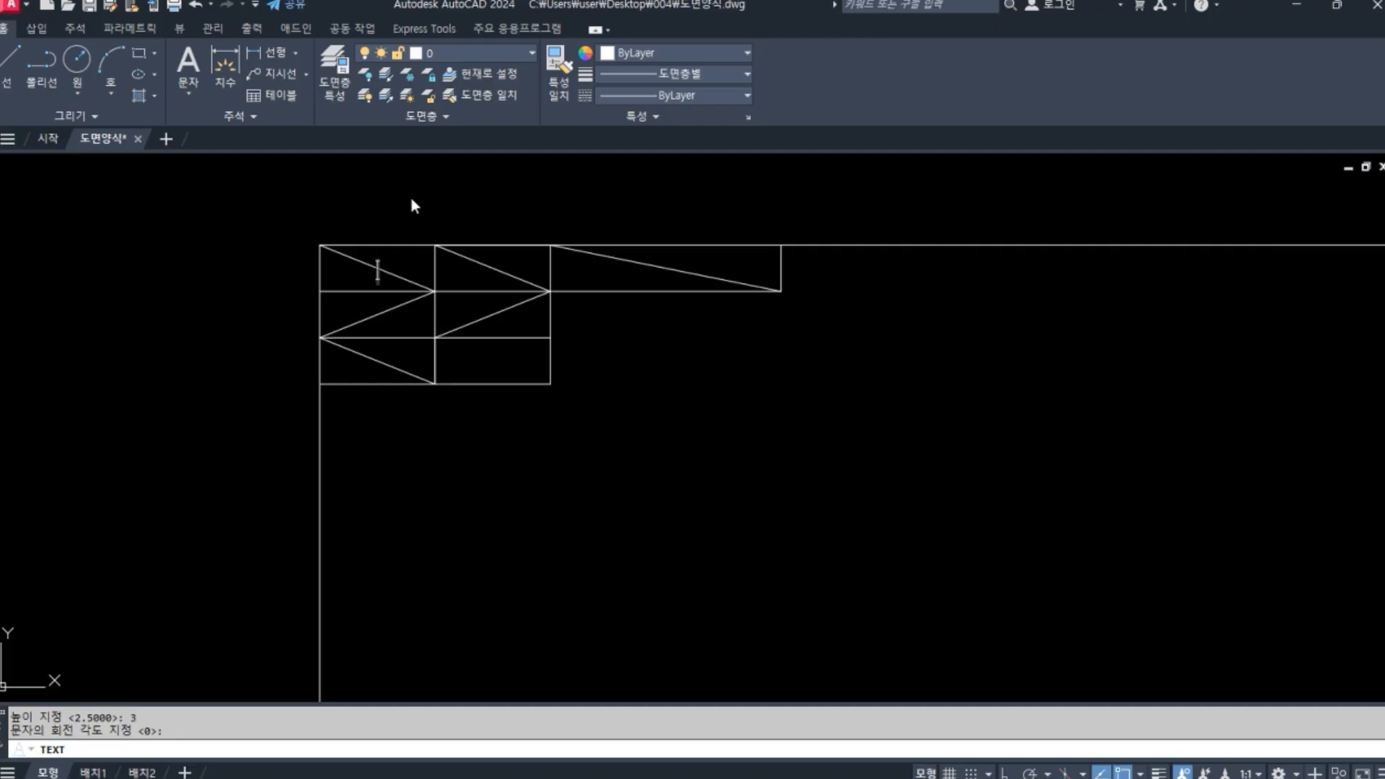
text(성     명)
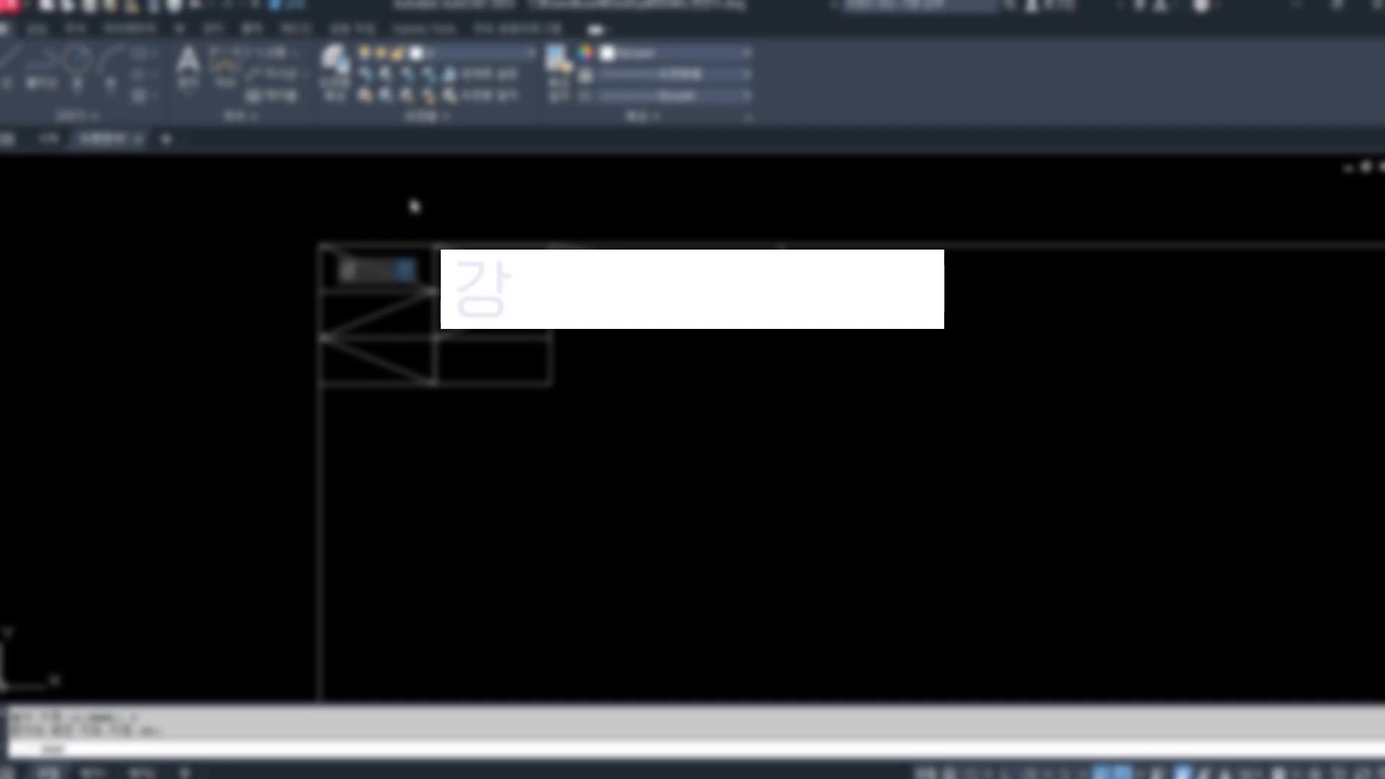
key(Return)
key(Return)
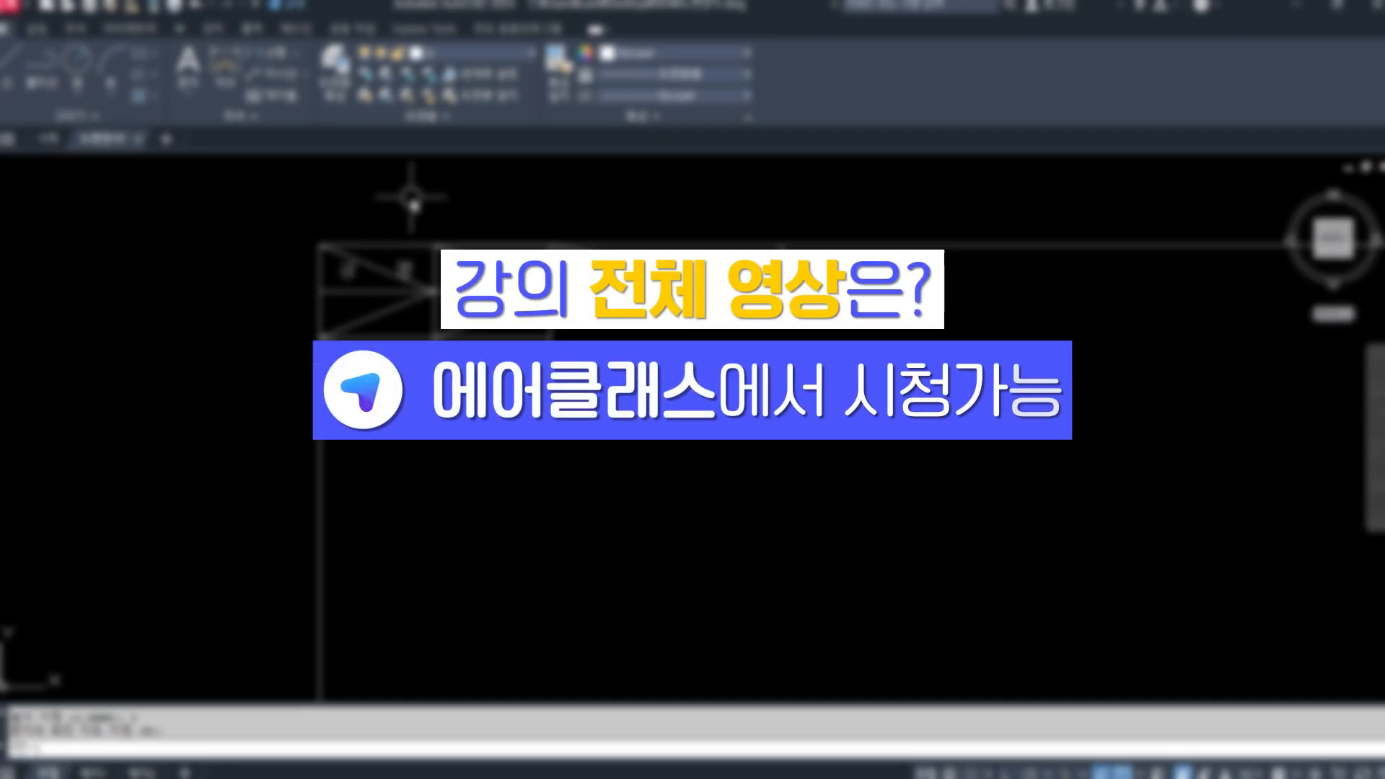
Step: Copy the label to the midpoints of the other title block diagonals and delete the guide polyline
text(co)
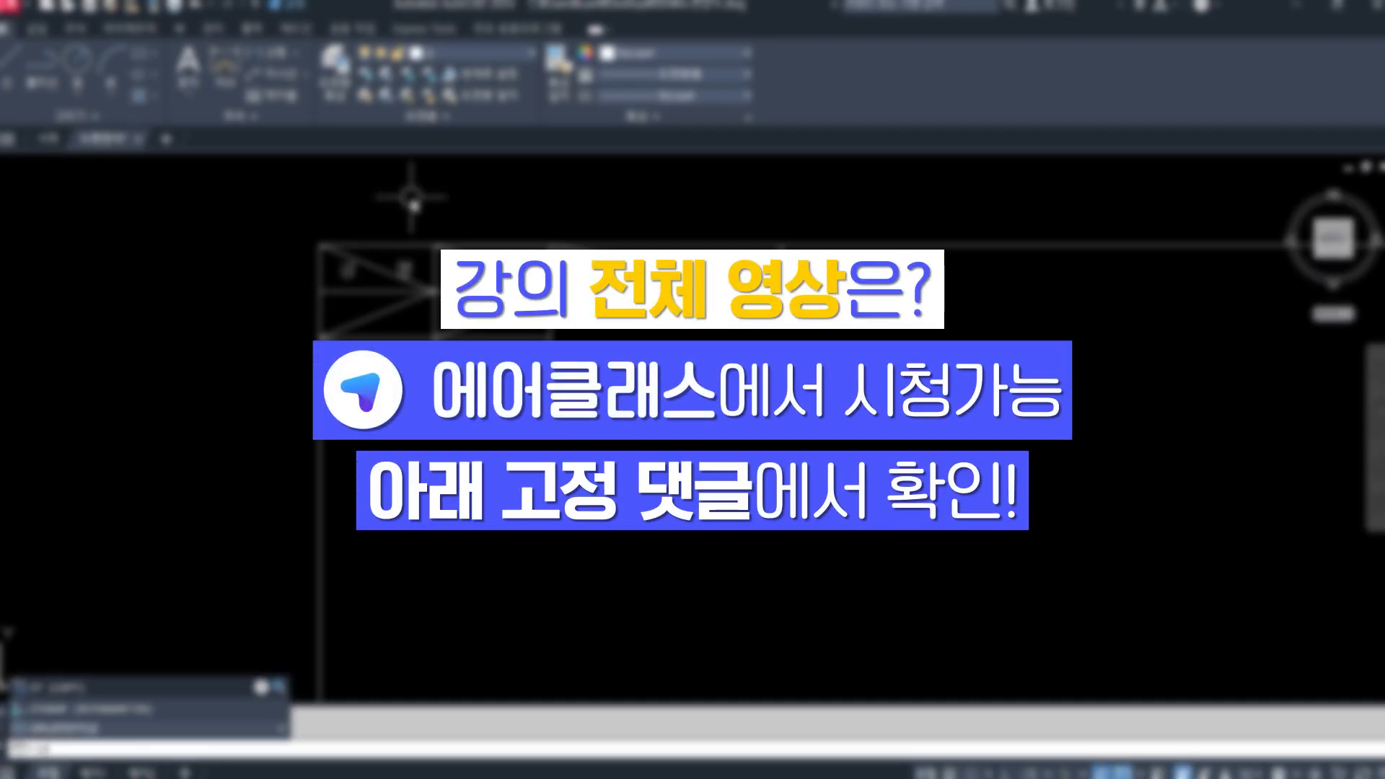
key(space)
click(405, 269)
key(space)
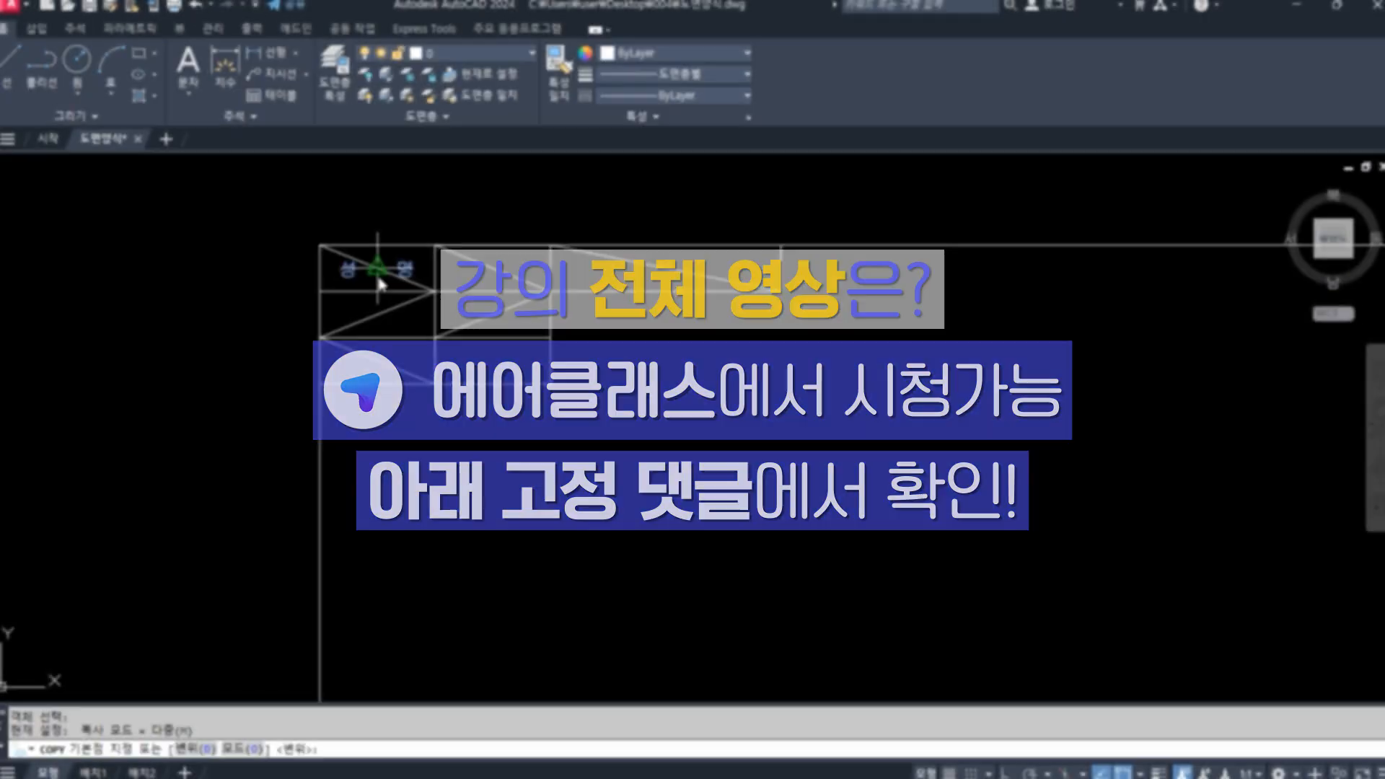
click(378, 269)
click(379, 320)
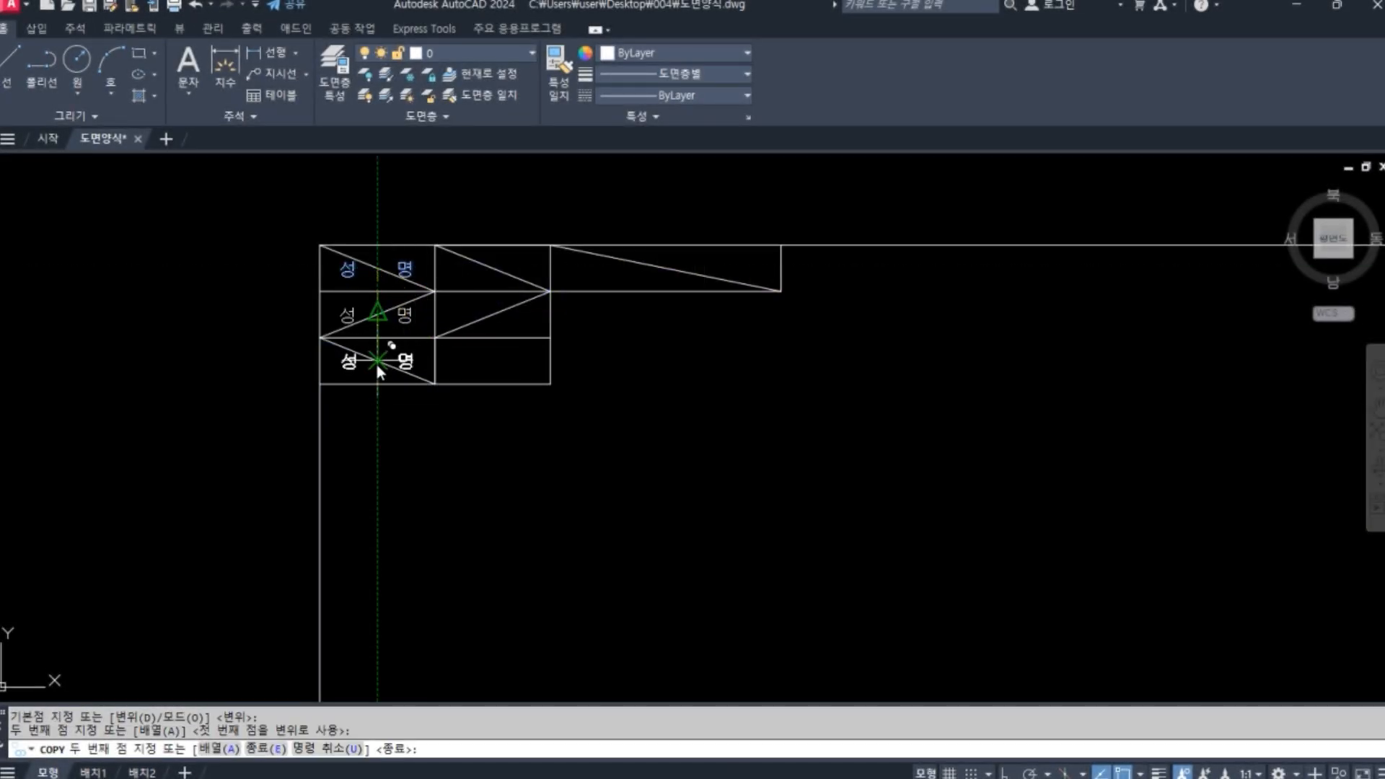
click(378, 361)
click(494, 314)
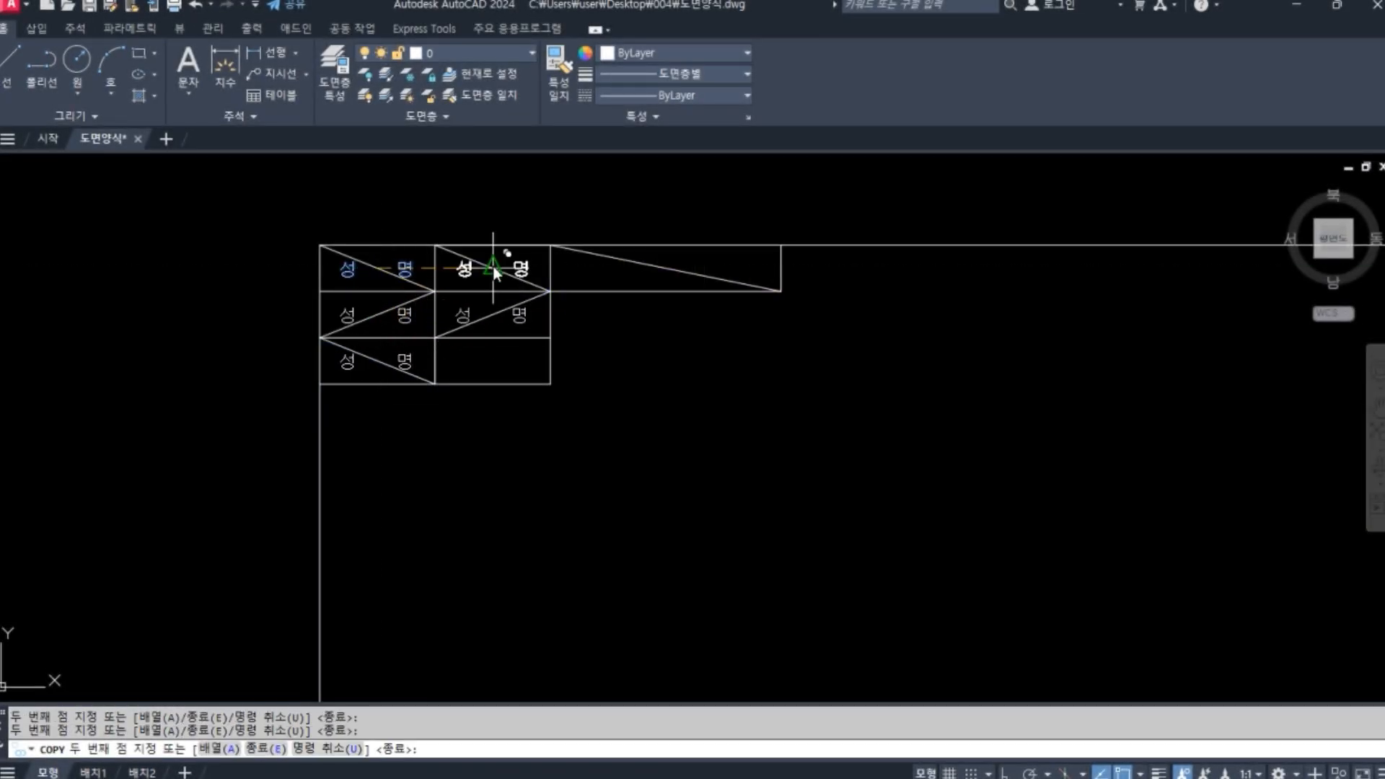
click(493, 268)
click(665, 269)
key(space)
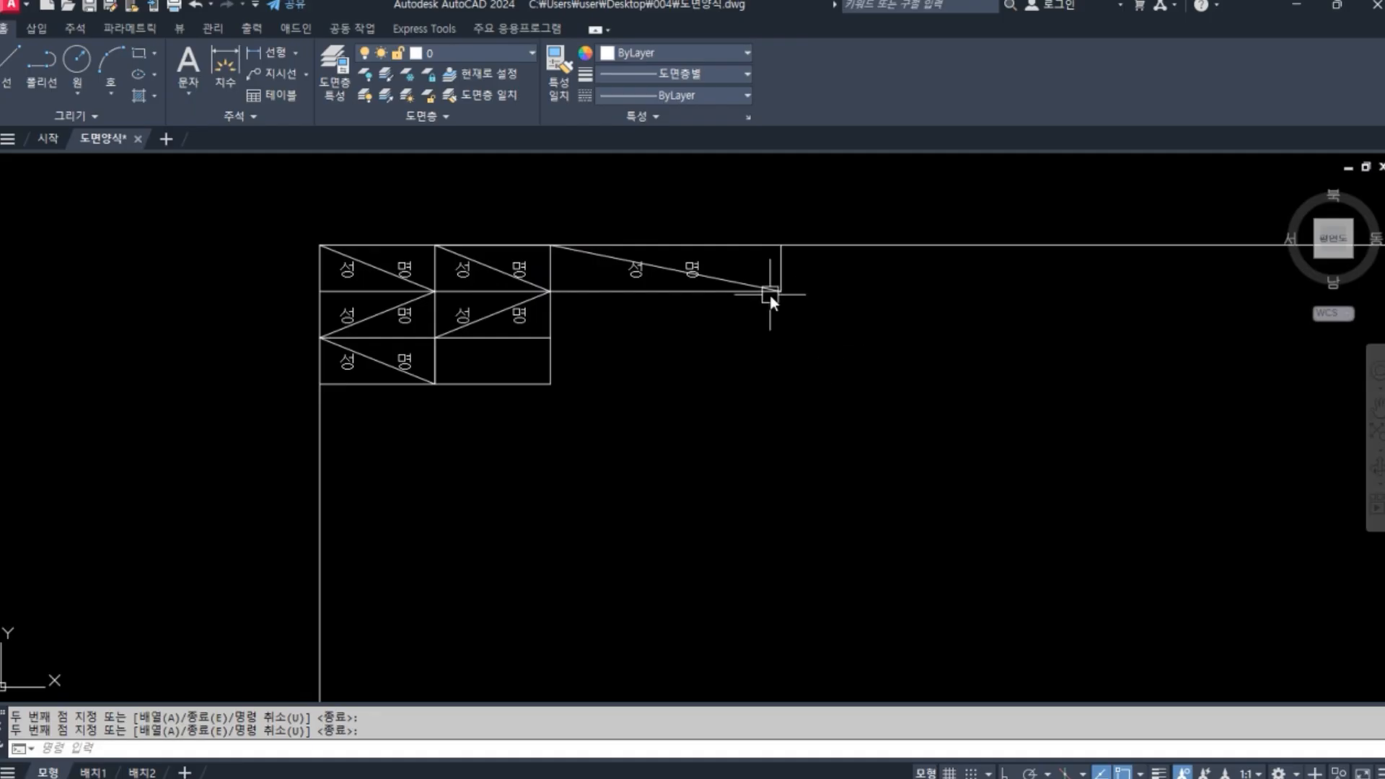
click(739, 282)
key(Delete)
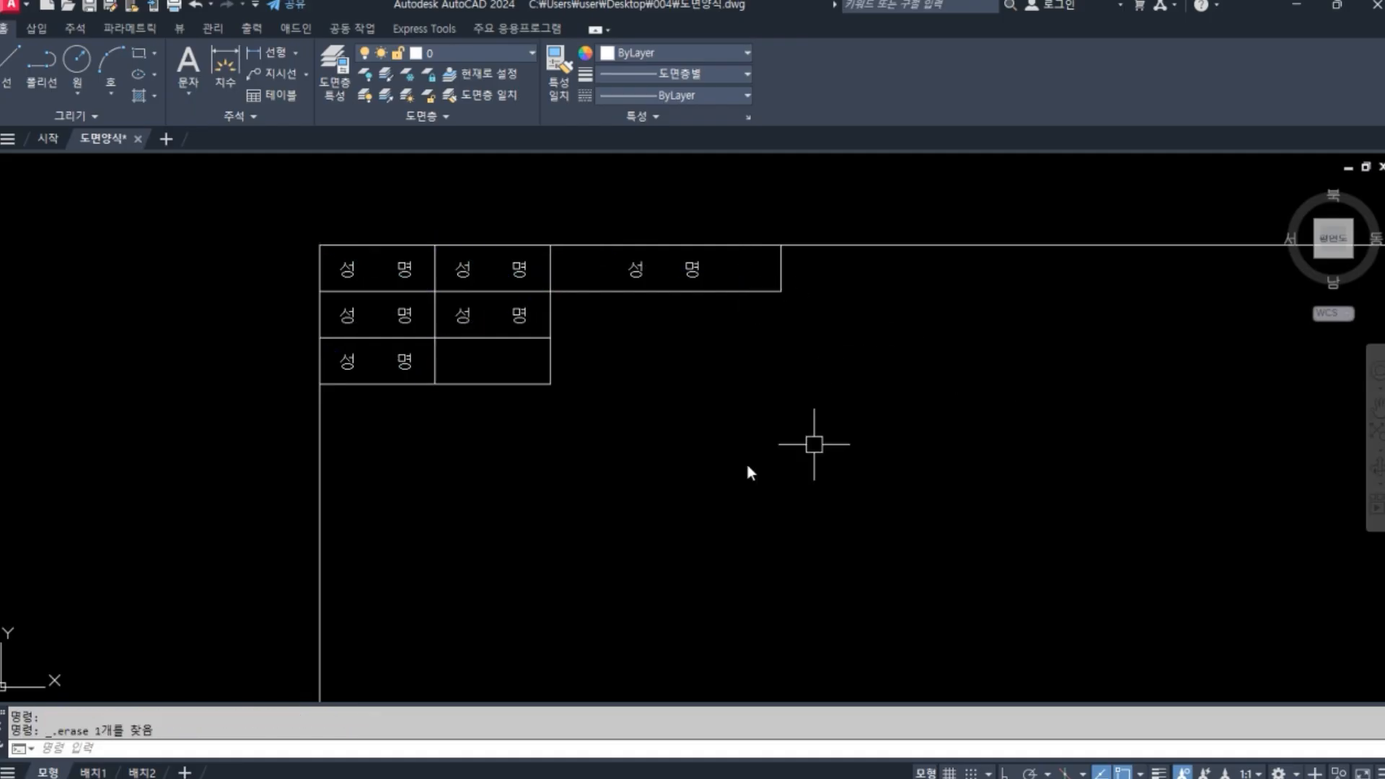
Step: Change the first column's top label to "수험번호" and its bottom label to "감독확인"
double_click(403, 276)
text(ㅅㅜ험번호)
key(Return)
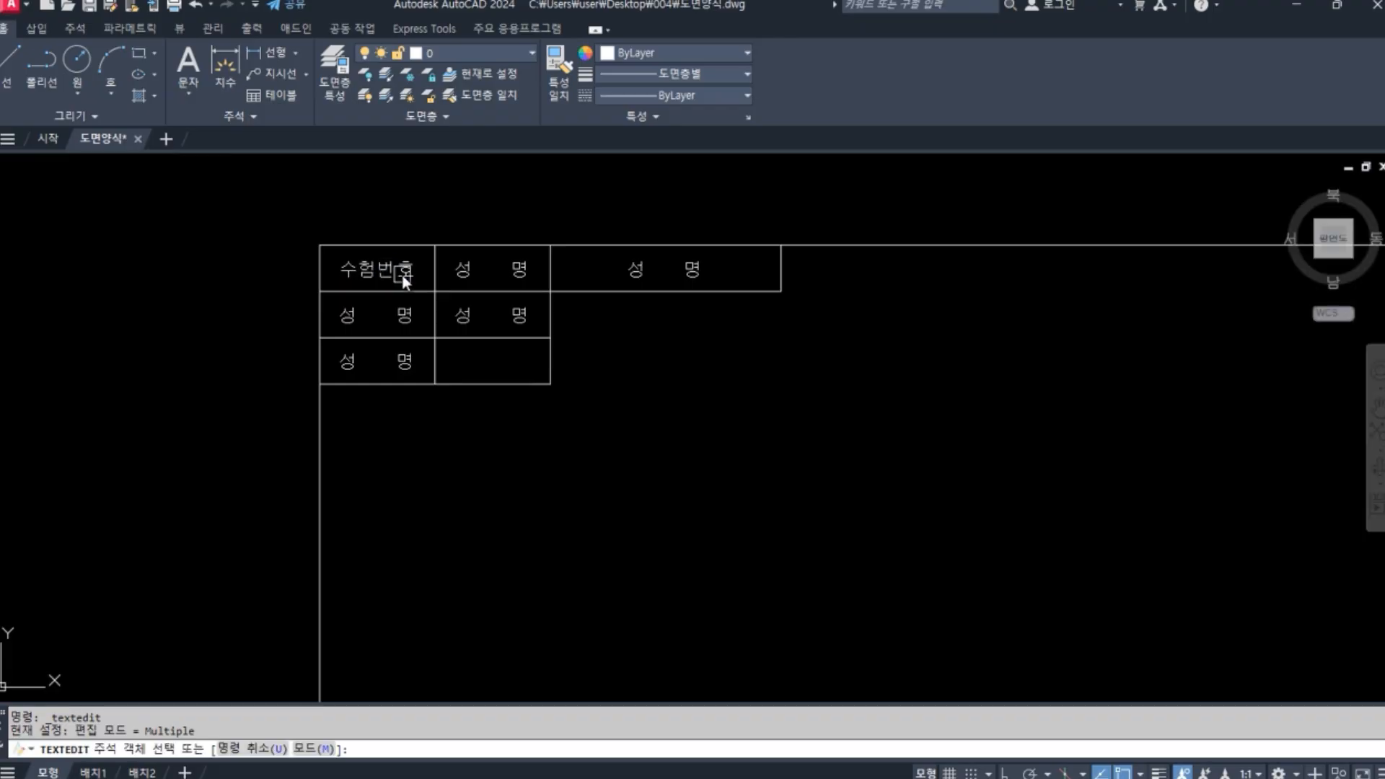
click(415, 366)
text(감독확인)
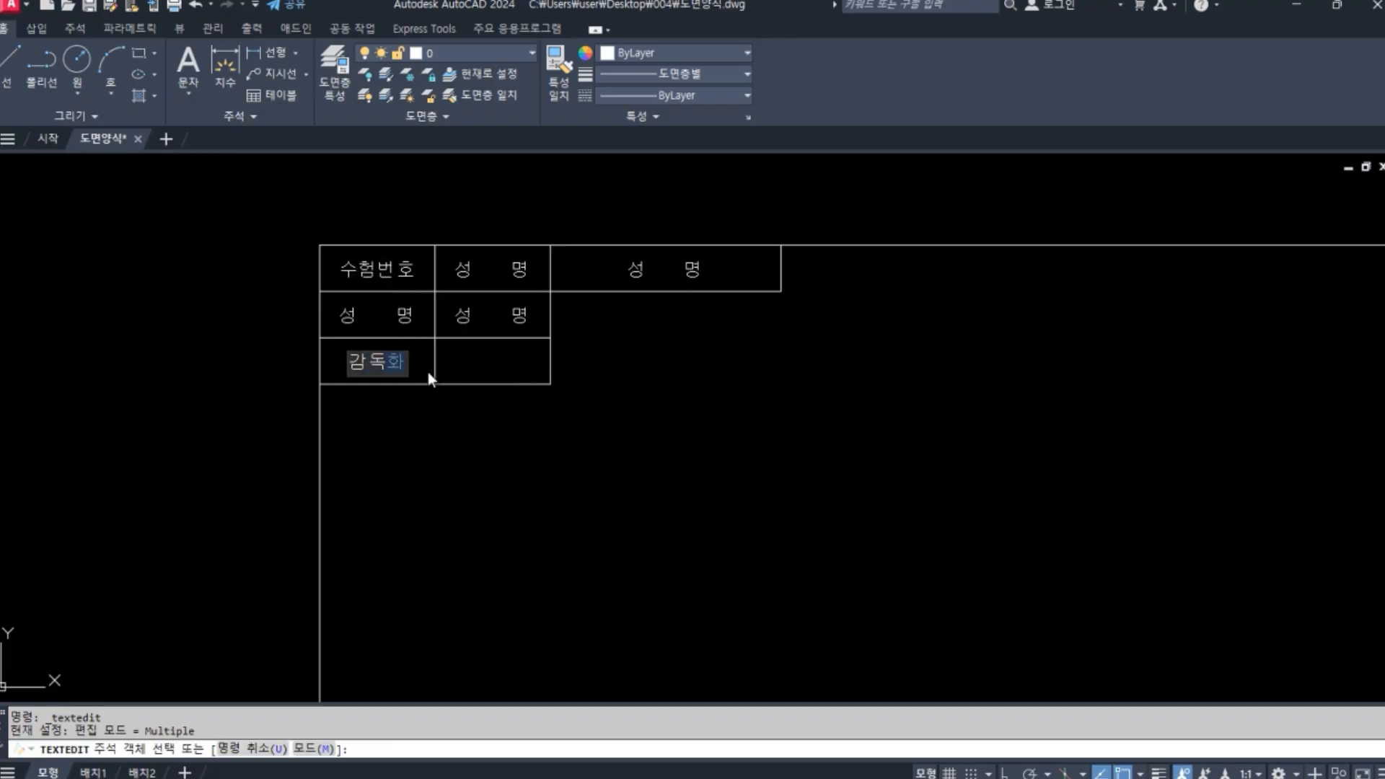
key(Return)
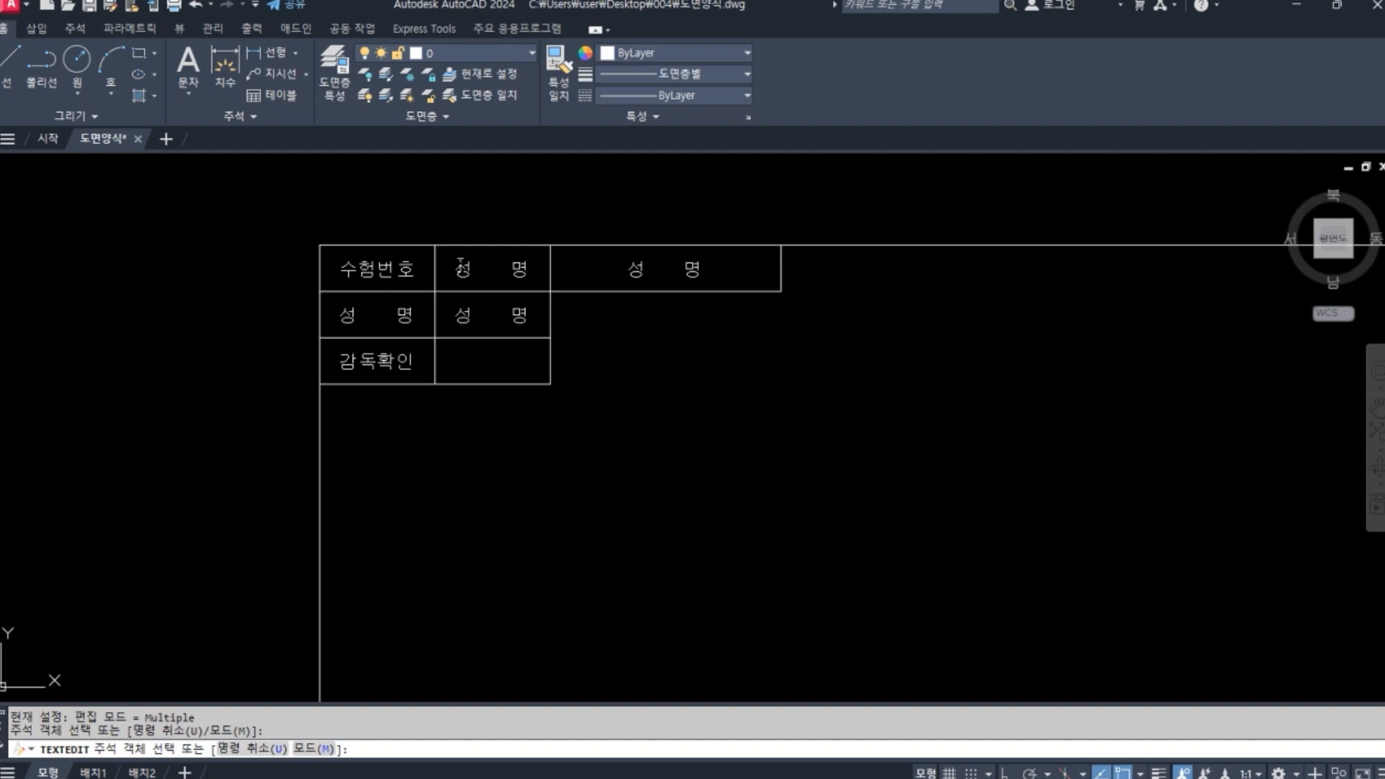
Step: Replace the second column's two labels with the candidate's exam number in the top cell and full name below it
click(458, 267)
text(012345678)
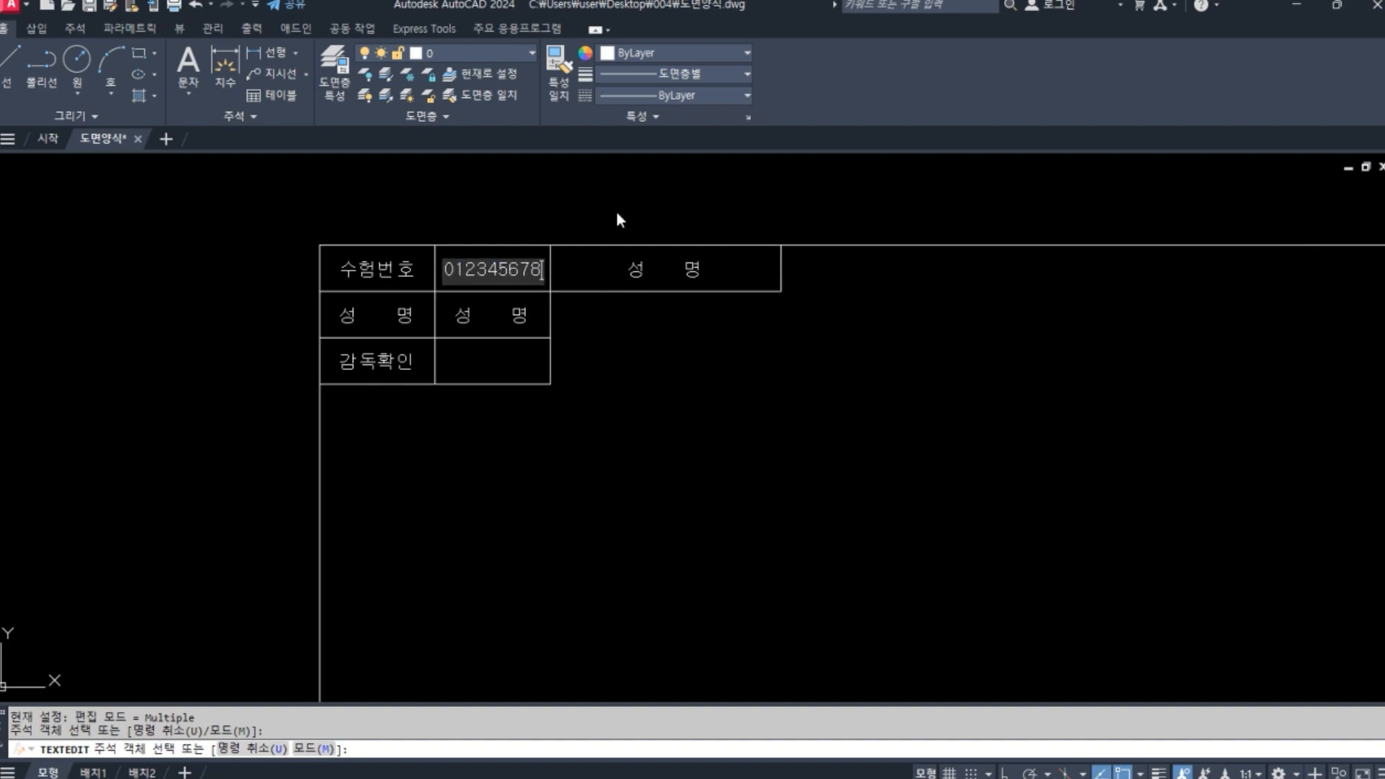
key(Return)
click(466, 334)
text(홍길동)
key(Return)
Step: Change the label in the wide third cell of the title block to "전산응용건축제도기능사" and finish text editing
click(655, 276)
text(전산으)
text(응용건축)
text(제도기능사)
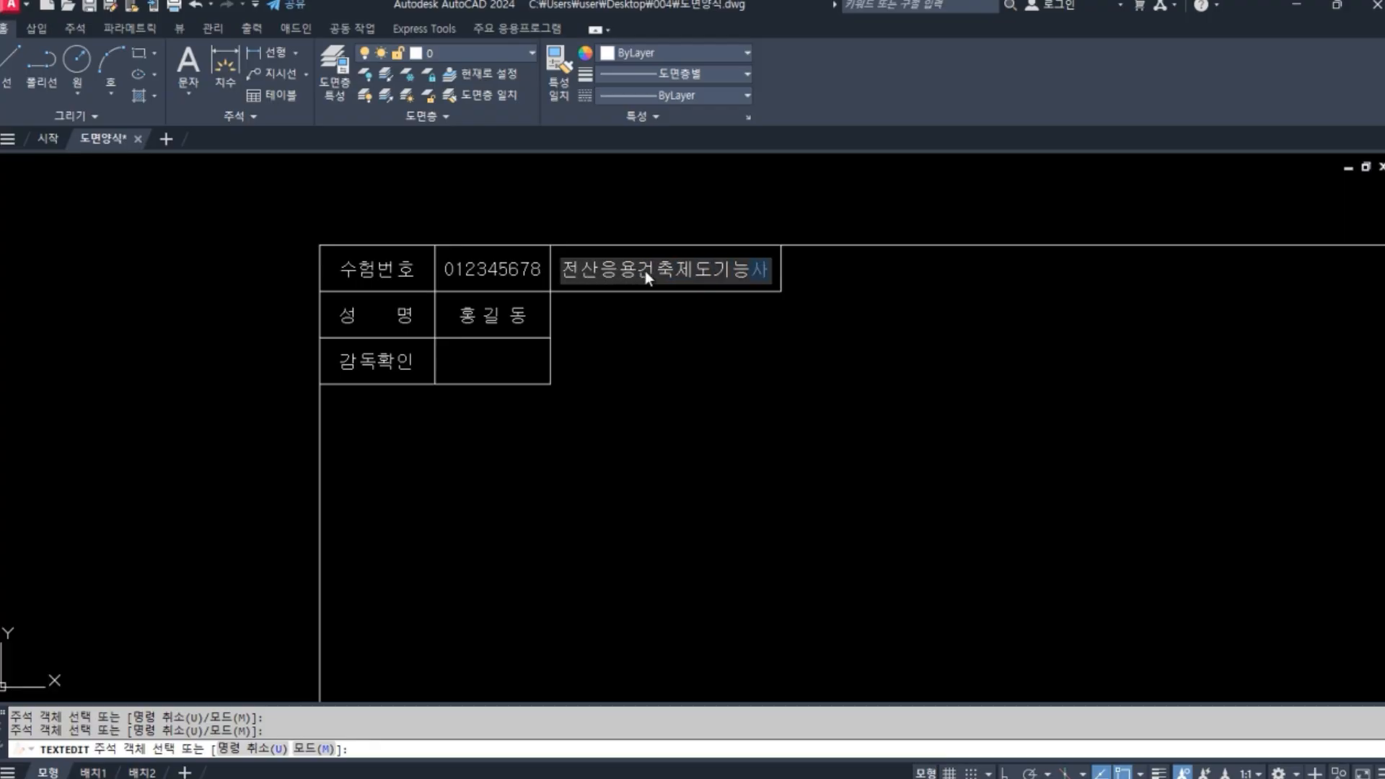
key(Return)
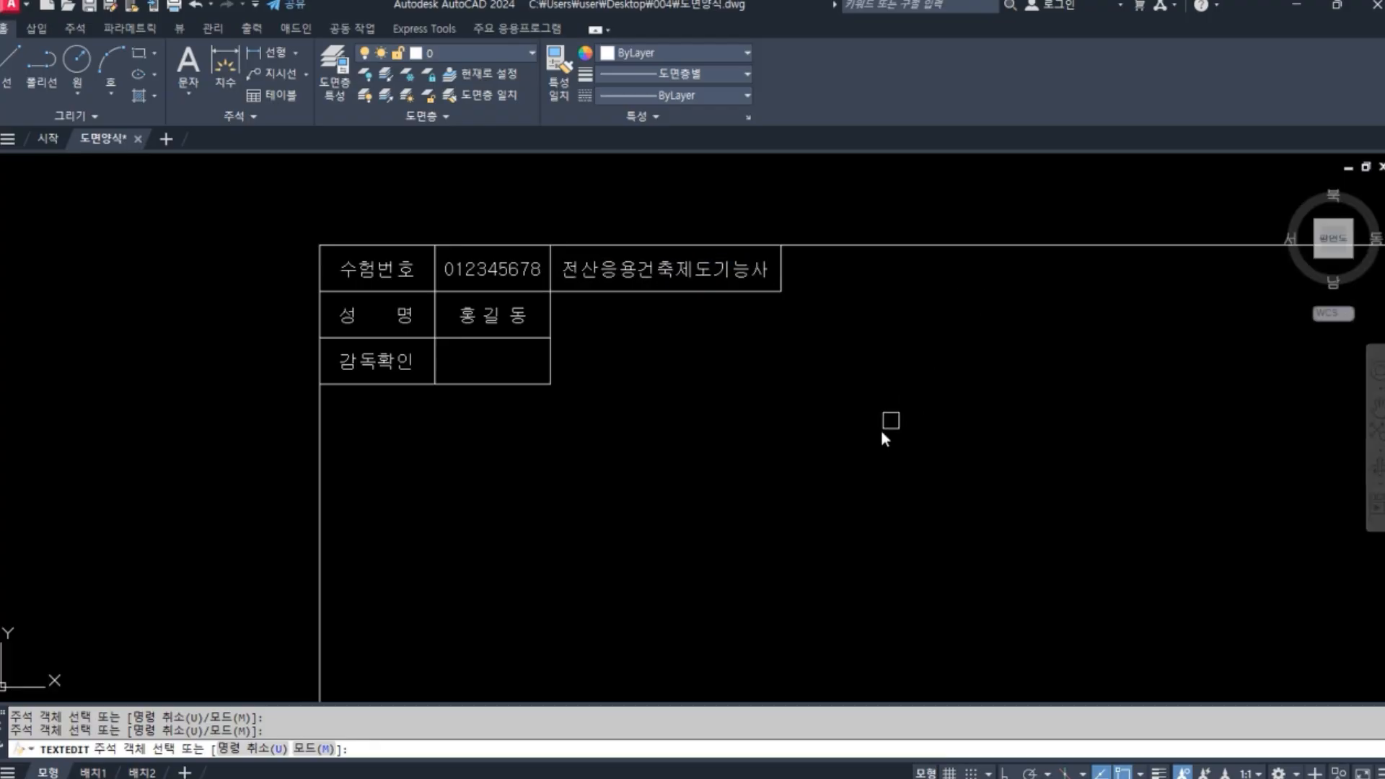
key(Return)
Step: Draw a circle with radius 9 inside the sheet border, near the lower edge and slightly left of the middle
scroll(893, 454, down, 6)
middle_drag(893, 455, 672, 366)
scroll(736, 402, up, 2)
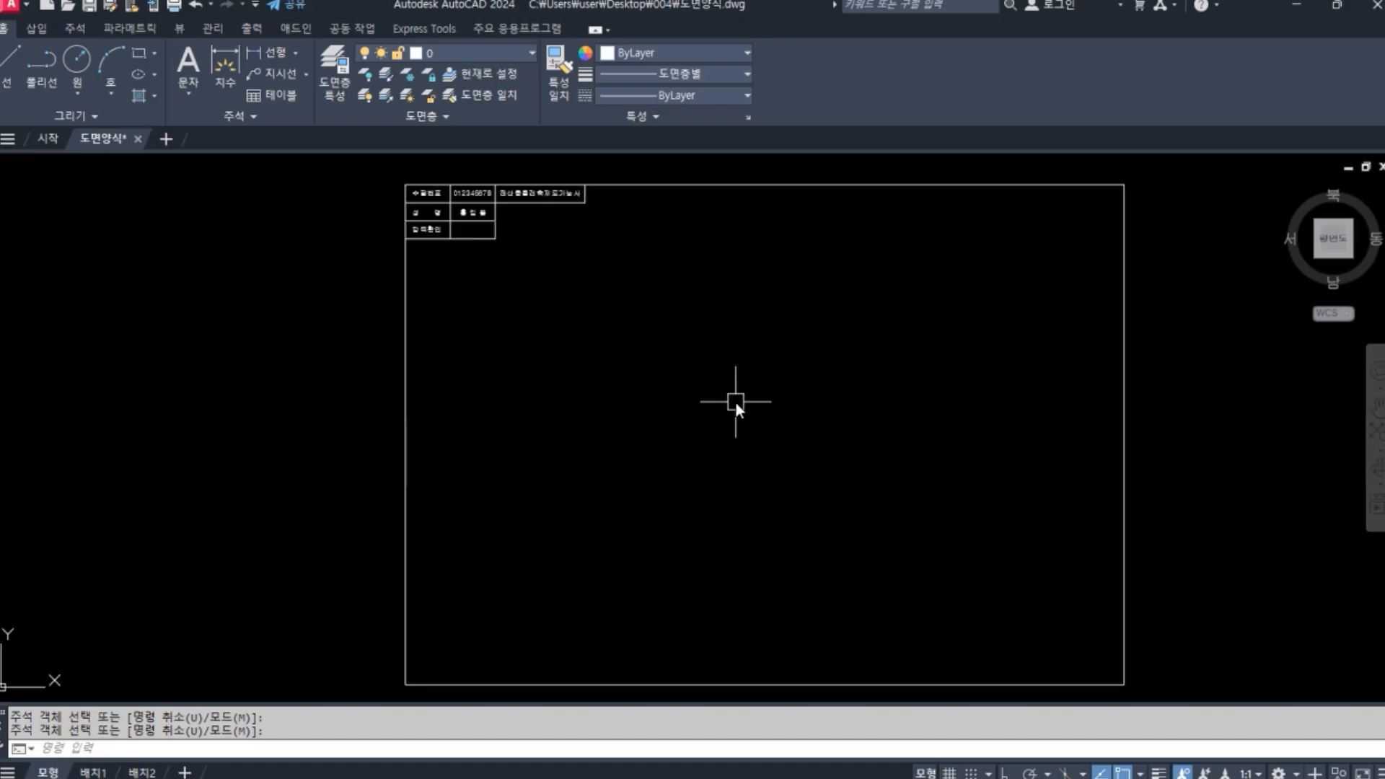
middle_drag(736, 404, 696, 372)
key(Hangul)
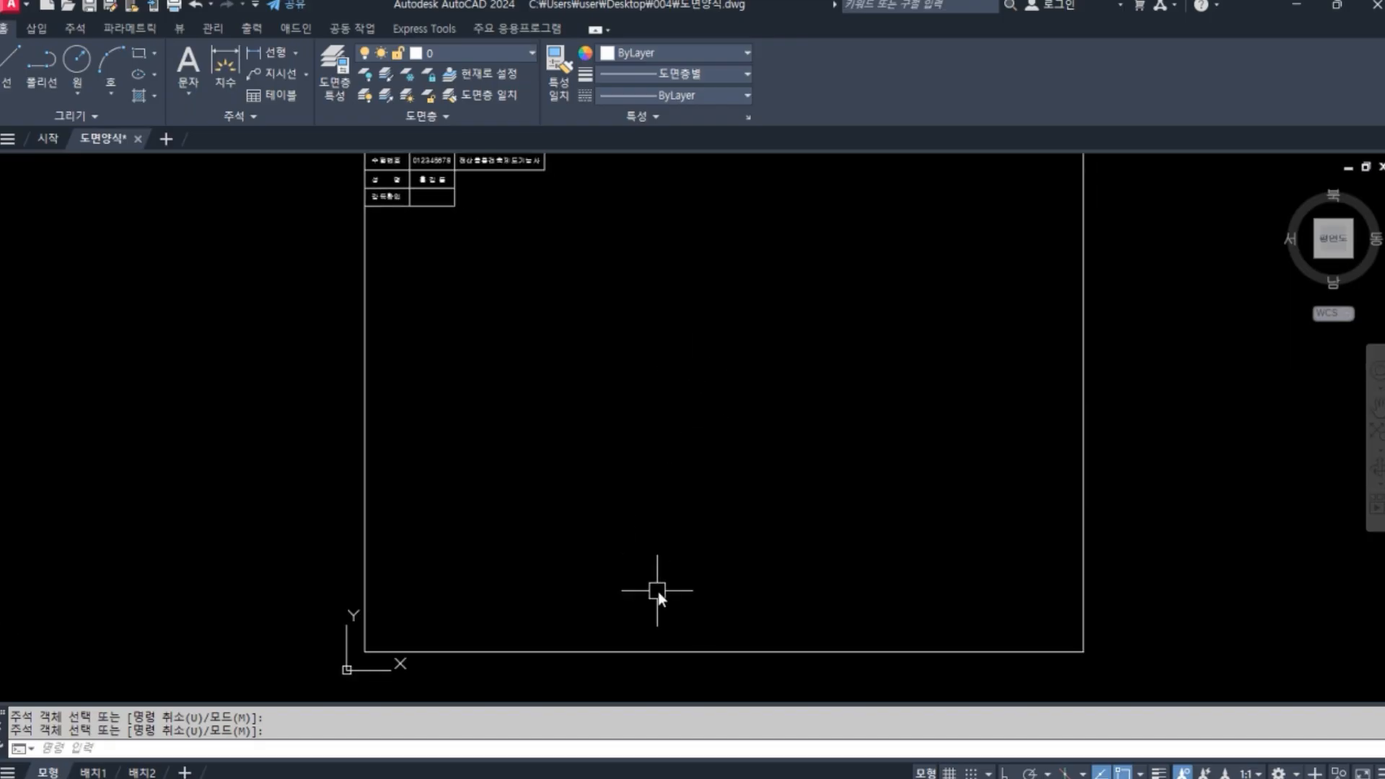
text(c)
key(Return)
click(640, 558)
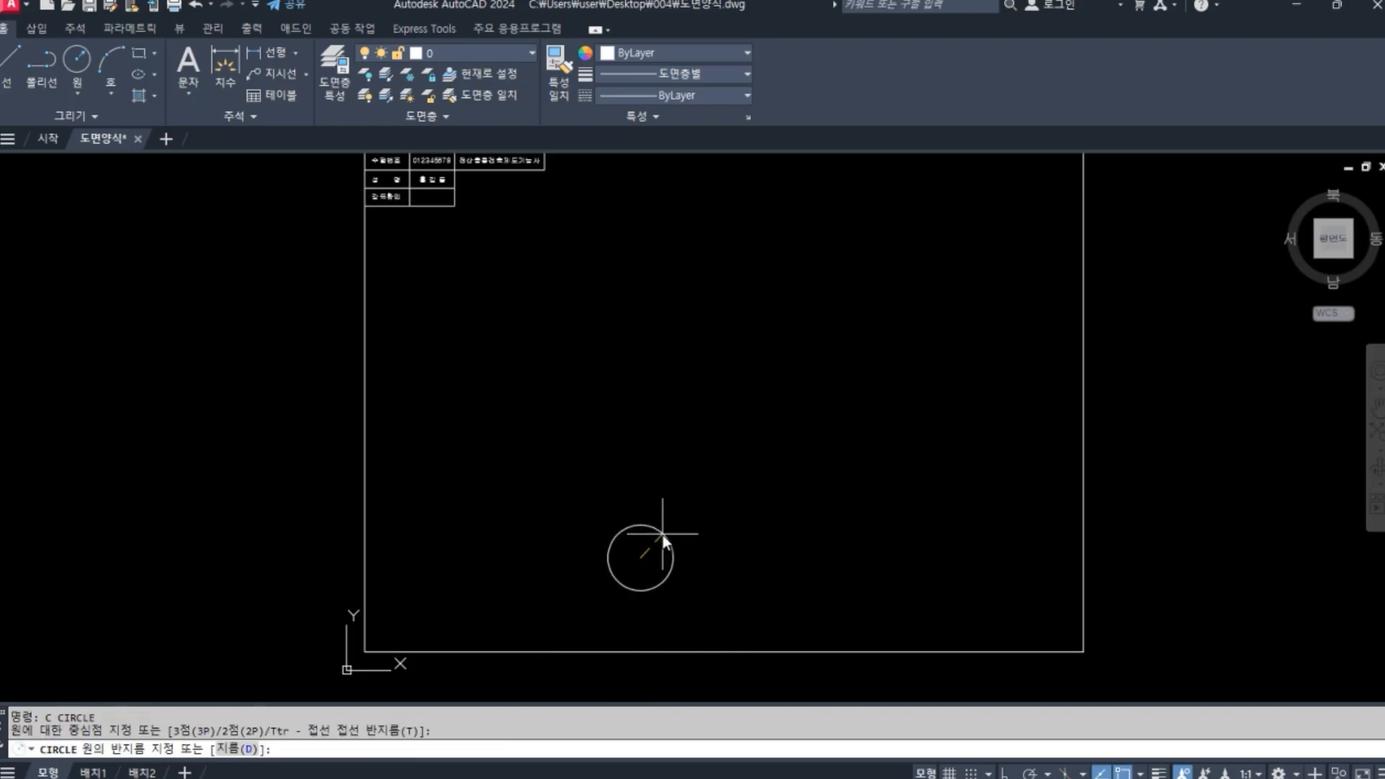
text(9)
key(Return)
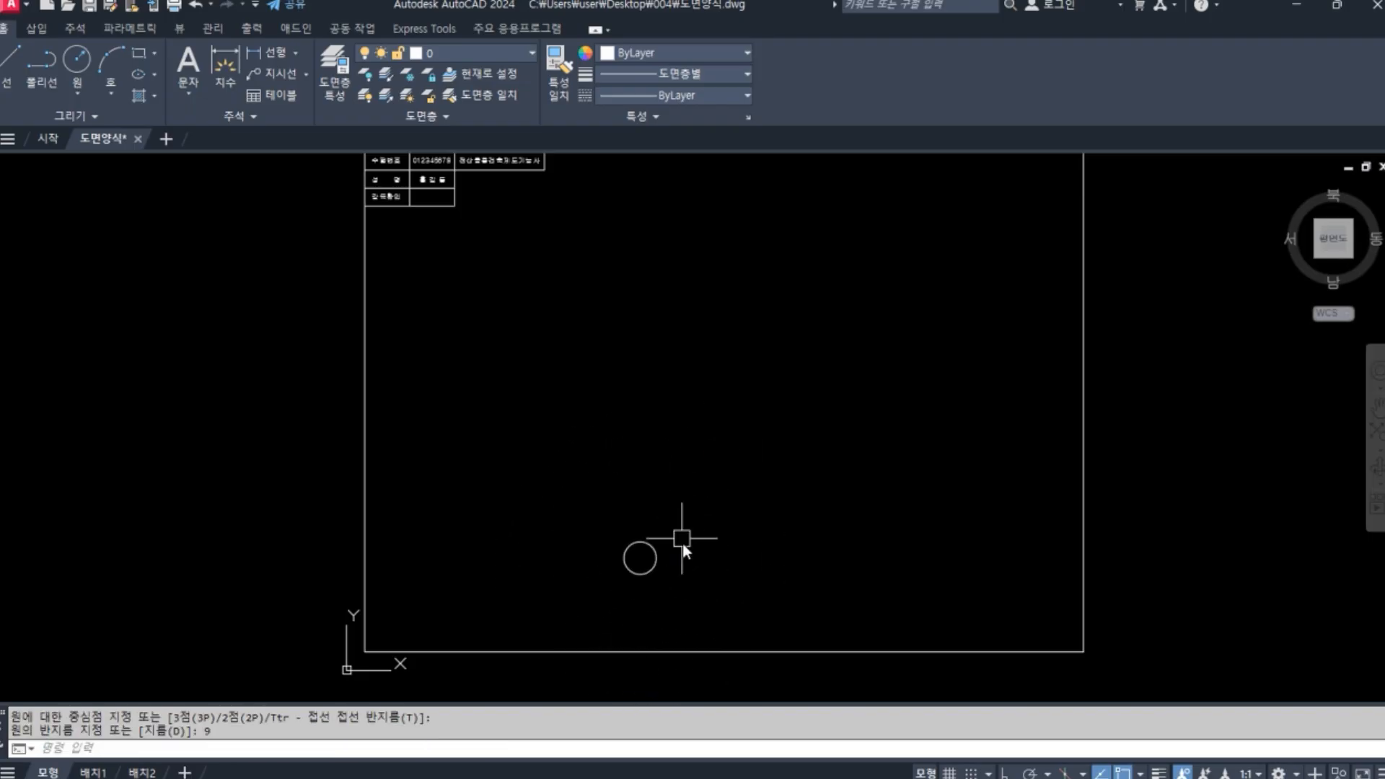
Step: Draw a horizontal line 110 long from the circle's left quadrant to the right through its centre, with Ortho on
scroll(669, 572, up, 2)
text(l)
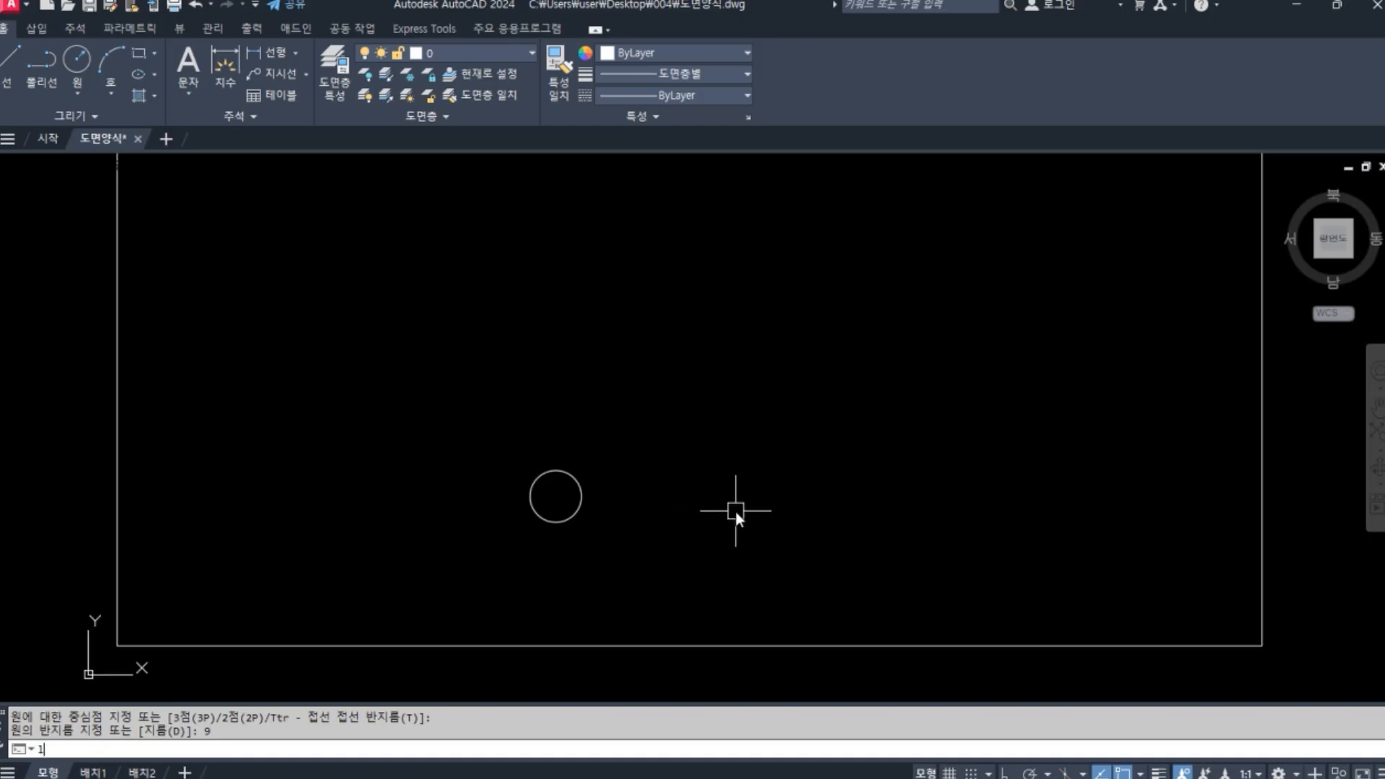
key(Return)
click(530, 507)
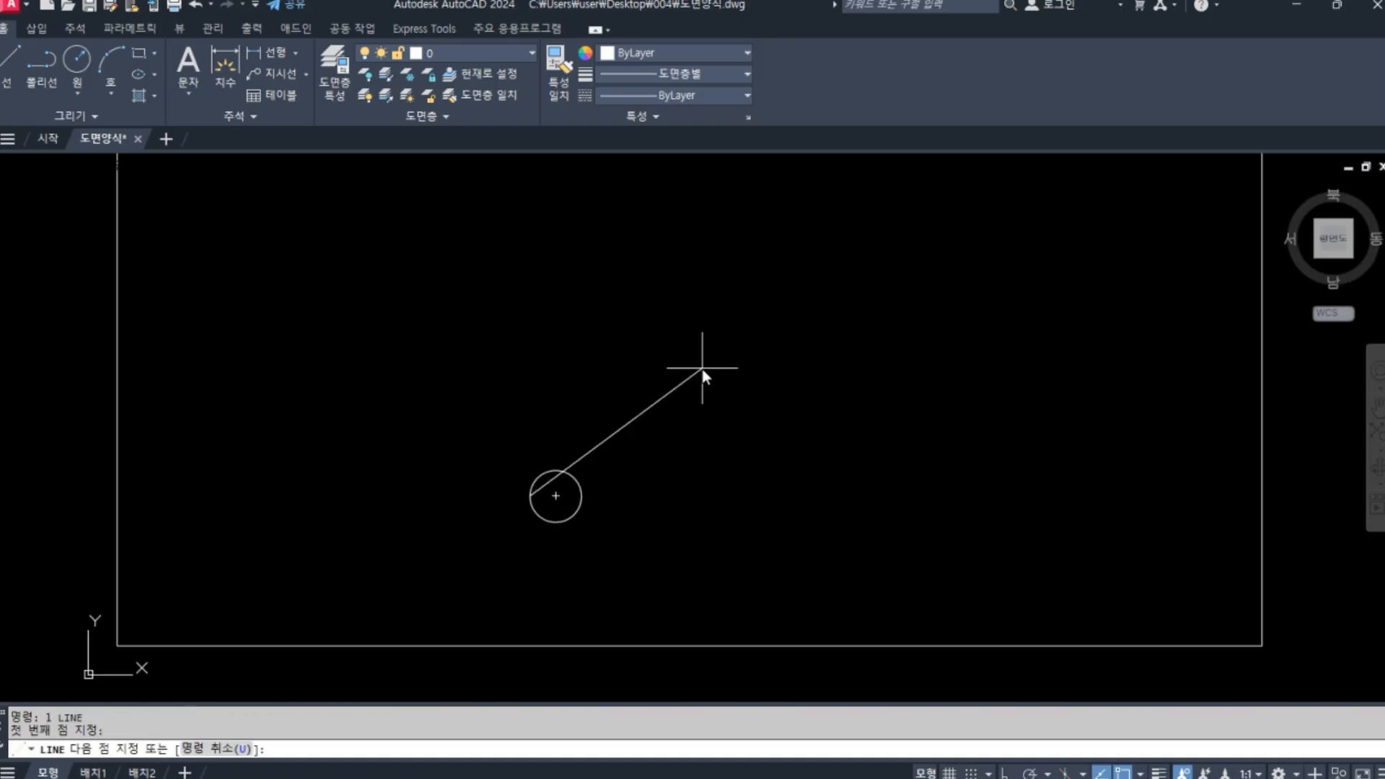
key(F8)
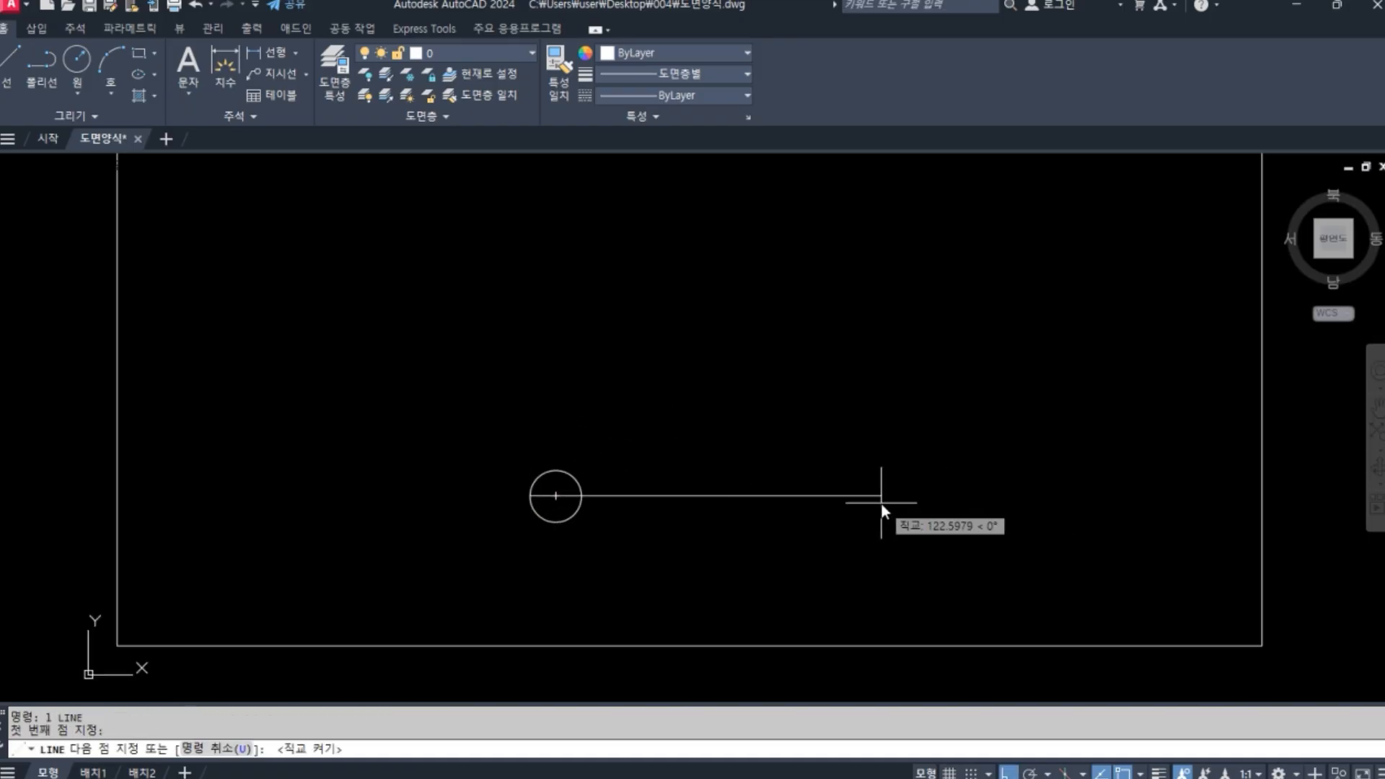
text(110)
key(Return)
key(Return)
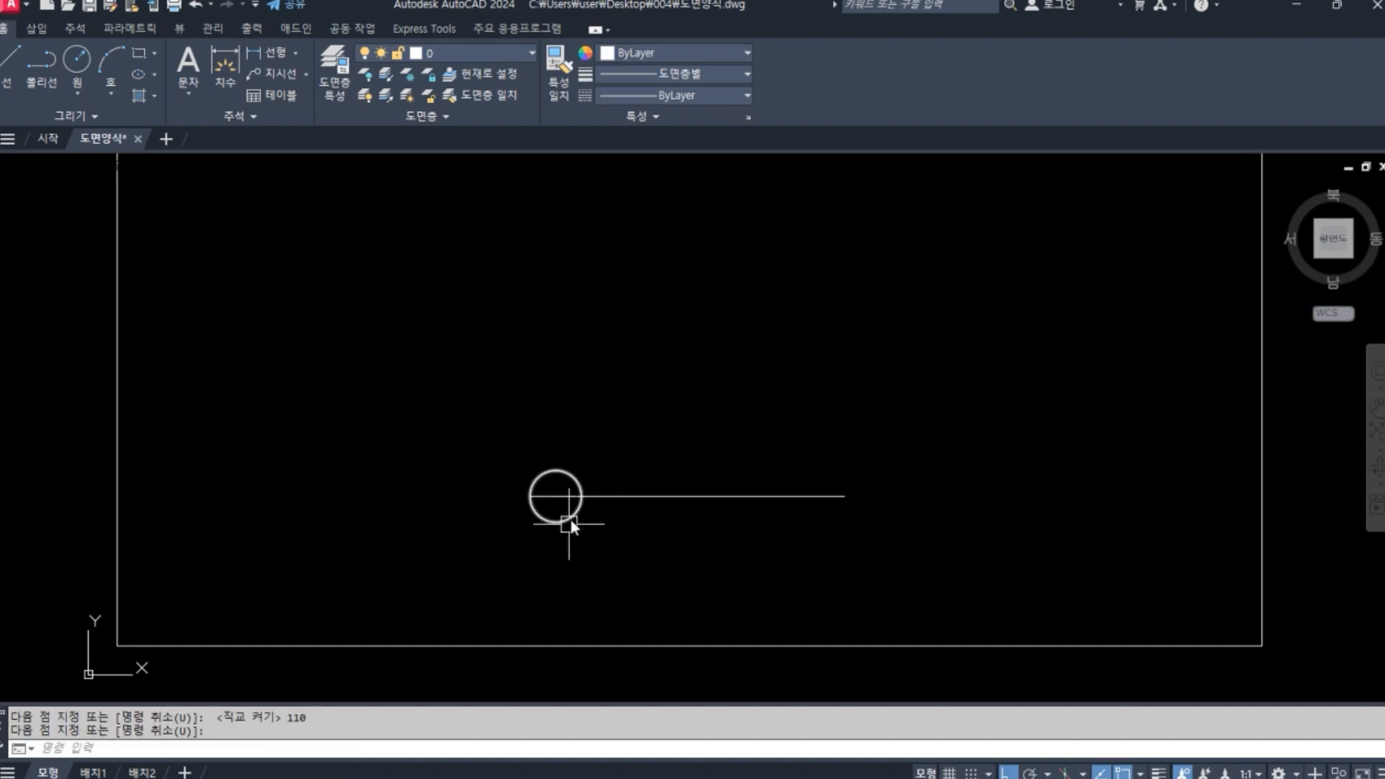
Step: Draw a vertical line from the circle's centre down to its bottom quadrant
text(l)
key(Return)
scroll(576, 515, up, 2)
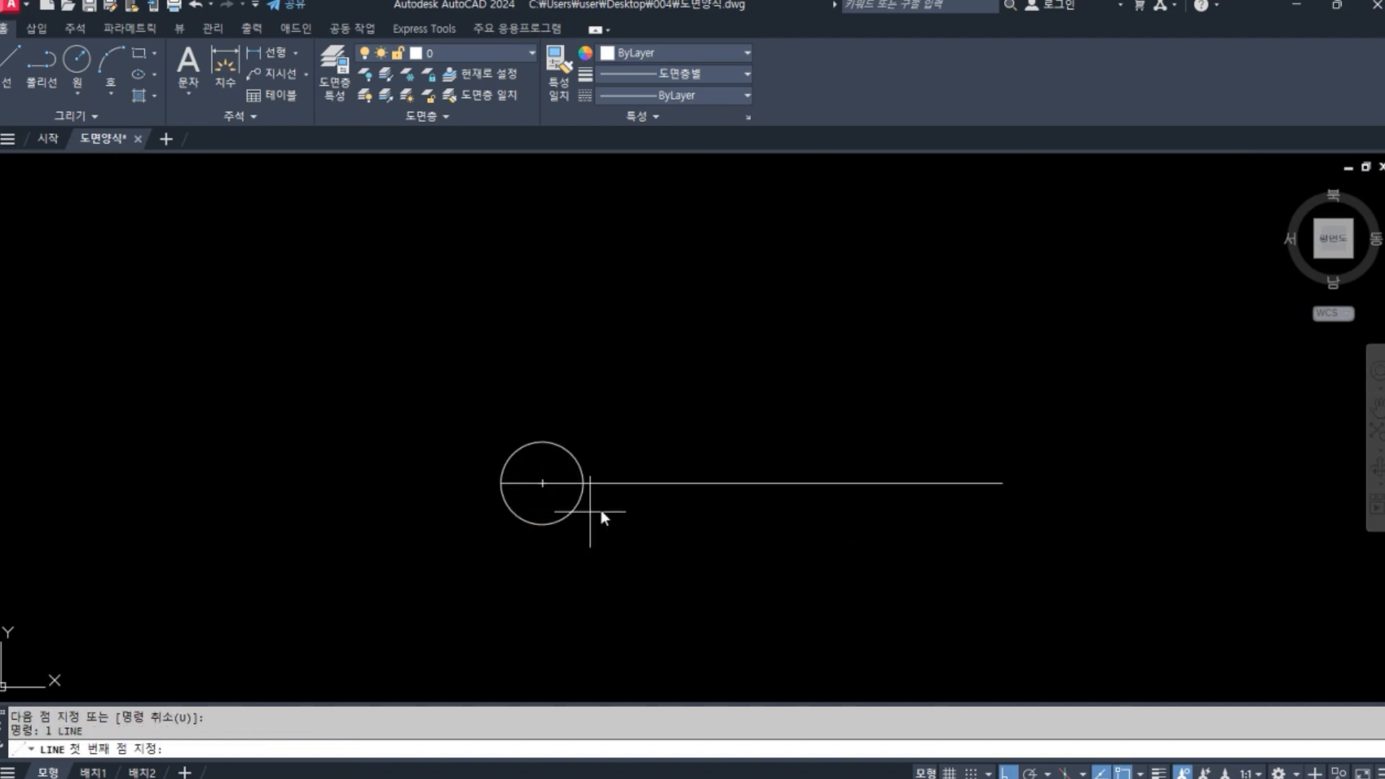
click(543, 483)
click(543, 525)
key(Return)
Step: Place the left-justified single-line text "A부분단면상세도" with height 7 and rotation 0 just above the horizontal line, right of the circle
middle_drag(709, 561, 762, 577)
text(dt)
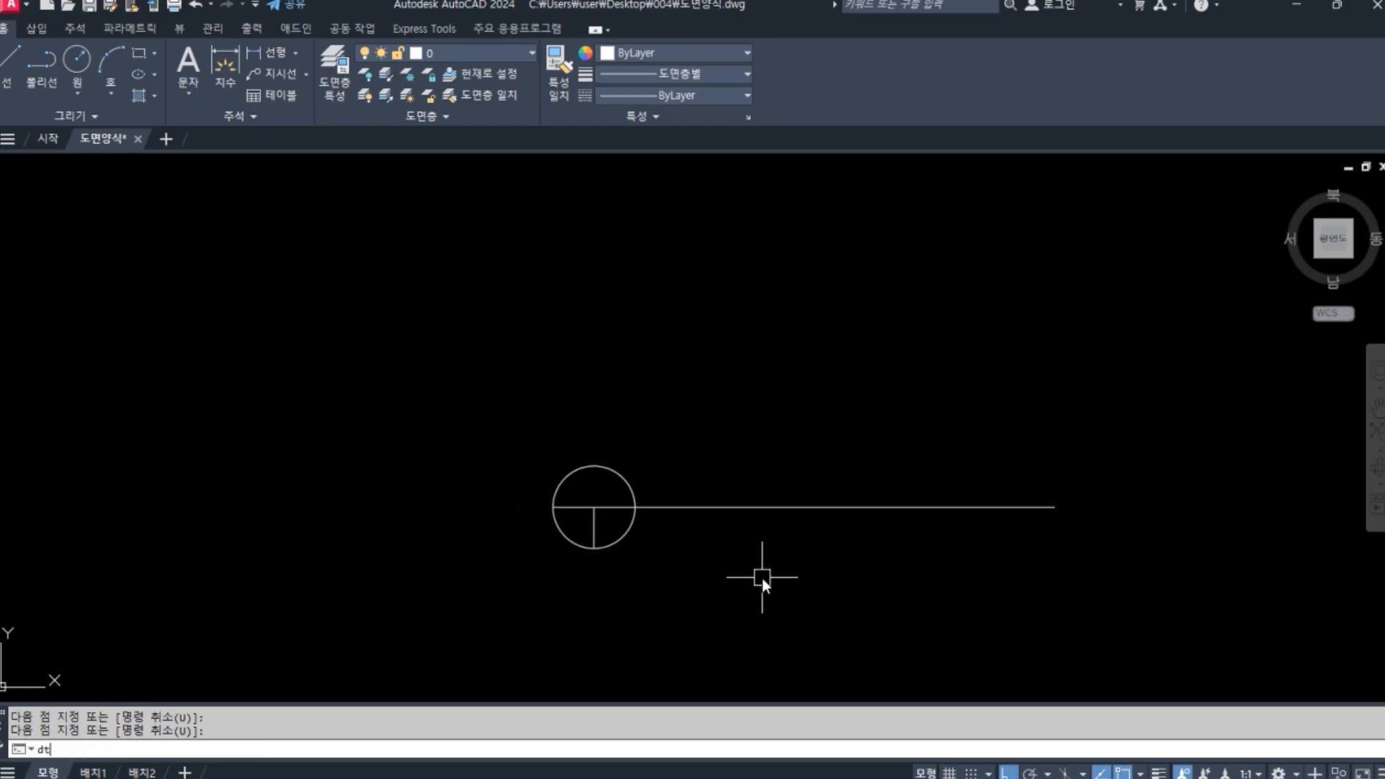
key(Return)
text(j)
key(Return)
text(l)
key(Return)
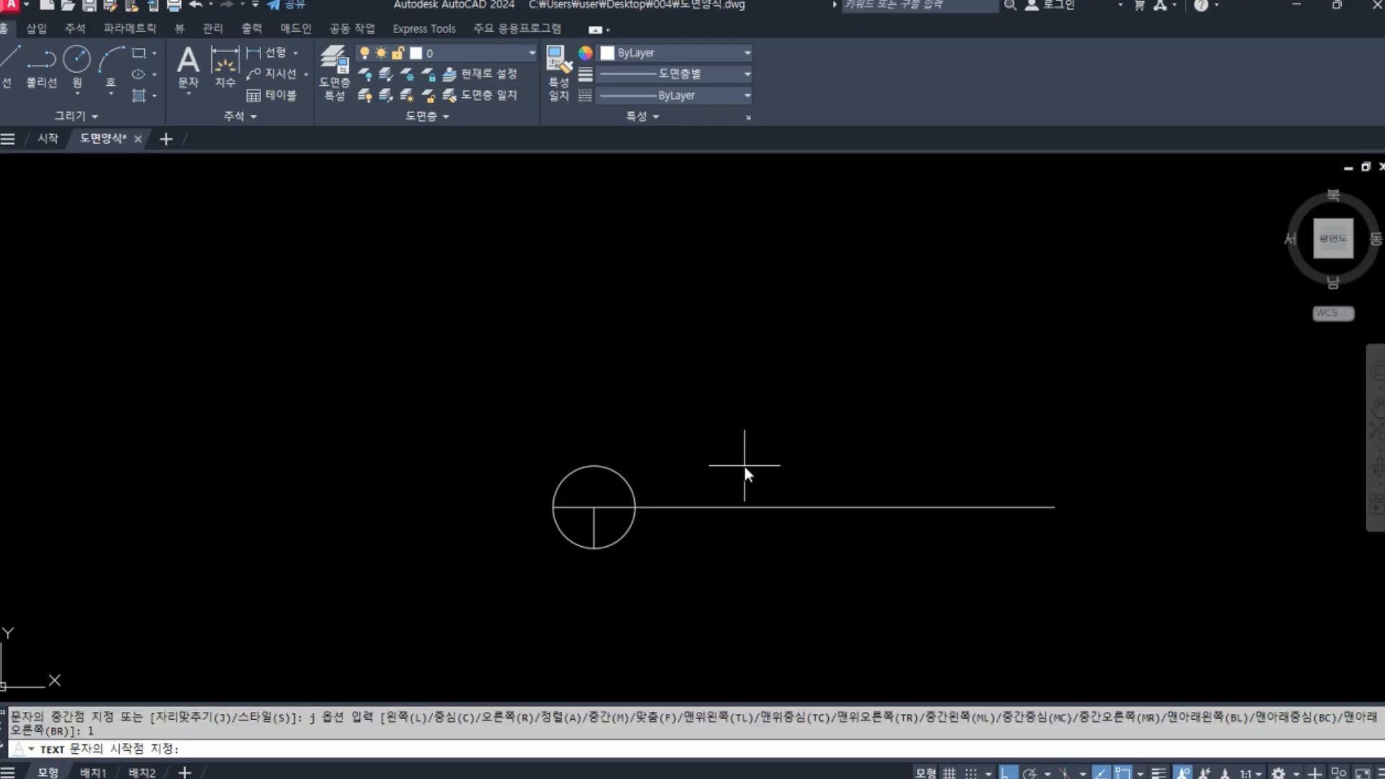
scroll(744, 466, up, 2)
middle_drag(756, 476, 624, 464)
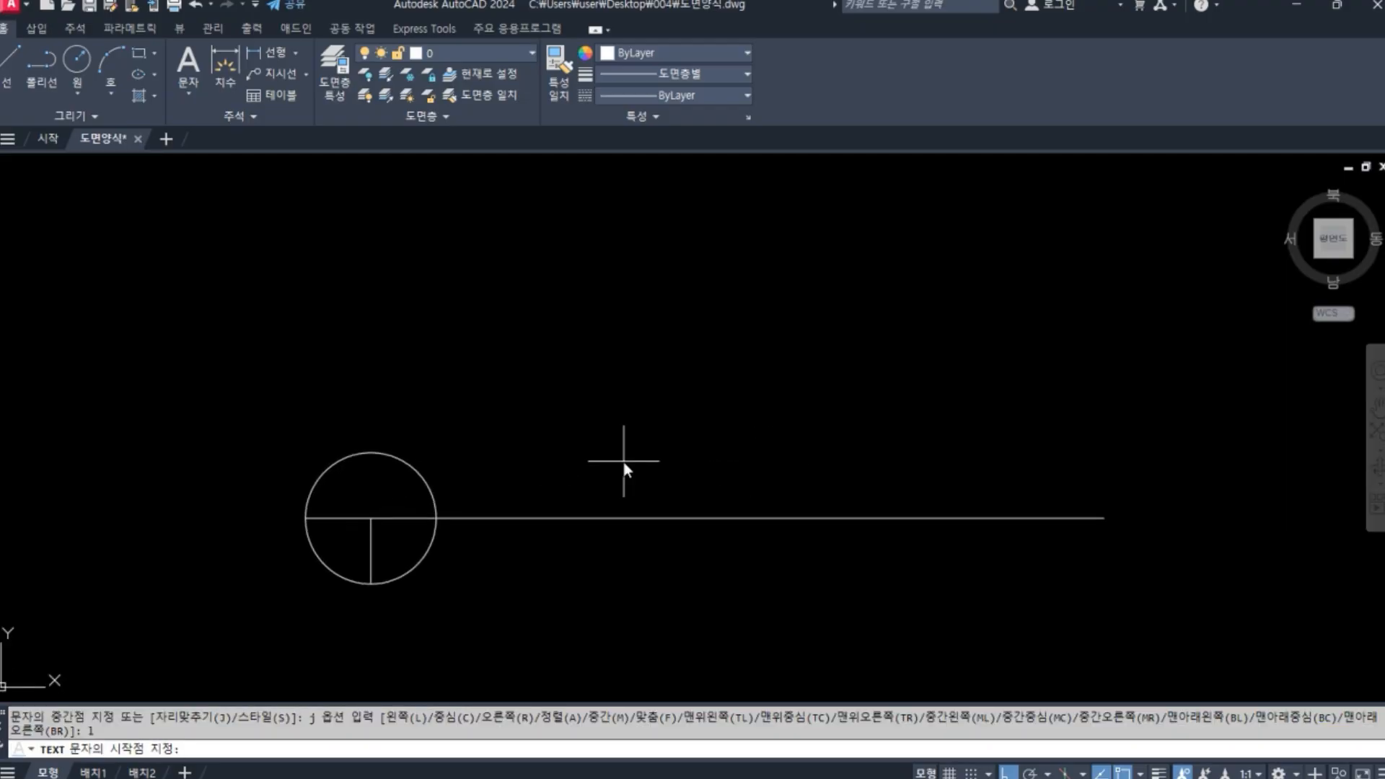
click(526, 504)
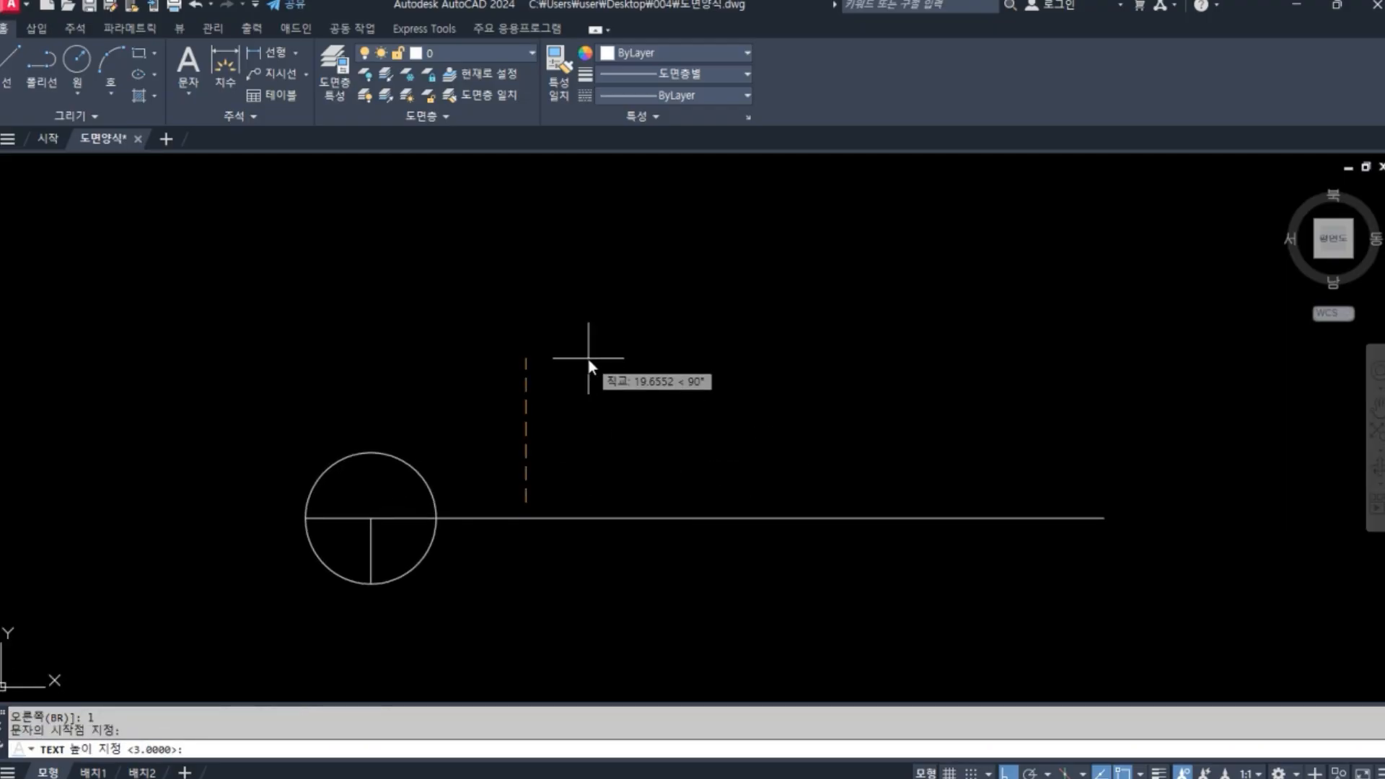
text(7)
key(Return)
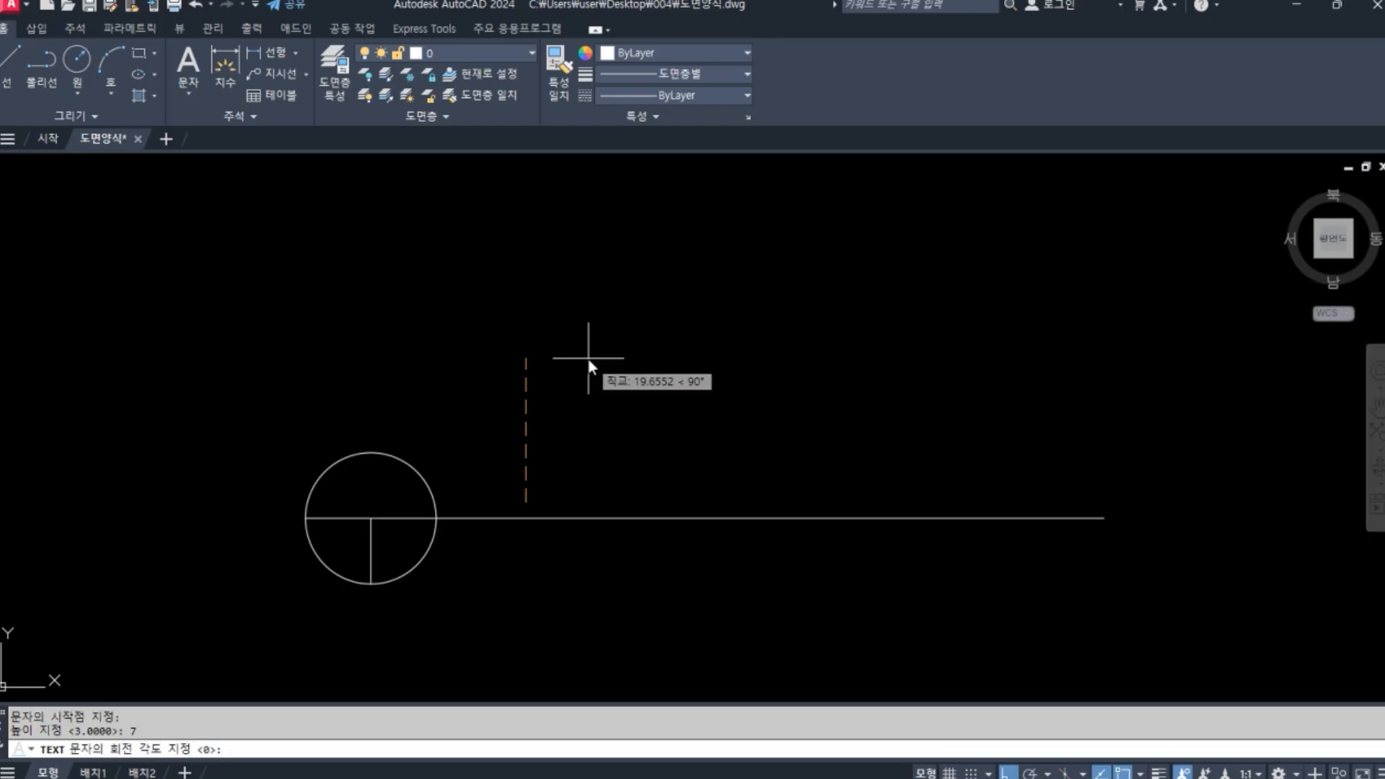
key(Return)
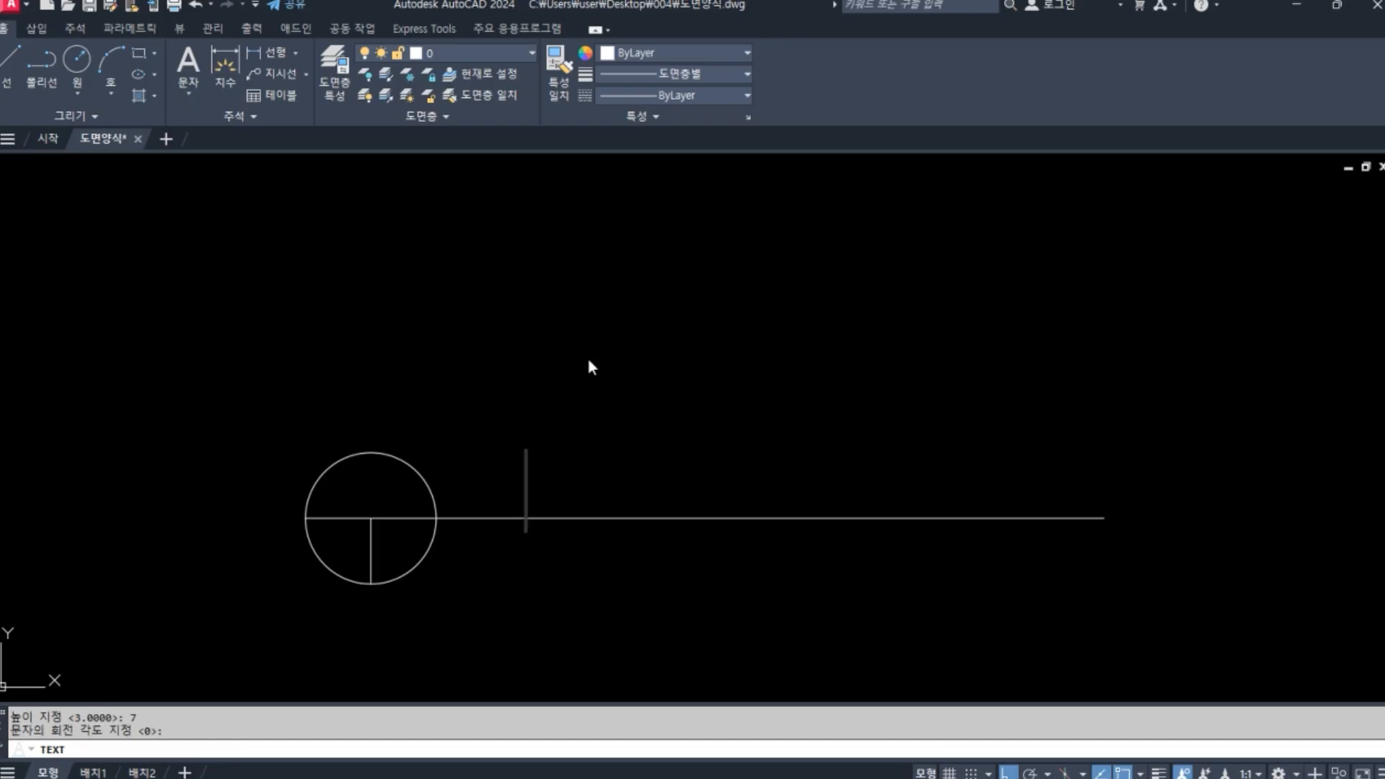
text(A)
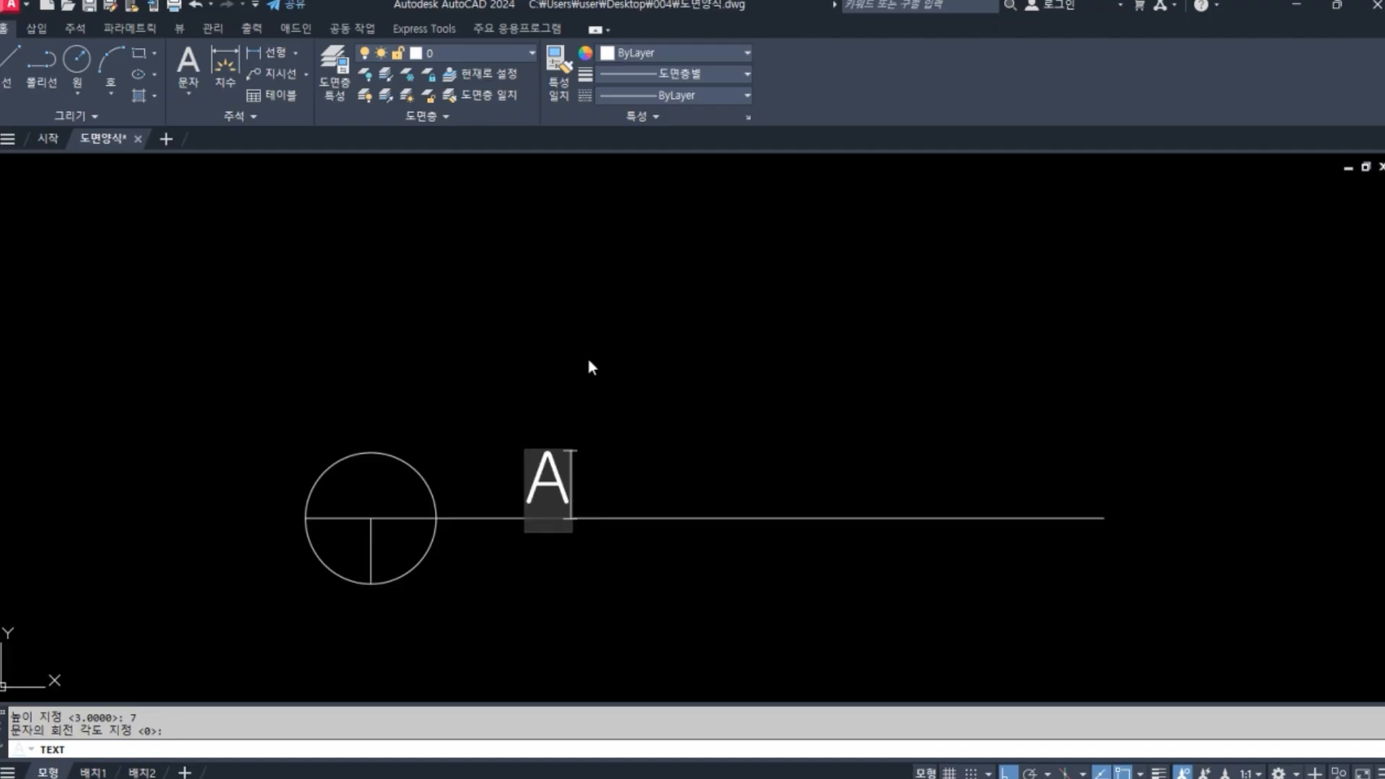
text(부분ㄷ)
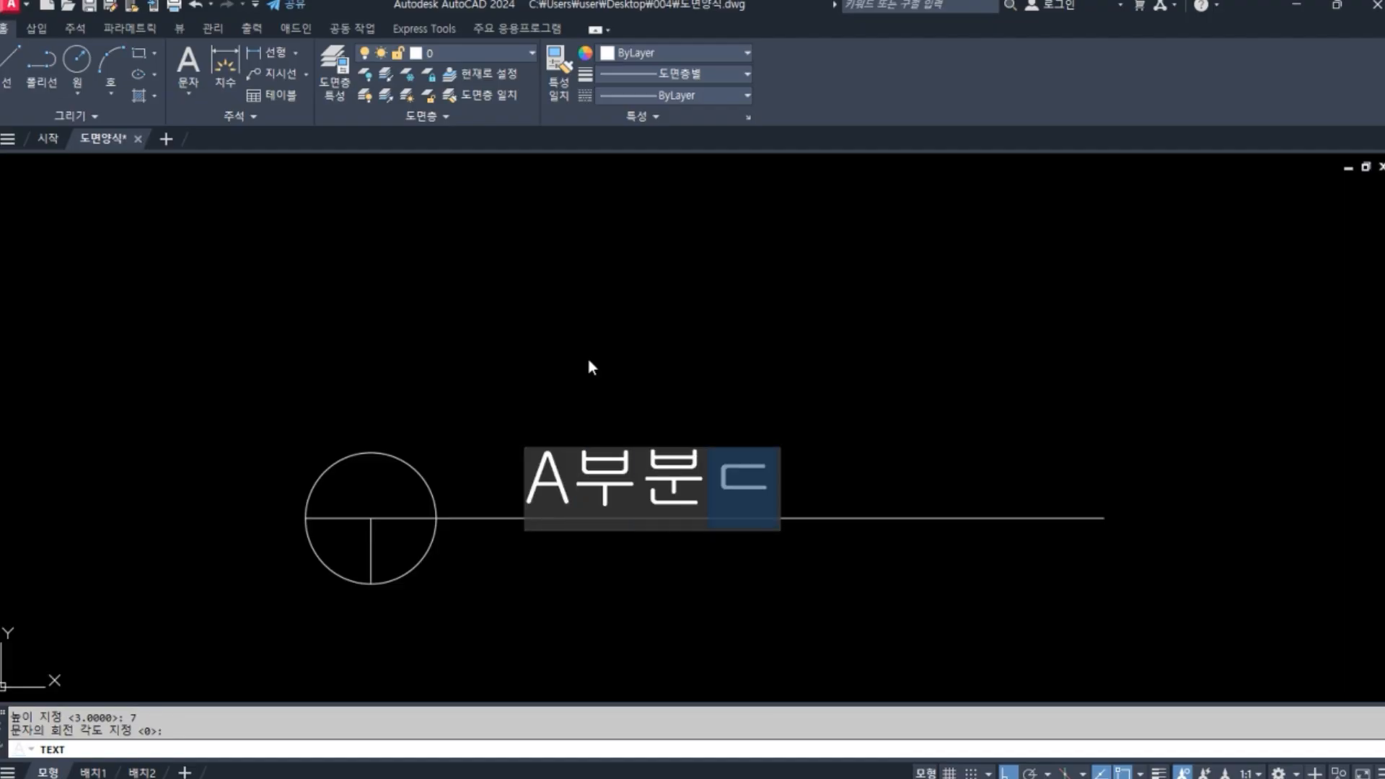
text(단면상세도)
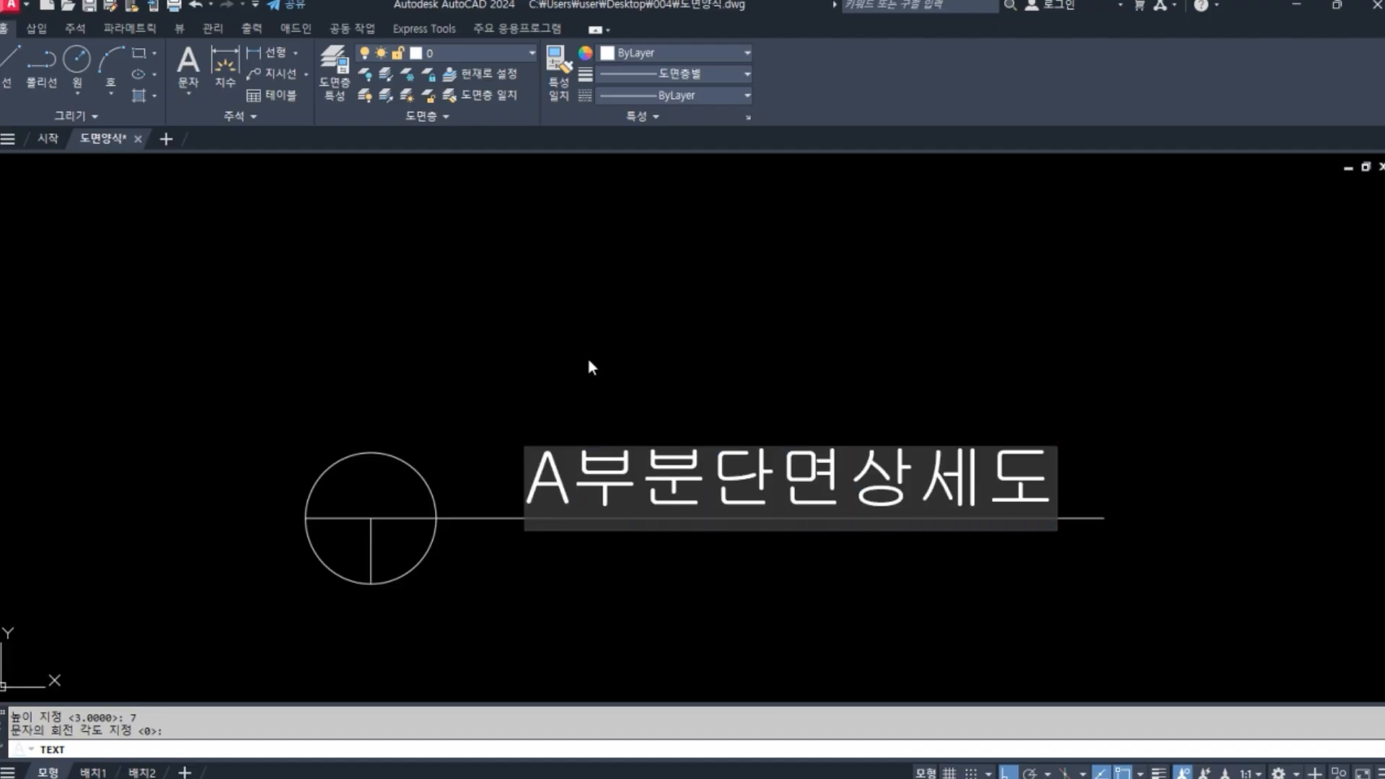
key(ctrl+a)
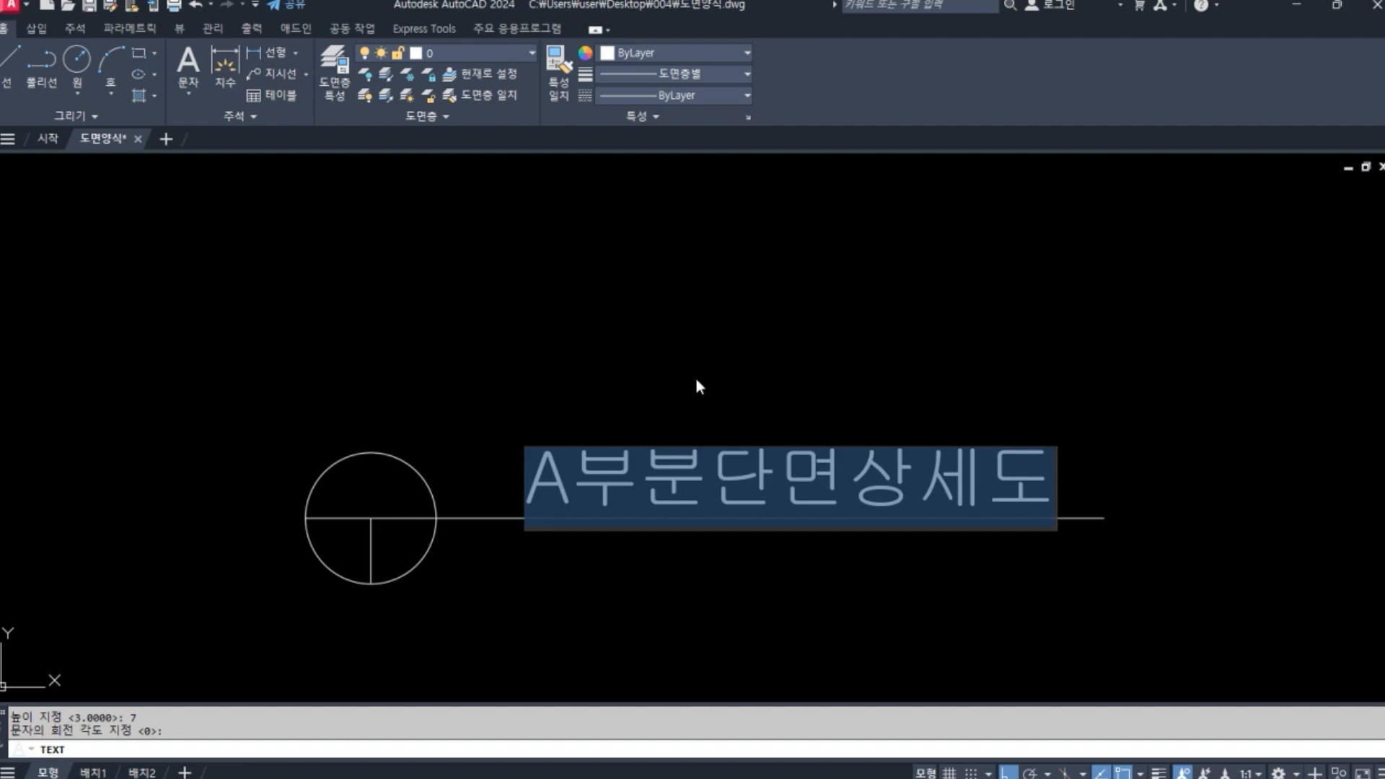
key(Escape)
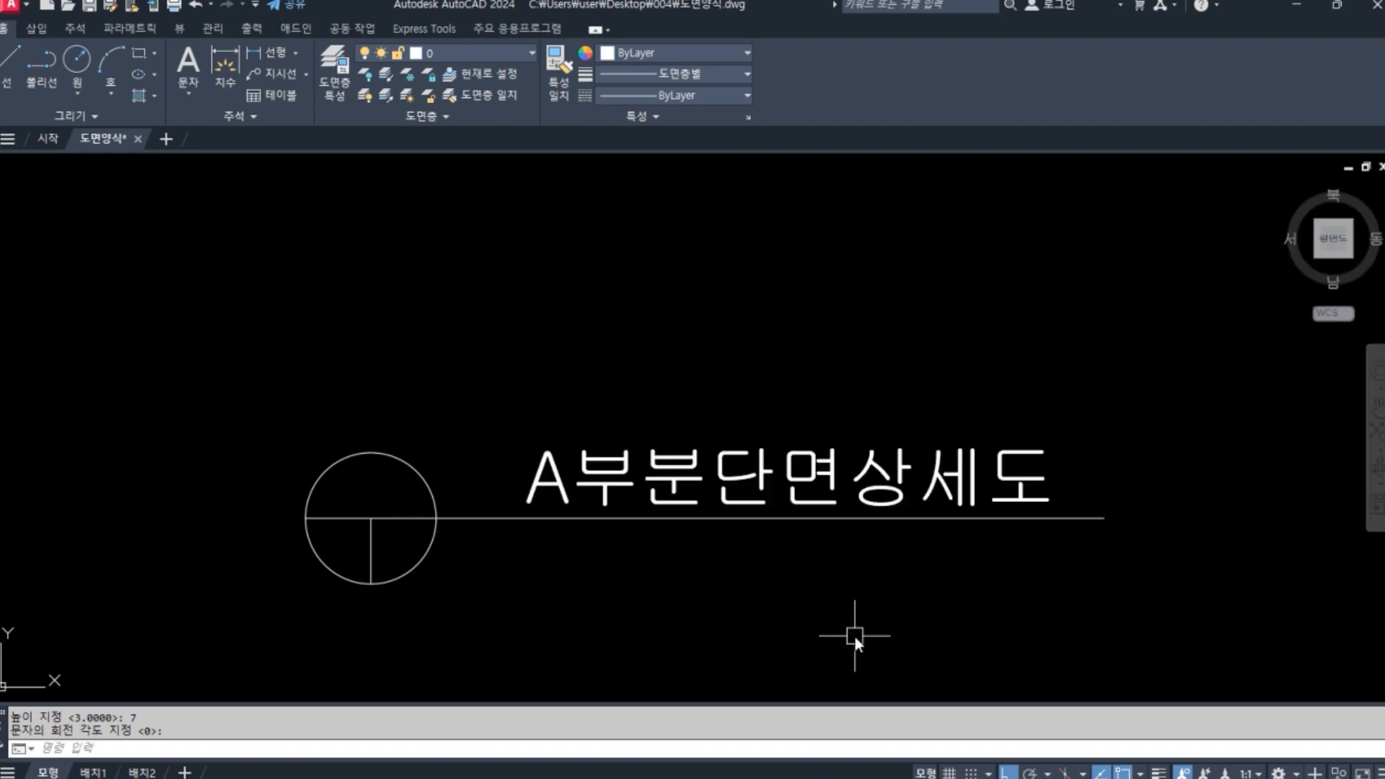
Step: Place the text "축척 1/40" with height 3 and rotation 0 below the right part of the horizontal line
key(Return)
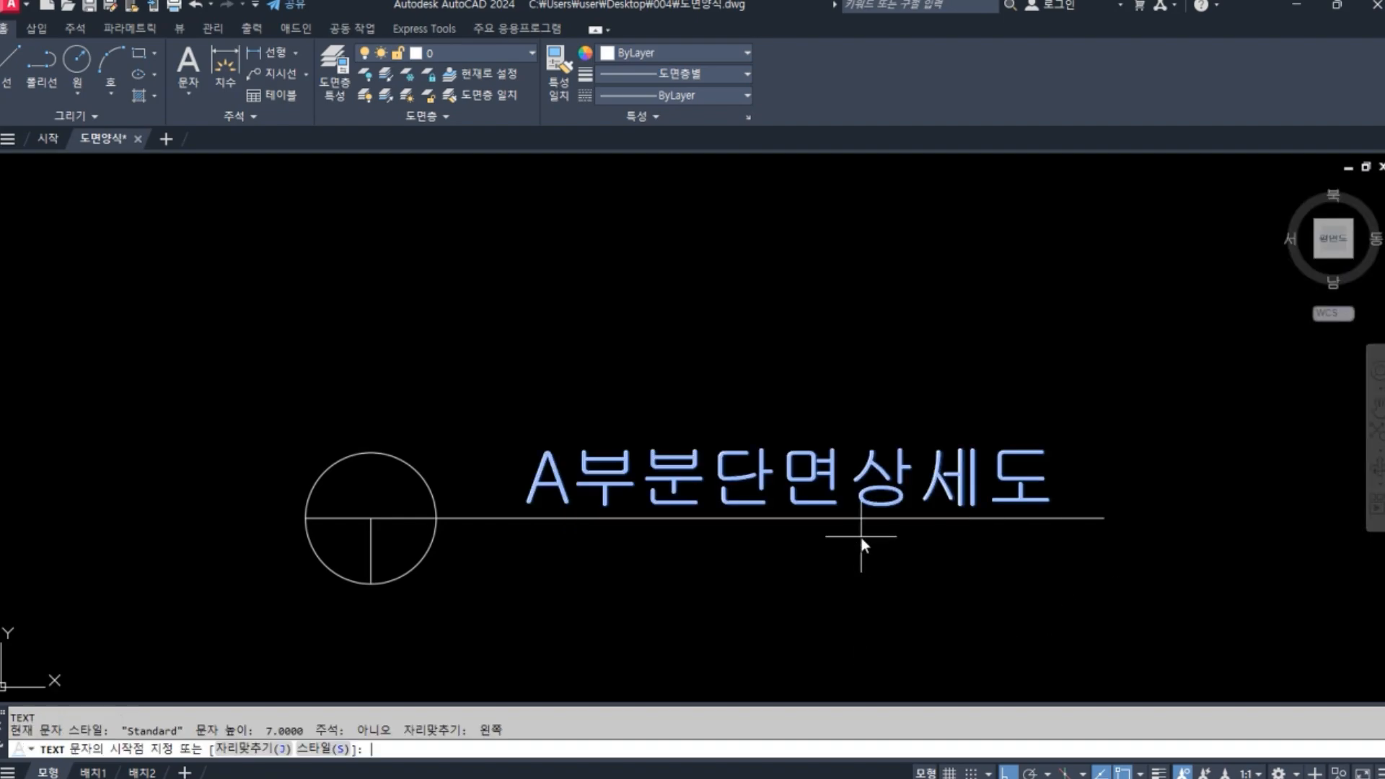
middle_drag(983, 575, 955, 515)
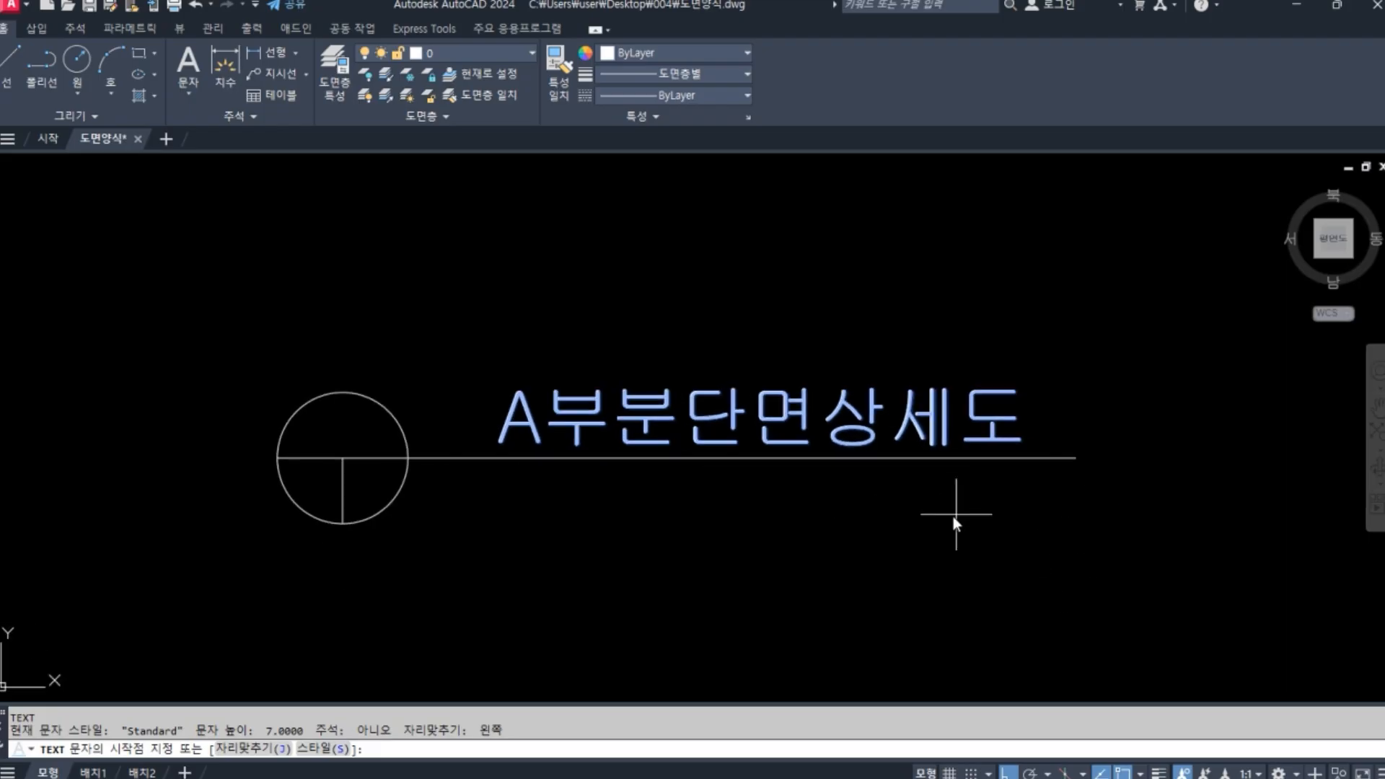
click(910, 505)
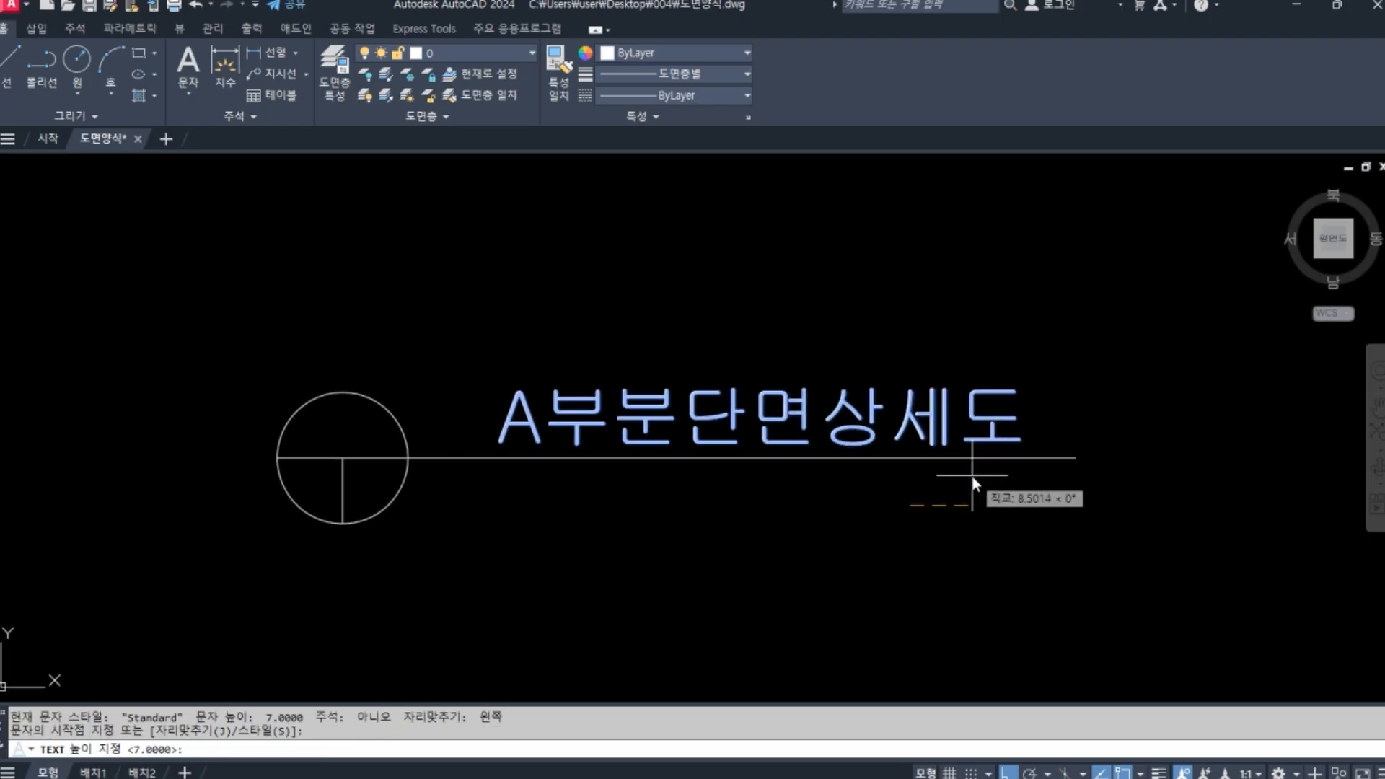
text(3)
key(Return)
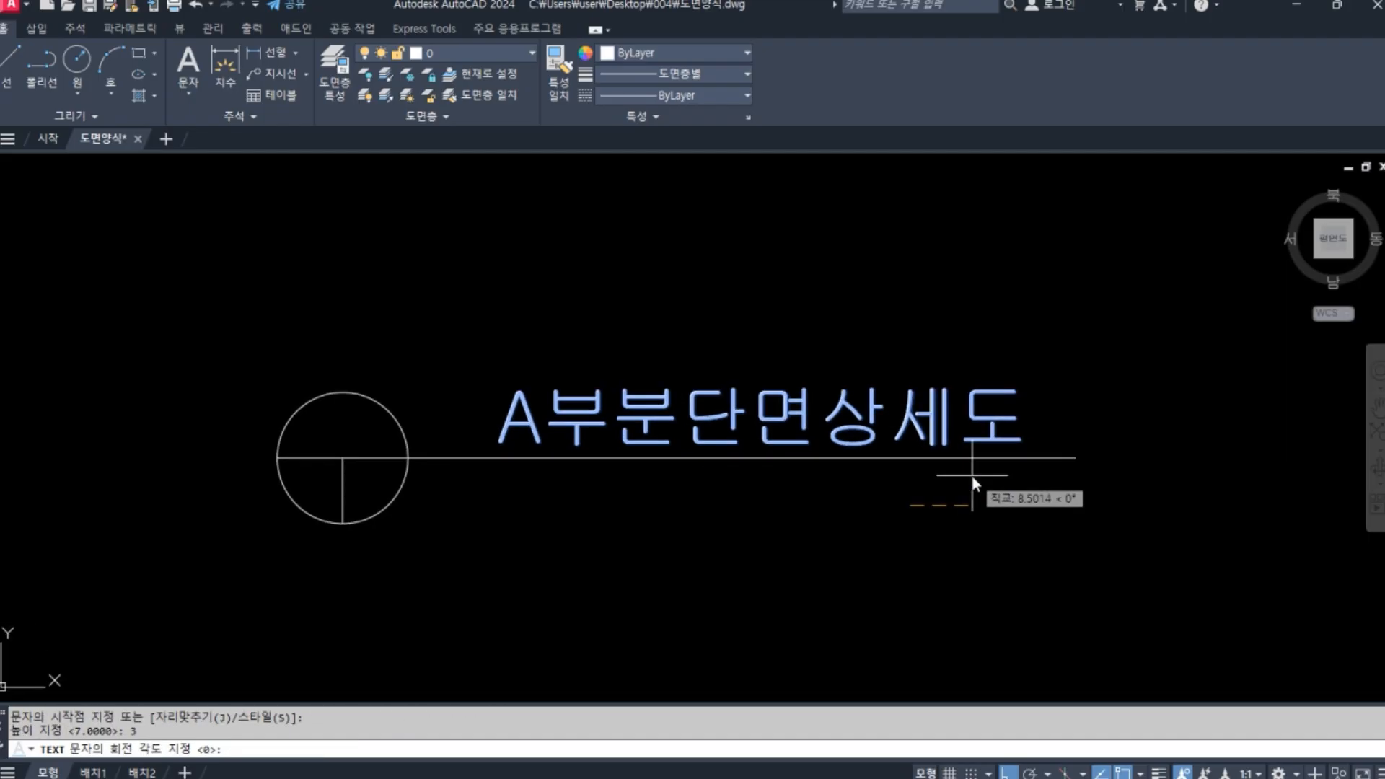
key(Return)
text(cn)
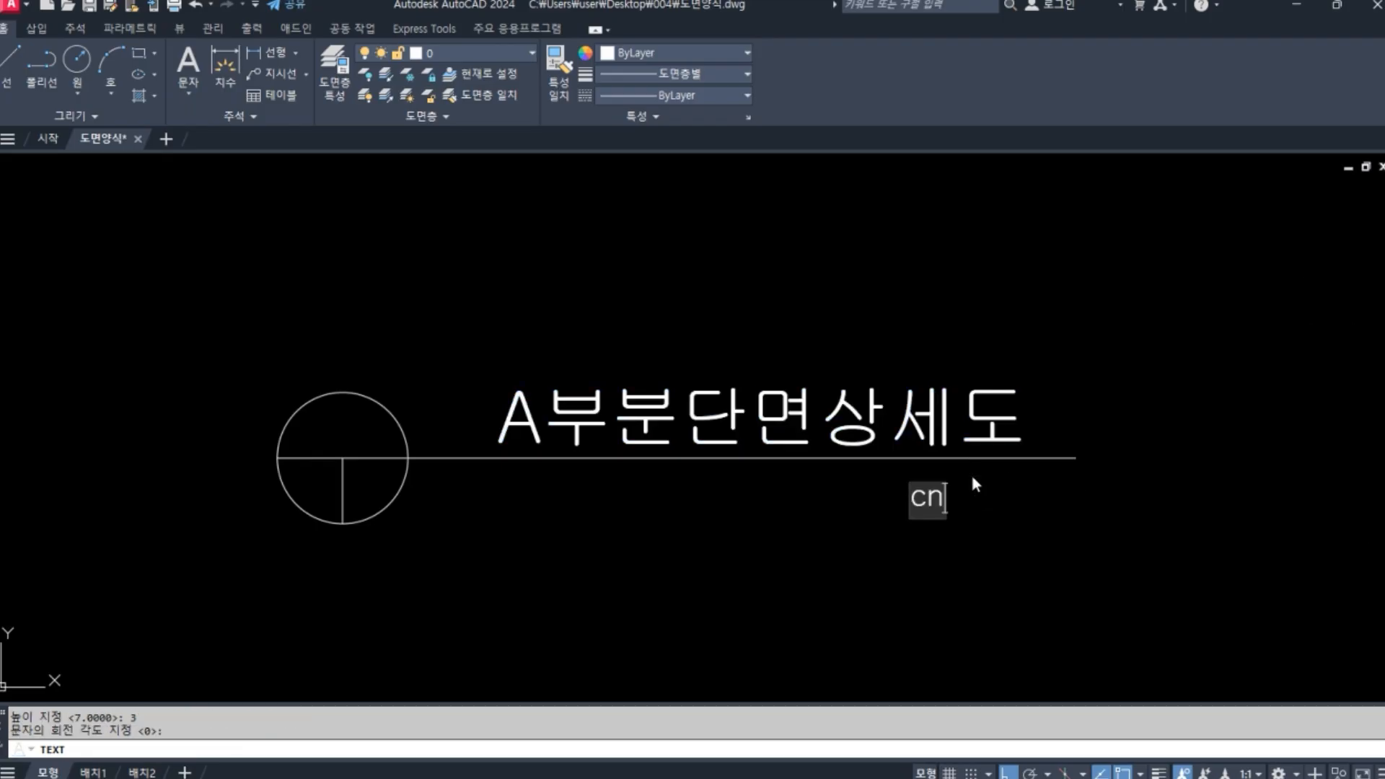
key(BackSpace)
key(BackSpace)
key(Hangul)
text(척)
key(BackSpace)
key(BackSpace)
text(축척)
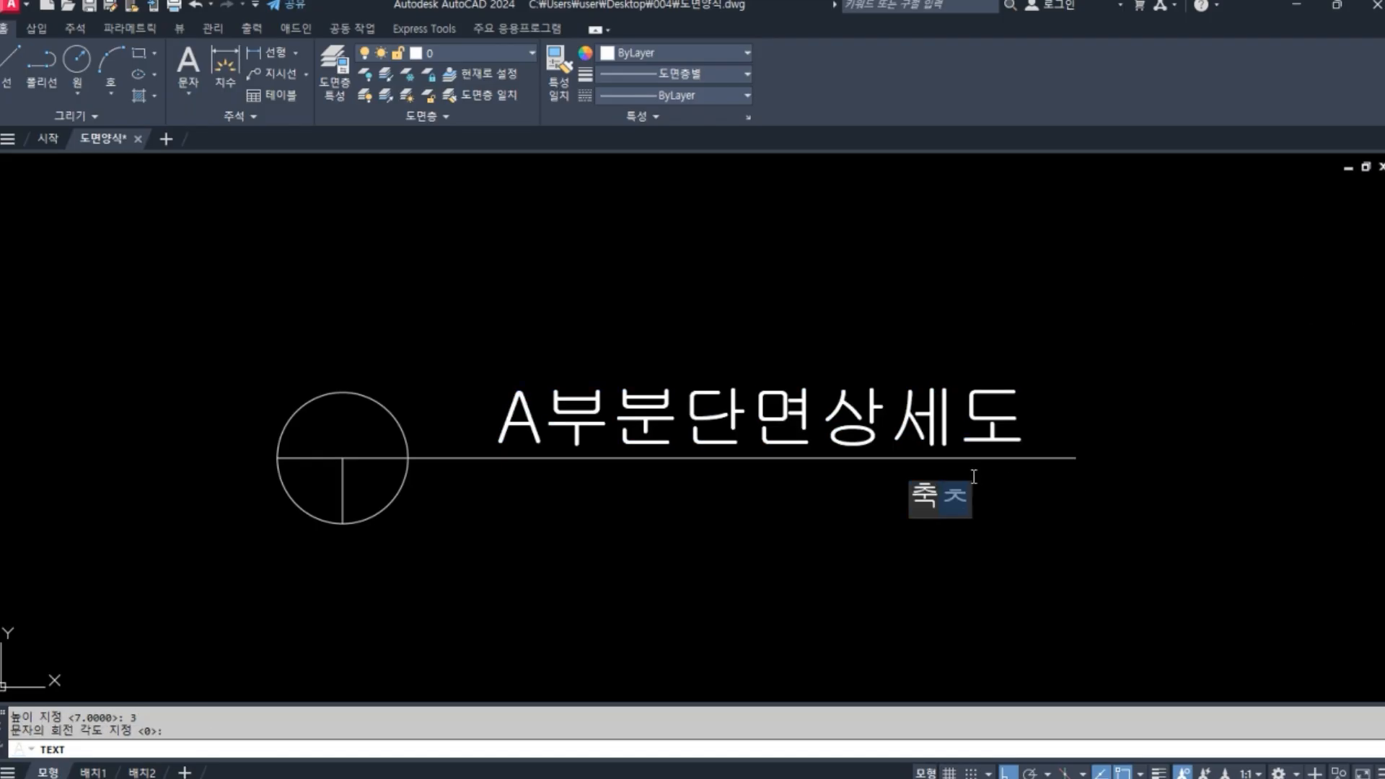
text( 1/)
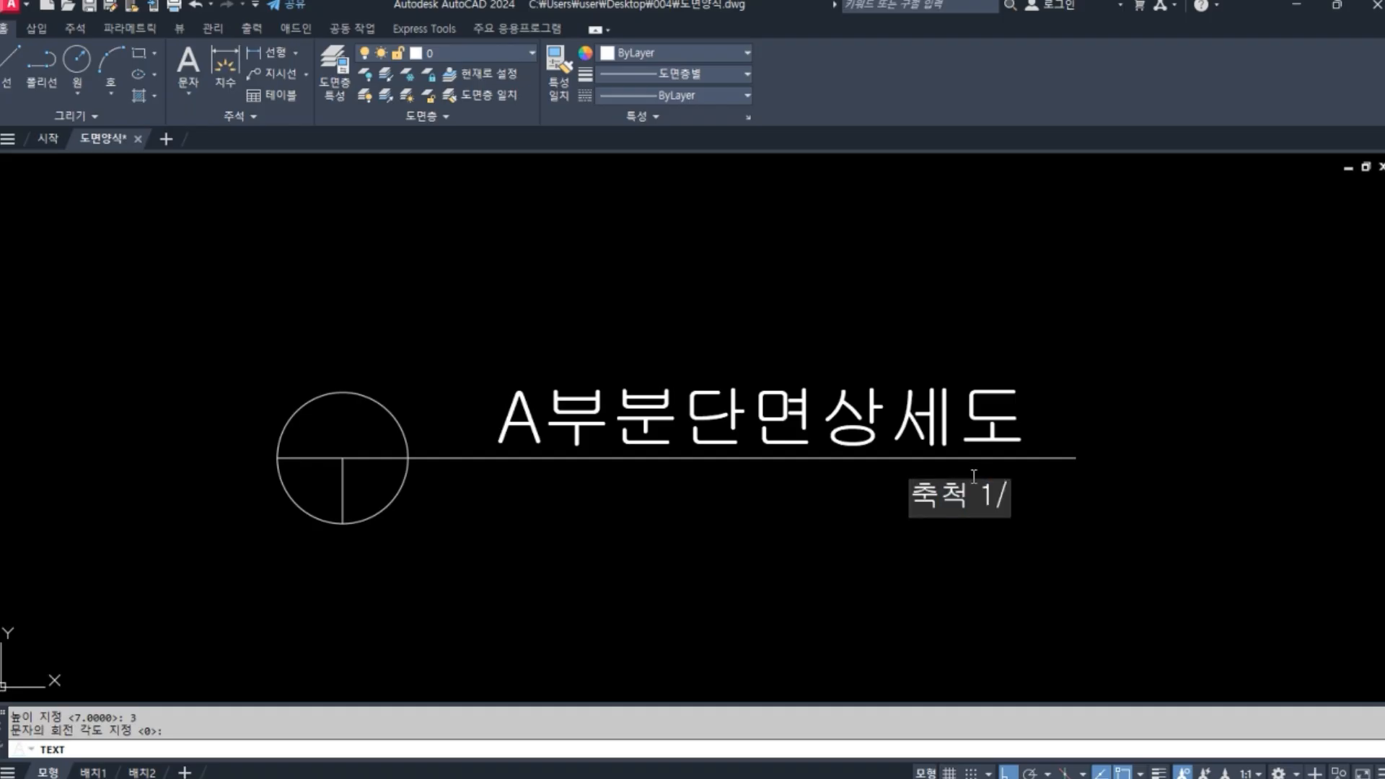
text(40)
key(Return)
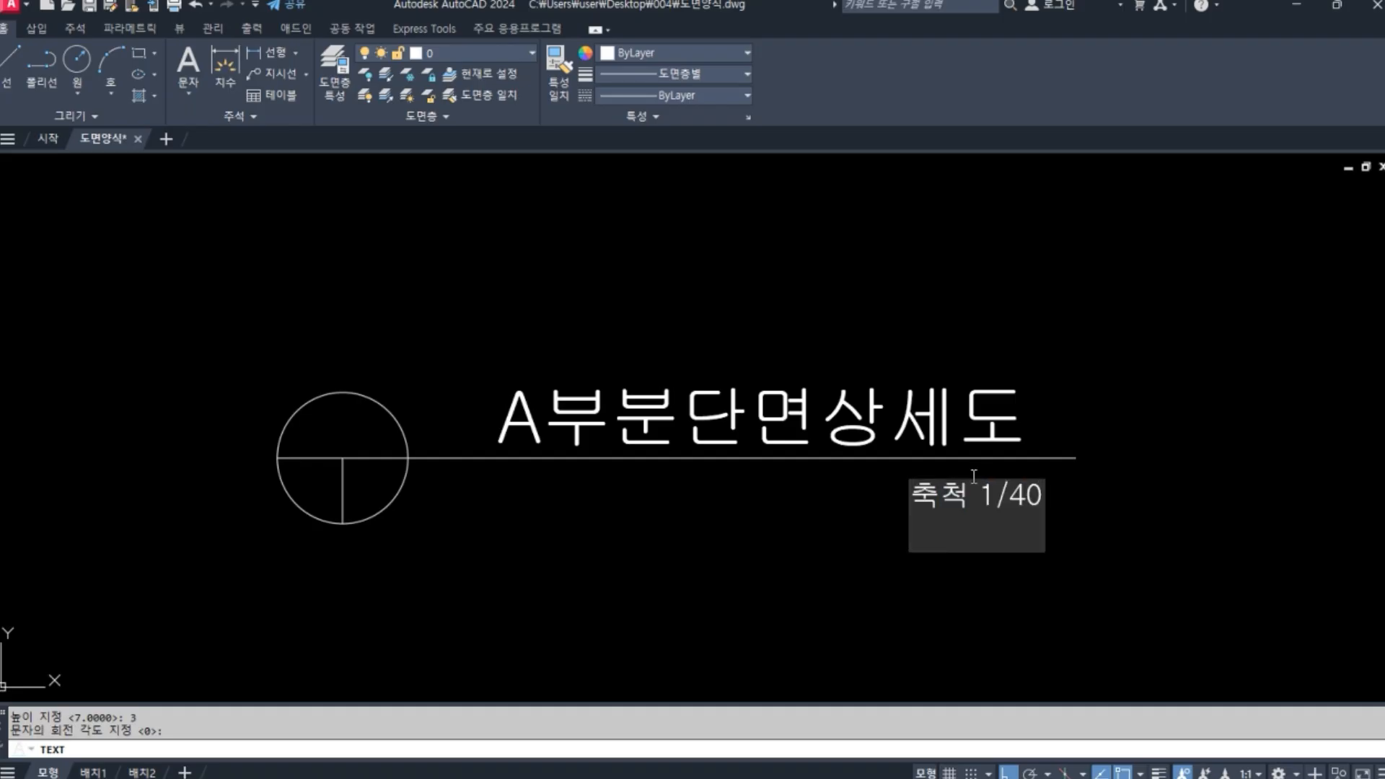
key(Return)
Step: Move the scale text "축척 1/40" slightly up and to the right, closer to the line's right end, with Ortho off
text(m)
key(Return)
click(1007, 507)
key(Return)
key(F8)
click(1037, 581)
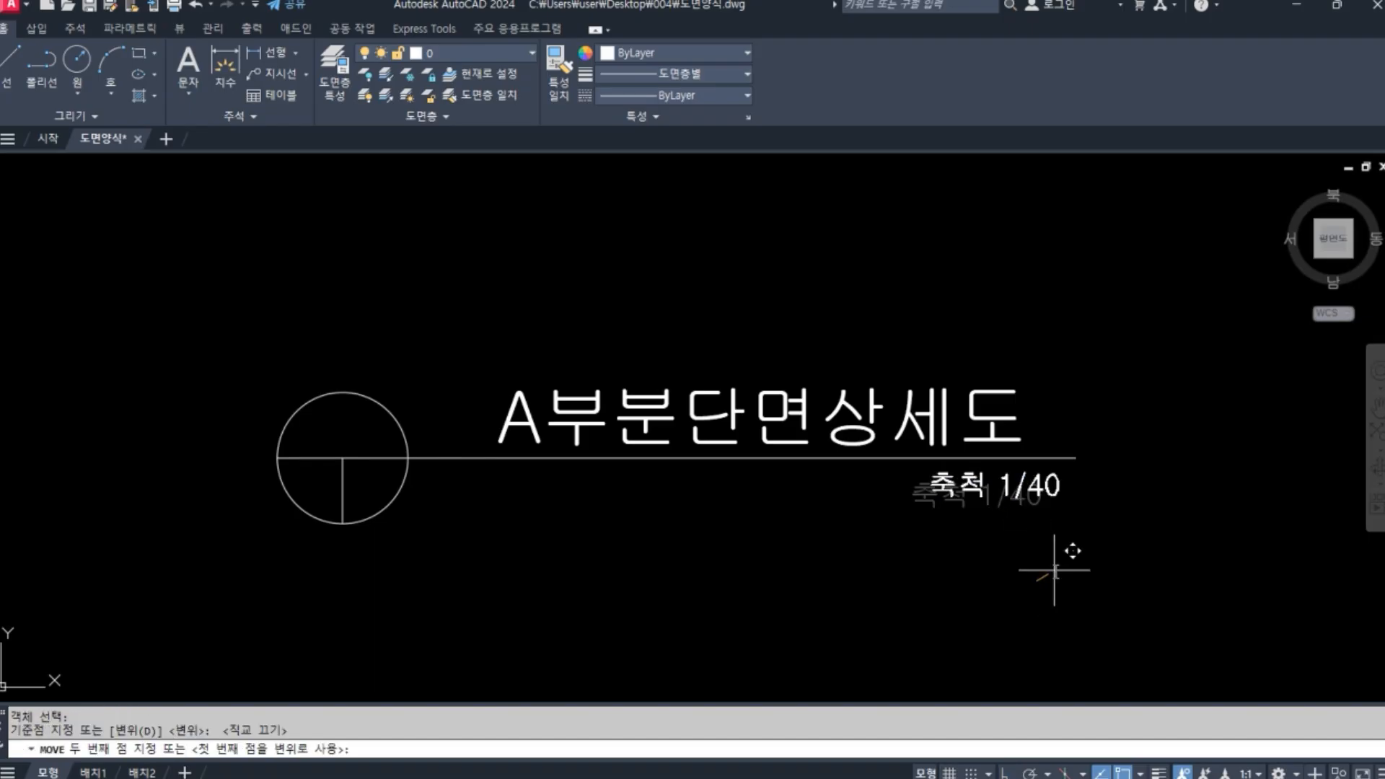
click(1056, 571)
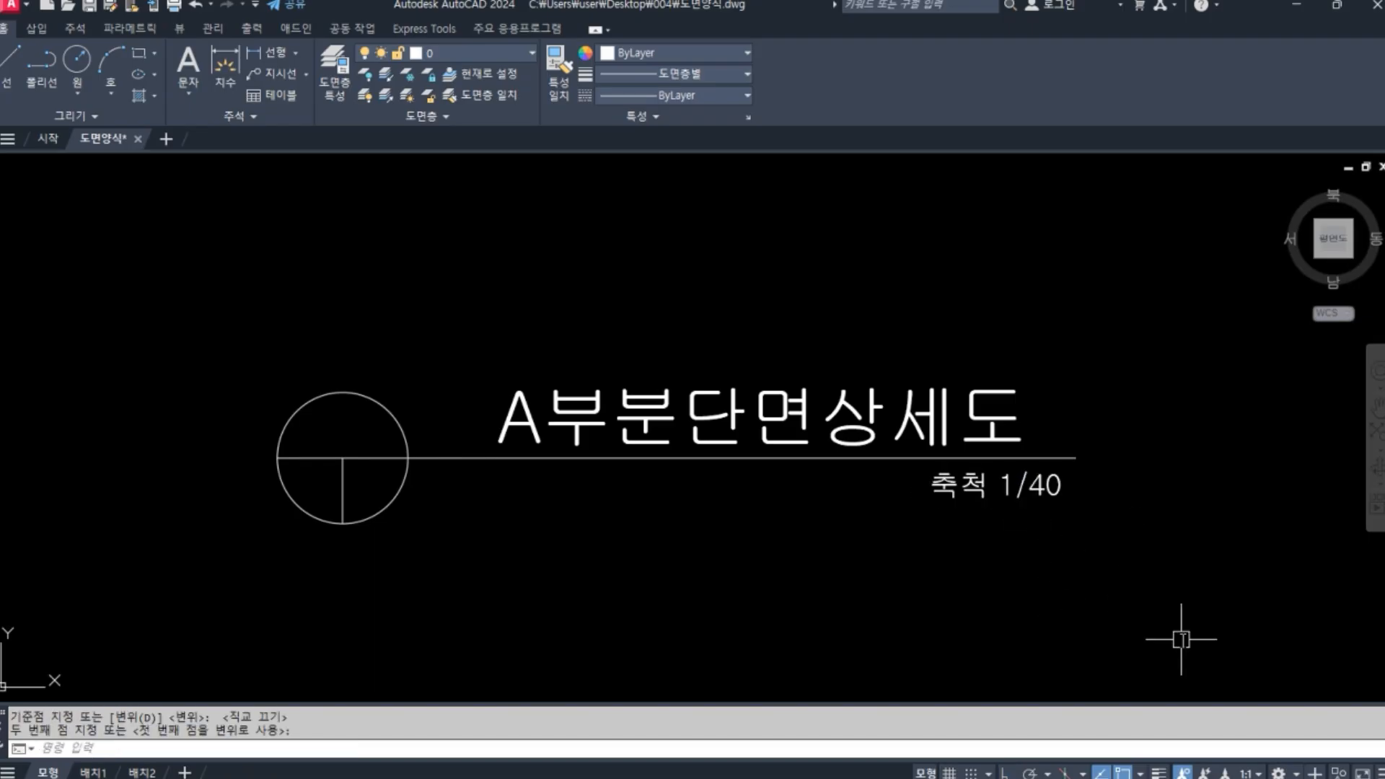
Step: Move the title text "A부분단면상세도" slightly to the left above the horizontal line
key(Return)
click(1003, 382)
click(1044, 327)
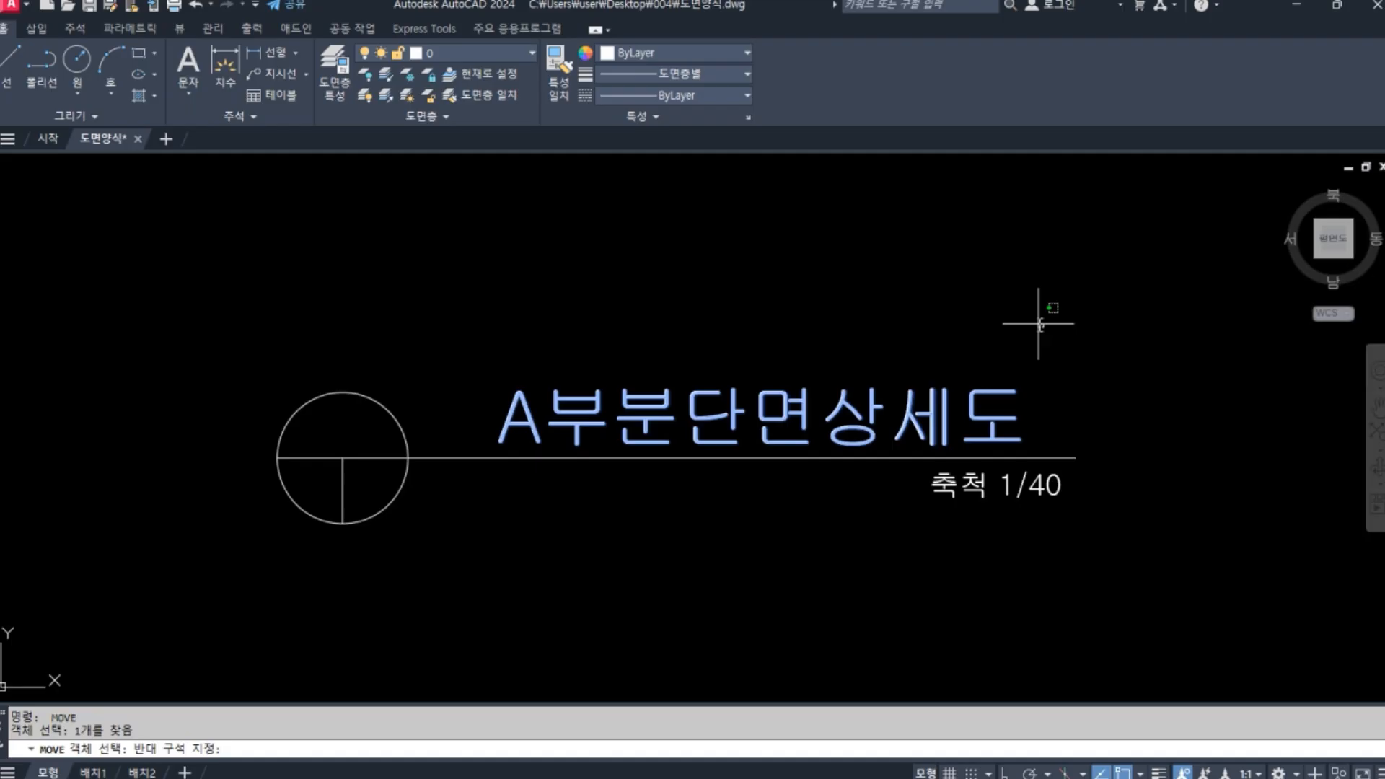
click(968, 320)
key(Return)
click(1007, 344)
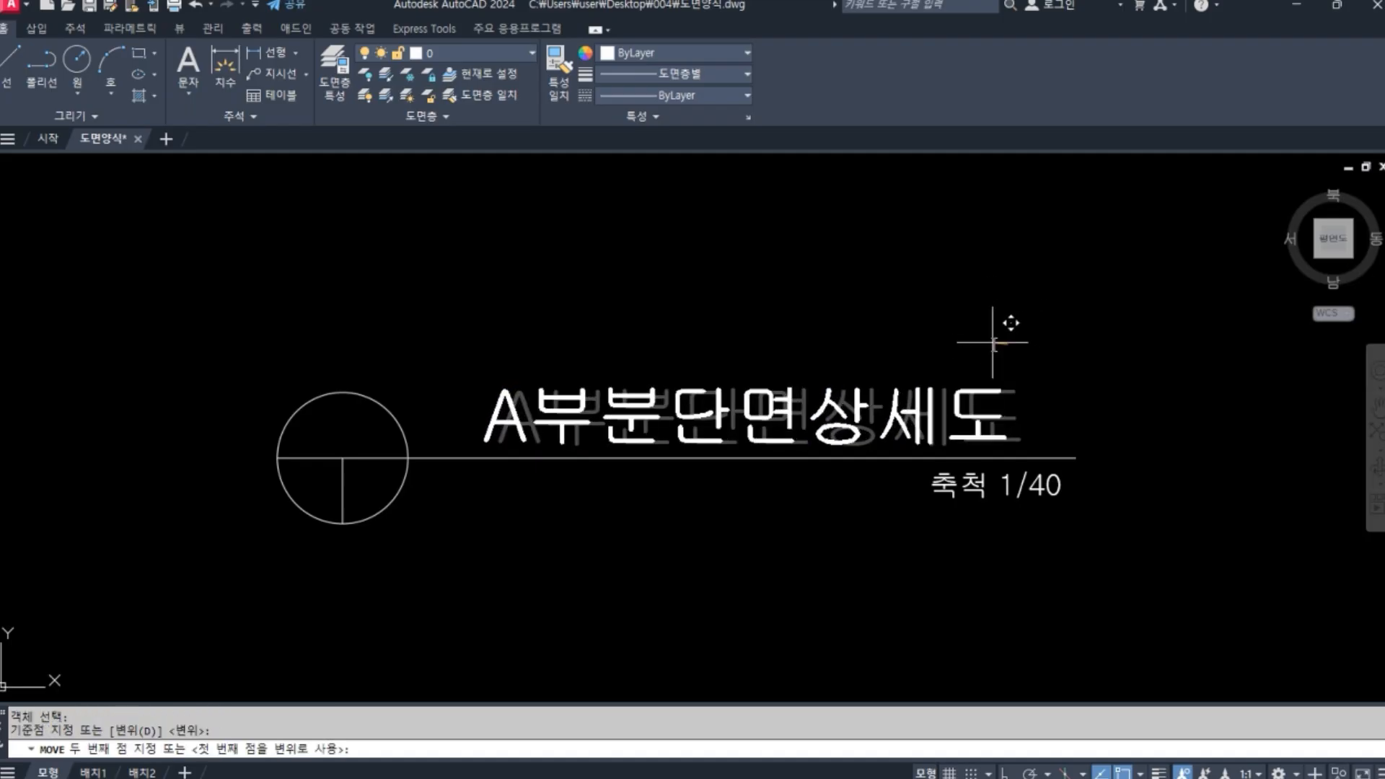
click(992, 344)
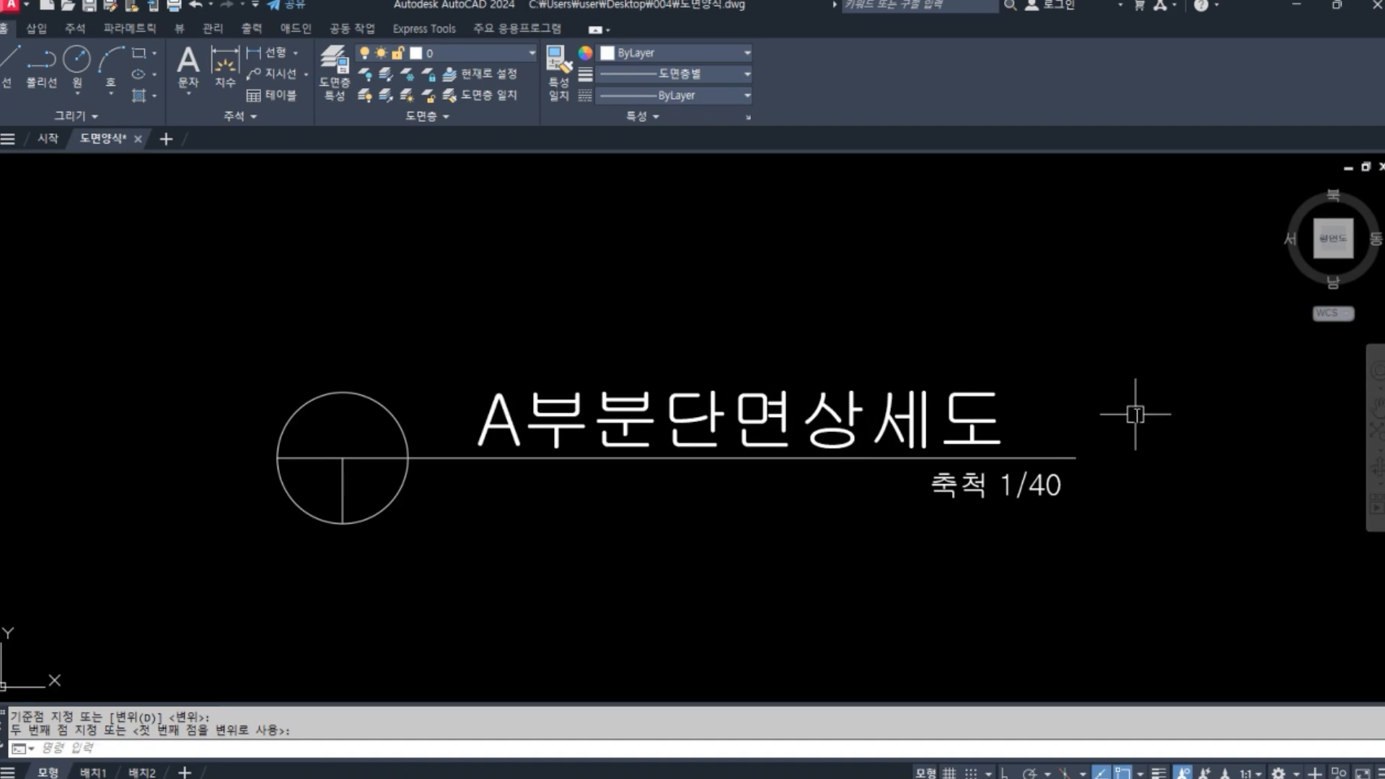
Step: Move the whole title symbol by its horizontal line's midpoint onto the midpoint of the sheet border's bottom edge
scroll(1139, 462, down, 5)
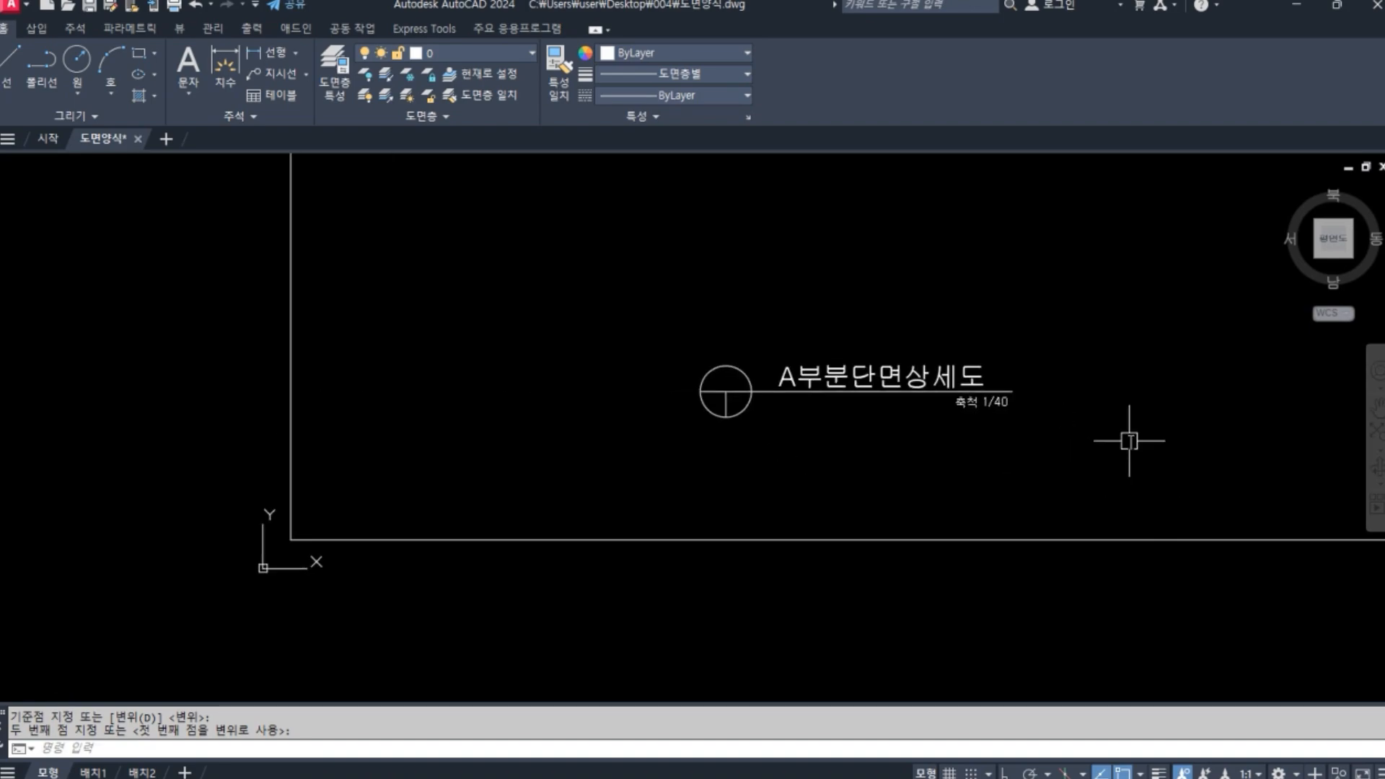
text(m)
key(Return)
click(613, 282)
click(1139, 474)
key(Return)
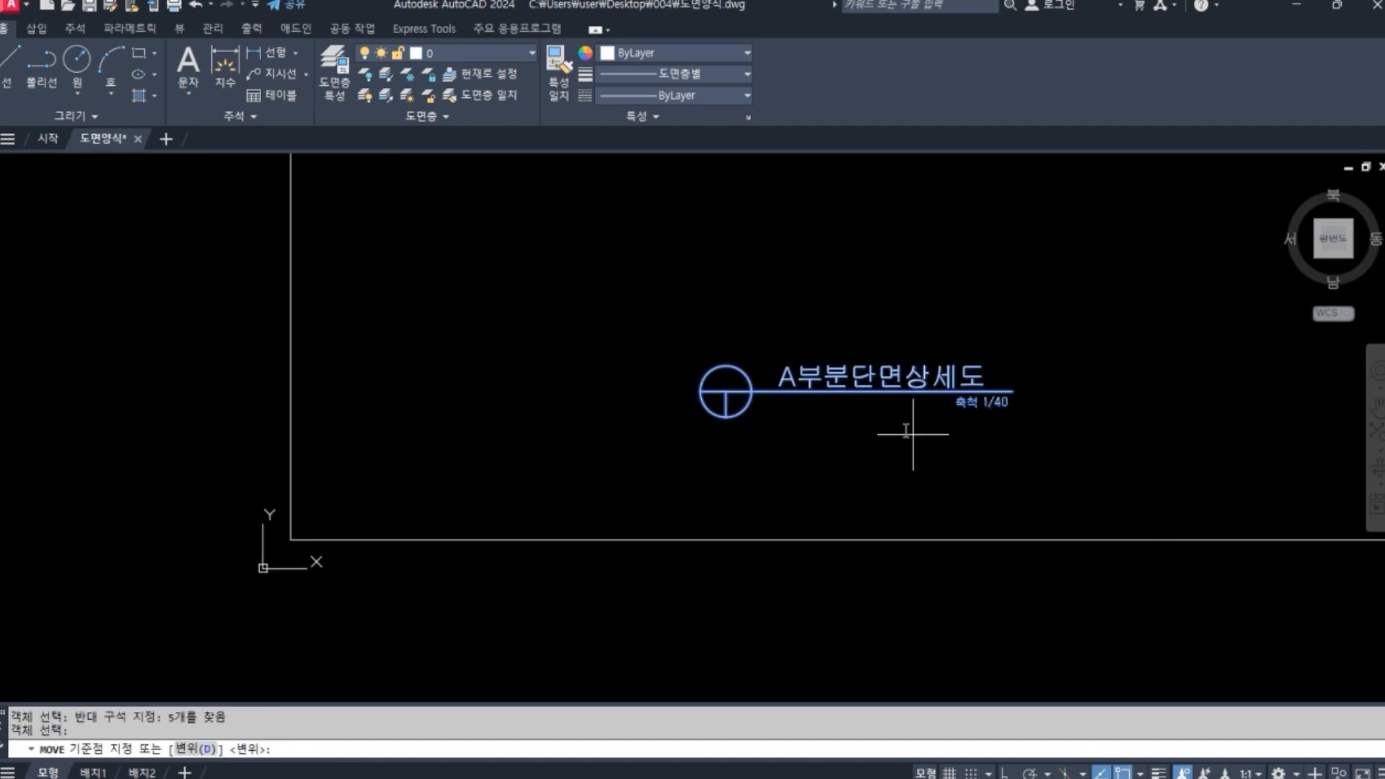
click(857, 391)
scroll(844, 423, down, 3)
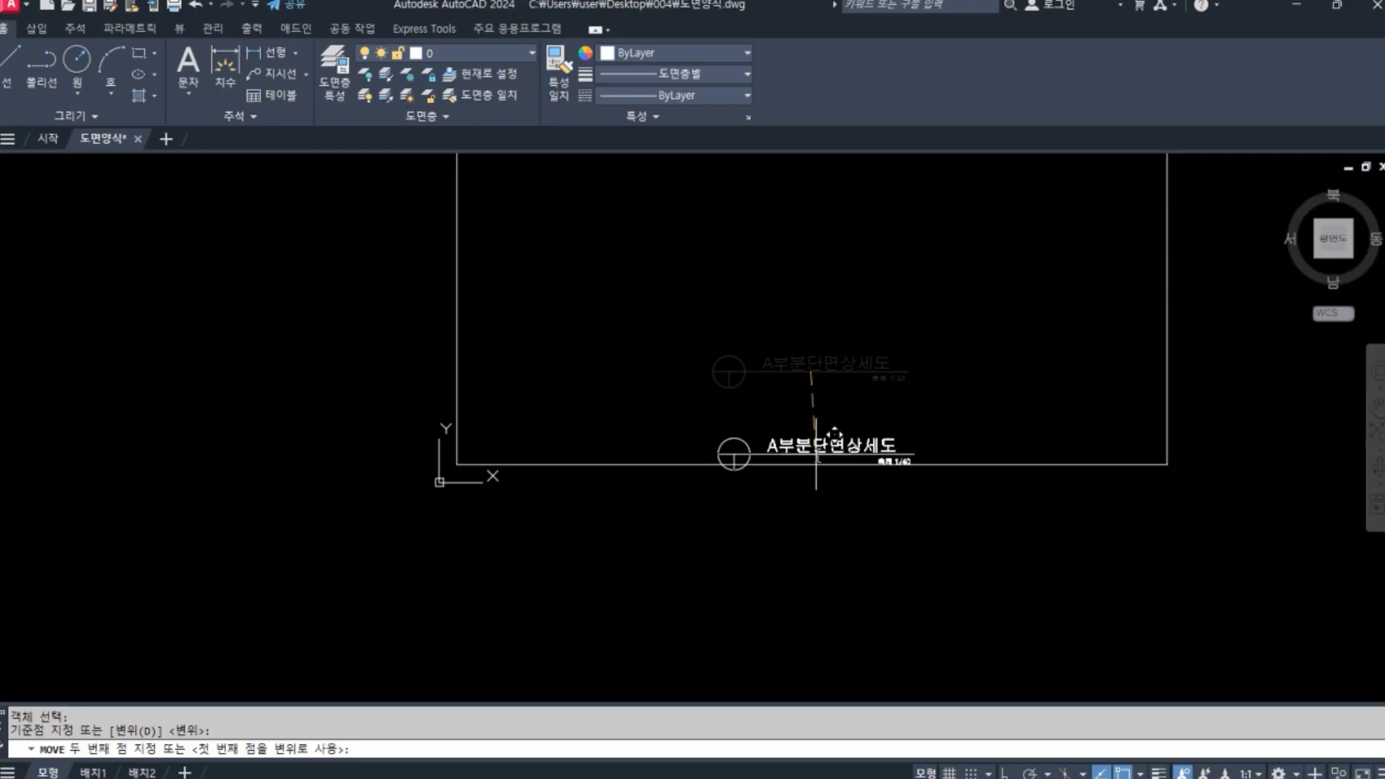
click(815, 464)
Step: Move the whole title symbol straight up by 15 from the border's bottom edge, with Ortho on
text(m)
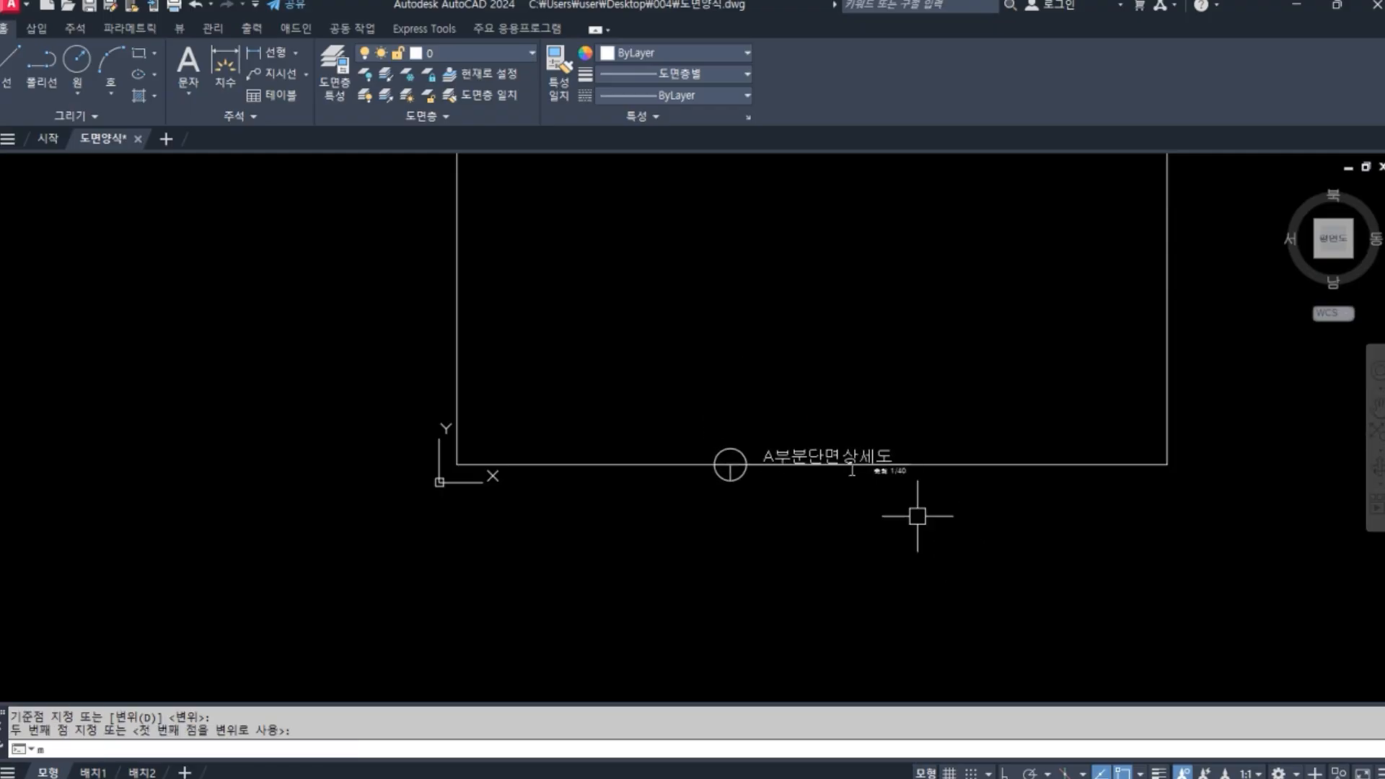
key(Return)
click(672, 392)
click(1024, 570)
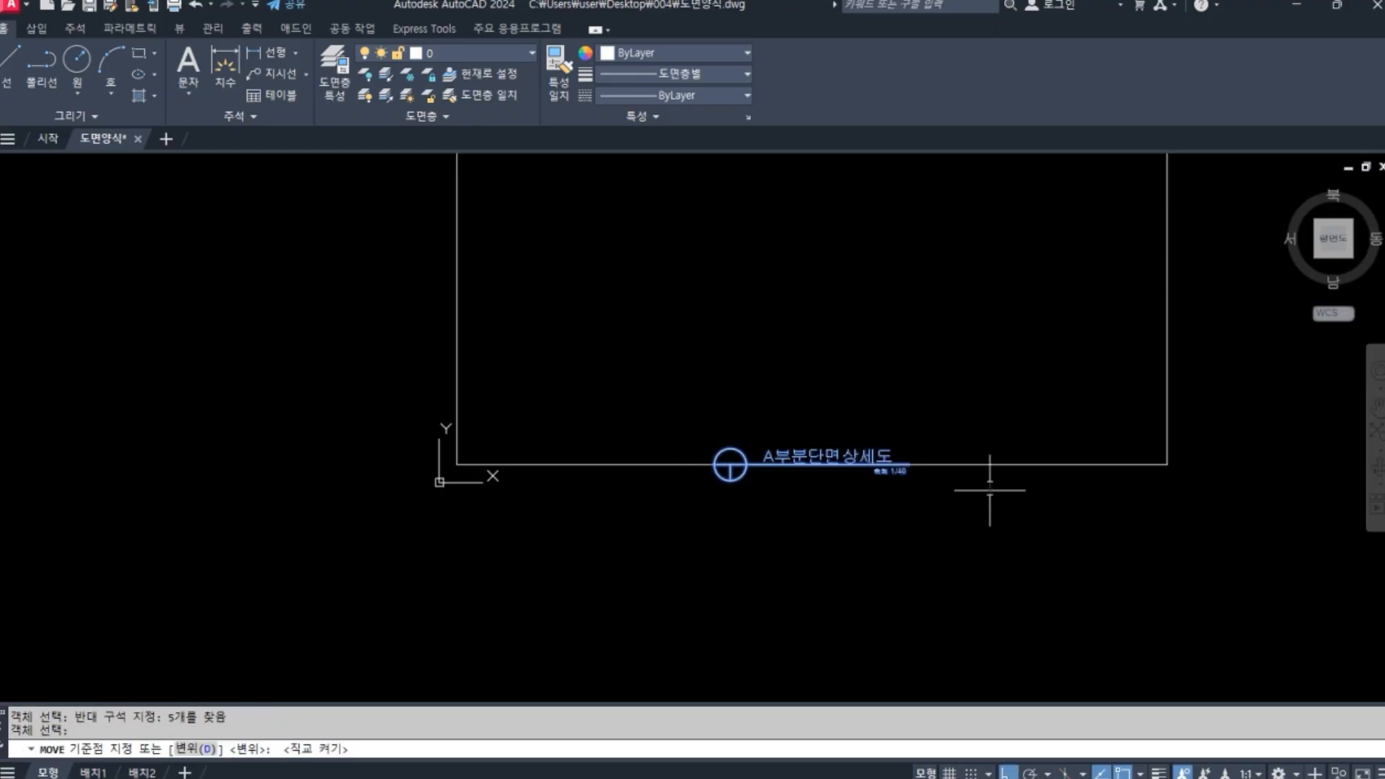
click(812, 601)
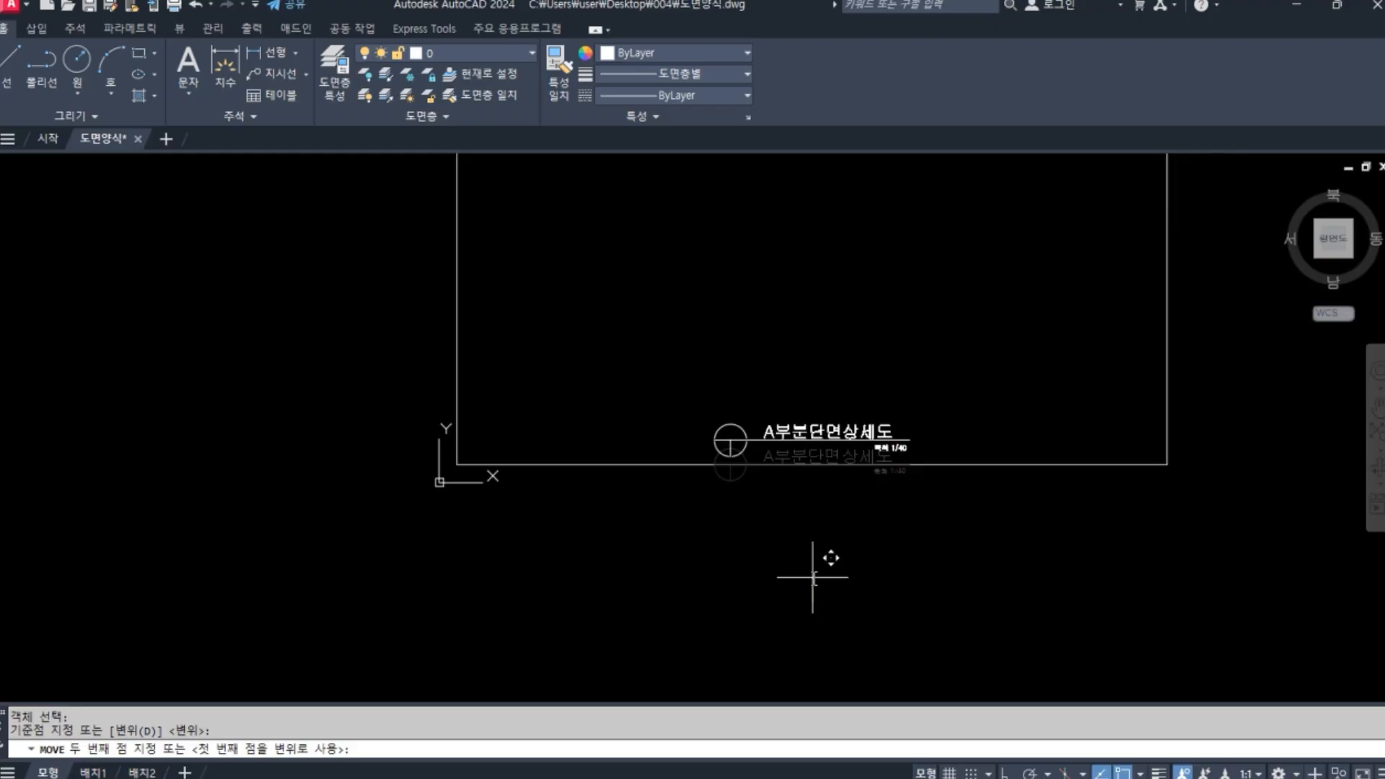
key(F8)
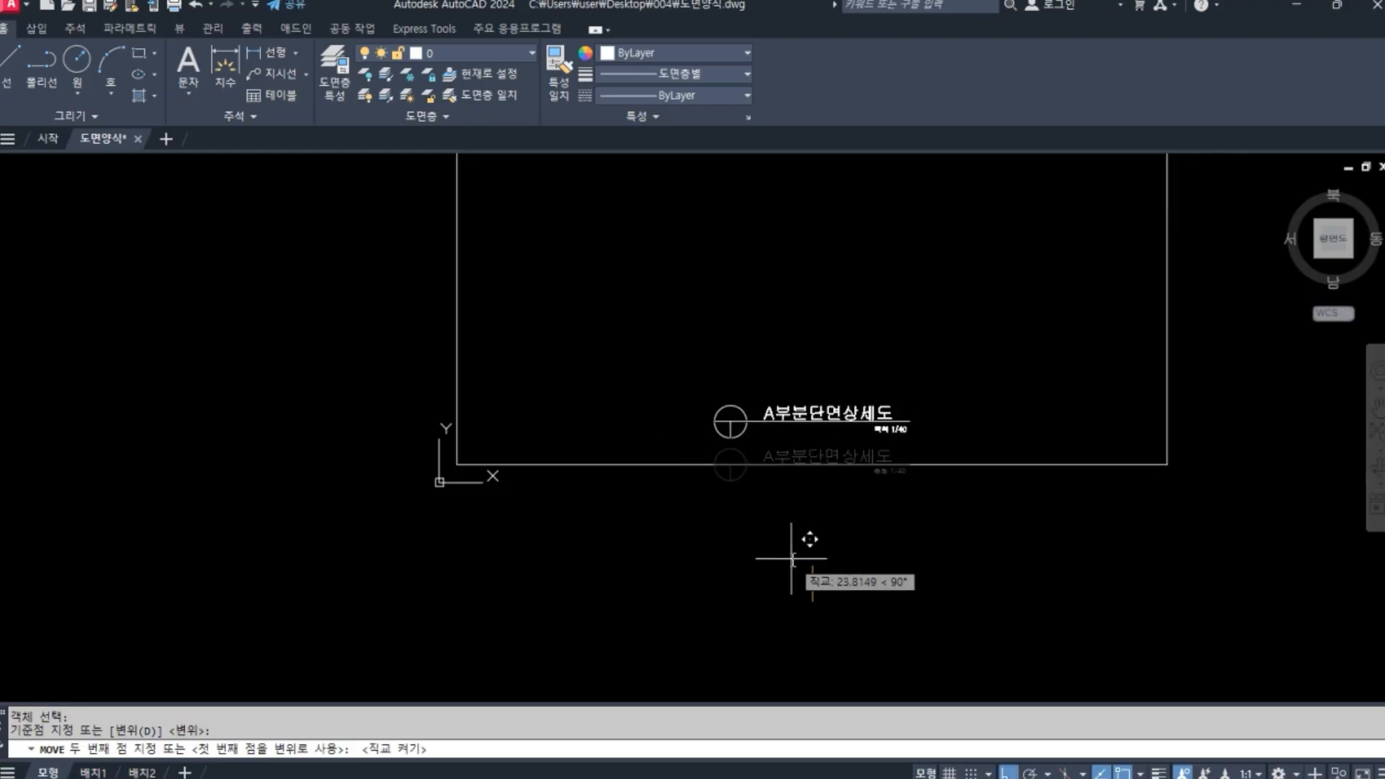
text(15)
key(Return)
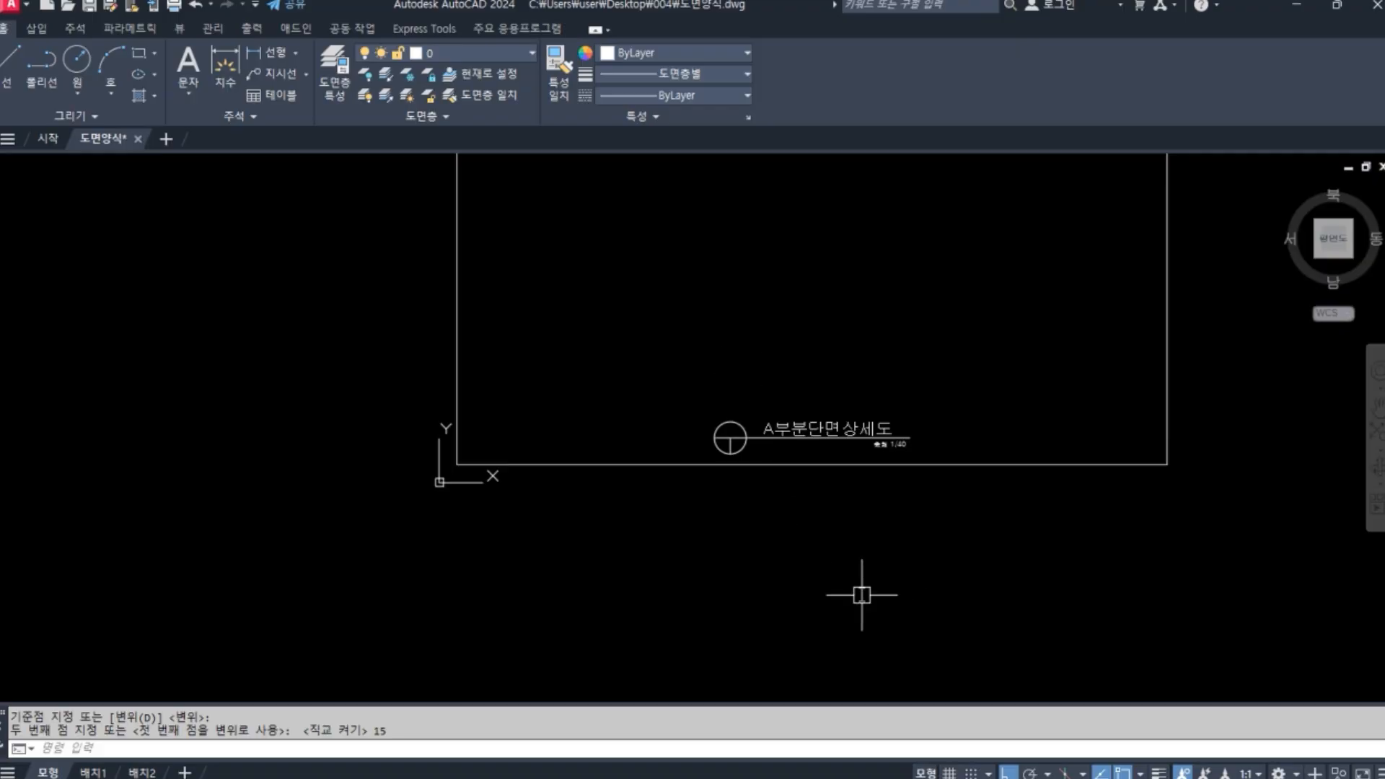
Step: Save the finished sheet drawing 도면양식.dwg under its existing name
text(z)
key(Return)
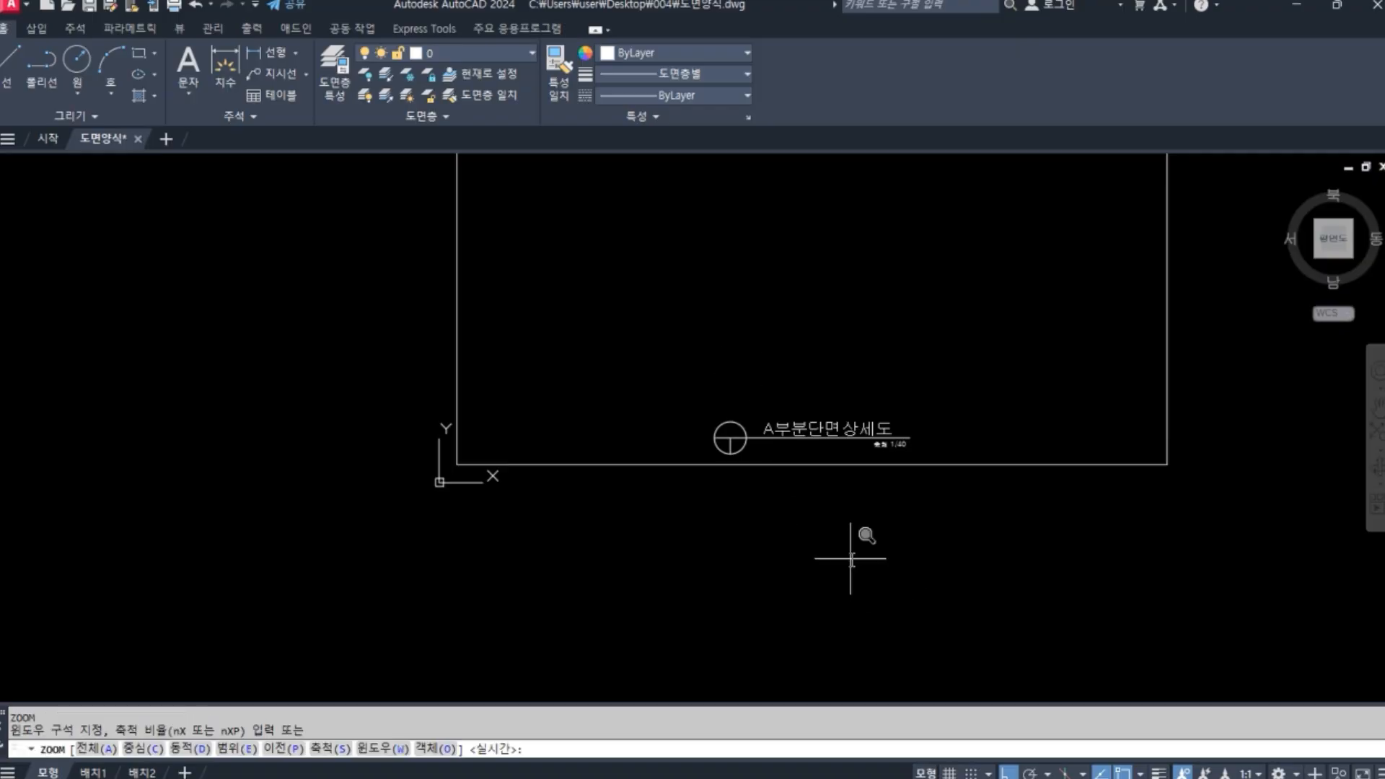
text(a)
key(Return)
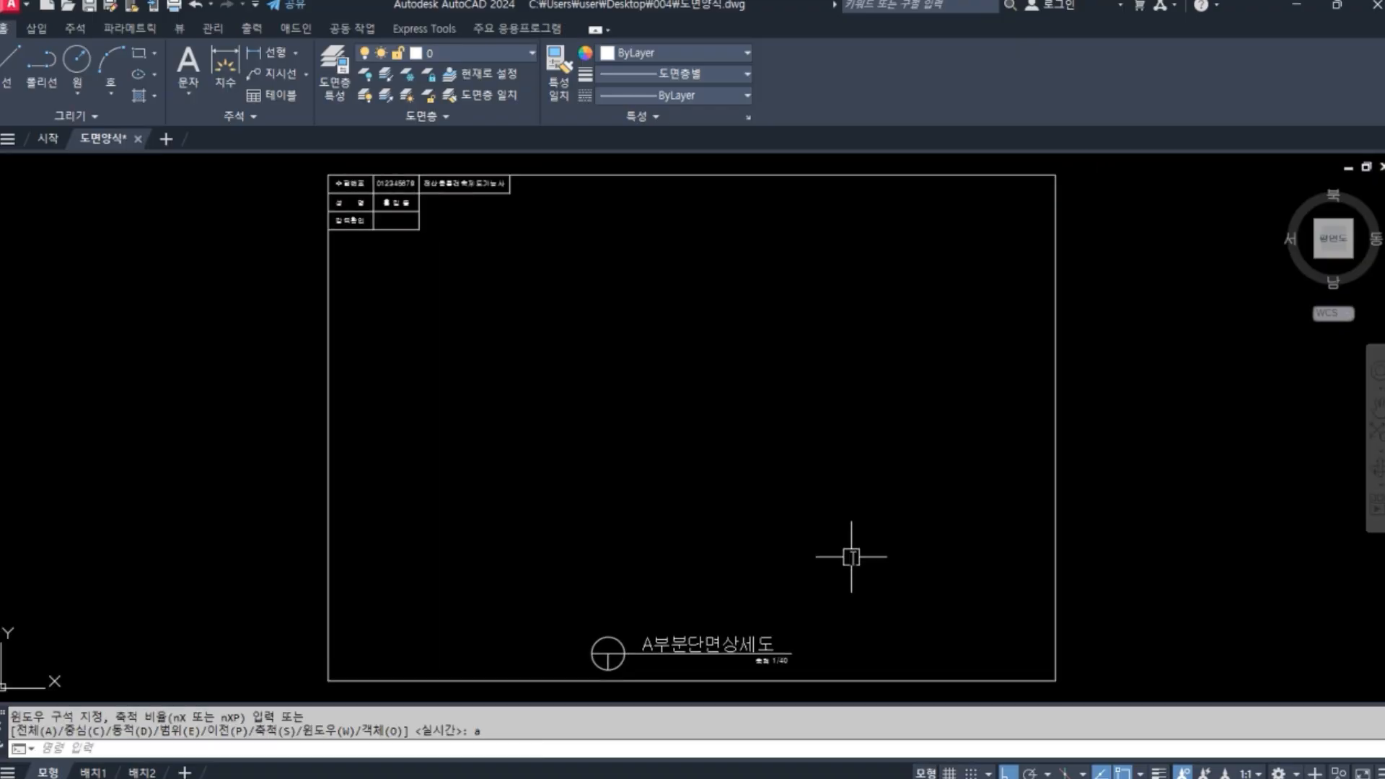
key(ctrl+s)
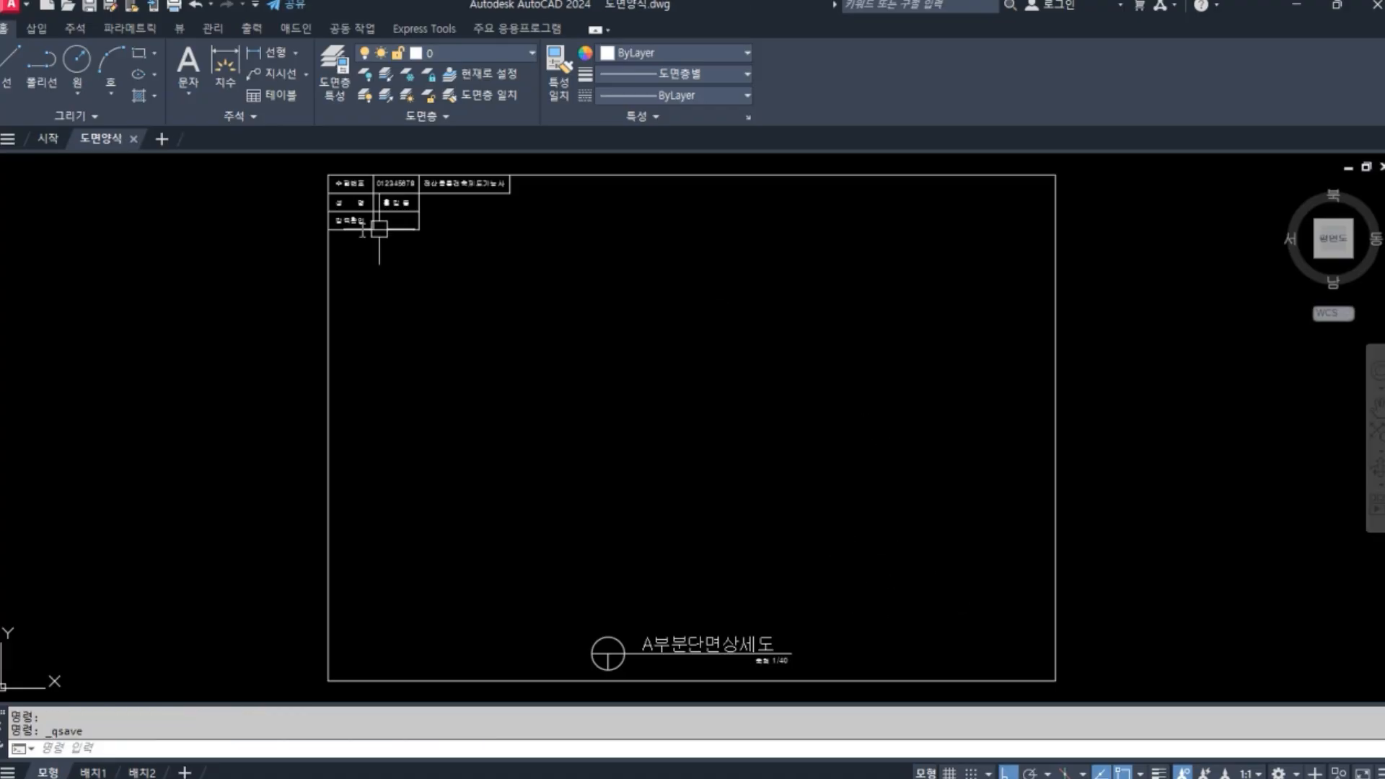
Step: Create a new drawing from the acadiso.dwt template and save it as "A부분단면상세도" in folder 004
click(47, 6)
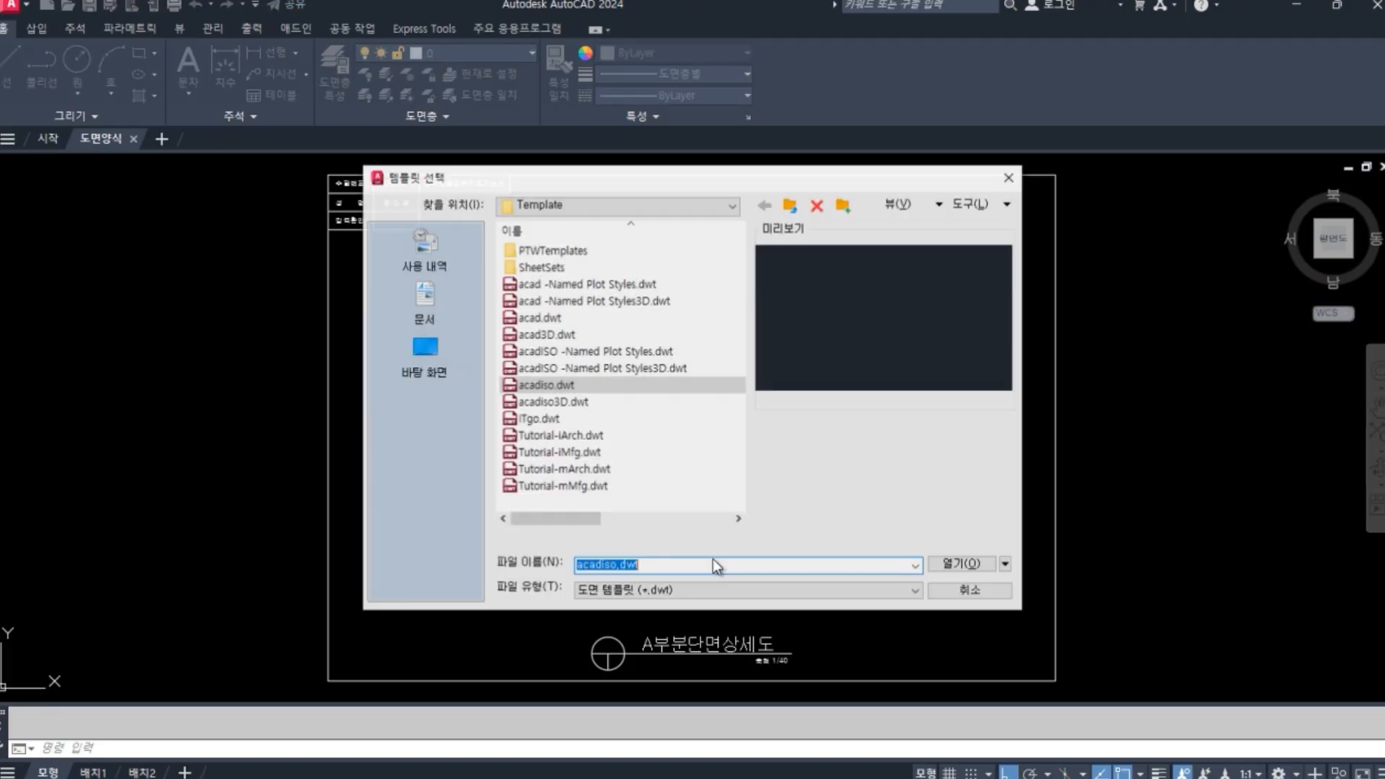
double_click(507, 386)
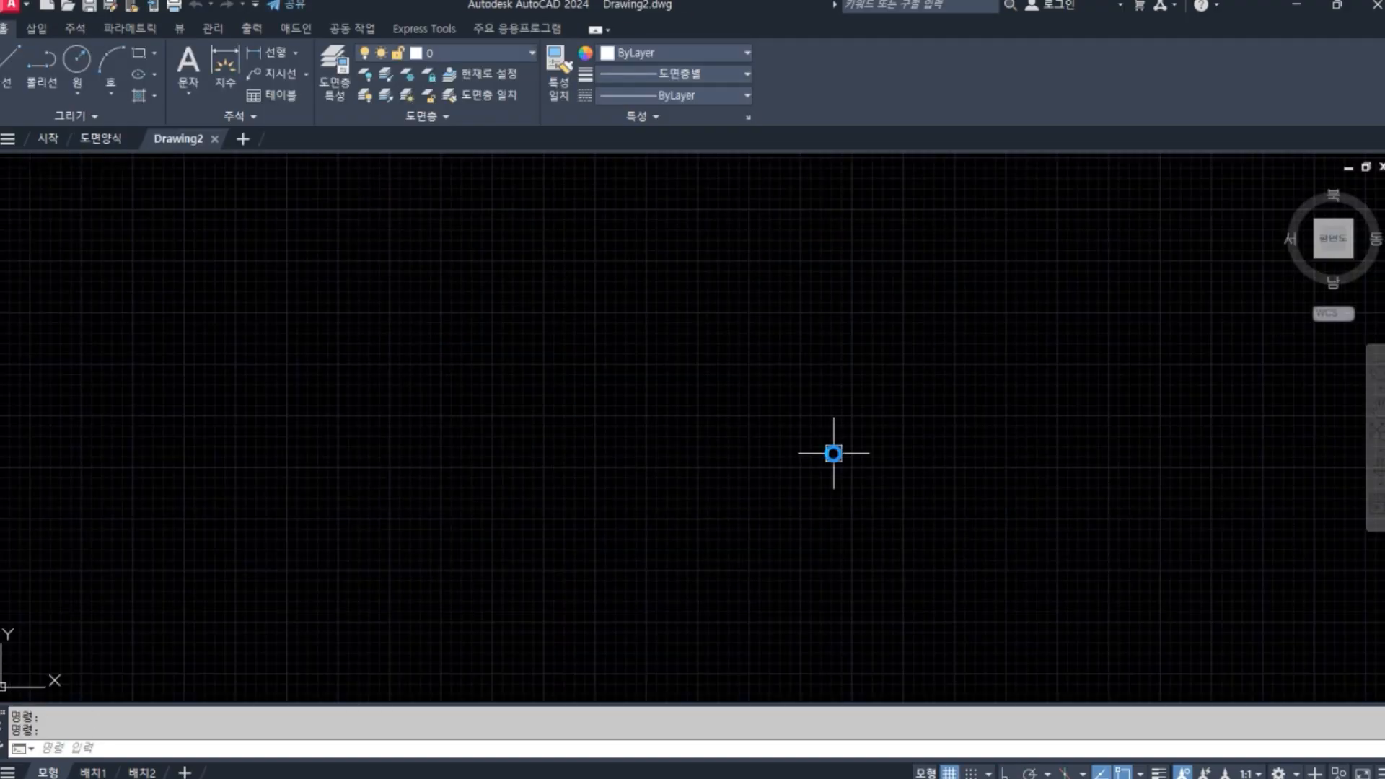
key(ctrl+s)
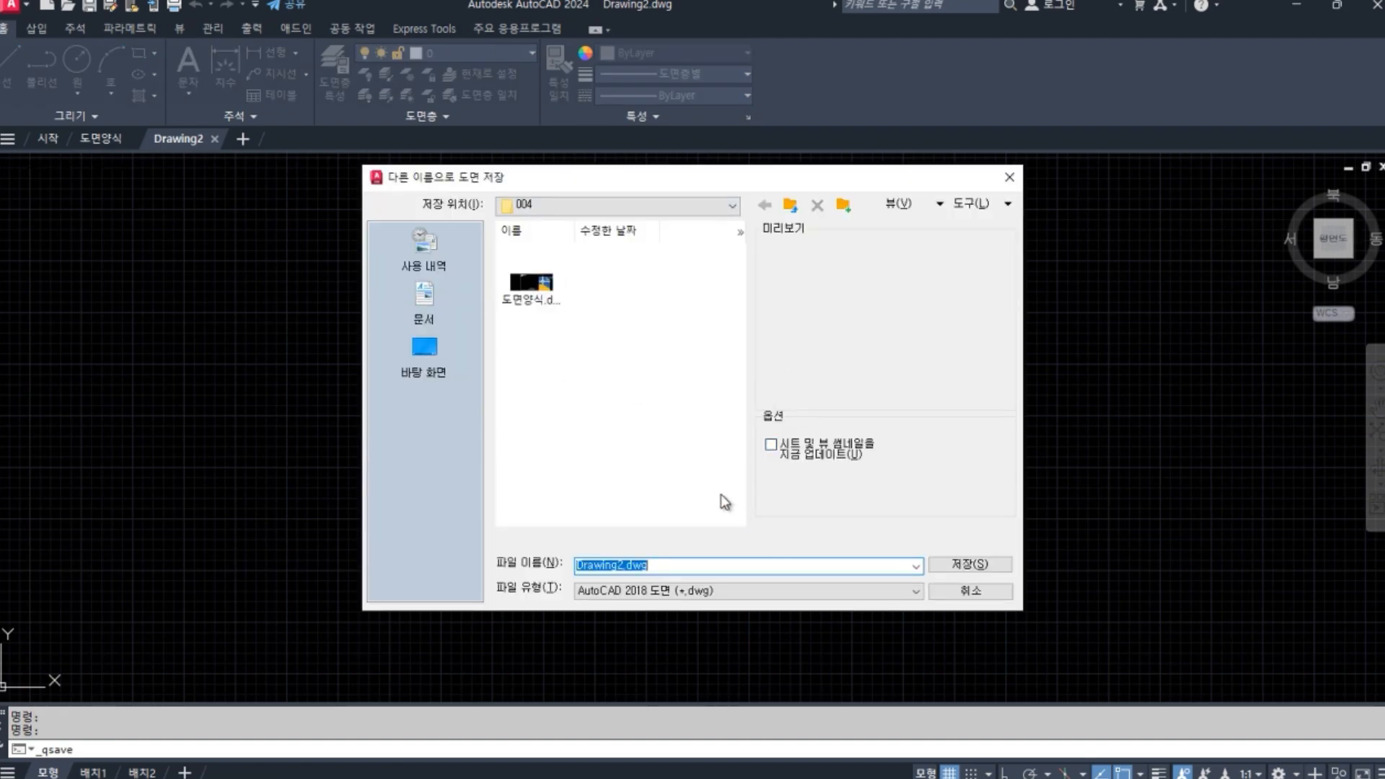
text(A부분단면상세도)
click(975, 565)
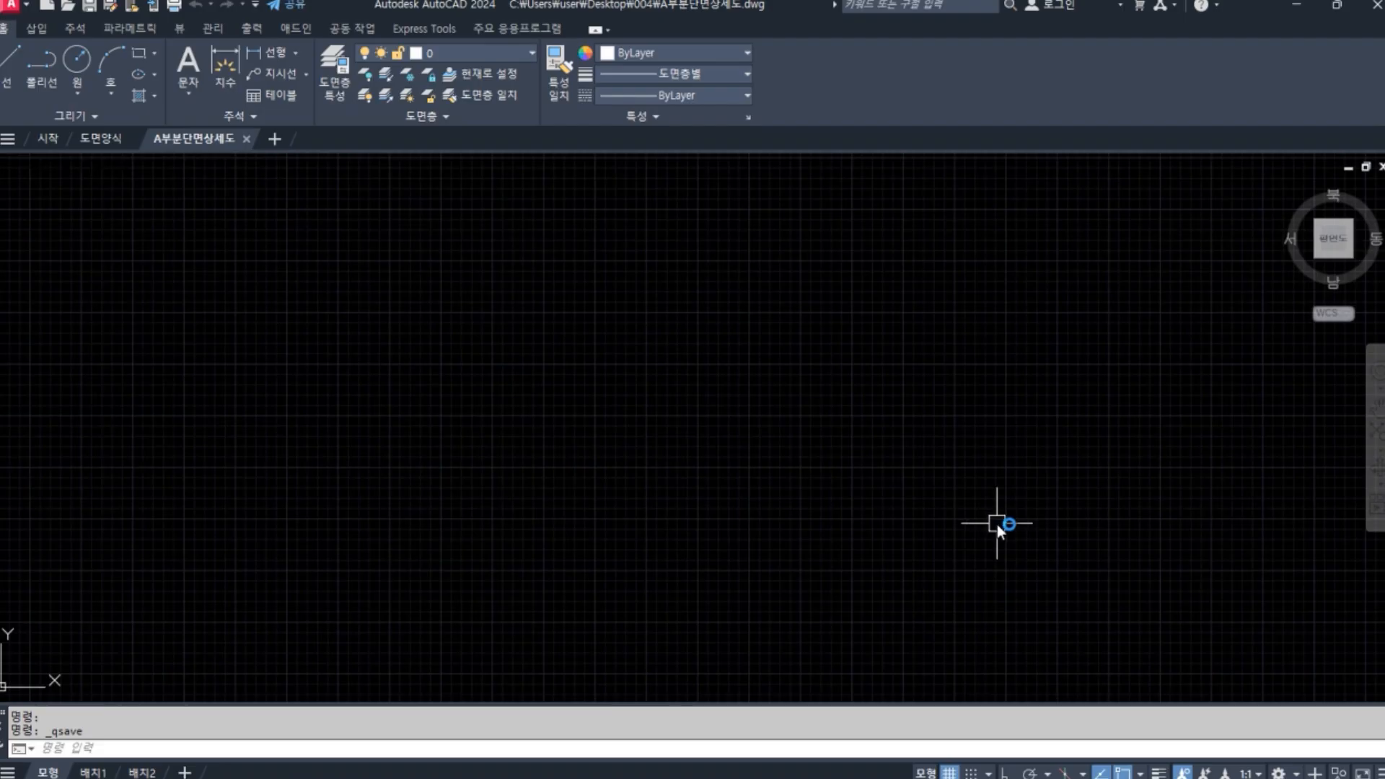
Step: Set the drawing limits to the default lower-left corner 0,0 and the upper-right corner 10000,10000
text(LIm)
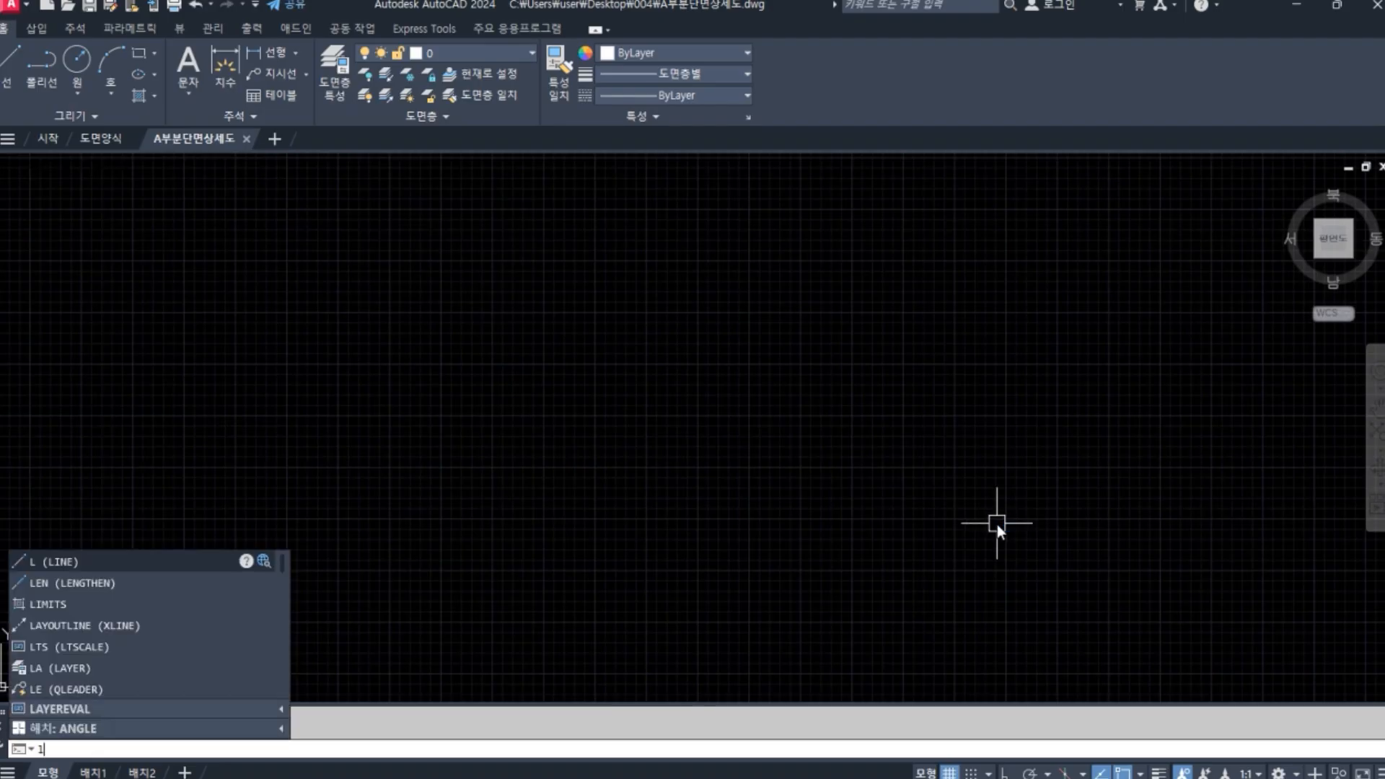
key(Return)
key(Return)
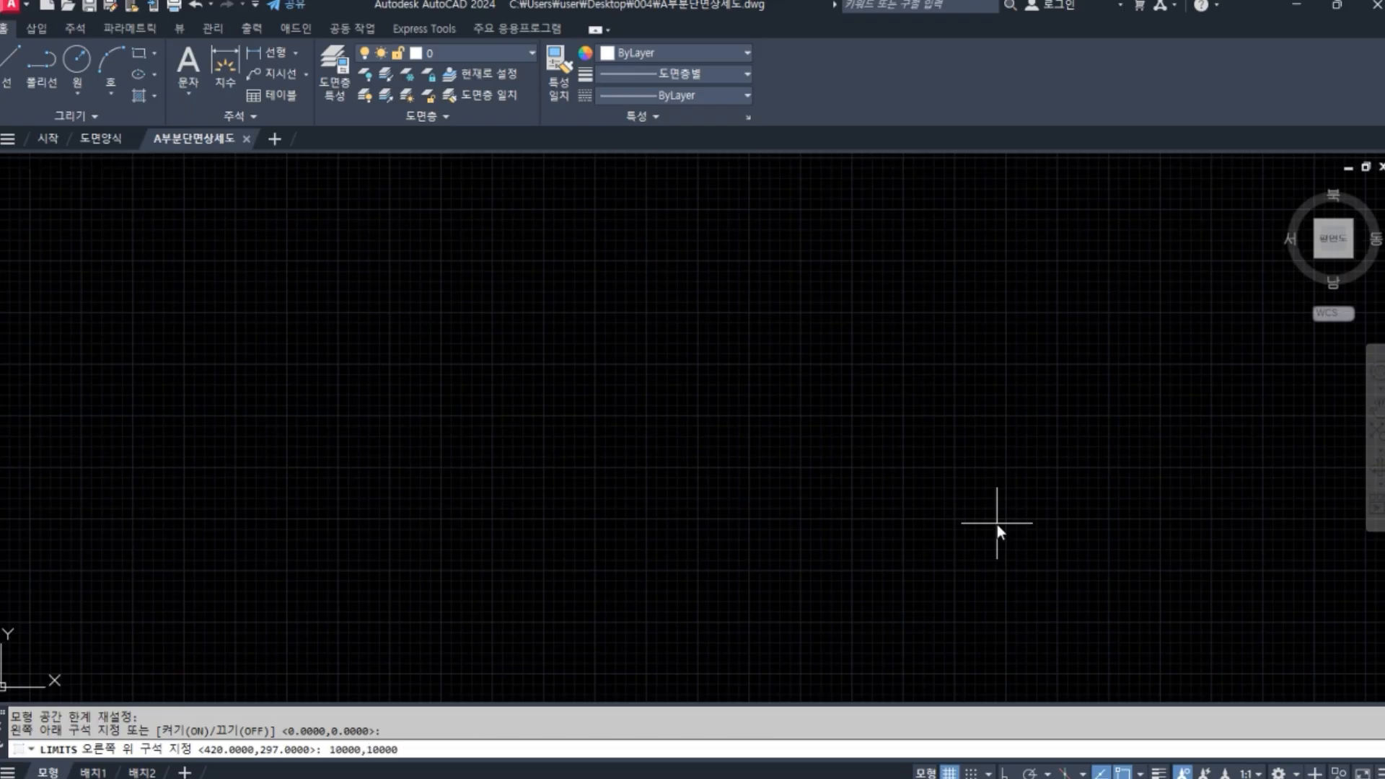
text(10000,10000)
key(Return)
text(z)
key(Return)
text(a)
key(Return)
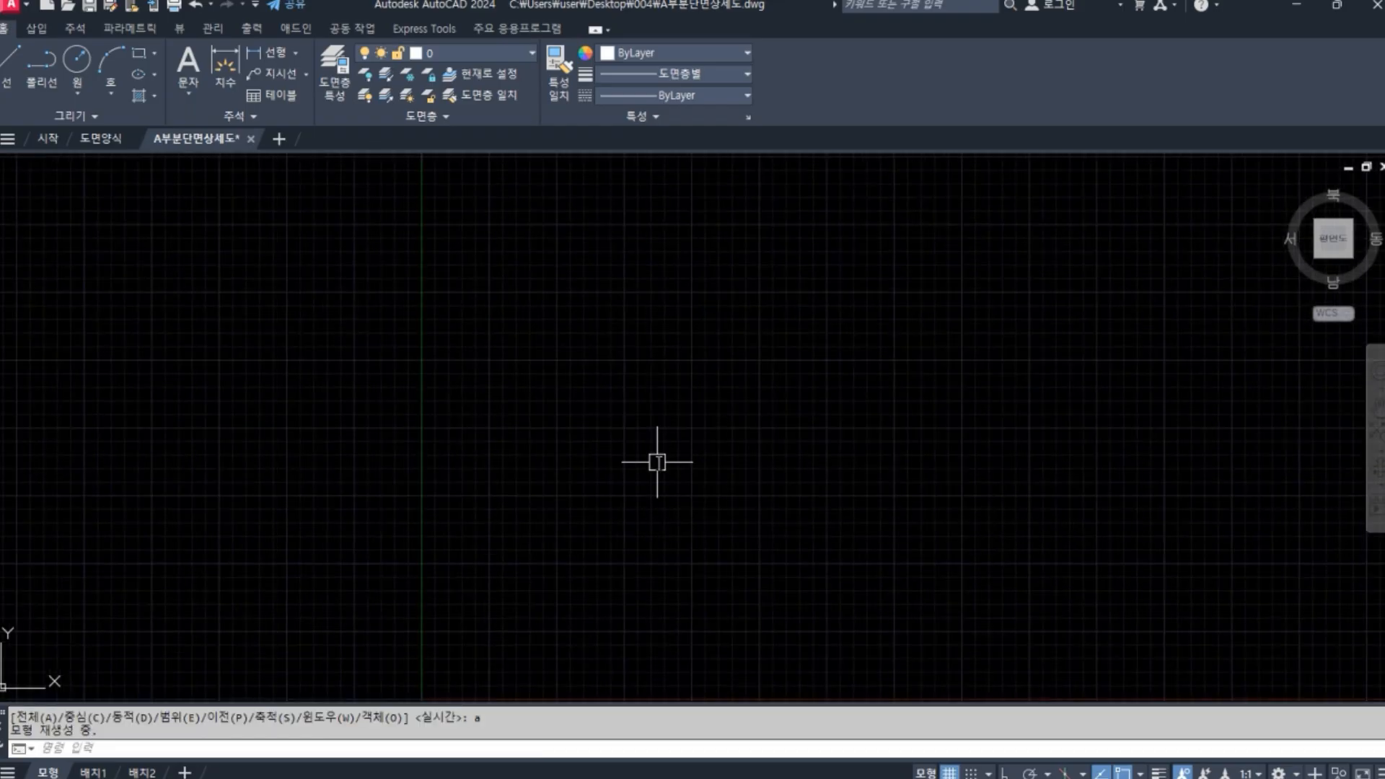
Step: Add six new layers in the Layer Properties Manager
text(la)
key(Return)
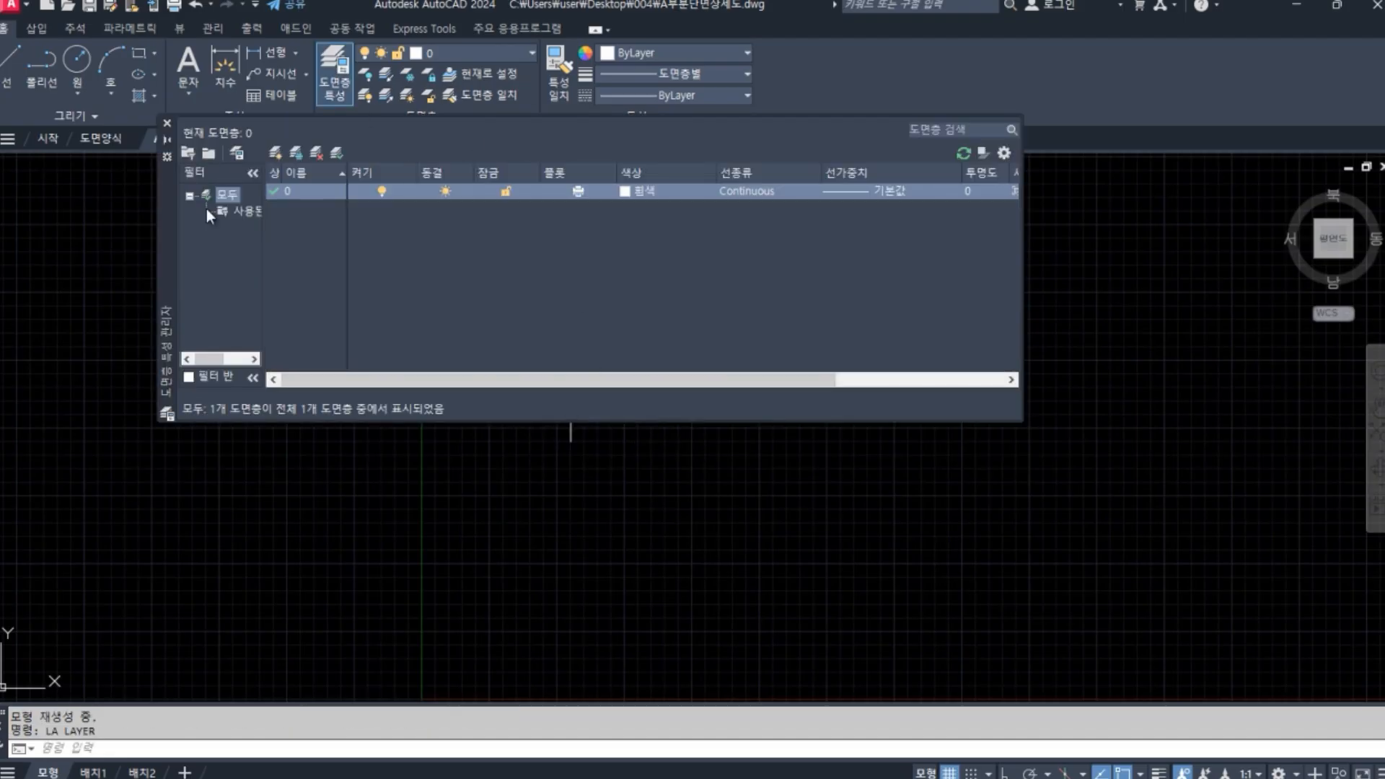
click(277, 153)
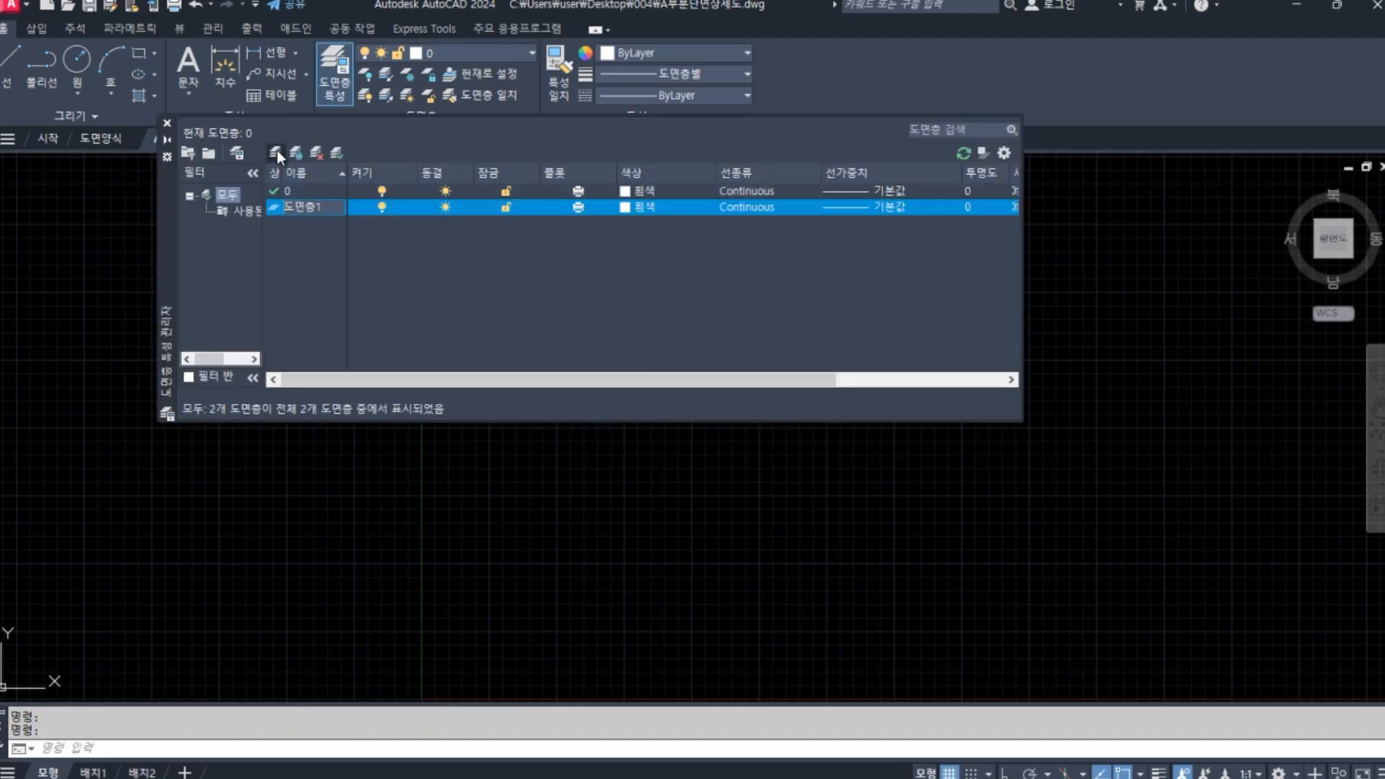
click(277, 153)
click(277, 153)
click(277, 151)
click(277, 151)
click(277, 152)
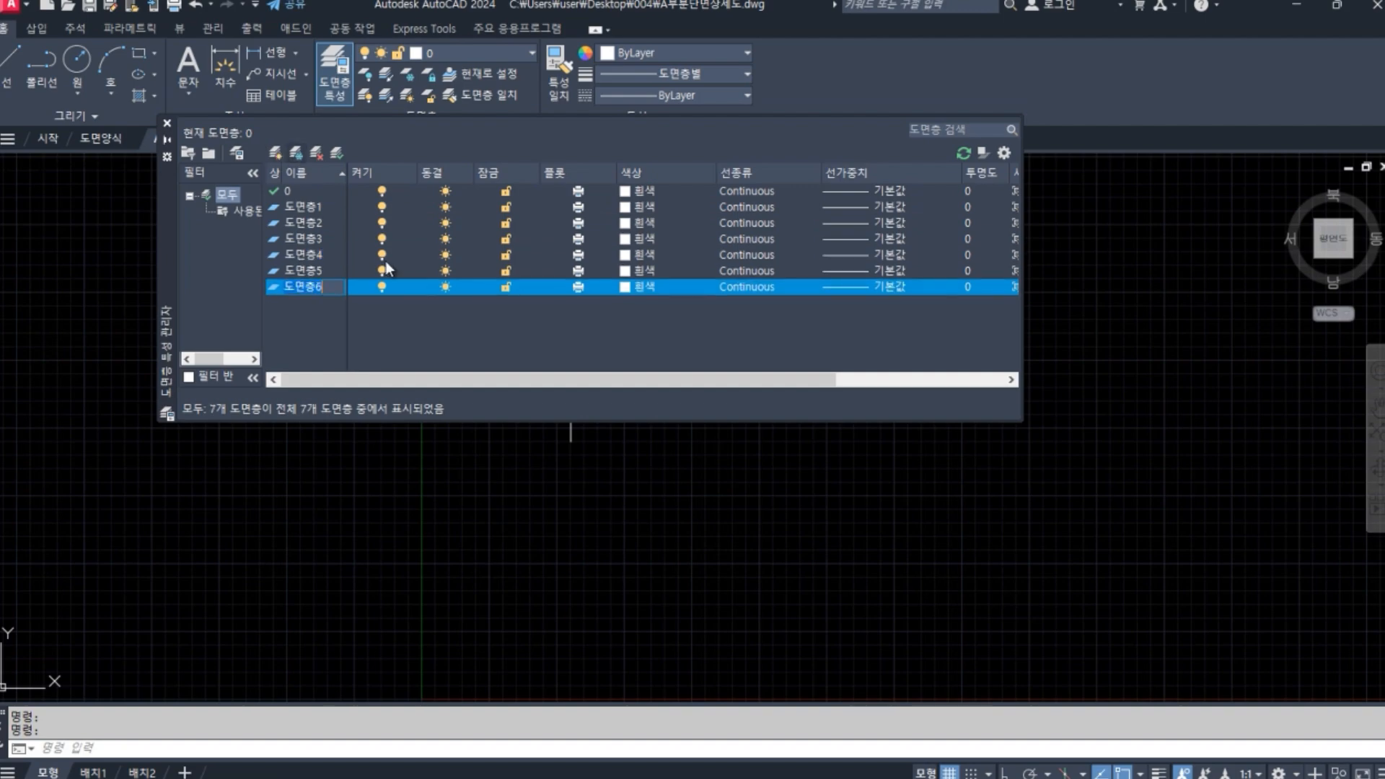
click(310, 208)
key(F2)
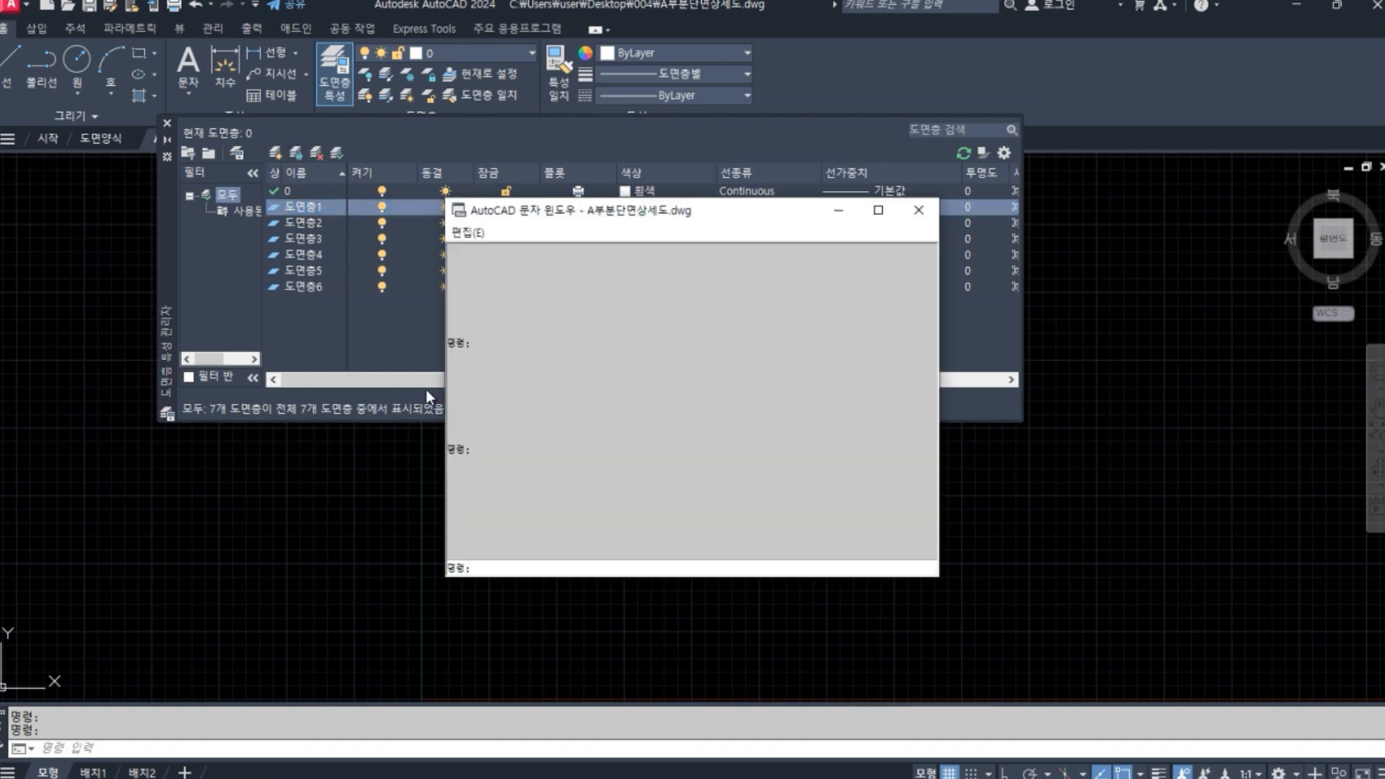
click(918, 210)
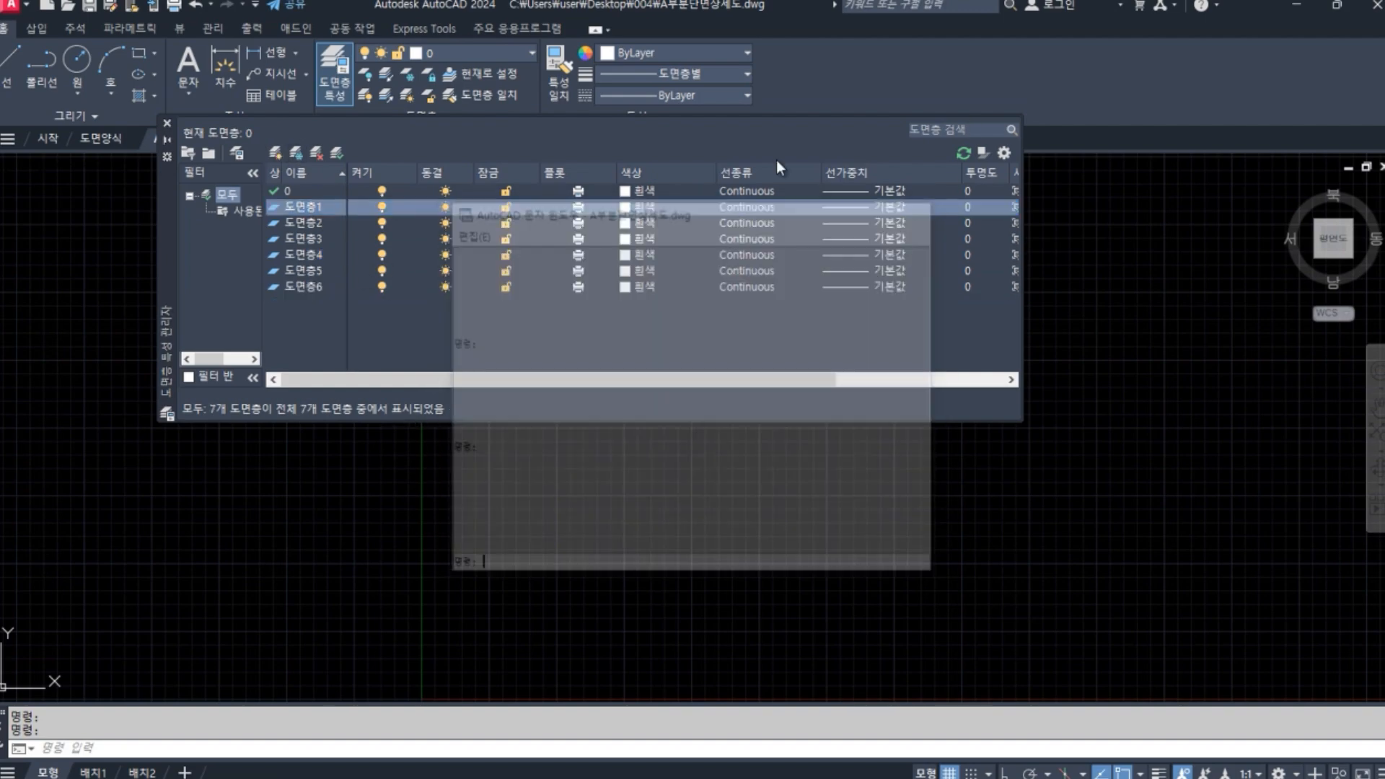
Step: Rename the first three new layers as 노랑, 녹색 and 빨강
click(310, 211)
click(310, 210)
text(ㄴ)
text(랑)
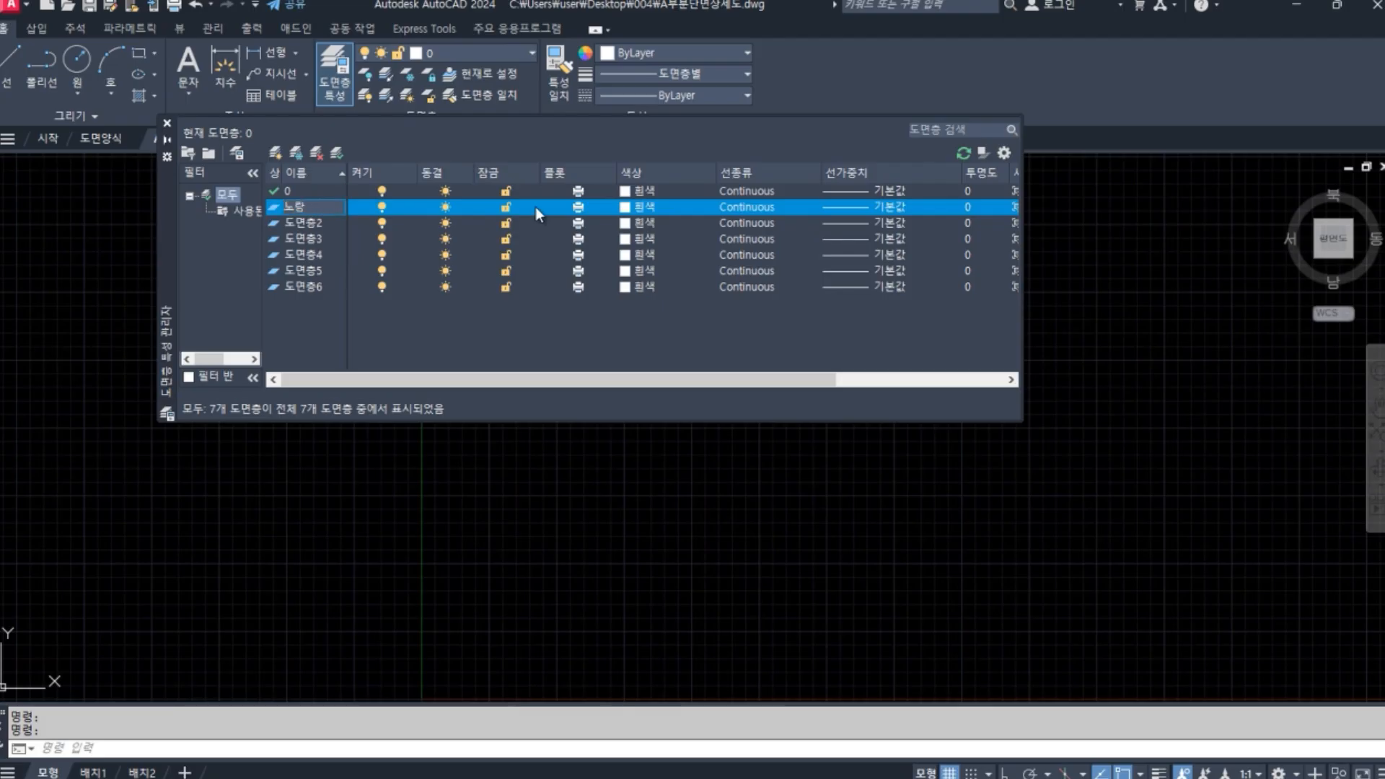
key(Return)
key(Down)
key(F2)
text(녹색)
key(Return)
key(Down)
key(F2)
text(빨강)
key(Return)
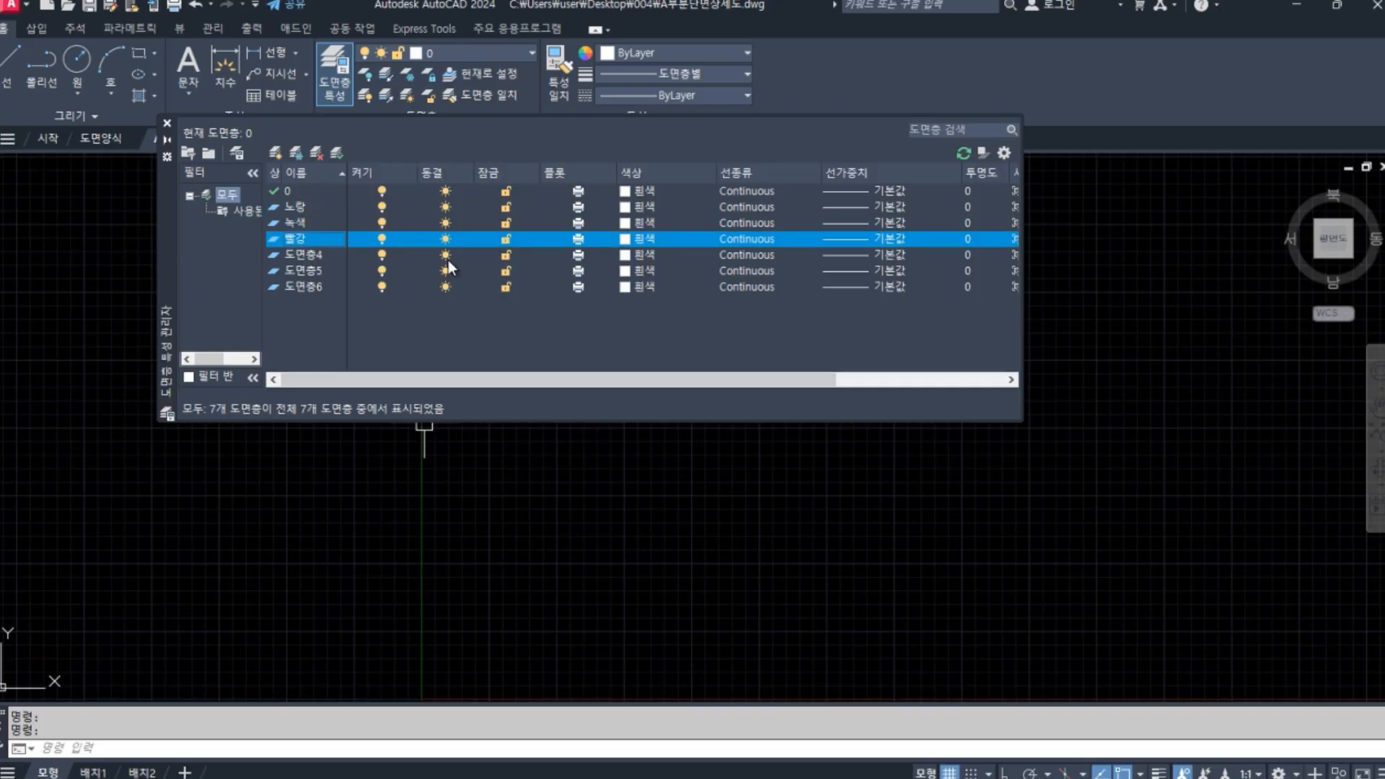
Step: Rename the remaining three new layers as 파랑, 하늘색 and 흰색
key(Down)
key(F2)
text(파랑)
key(Return)
key(Down)
key(F2)
text(하늘색)
key(Return)
key(Down)
key(F2)
text(흰색)
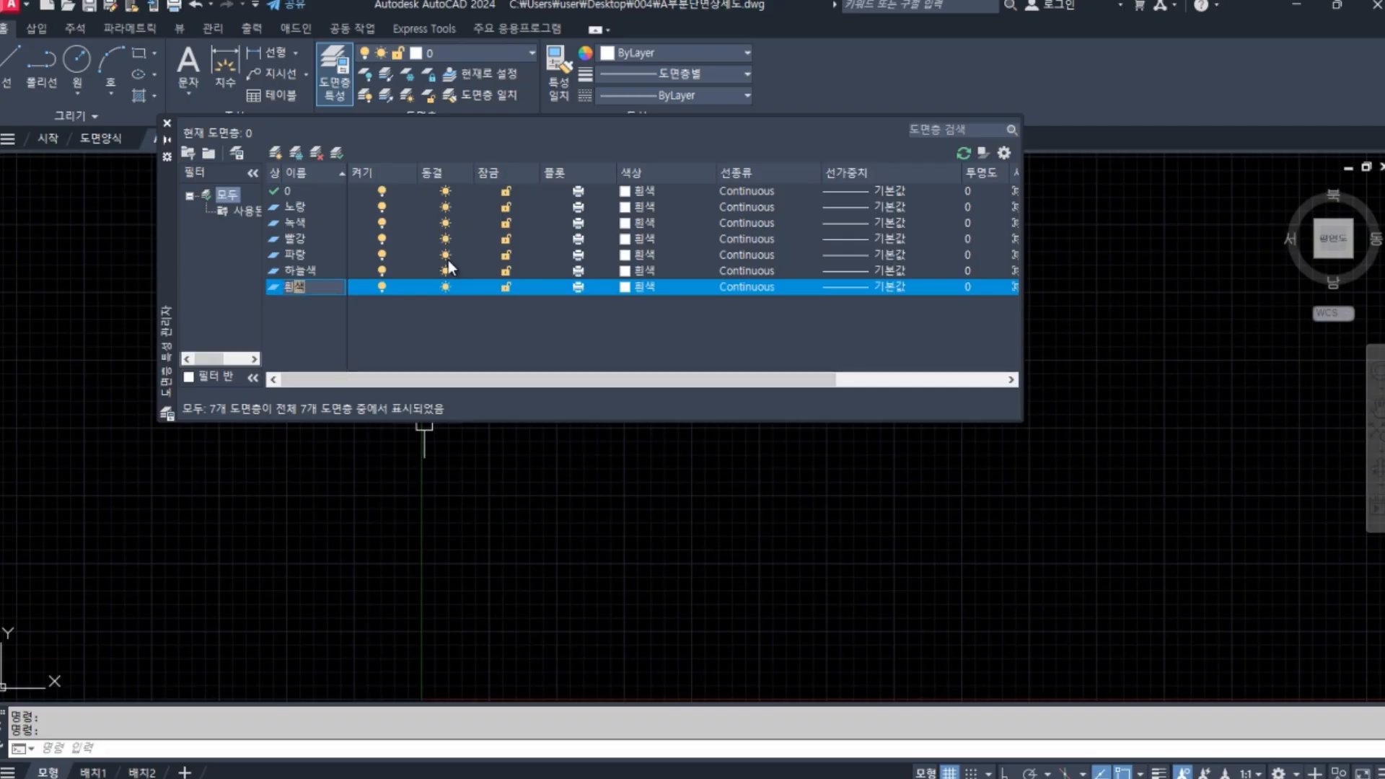
key(Return)
Step: Set the 노랑 layer to color 2 (yellow) and the 녹색 layer to color 3 (green)
click(303, 206)
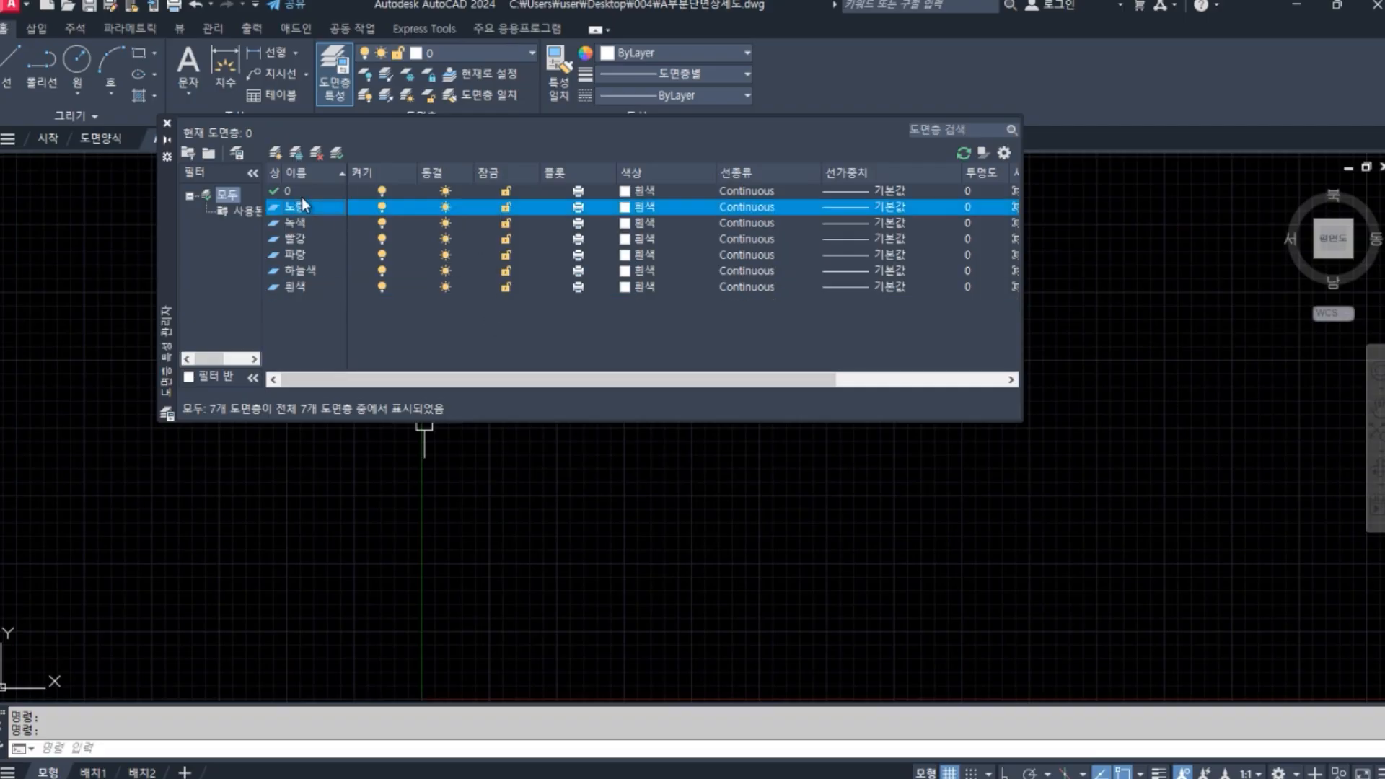
click(627, 207)
text(2)
key(Return)
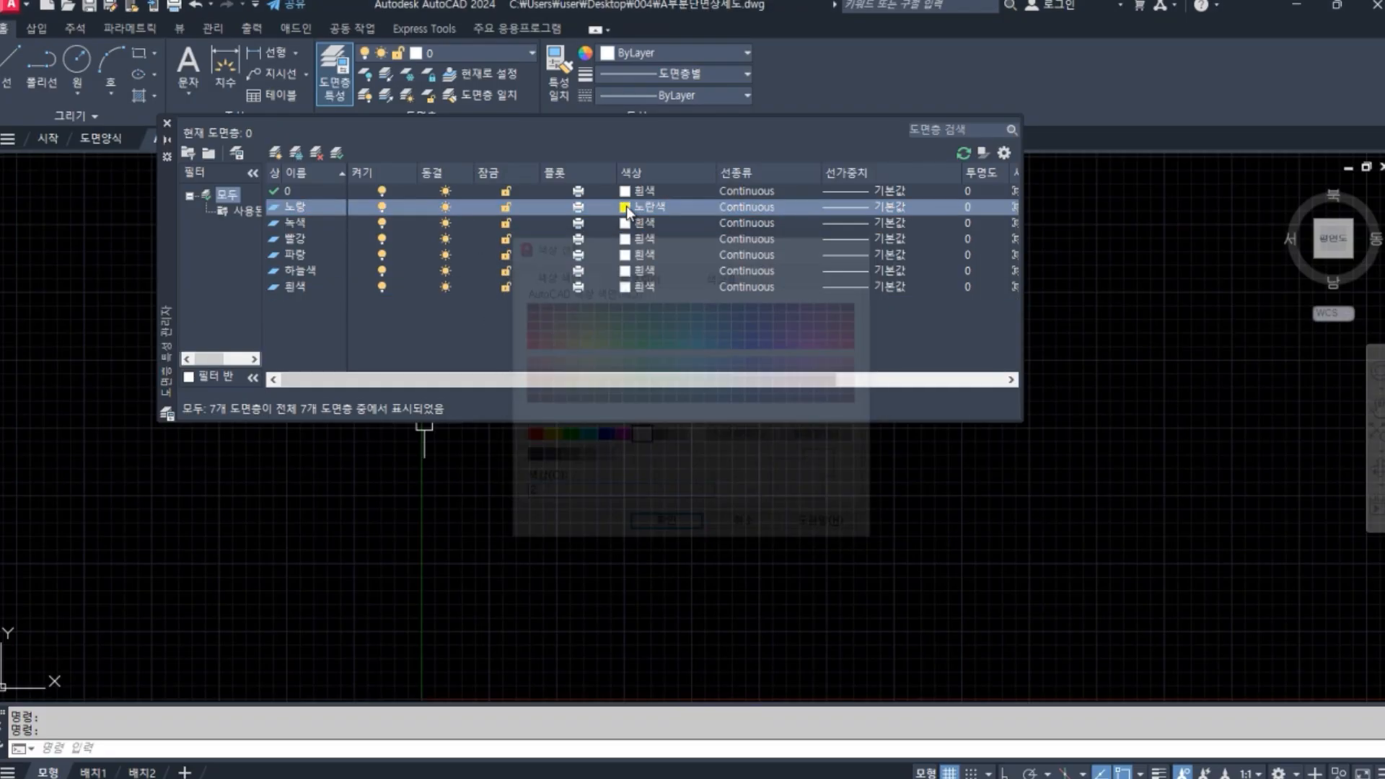
click(625, 223)
text(3)
key(Return)
Step: Set the 빨강 layer to color 1 (red) and the 파랑 layer to color 5 (blue)
click(626, 239)
text(1)
key(Return)
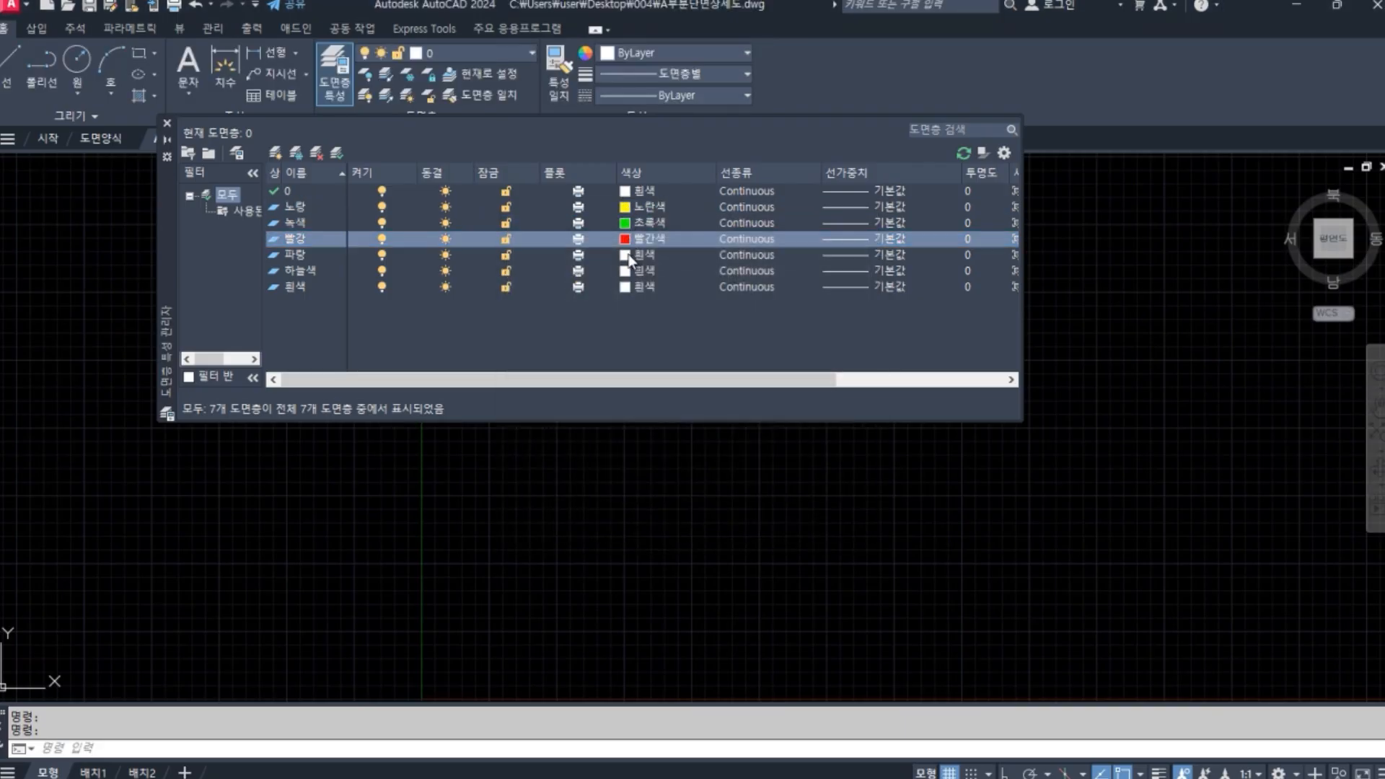
click(626, 255)
text(5)
key(Return)
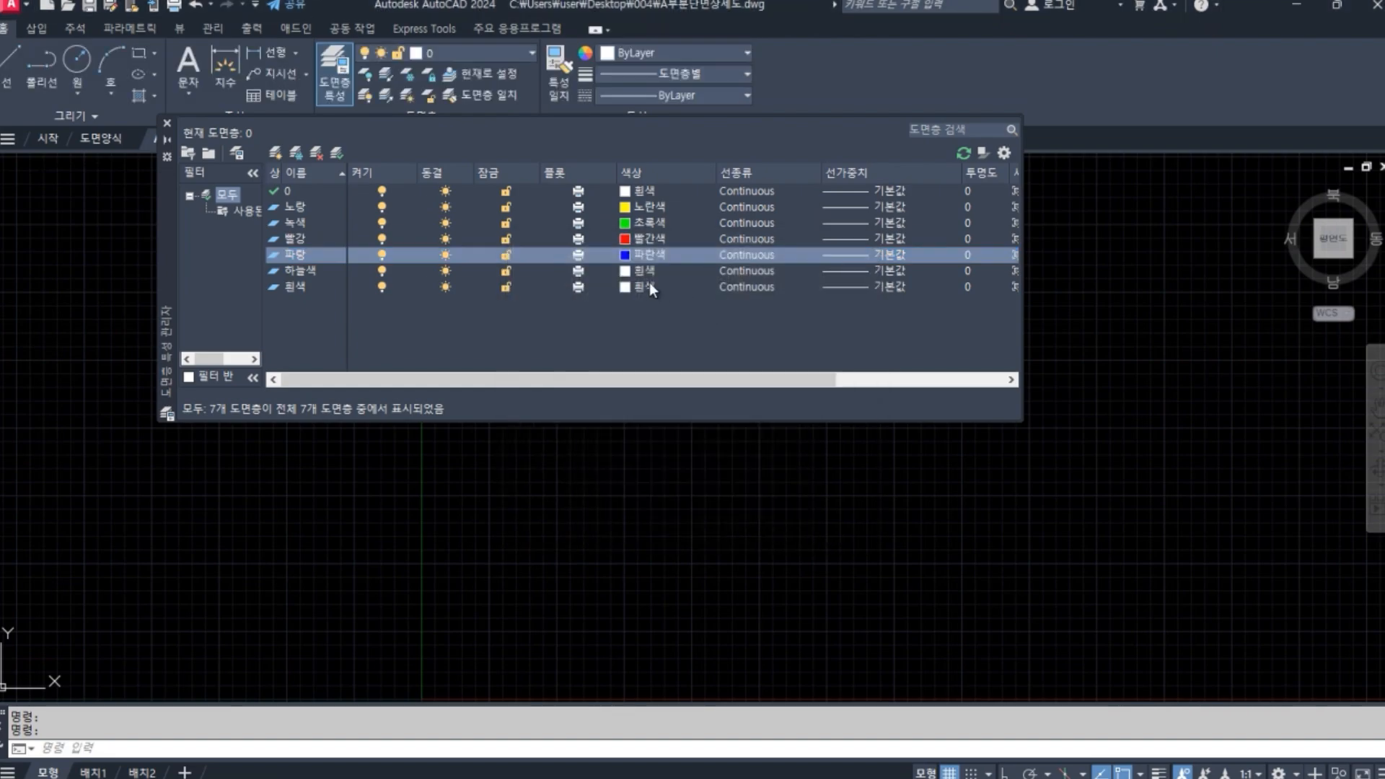
Step: Set the 하늘색 layer to color 4 (cyan)
click(626, 271)
text(4)
key(Return)
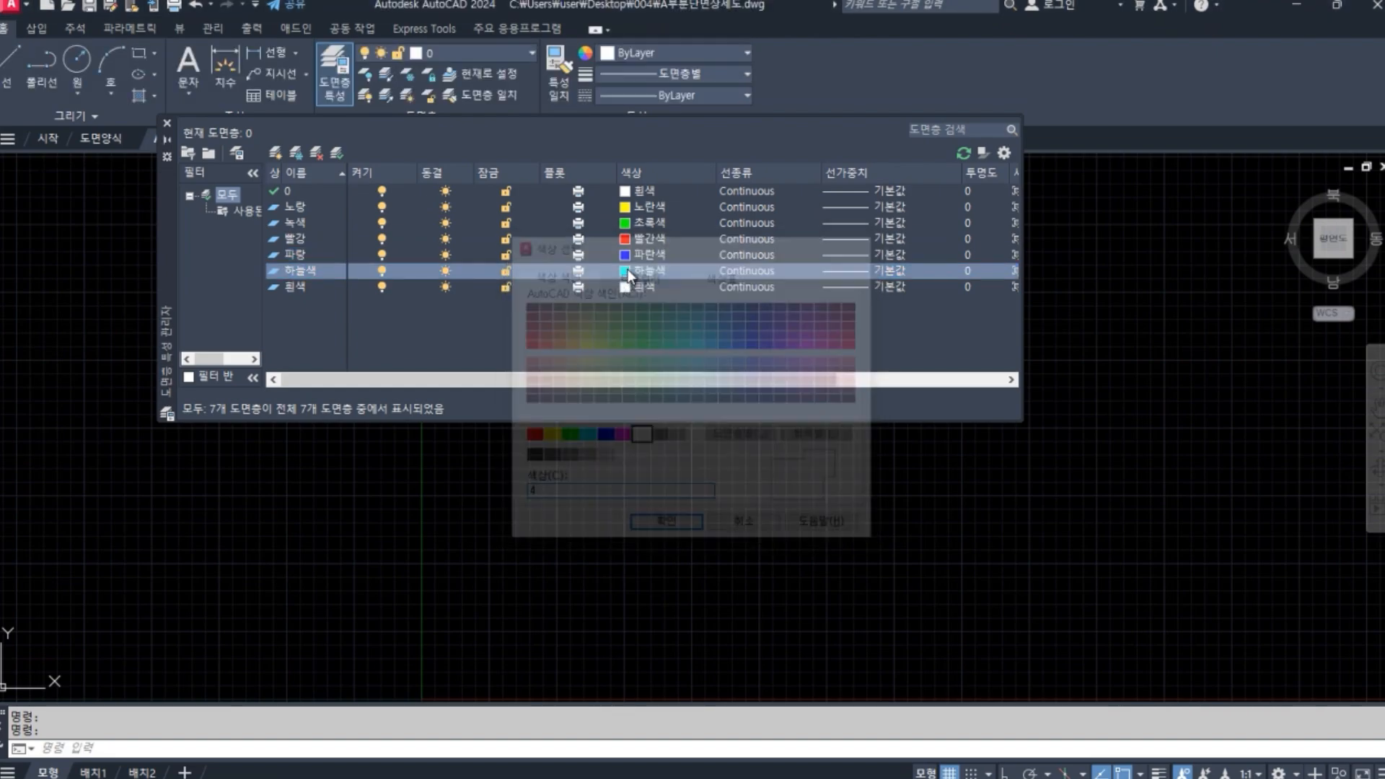
Step: Load the BATTING, CENTER and HIDDEN linetypes and assign CENTER to the 빨강 layer
click(299, 239)
click(750, 238)
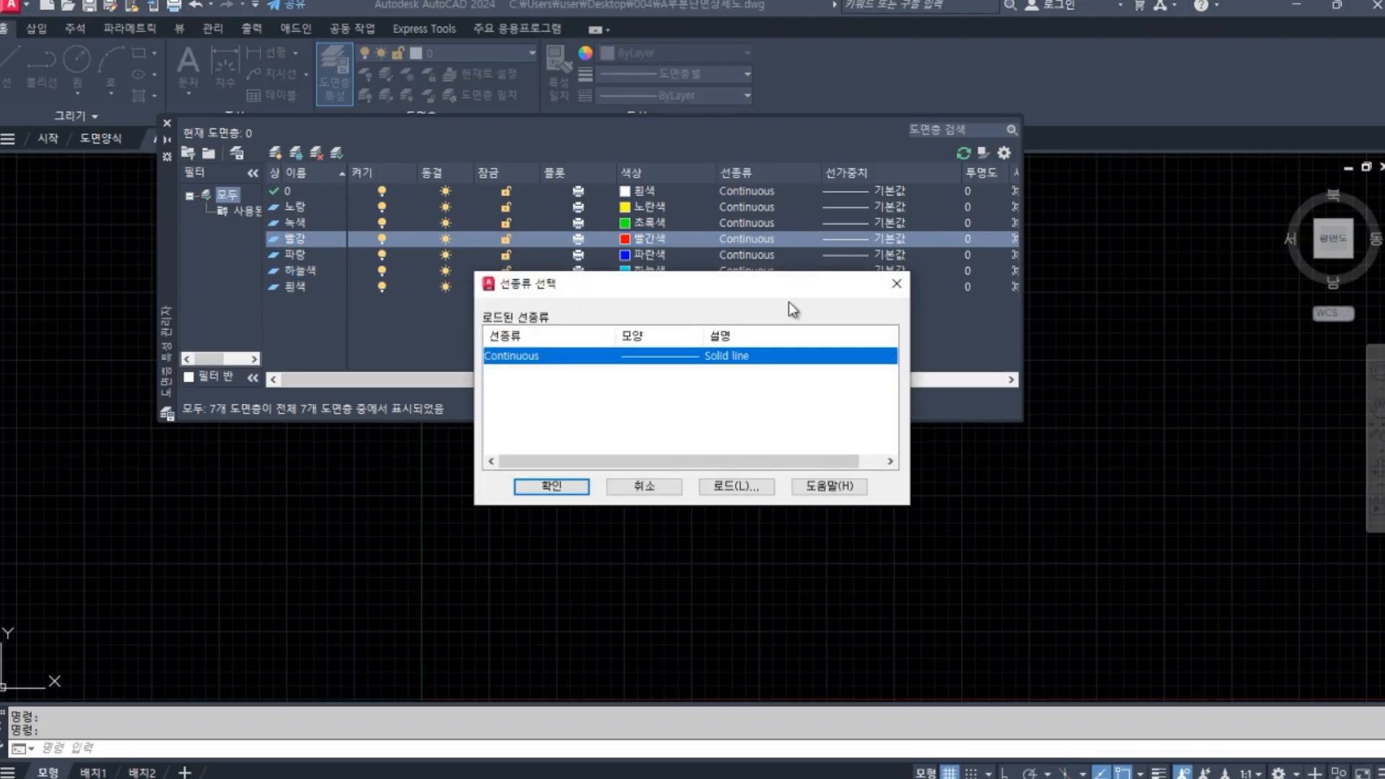
click(735, 486)
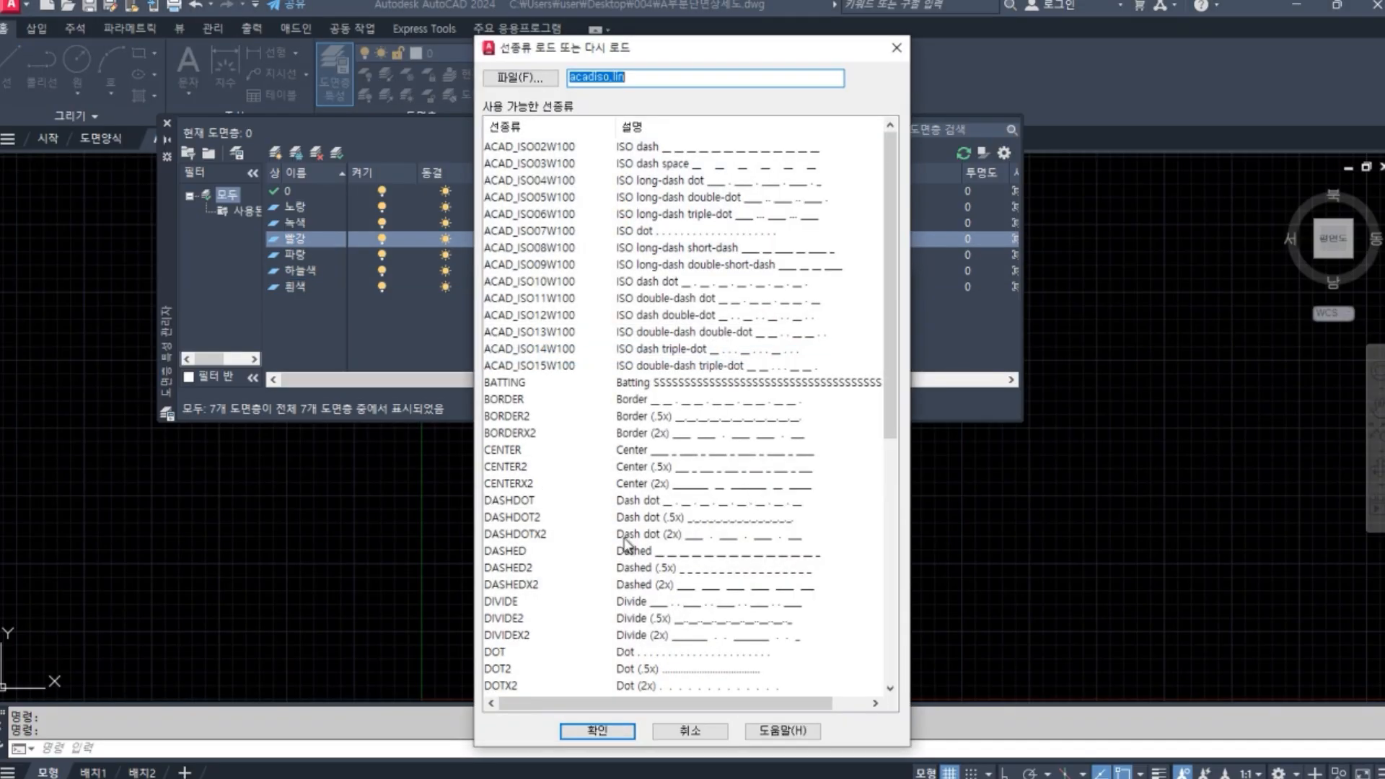
click(509, 382)
scroll(577, 388, down, 2)
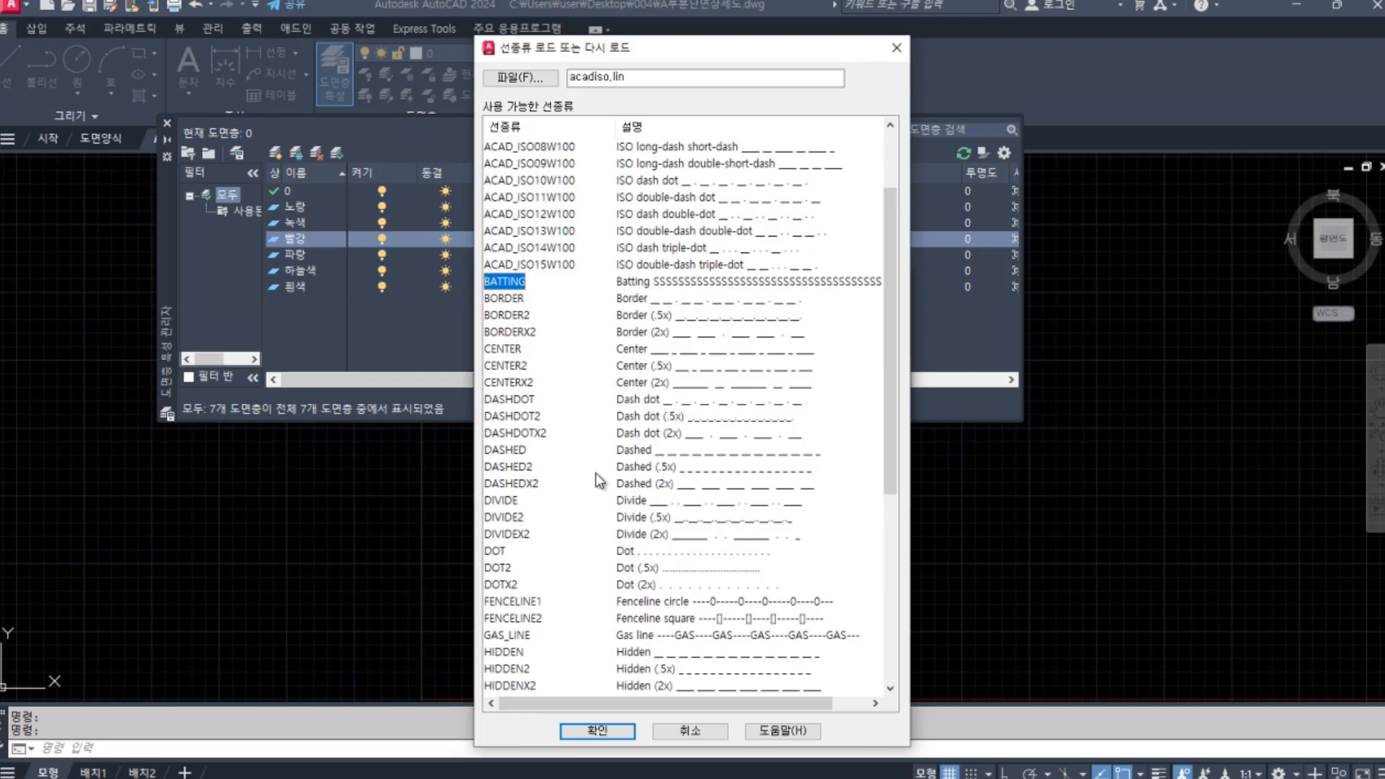
ctrl+click(513, 349)
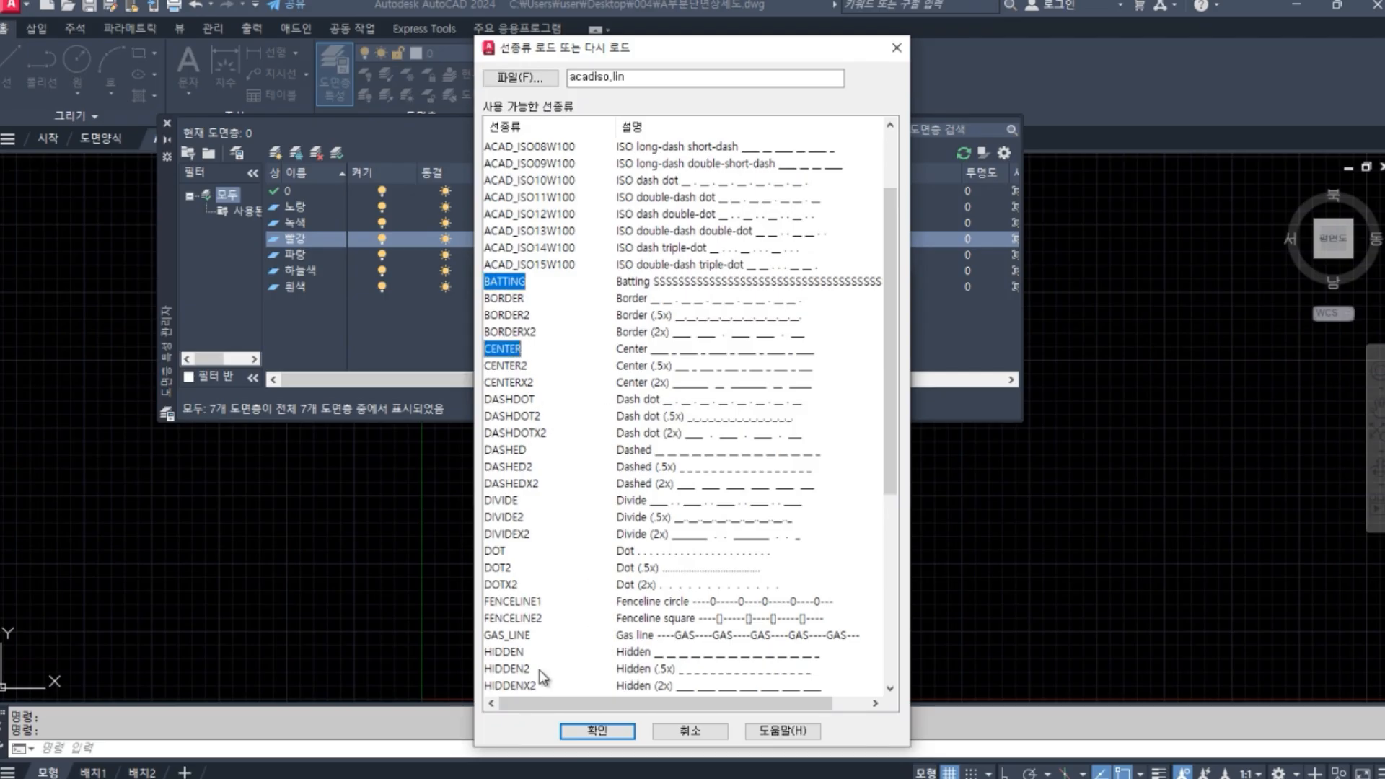
ctrl+click(507, 653)
click(597, 731)
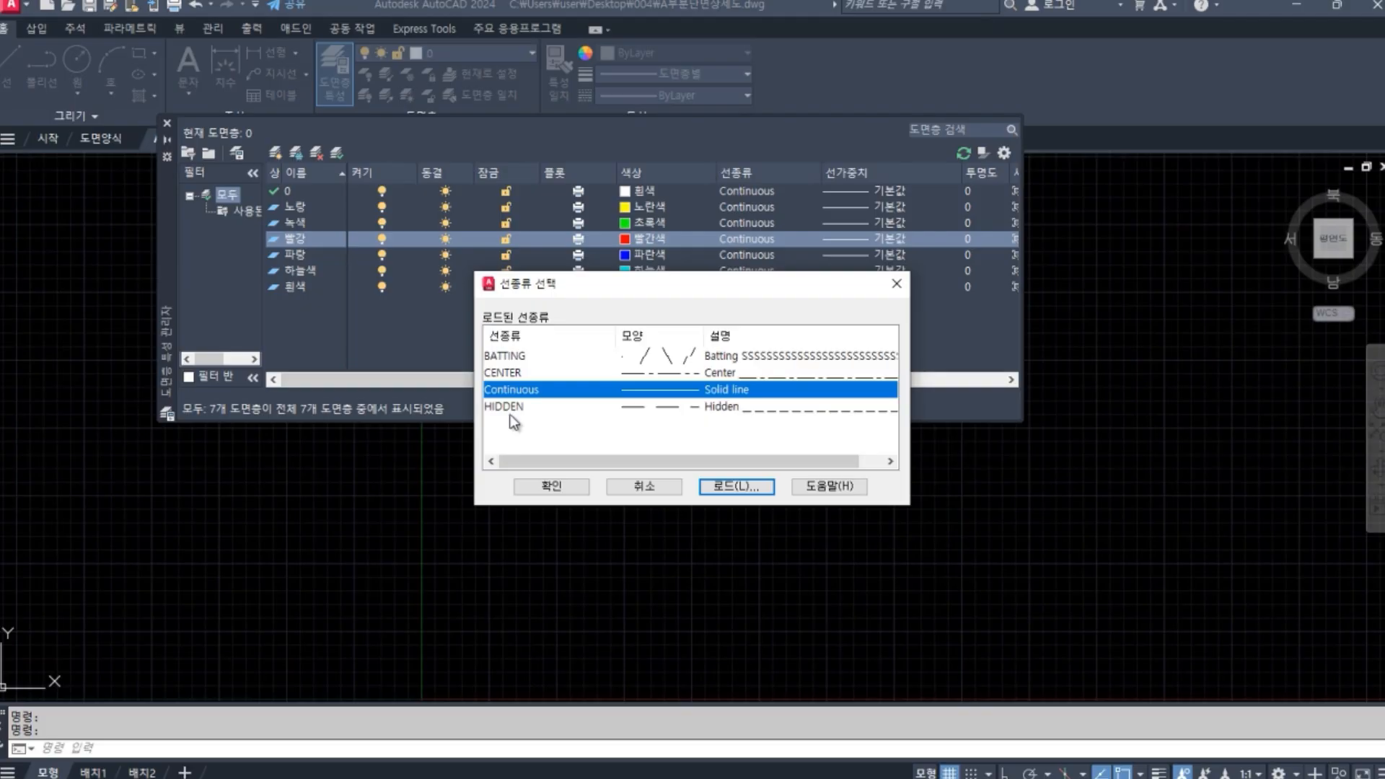
click(506, 373)
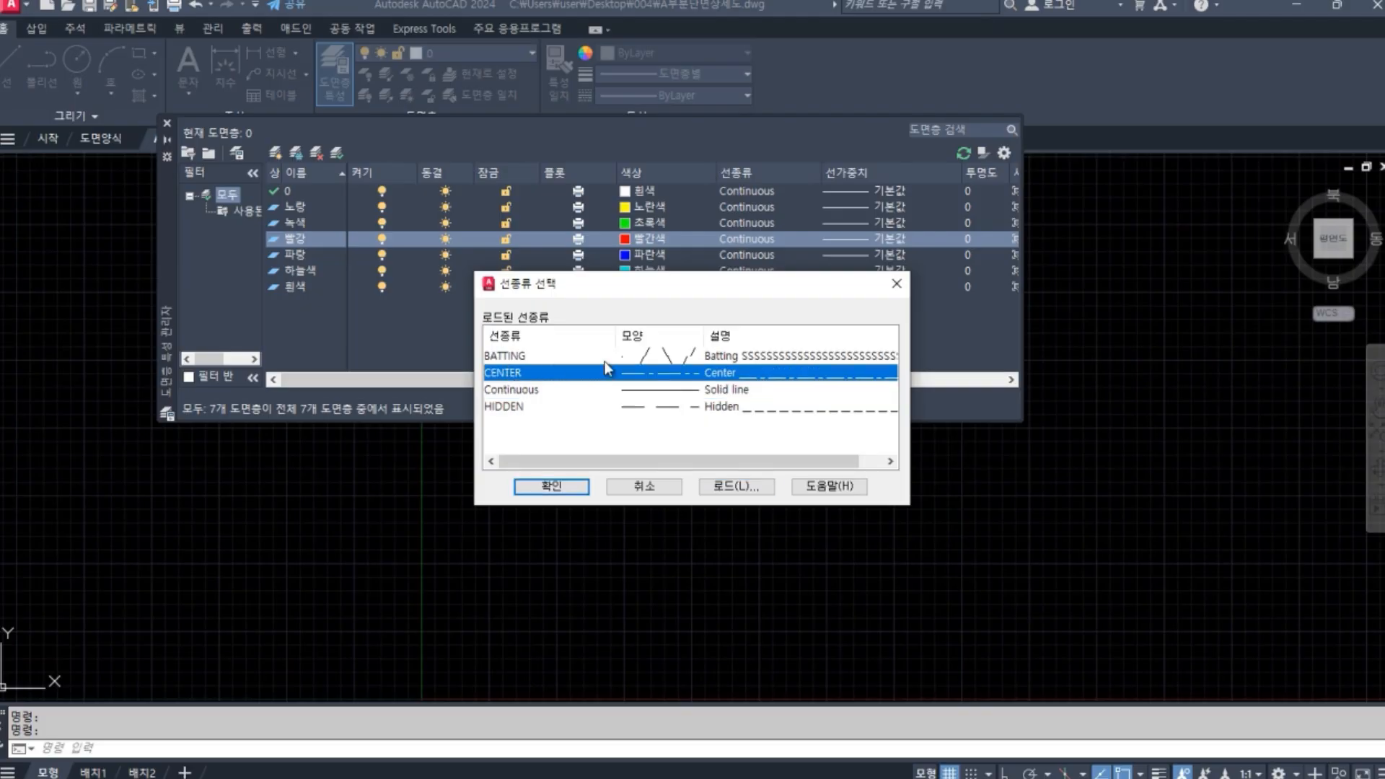
click(567, 485)
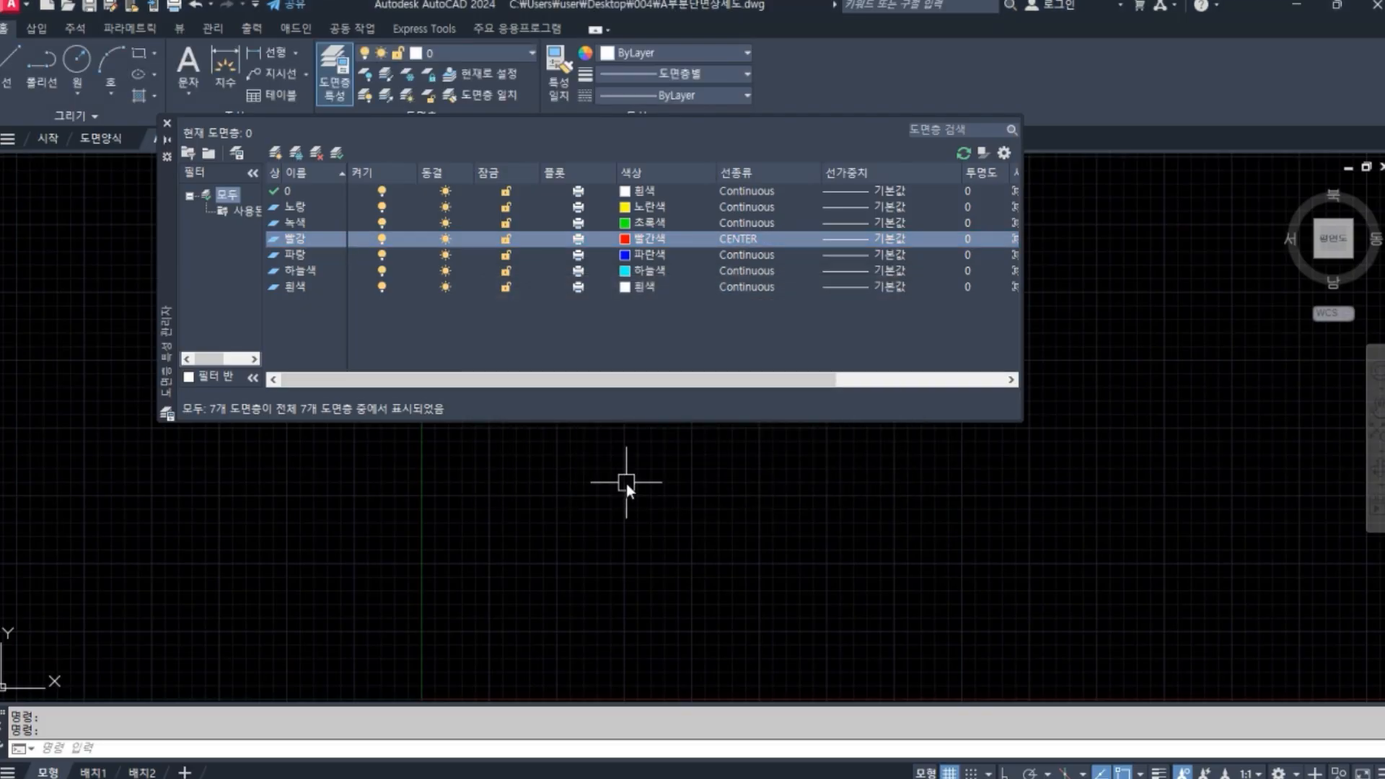
Step: Make 노랑 the current layer and close the layer manager
click(296, 208)
click(337, 153)
click(167, 126)
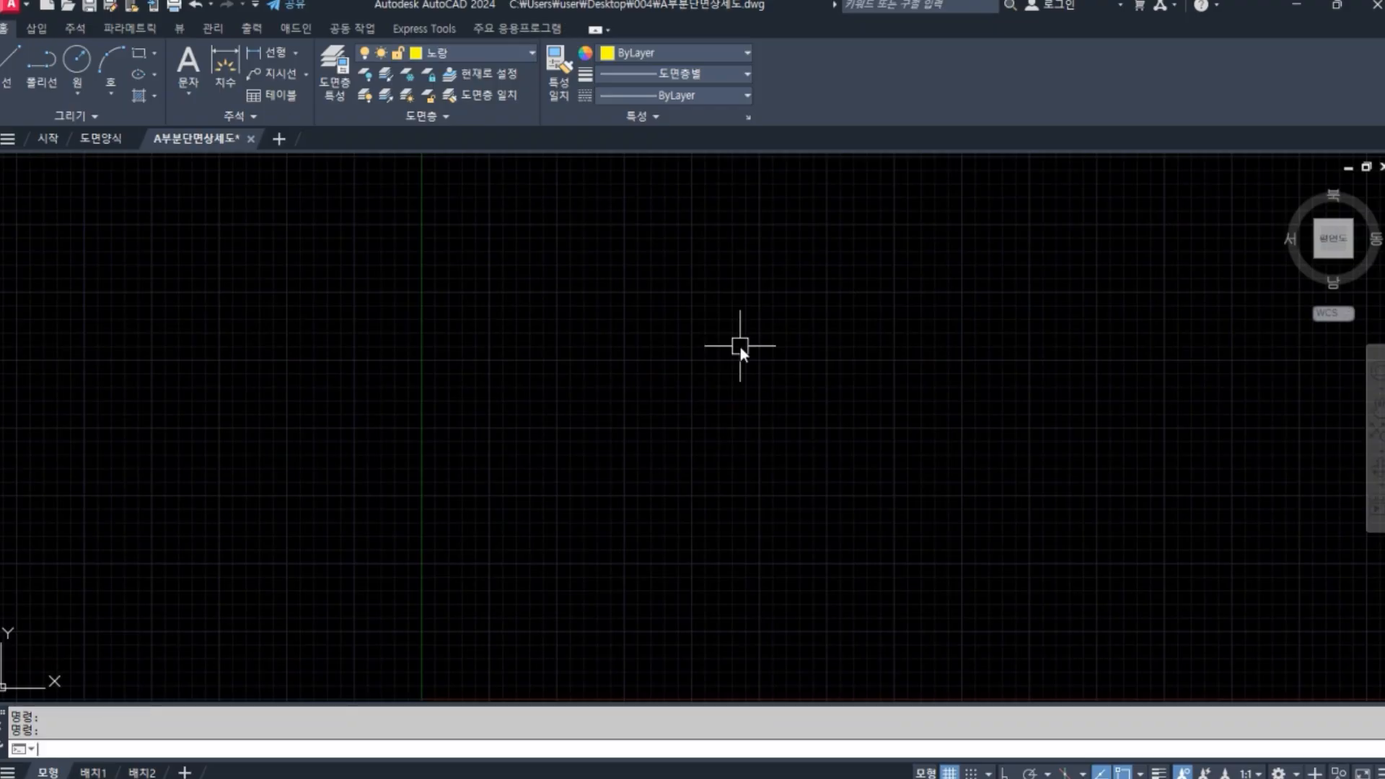
Step: Turn on ortho mode and draw a long horizontal line across the lower part of the drawing
key(Return)
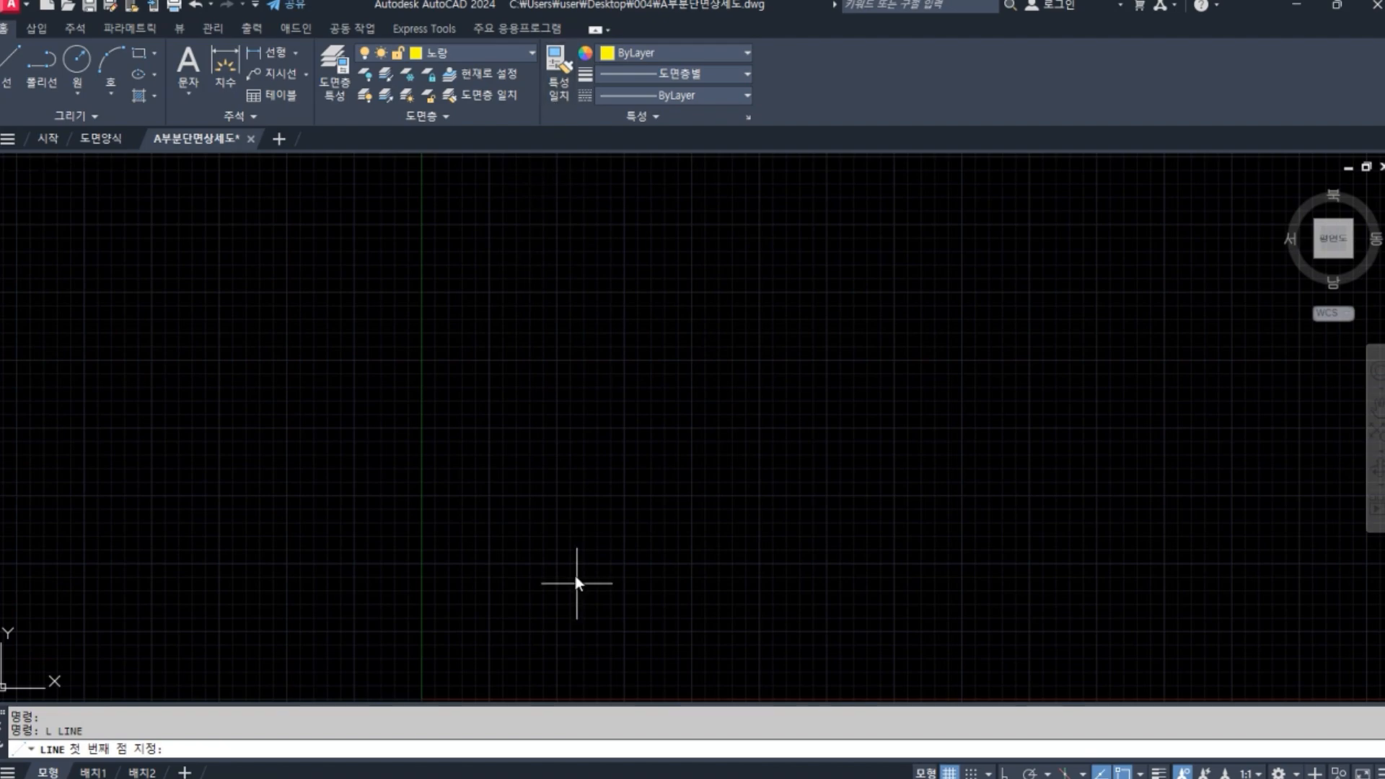
click(400, 516)
key(F8)
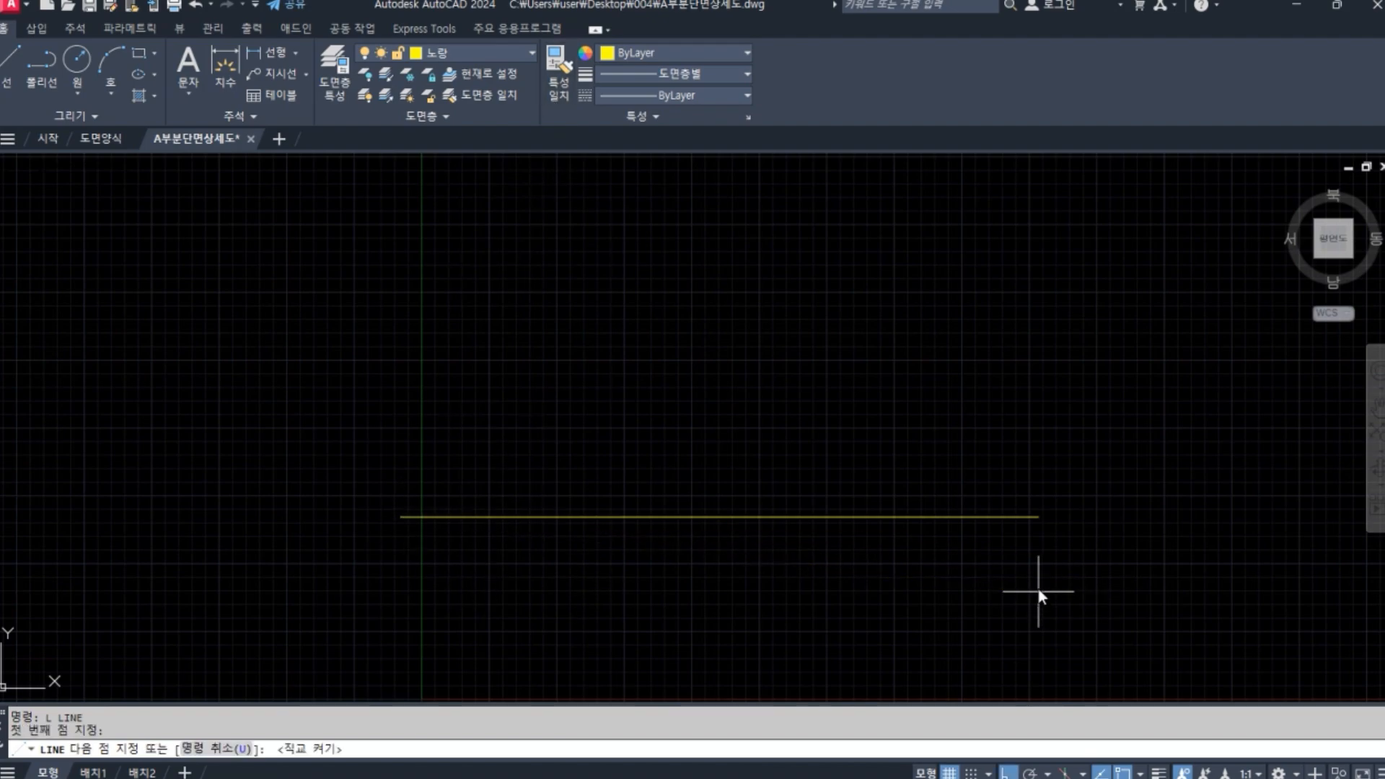
click(1305, 521)
key(Return)
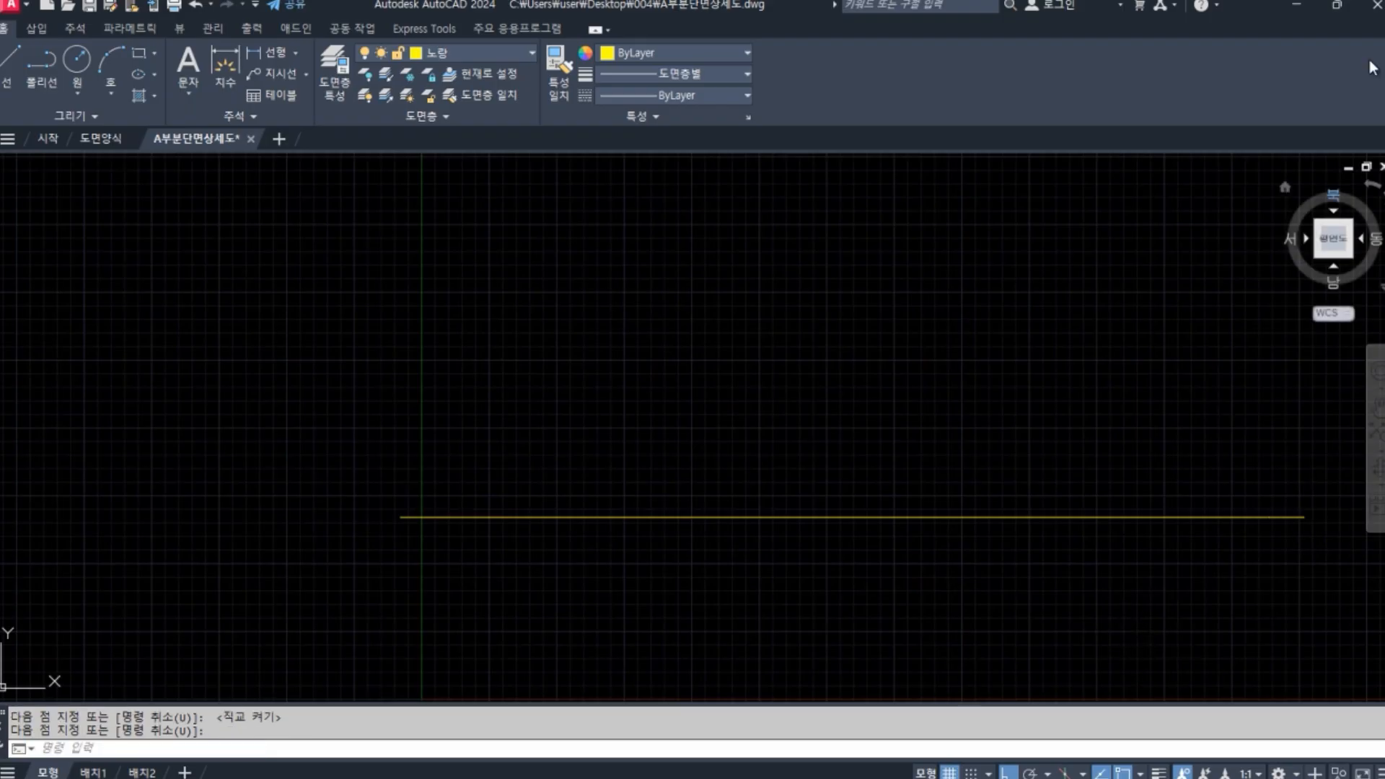
Step: Show the floor plan PDF beside the drawing and examine the exterior wall and its centerline where section line A starts
click(1337, 5)
click(462, 468)
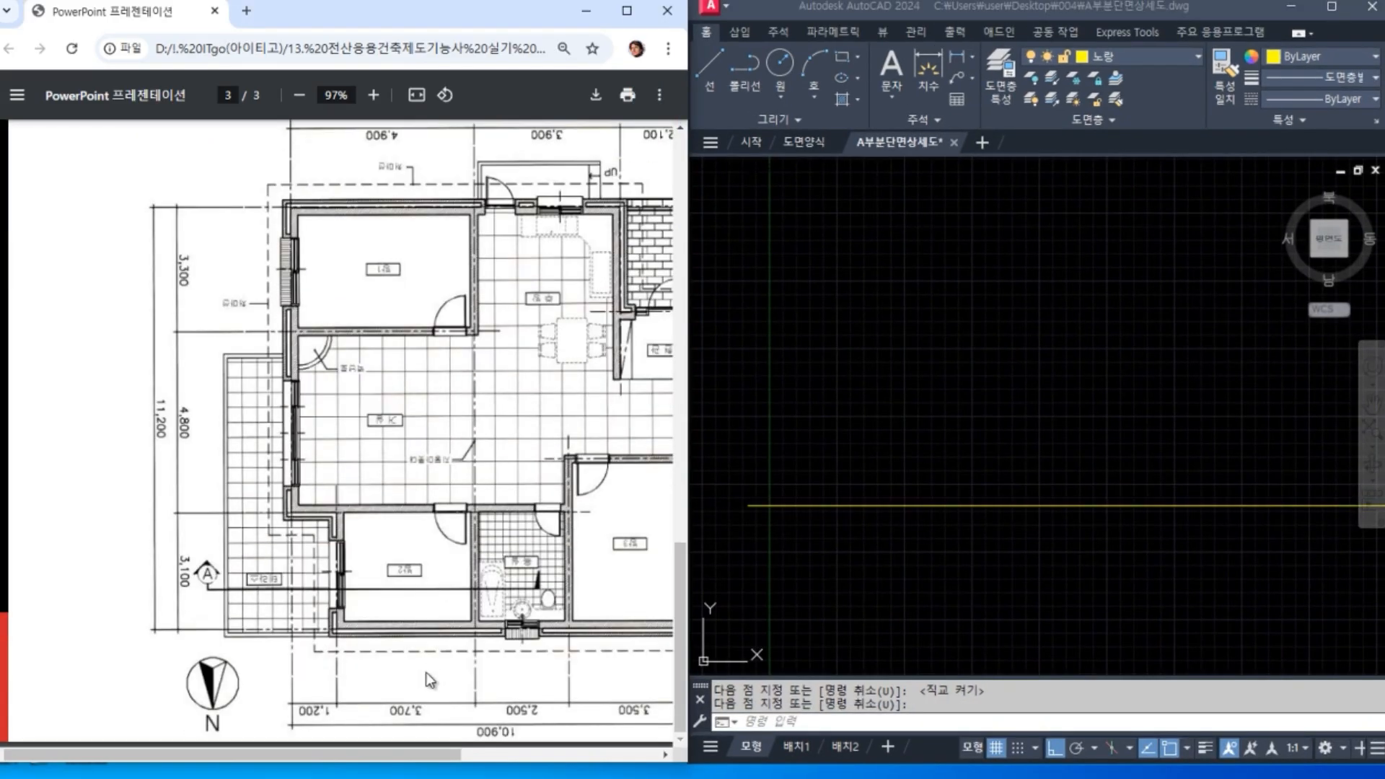
drag(427, 753, 513, 751)
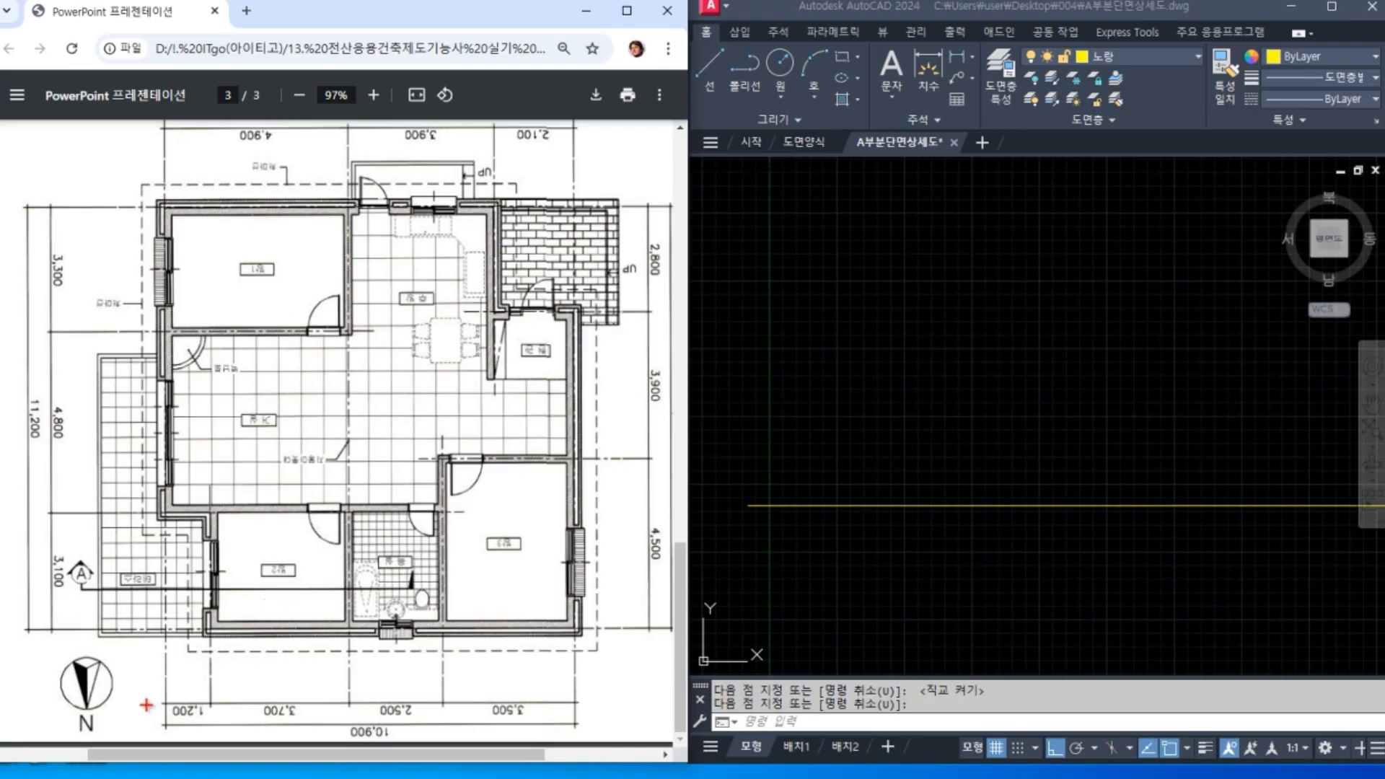
drag(132, 727, 133, 626)
key(e)
drag(223, 639, 200, 503)
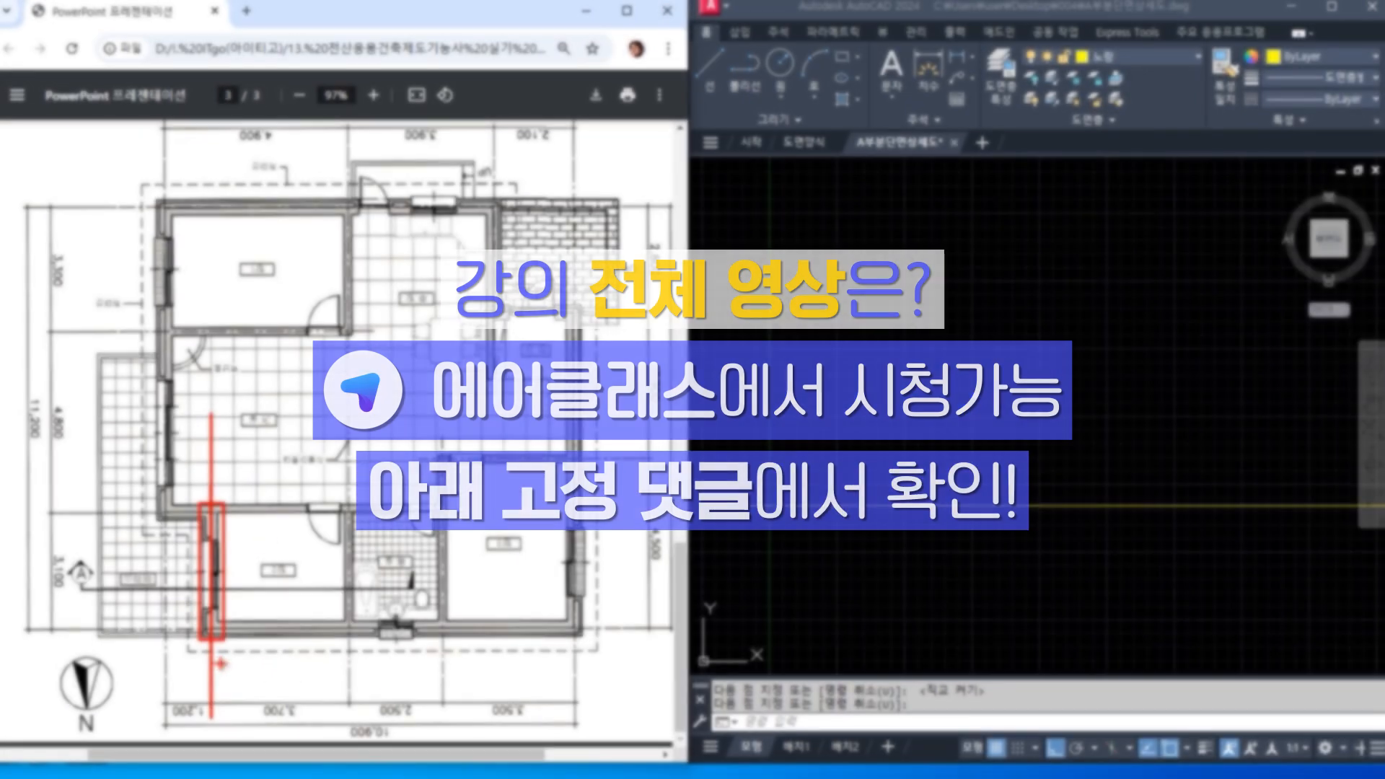
mouse_move(217, 663)
mouse_down()
mouse_move(259, 678)
mouse_move(415, 641)
mouse_up()
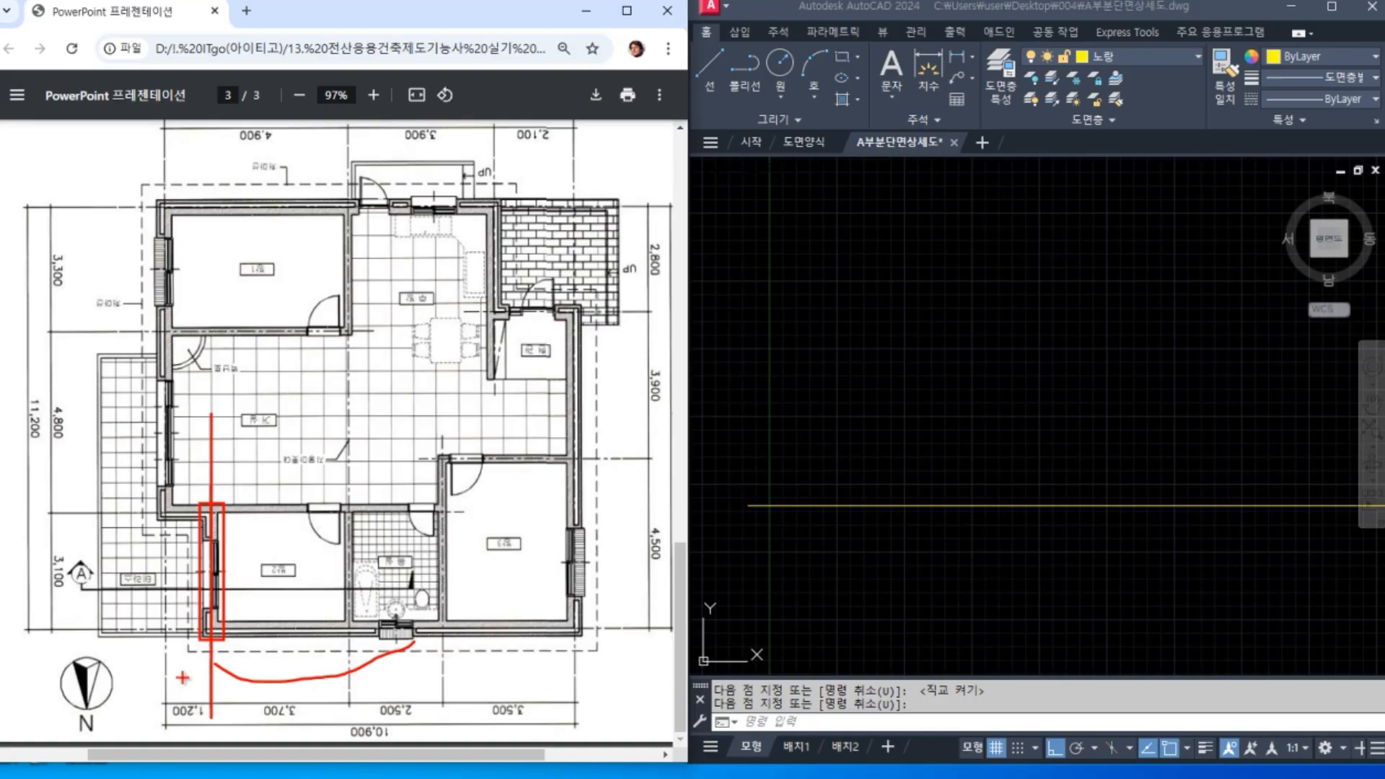
mouse_move(211, 660)
mouse_down()
mouse_move(148, 677)
mouse_move(92, 652)
mouse_up()
key(Escape)
Step: Draw a long vertical line crossing the horizontal line somewhat left of its midpoint
scroll(1104, 577, down, 3)
mouse_move(1103, 577)
middle_down()
mouse_move(928, 564)
mouse_move(967, 560)
middle_up()
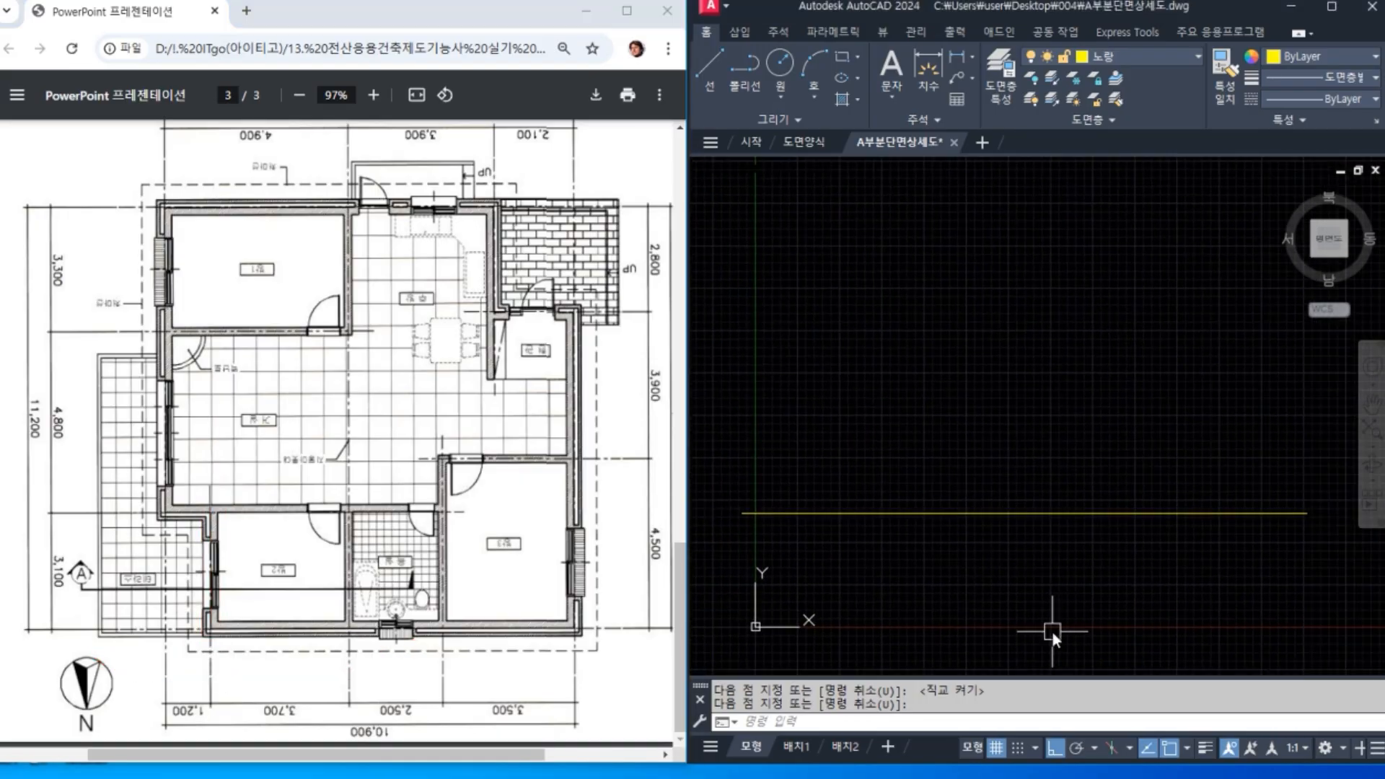
text(l)
key(space)
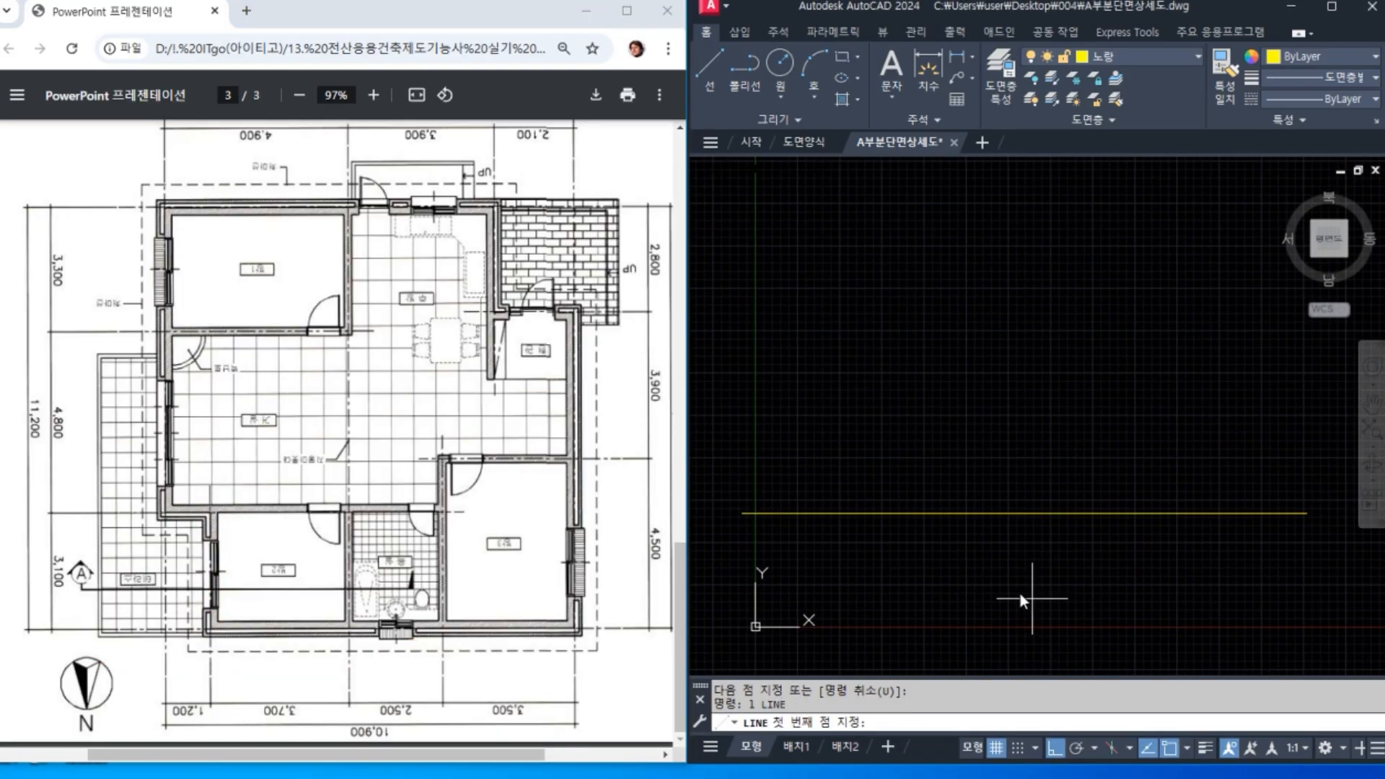
click(973, 595)
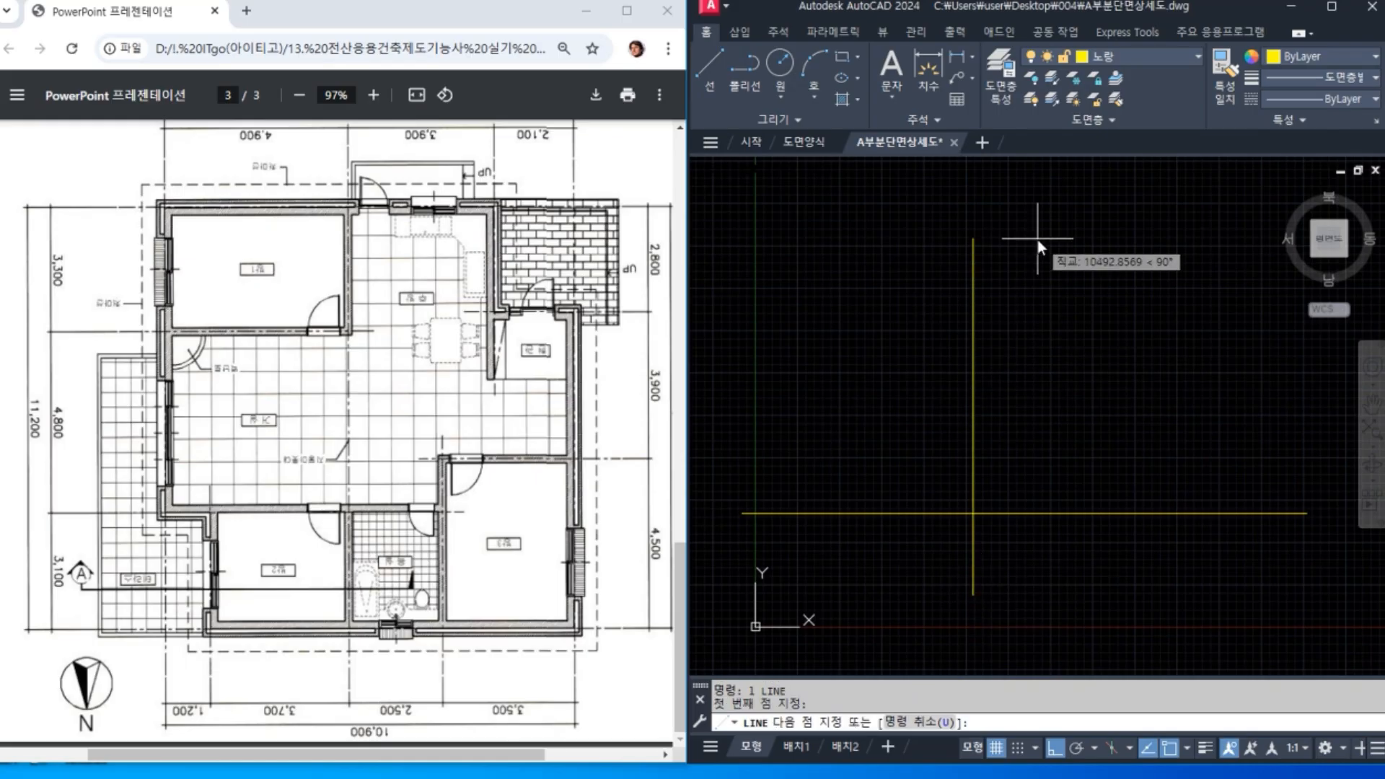
click(993, 187)
key(Return)
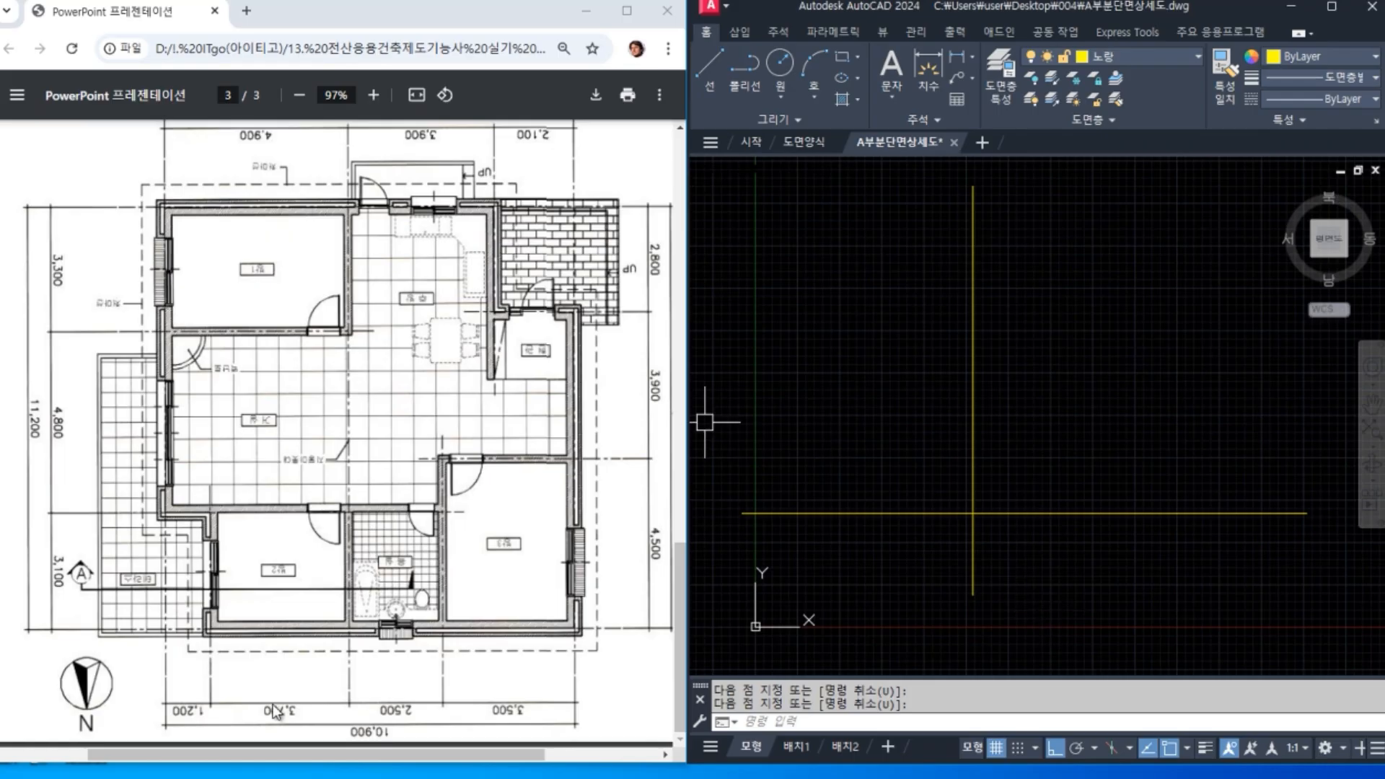
Step: Examine in the floor plan how the centerlines run through the exterior walls at the corner of room 방3
click(525, 665)
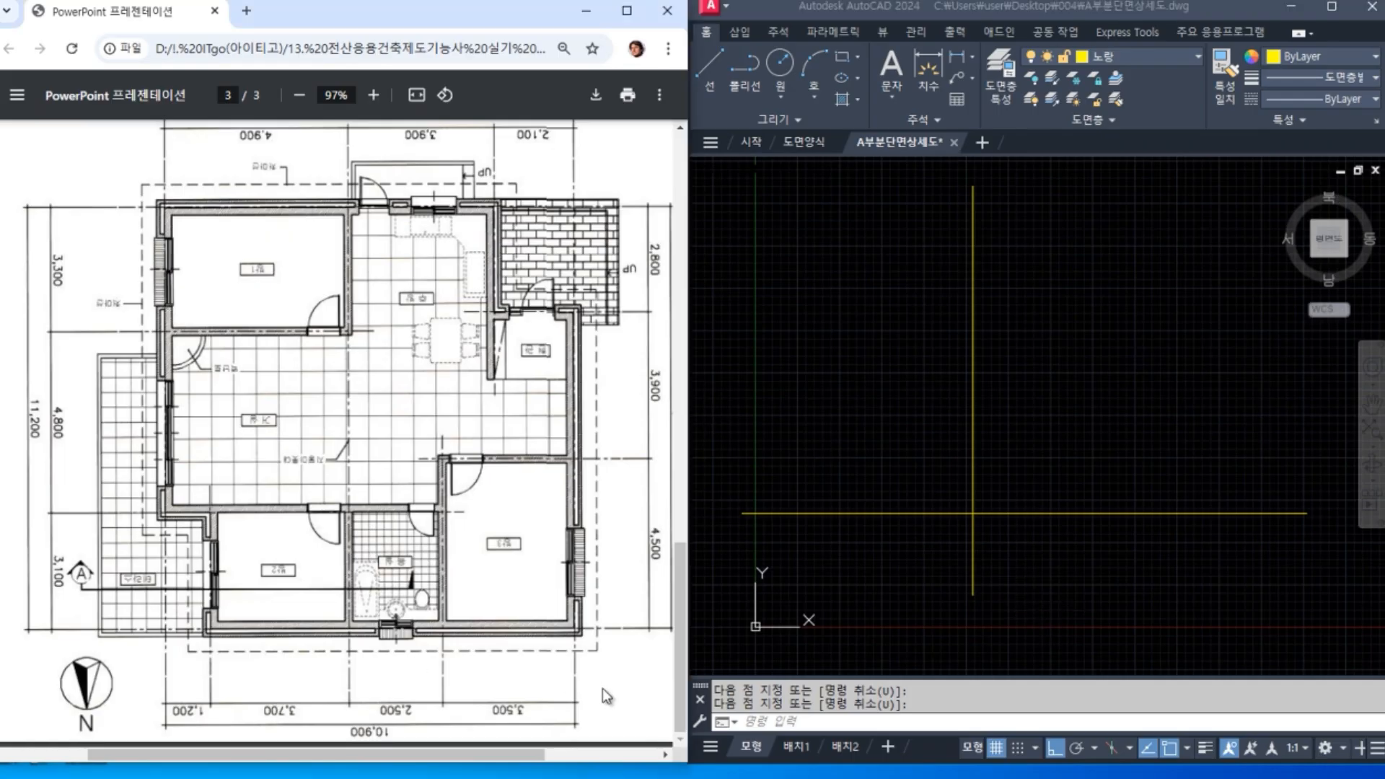
ctrl+scroll(603, 688, up, 3)
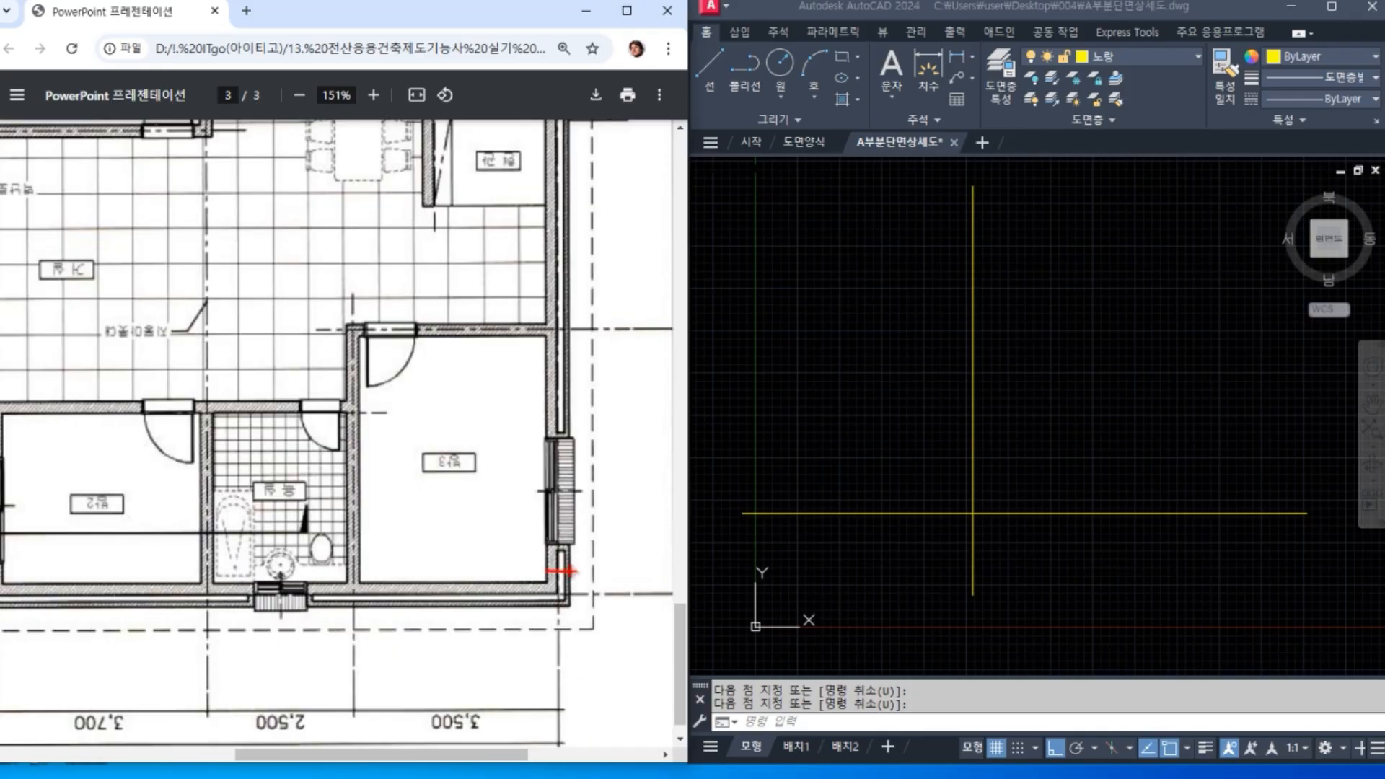
drag(558, 540, 558, 682)
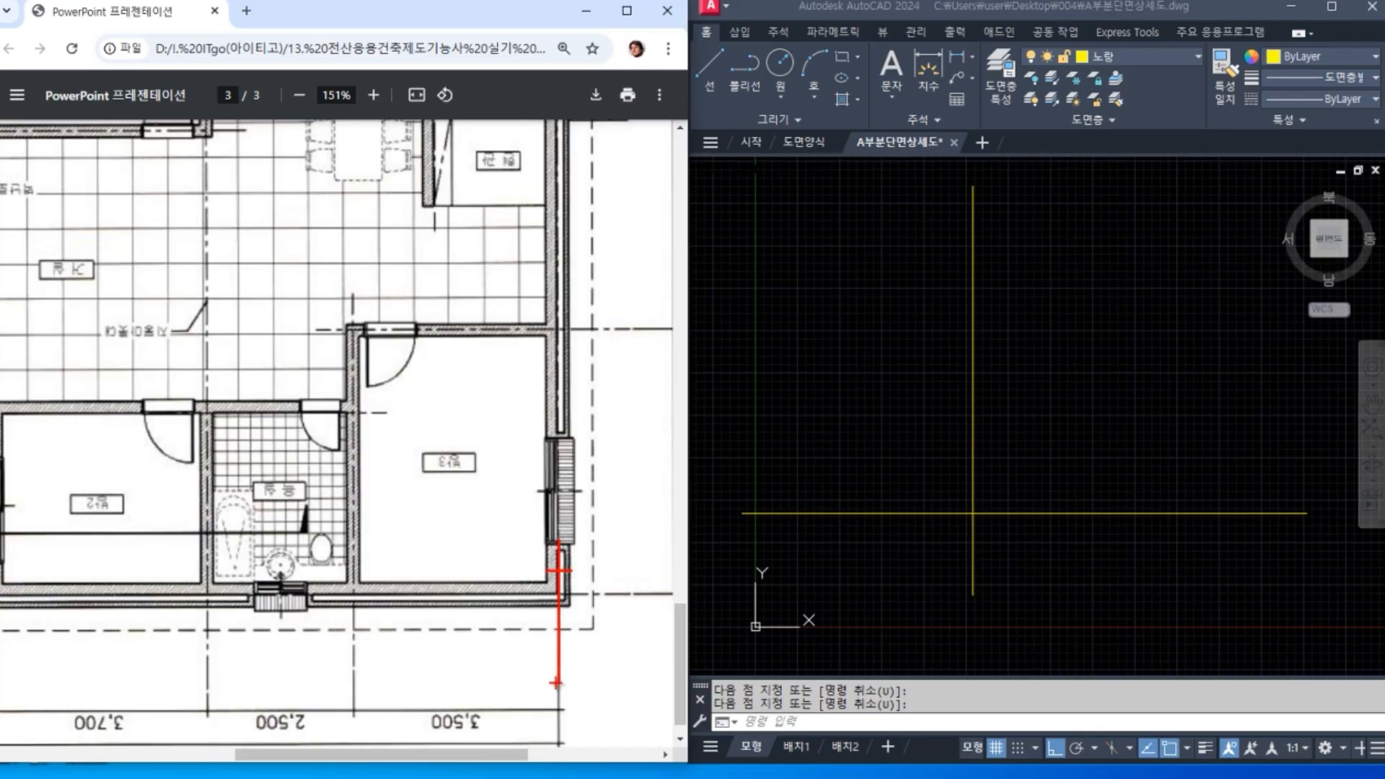
drag(505, 594, 657, 594)
key(Escape)
click(416, 96)
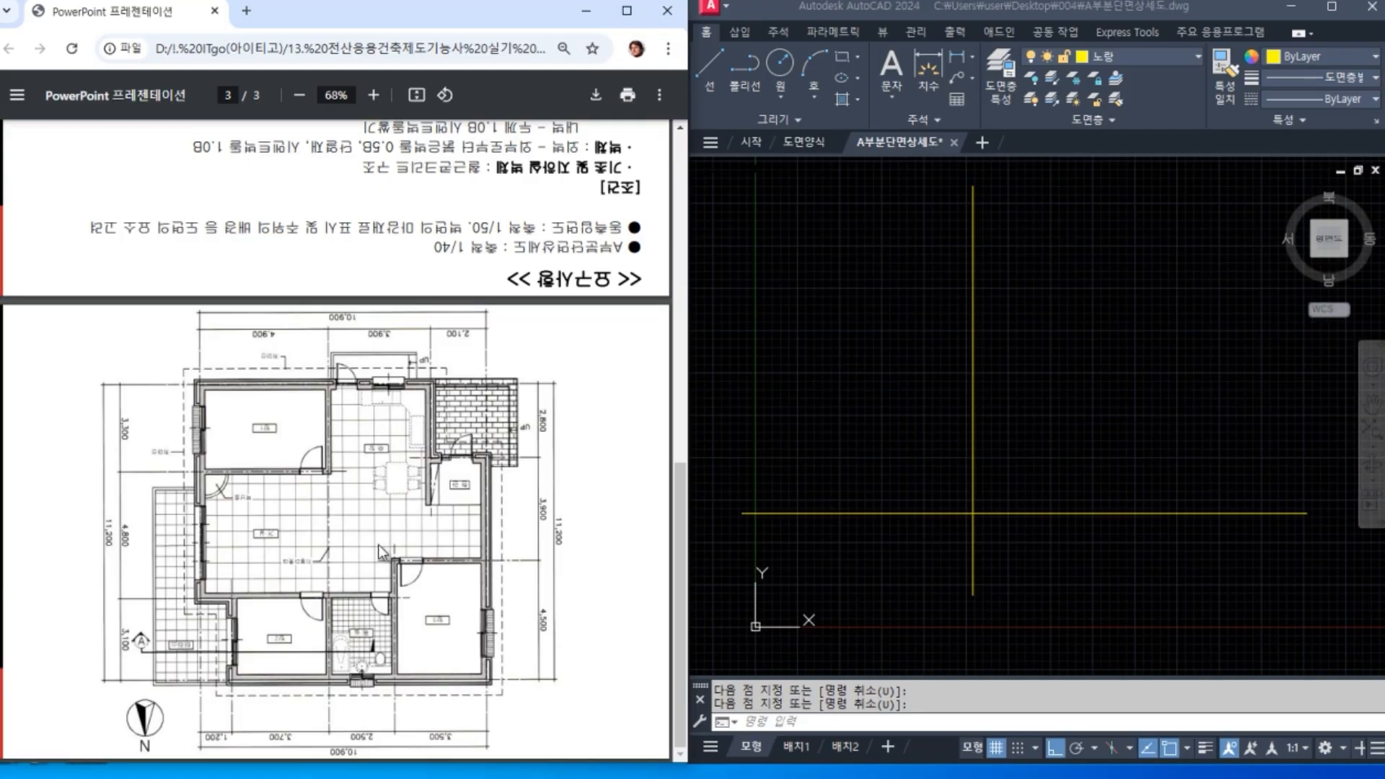
ctrl+scroll(378, 544, up, 3)
scroll(460, 534, down, 2)
scroll(433, 587, down, 1)
Step: Offset the vertical line 190 to the left
click(1110, 494)
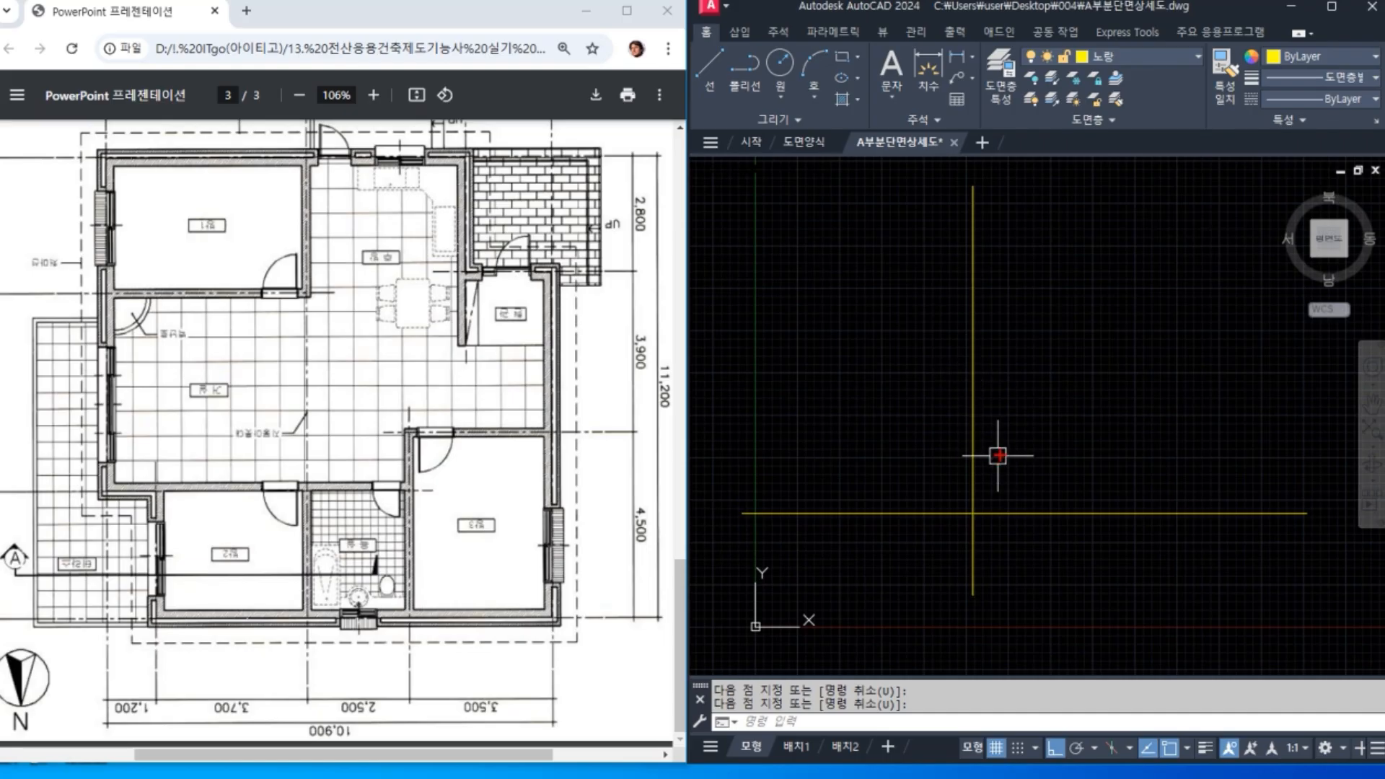
drag(1004, 442, 929, 441)
middle_drag(1043, 534, 1020, 531)
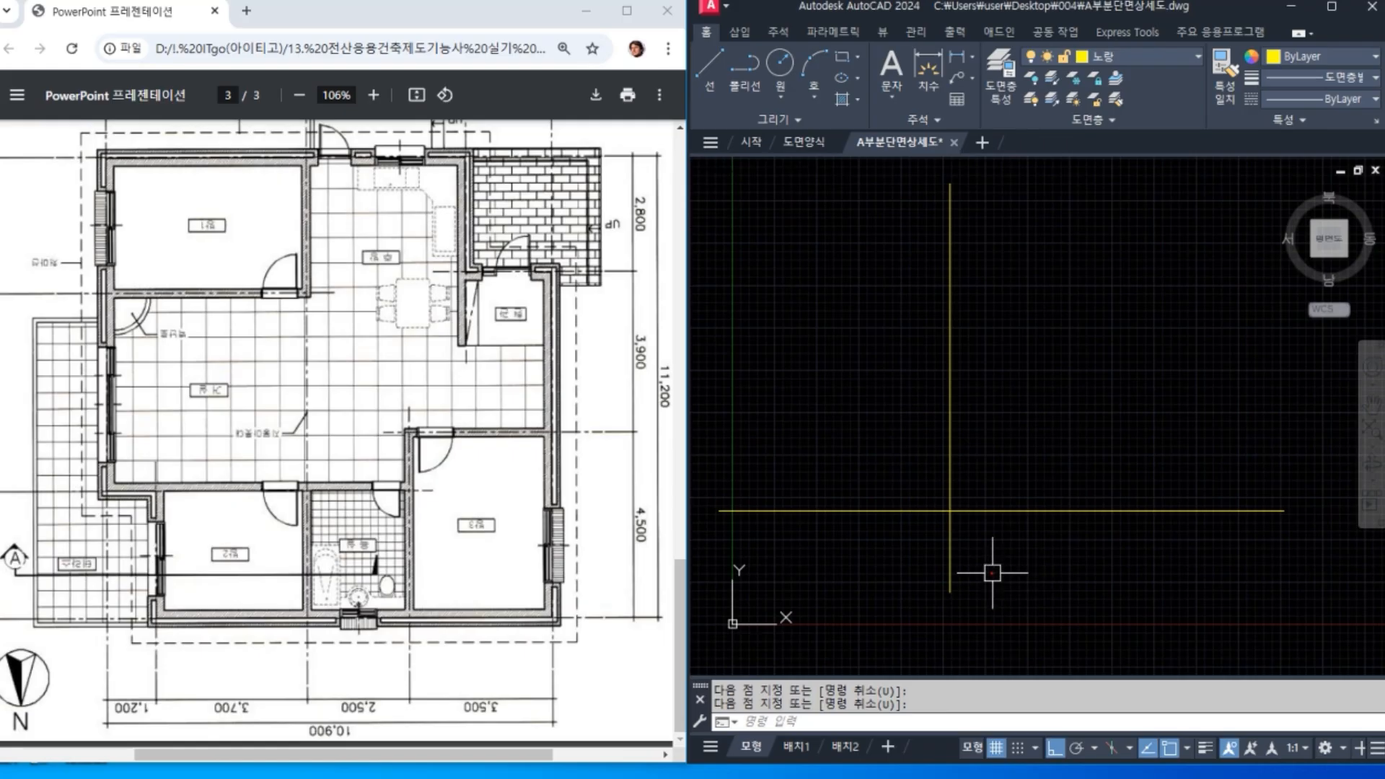
key(Return)
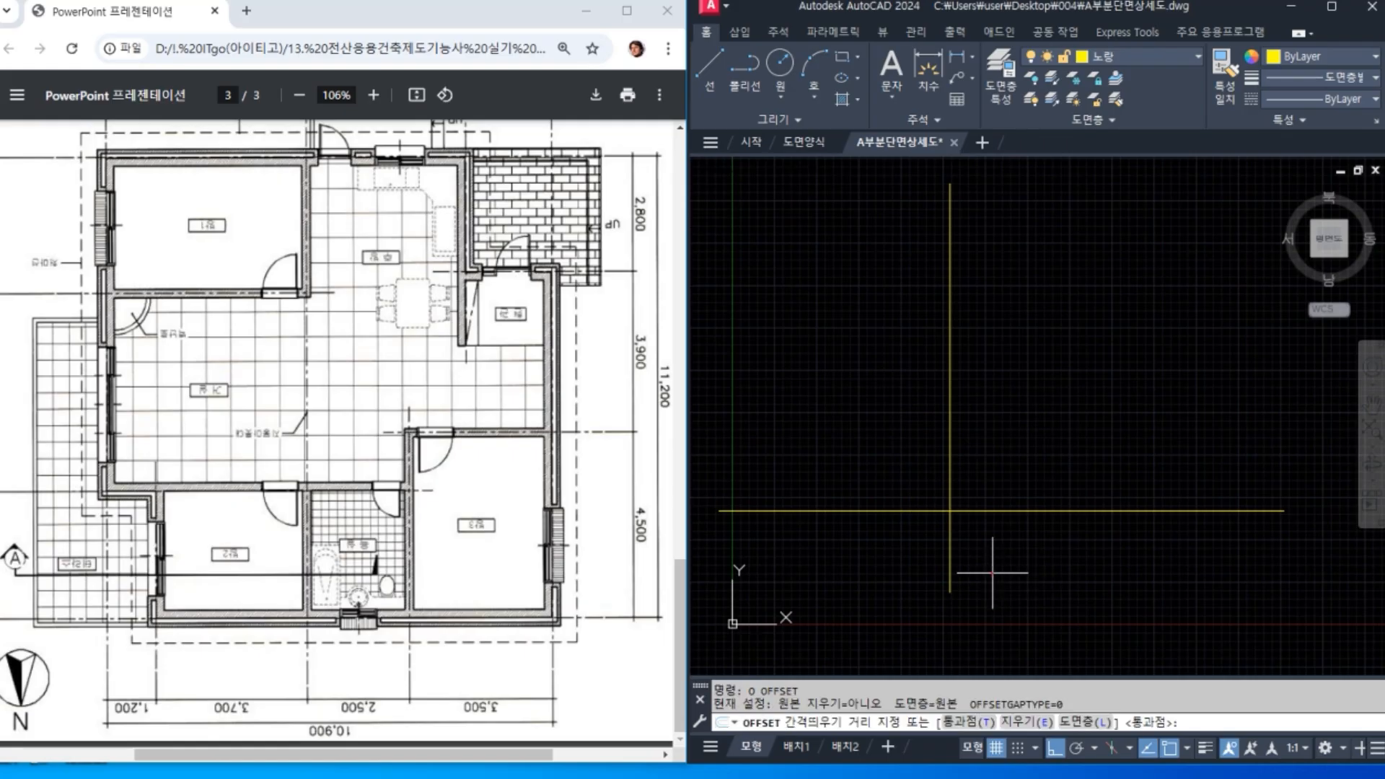
key(Return)
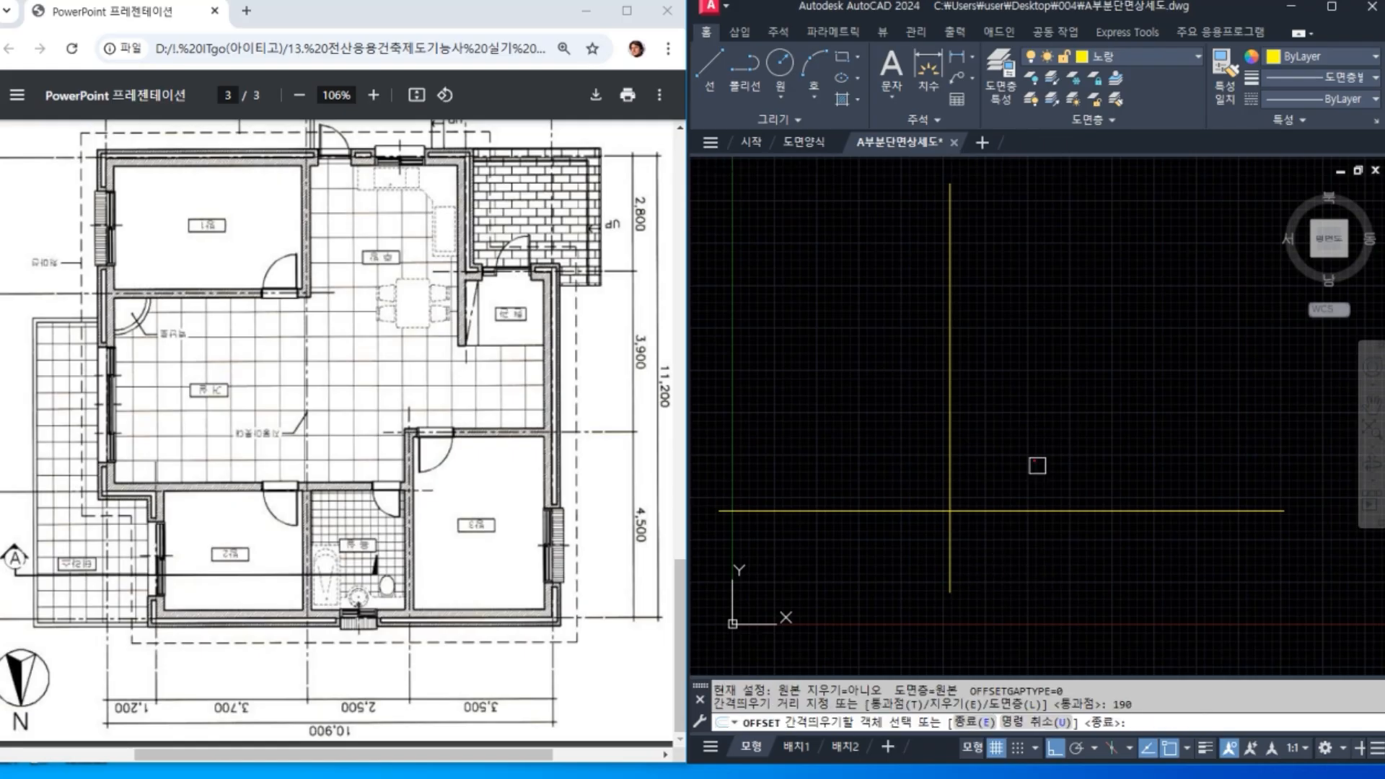
click(949, 397)
click(872, 417)
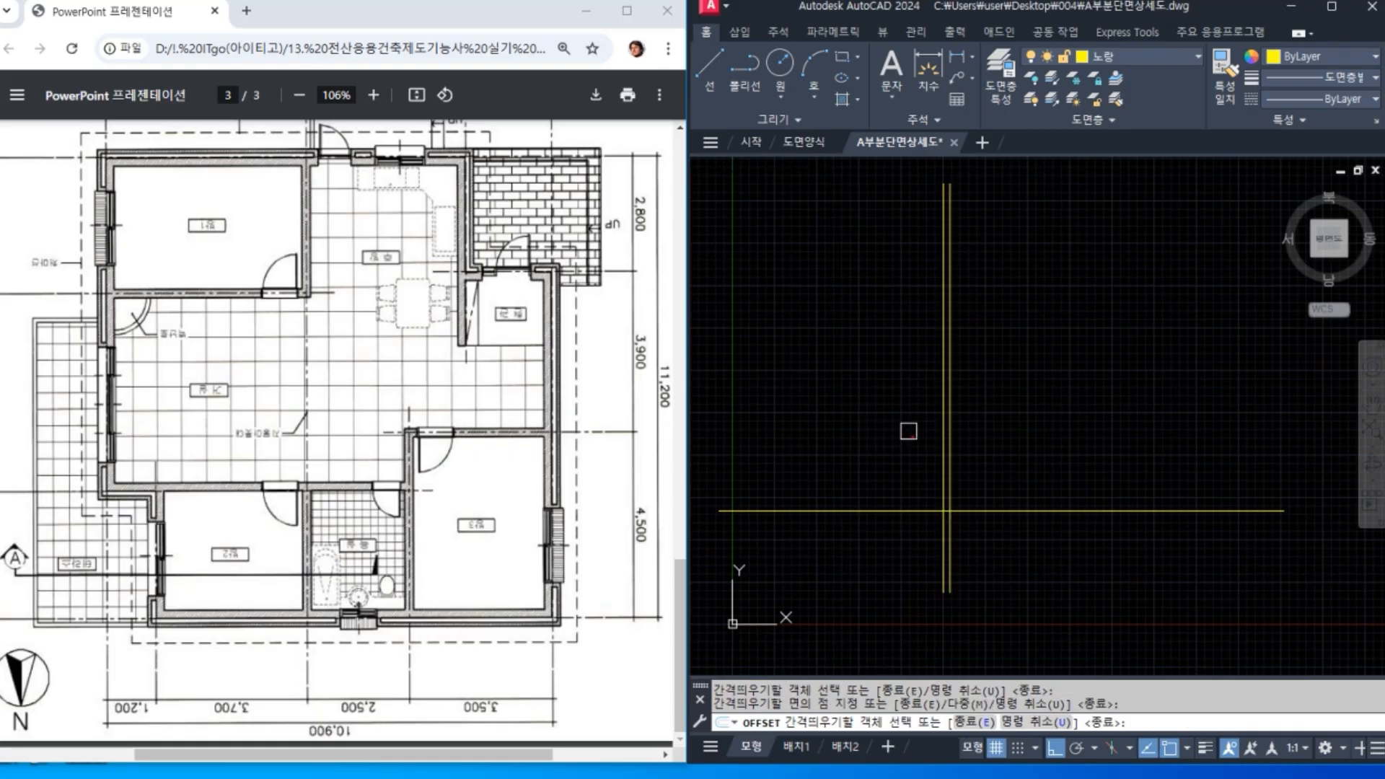
key(Return)
Step: Offset the leftmost vertical line 120 to the left
key(Return)
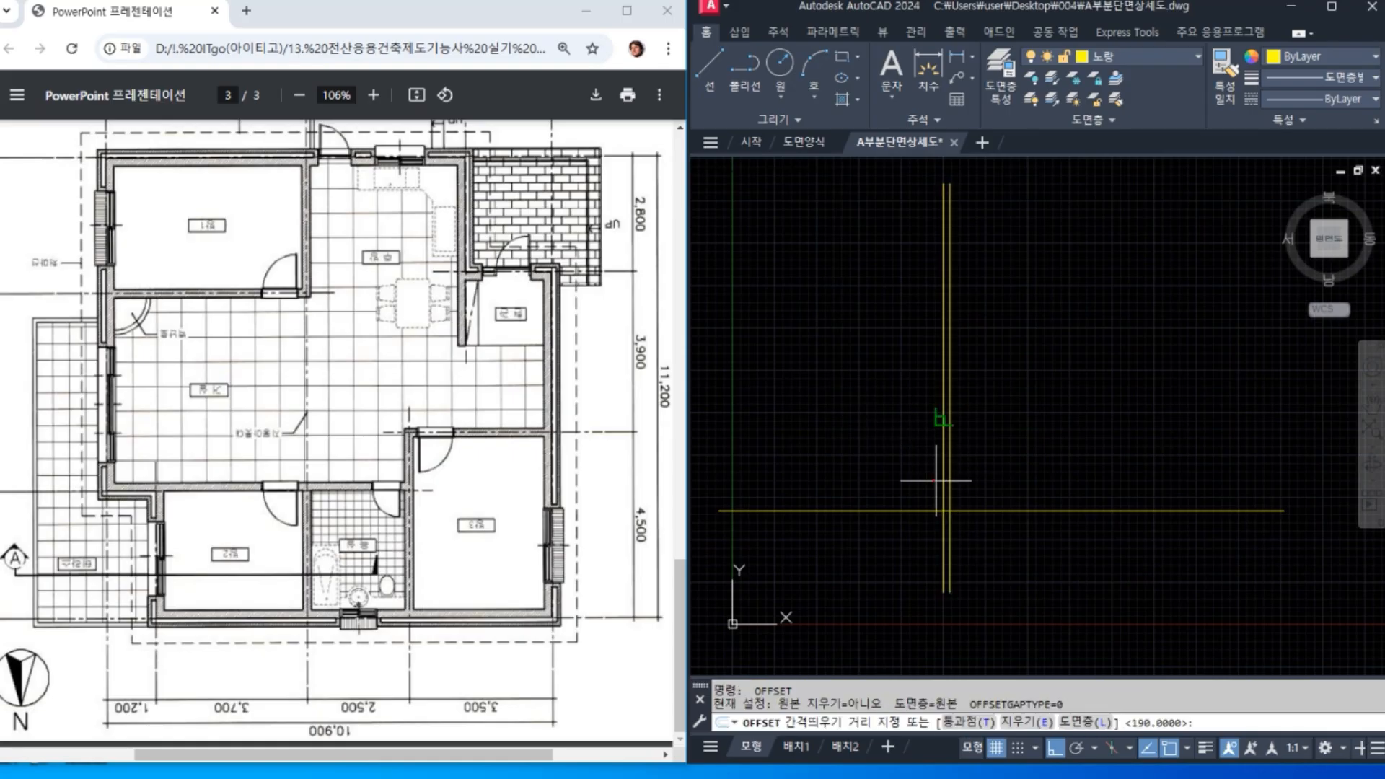
scroll(981, 476, up, 3)
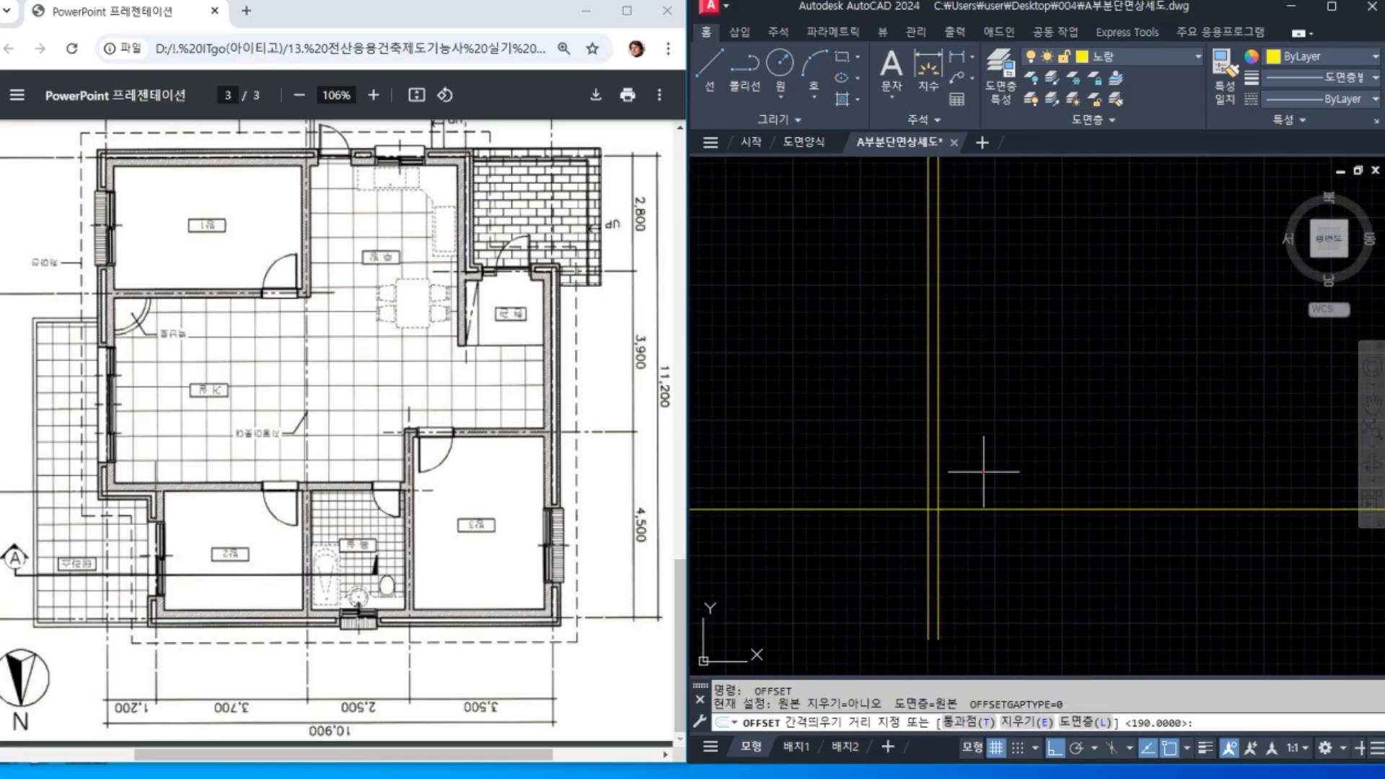
text(120)
key(Return)
click(930, 480)
click(858, 469)
key(Return)
Step: Offset the newest, leftmost vertical line another 90 to the left to complete the wall layers
key(Return)
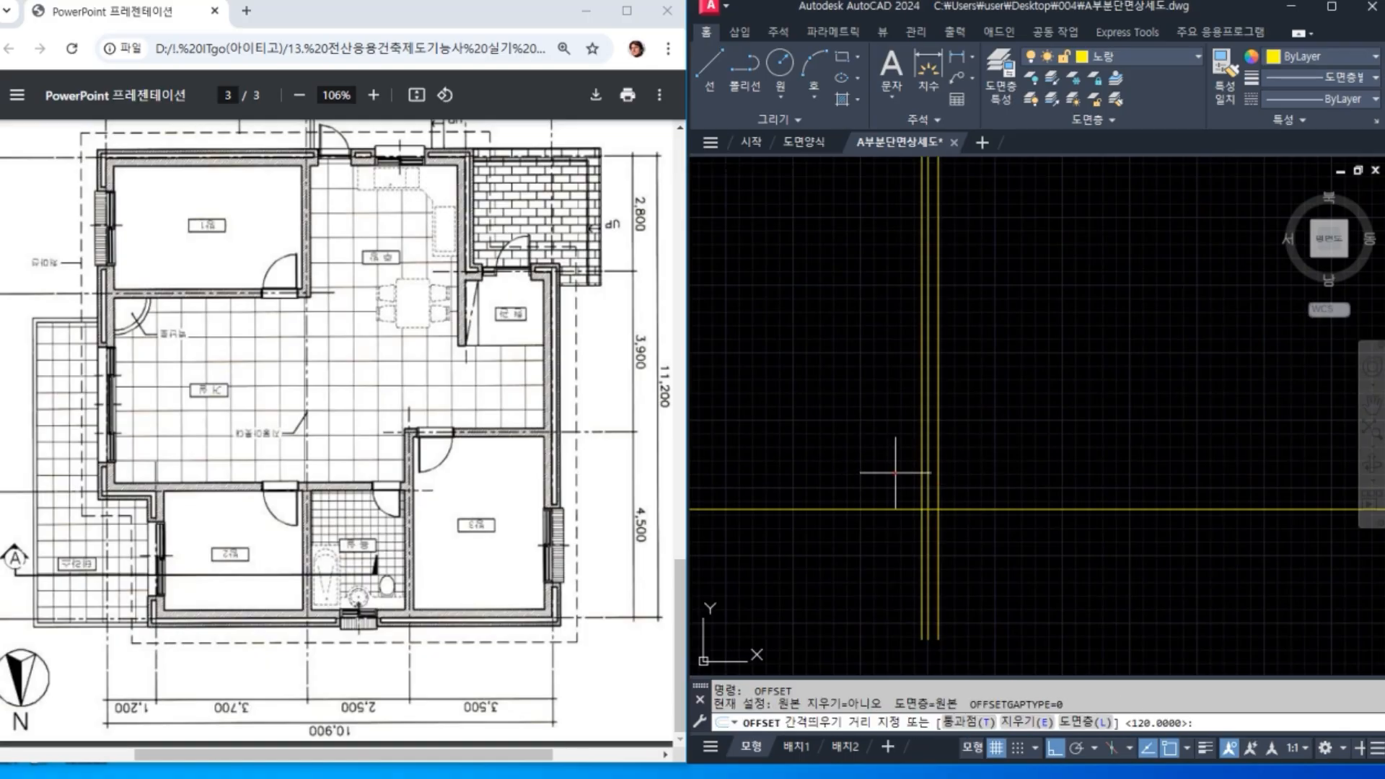
text(90)
key(Return)
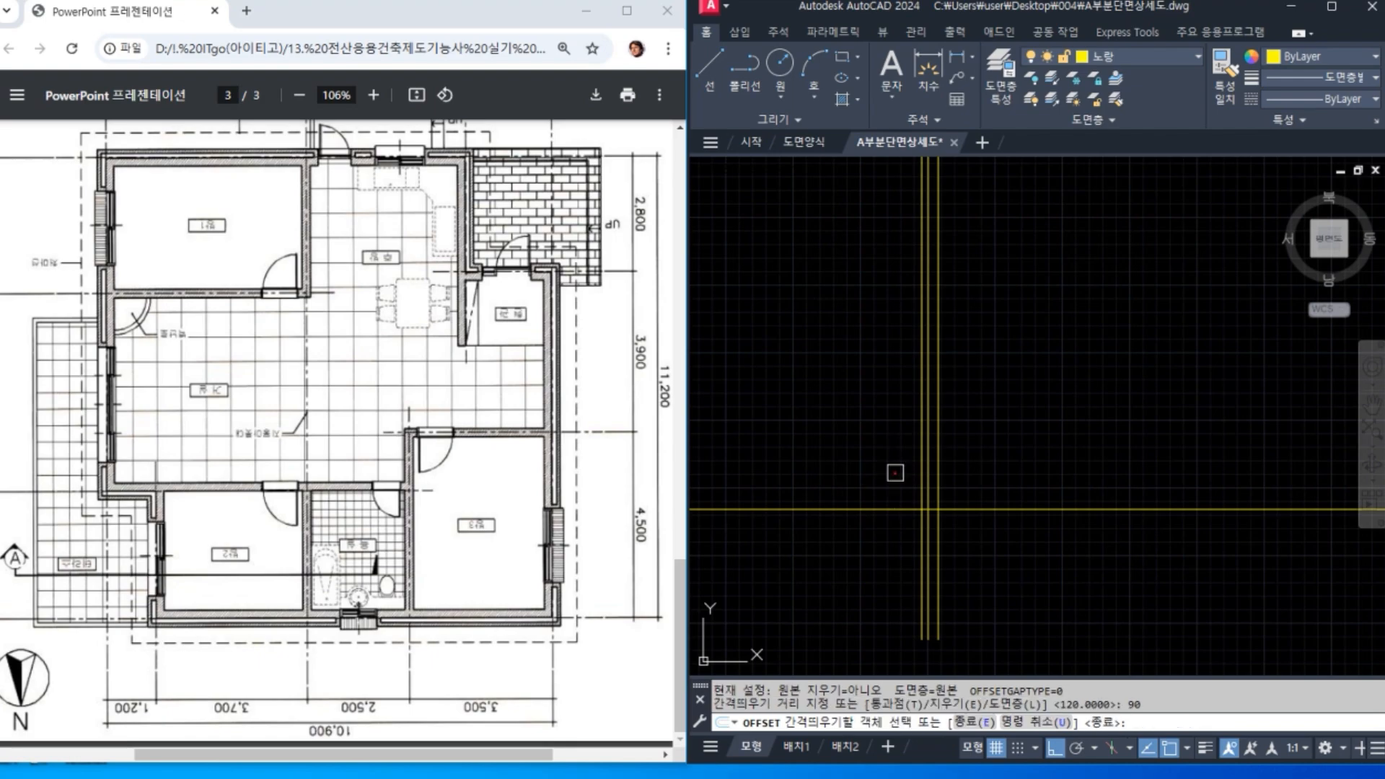
click(924, 426)
click(850, 430)
key(Return)
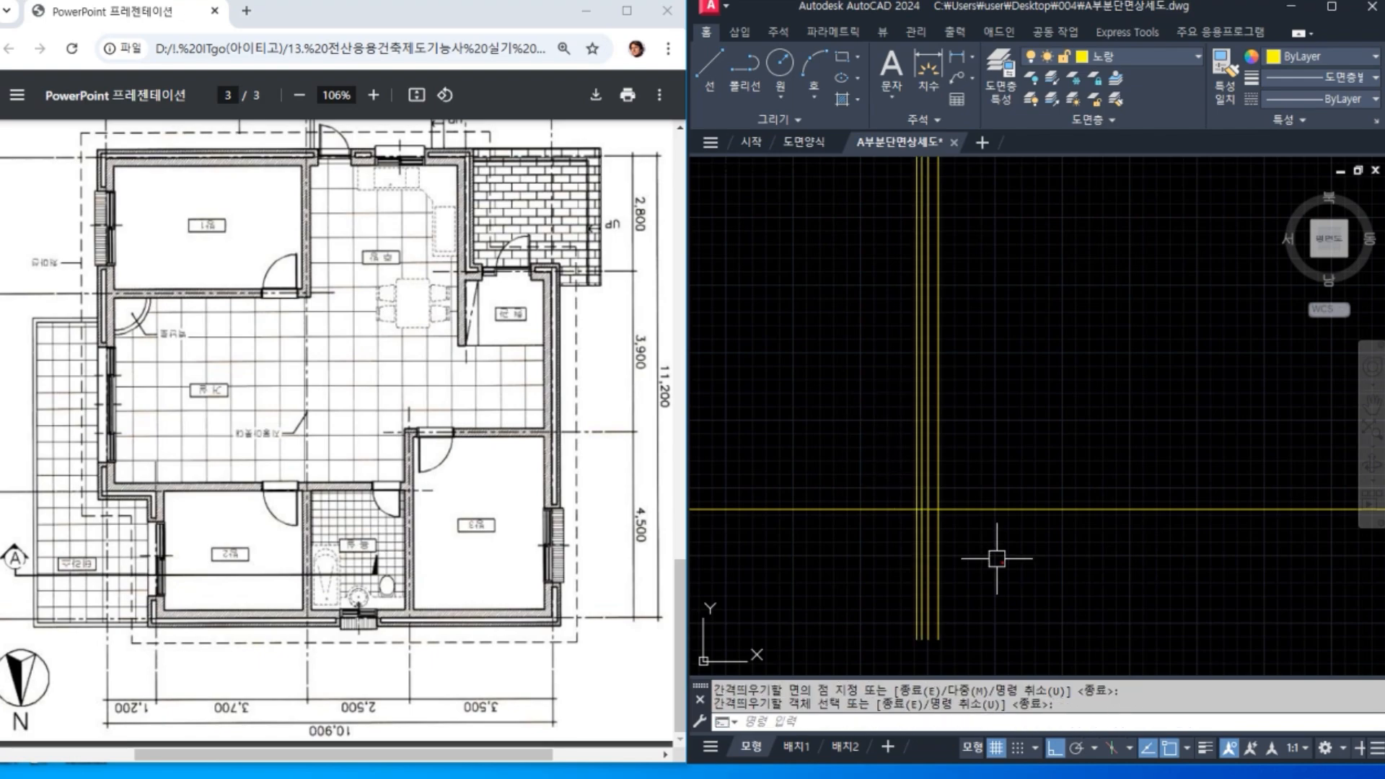
middle_drag(1015, 580, 1019, 508)
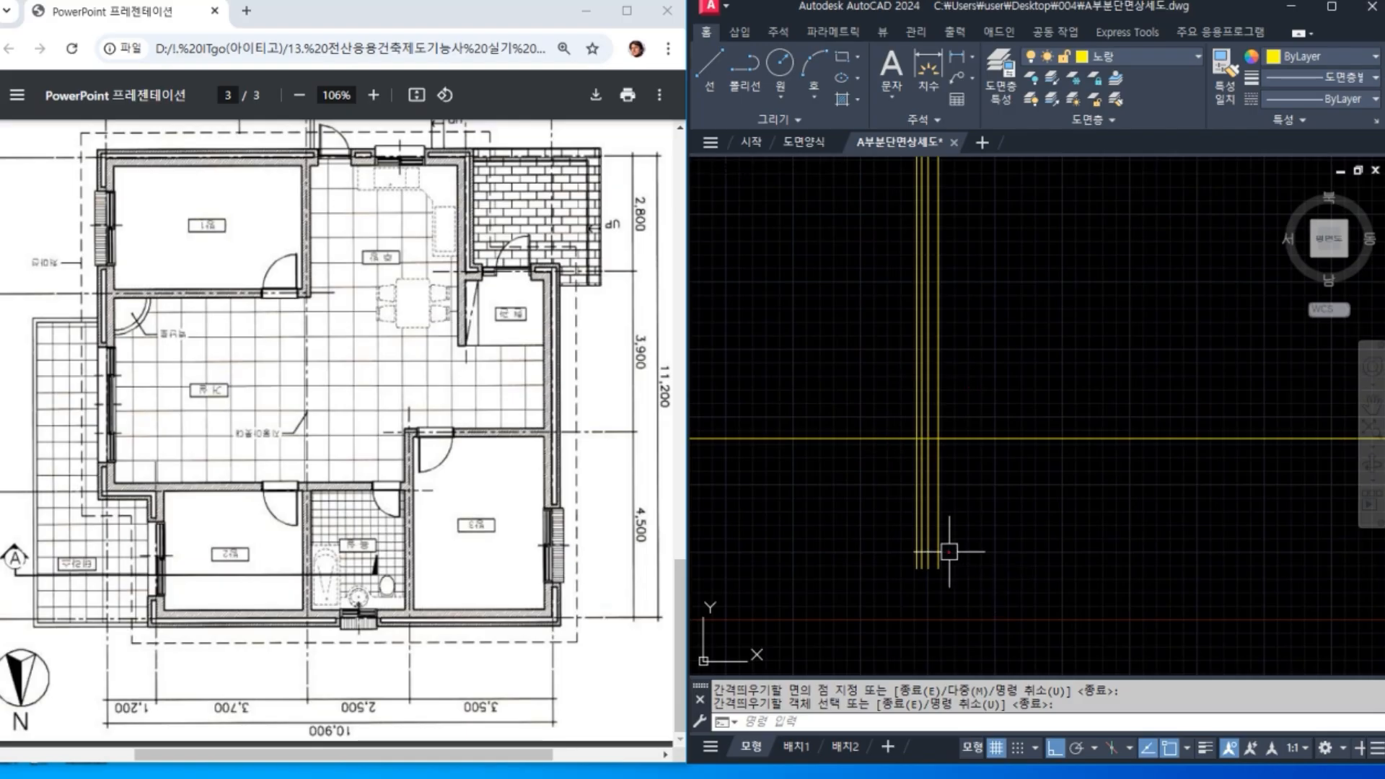
Step: Turn off the grid display and offset the horizontal ground line 700 downward
key(F7)
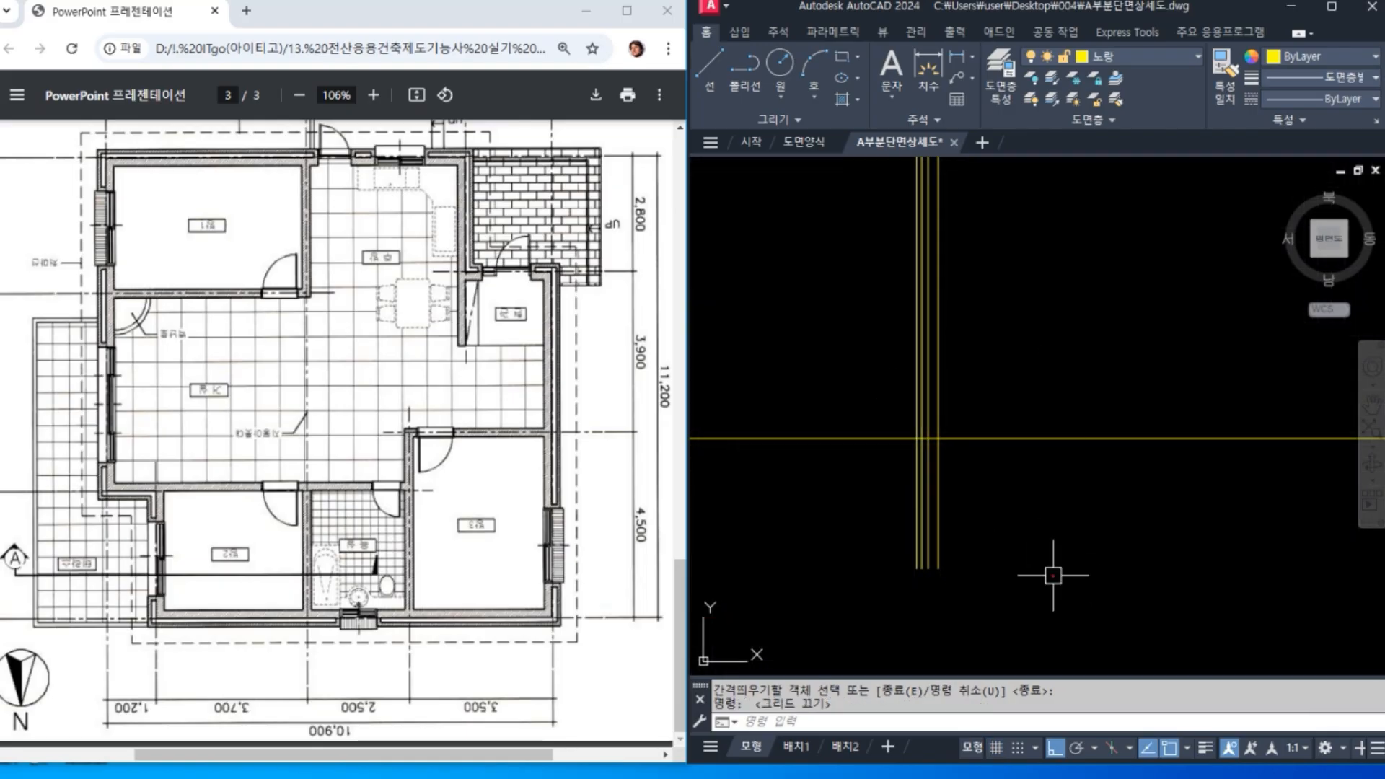
middle_drag(1051, 531, 1033, 474)
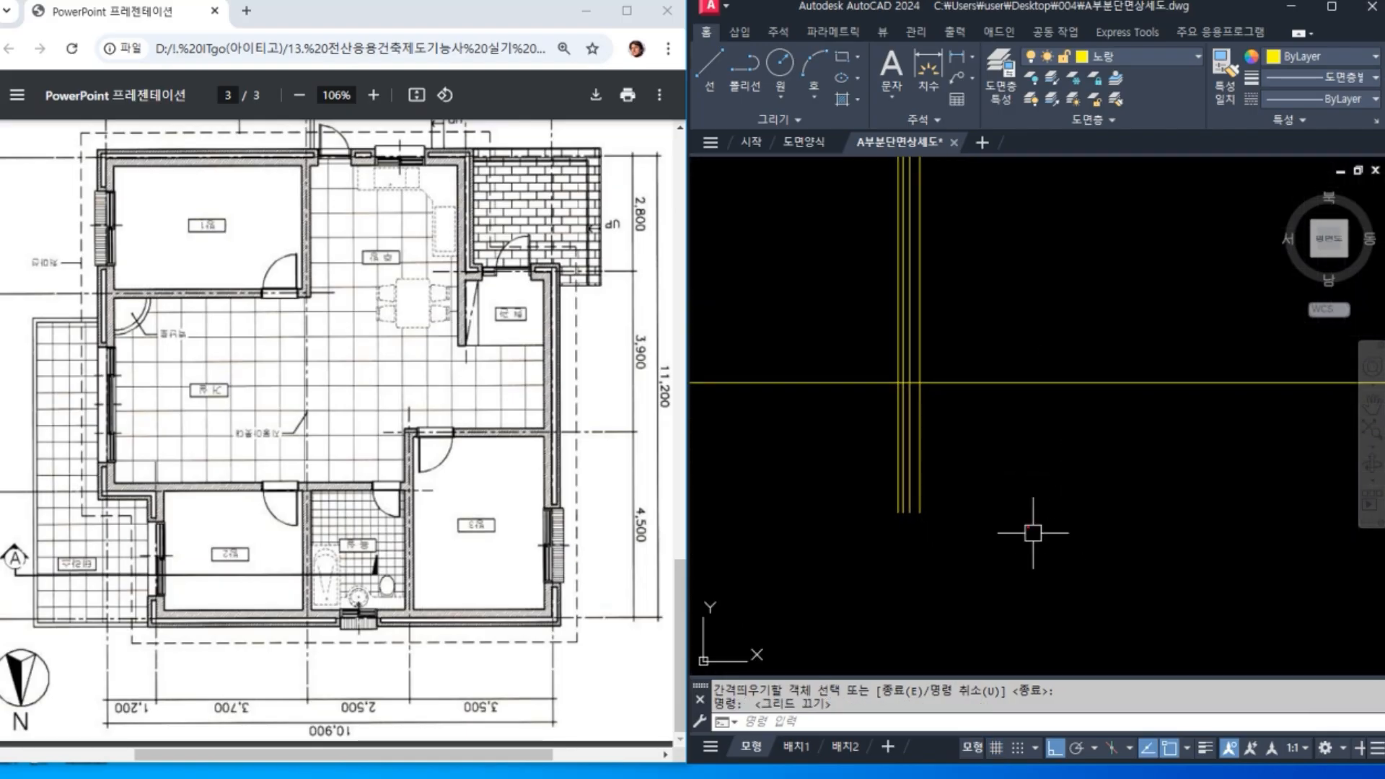
text(o)
key(Return)
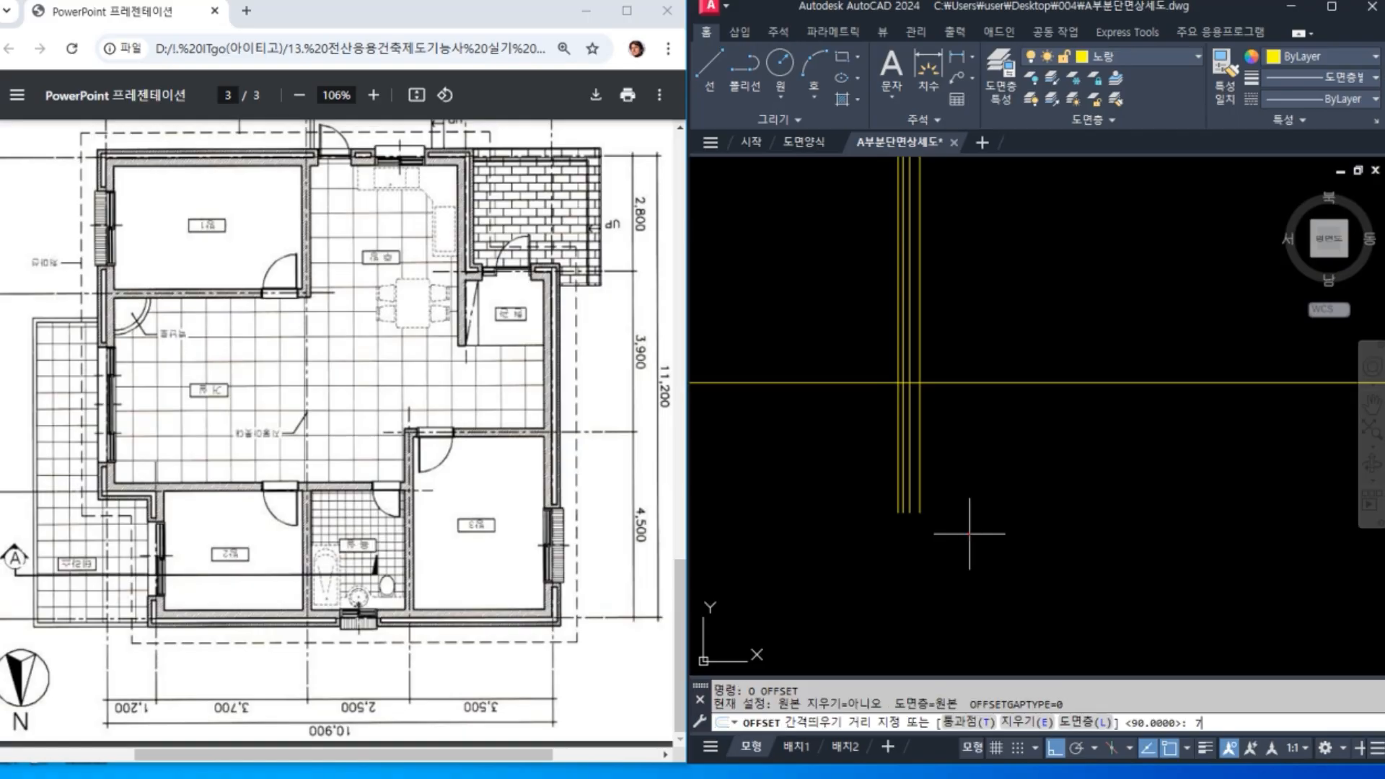
text(700)
key(Return)
click(1004, 383)
click(999, 541)
key(Return)
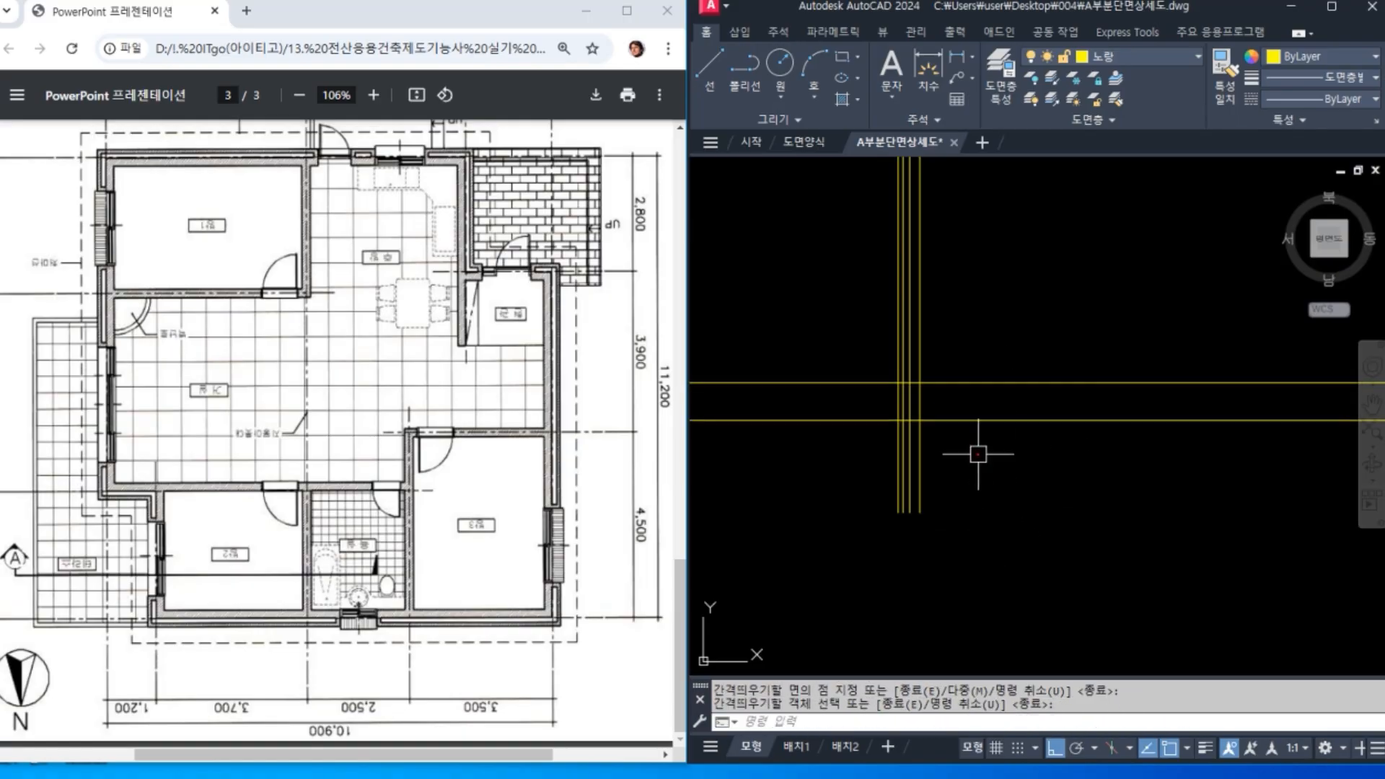
Step: Start the footing outline where the leftmost wall line meets the lower horizontal line, drawing 200 to the left and 300 down
scroll(924, 426, up, 4)
middle_drag(972, 450, 1081, 473)
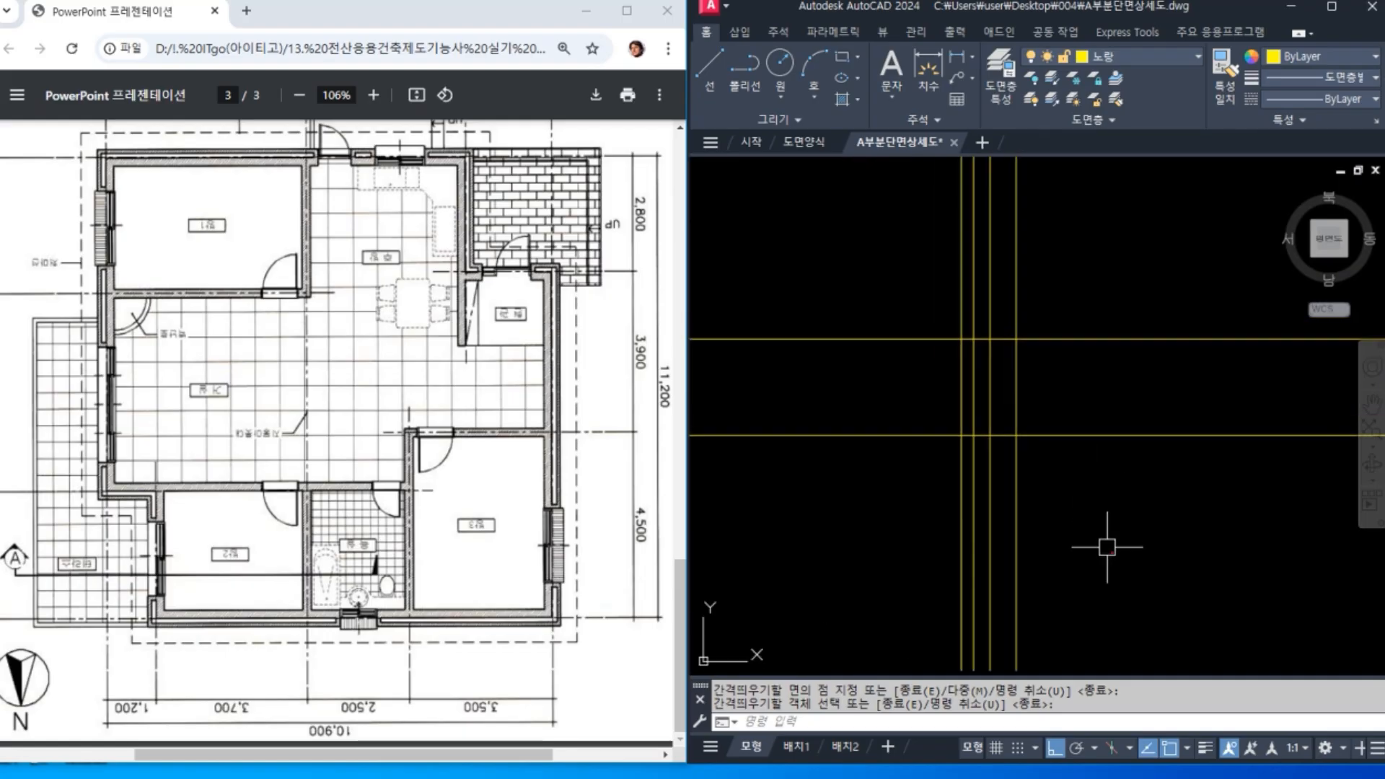
text(l)
key(Return)
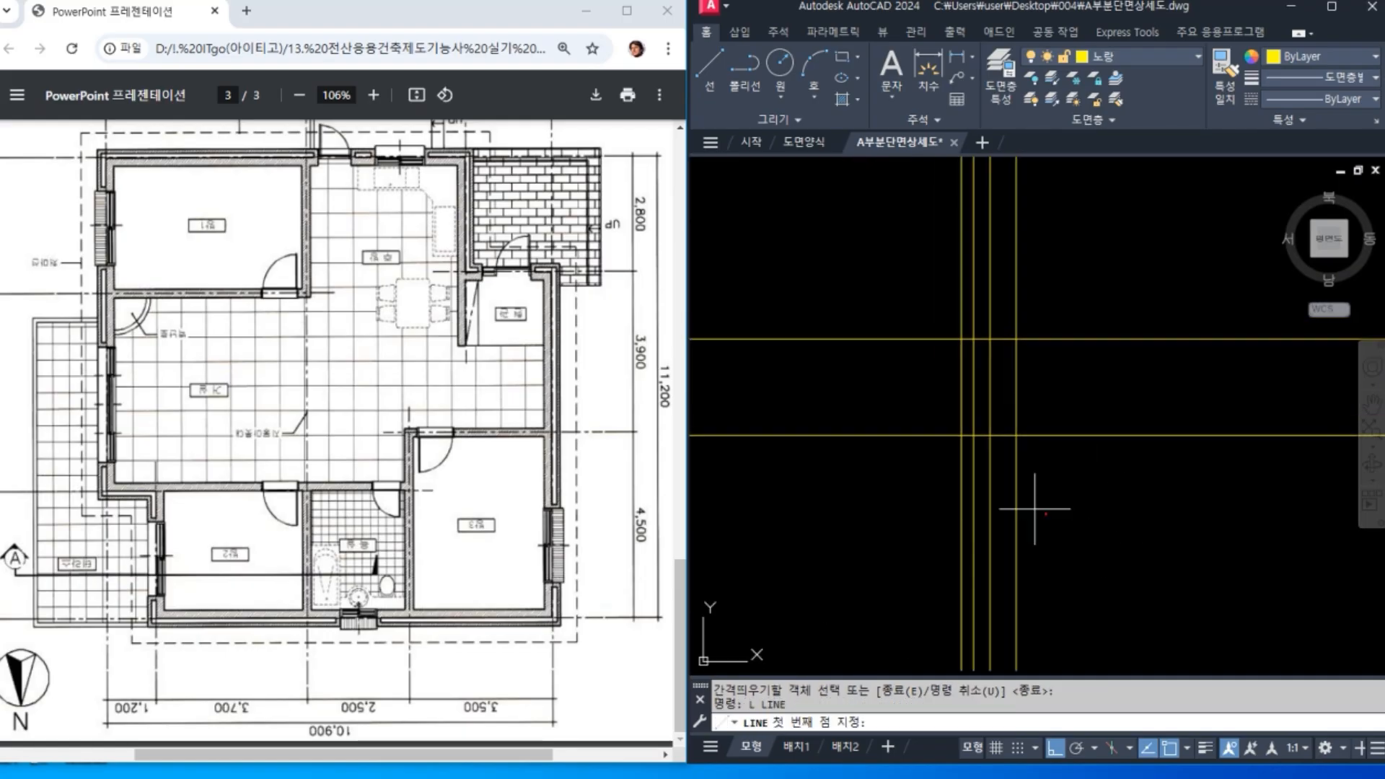
click(961, 435)
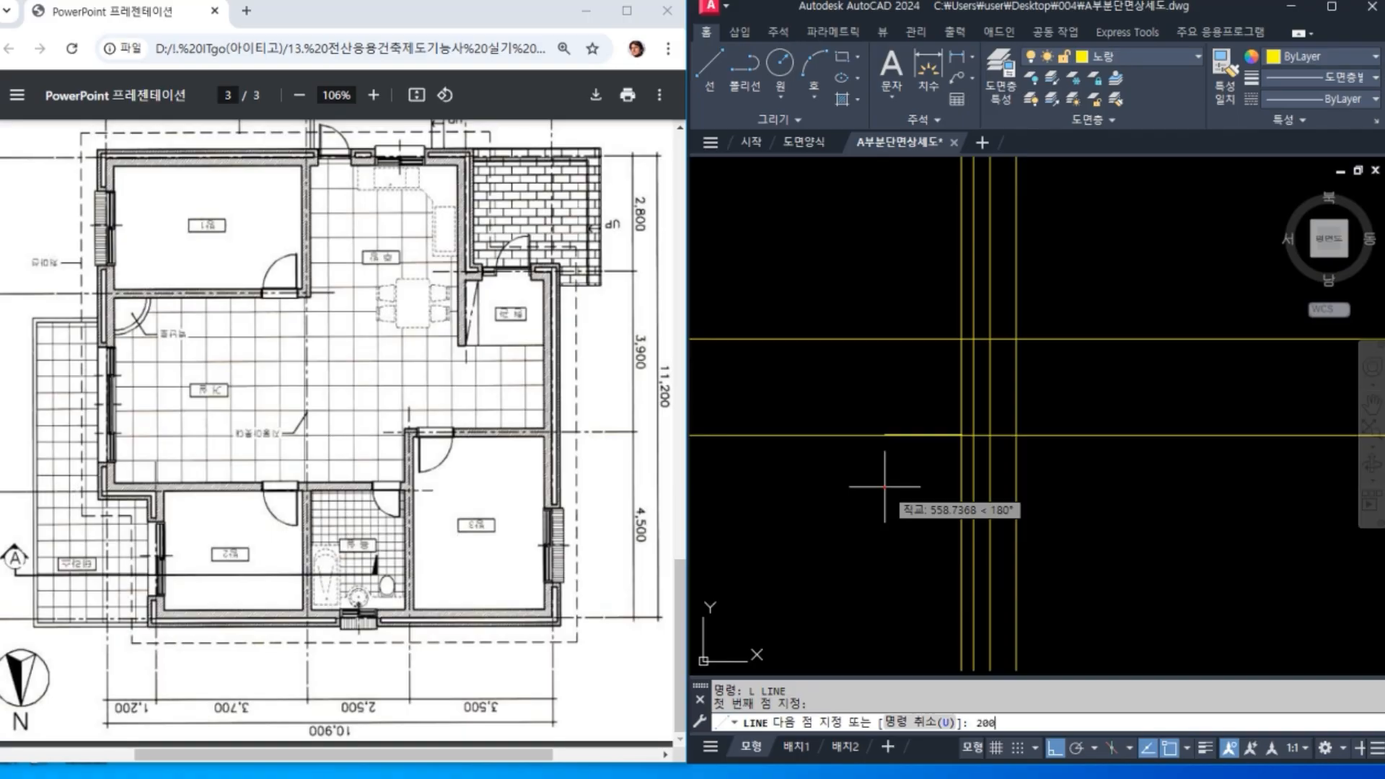
text(200)
key(Return)
text(30)
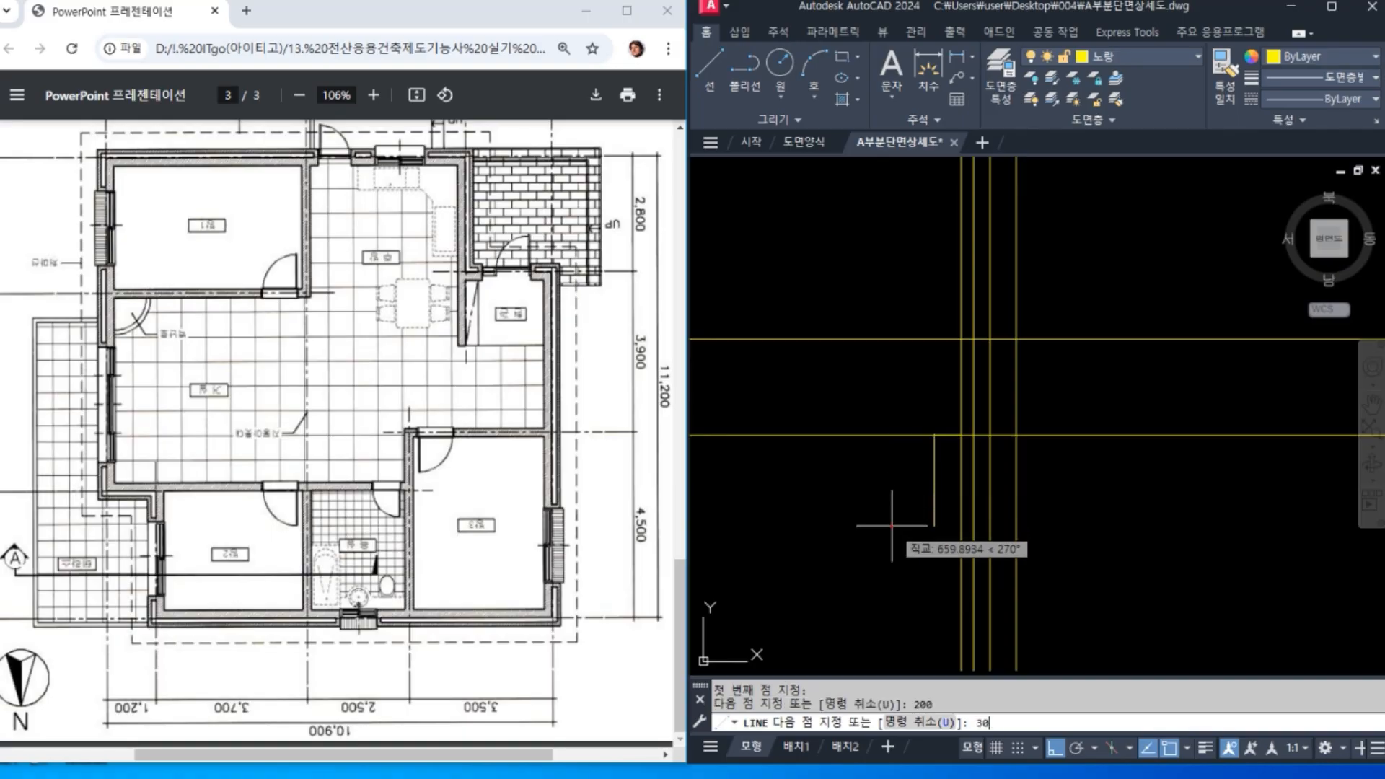
text(0)
key(Return)
Step: Continue the footing outline 100 to the left, 250 down, and across to the right beyond the wall lines as its base
text(100)
key(Return)
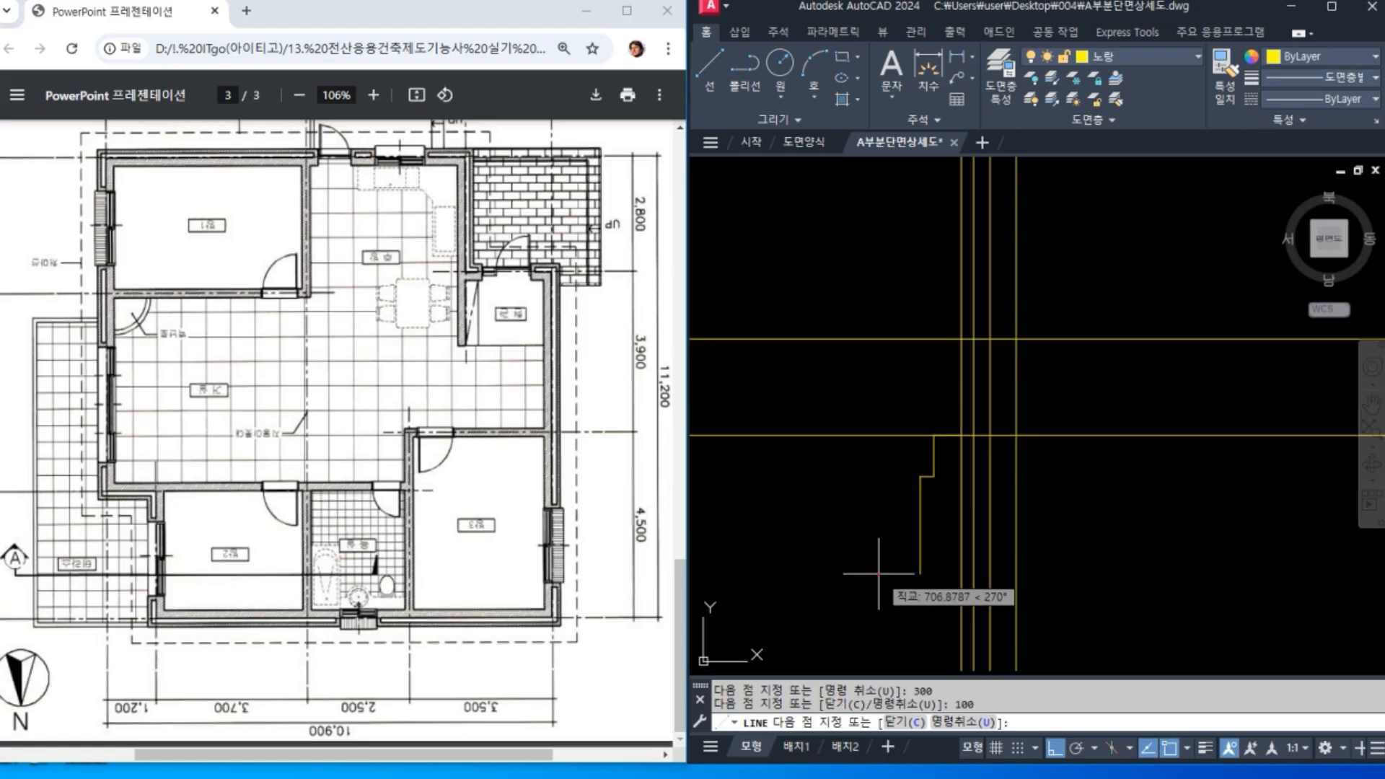
text(250)
key(Return)
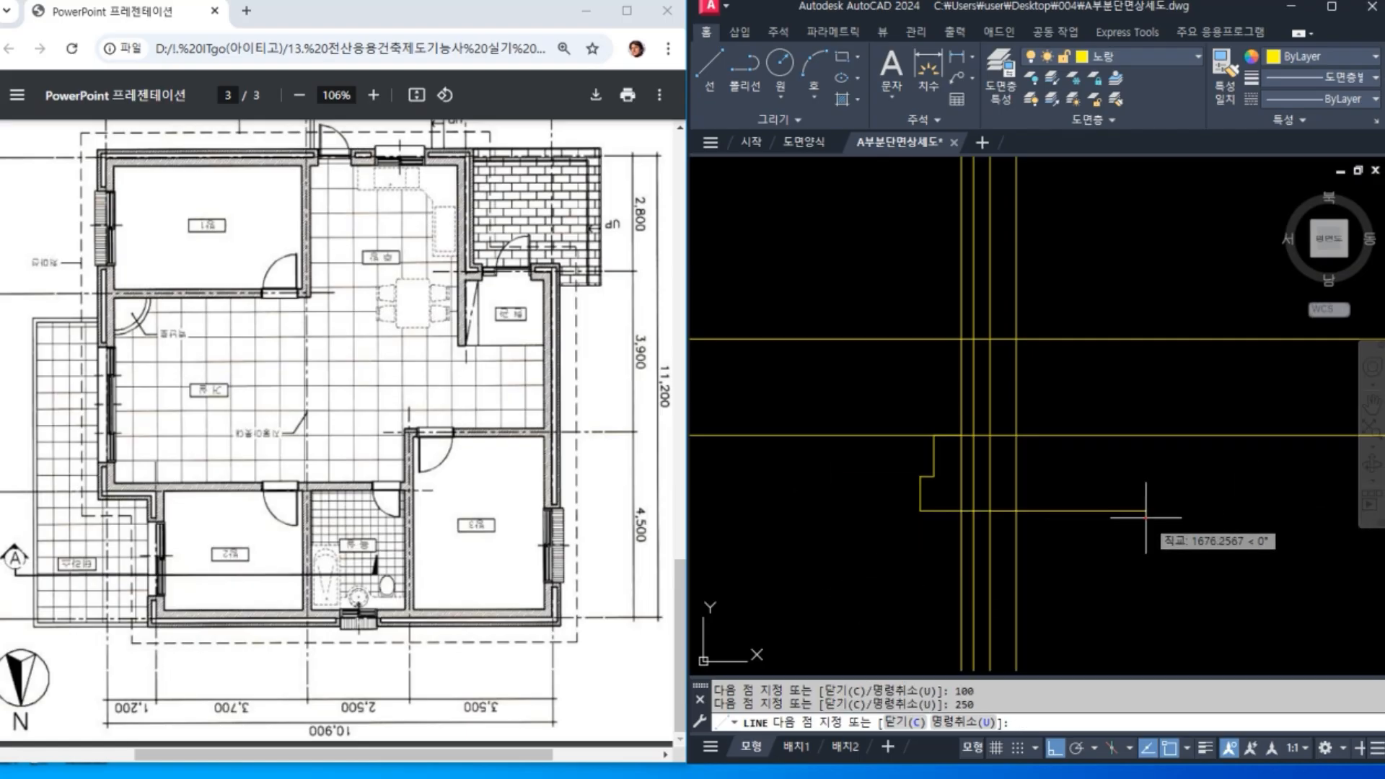
click(1146, 511)
key(Return)
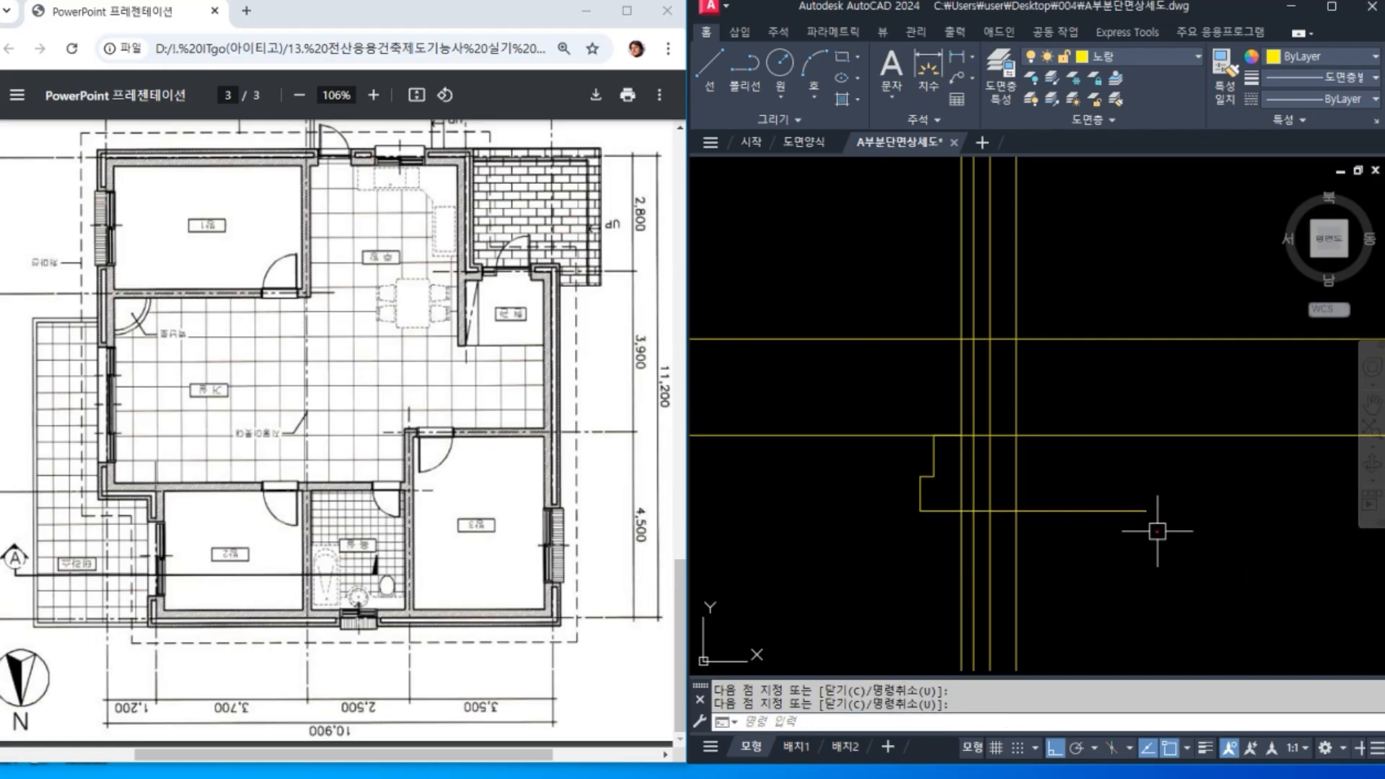
Step: Delete the lower horizontal guide line and mirror the stepped footing outline about a vertical axis through the midpoint of its base line
click(853, 437)
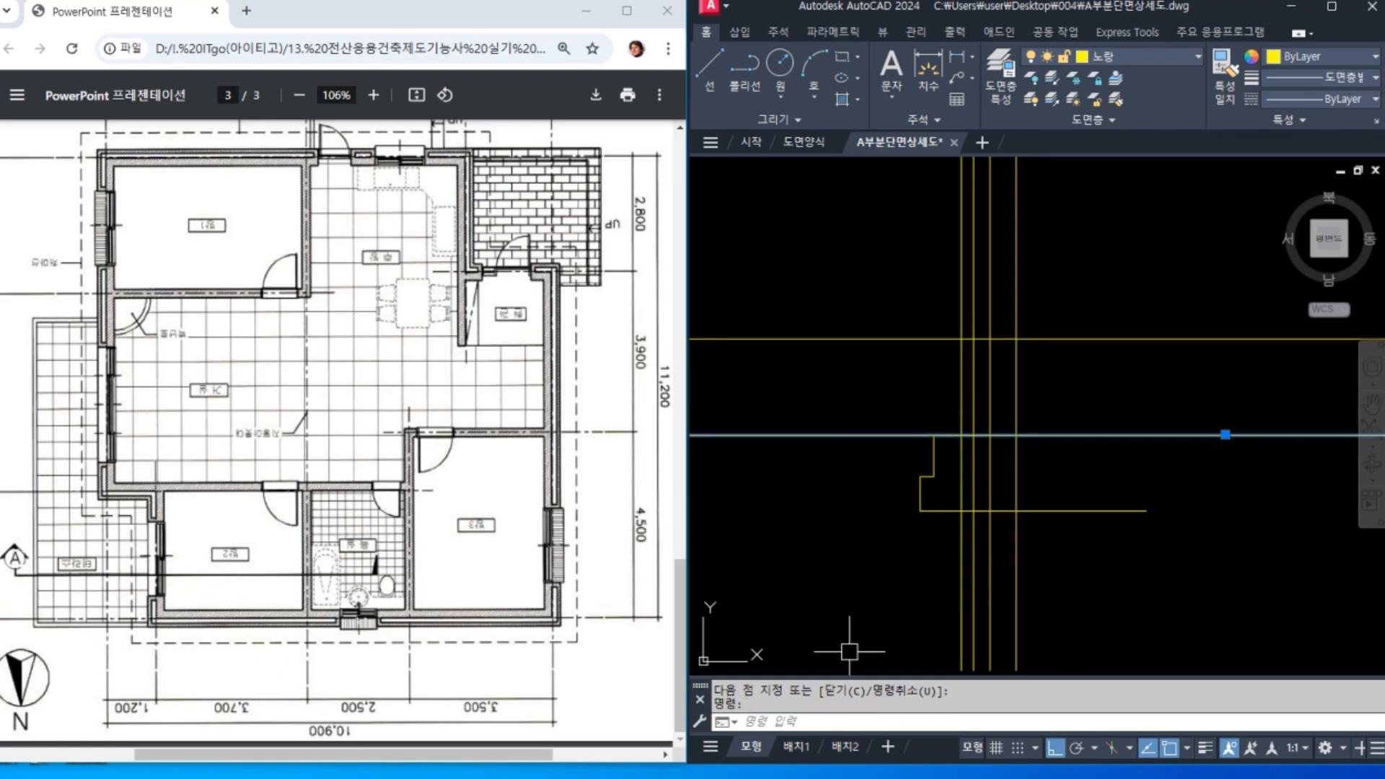
key(Delete)
text(mi)
key(Return)
click(889, 406)
click(1016, 582)
key(Return)
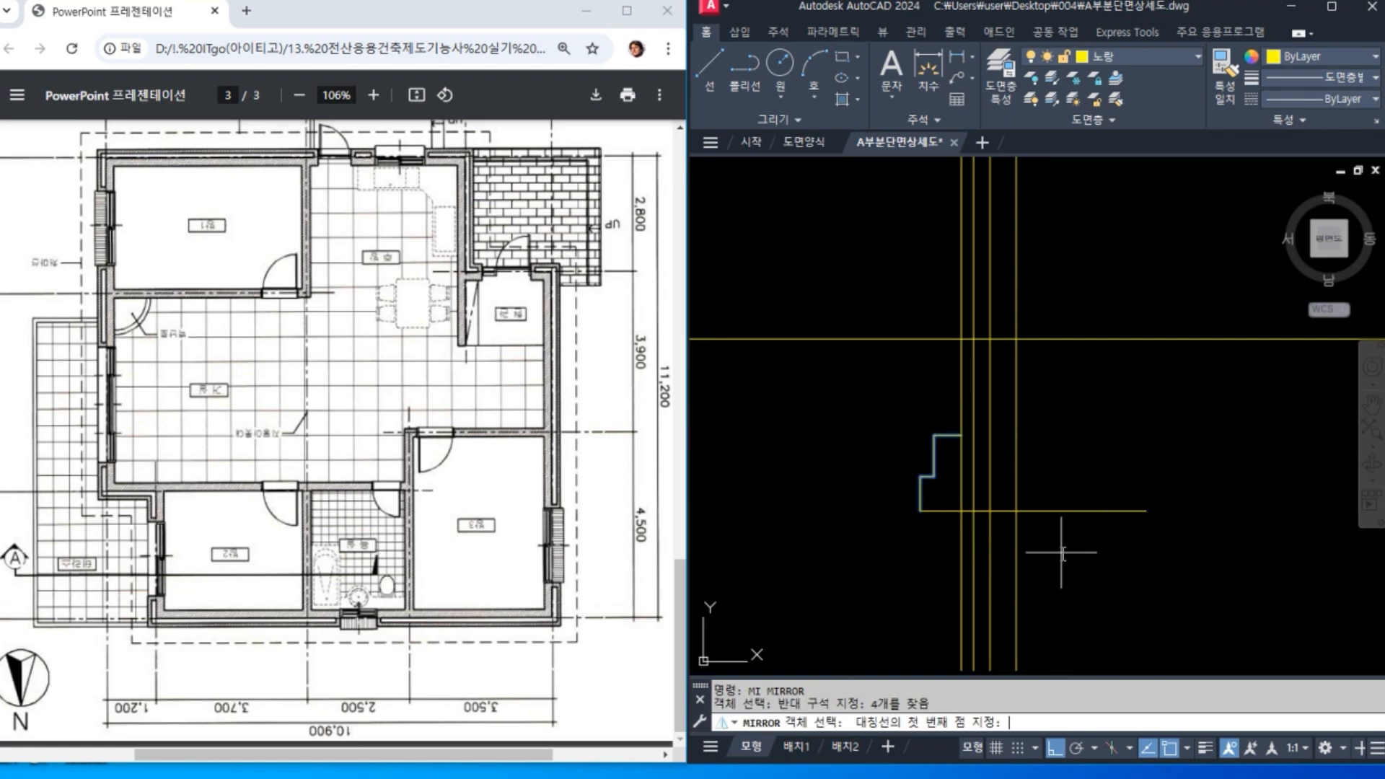
click(1034, 511)
click(1072, 410)
key(Return)
Step: Stretch the mirrored half of the footing horizontally until its top step meets the rightmost wall line
text(s)
key(Return)
click(1221, 585)
click(1091, 398)
key(Return)
click(1105, 435)
click(1016, 451)
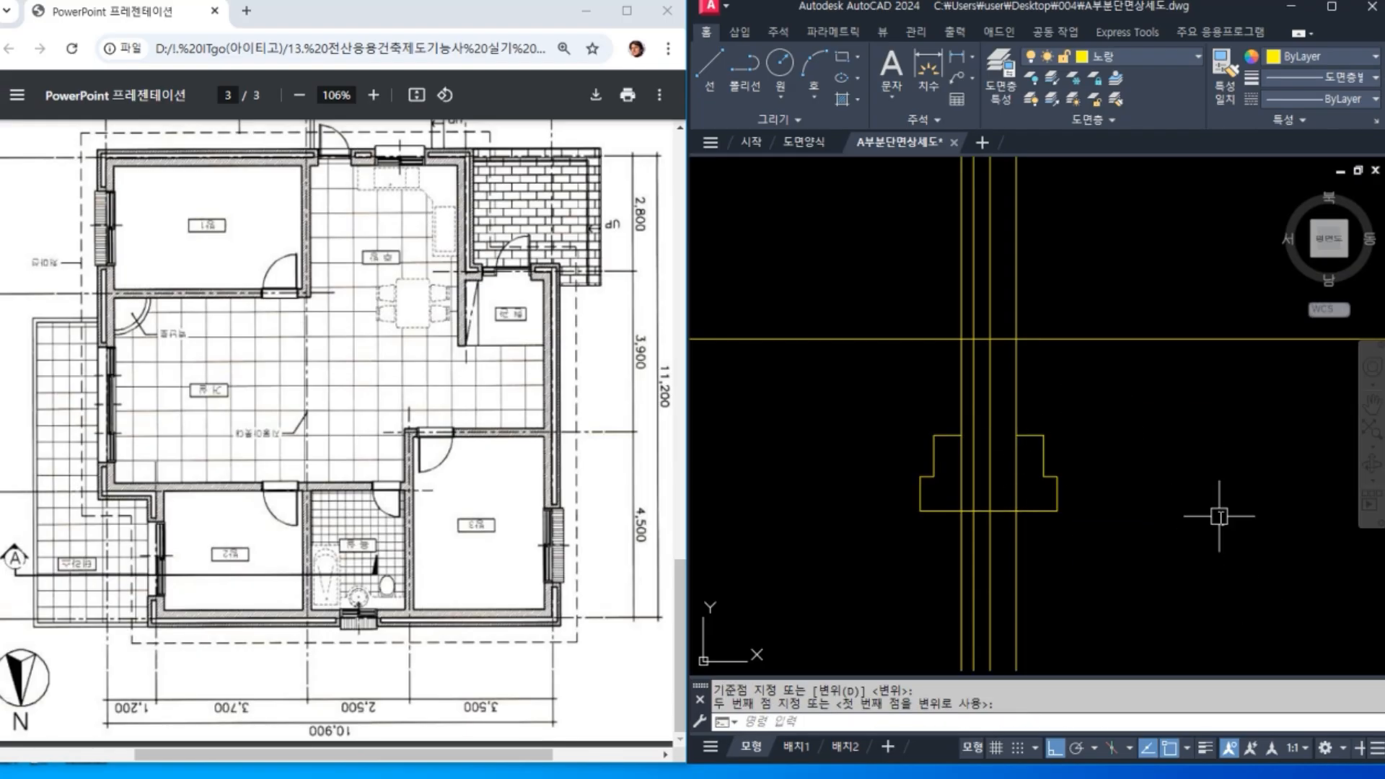
Step: Fillet both outer wall lines to the footing's top steps with radius 0 in multiple mode, forming sharp corners
key(Return)
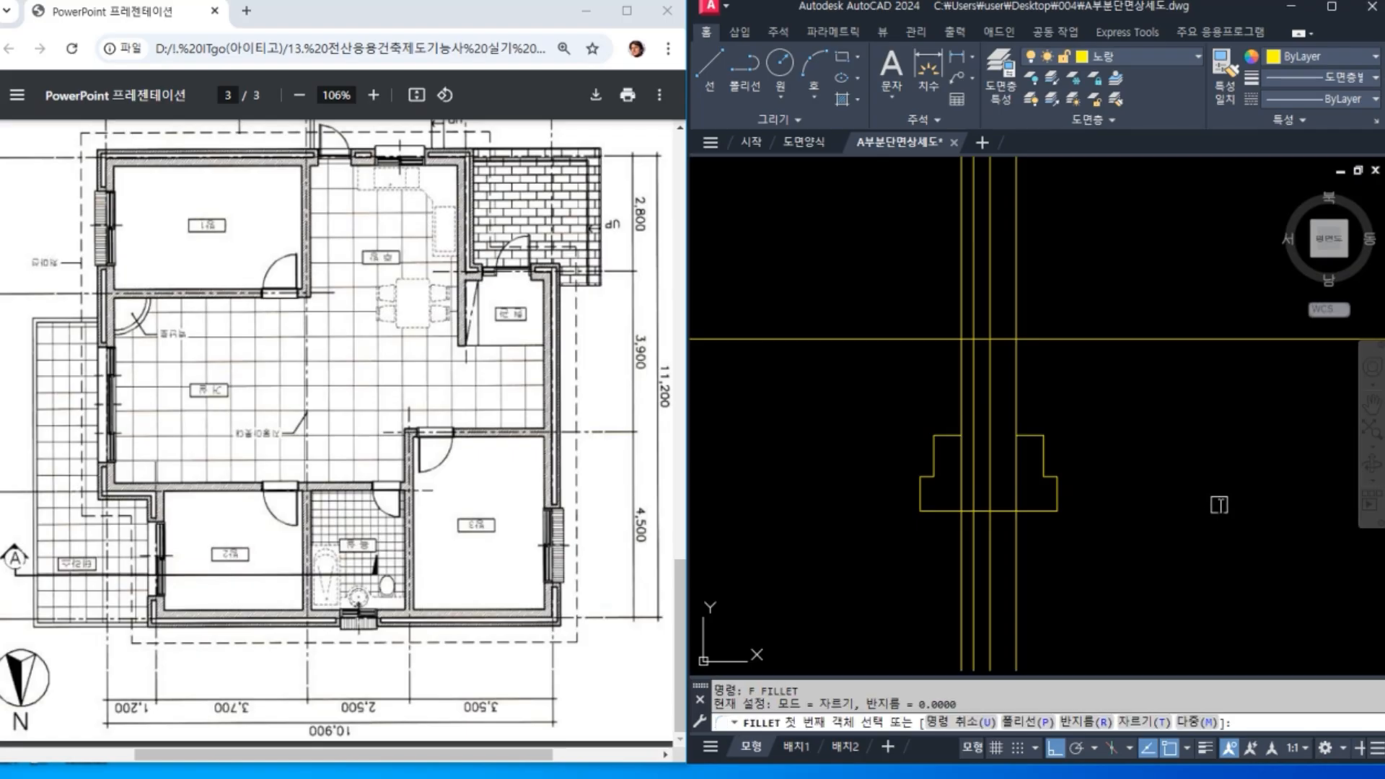
key(Return)
click(962, 408)
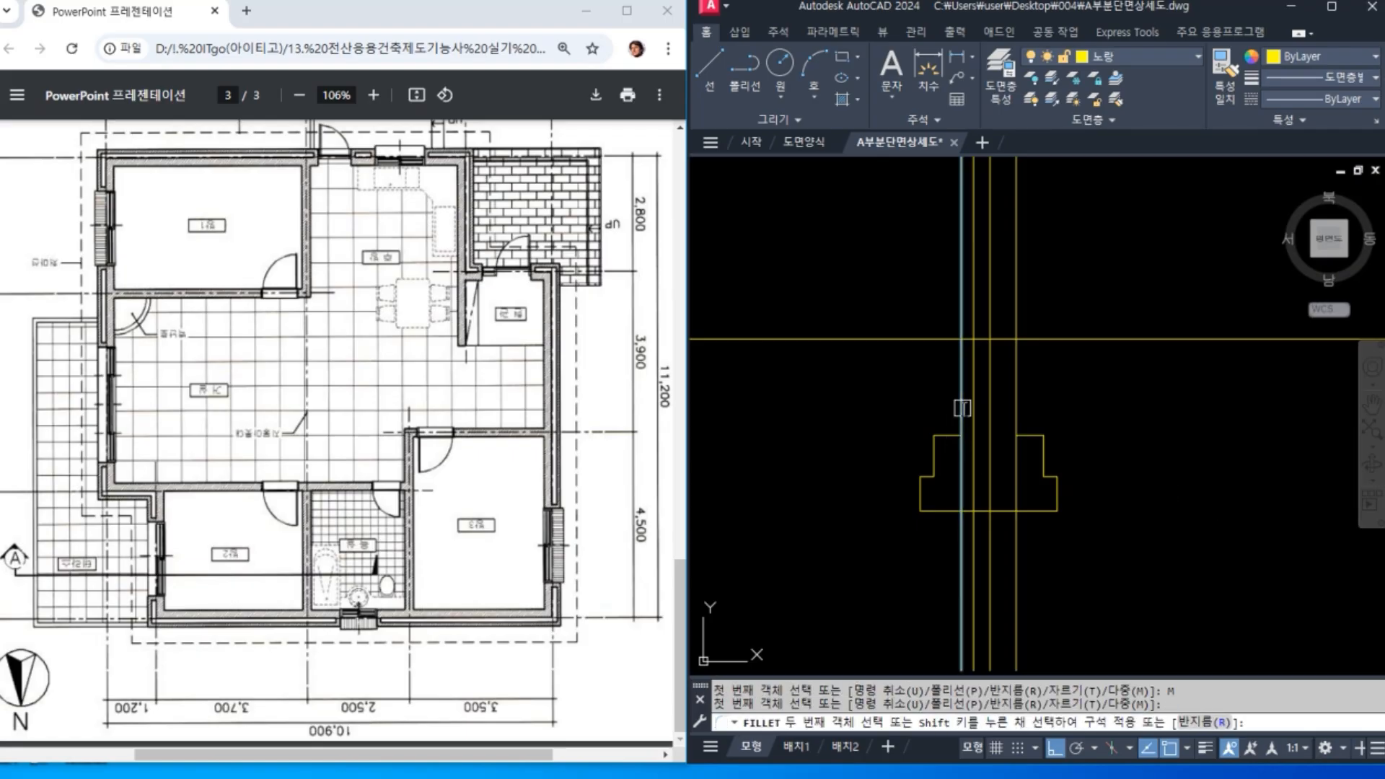
click(947, 435)
click(1016, 409)
click(1031, 435)
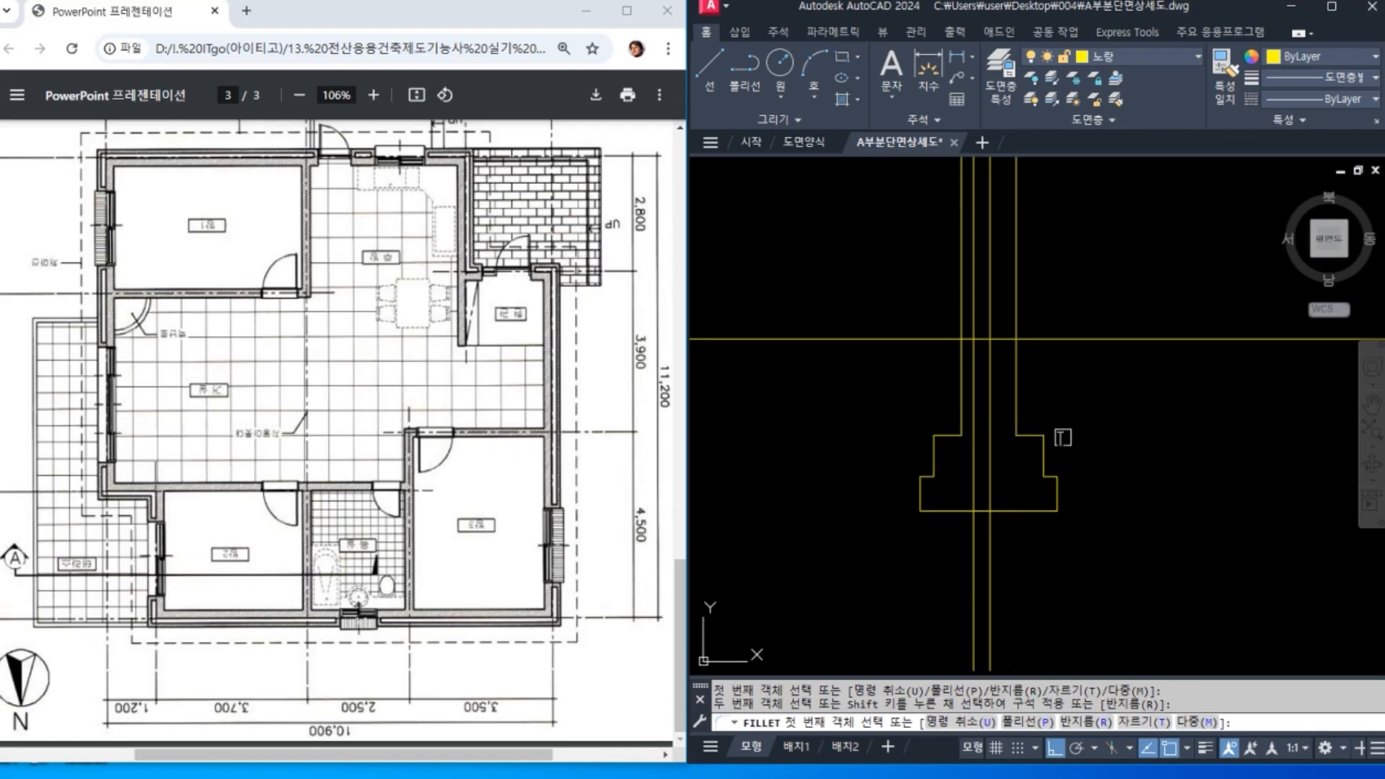
key(Return)
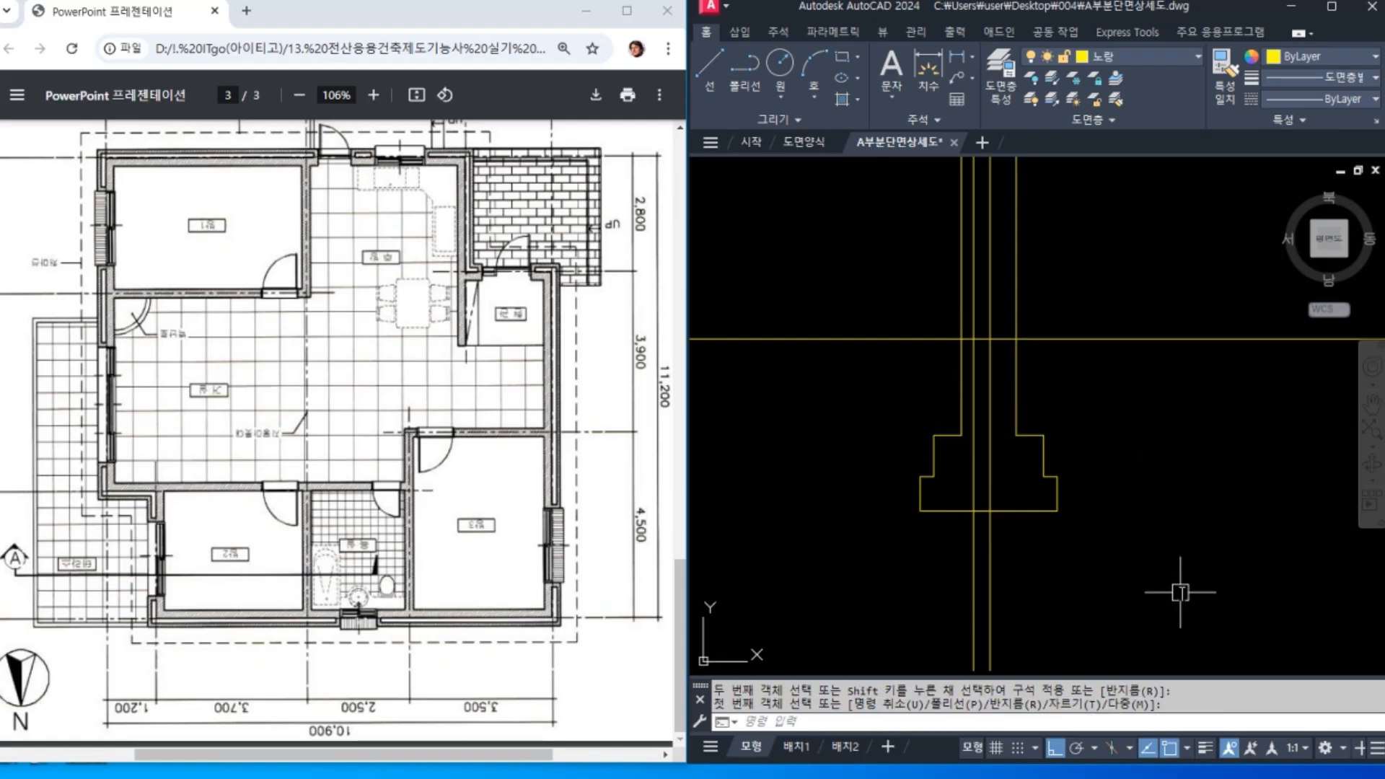
Step: Trim the two inner wall lines below the ground line, using the ground line as the cutting edge
text(tr)
key(Return)
click(1085, 342)
key(Return)
drag(1025, 470, 961, 470)
key(Return)
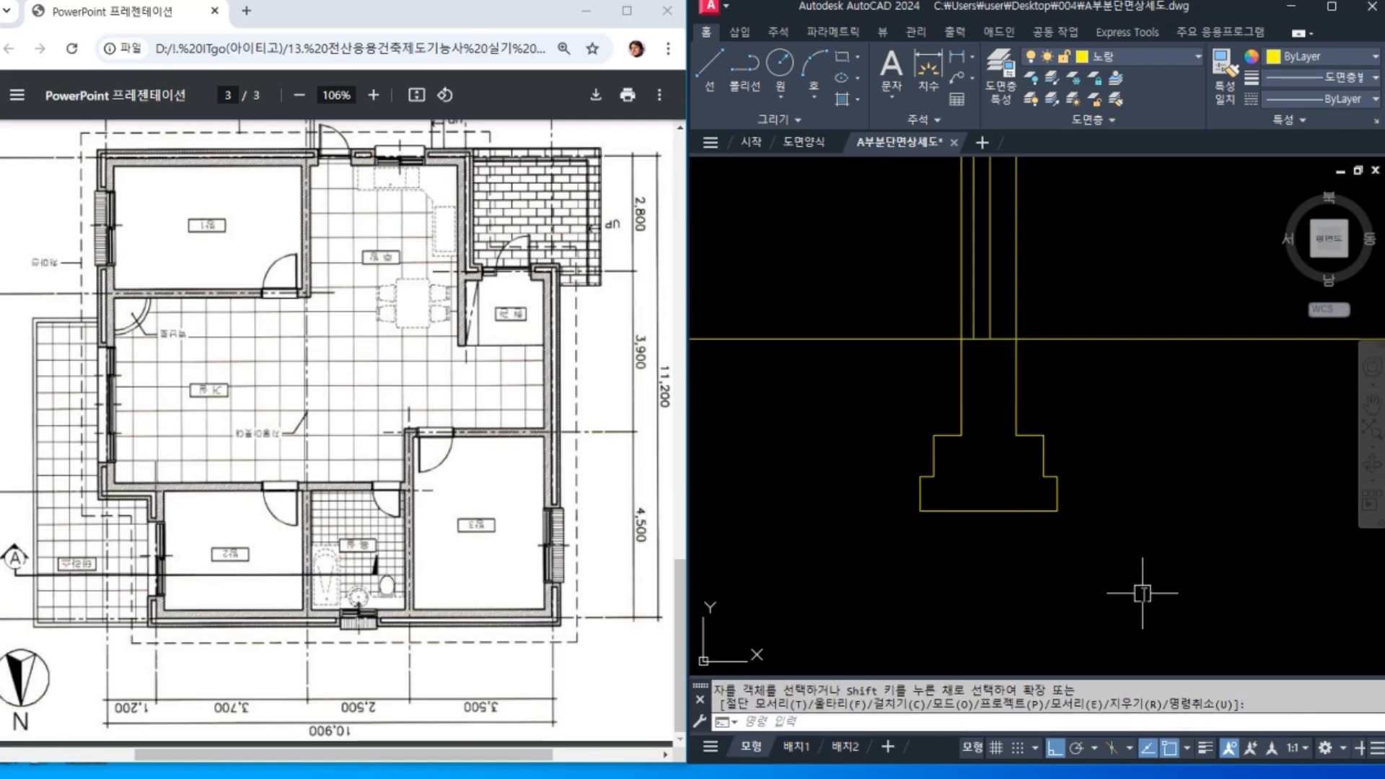
Step: Join the two short lower ledge lines of the footing into one continuous horizontal line
text(j)
key(Return)
scroll(988, 498, up, 4)
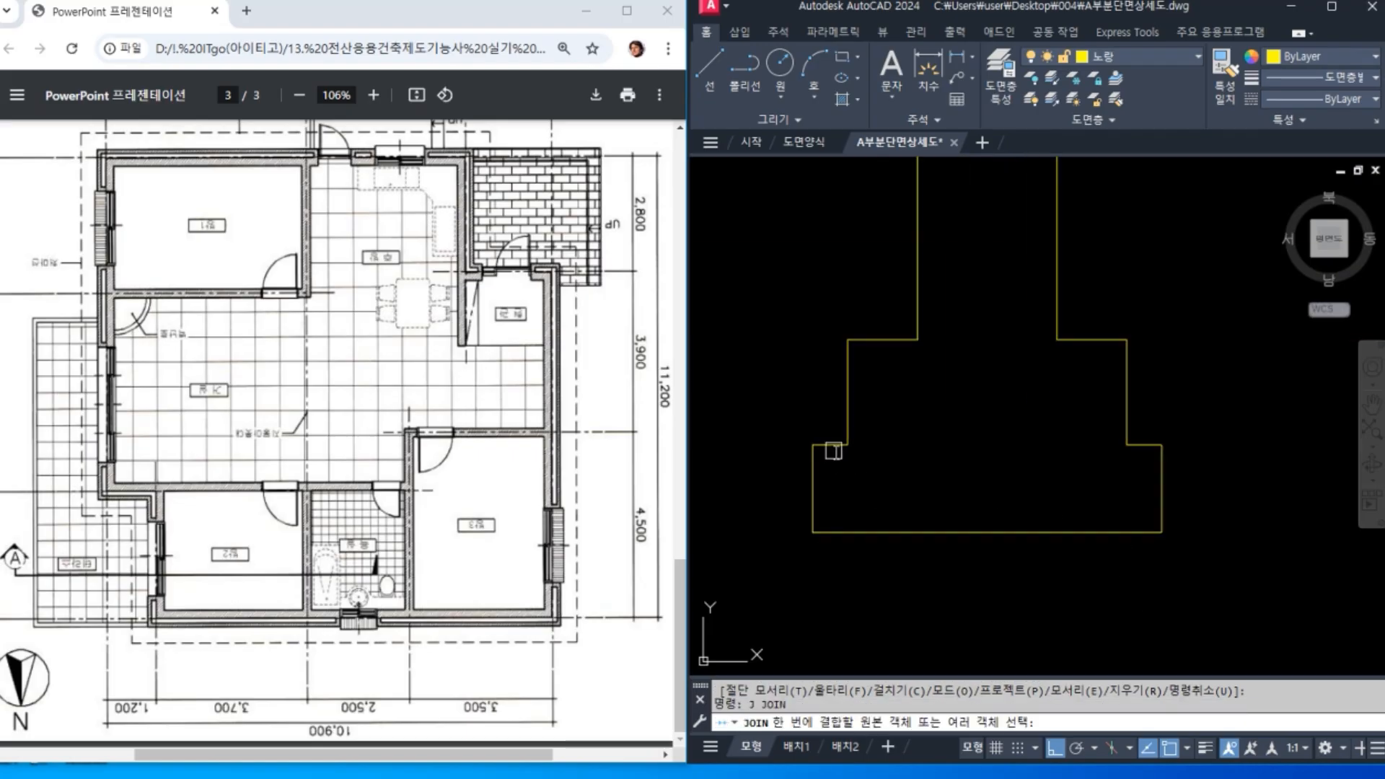
click(830, 446)
click(1145, 445)
key(Return)
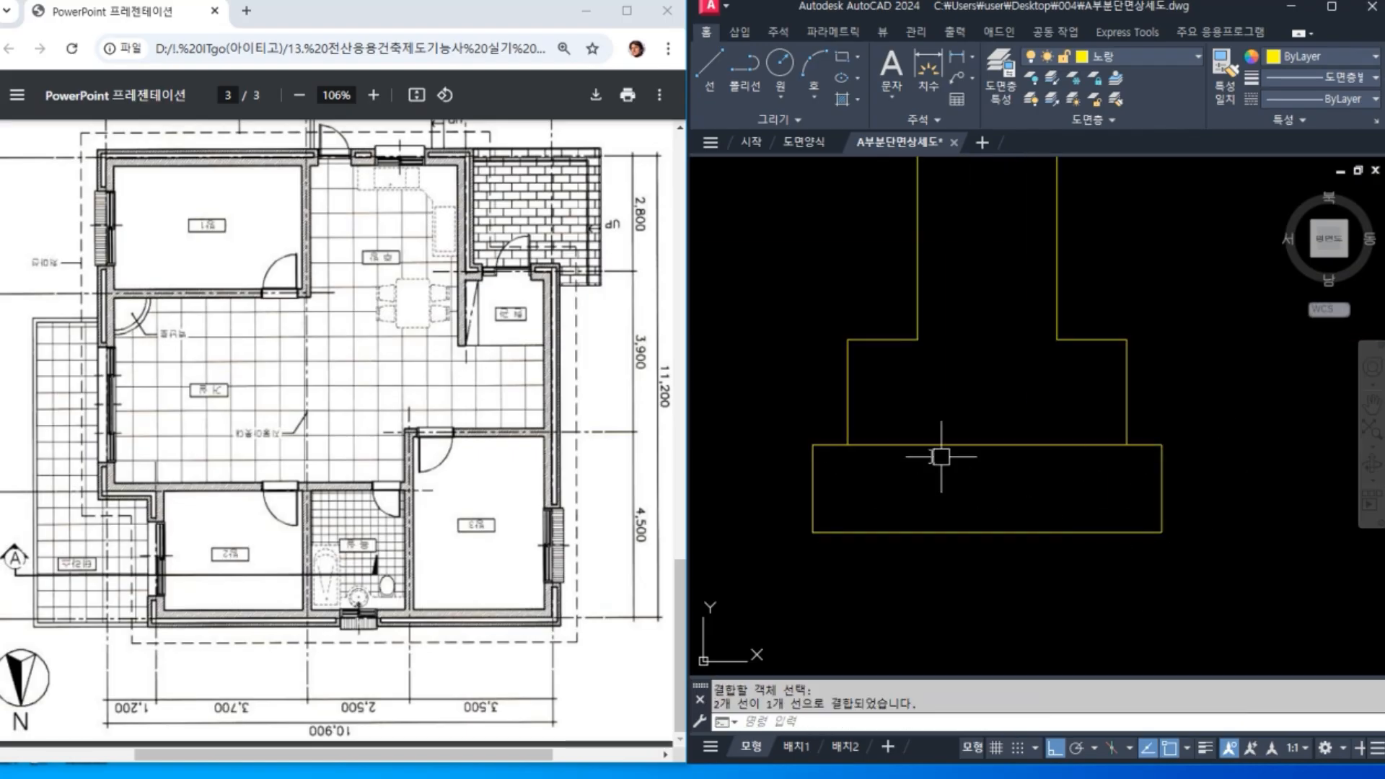
Step: Offset the joined ledge line 50 downward inside the footing base
text(o)
key(Return)
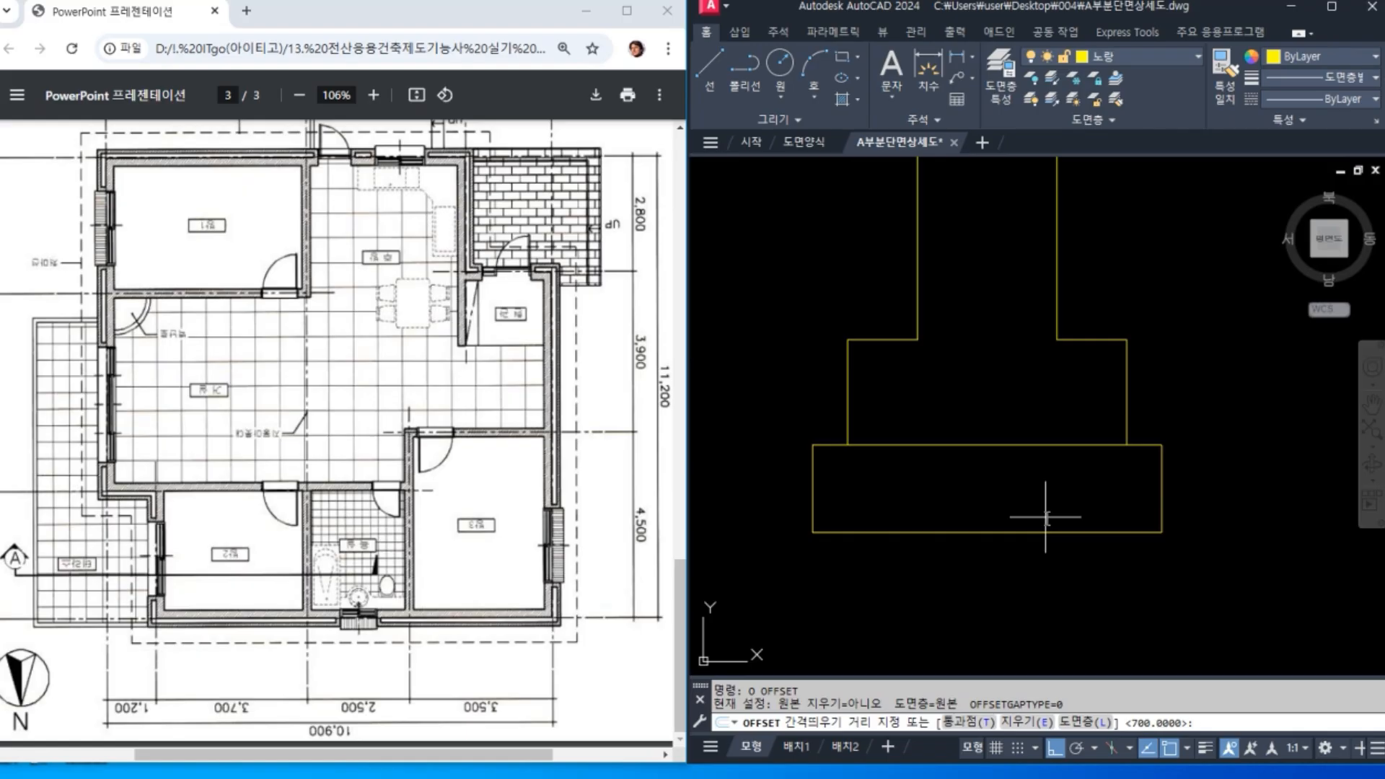
text(50)
key(Return)
click(1030, 447)
click(1020, 465)
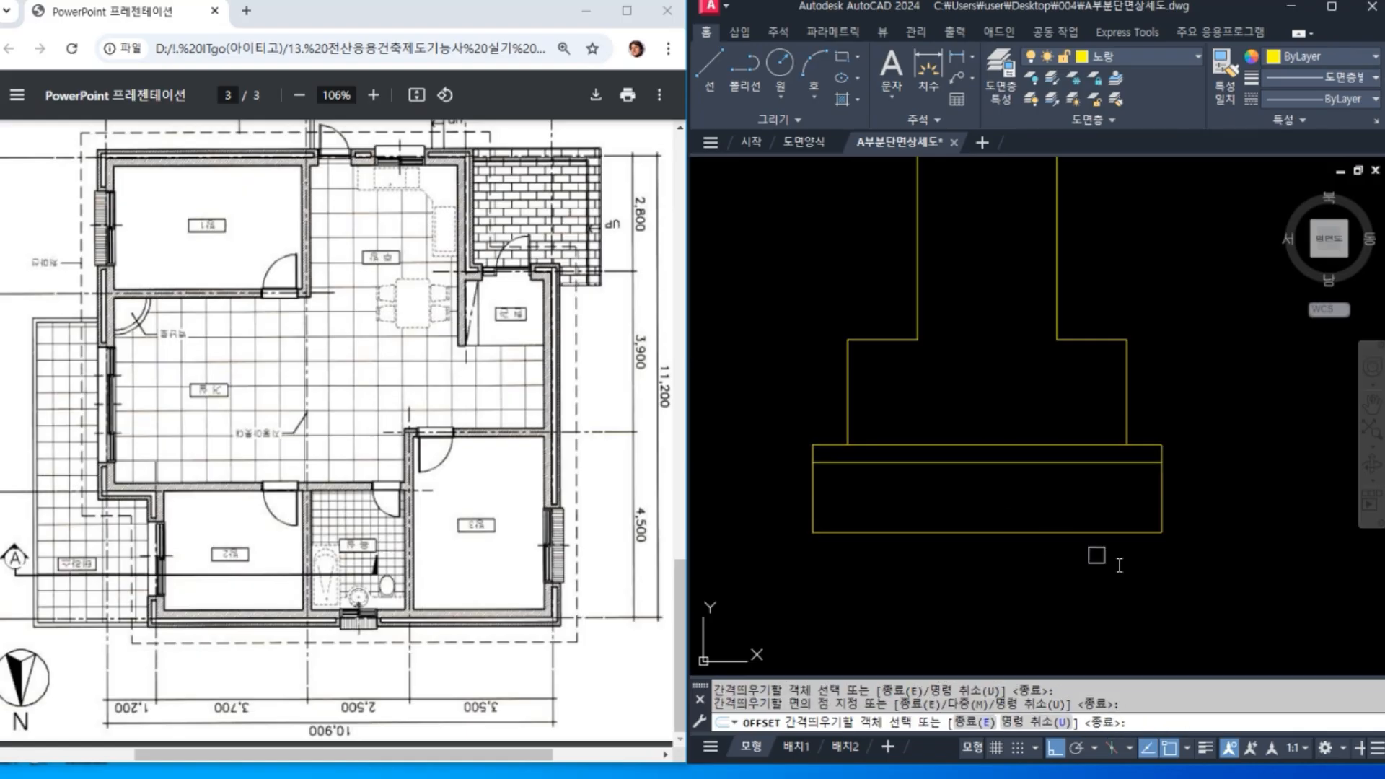
key(Return)
scroll(1245, 526, down, 4)
mouse_move(1089, 597)
middle_down()
mouse_move(1128, 542)
mouse_move(1188, 522)
mouse_move(1159, 537)
mouse_move(1050, 530)
middle_up()
scroll(1188, 522, down, 2)
scroll(1161, 530, down, 4)
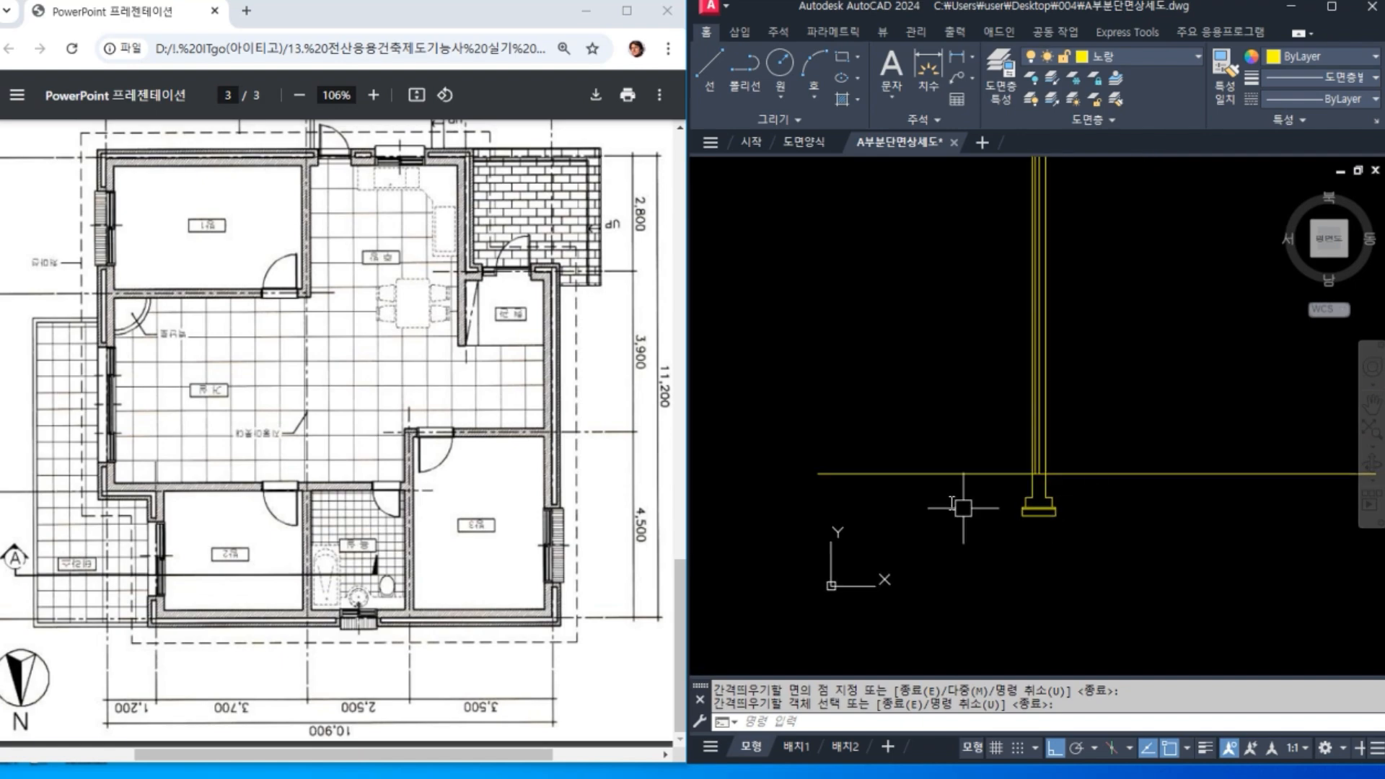
mouse_move(1015, 541)
middle_down()
mouse_move(1040, 543)
mouse_move(1032, 566)
mouse_move(1064, 564)
middle_up()
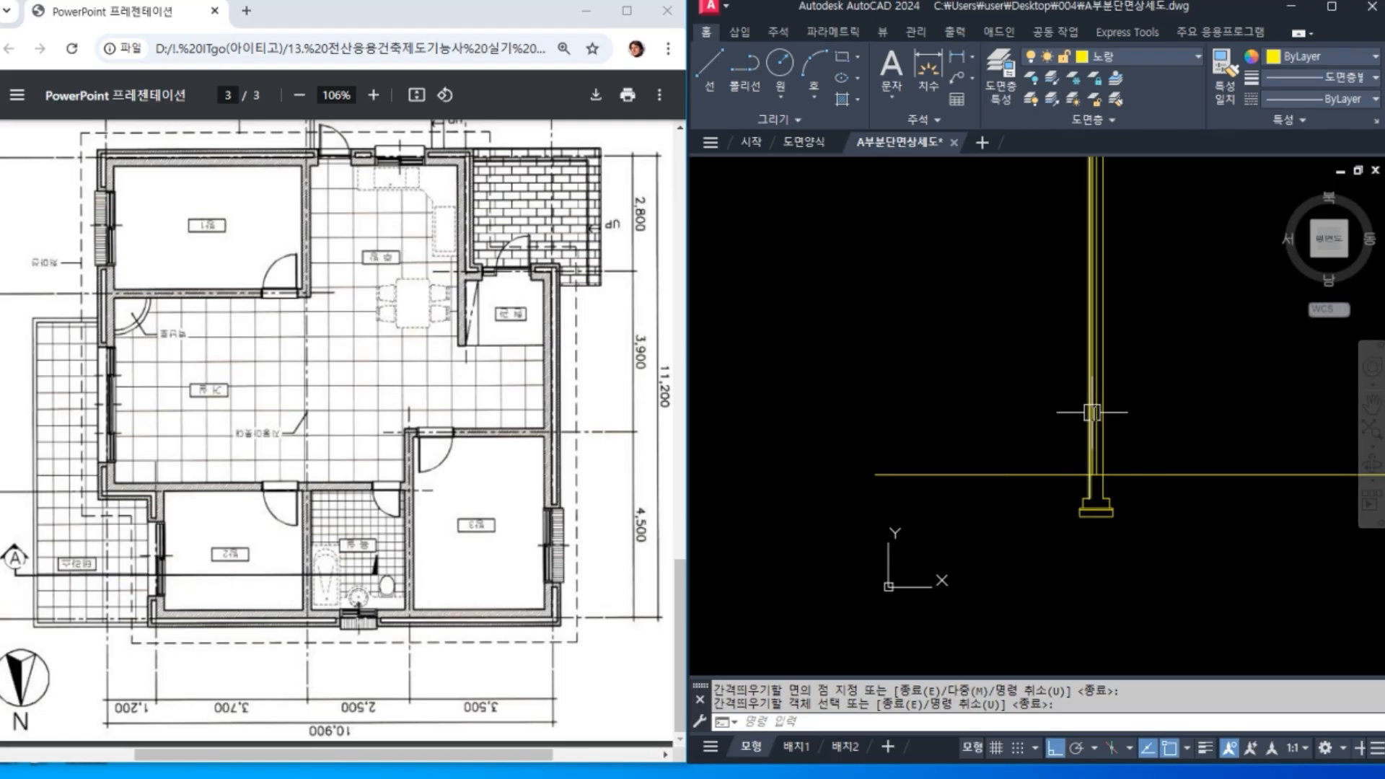
Step: Open the text style settings and delete the 주석 text style
text(s)
key(Return)
click(759, 298)
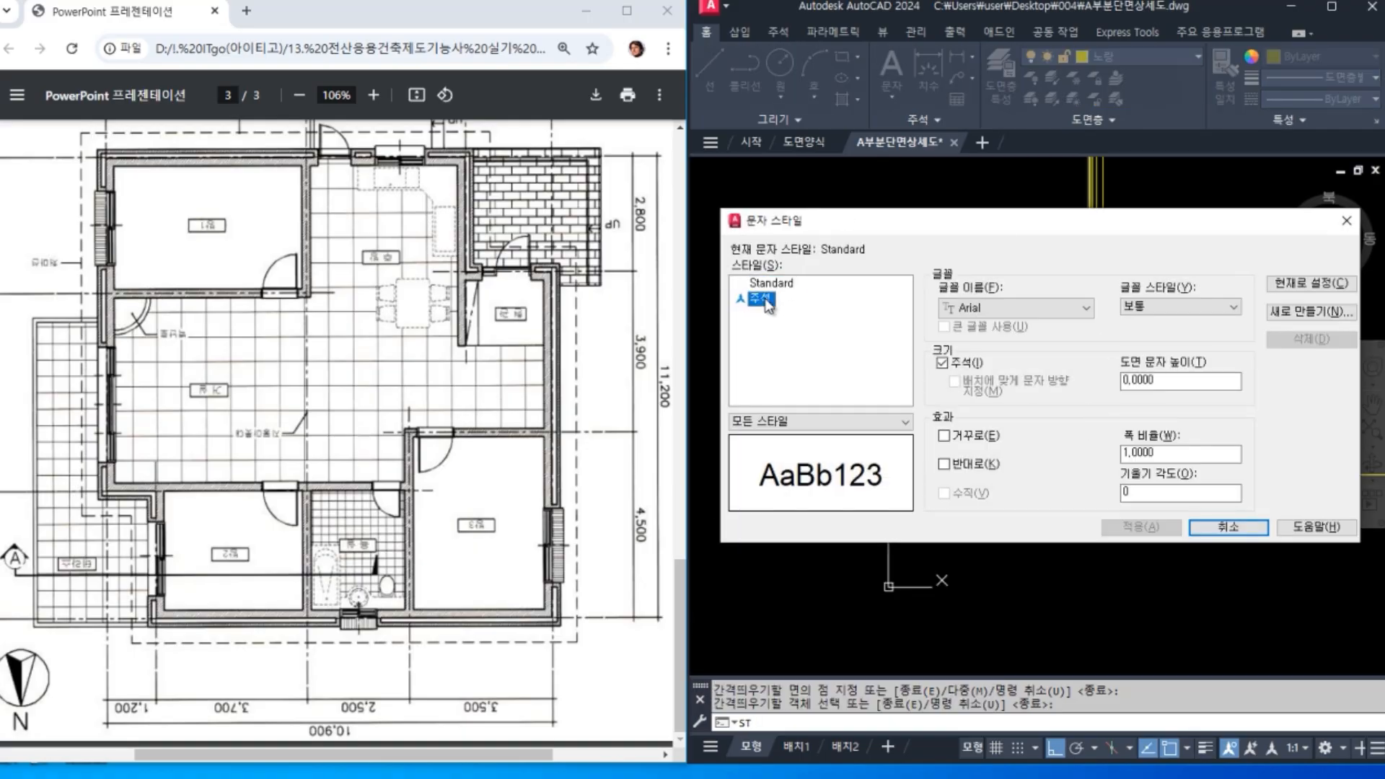
right_click(763, 297)
click(811, 348)
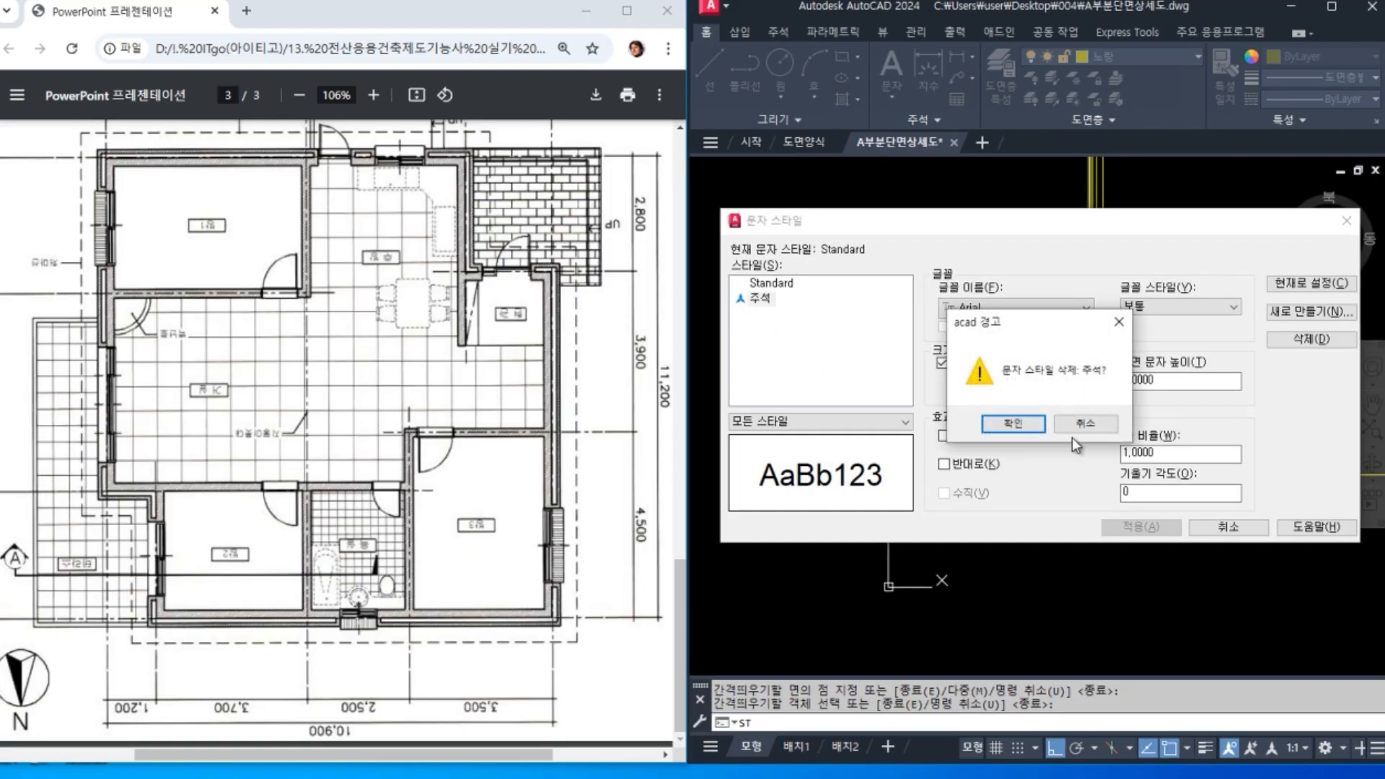
click(1013, 424)
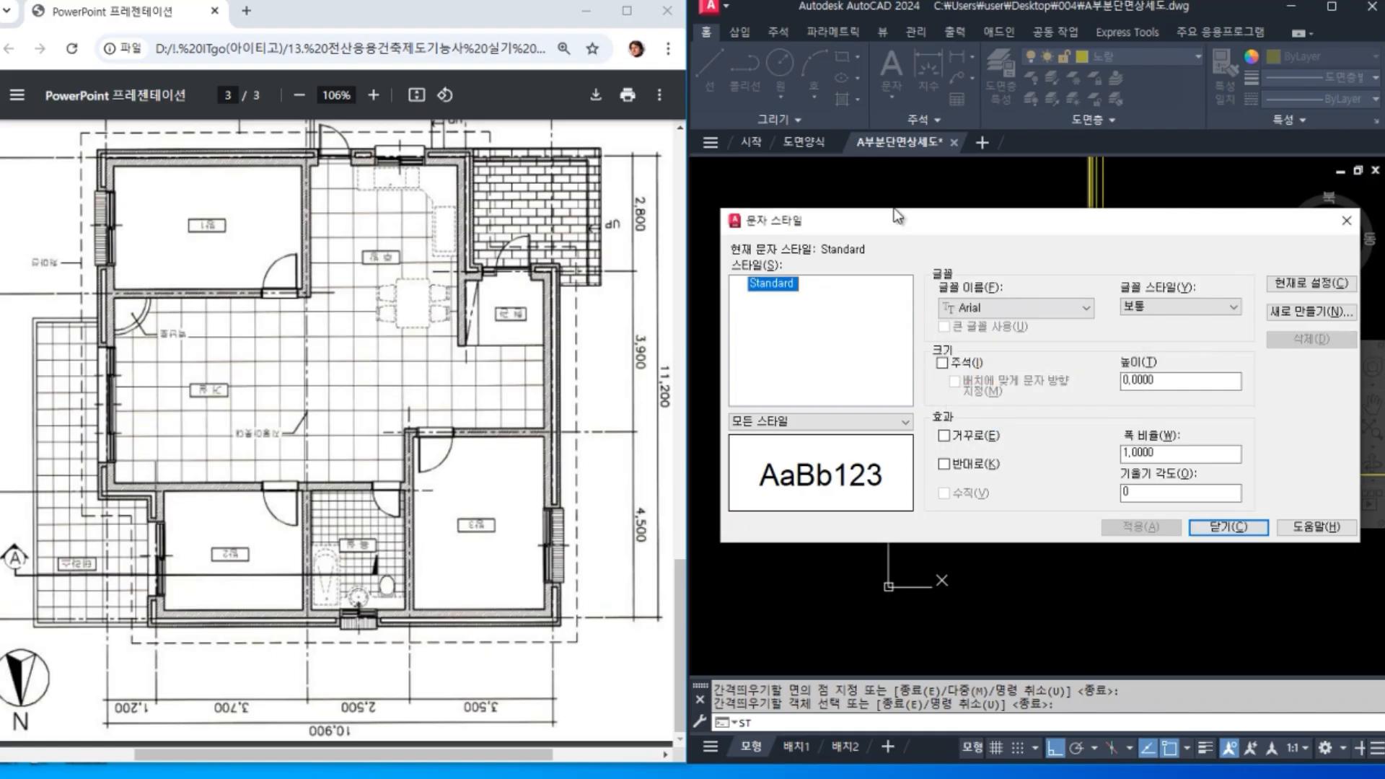
Step: Set the font of the Standard text style to 굴림
click(1015, 309)
drag(1143, 101, 1147, 443)
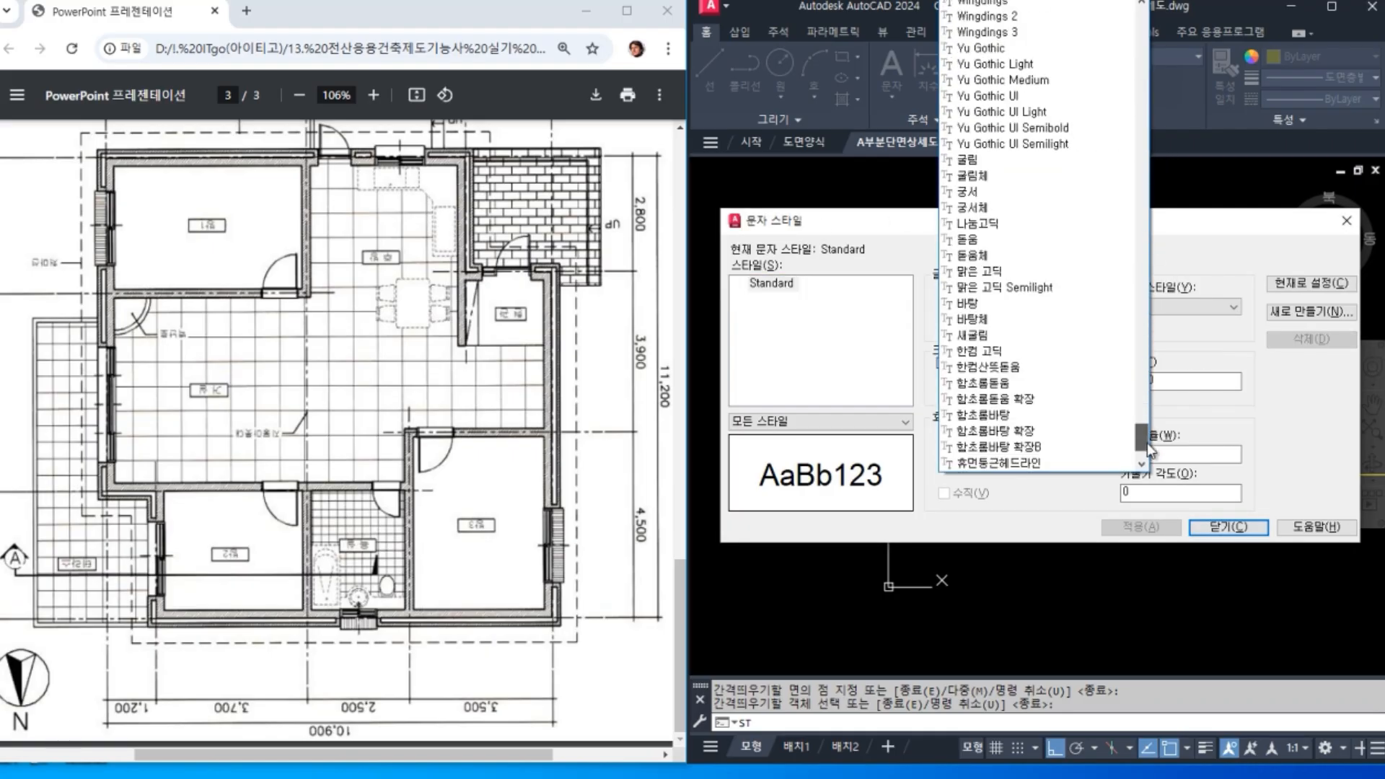
click(1050, 159)
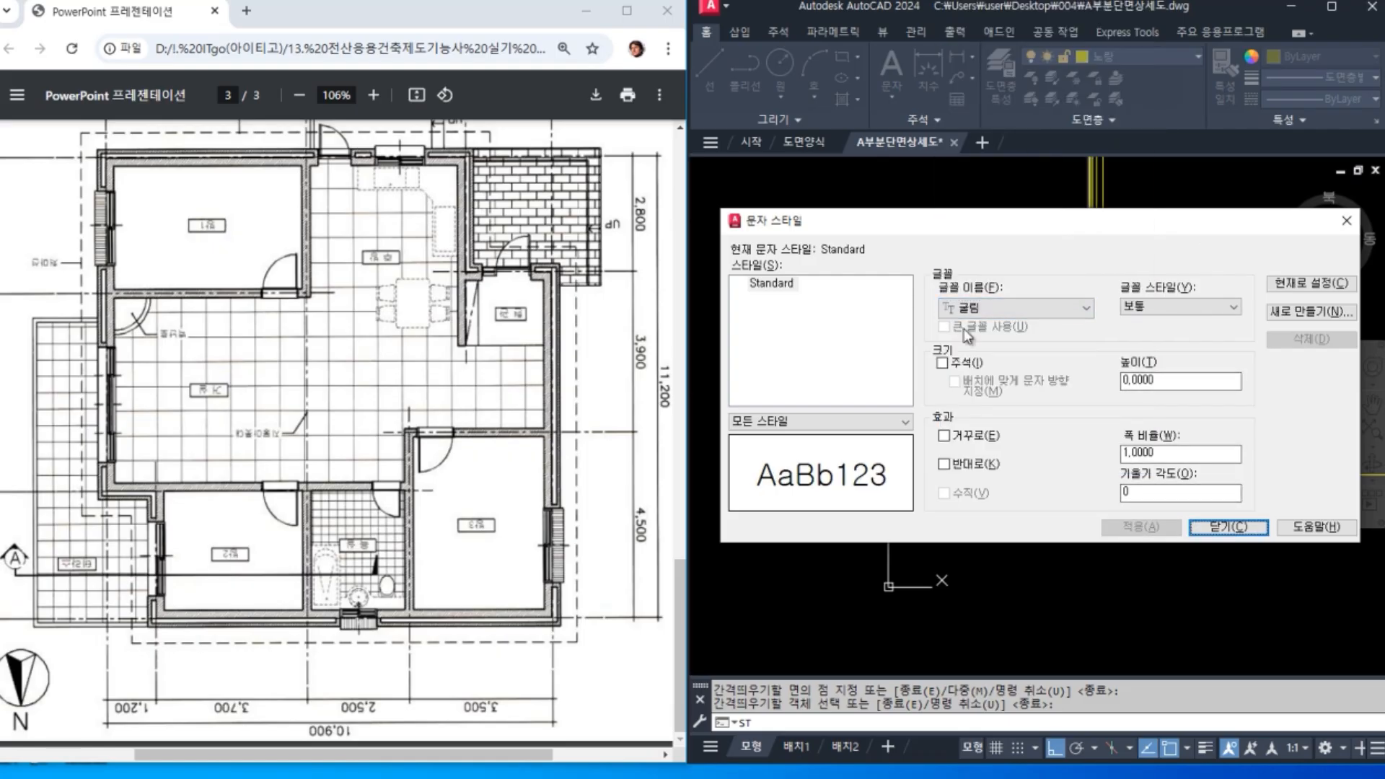
Step: Create a text style named A부분단면상세도 and apply a text height of 80 to it
click(1310, 311)
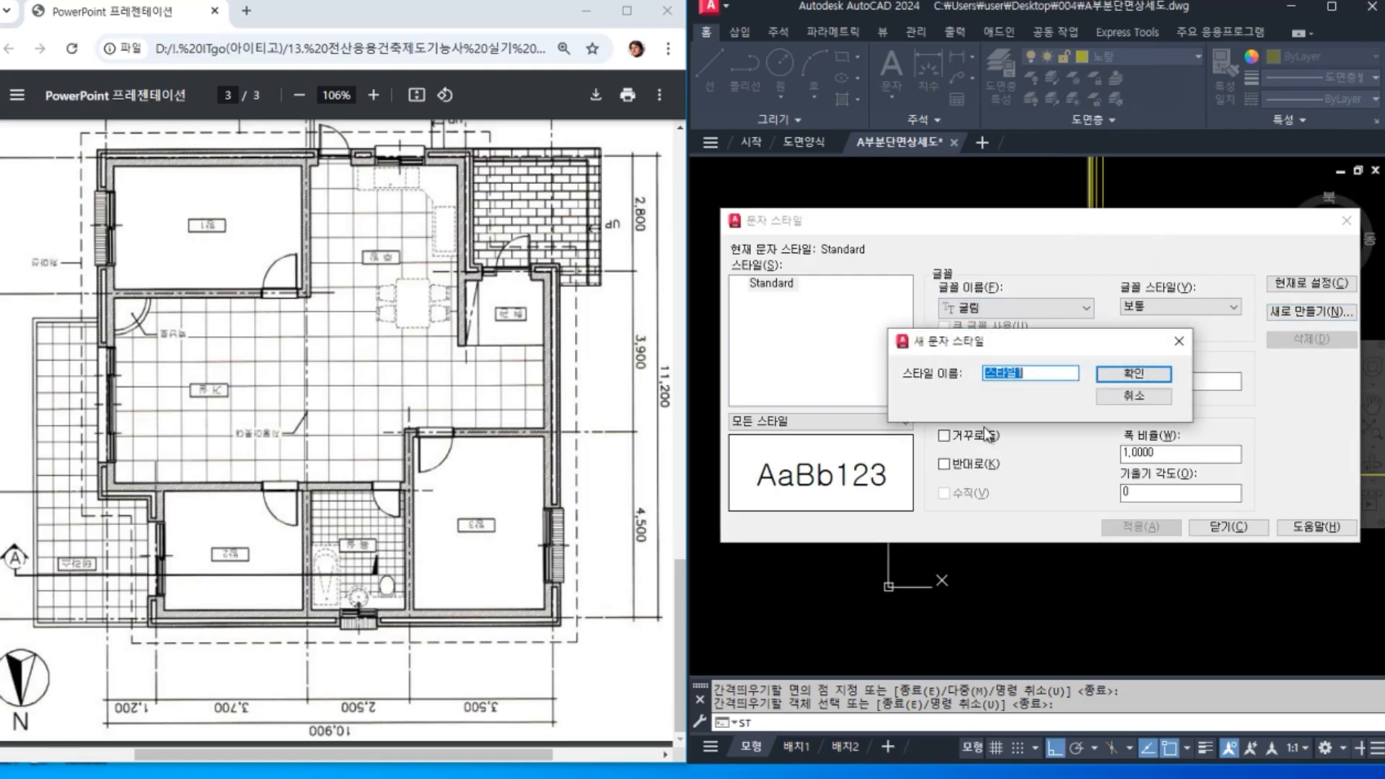
text(A부분단면상세도)
click(1134, 374)
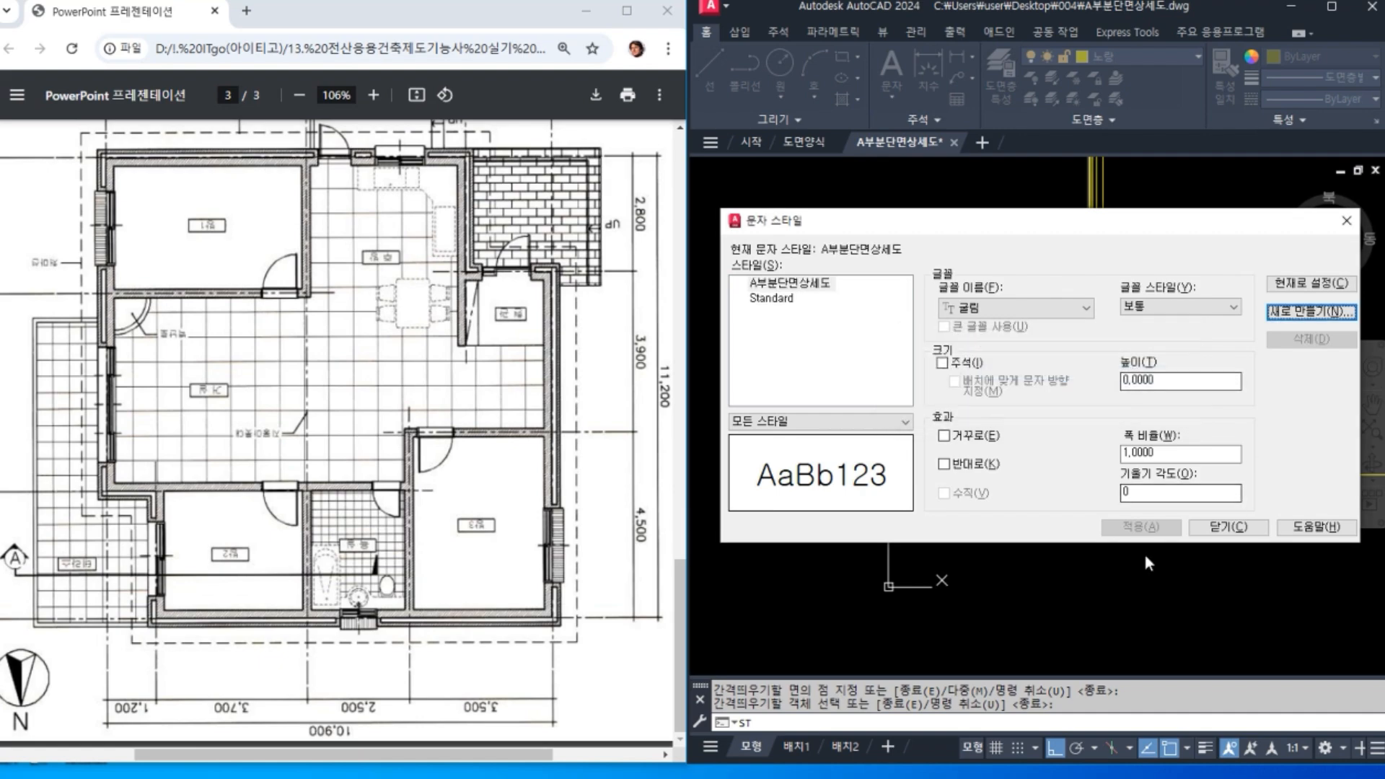
click(799, 283)
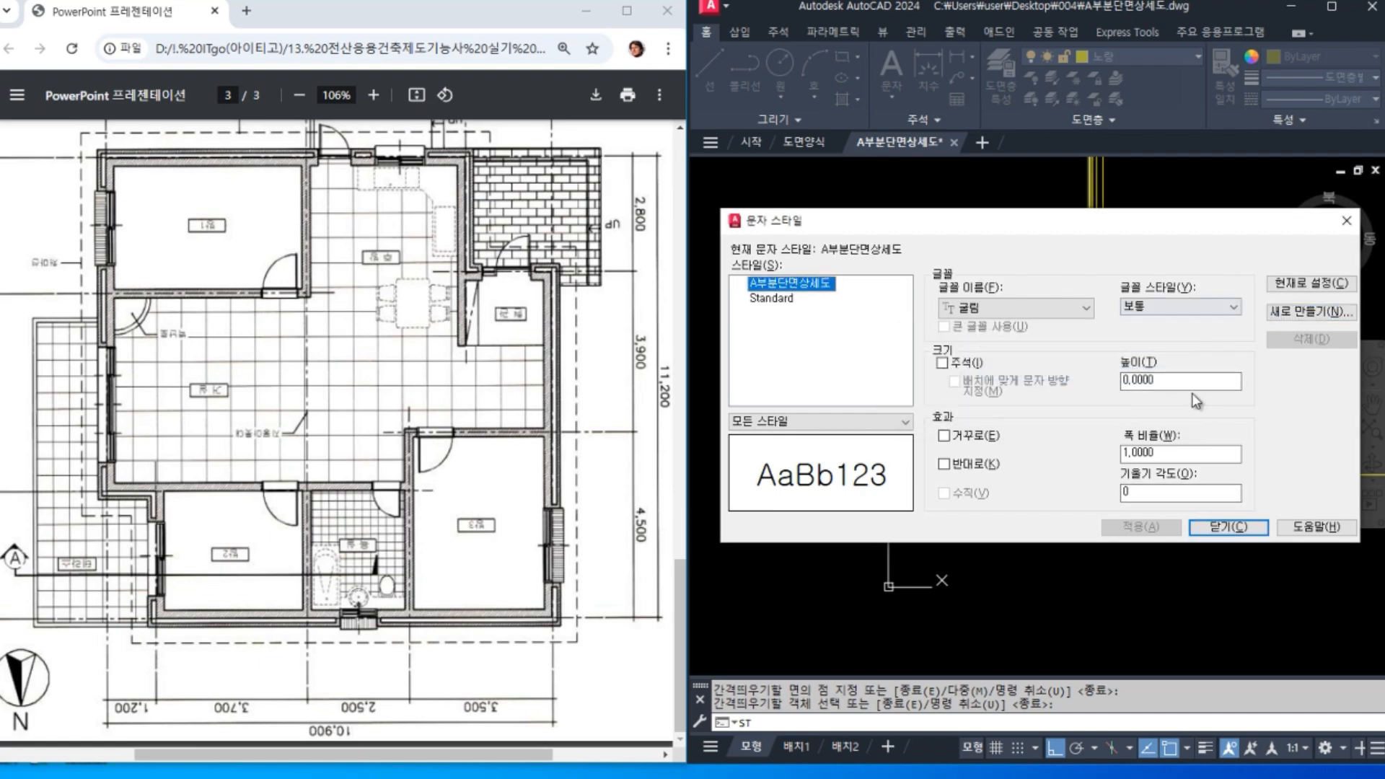
double_click(1154, 381)
text(80)
key(Tab)
key(Tab)
click(1141, 527)
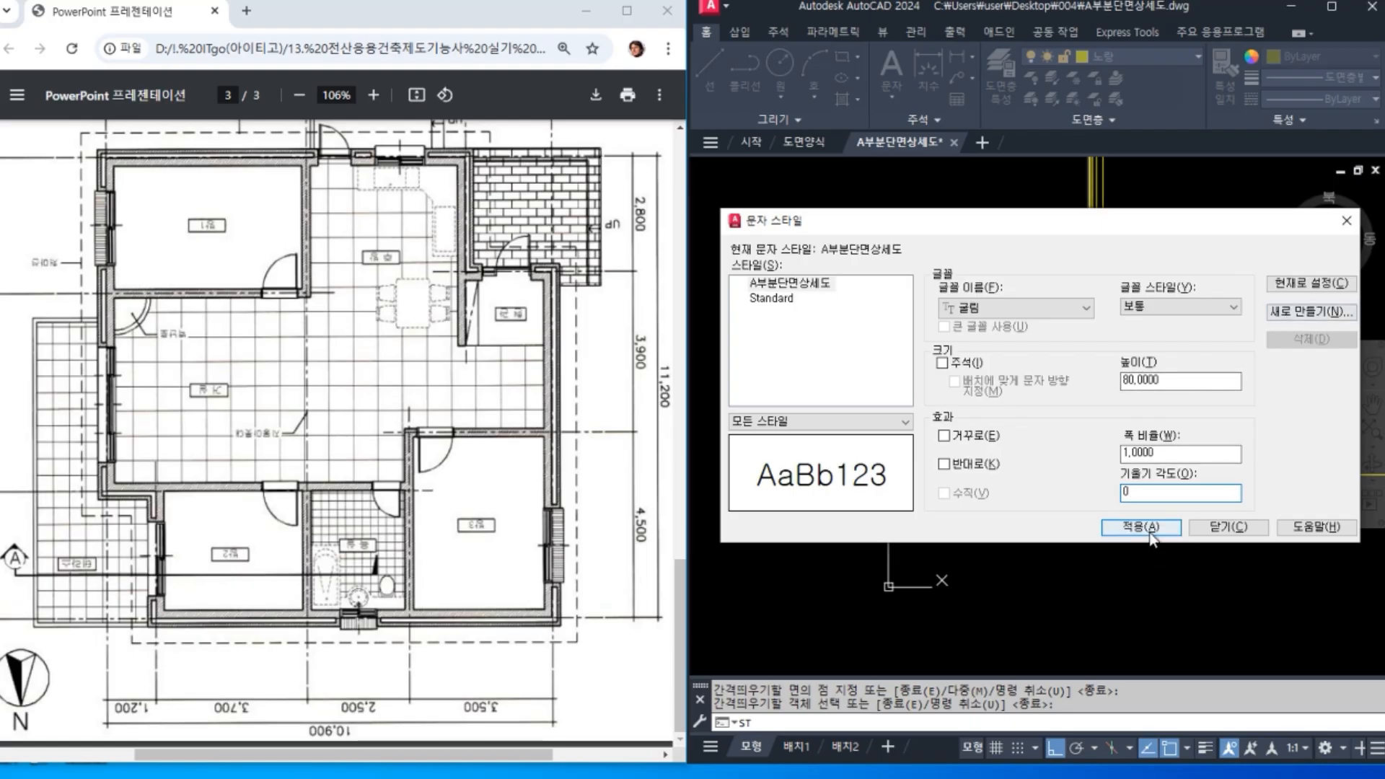
Step: Create a text style named 동측입면도 and apply a text height of 100 to it
click(1311, 313)
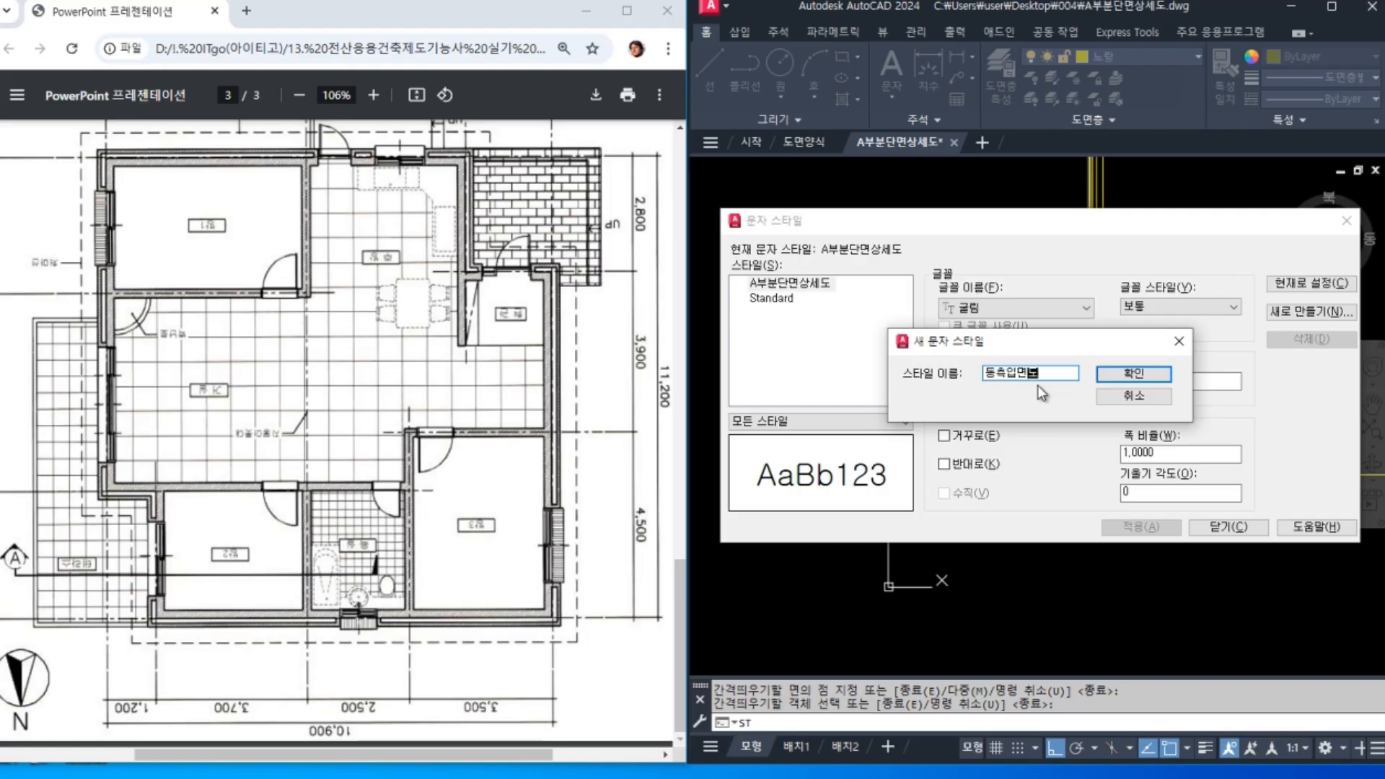
click(1154, 378)
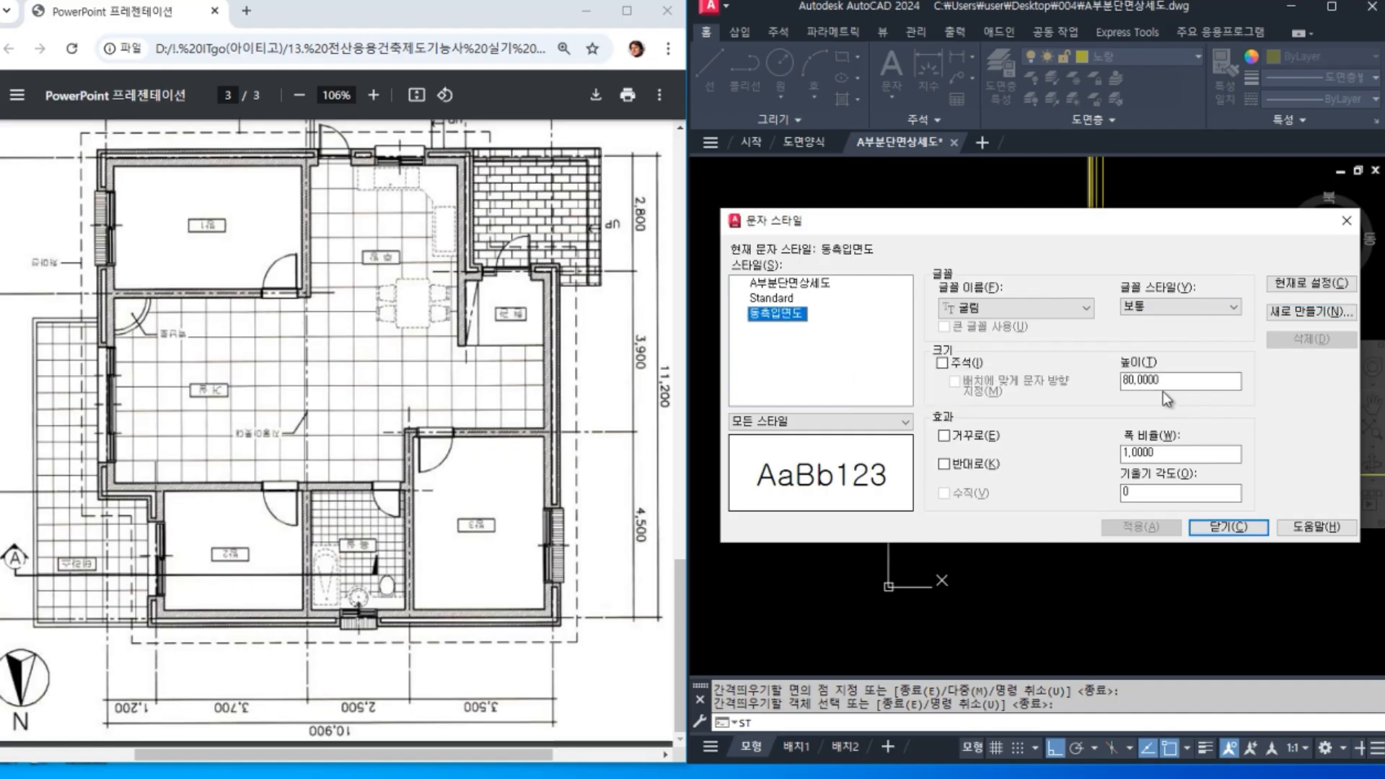
drag(1214, 381, 1057, 370)
text(100)
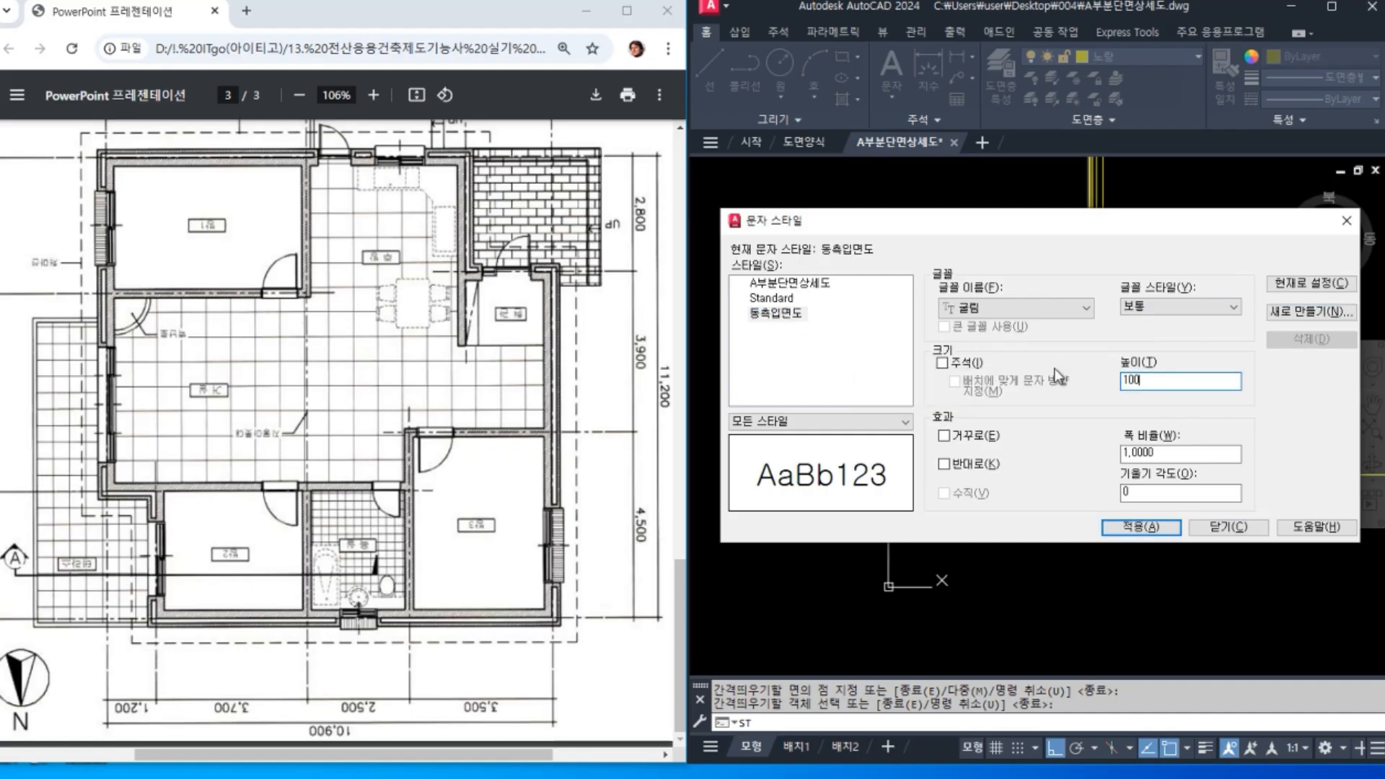
click(1141, 526)
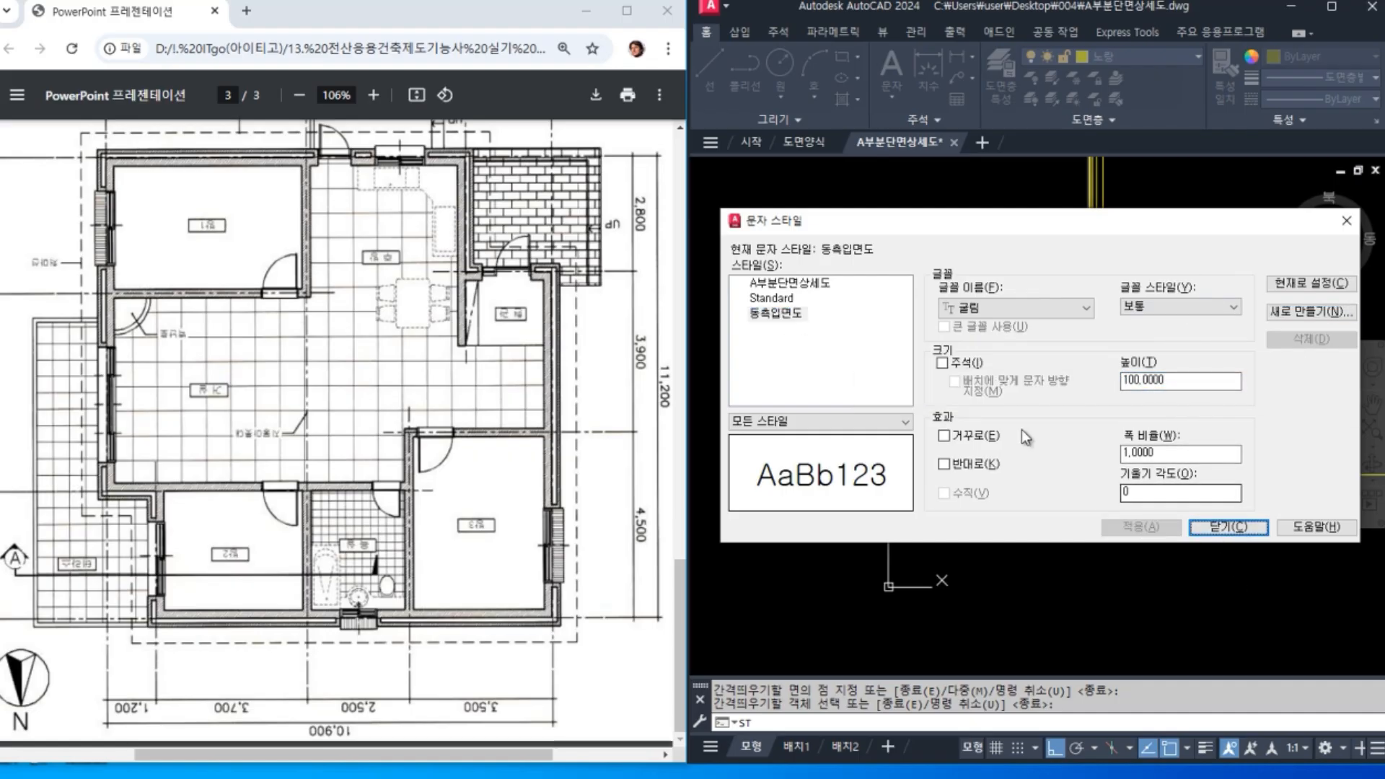
Step: Make the Standard text style current and close the text style settings
click(771, 298)
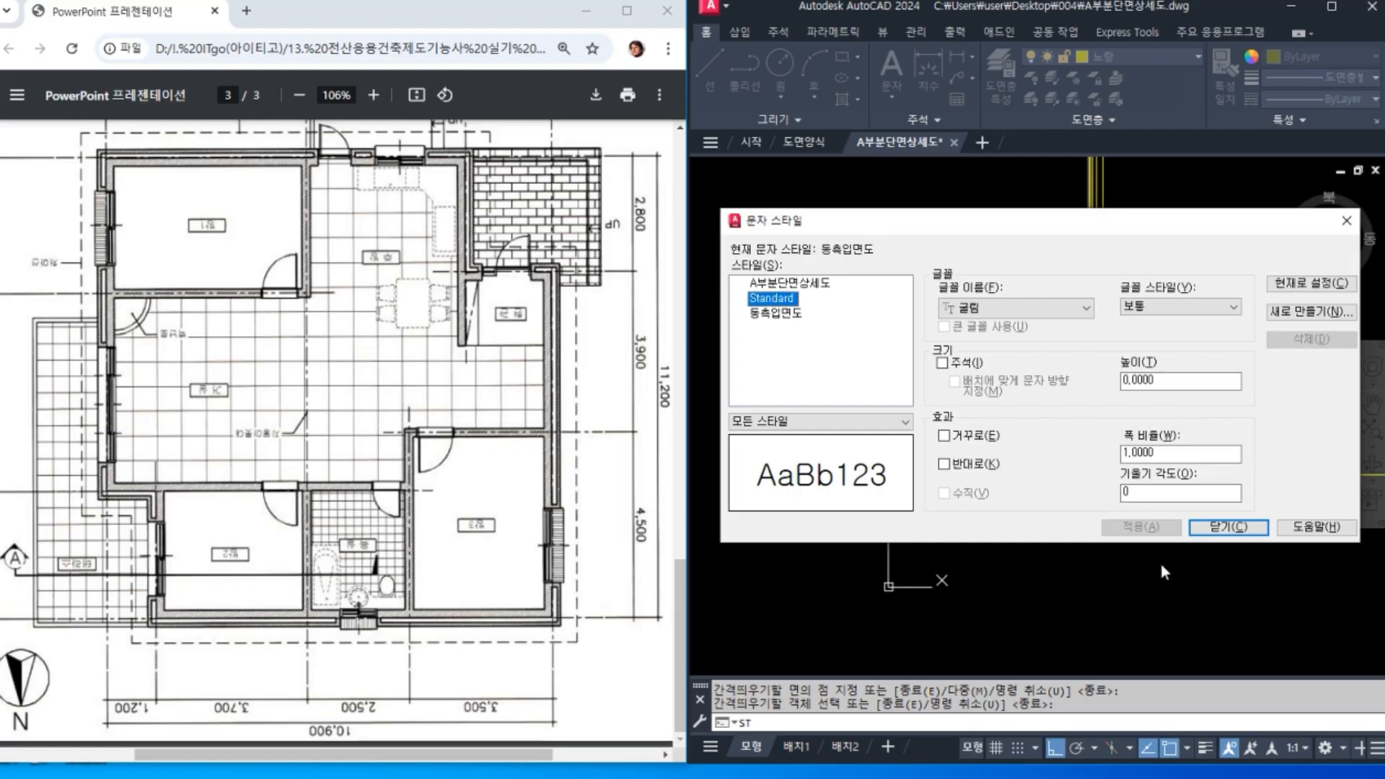
click(1299, 283)
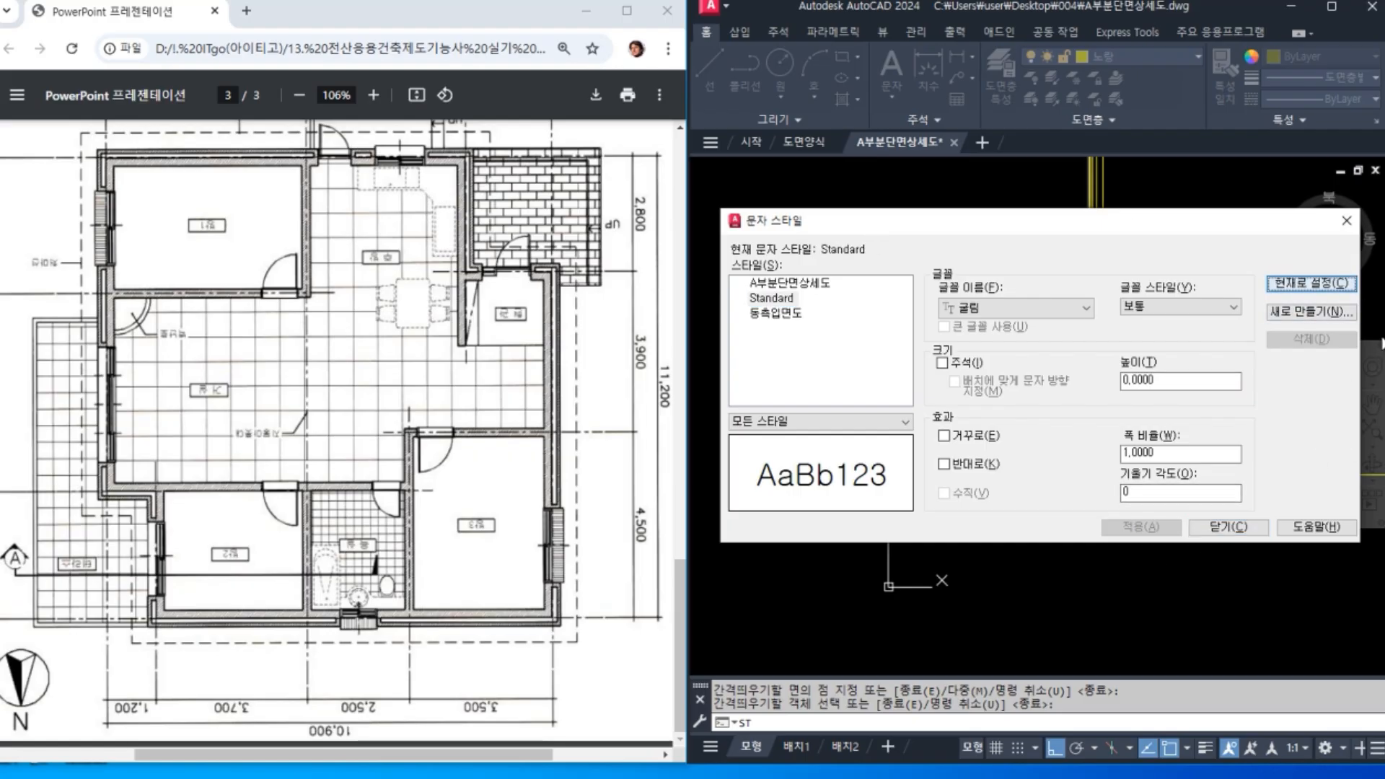
click(1229, 528)
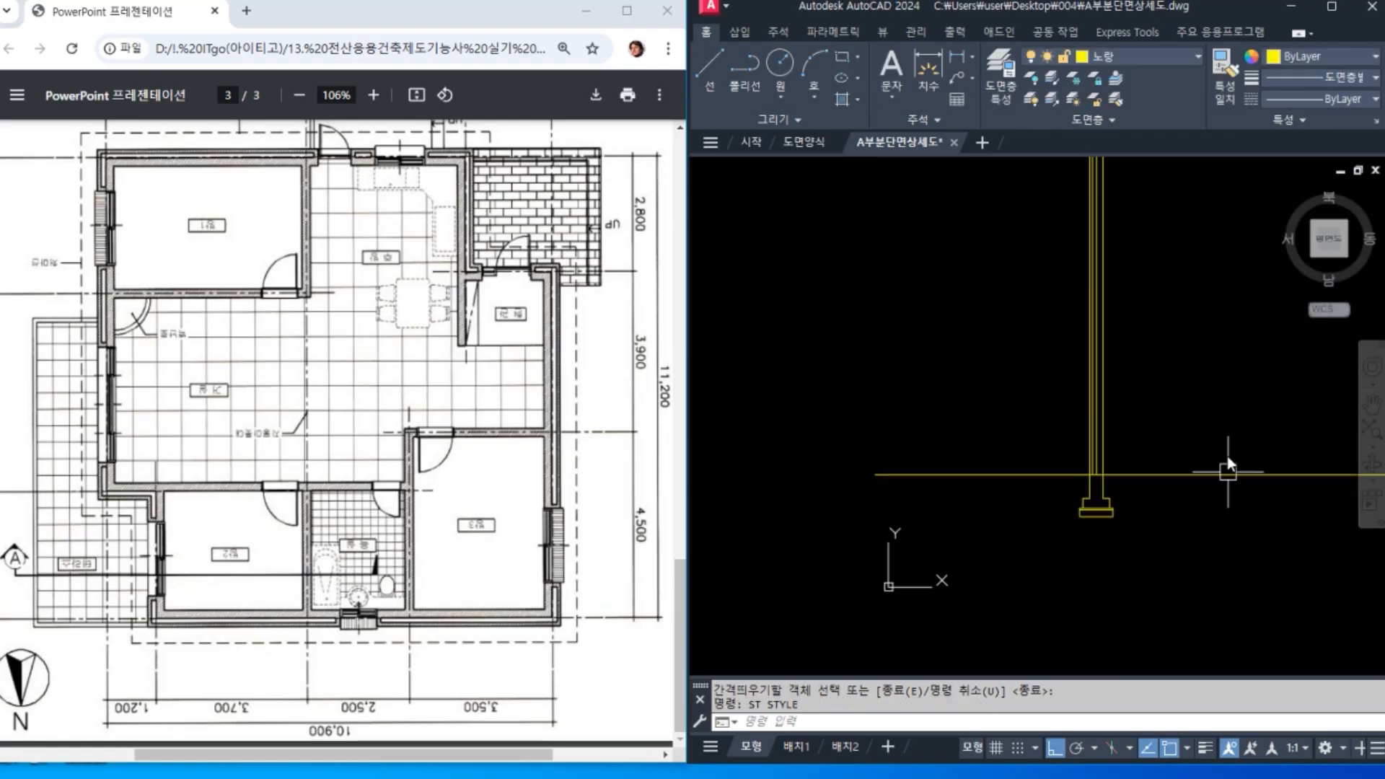
Step: Place the single-line text "G.L ±0" with height 150 and rotation 0 just above the left end of the ground line
scroll(963, 455, up, 4)
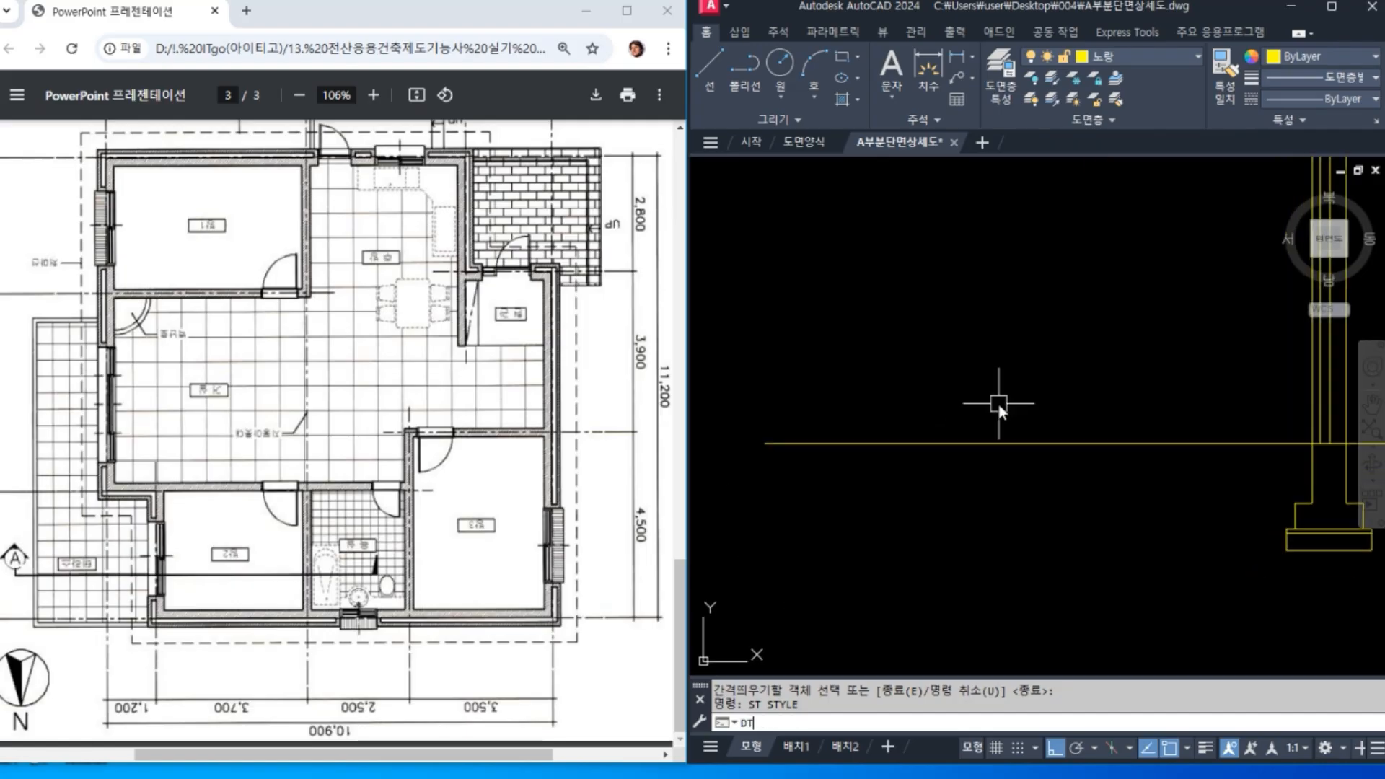
key(Return)
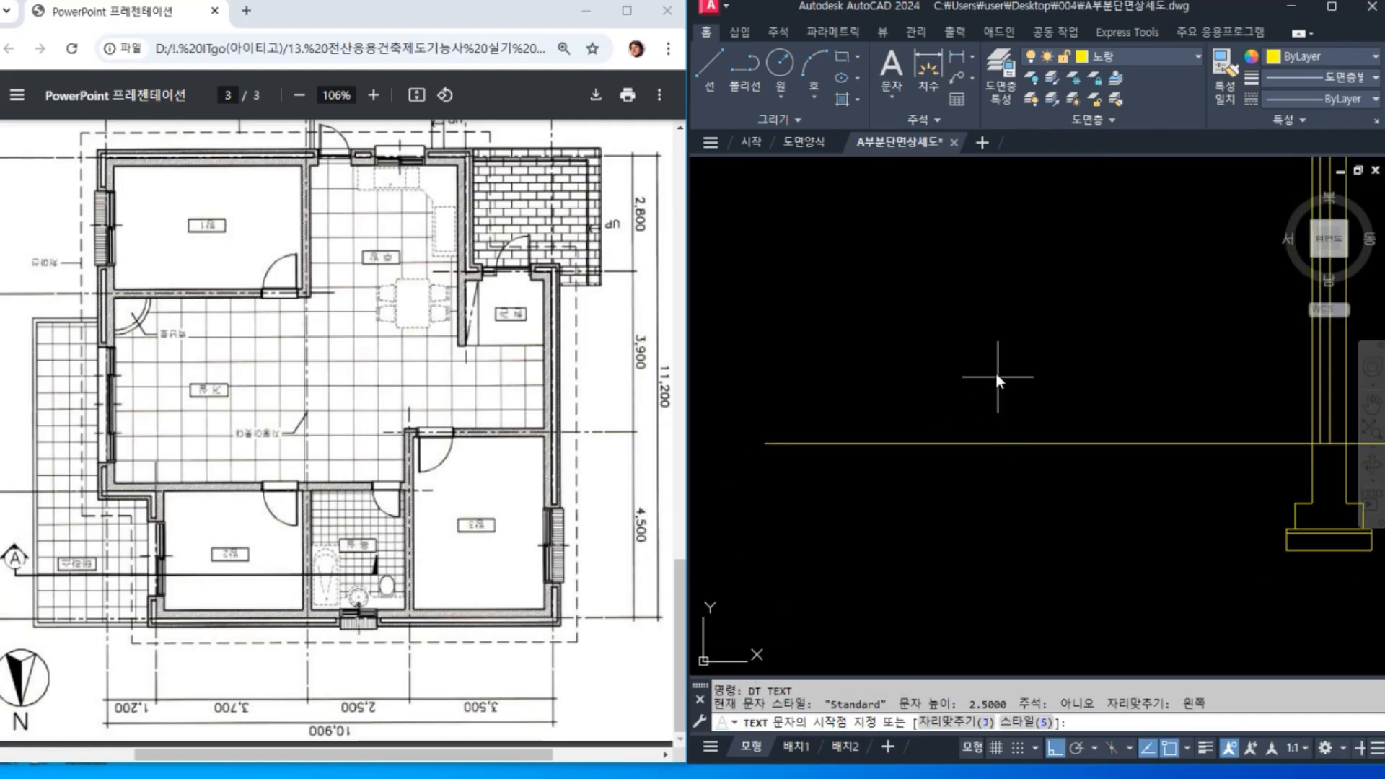
click(779, 432)
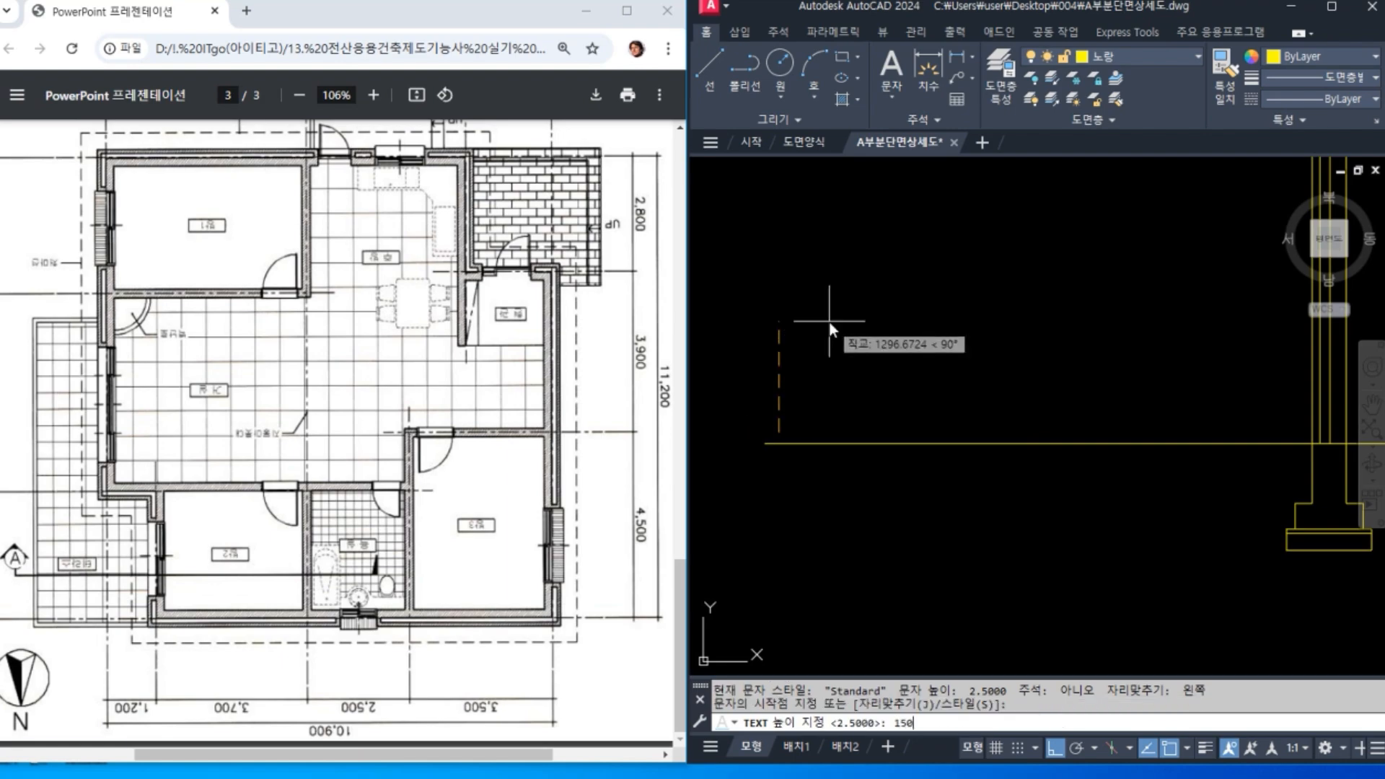
text(150)
key(Return)
key(Return)
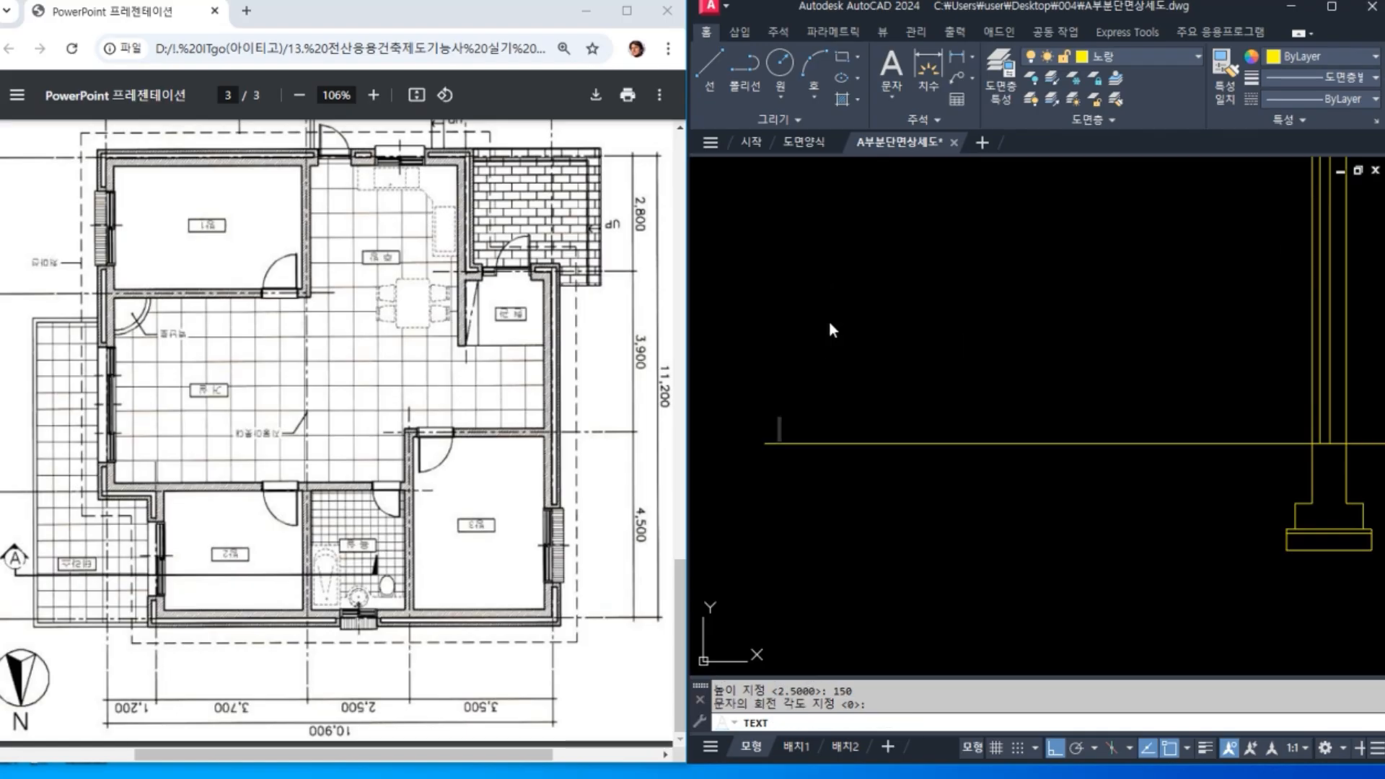
text(G.L)
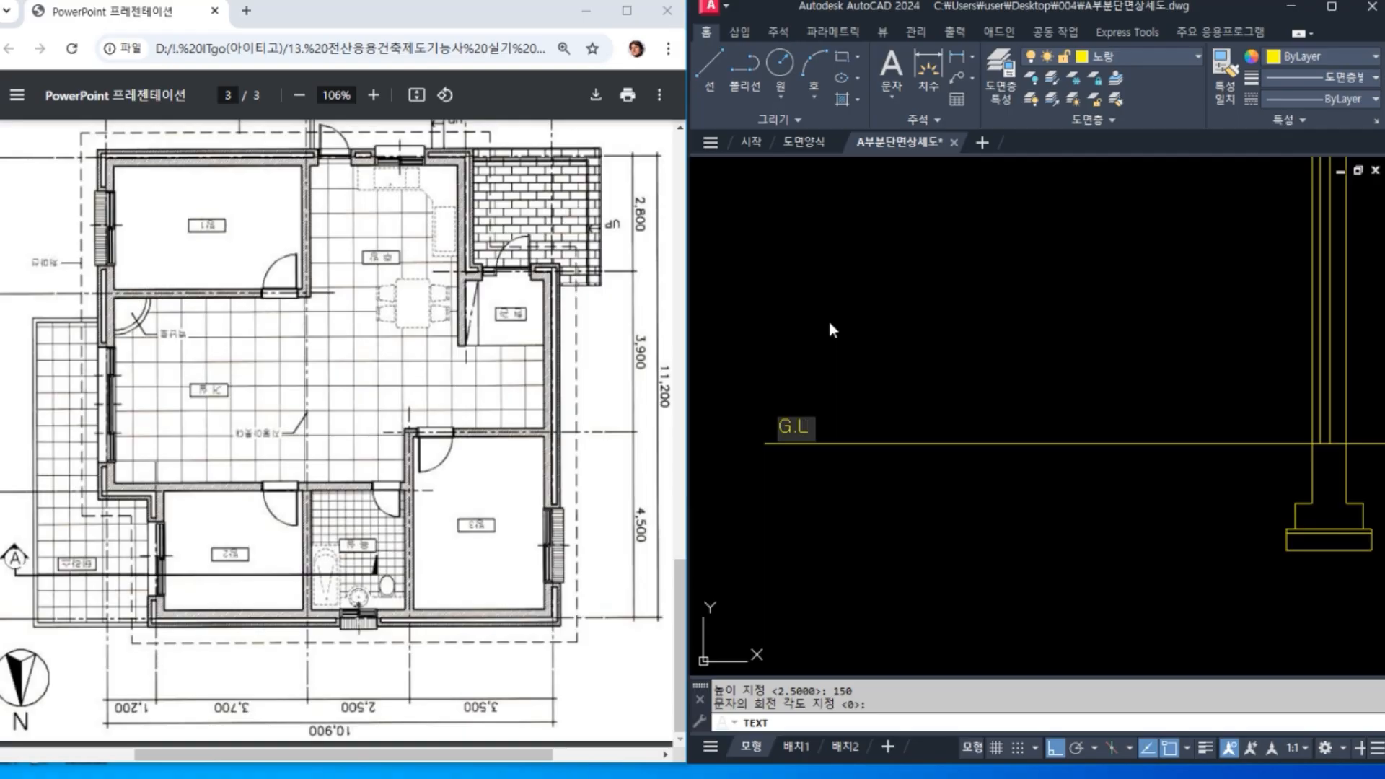
text( %%p)
text(0)
key(Return)
key(Return)
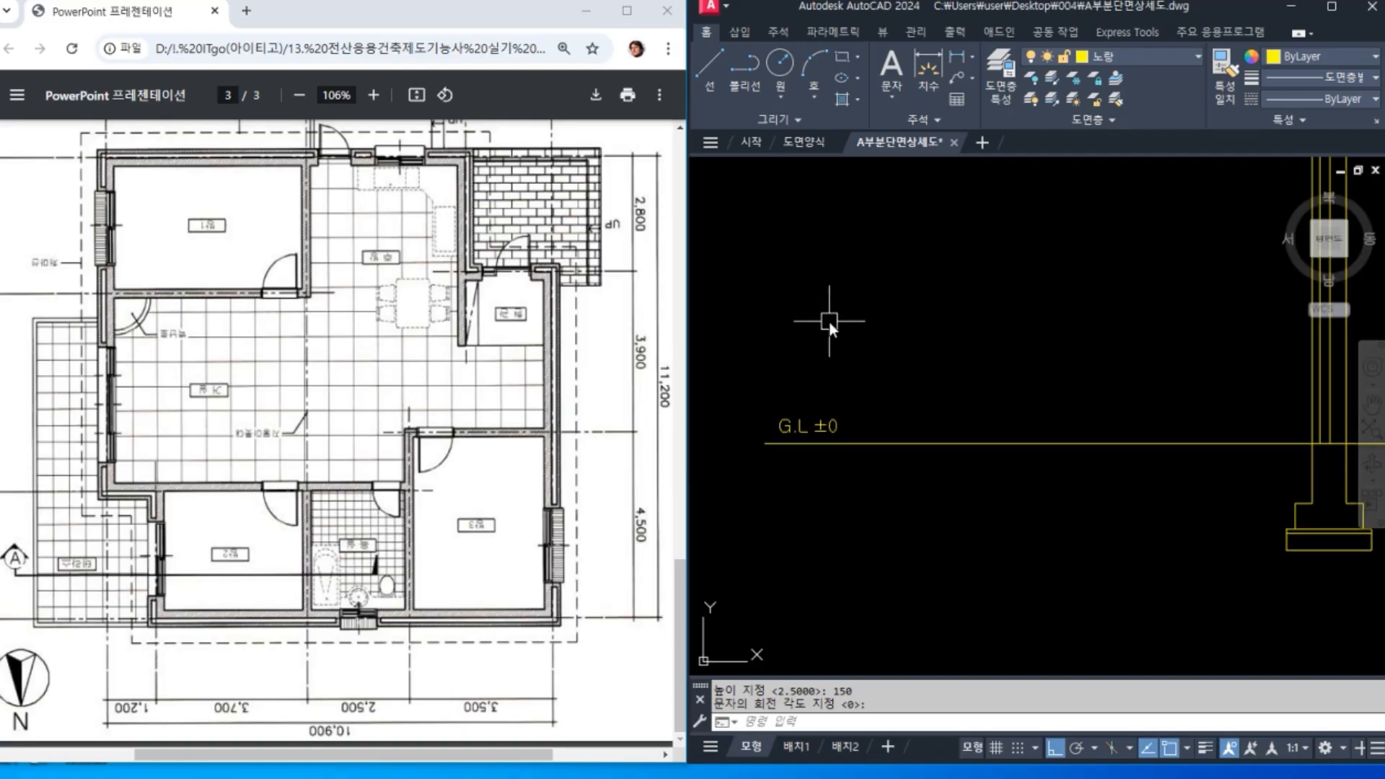
Step: Move the G.L ±0 text slightly down so it sits closer to the ground line
scroll(794, 426, up, 4)
middle_drag(893, 358, 964, 306)
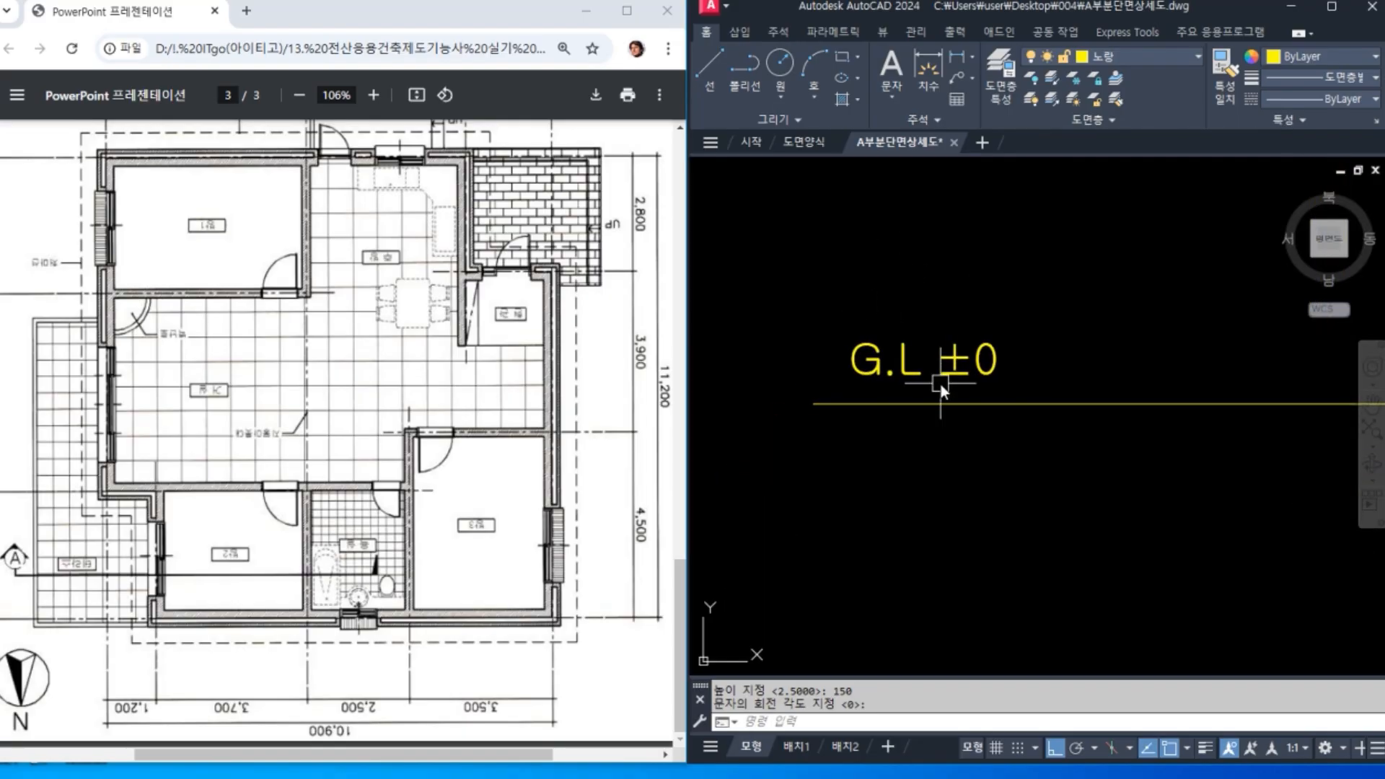
click(942, 379)
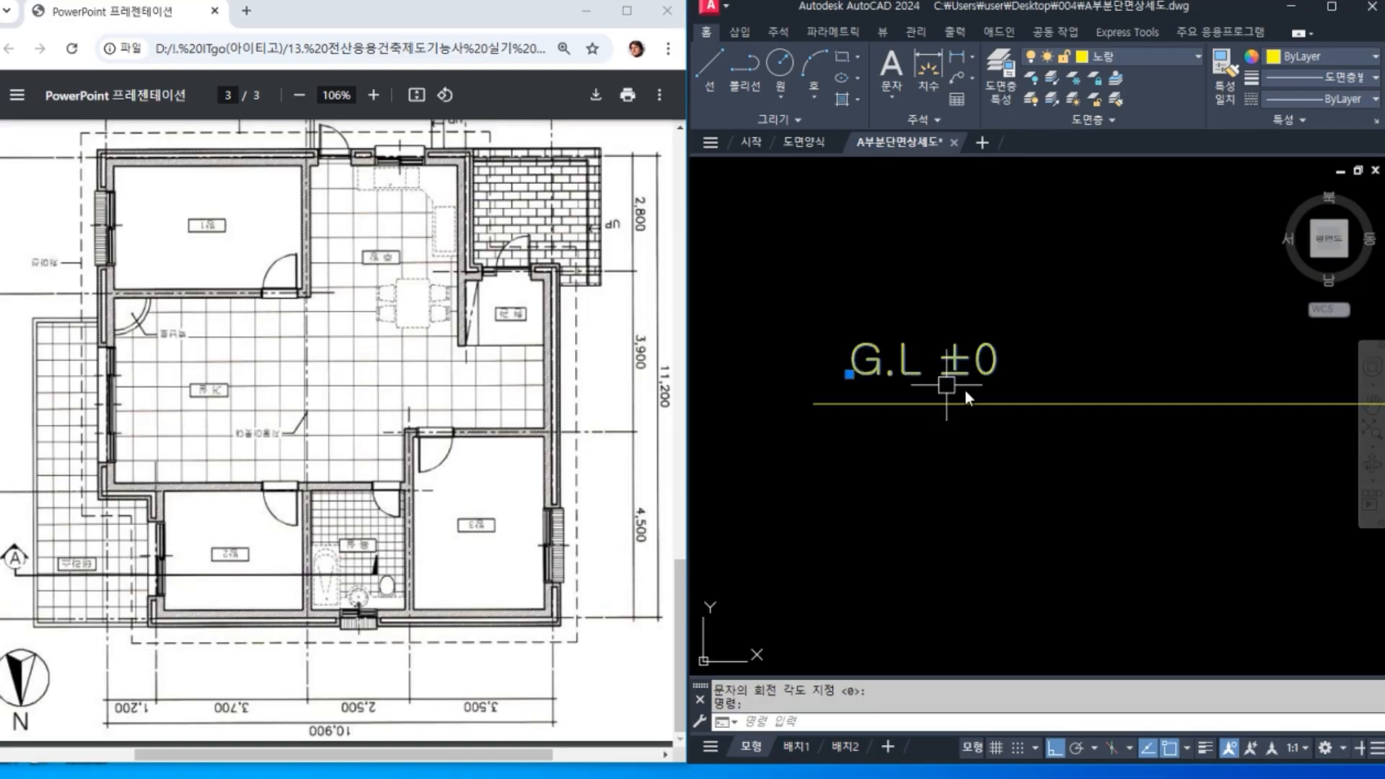
click(849, 390)
key(Escape)
scroll(1171, 542, down, 5)
scroll(1094, 553, down, 2)
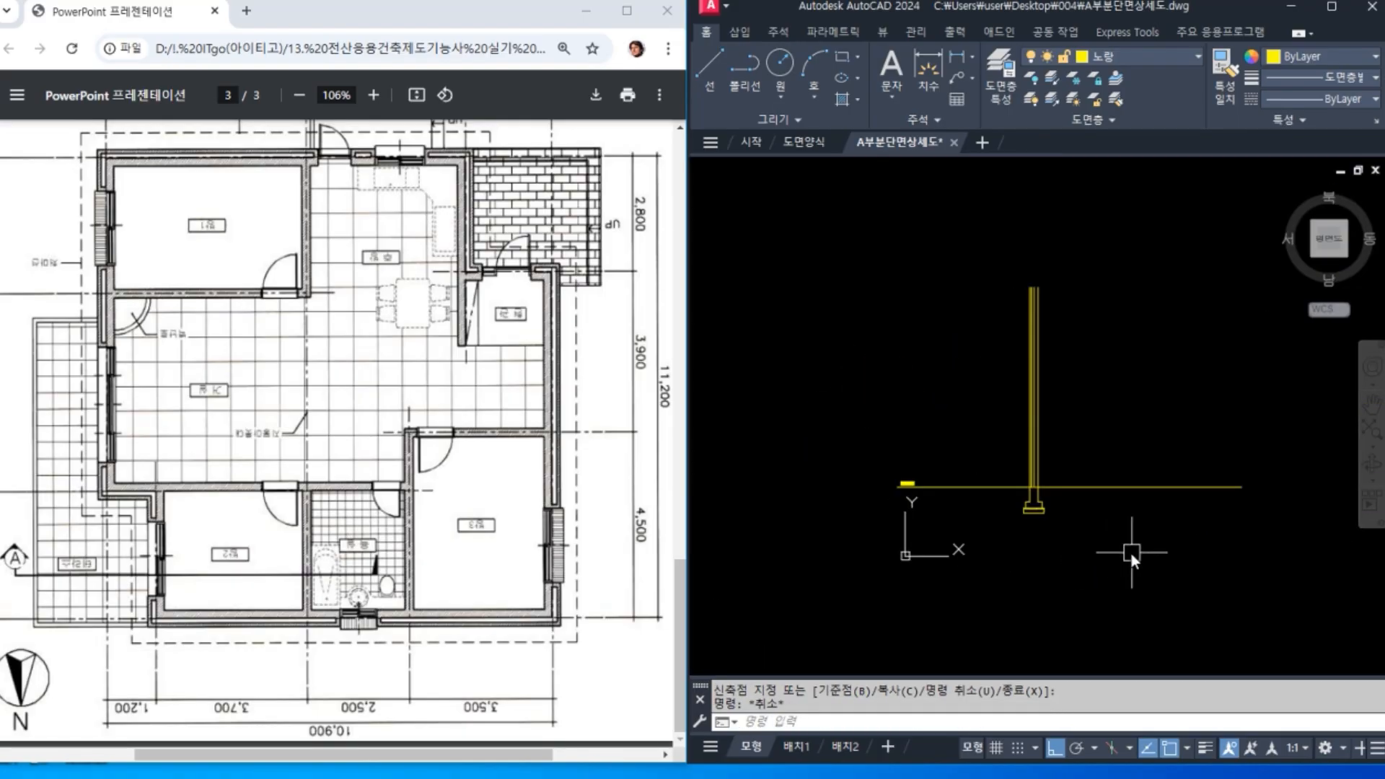
Step: Move the whole section drawing, including the ground line and its label, a short distance up and to the right with ortho off
middle_drag(1131, 551, 1070, 544)
text(m)
key(Return)
click(1089, 573)
click(811, 173)
key(Return)
click(1038, 581)
key(F8)
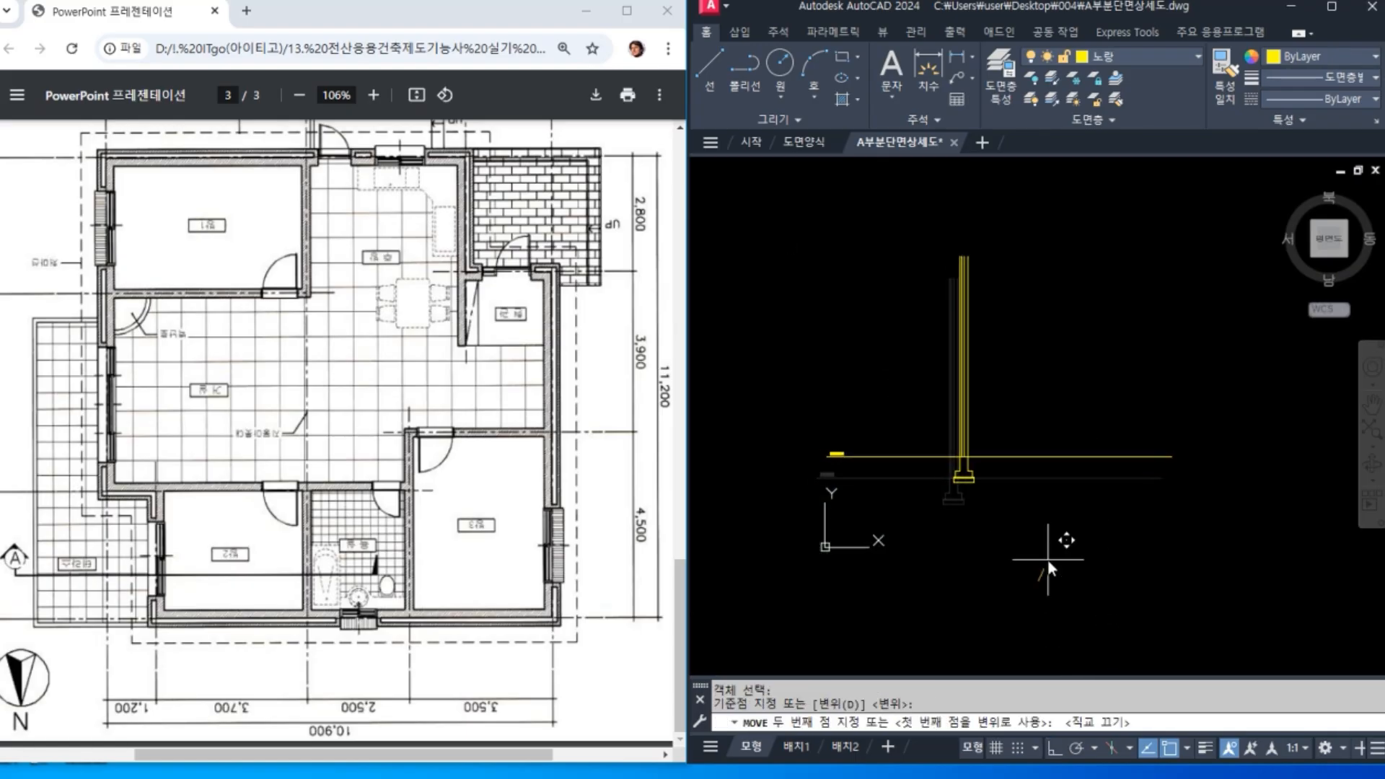
click(1110, 550)
middle_drag(1155, 554, 1050, 570)
scroll(906, 512, up, 4)
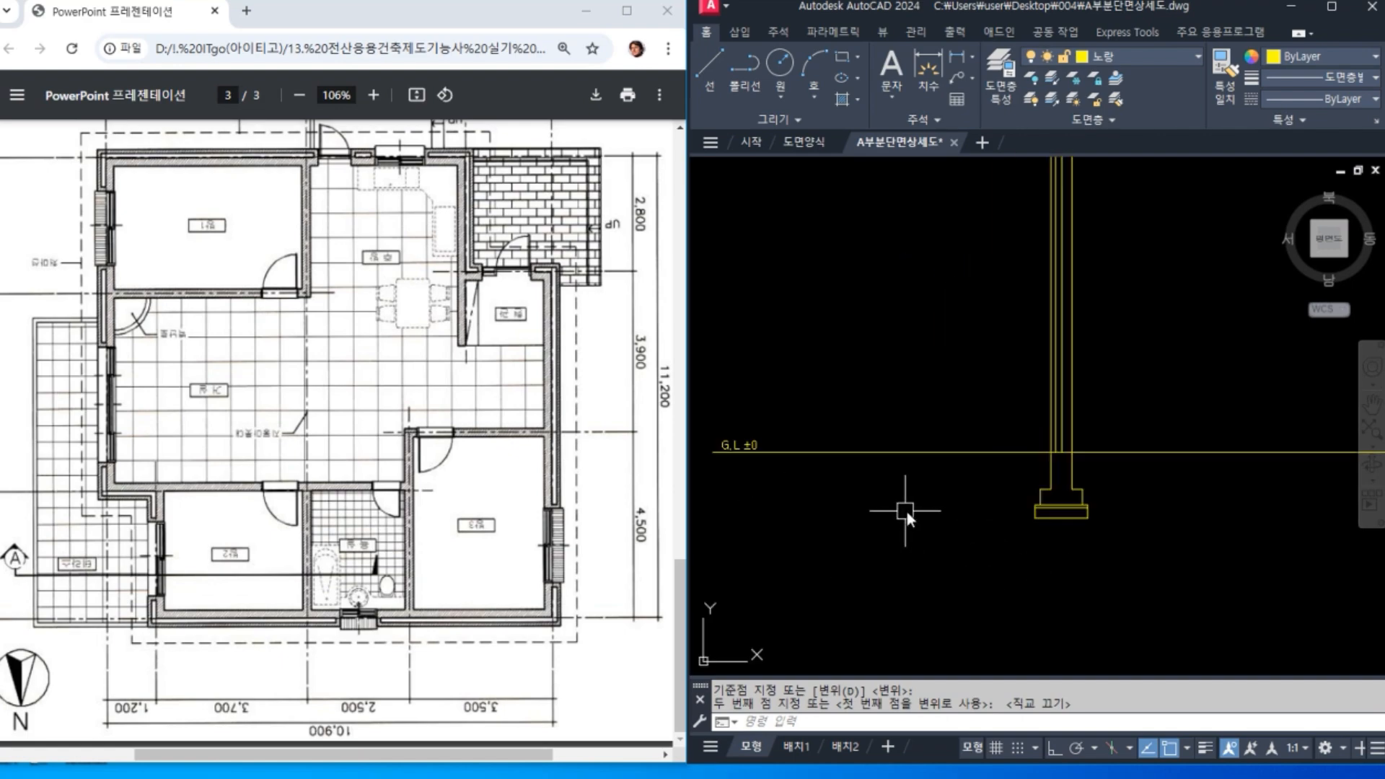
middle_drag(918, 513, 967, 580)
mouse_move(1222, 615)
middle_down()
mouse_move(1099, 605)
mouse_move(1190, 601)
middle_up()
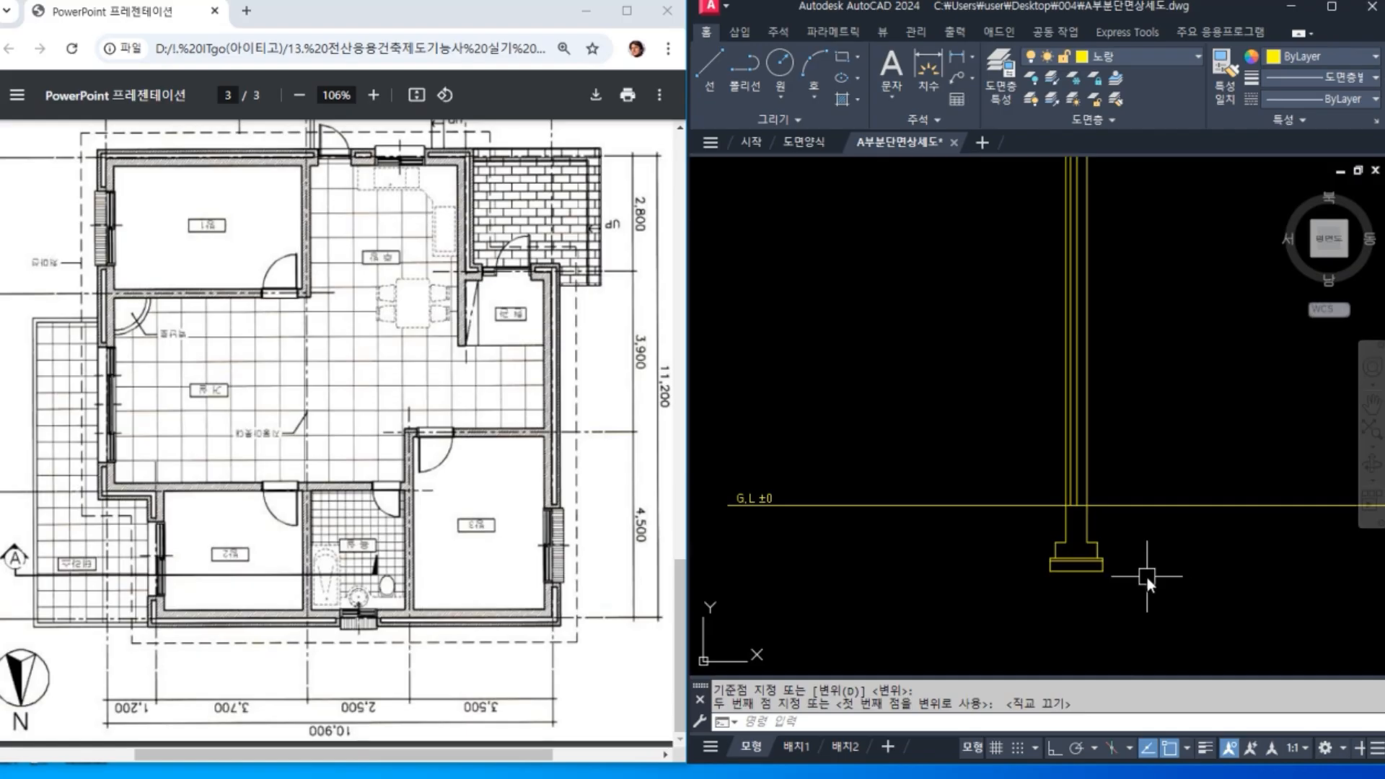
Step: Offset the right-hand wall line 200 inward toward the middle of the wall
scroll(1124, 550, up, 3)
text(p)
key(Return)
text(200)
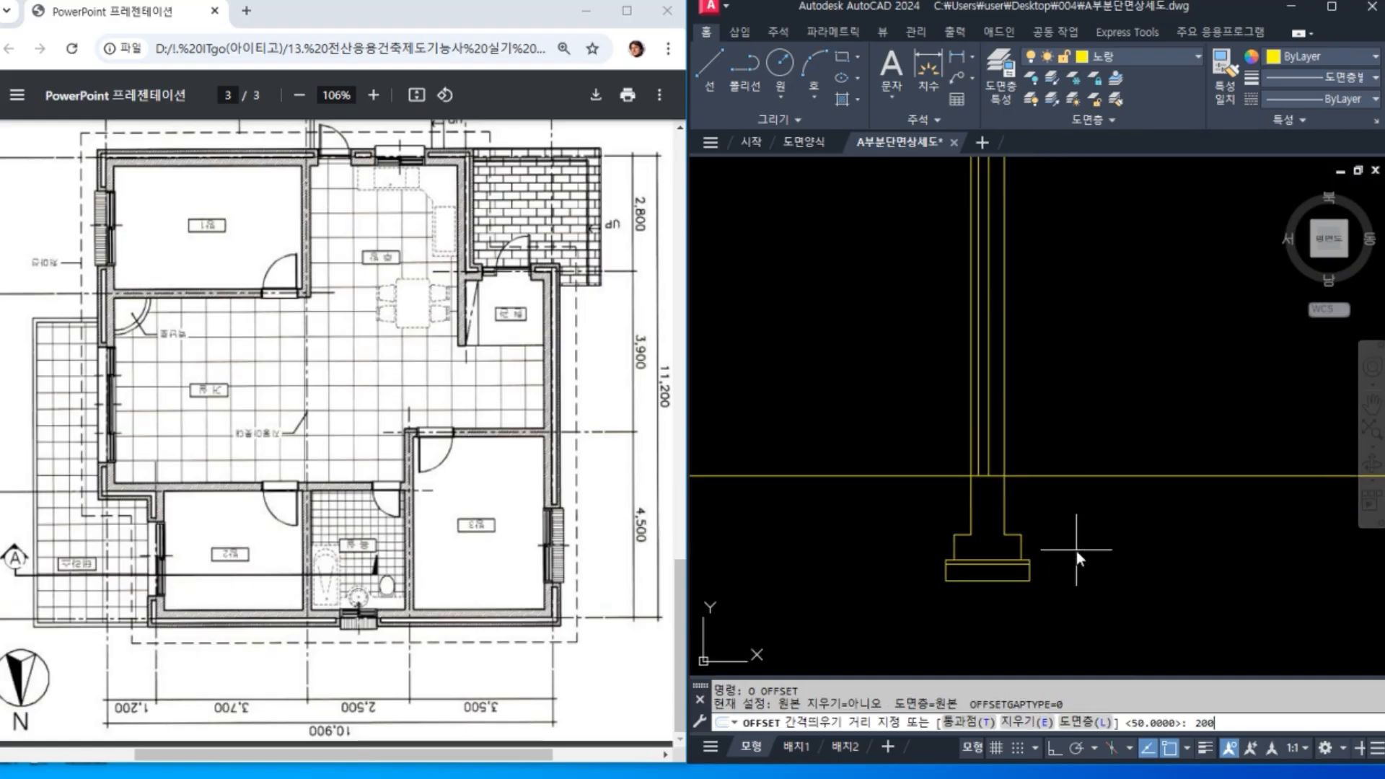
key(Return)
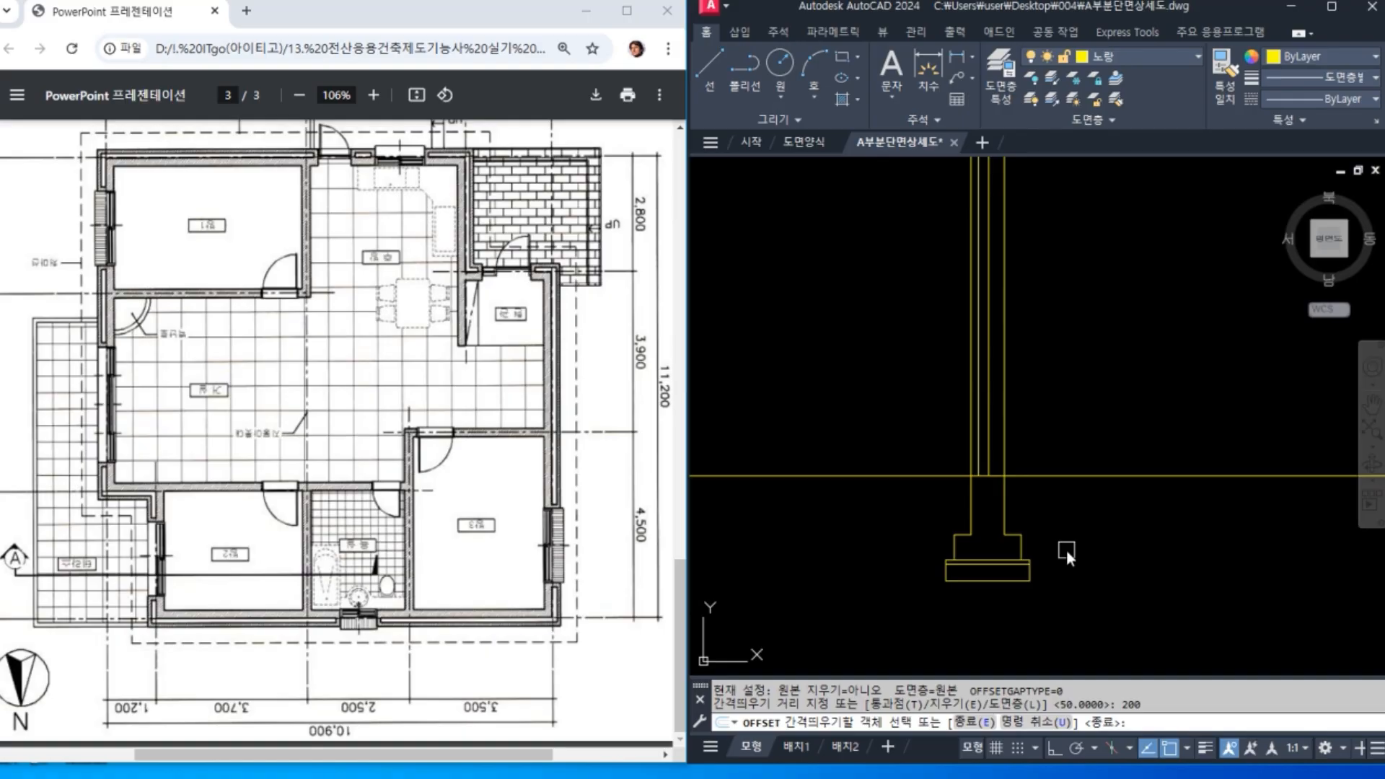
click(1004, 527)
click(984, 528)
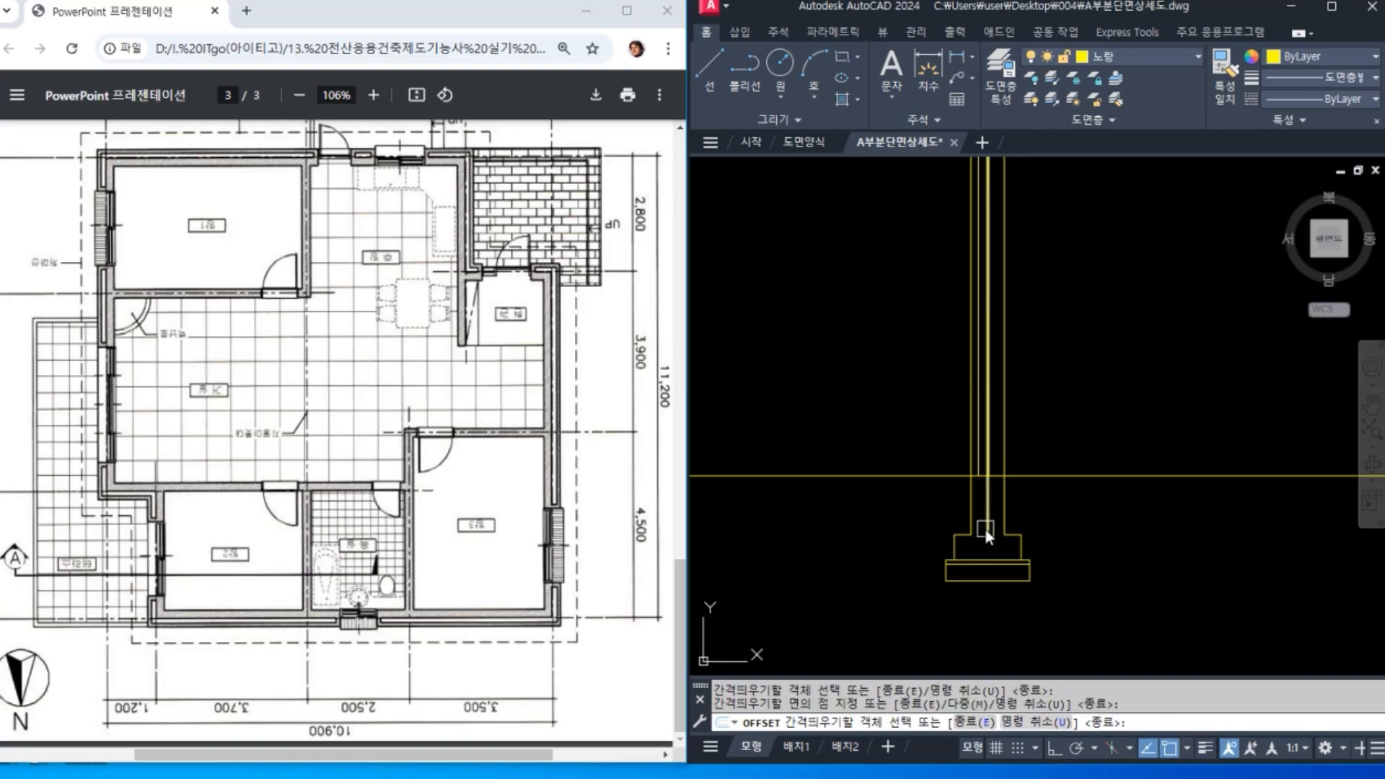
key(Return)
Step: Assign the offset line in the middle of the wall to the 빨강 layer
click(986, 513)
click(1119, 55)
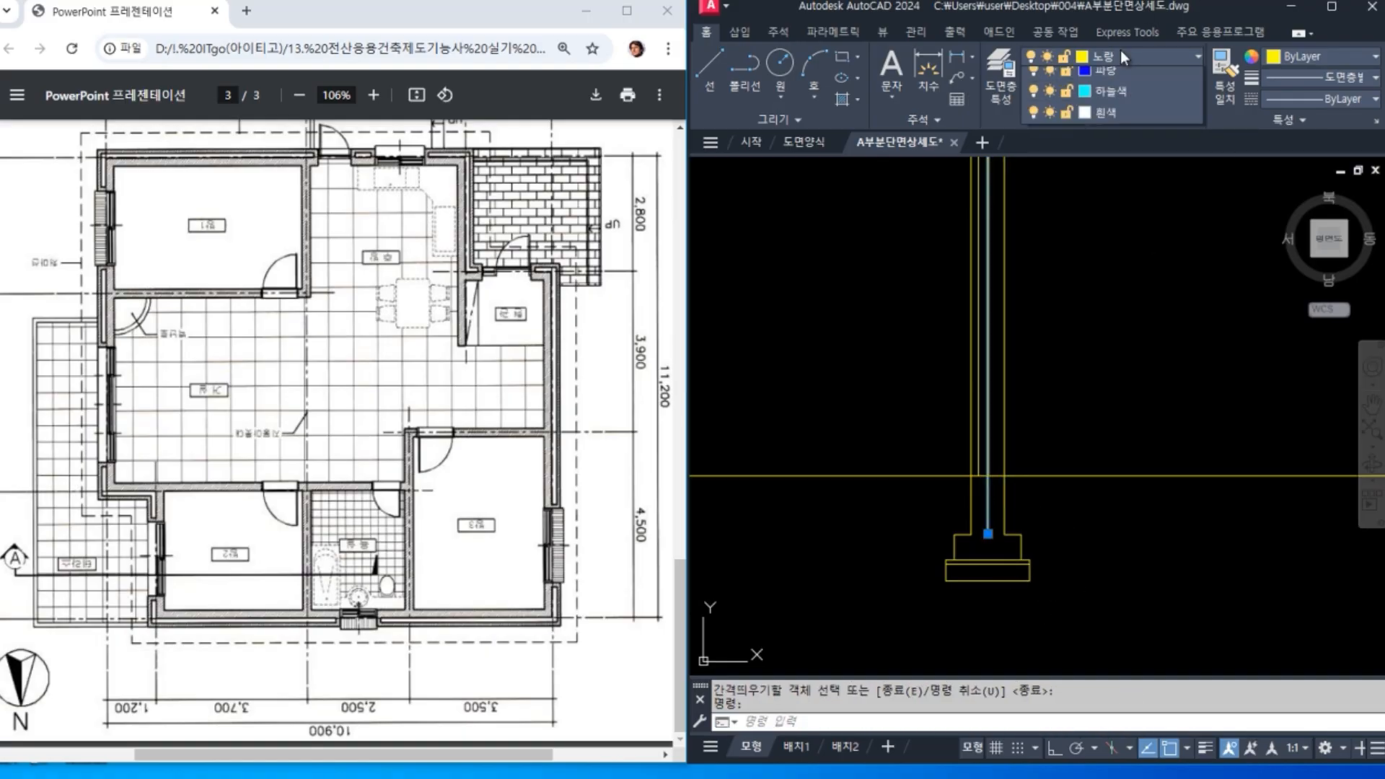
click(1132, 142)
key(Escape)
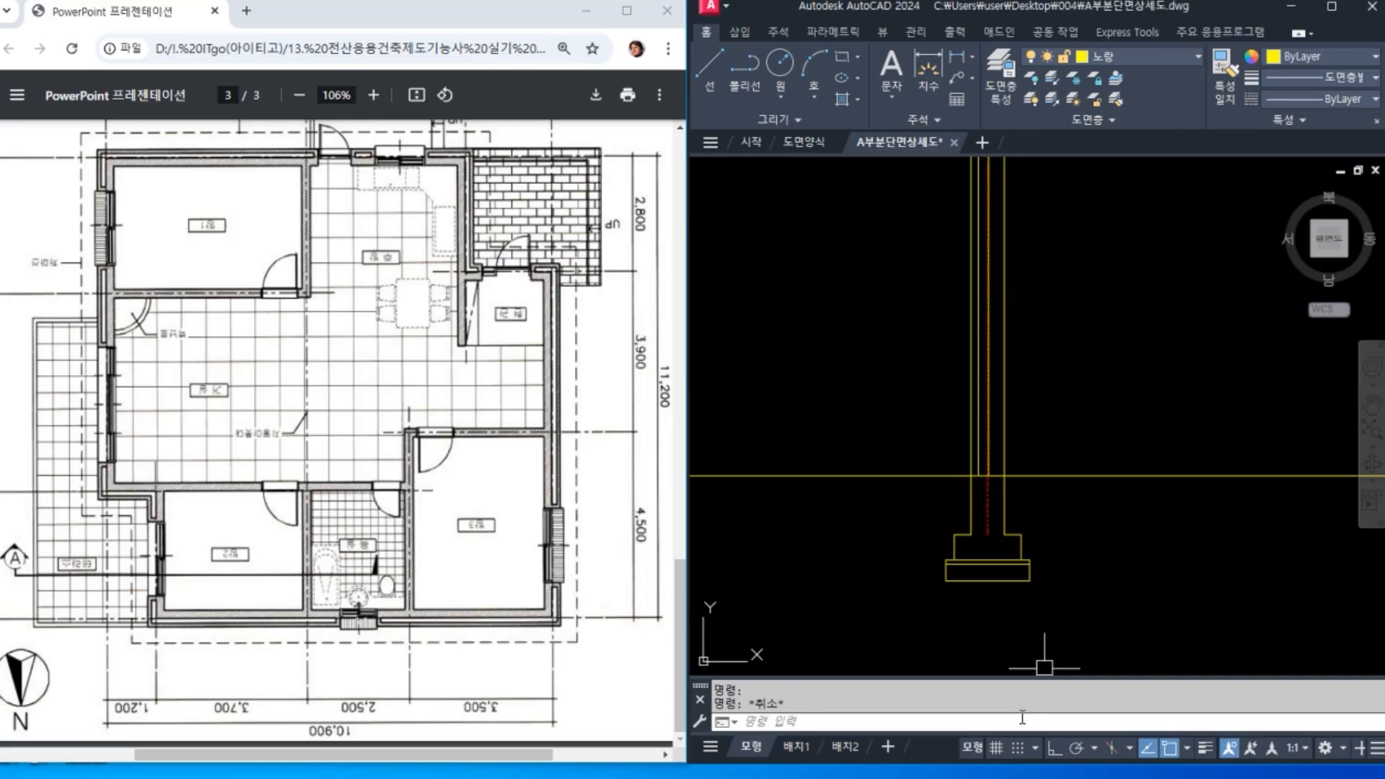
Step: Extend the red wall centre line down to the bottom edge of the footing
text(ex)
key(Return)
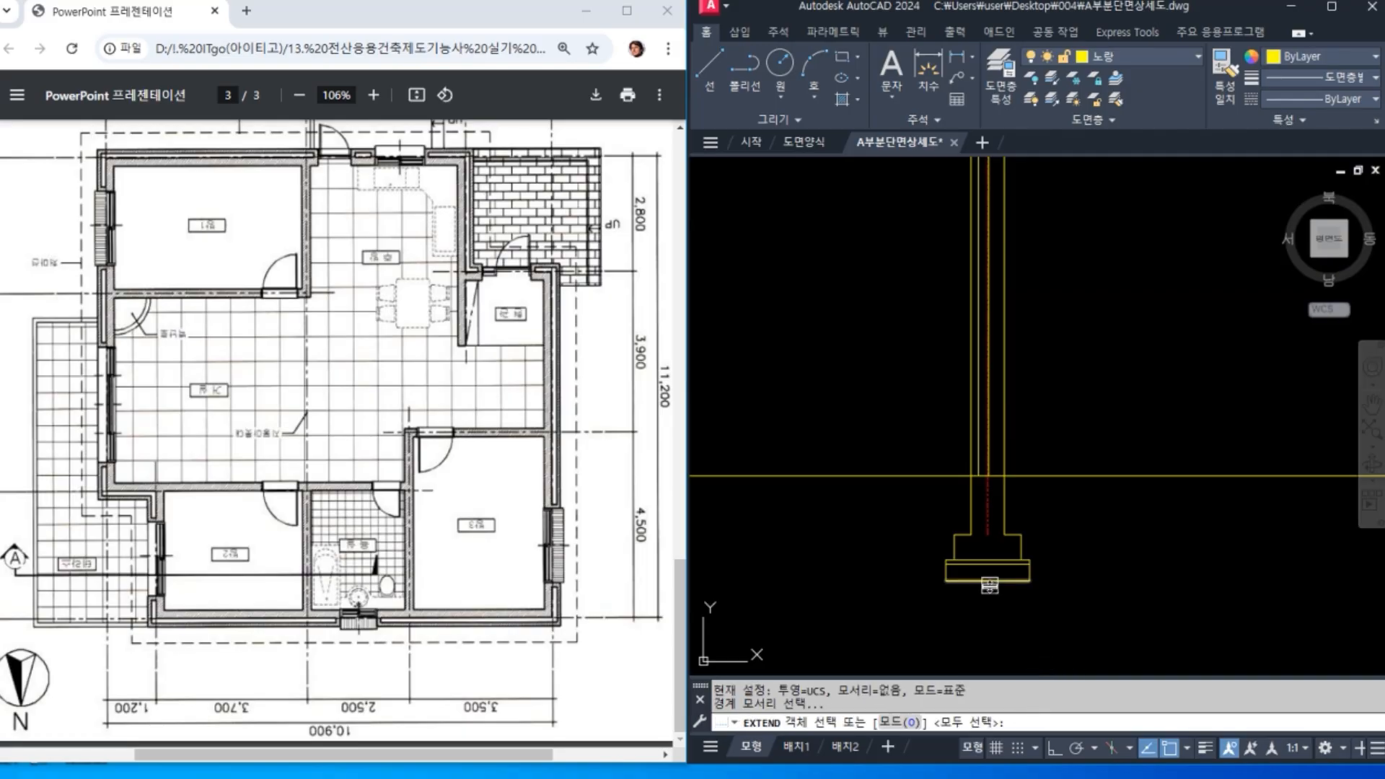
click(988, 575)
key(Return)
click(988, 530)
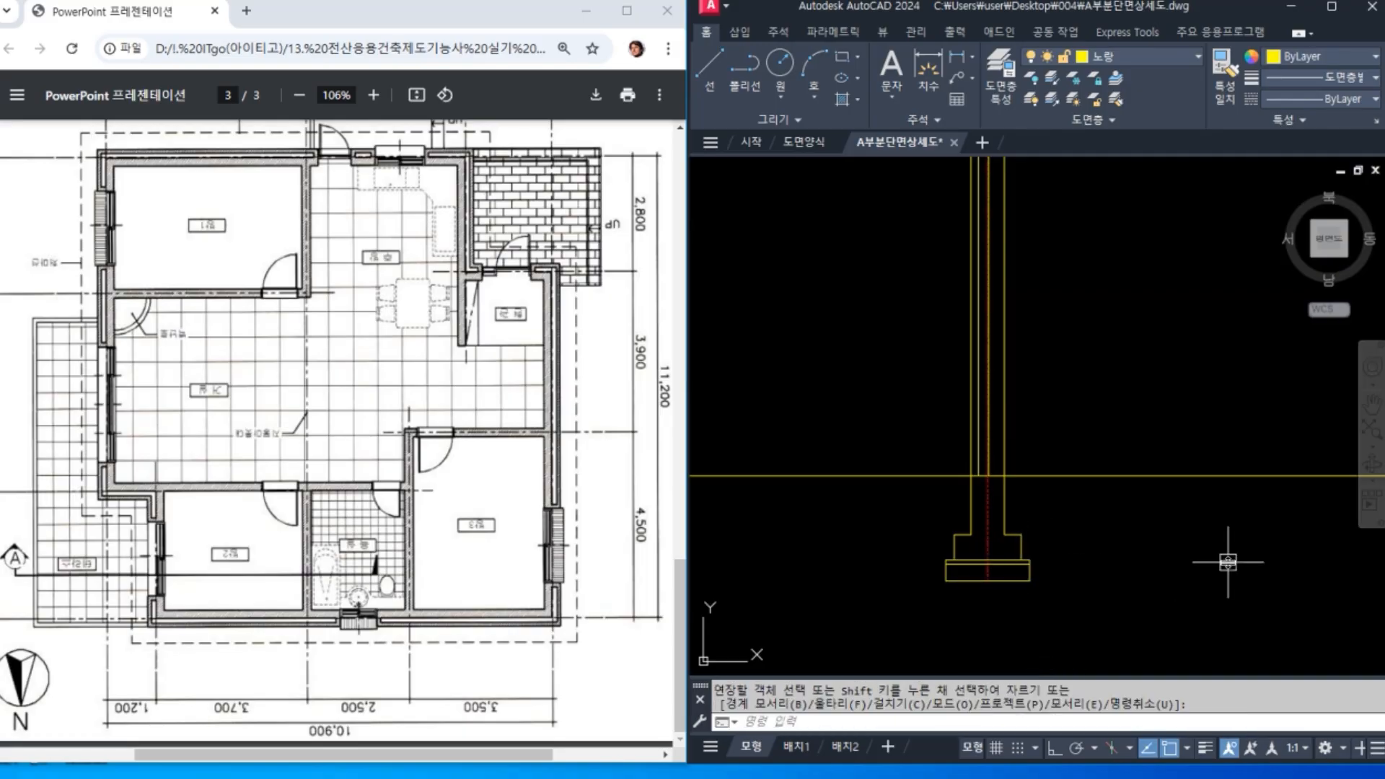
Step: Set the global linetype scale (LTSCALE) to 10
text(ㄴ)
key(Return)
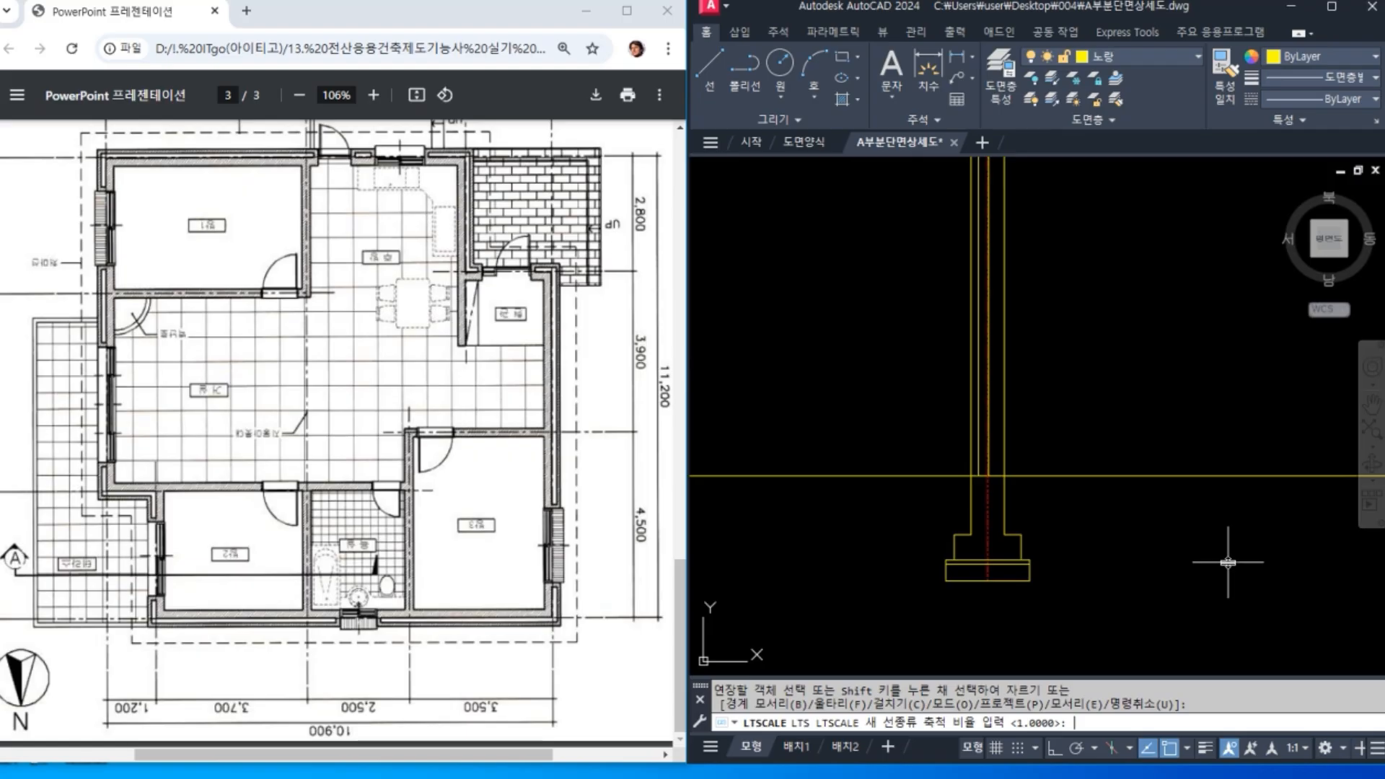
text(10)
key(Return)
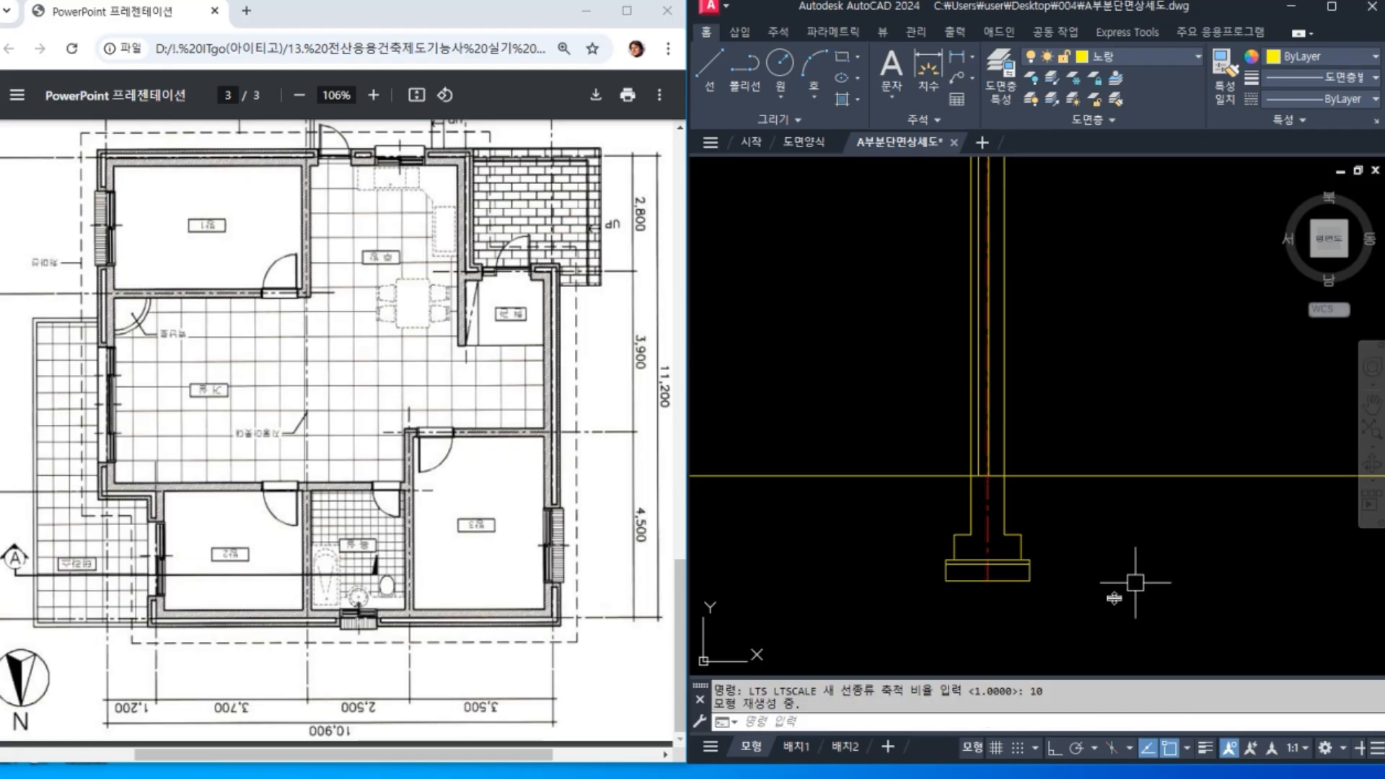
Step: Stretch the lower end of the red centre line 300 straight down below the footing with ortho on
click(985, 526)
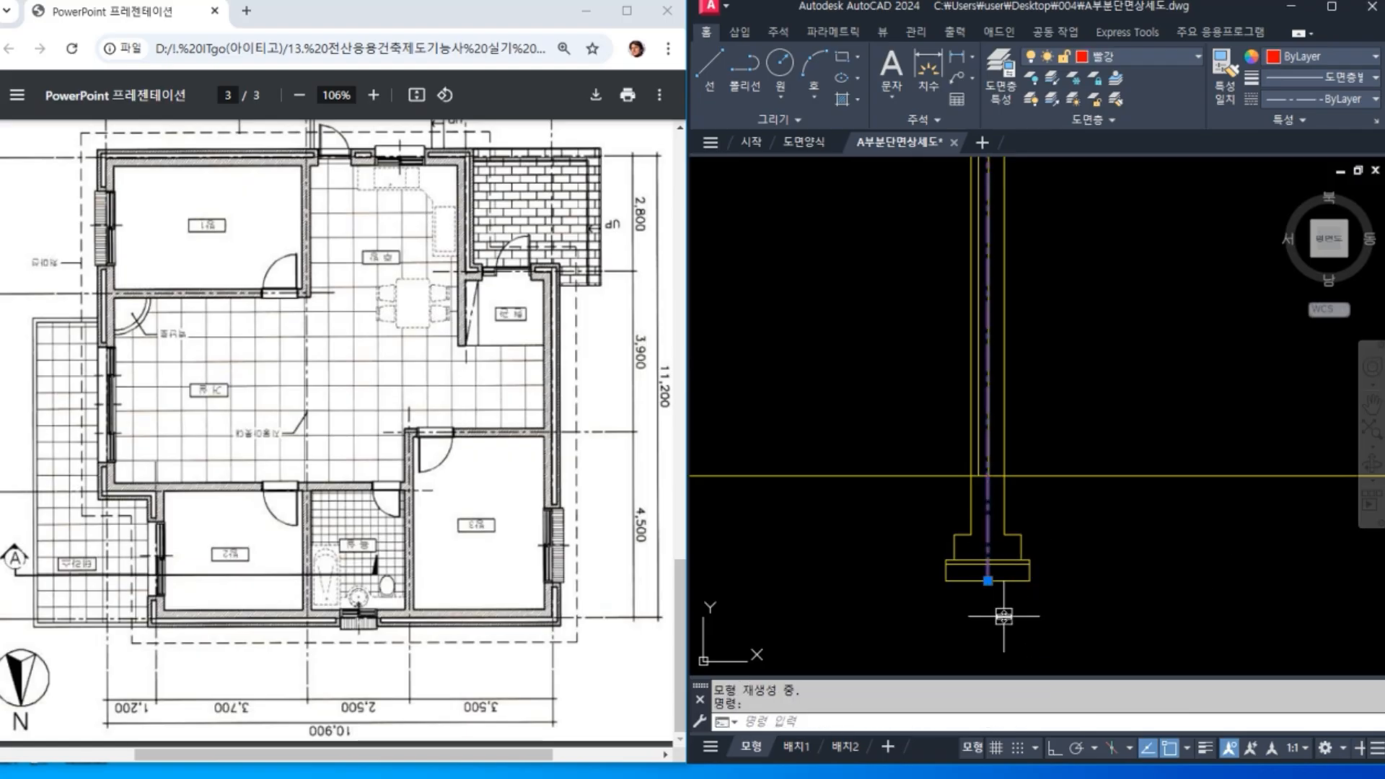
click(988, 580)
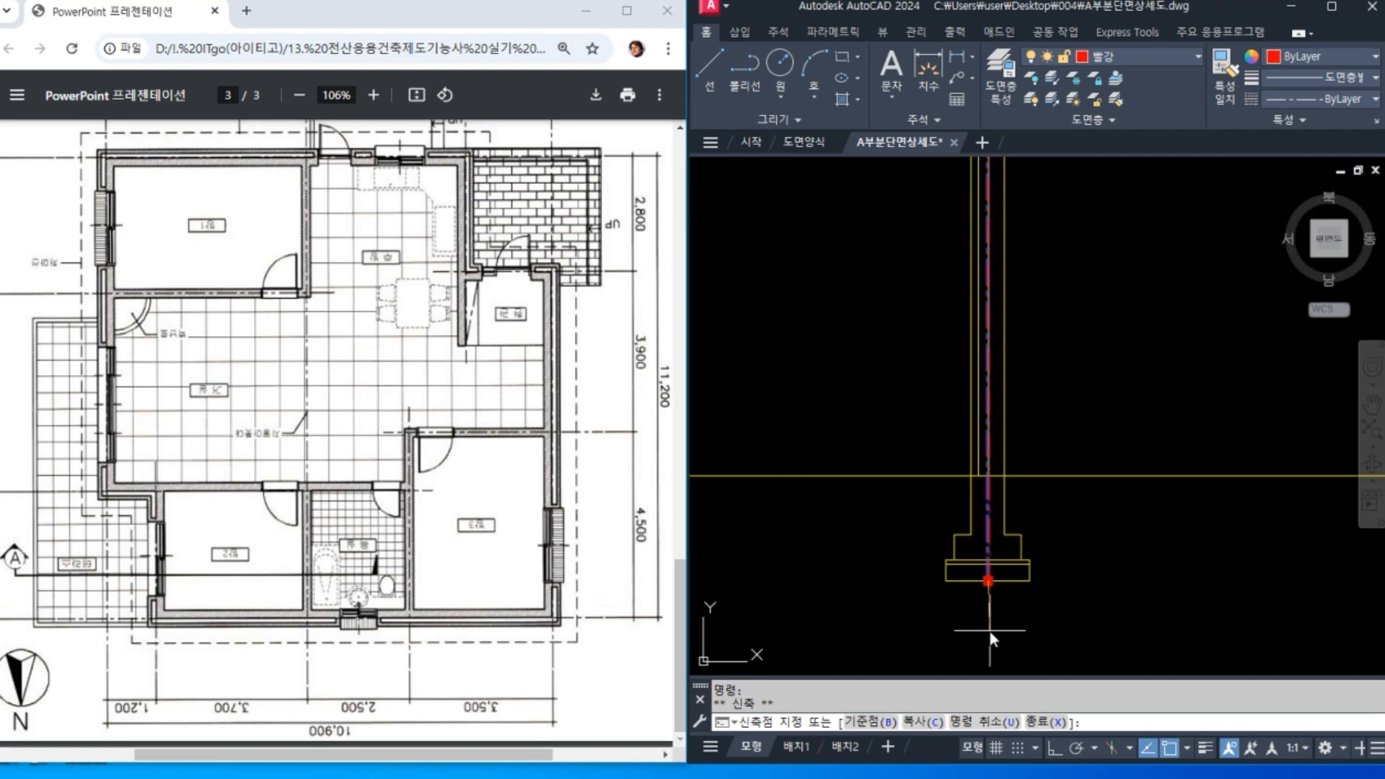
key(F8)
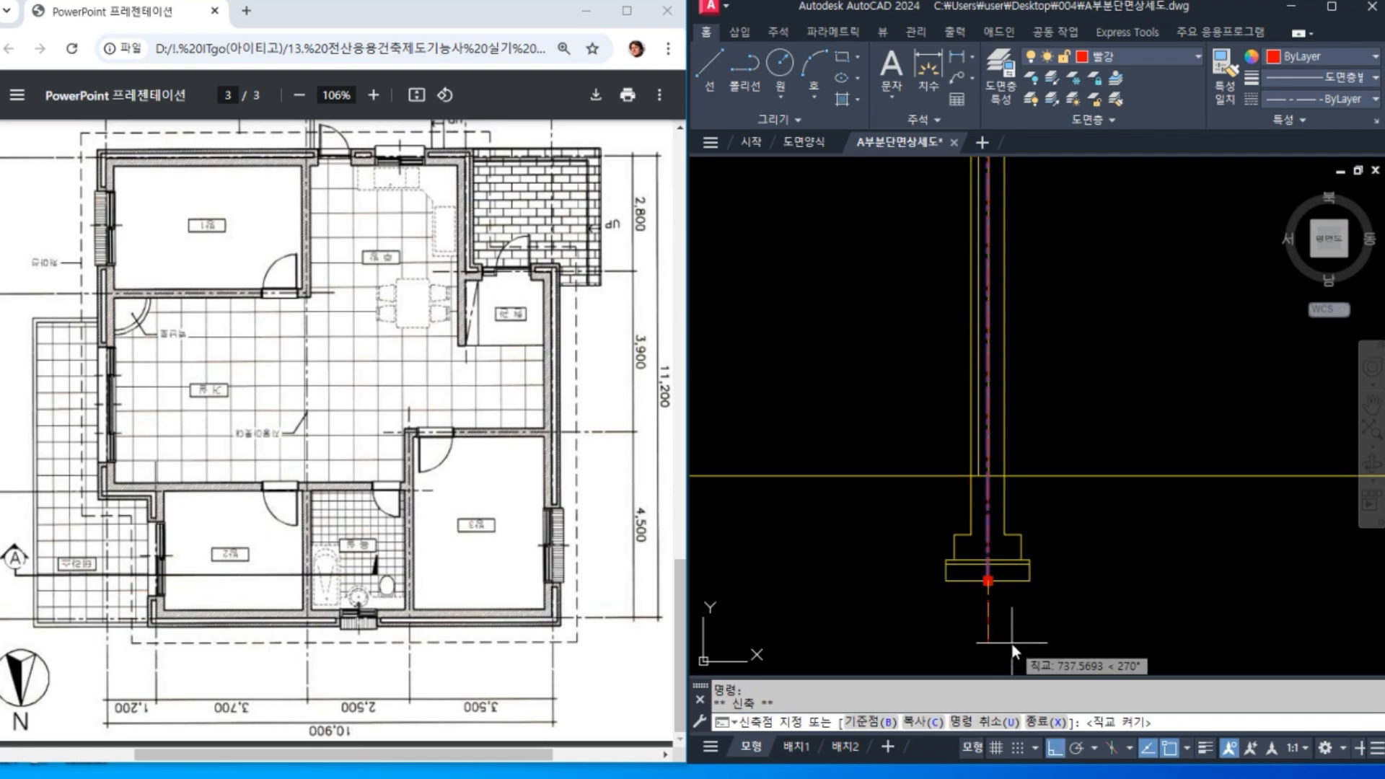
text(300)
key(Return)
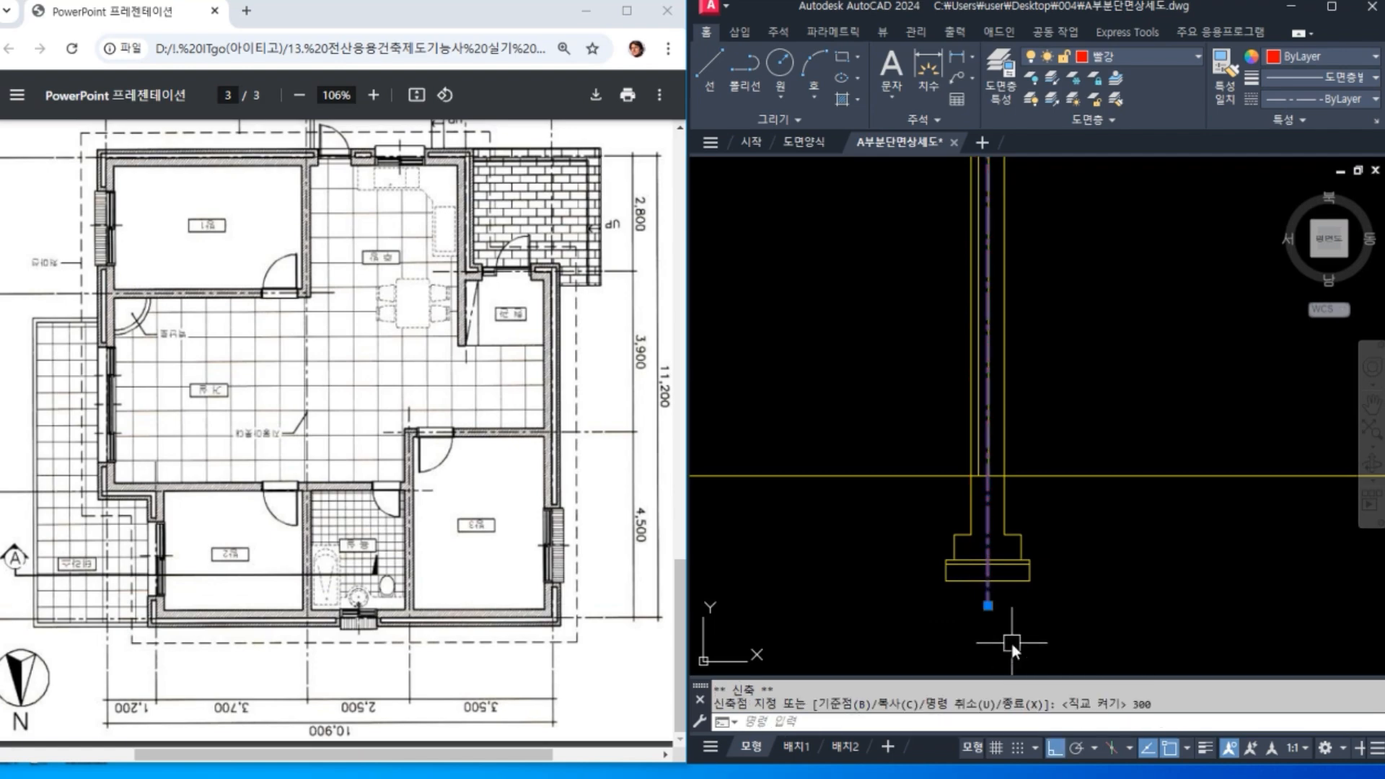
Step: Trace the exterior wall's centerline of room 2 on the floor plan down to its dimension line
key(Escape)
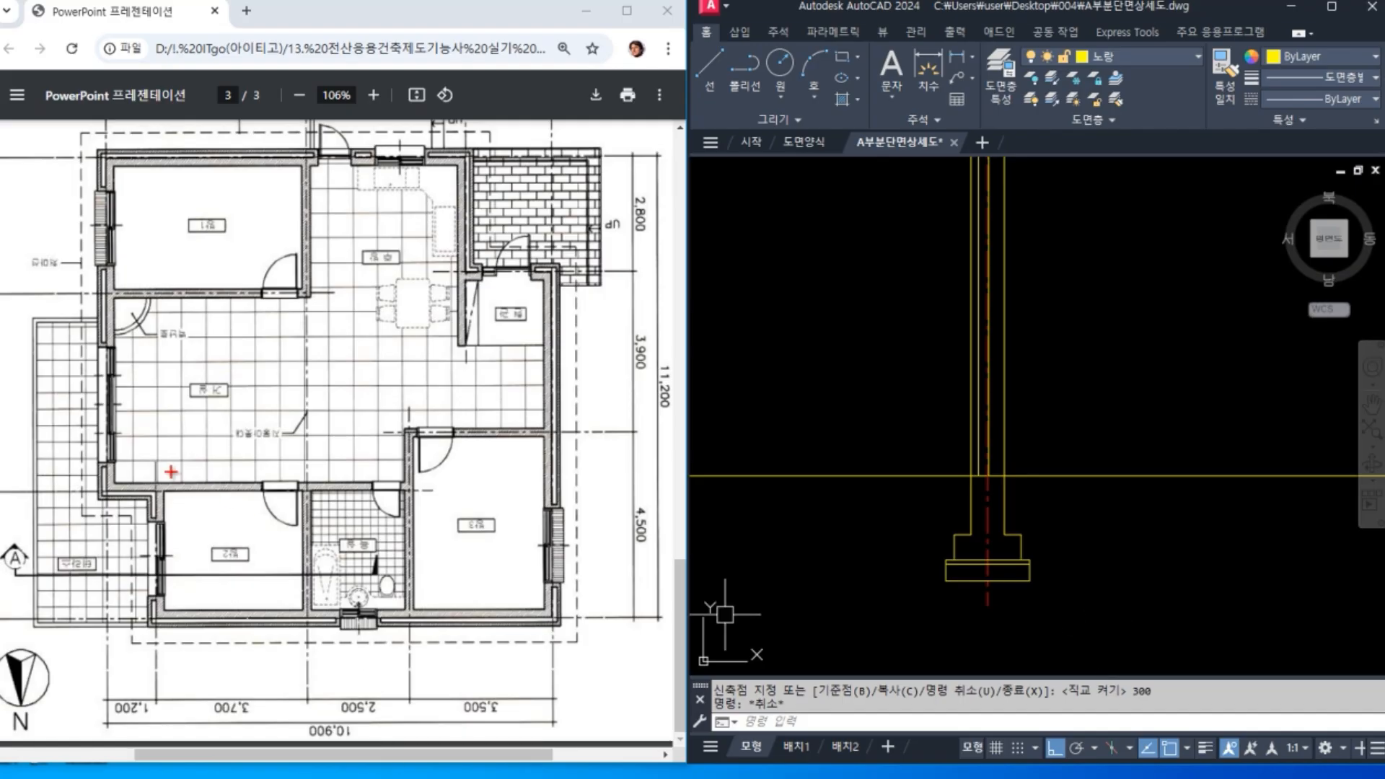
mouse_move(156, 465)
mouse_down()
mouse_move(142, 594)
mouse_move(158, 713)
mouse_up()
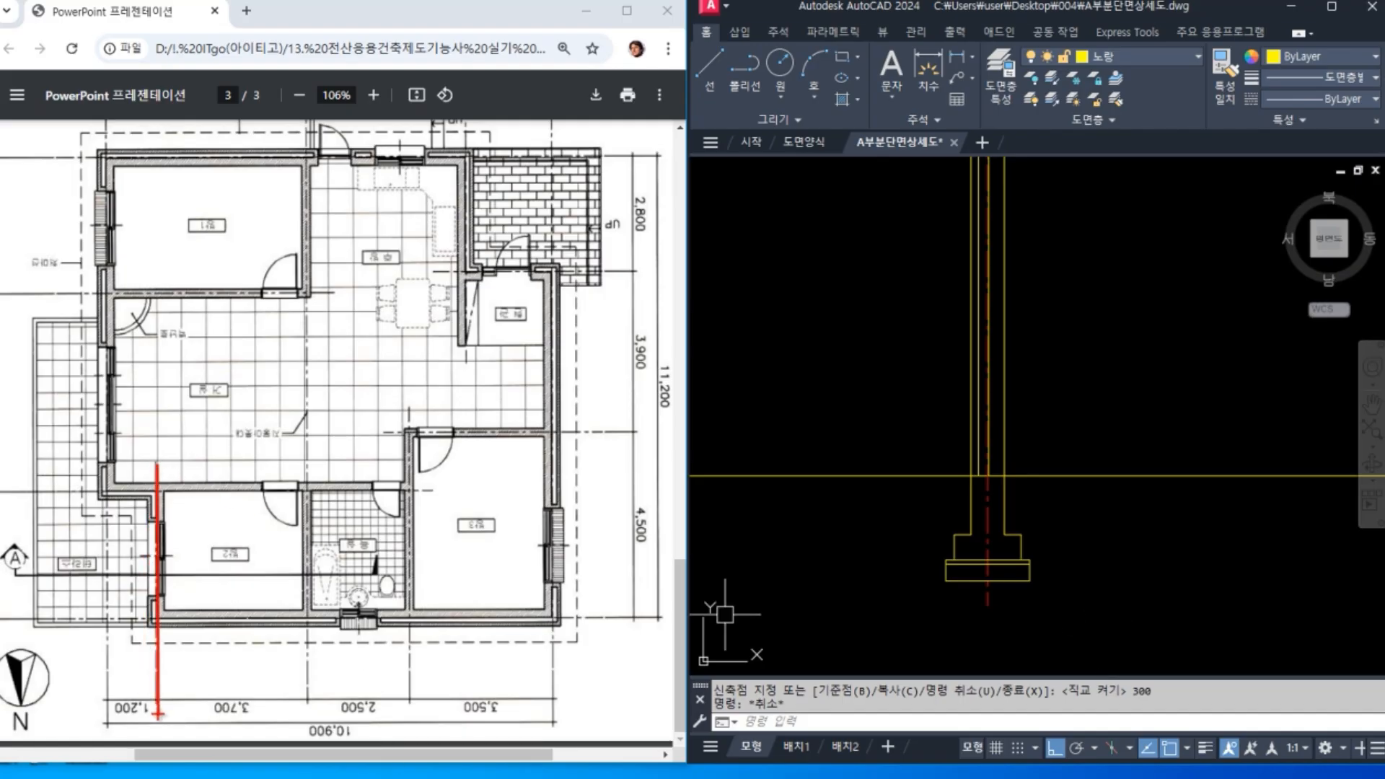
mouse_move(156, 714)
mouse_down()
mouse_move(96, 708)
mouse_move(148, 722)
mouse_up()
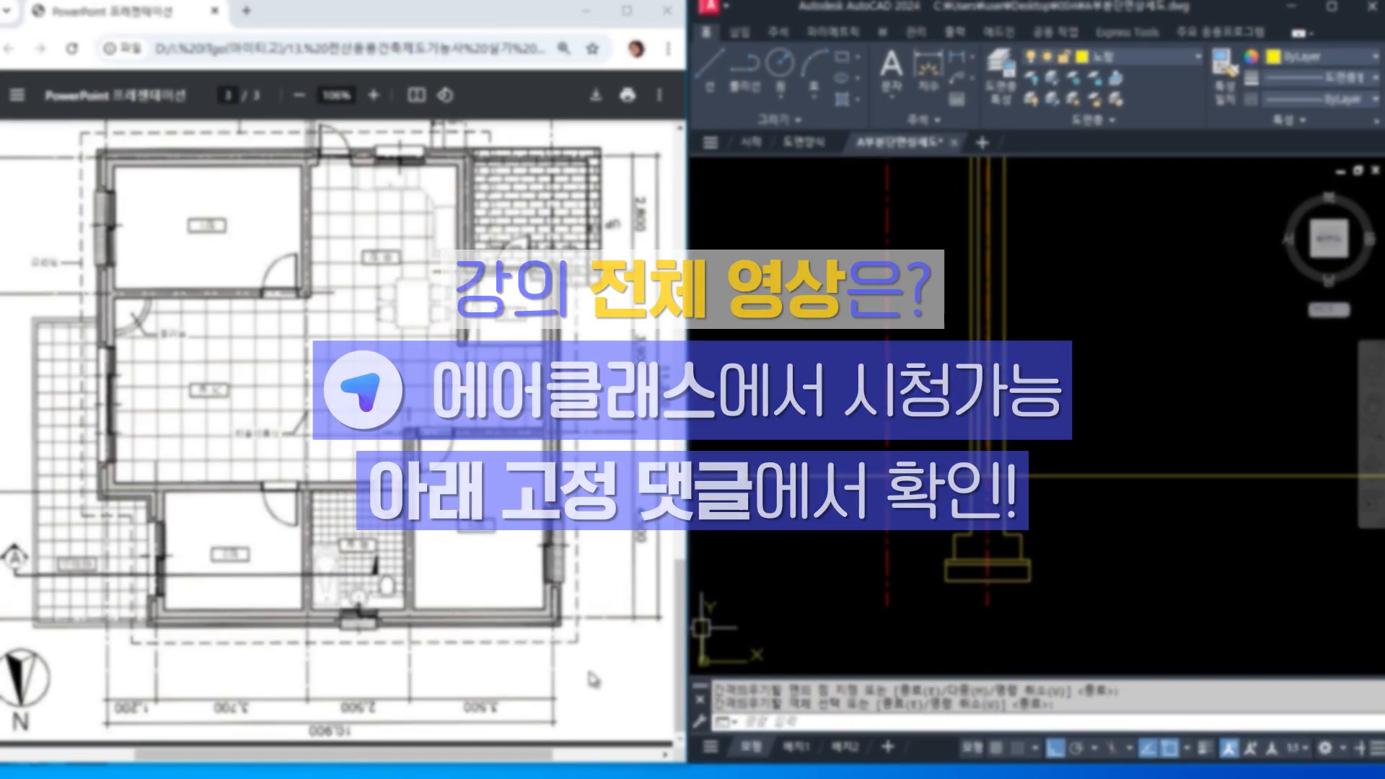
Step: Offset the wall centerline running through the footing 3700 to the right
mouse_move(266, 714)
mouse_down()
mouse_move(254, 727)
mouse_move(256, 682)
mouse_up()
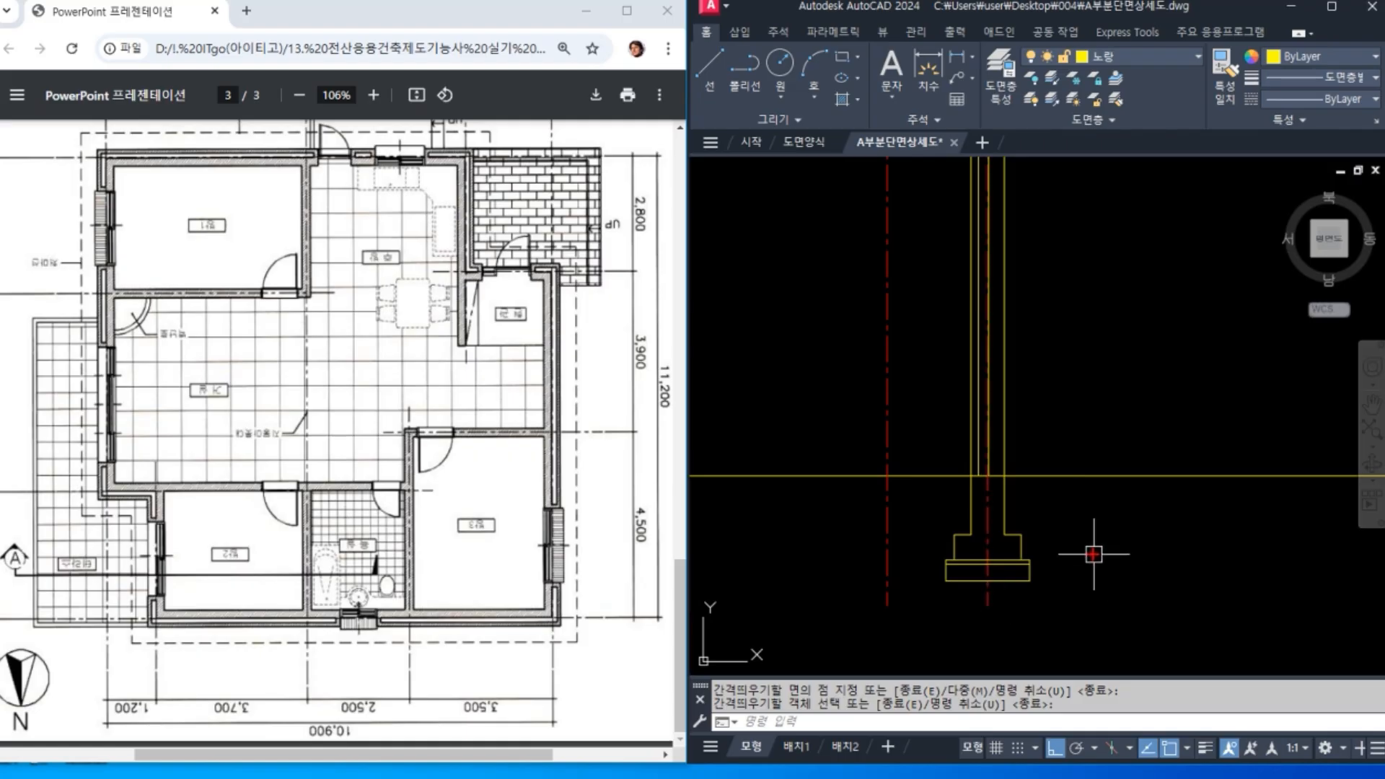
text(o)
key(Return)
text(3700)
key(Return)
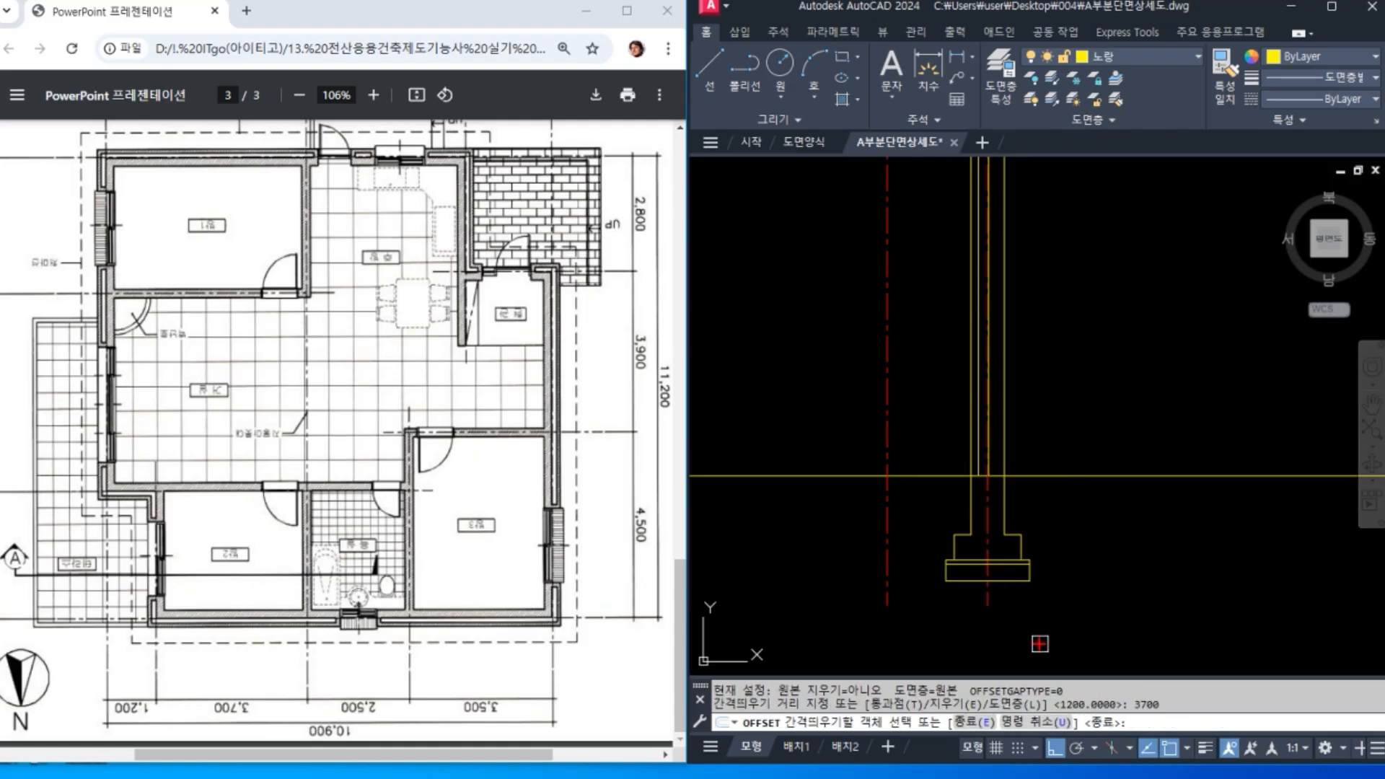
click(987, 628)
click(1154, 606)
scroll(1008, 590, down, 2)
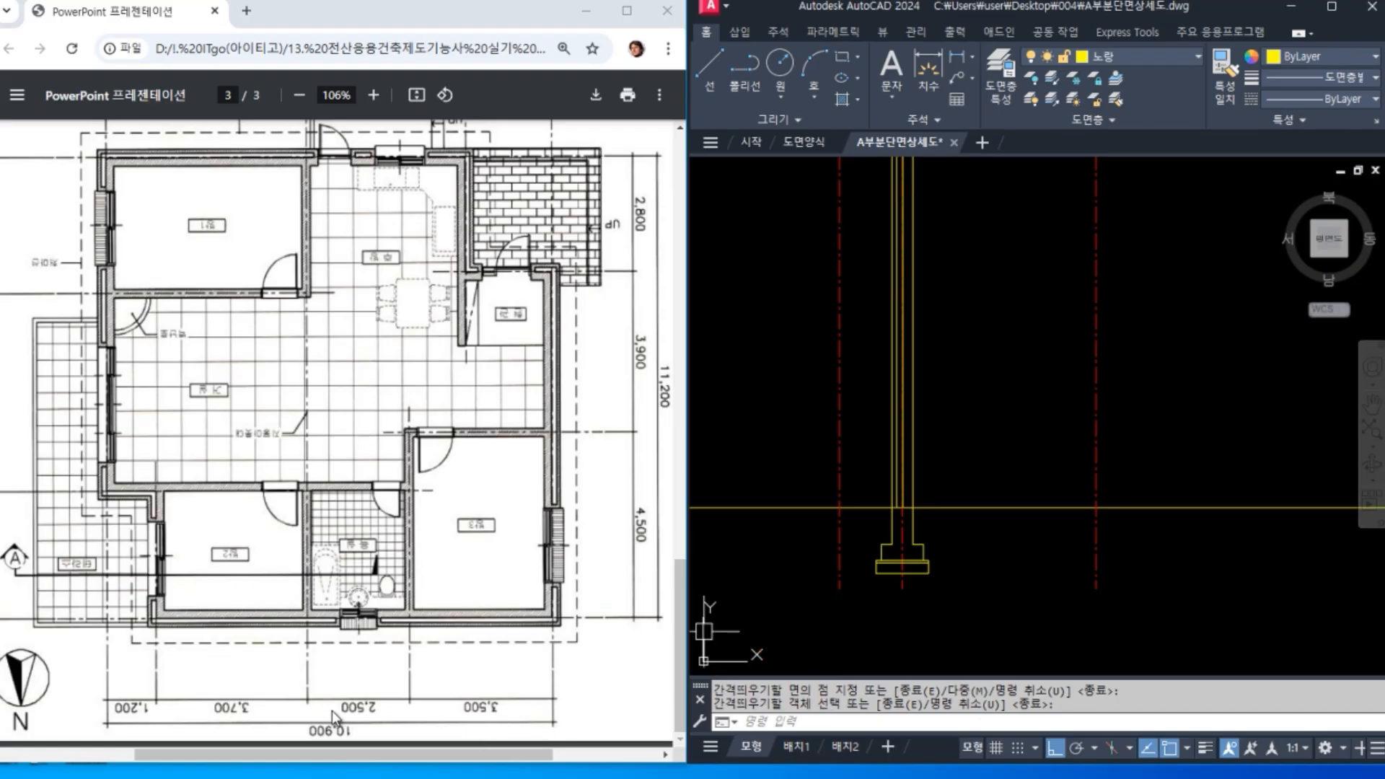
Step: Offset the rightmost centerline another 2500 to the right, matching the bathroom bay on the plan
key(ctrl+2)
drag(383, 689, 380, 687)
key(Escape)
key(Return)
key(Return)
text(2500)
key(Return)
click(1094, 570)
click(1310, 604)
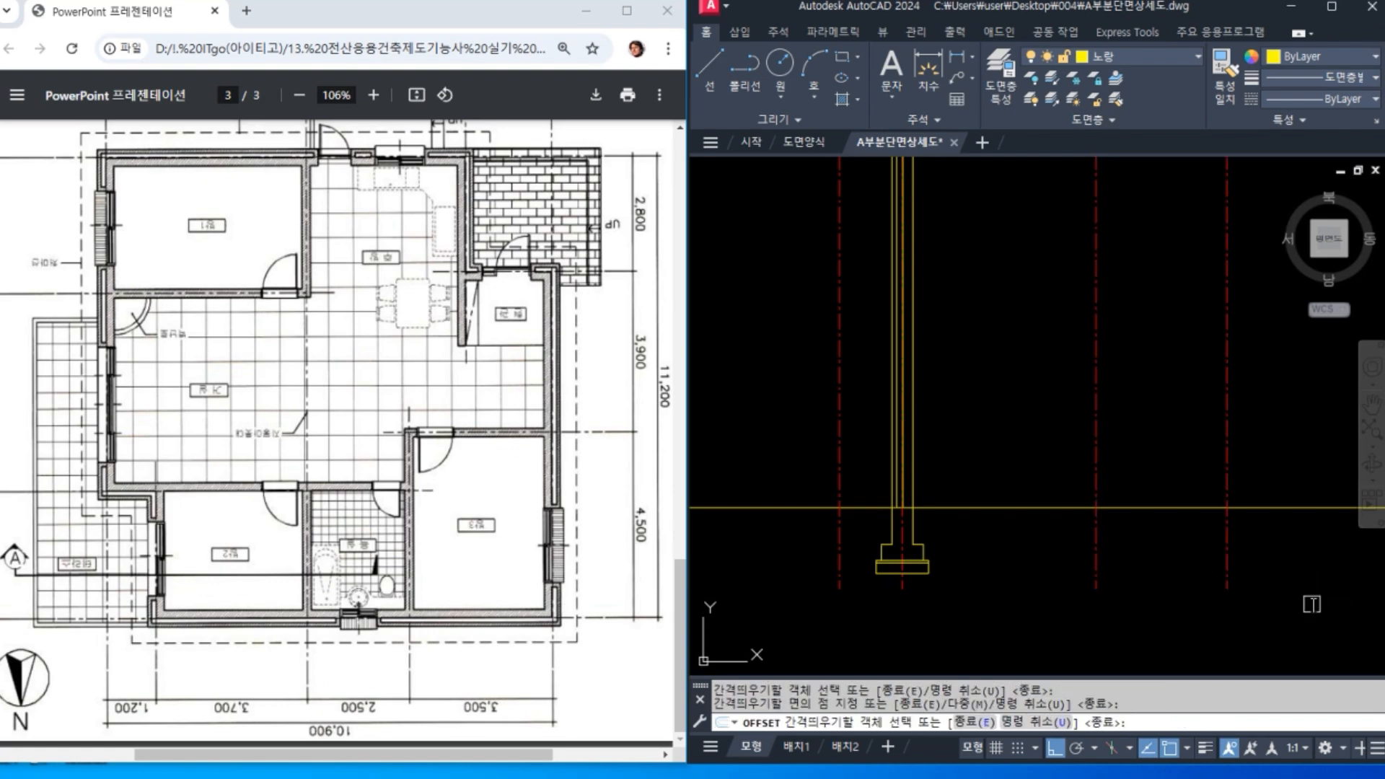
key(Return)
middle_drag(1311, 604, 1225, 611)
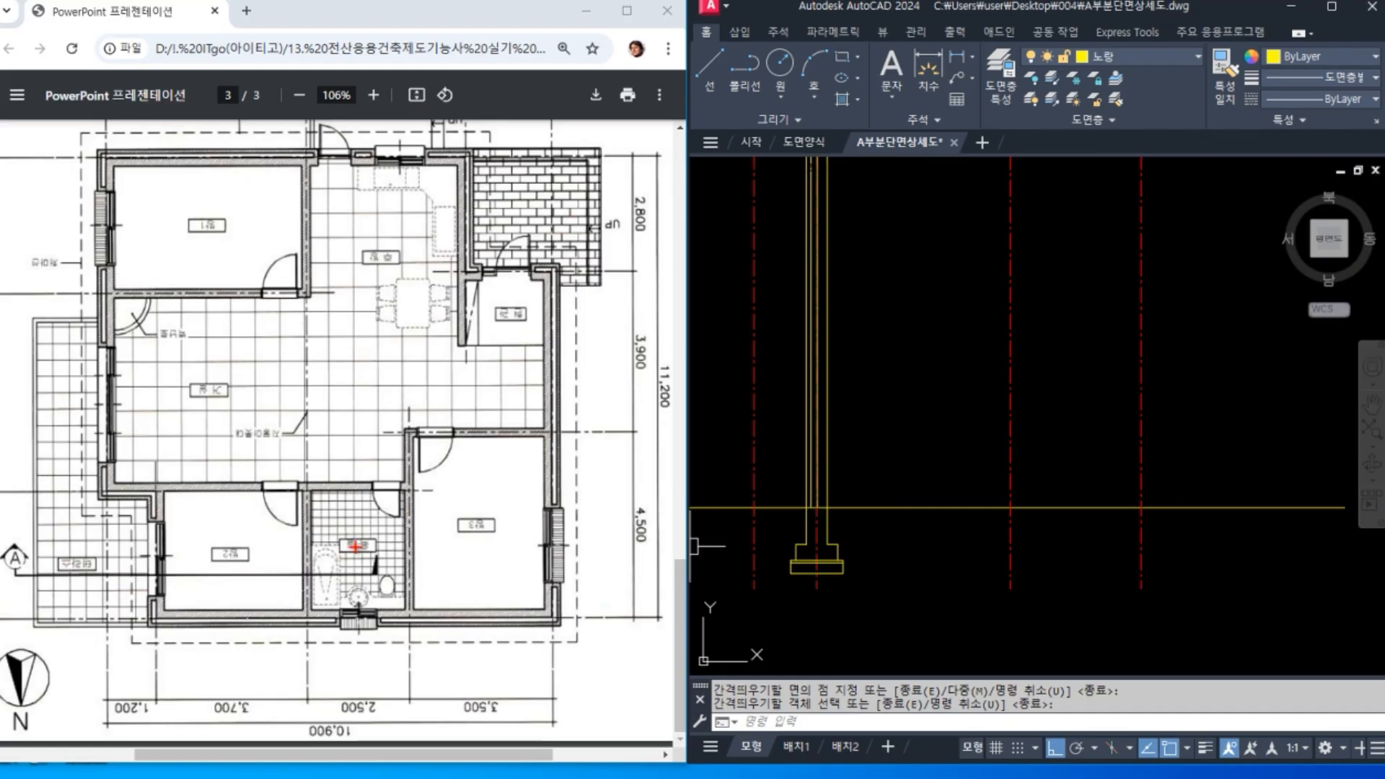
Step: Offset the rightmost centerline 1000 to the left and delete the original centerline
mouse_move(373, 480)
mouse_down()
mouse_move(394, 468)
mouse_move(409, 491)
mouse_up()
key(Escape)
middle_drag(1227, 479, 1229, 497)
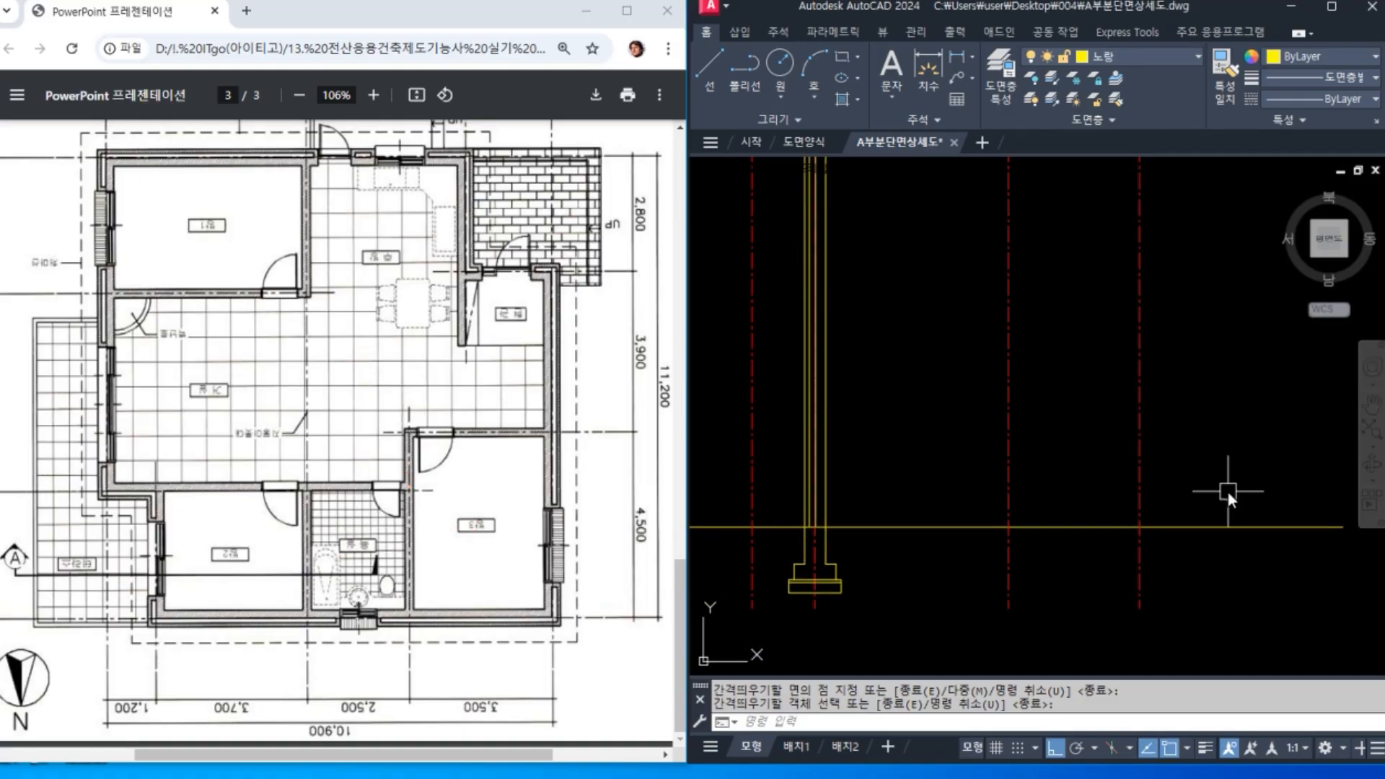
text(o)
key(Return)
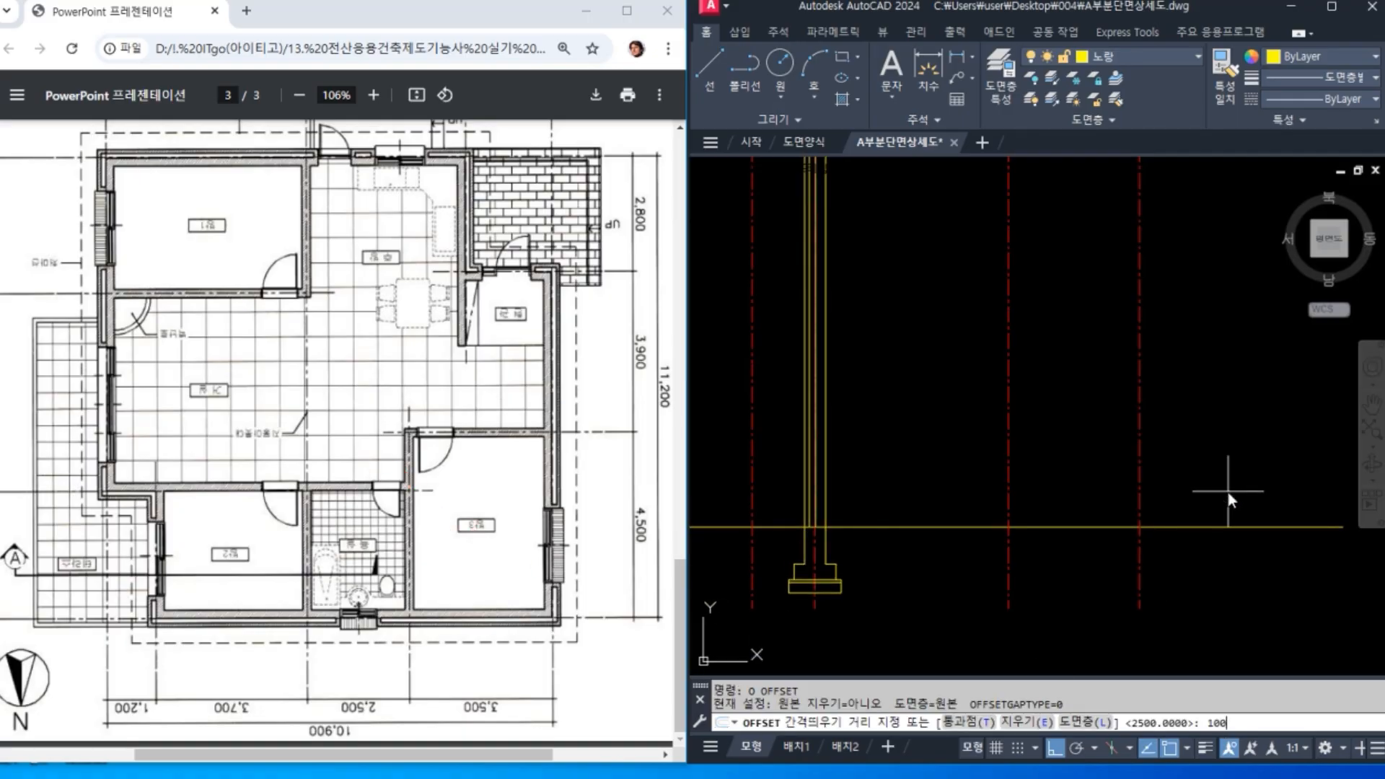
text(1000)
key(Return)
click(1141, 473)
click(1084, 482)
key(Escape)
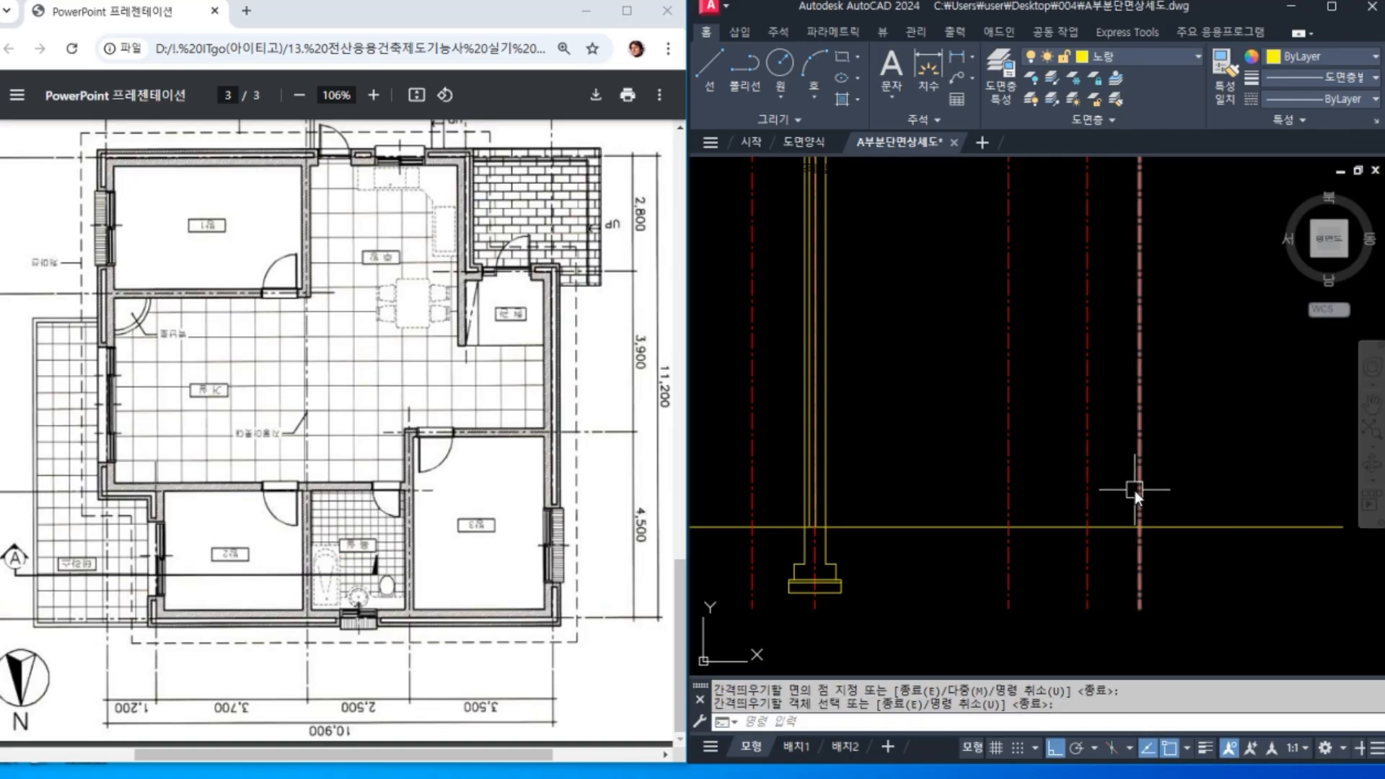
click(1138, 490)
key(Delete)
Step: Match the new right boundary line to the yellow ground line's properties and trim the ground line beyond it
text(ma)
key(Return)
click(1114, 527)
click(1094, 516)
key(Return)
text(tr)
key(Return)
key(Return)
click(1145, 528)
middle_drag(1163, 600, 1196, 604)
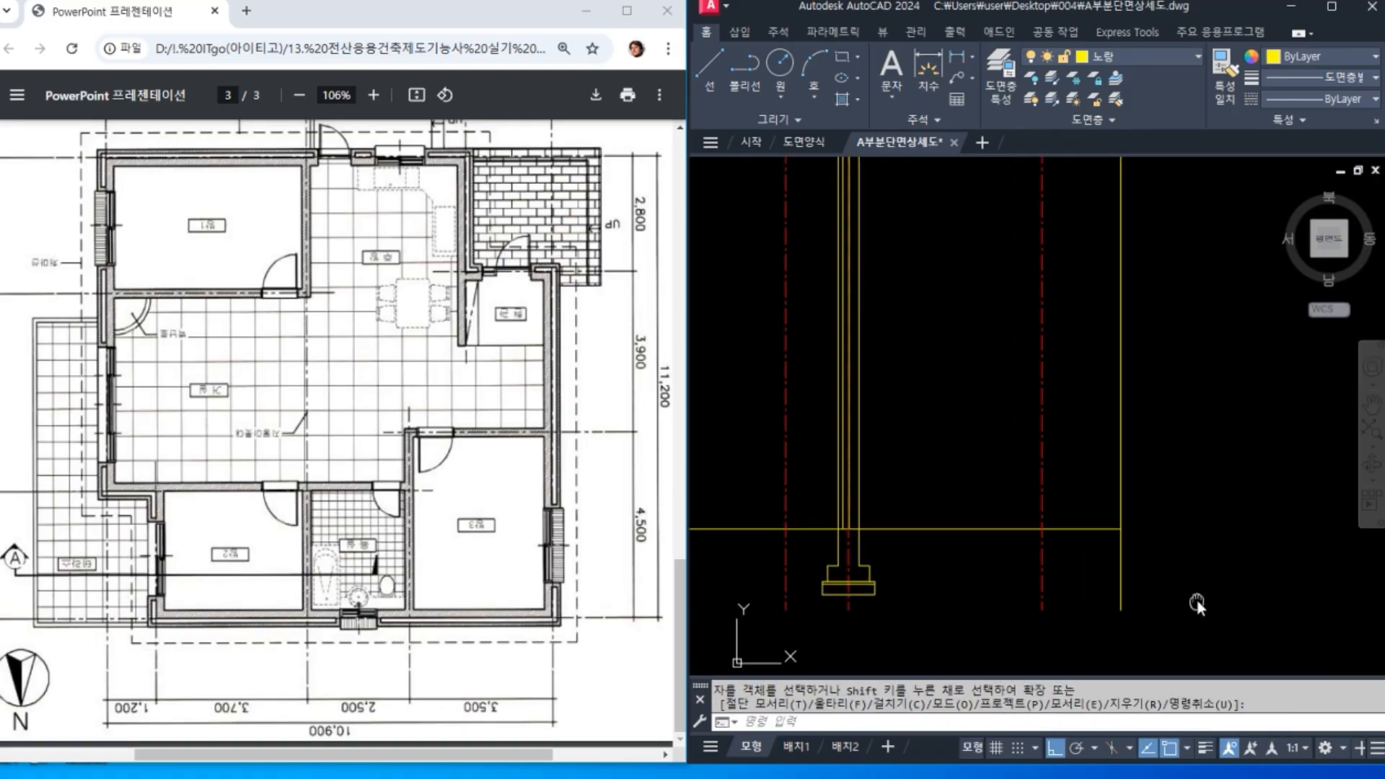
Step: Offset the centerline left of the footing 200 outward for the protruding wall's outer face
mouse_move(1105, 603)
middle_down()
mouse_move(1226, 599)
mouse_move(1252, 577)
middle_up()
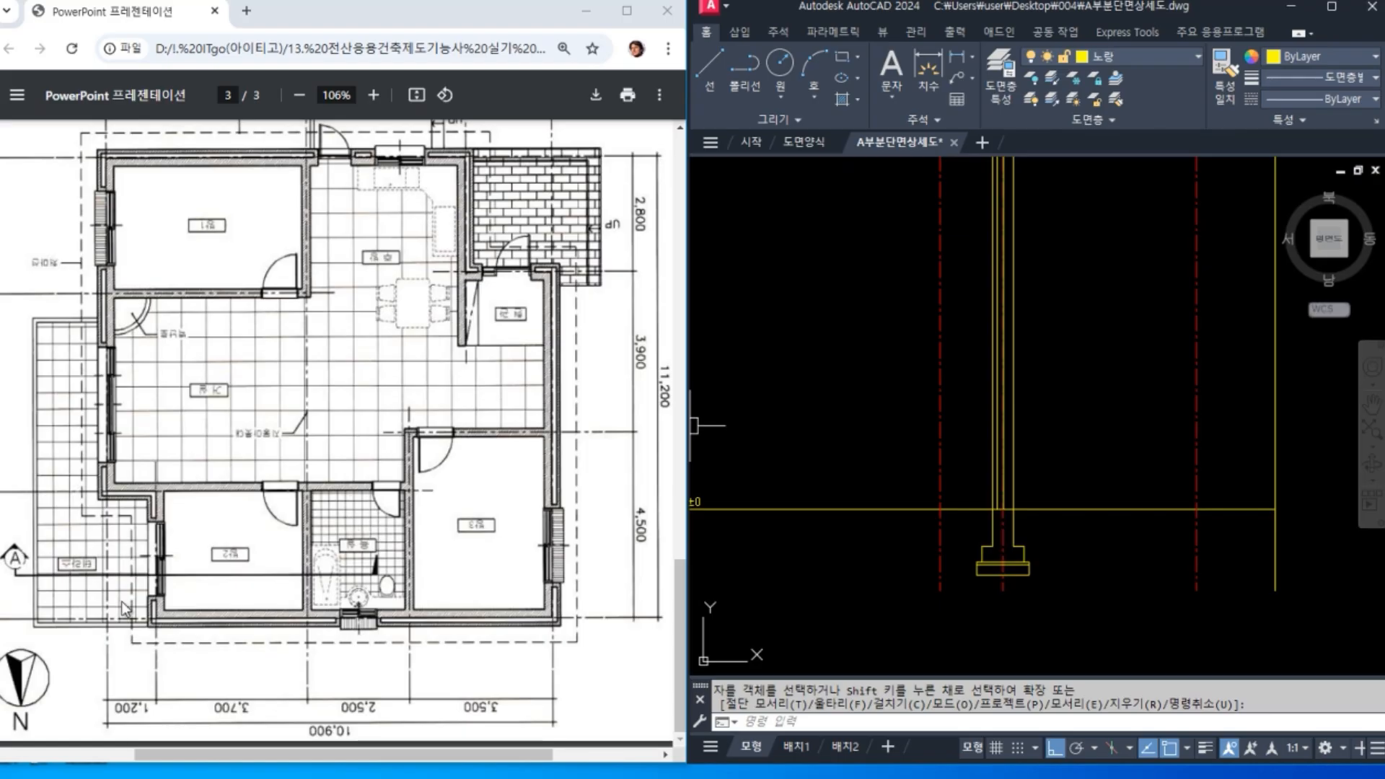
drag(104, 487, 106, 740)
drag(99, 330, 99, 532)
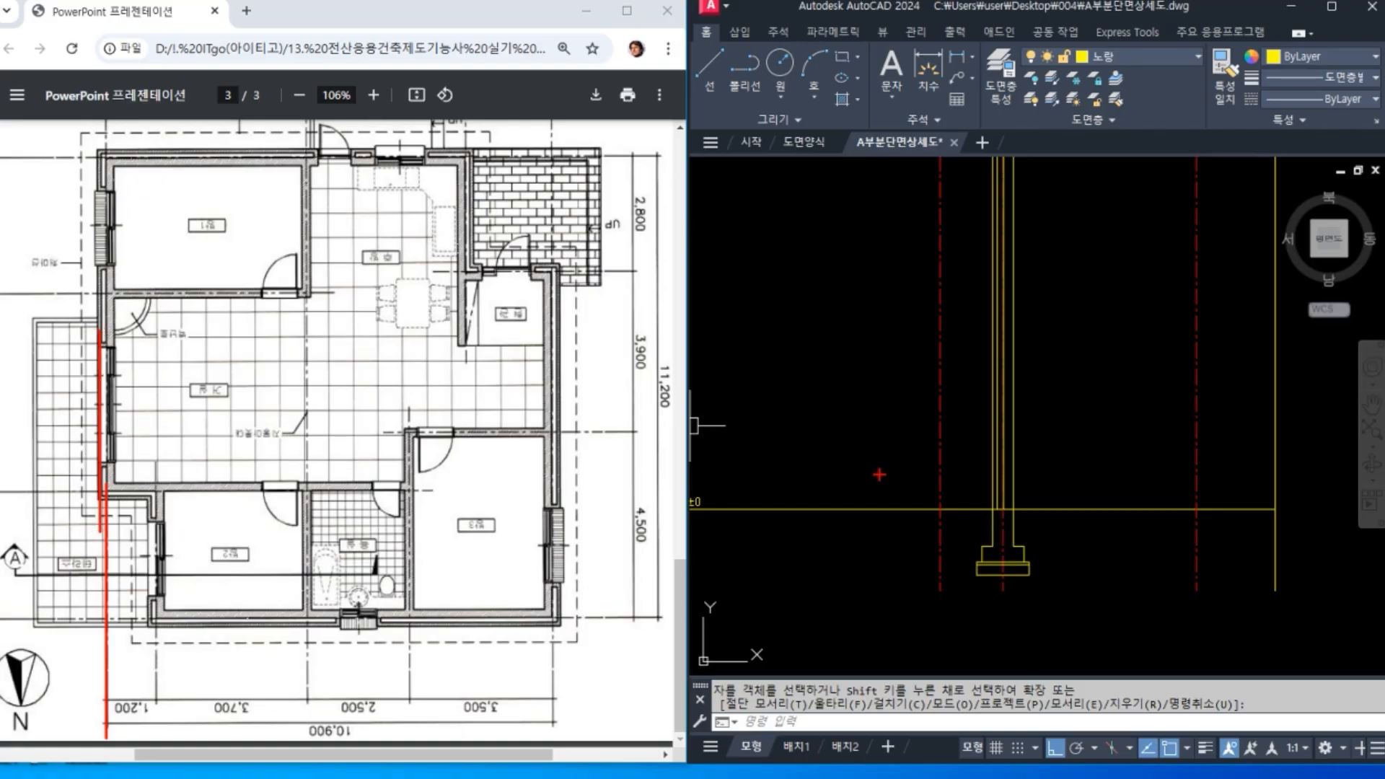
key(Escape)
text(o)
key(Return)
text(200)
key(Return)
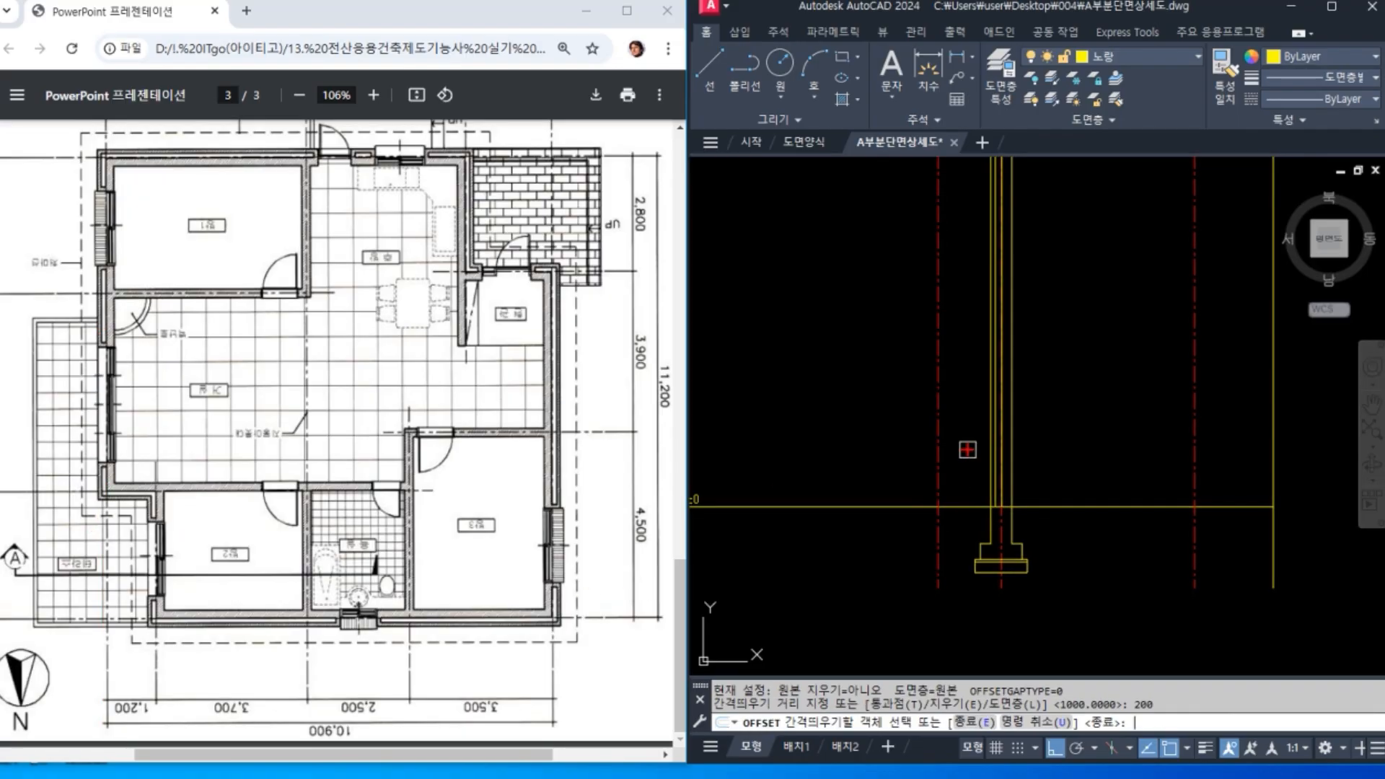
click(938, 426)
click(927, 417)
key(Return)
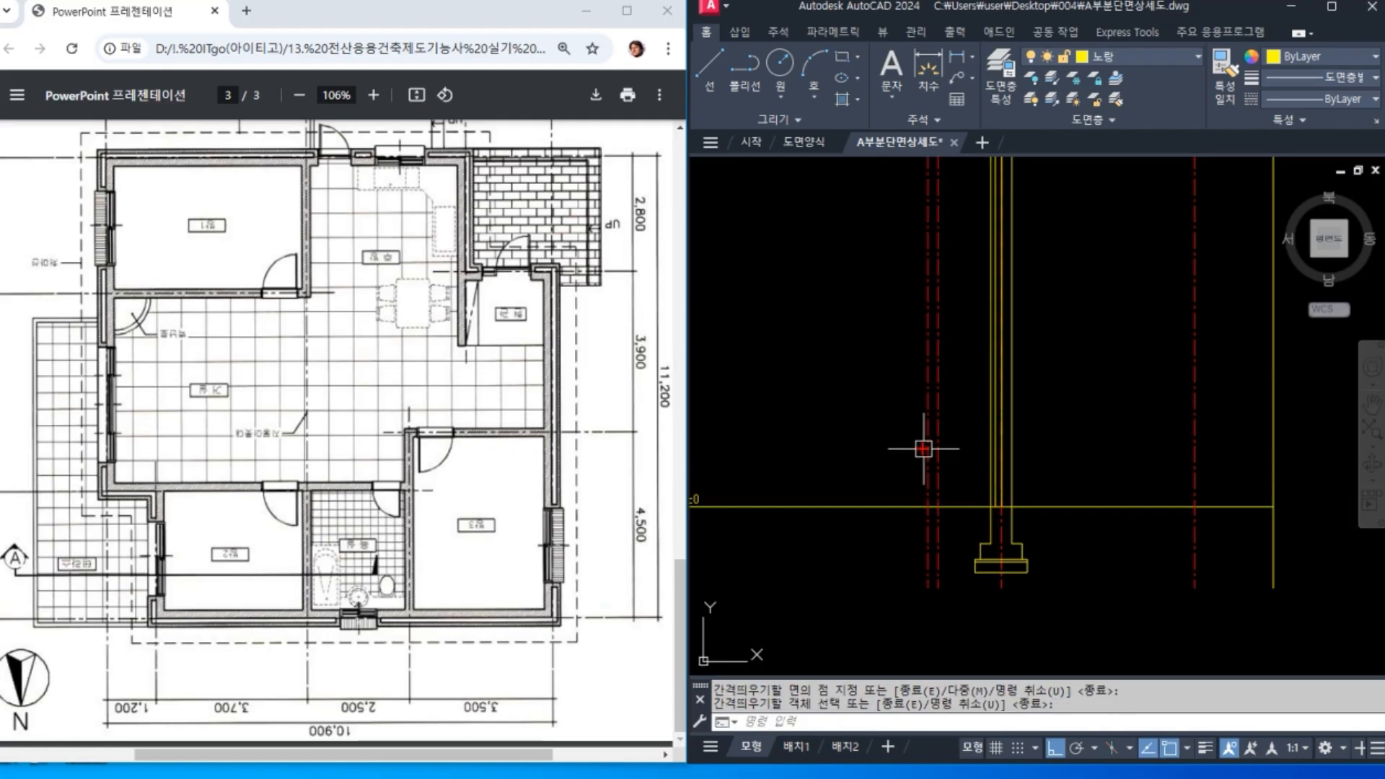
Step: Put the new outer wall face line on the 하늘색 layer
click(928, 433)
click(1144, 62)
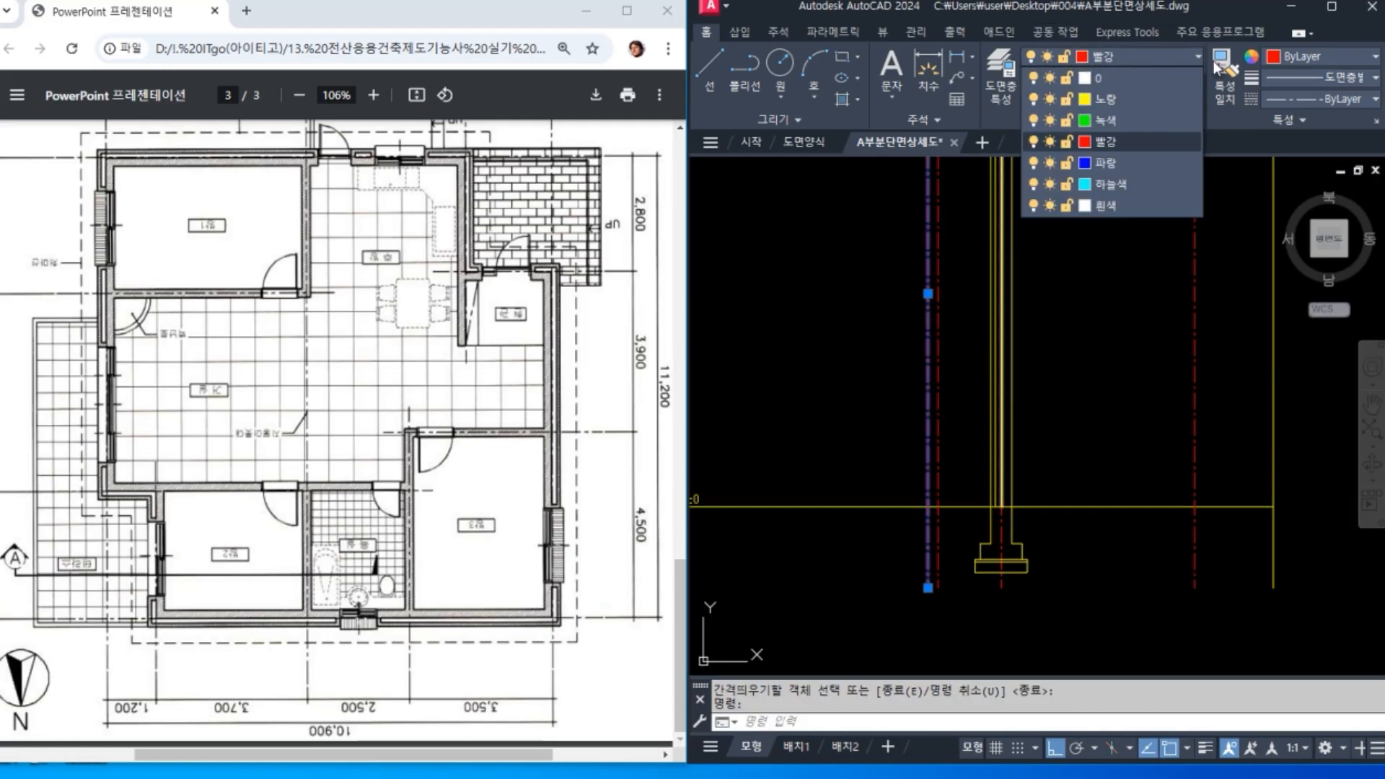
click(1111, 180)
key(Escape)
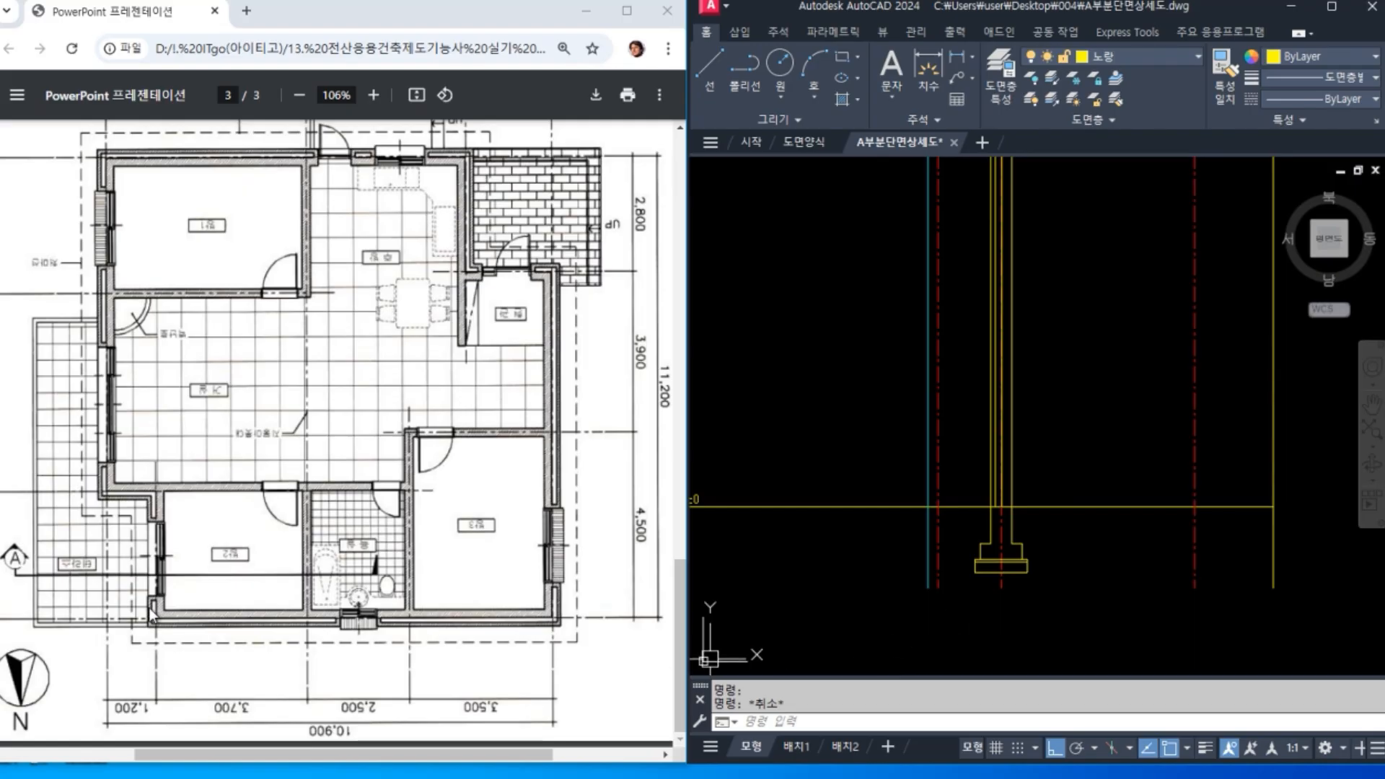
Step: Examine the terrace's extent beyond the exterior wall on the floor plan, marking its width
mouse_move(156, 571)
mouse_down()
mouse_move(117, 561)
mouse_move(79, 604)
mouse_up()
key(Escape)
ctrl+scroll(262, 543, down, 3)
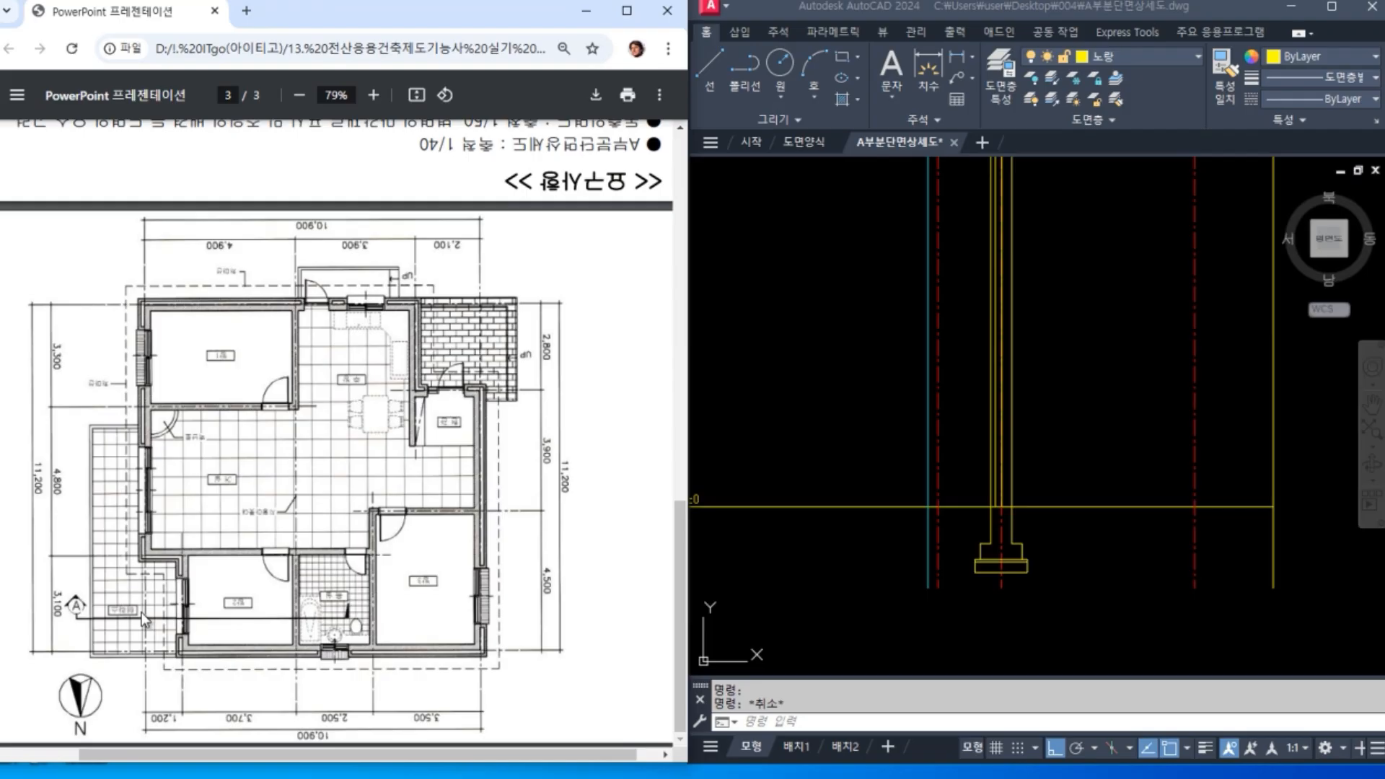
key(ctrl+2)
drag(145, 590, 93, 590)
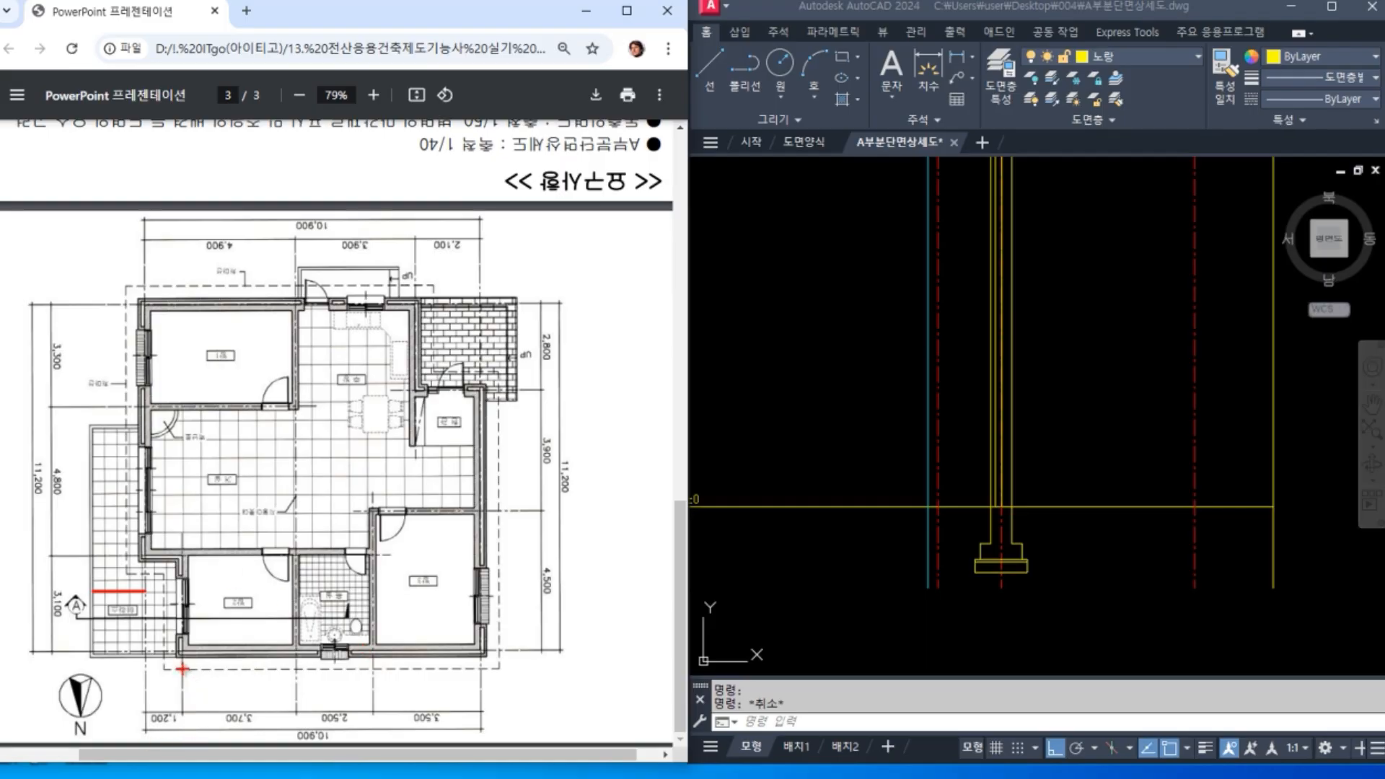
drag(182, 668, 147, 672)
drag(111, 596, 109, 656)
key(Escape)
Step: Offset the centerline beside the light blue wall line 1800 to the left for the terrace edge
middle_drag(1056, 534, 1114, 586)
text(o)
key(Return)
text(1800)
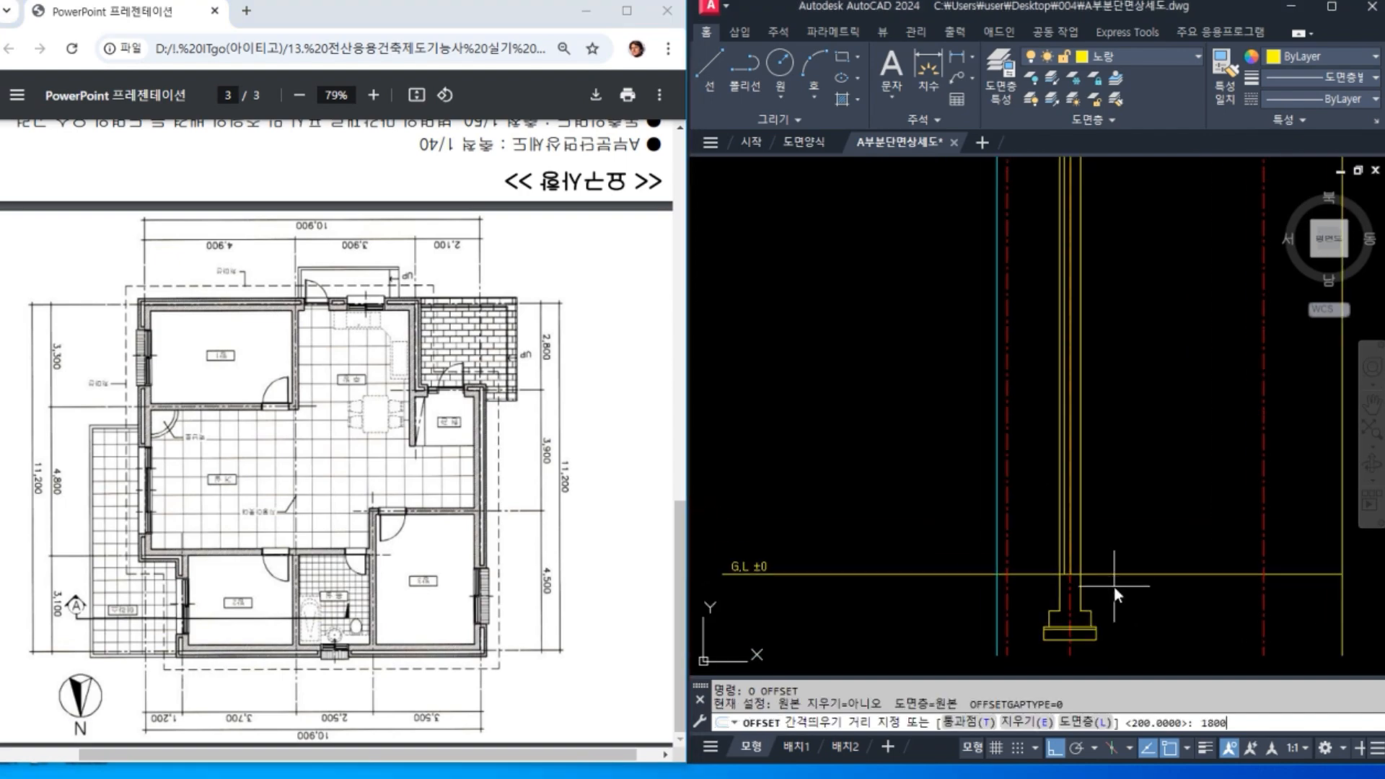
key(Return)
click(1013, 543)
click(865, 532)
key(Return)
middle_drag(965, 571, 940, 522)
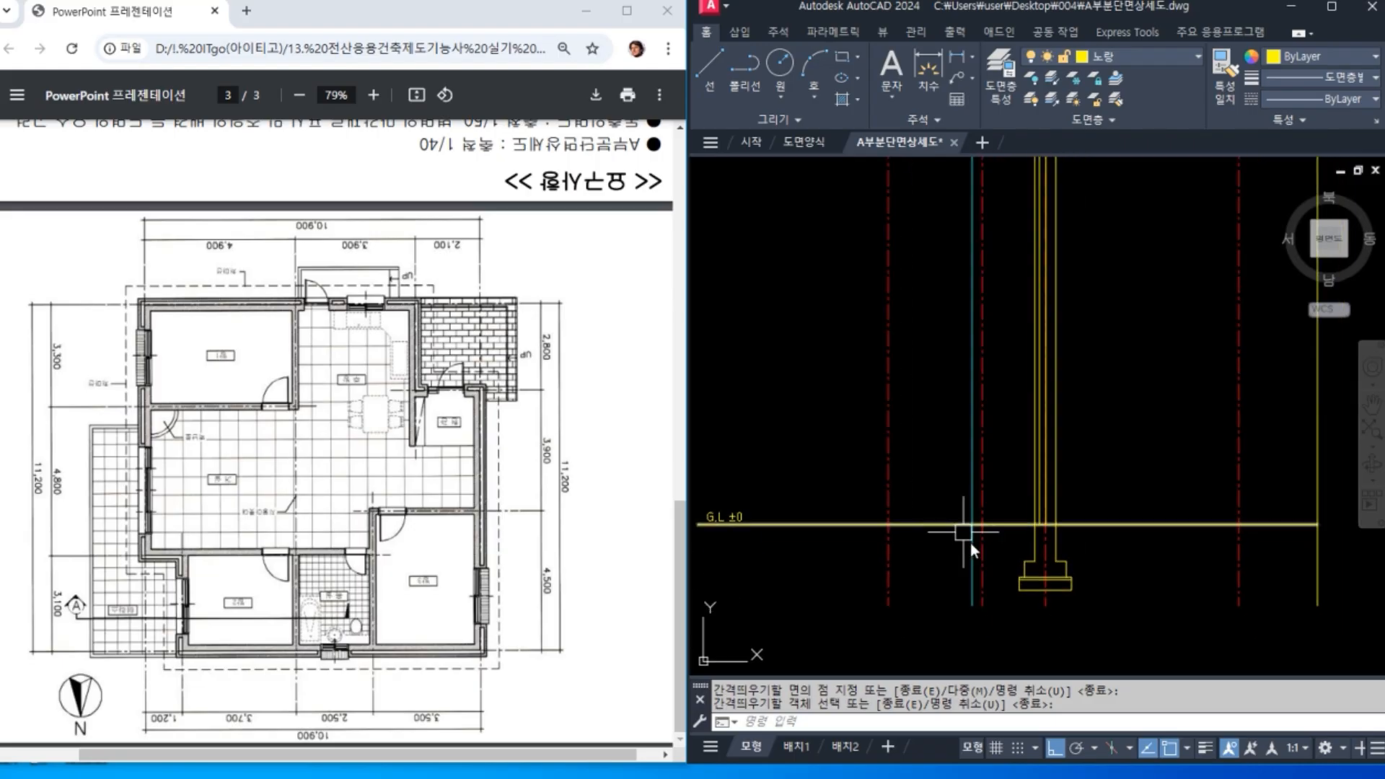
Step: Match the terrace edge line to the yellow ground line's properties
text(ma)
key(Return)
click(917, 525)
click(890, 502)
key(Return)
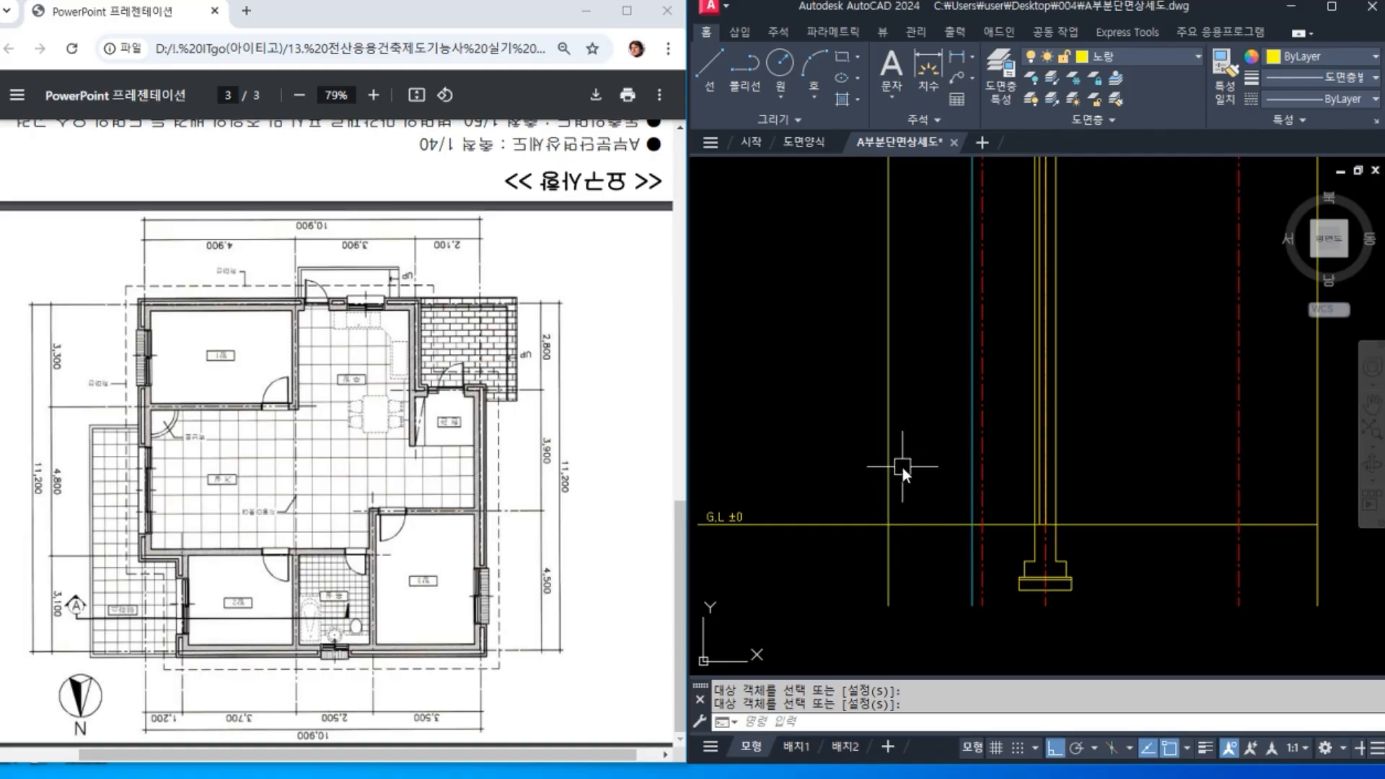
Step: Break off the upper part of the terrace edge line, keeping only a short piece around the ground line
middle_drag(1236, 521, 1141, 531)
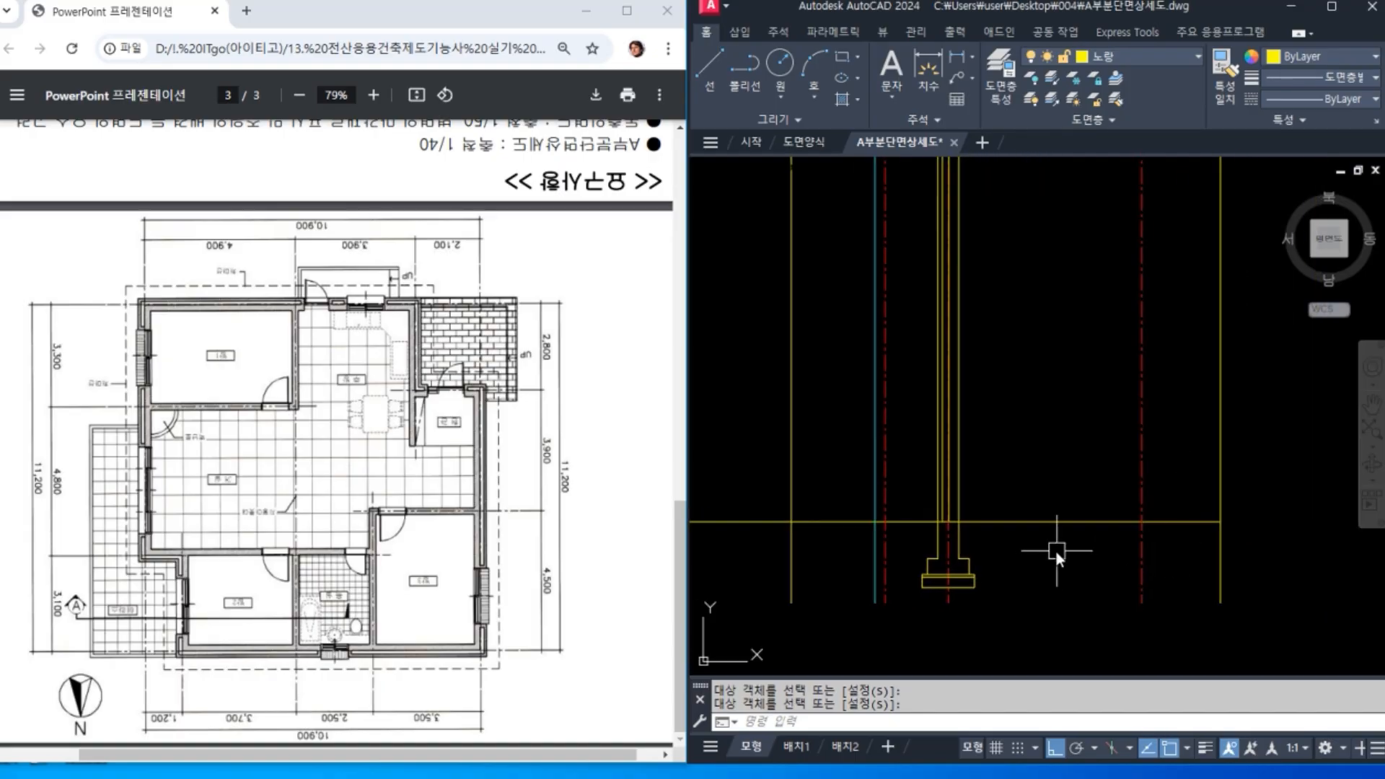
middle_drag(1055, 551, 1089, 552)
scroll(902, 435, down, 2)
middle_drag(901, 435, 886, 518)
text(M)
key(Escape)
text(br)
key(Return)
click(848, 525)
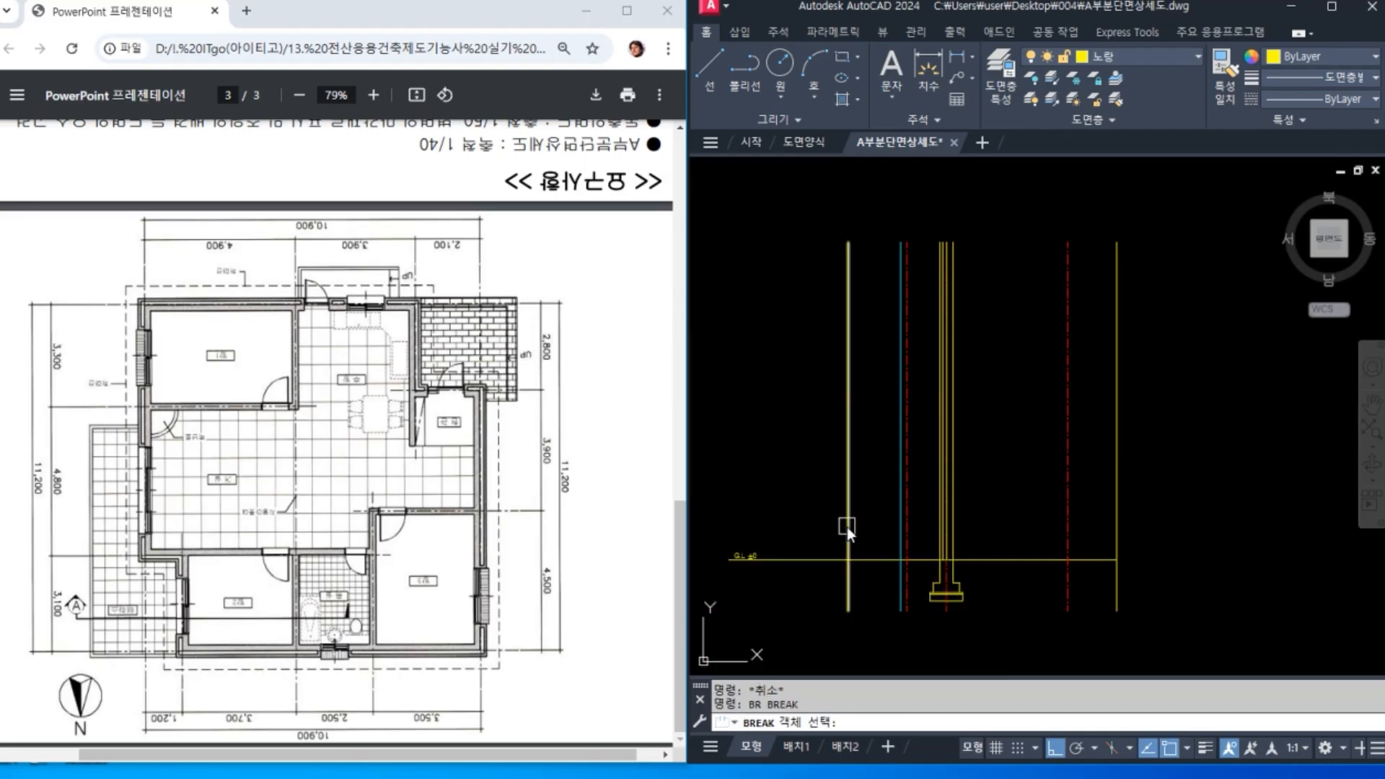
click(824, 214)
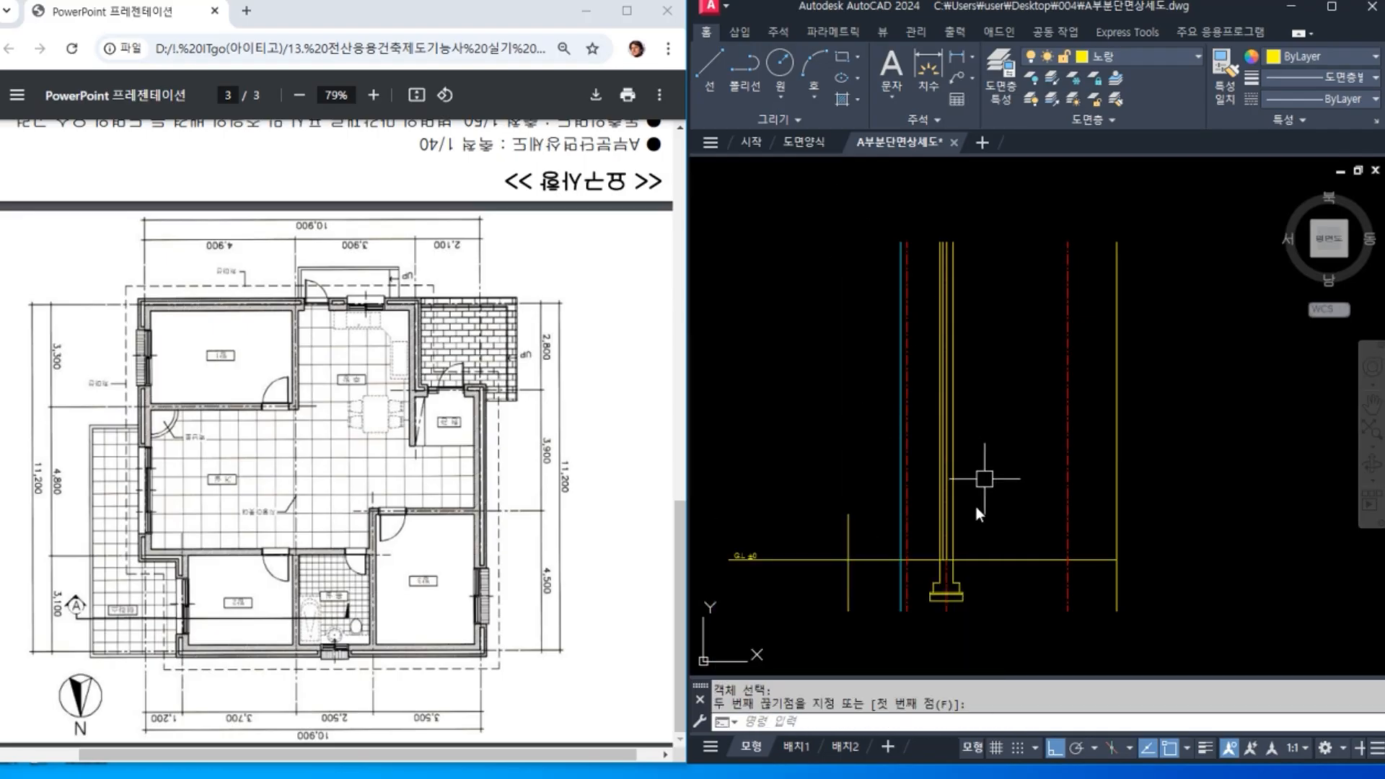
Step: Mark room 2 and the steps from the porch up to the entrance on the floor plan
scroll(969, 545, up, 2)
middle_drag(969, 544, 1016, 439)
middle_drag(1125, 557, 1047, 557)
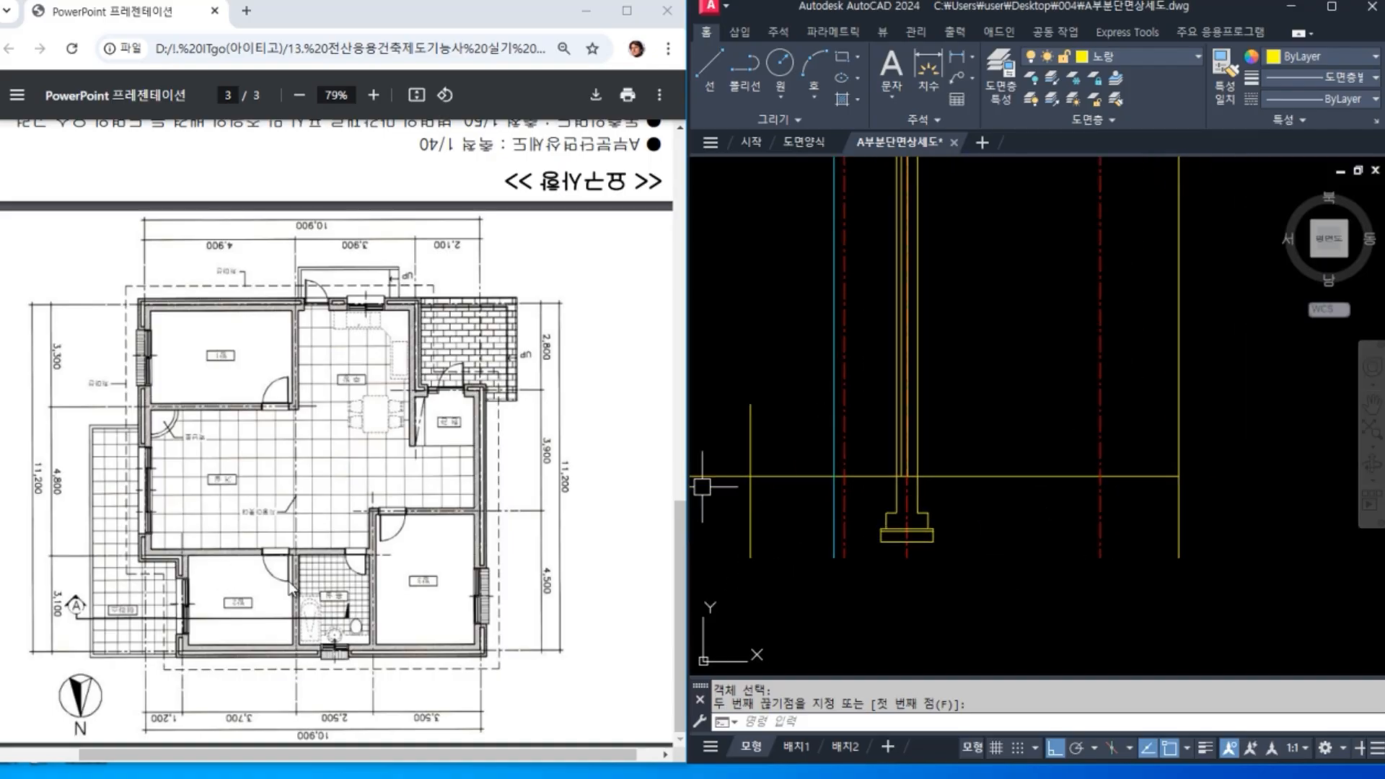
drag(248, 604, 240, 621)
key(Escape)
drag(261, 611, 256, 595)
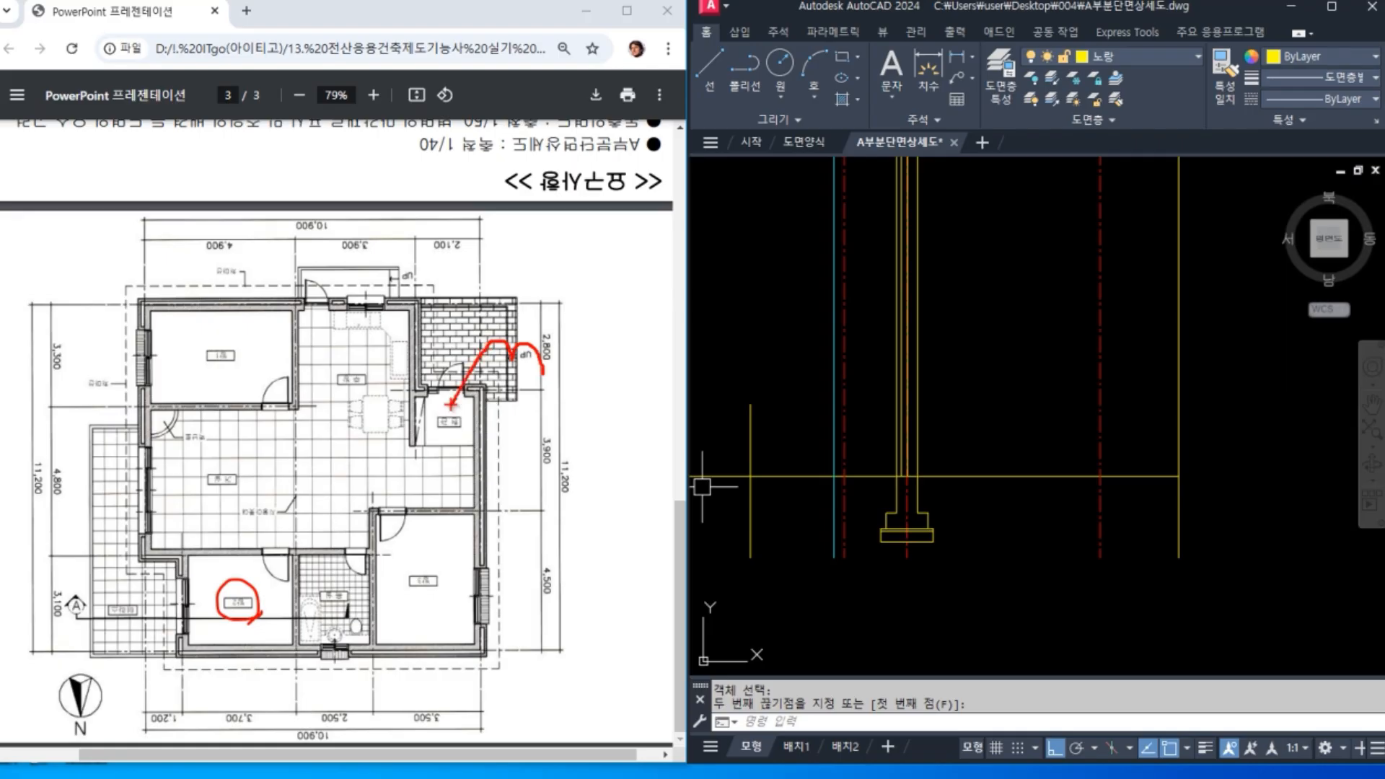
key(Escape)
Step: Offset the ground line 450 upward for the floor level
text(o)
key(Return)
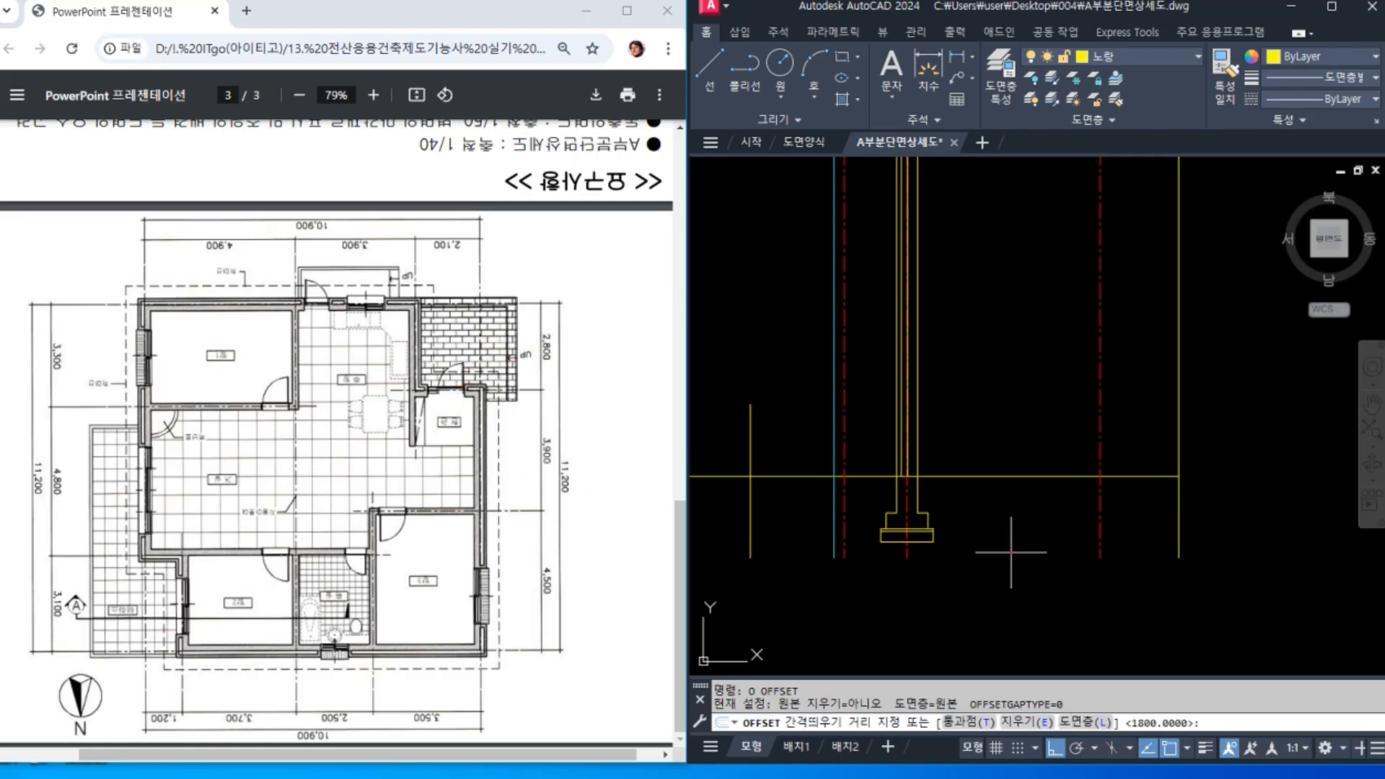
text(450)
key(Return)
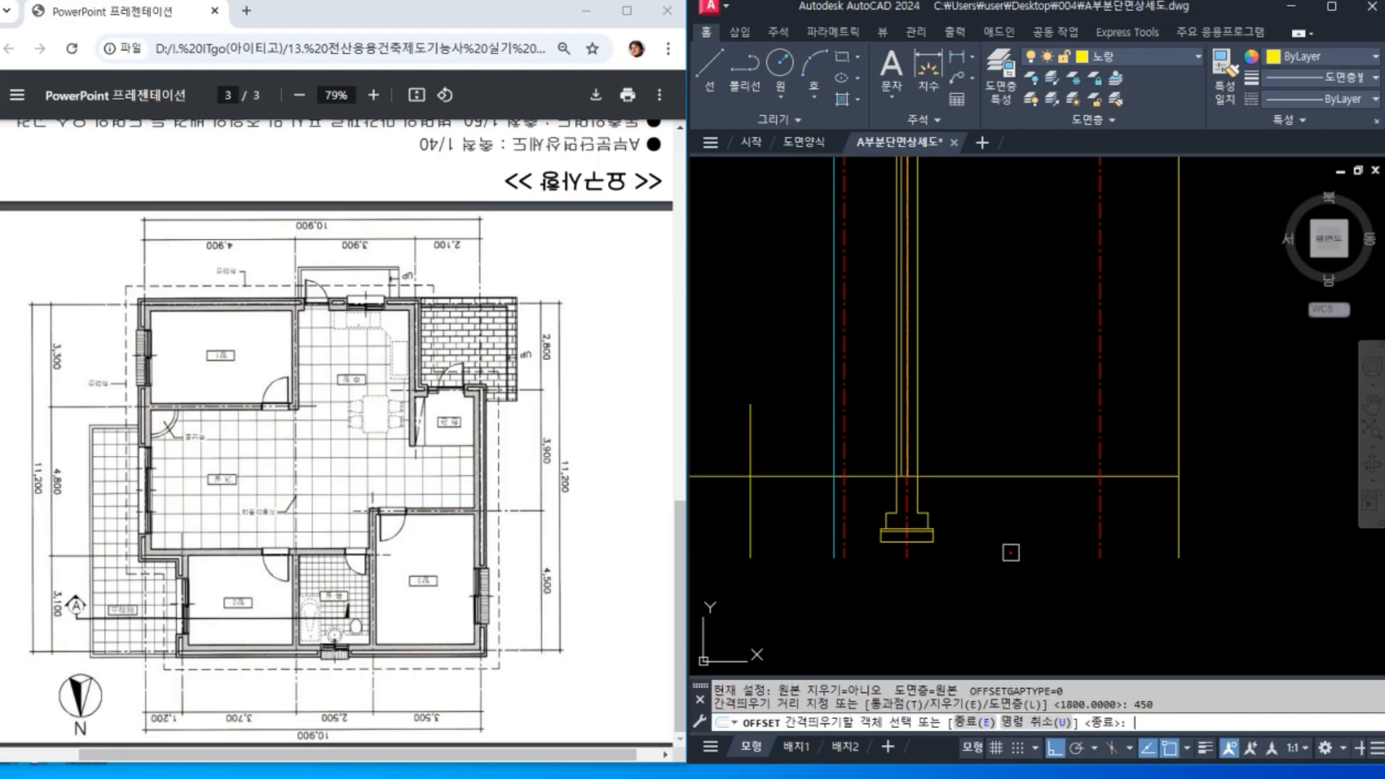
click(986, 476)
click(1000, 399)
key(Return)
scroll(895, 474, up, 2)
middle_drag(918, 485, 870, 500)
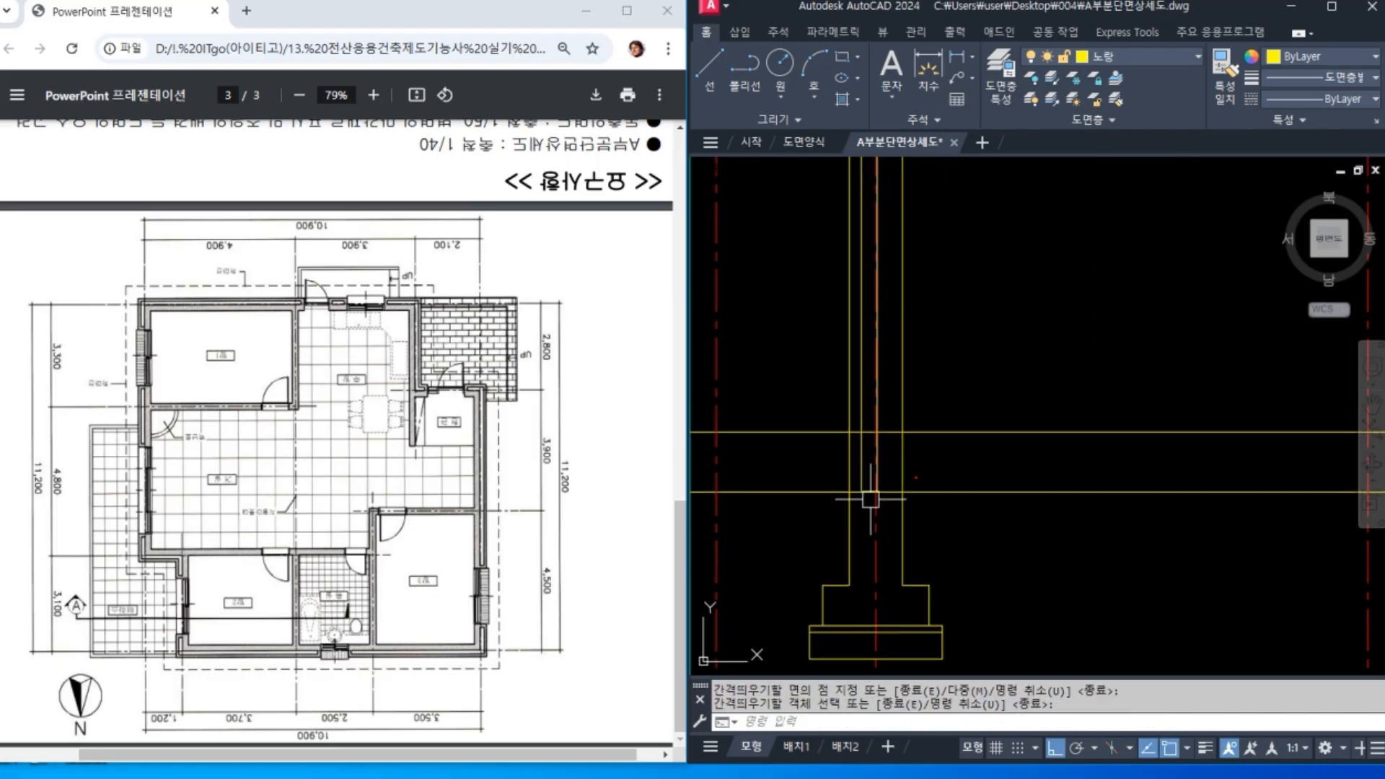
Step: Trim the inner wall lines below the floor level line, using that line as the cutting edge
middle_drag(983, 510, 1008, 519)
text(tr)
key(Return)
click(948, 435)
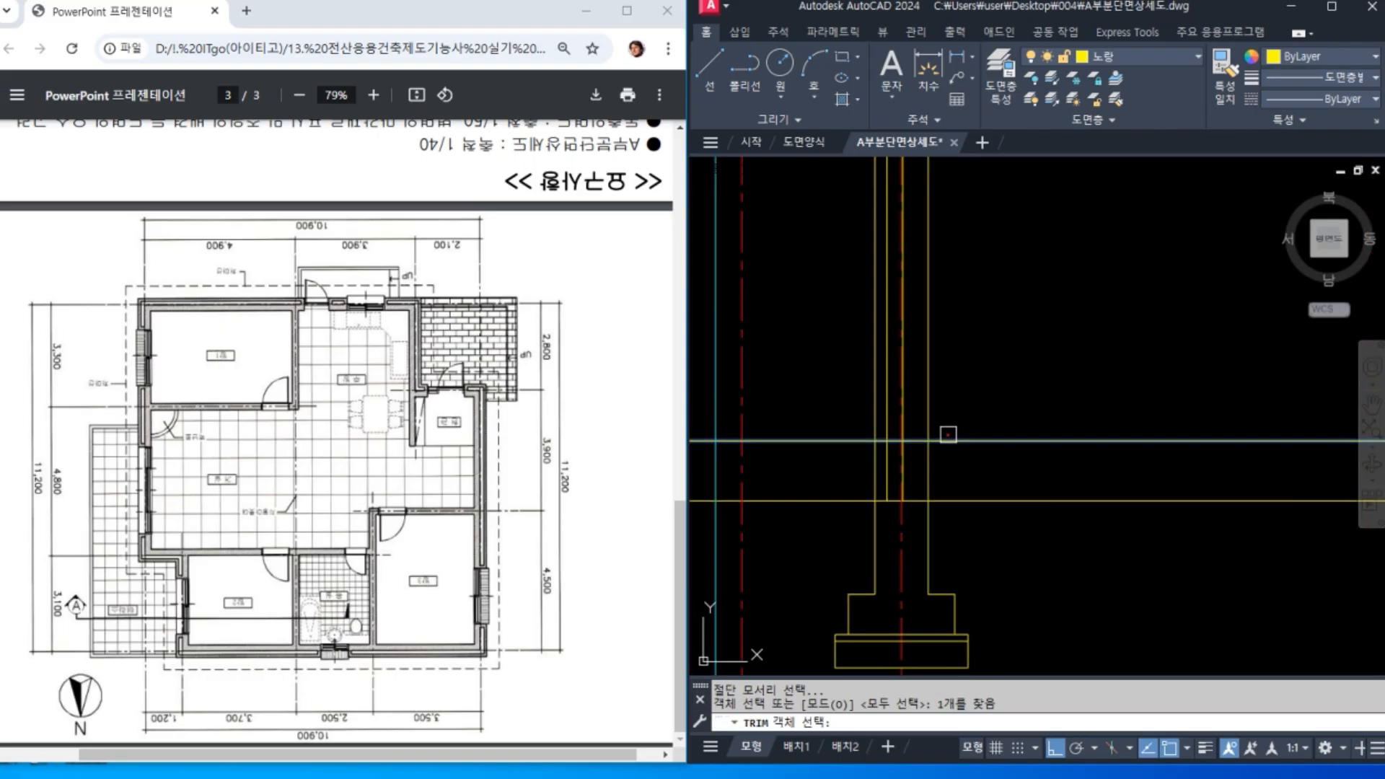
key(Return)
scroll(909, 469, up, 4)
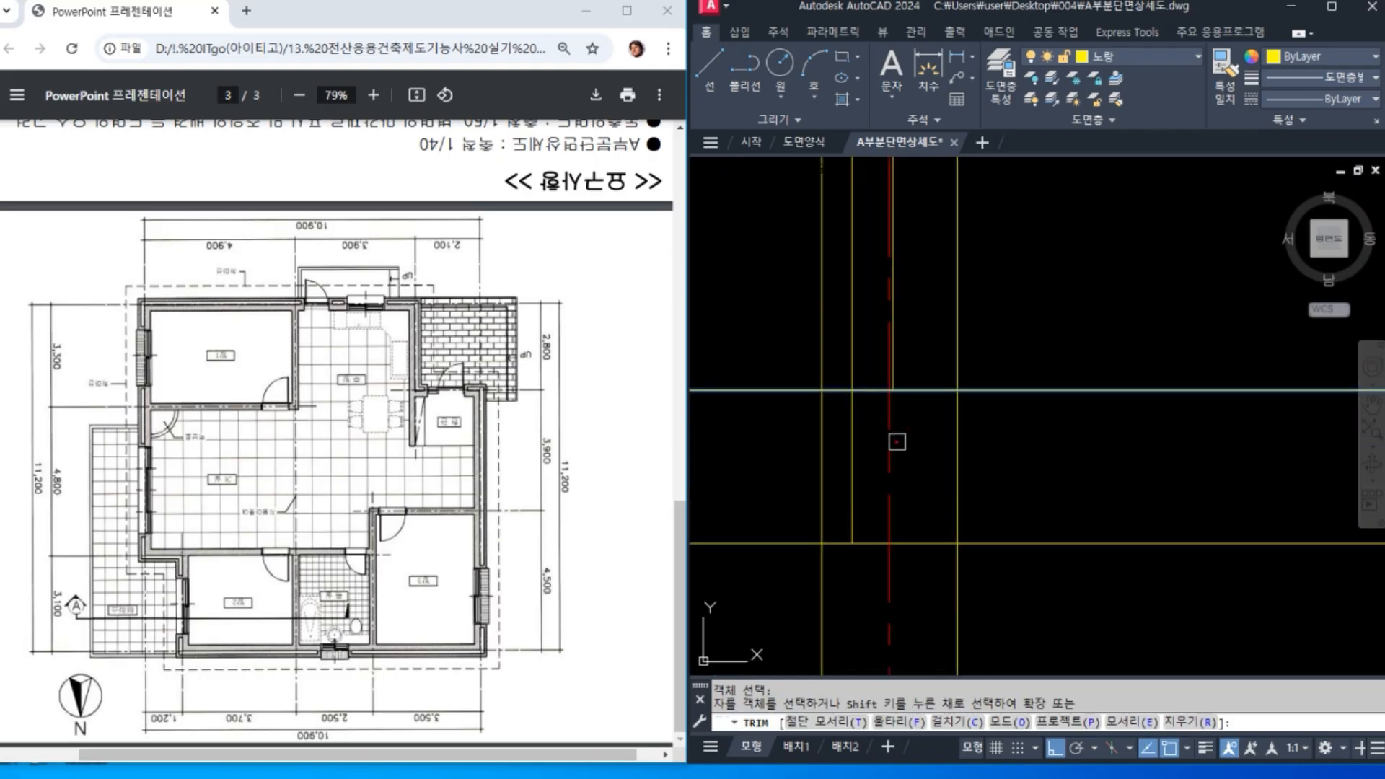
click(854, 457)
key(Return)
scroll(1104, 497, down, 4)
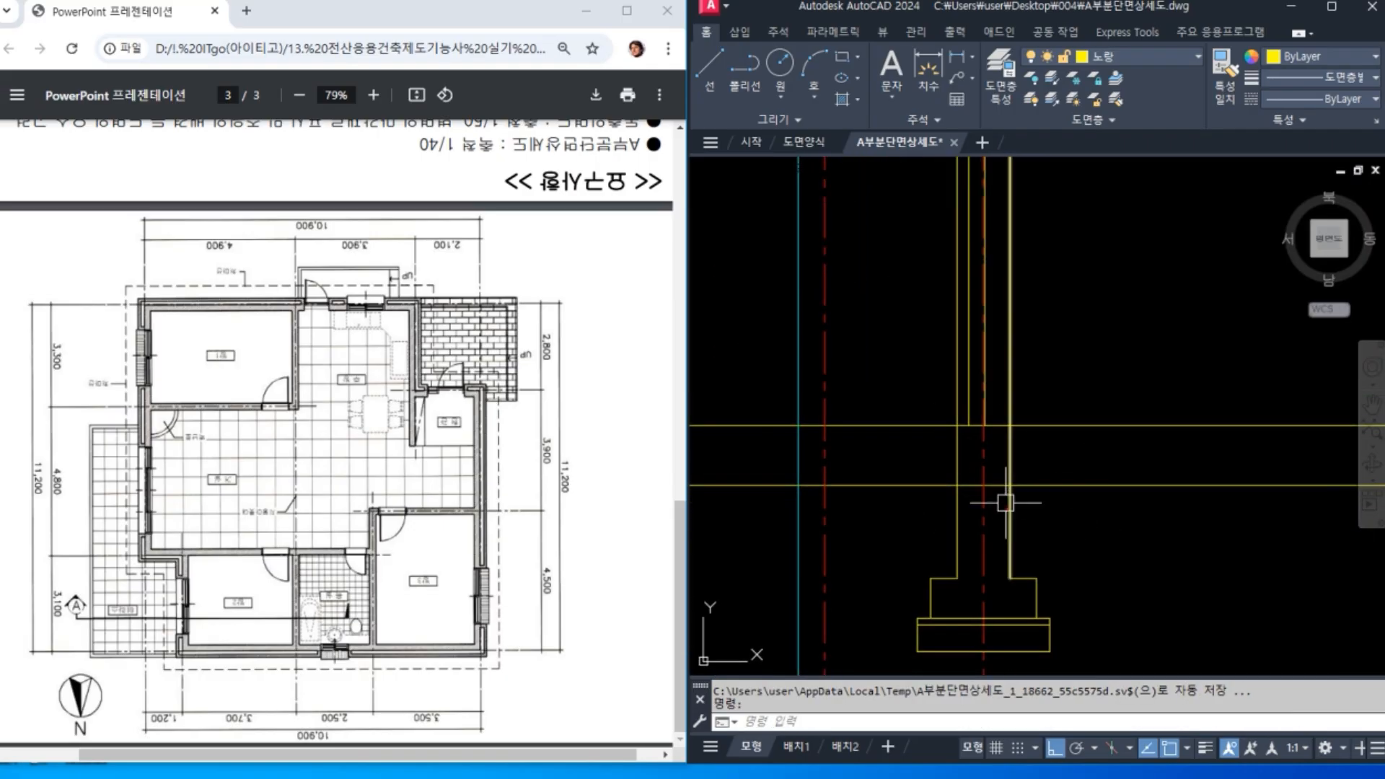
Step: Trim the ground line on the inner side of the foundation wall, using the wall's outer face as the cutting edge
text(tr)
key(Return)
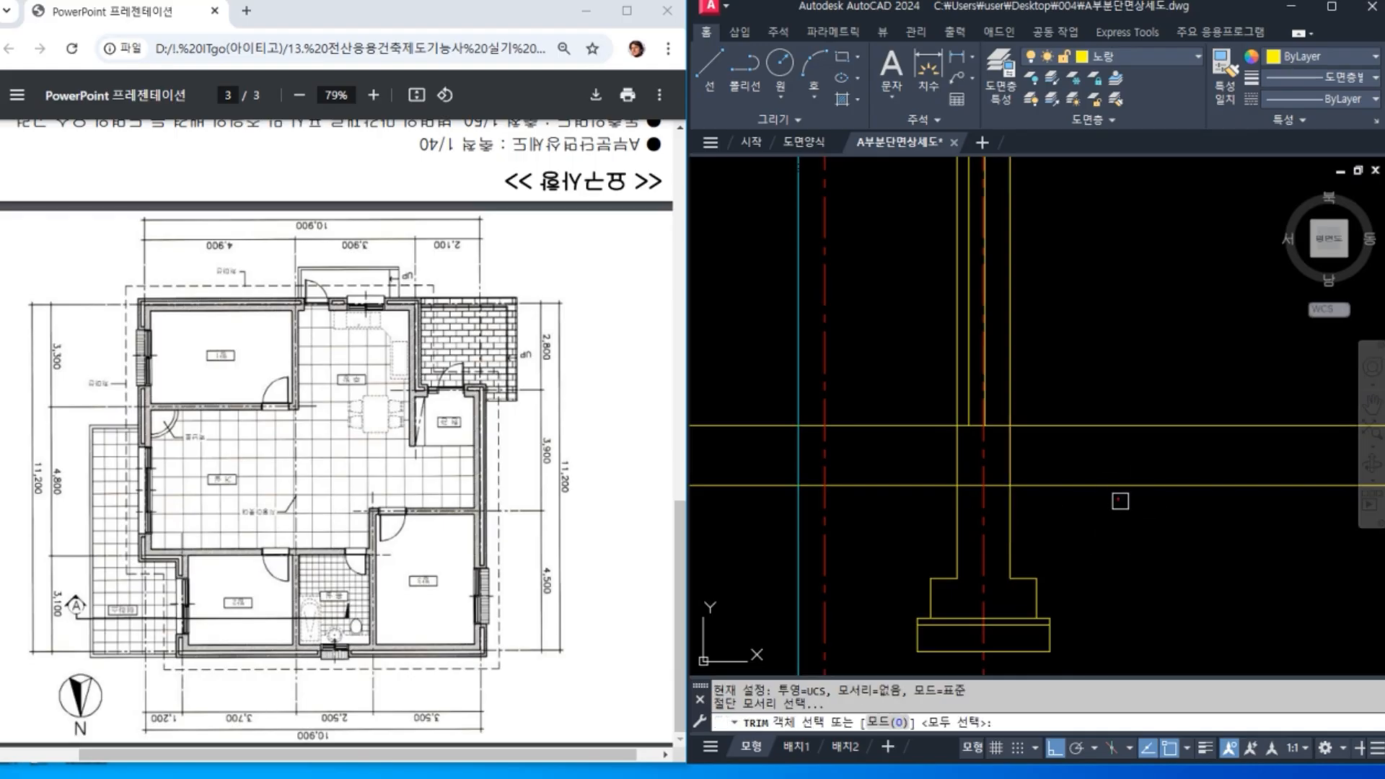
middle_drag(1120, 501, 1020, 488)
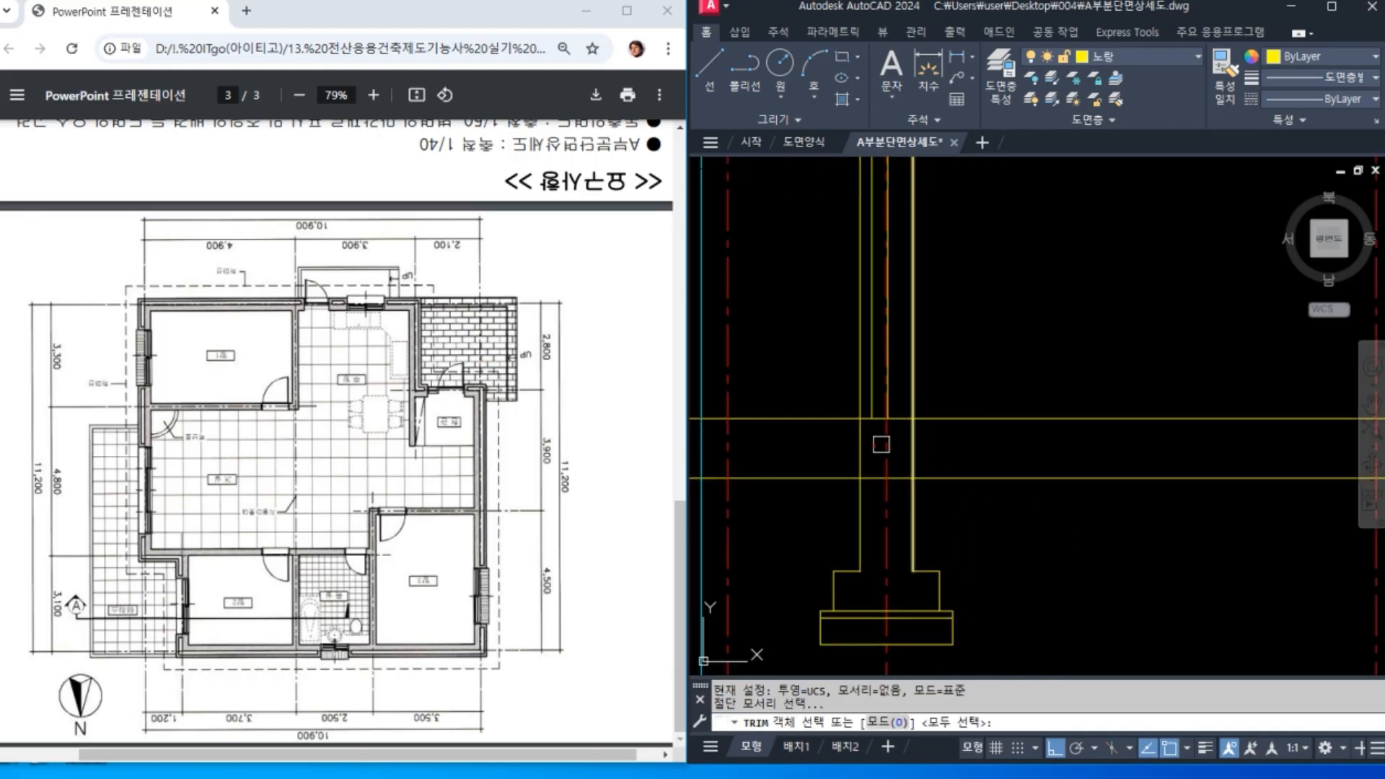
click(860, 444)
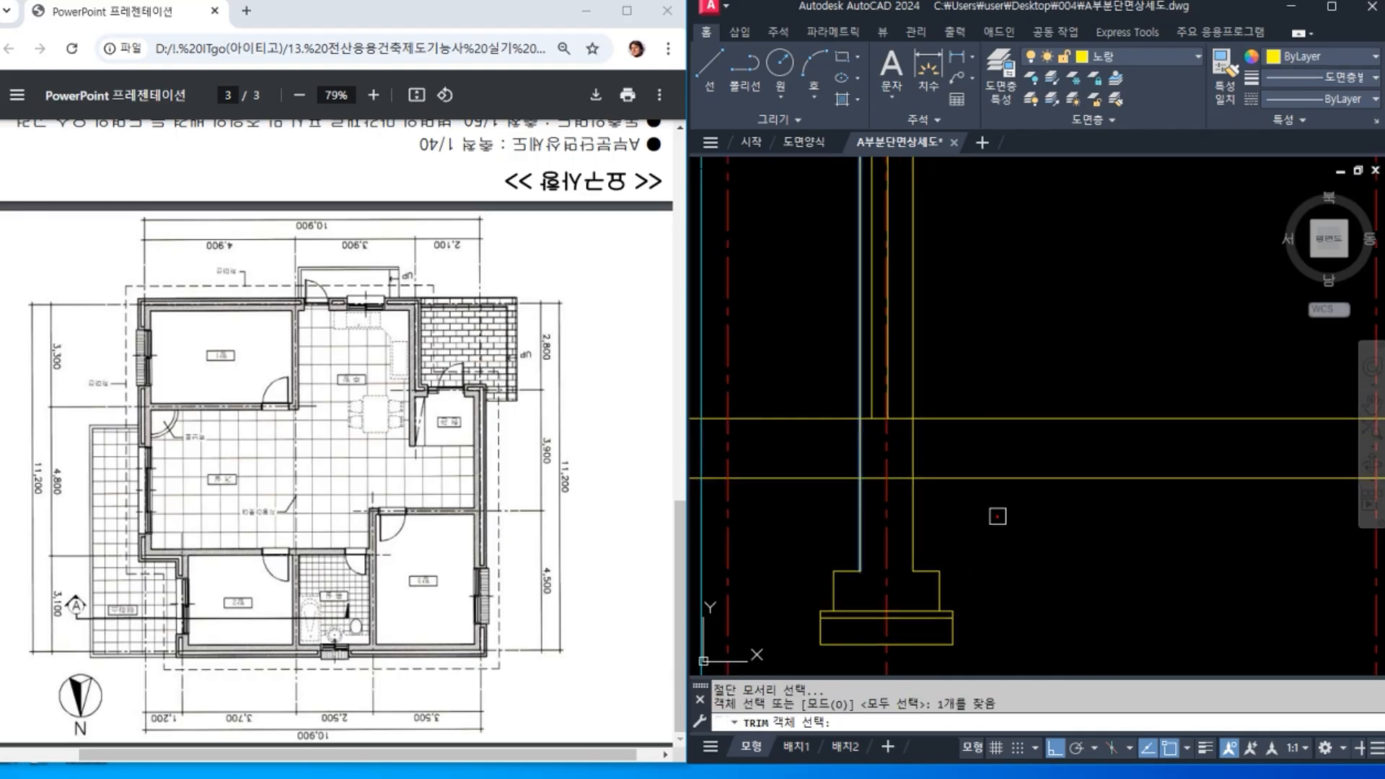
key(Return)
click(986, 476)
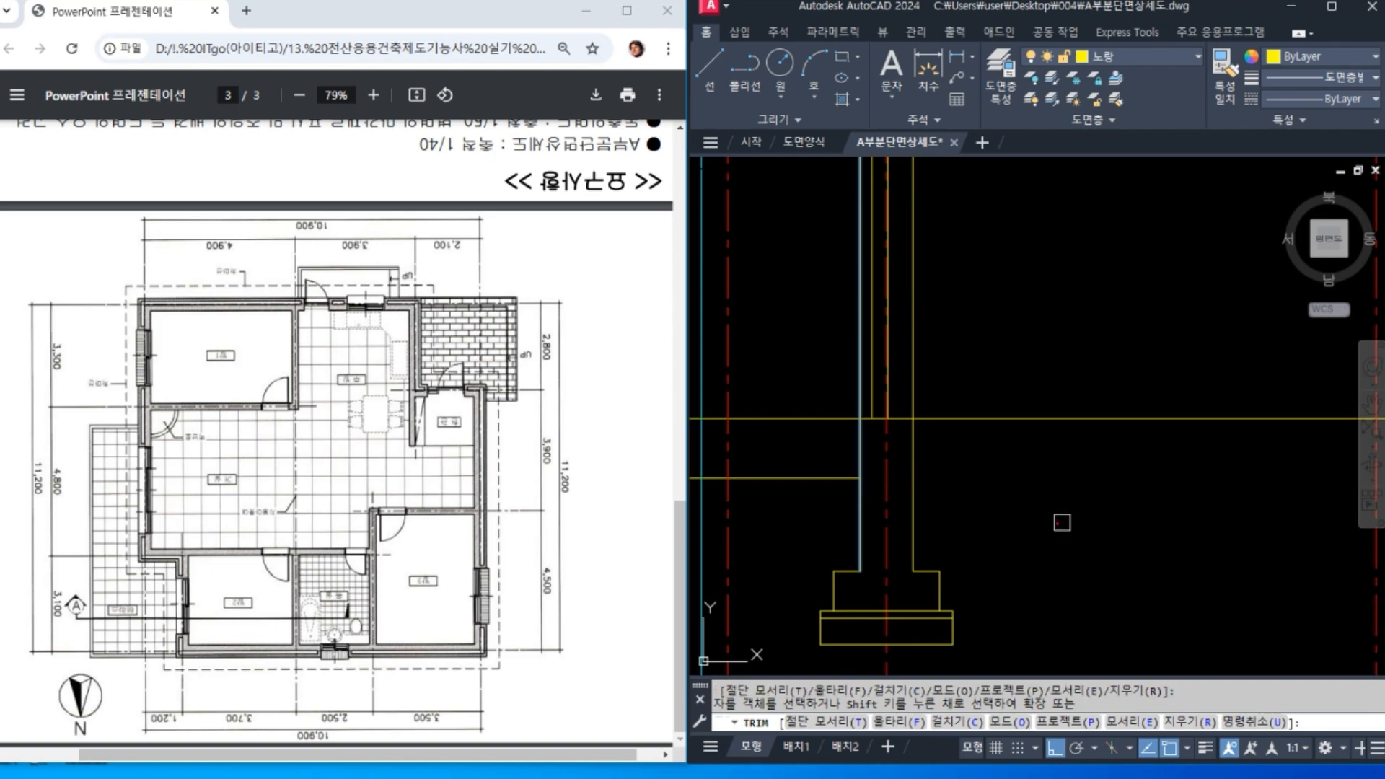
key(Return)
Step: Trim the floor level line outside the foundation wall, using the wall's outer face as the cutting edge
scroll(1168, 534, down, 3)
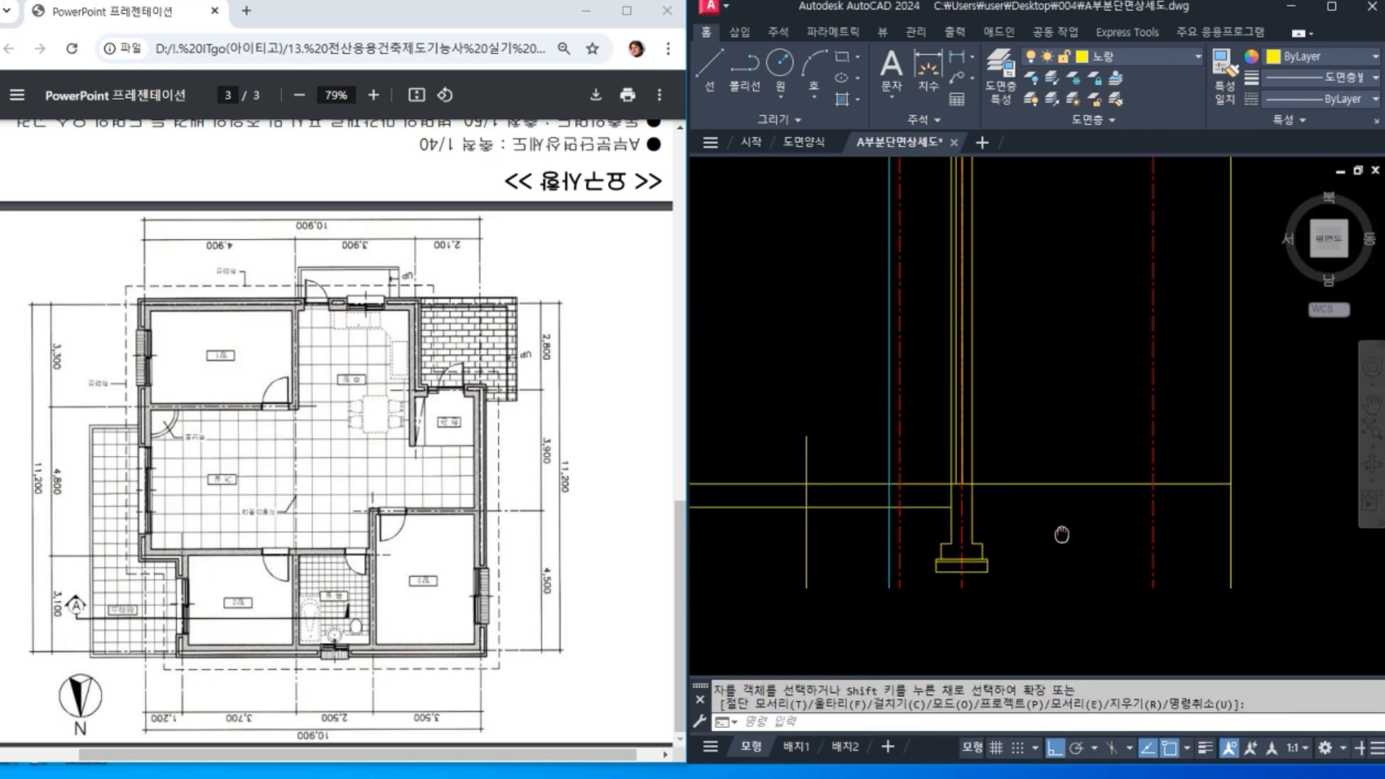
middle_drag(902, 505, 964, 517)
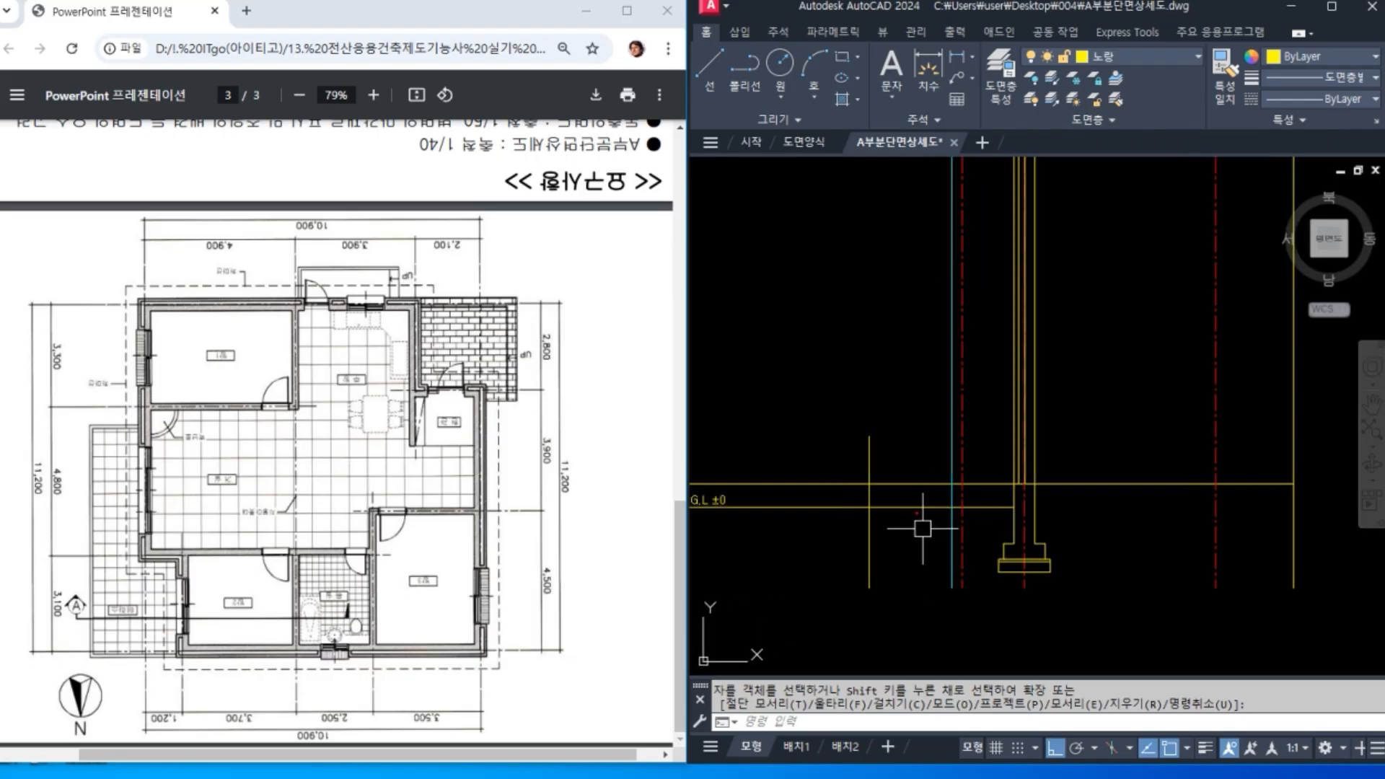
middle_drag(1133, 507, 1063, 509)
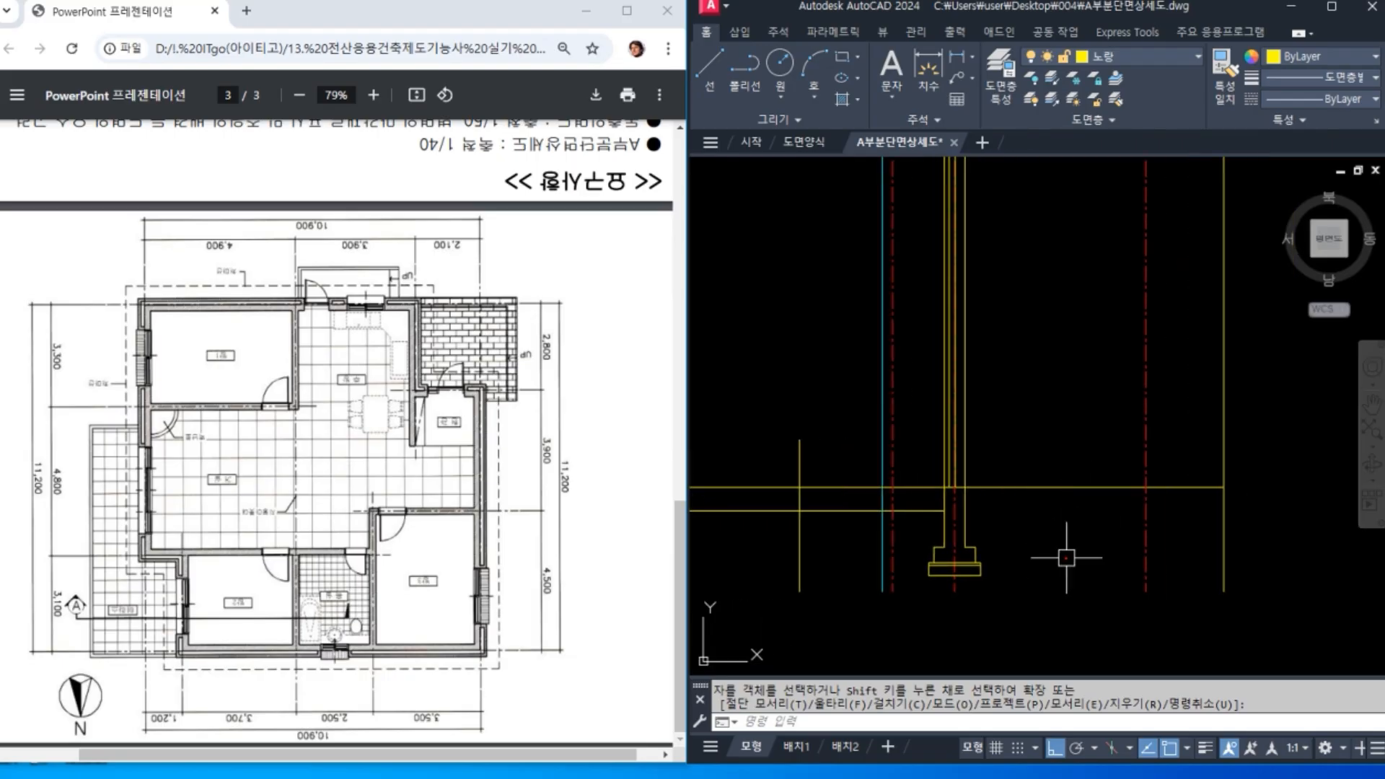
text(TR)
key(Return)
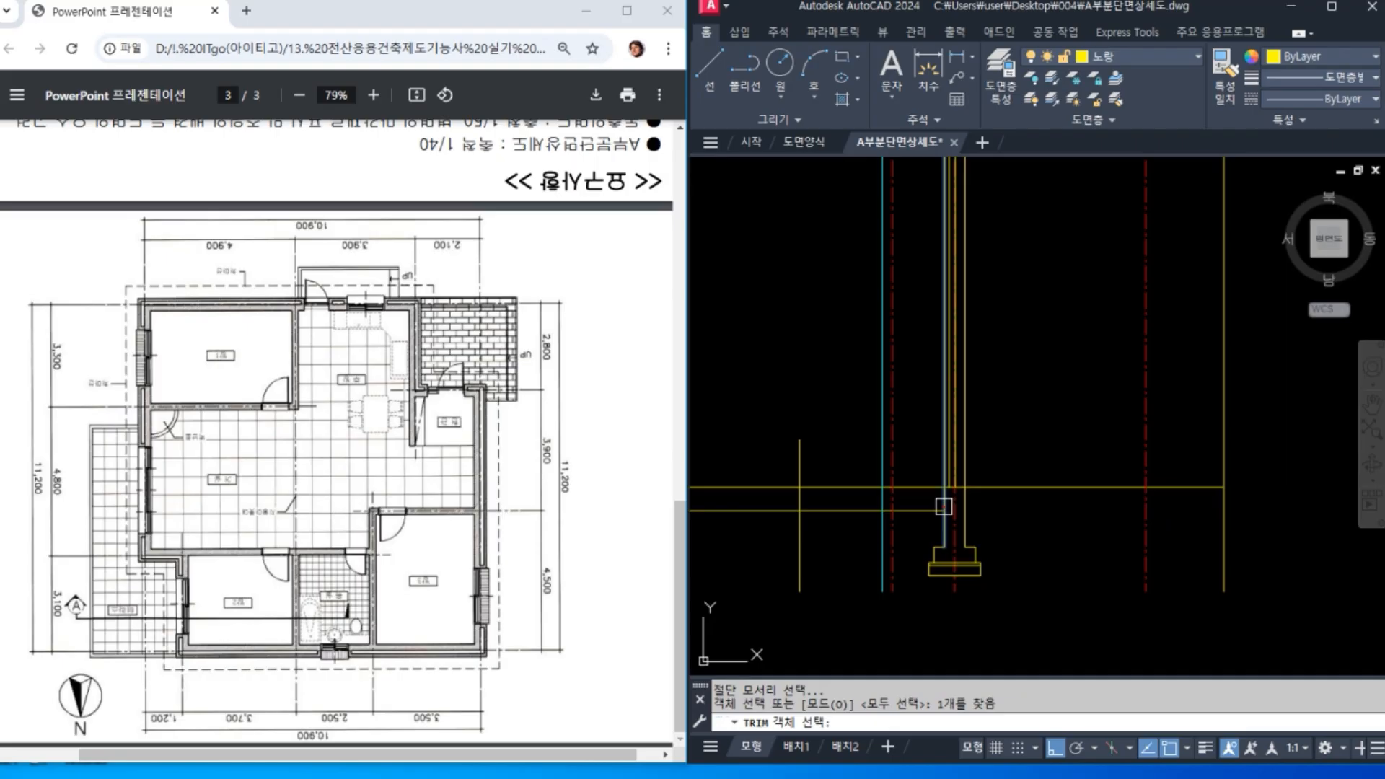
click(926, 484)
key(Return)
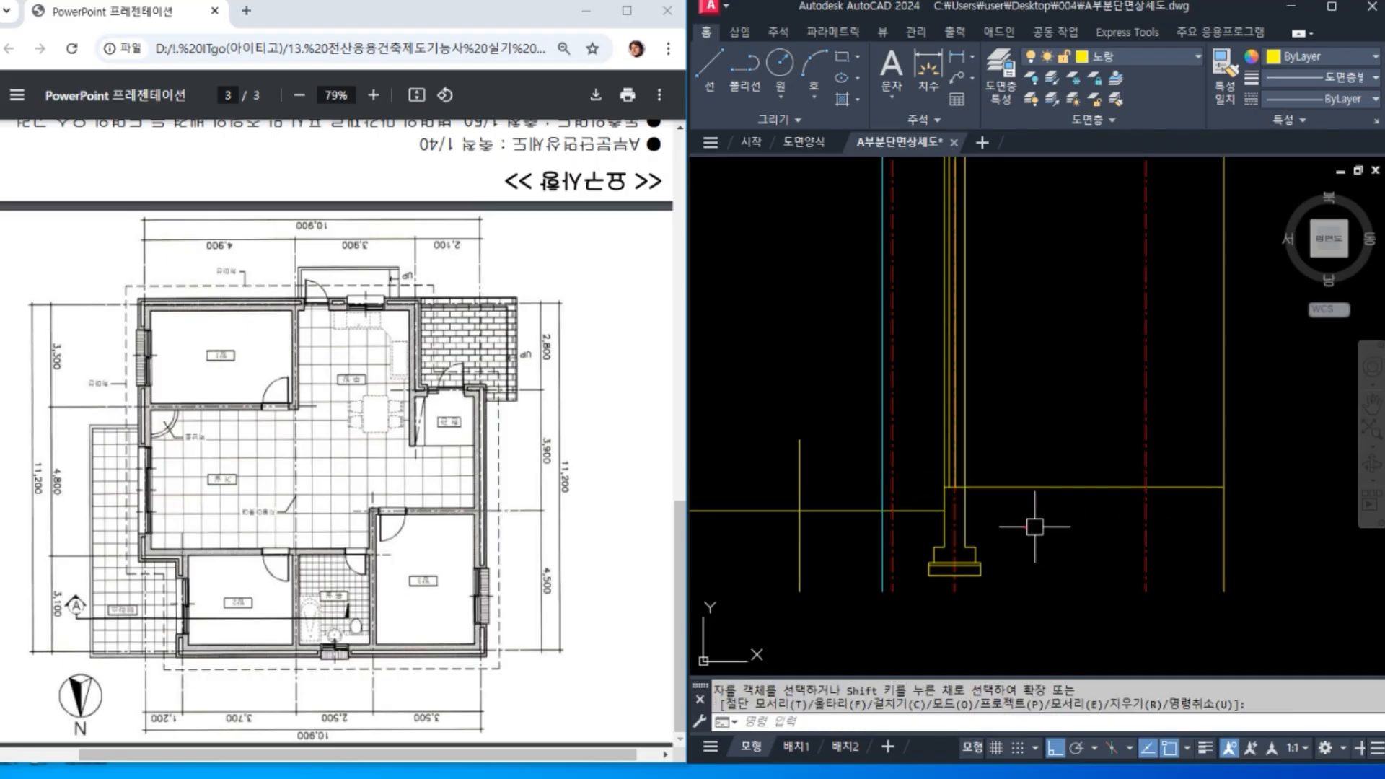
Step: Offset the floor level line 150 downward for the terrace top
scroll(934, 513, up, 4)
middle_drag(943, 513, 1041, 480)
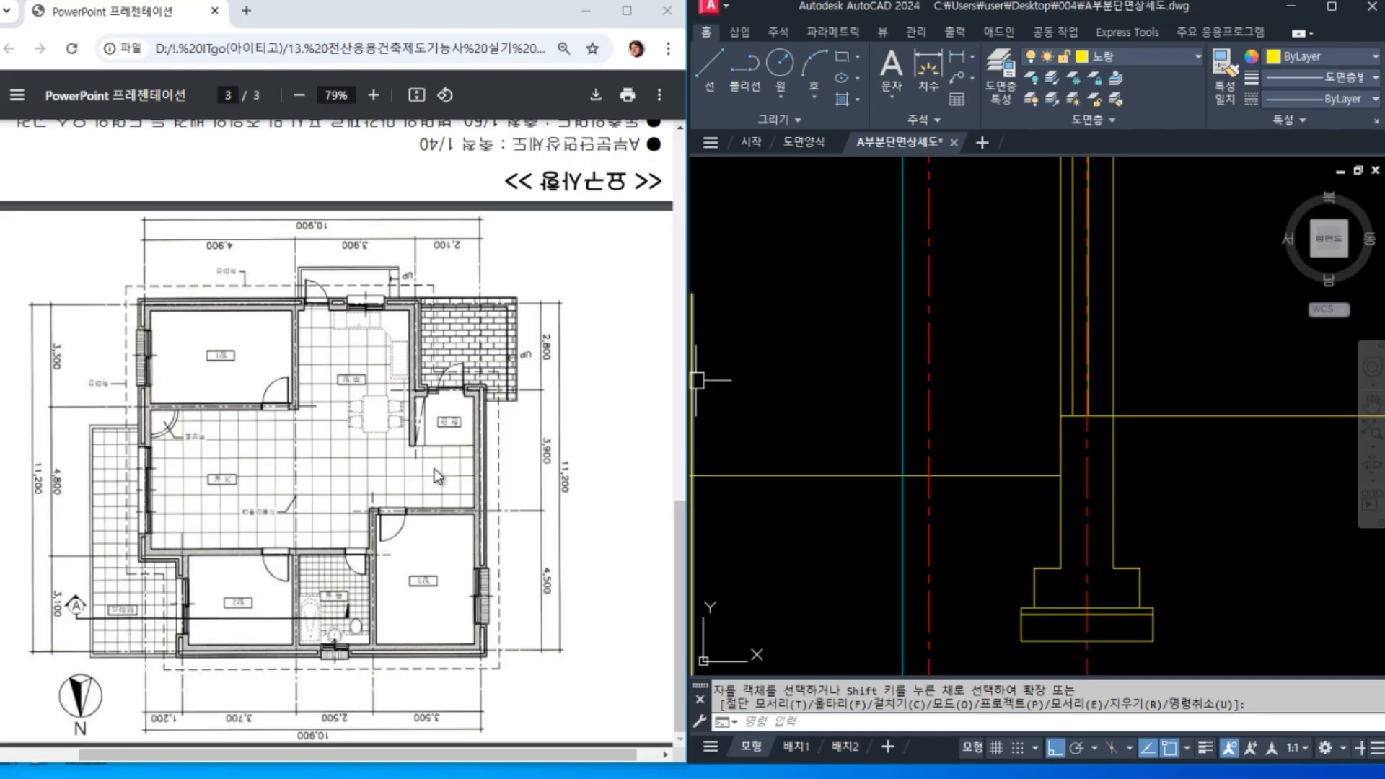
mouse_move(1115, 555)
middle_down()
mouse_move(902, 535)
mouse_move(922, 543)
middle_up()
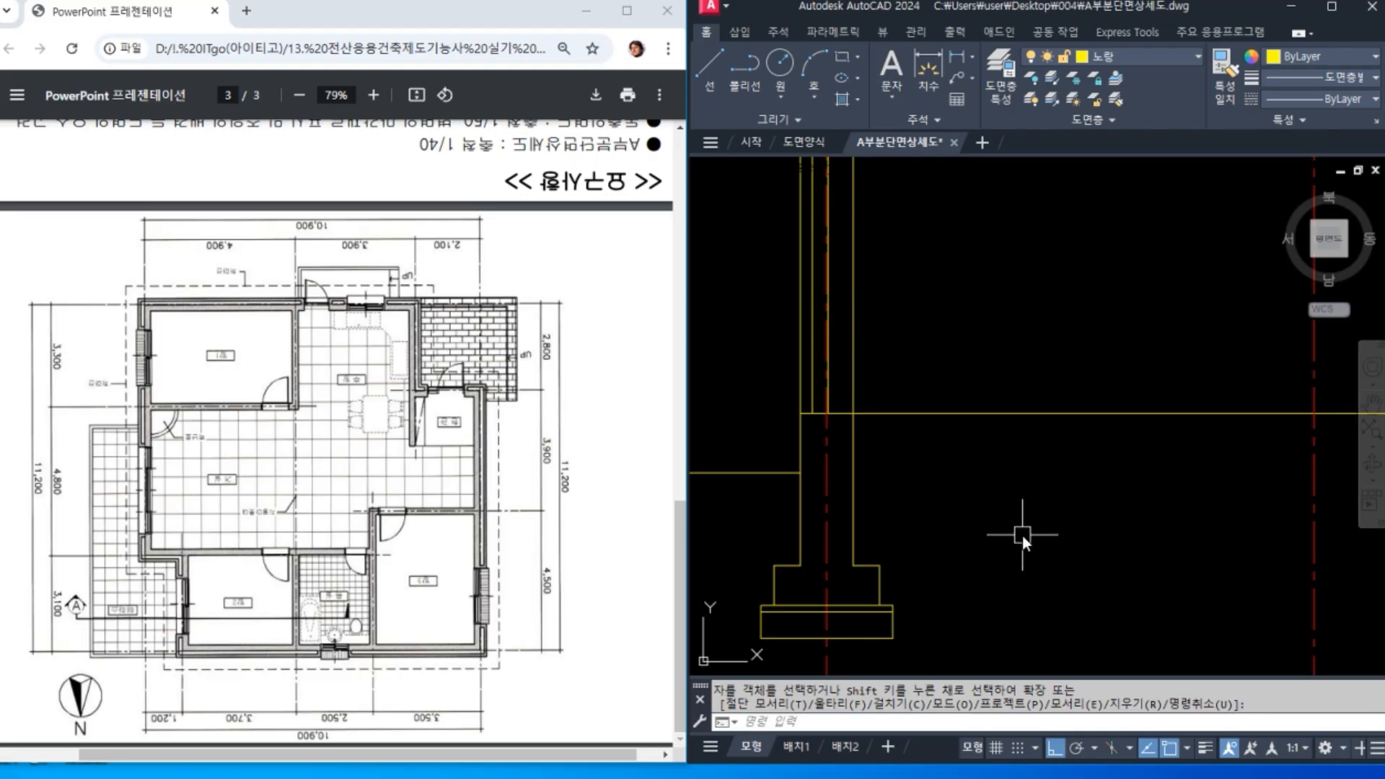
key(Return)
text(150)
key(Return)
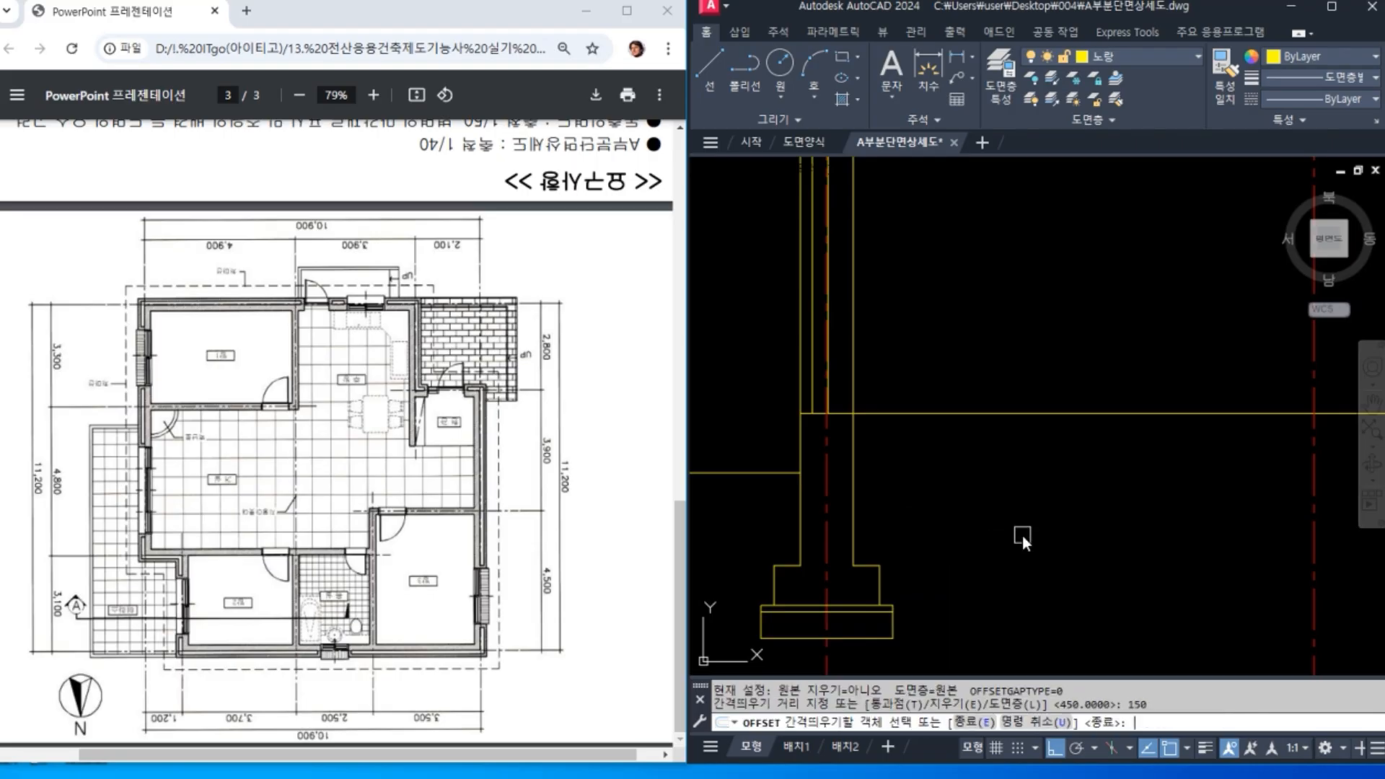
click(941, 415)
click(938, 476)
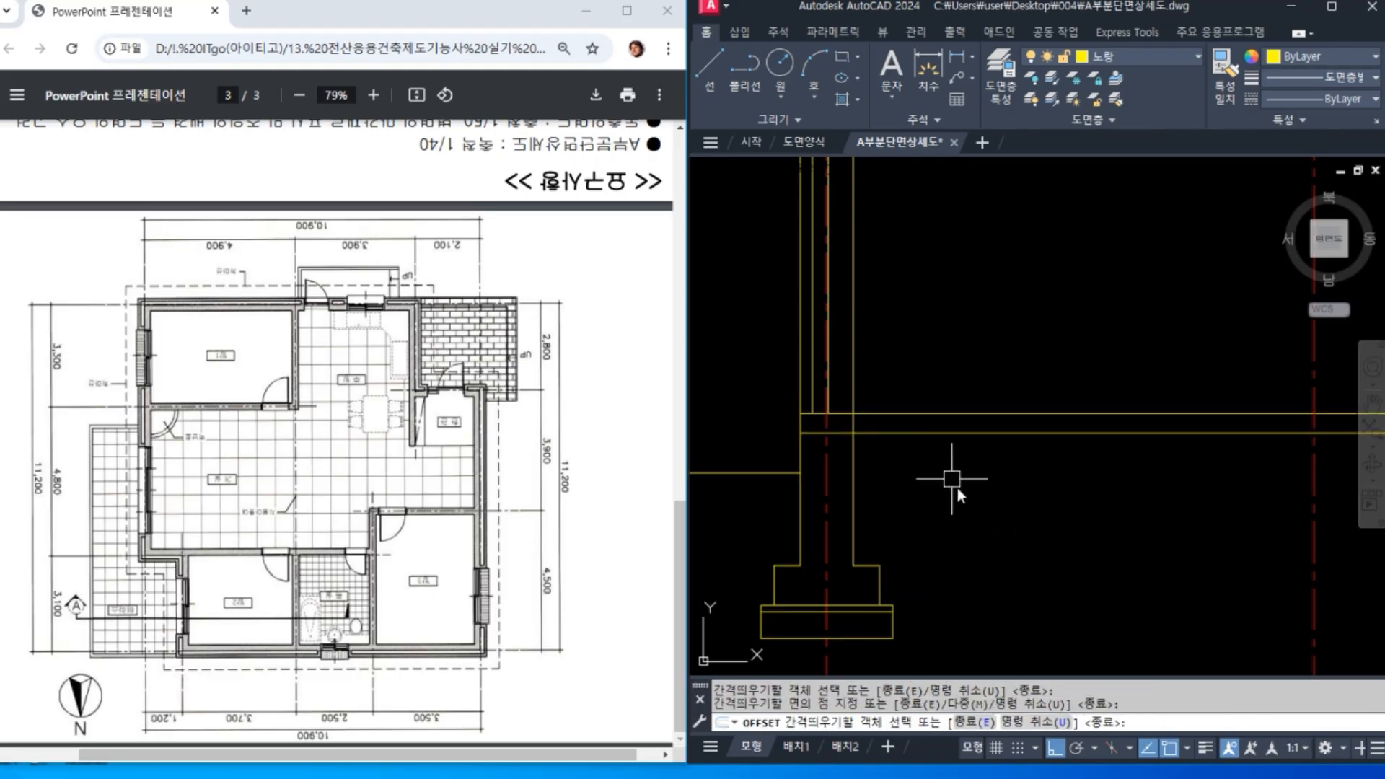
key(Return)
Step: Extend the offset terrace top line outward to the vertical terrace edge line
middle_drag(958, 489, 1313, 499)
text(ex)
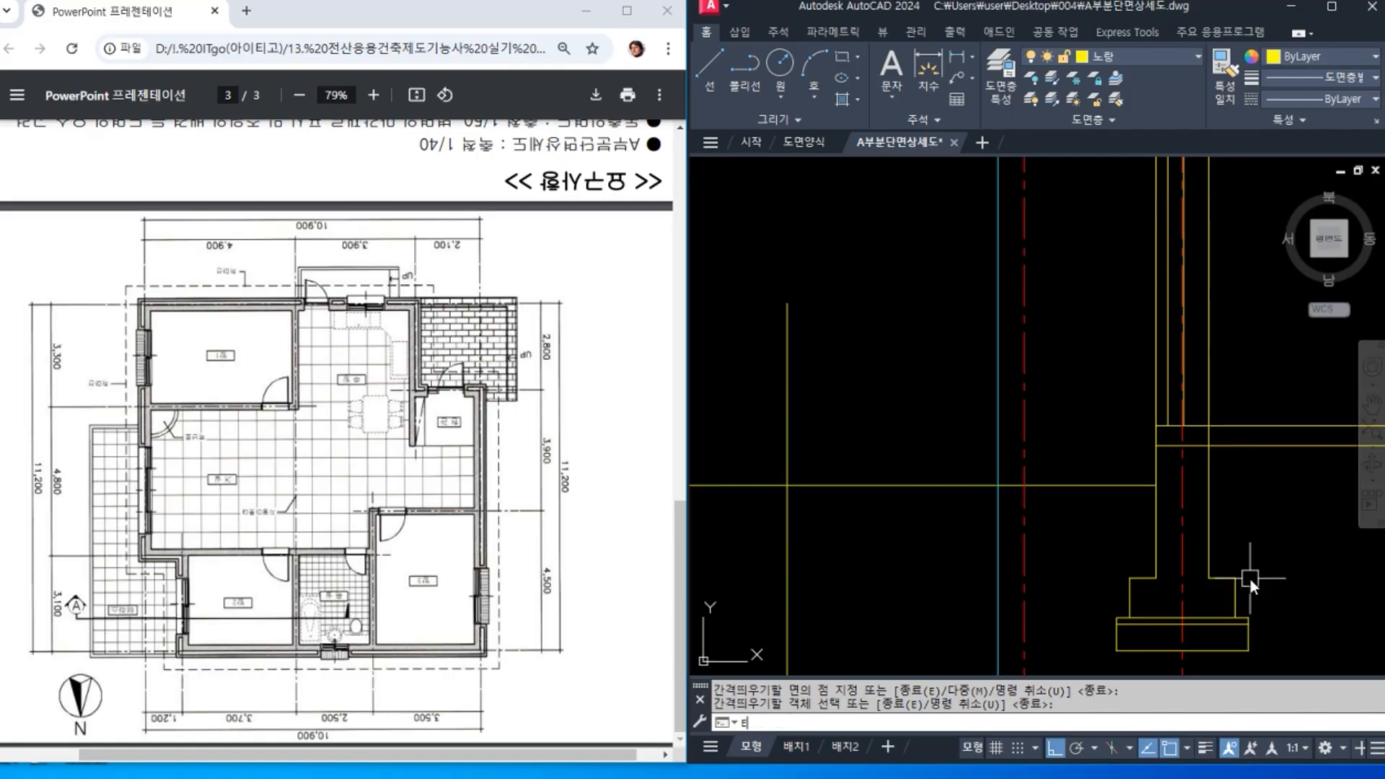
key(Return)
click(787, 434)
key(Return)
click(1228, 446)
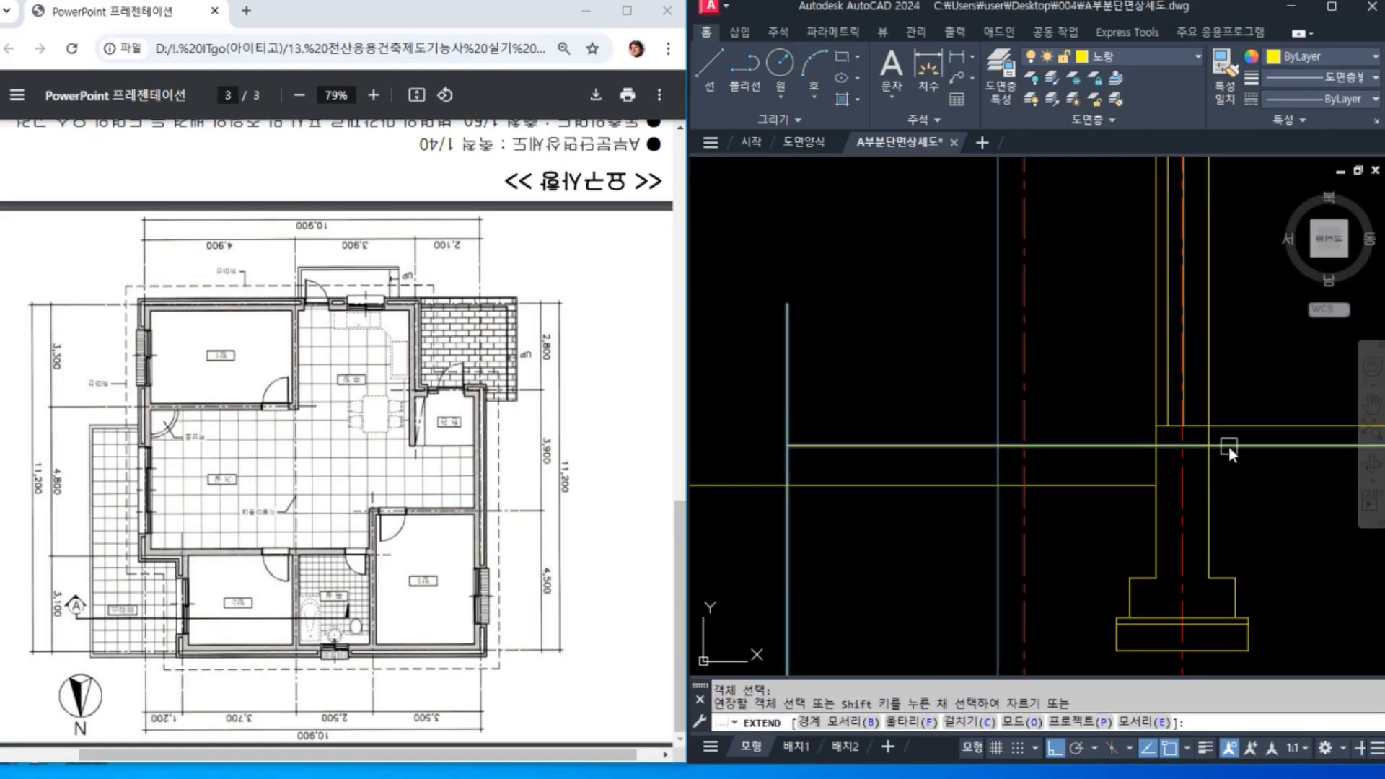
key(Return)
Step: Trim the terrace top line inside the foundation wall, using the wall's outer face as the cutting edge
text(tr)
key(Return)
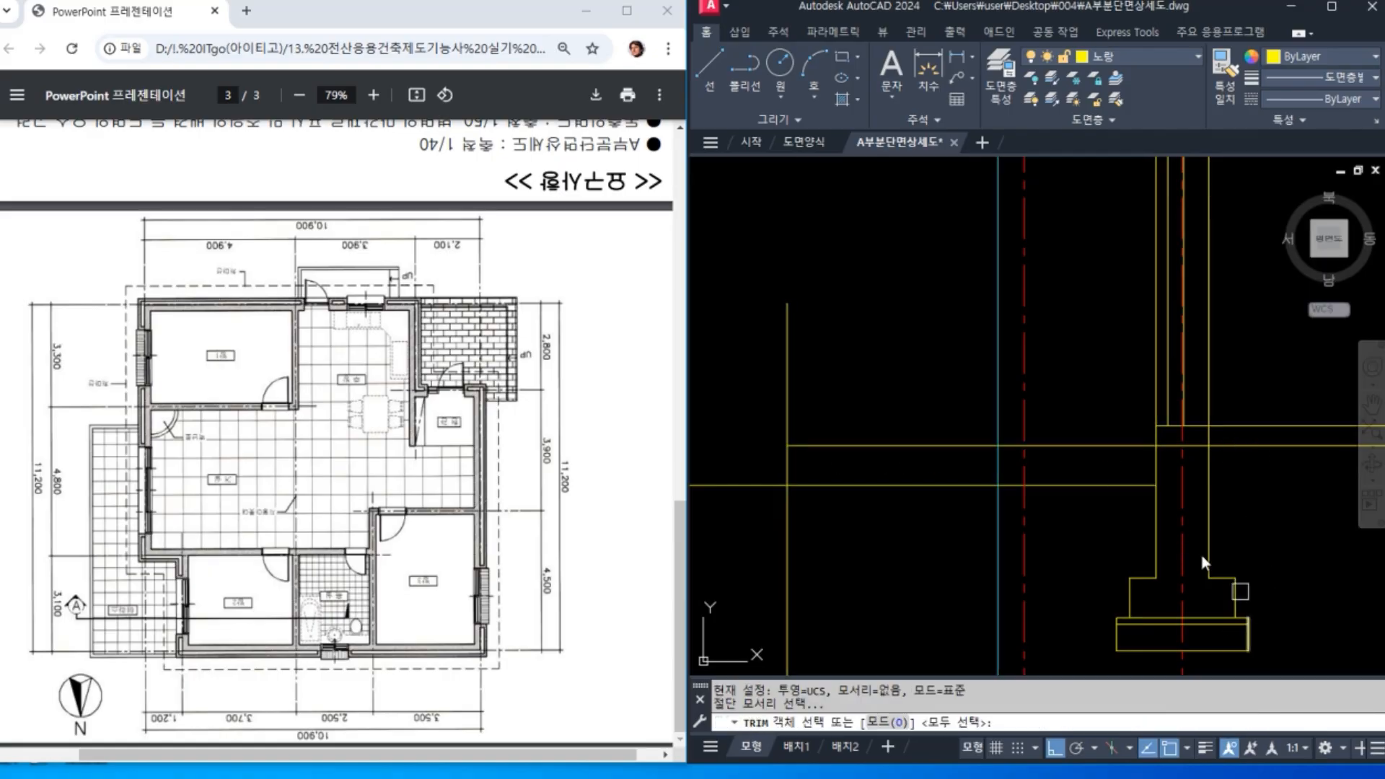
click(1158, 469)
key(Return)
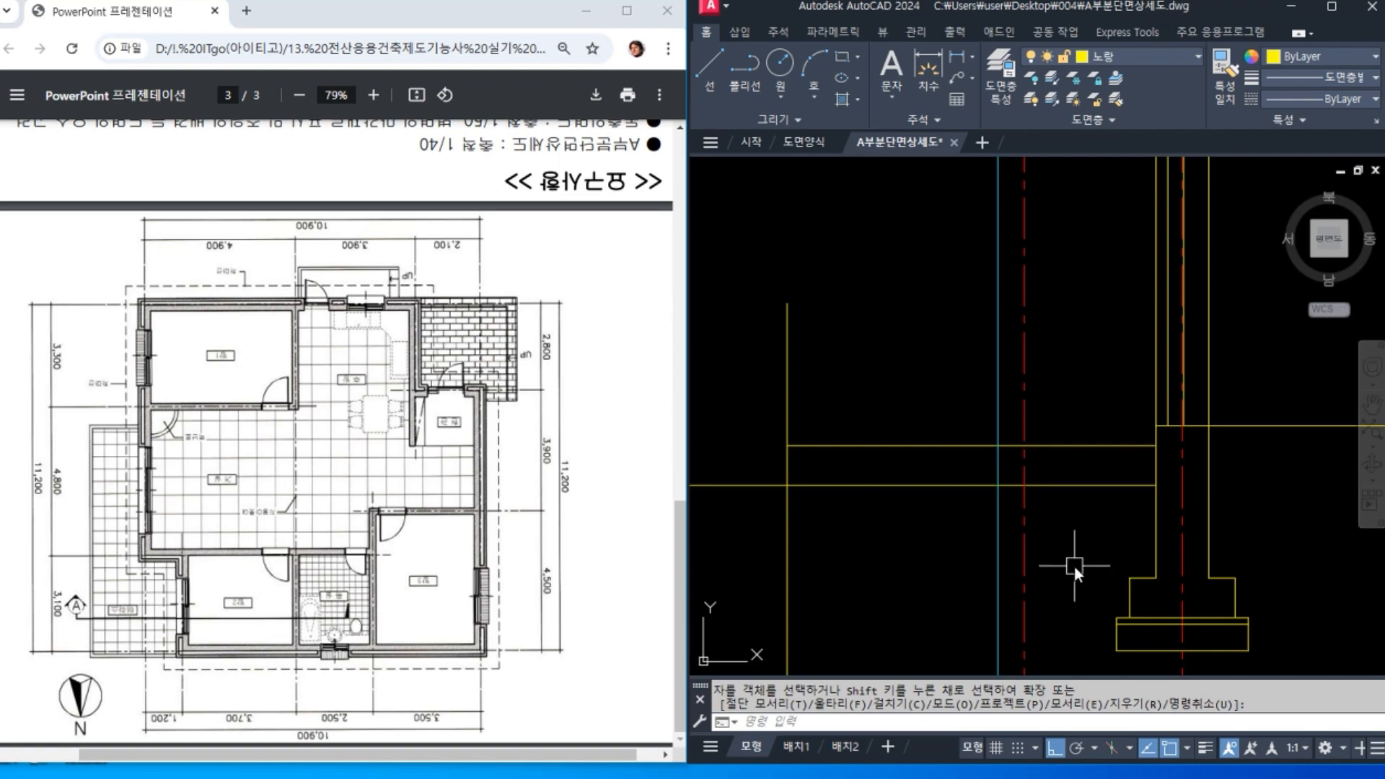
Step: Fillet the terrace edge line and the terrace top line with radius 0 to form a square corner
middle_drag(1067, 566, 1091, 547)
key(Escape)
text(f)
key(Return)
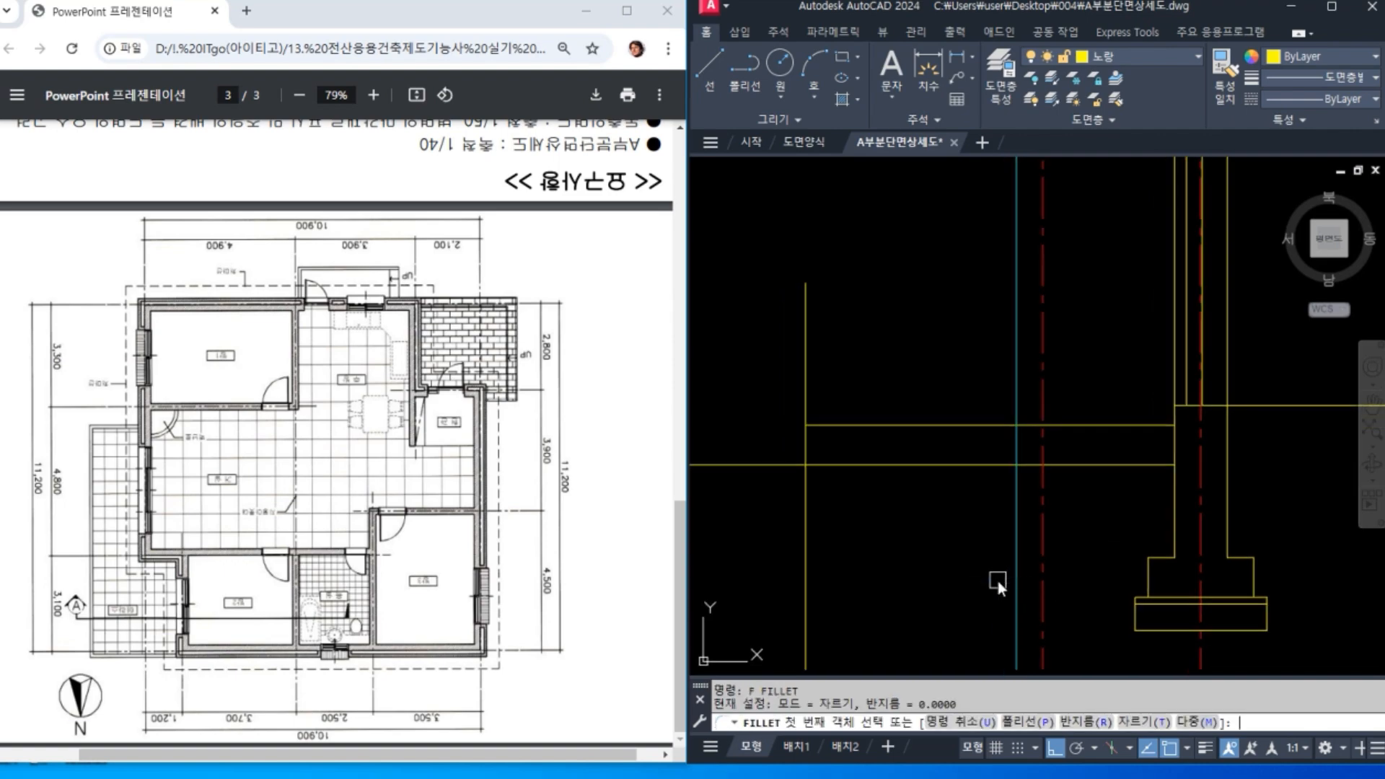
click(805, 445)
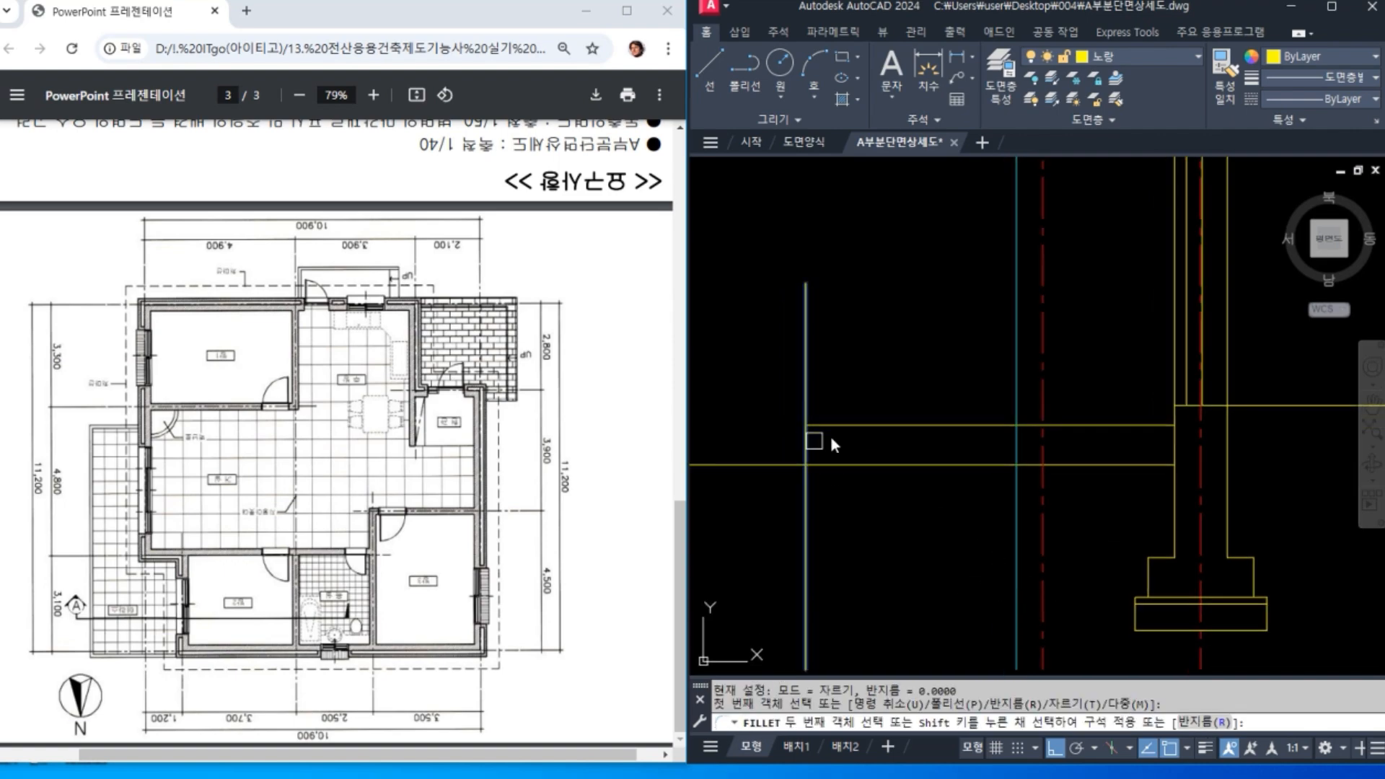
click(833, 427)
Step: Trim the cyan vertical line below the terrace top, using the terrace top line as the cutting edge
scroll(946, 526, down, 2)
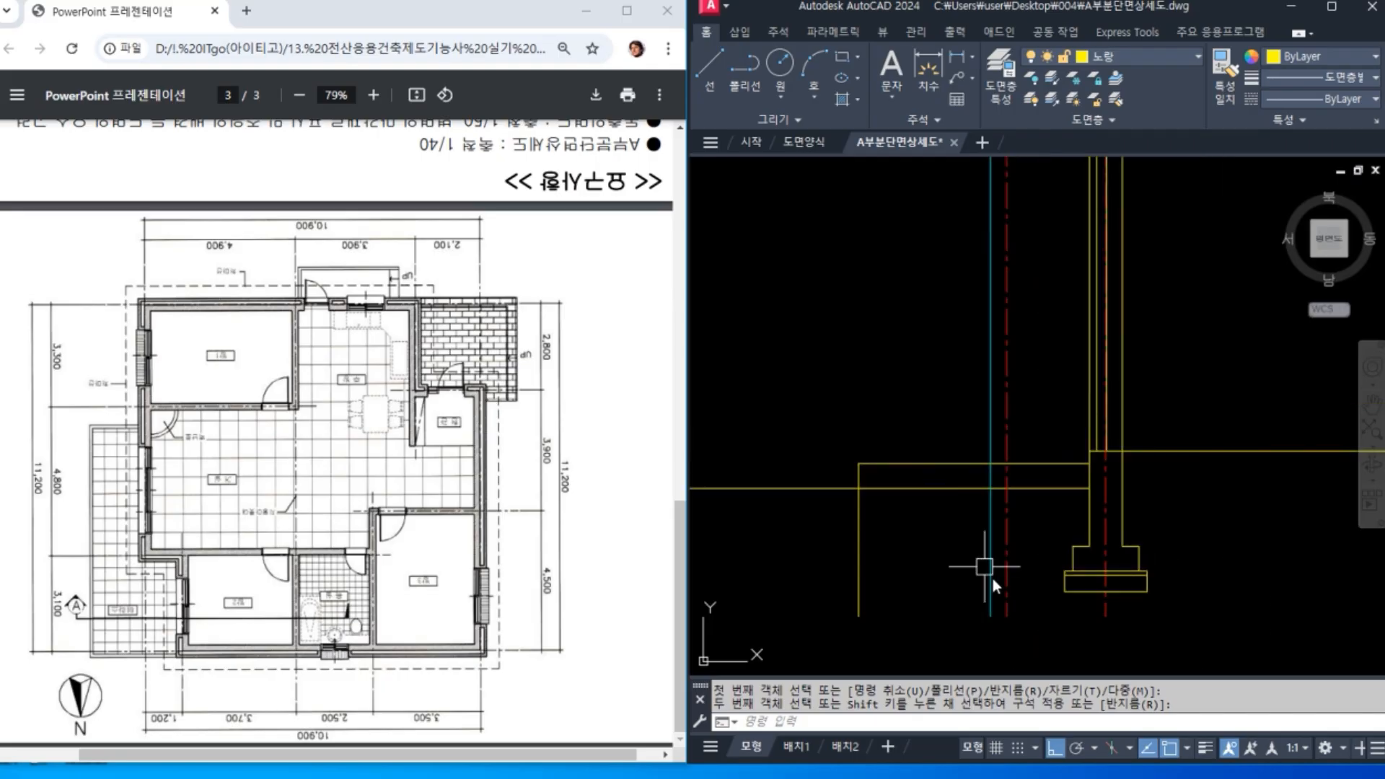
text(tr)
key(Return)
click(1039, 464)
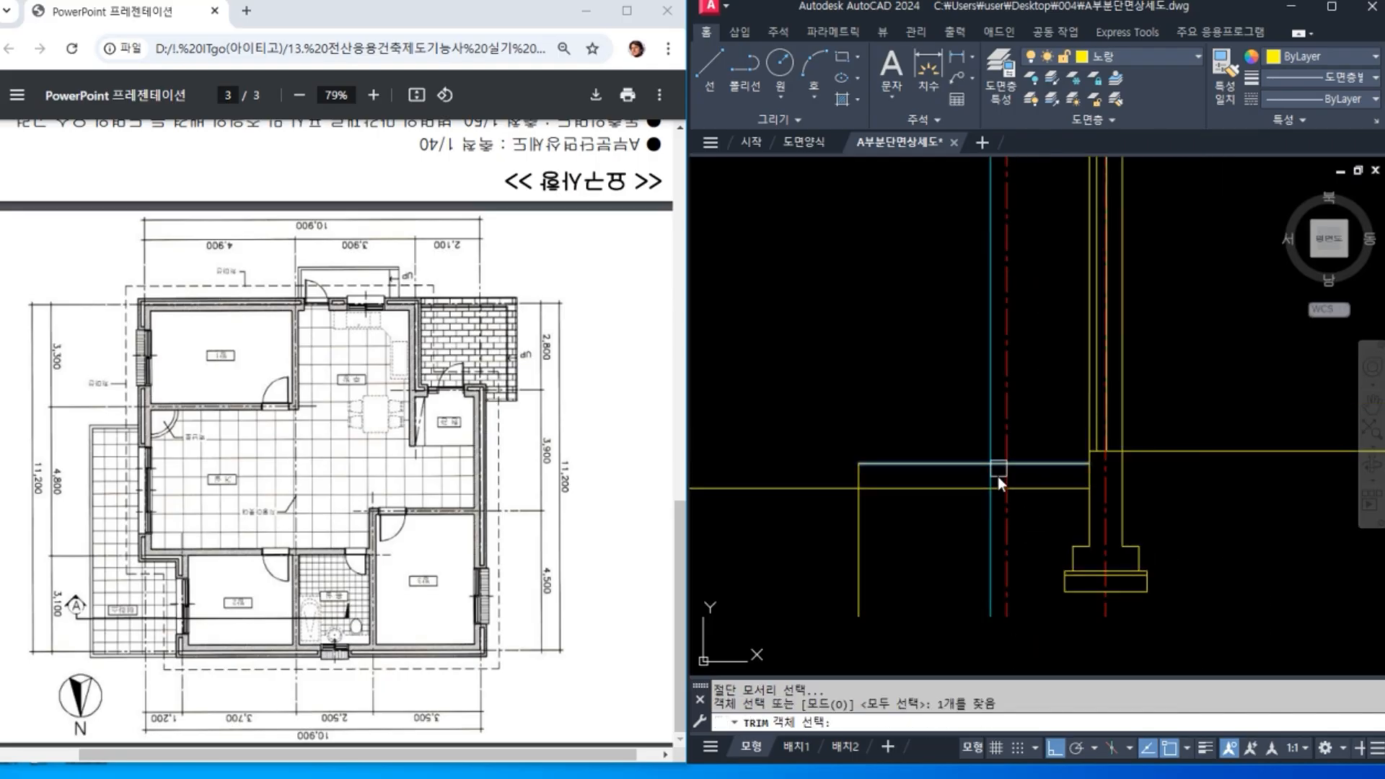
key(Return)
click(988, 516)
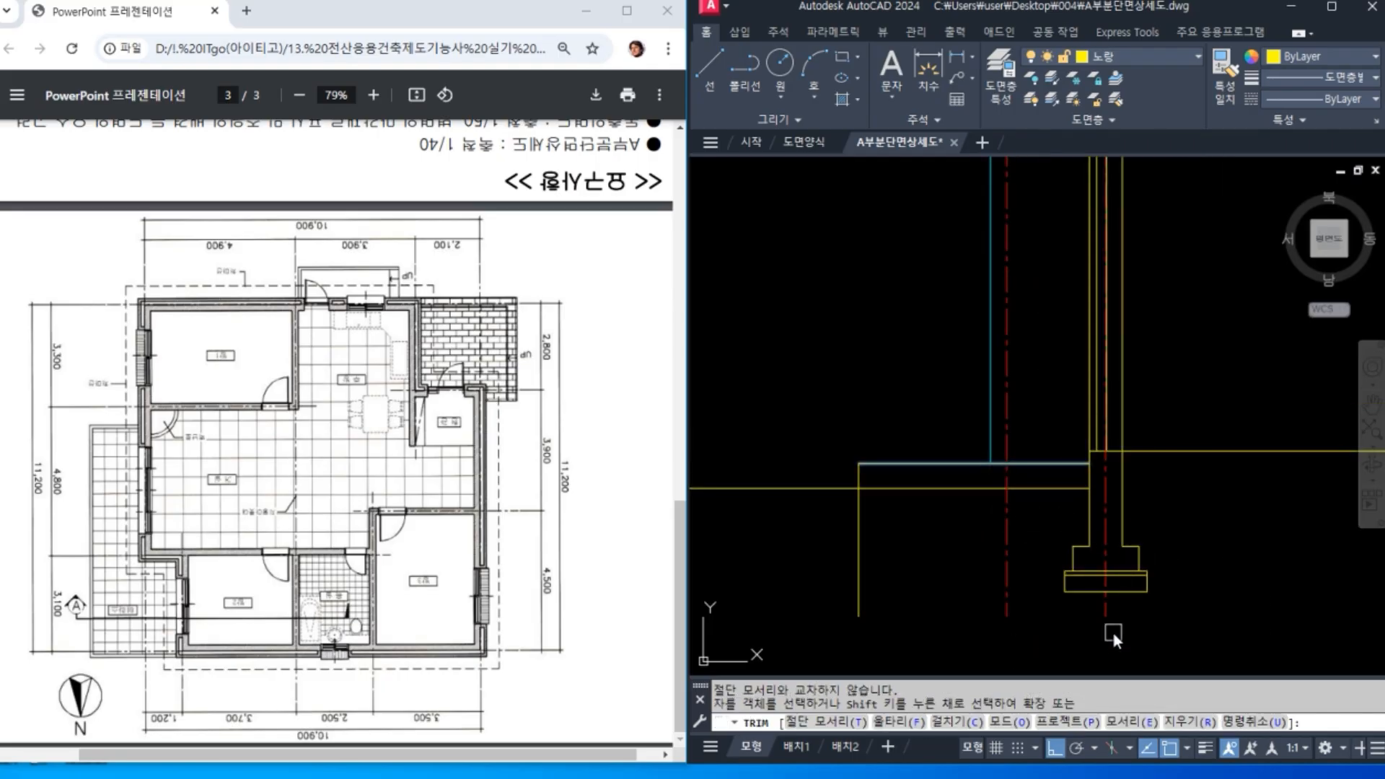
key(Return)
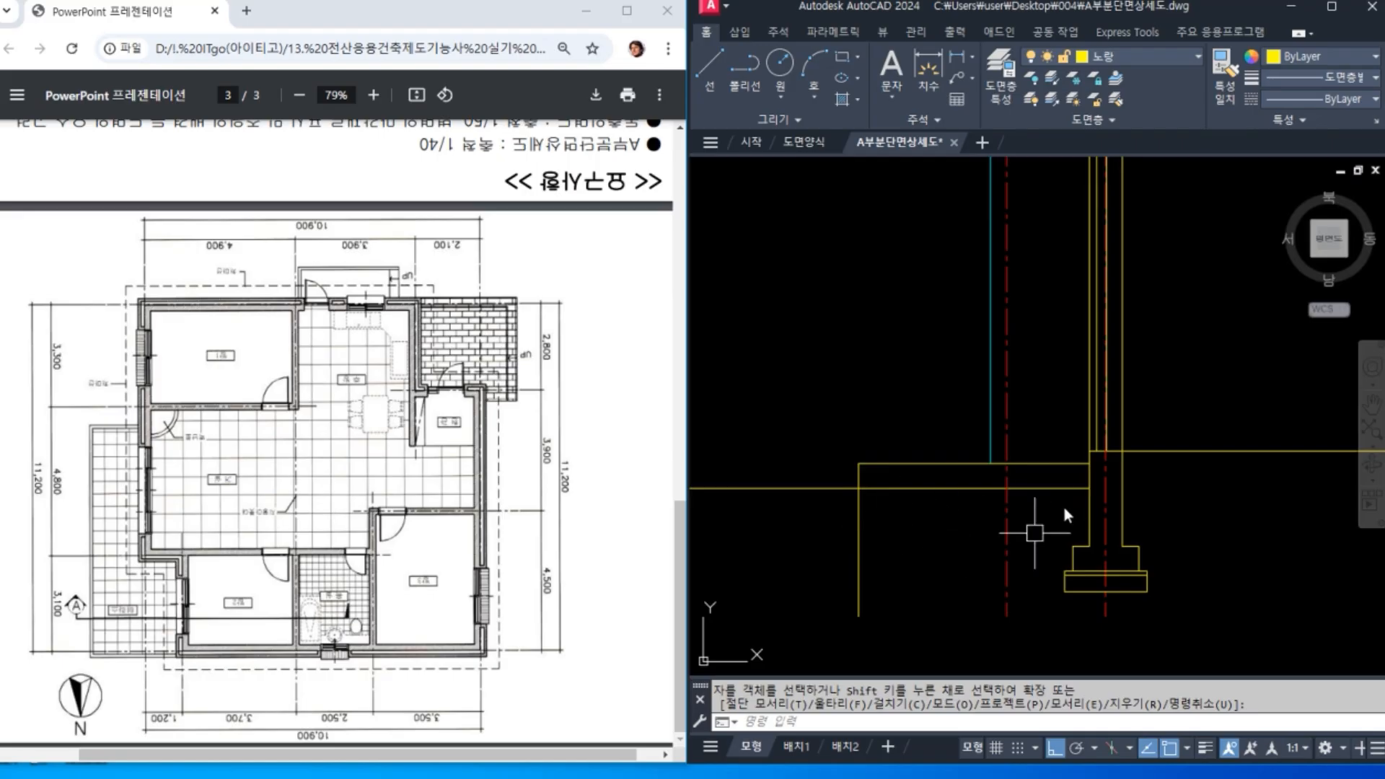
Step: Mark the partition wall between room 2 and the bathroom on the floor plan
scroll(984, 485, up, 2)
middle_drag(984, 485, 911, 440)
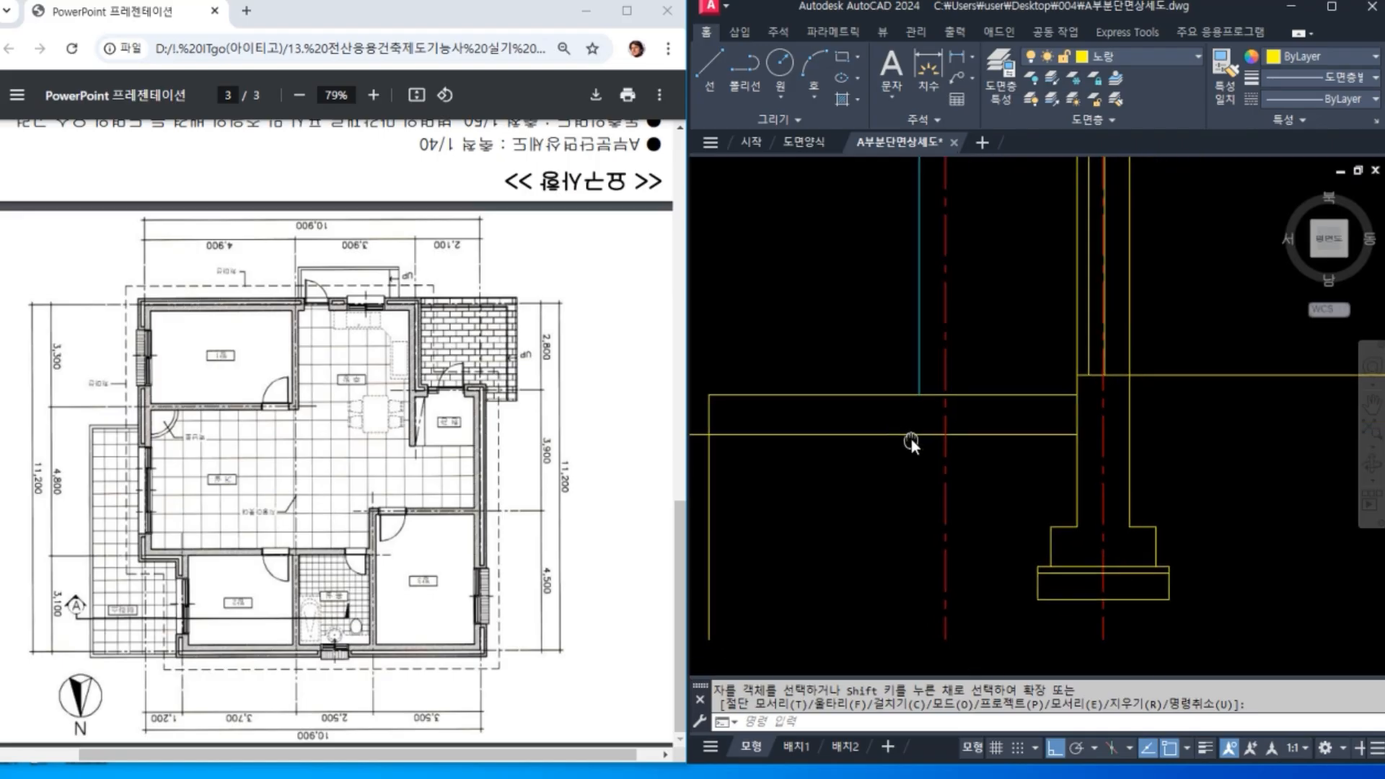
scroll(1147, 509, down, 2)
middle_drag(1147, 509, 858, 504)
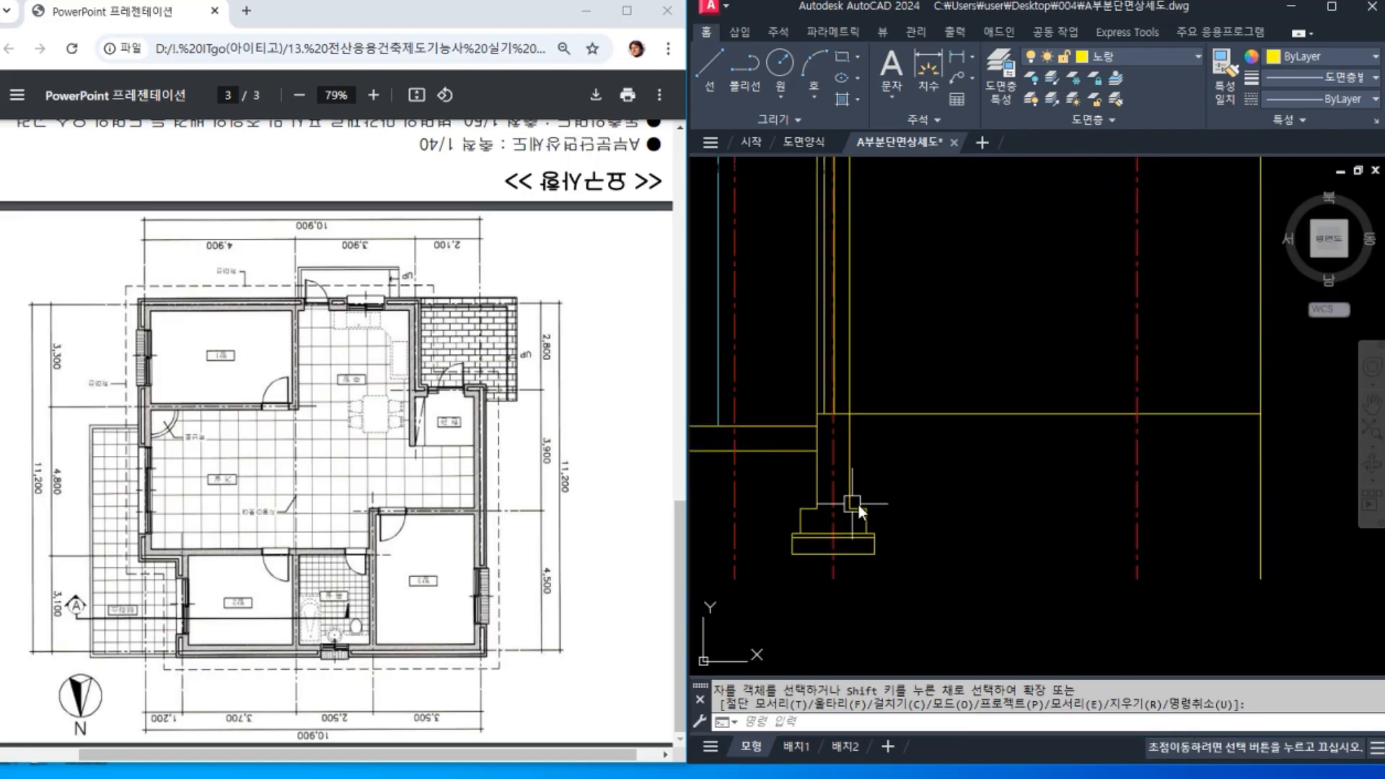
scroll(1096, 499, down, 4)
middle_drag(1096, 499, 967, 518)
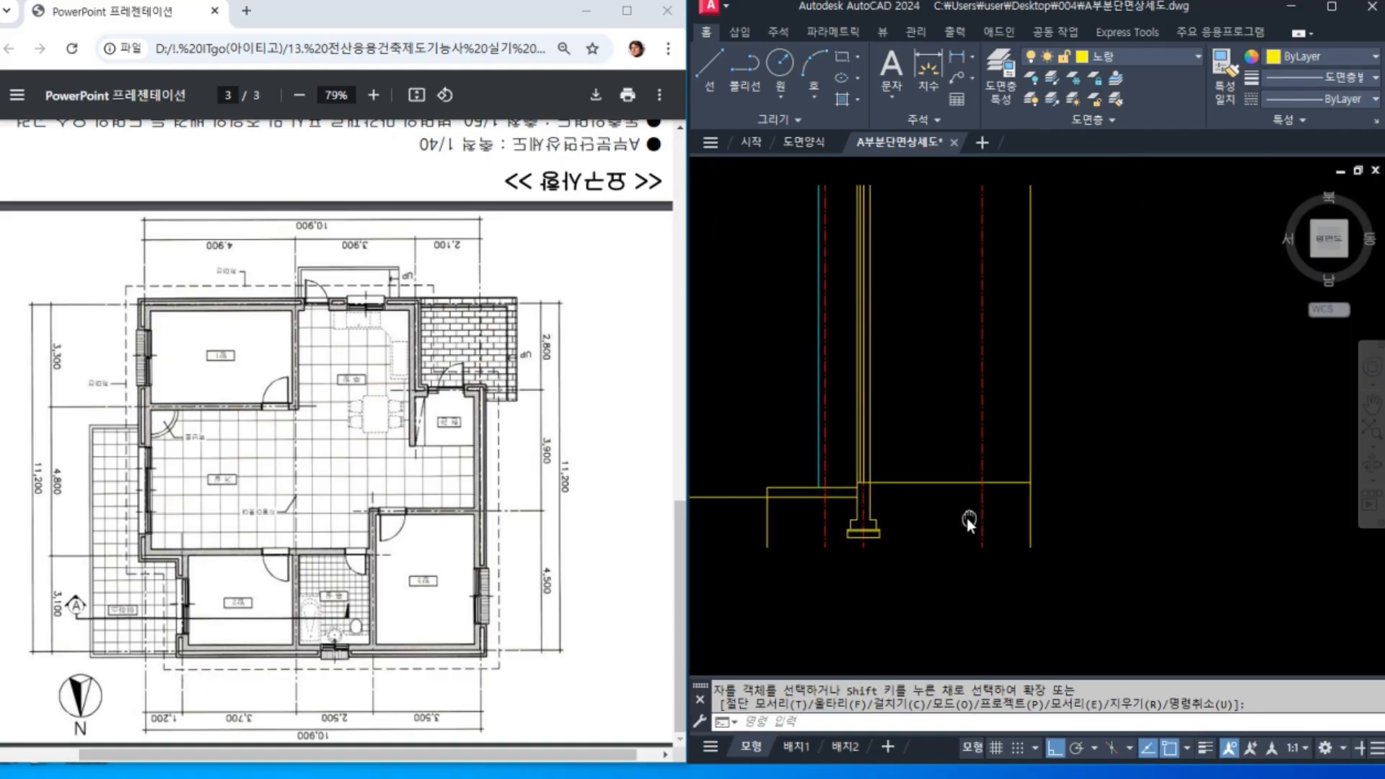
scroll(994, 518, up, 2)
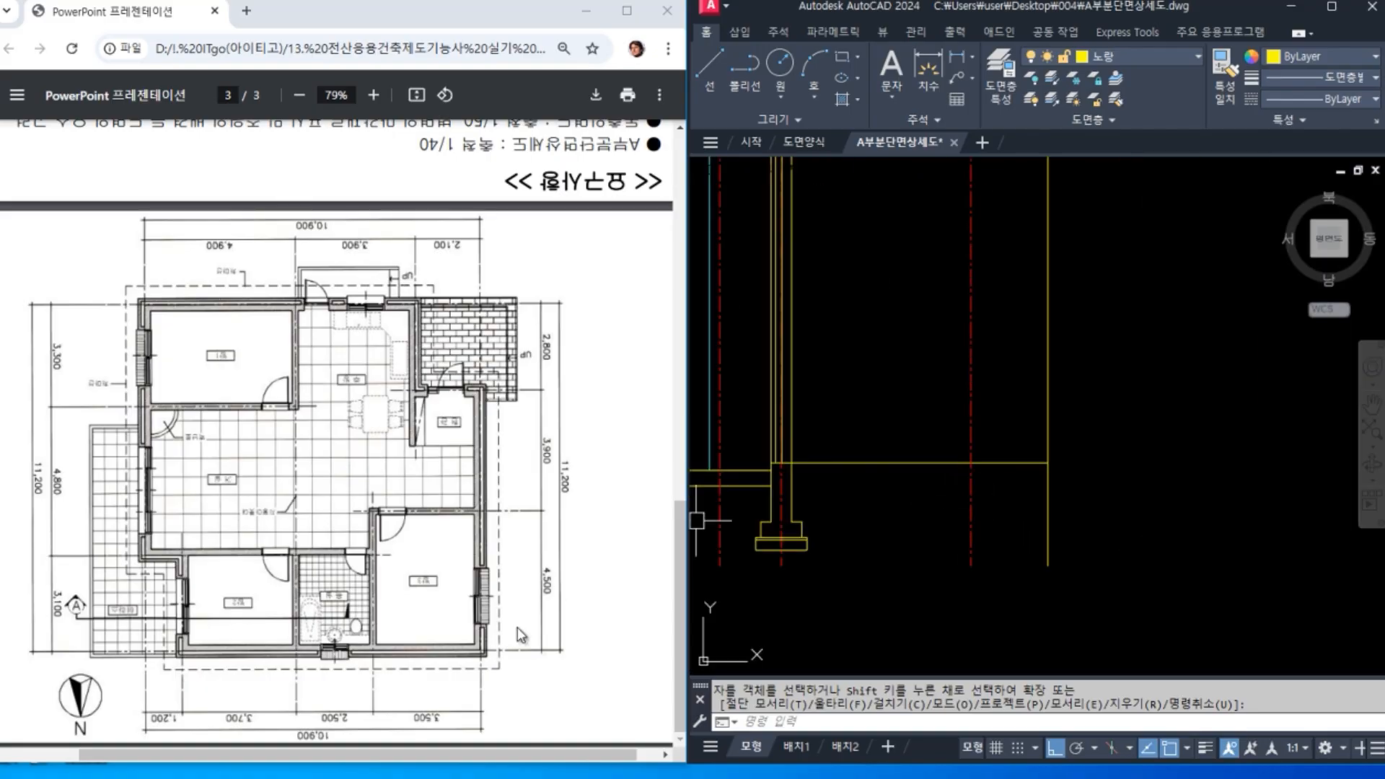
drag(290, 550, 299, 677)
key(Escape)
middle_drag(1030, 529, 1144, 509)
scroll(1144, 509, up, 2)
text(o)
key(space)
key(Escape)
mouse_move(1092, 488)
mouse_down()
mouse_move(1030, 525)
mouse_move(1046, 564)
mouse_up()
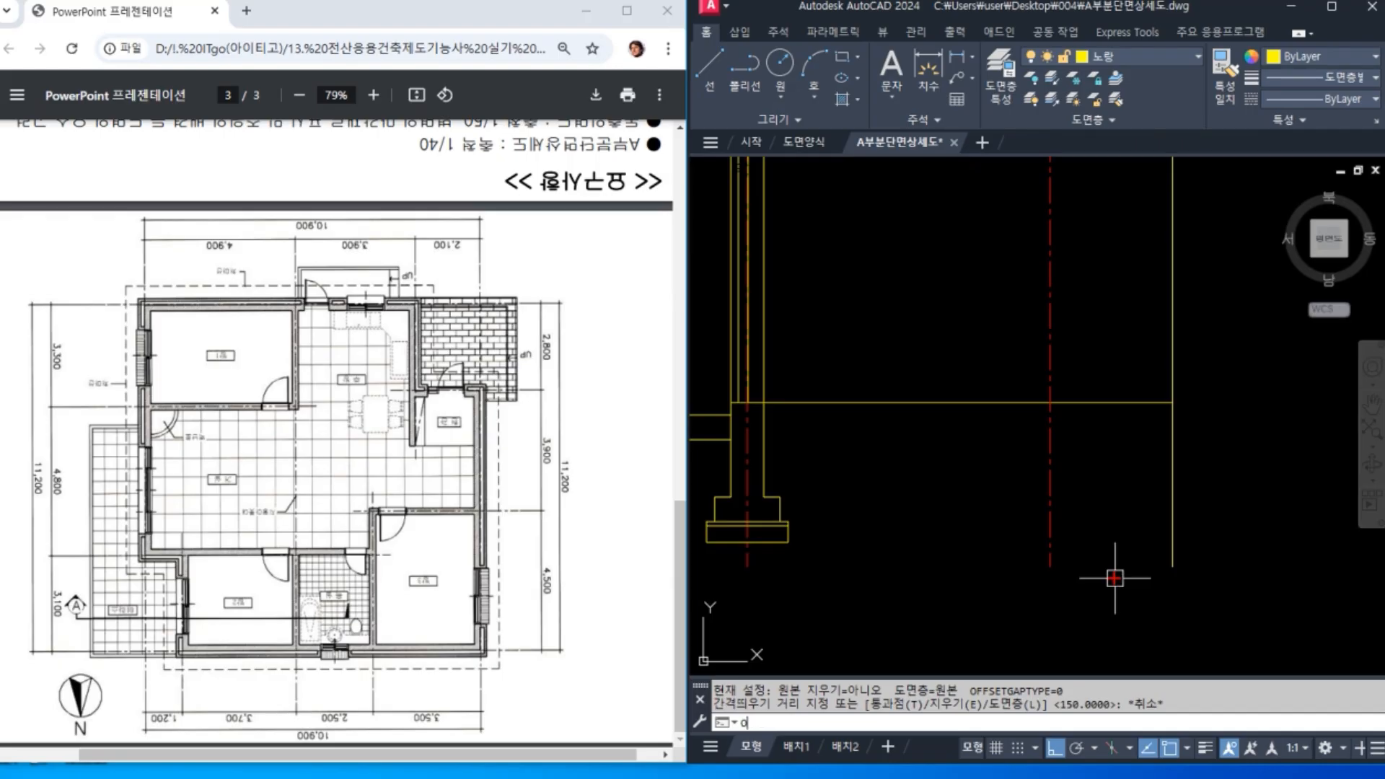
Step: Offset the partition wall's centerline 100 to each side for the wall faces
key(space)
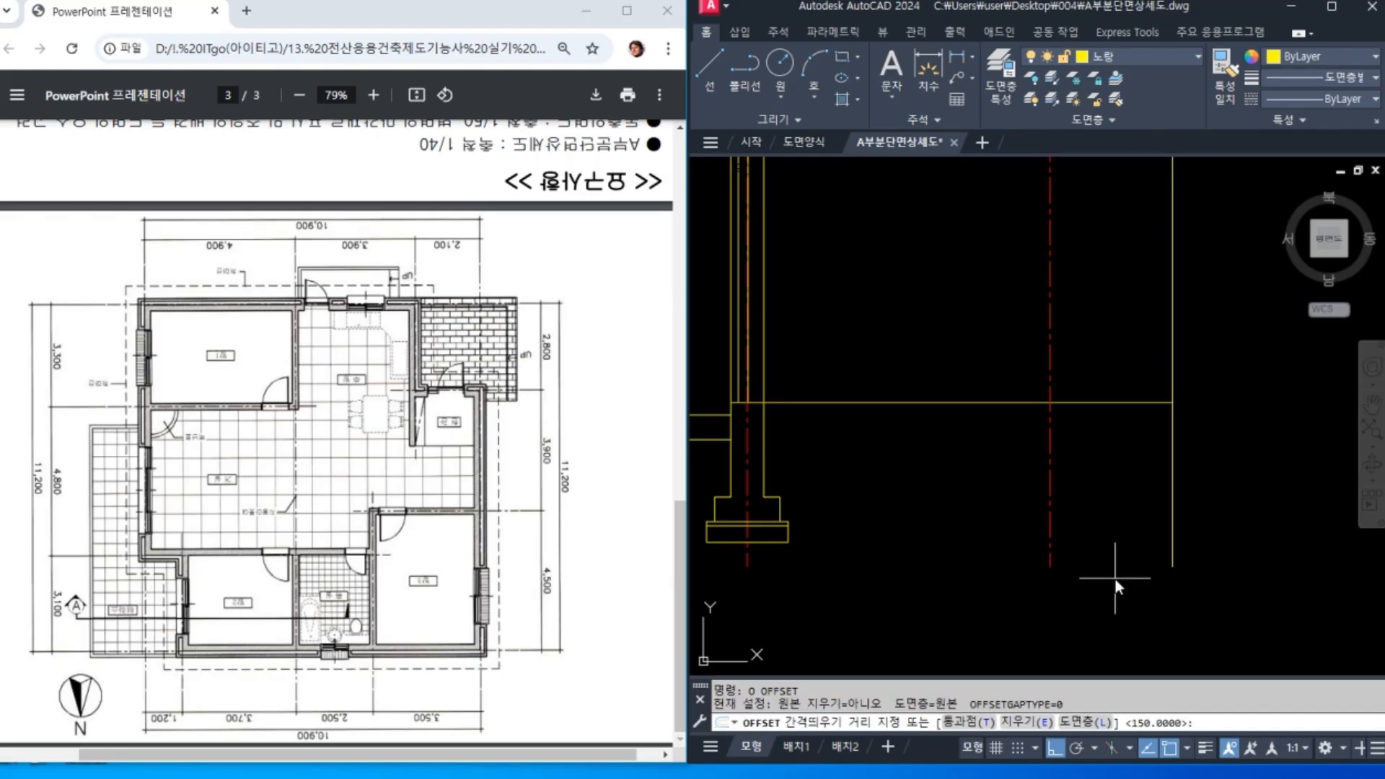
text(100)
key(Return)
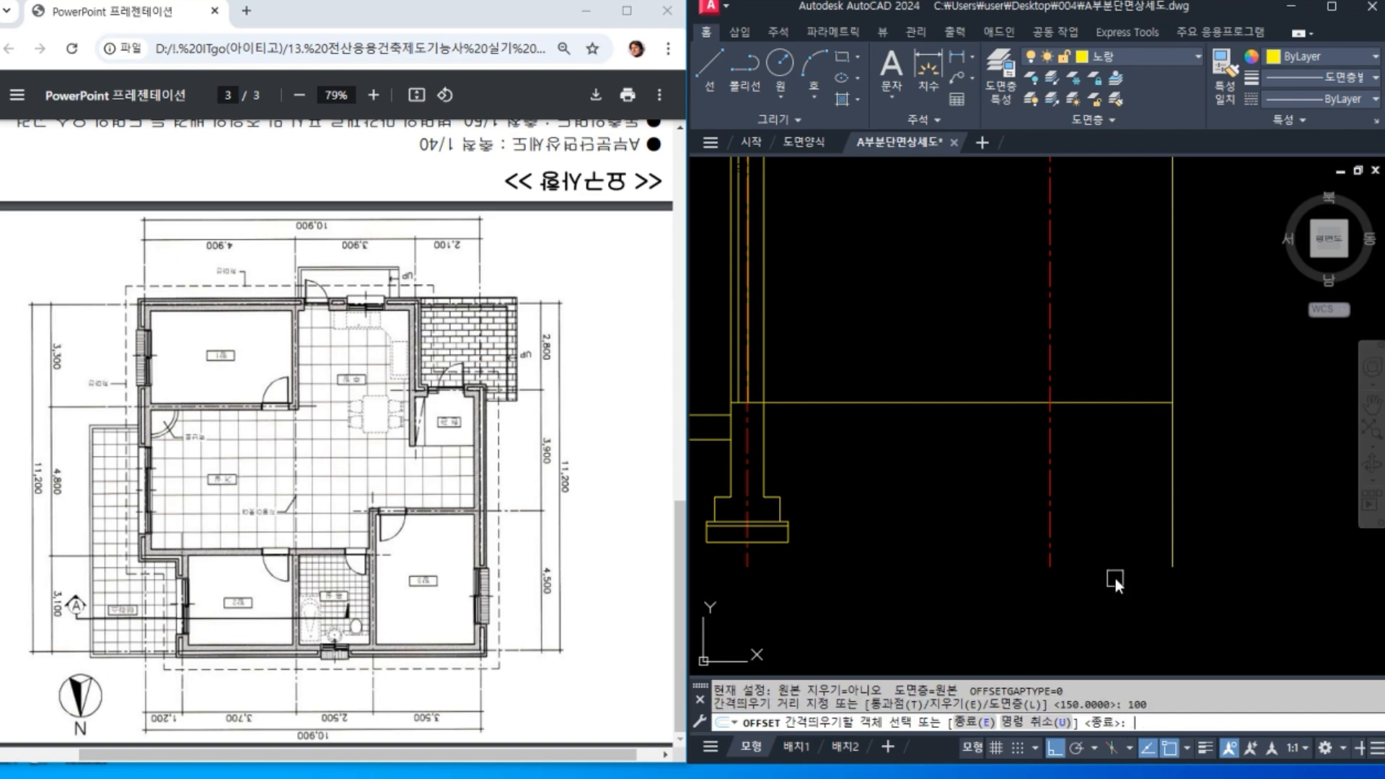
click(1048, 476)
click(1045, 474)
click(1053, 492)
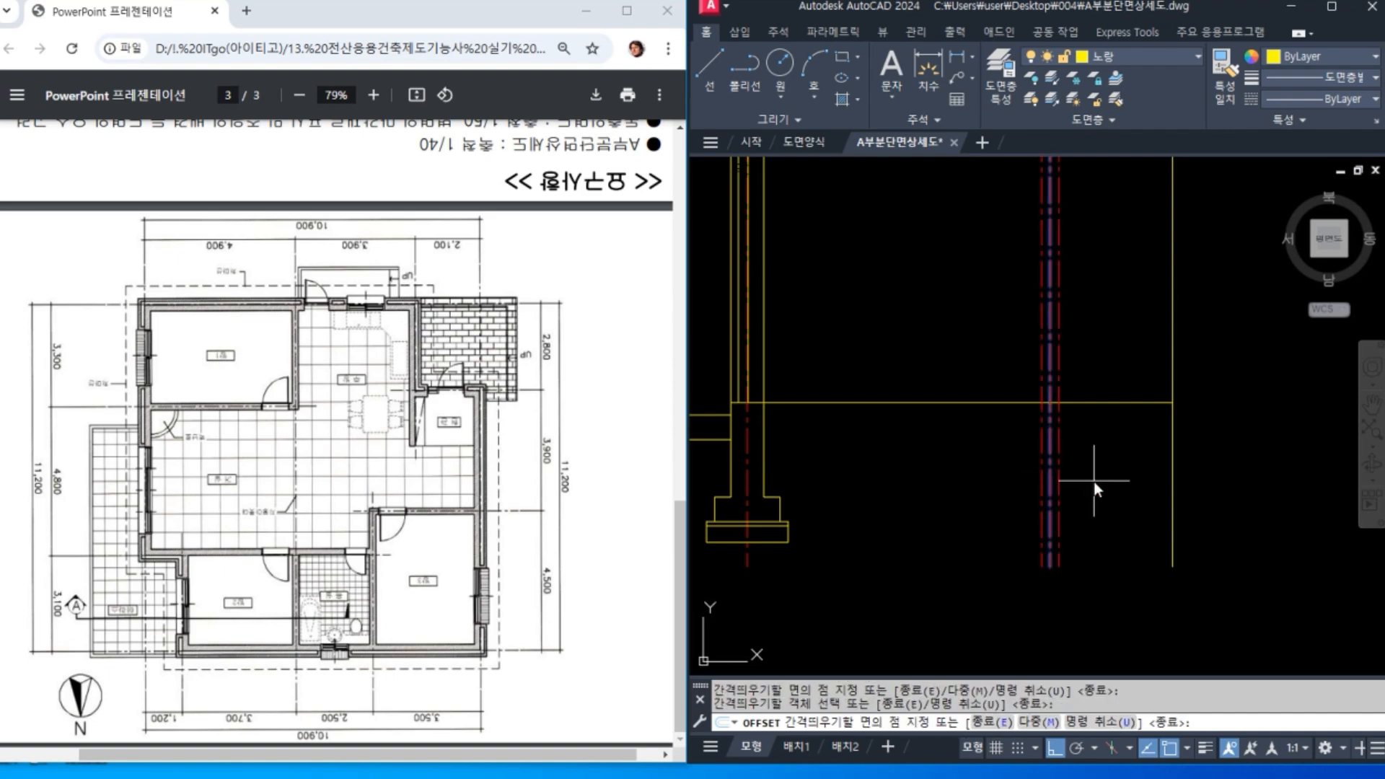
click(1111, 494)
key(Return)
Step: Match the properties of the floor level line onto the two offset partition wall lines
text(ma)
key(Return)
click(1106, 404)
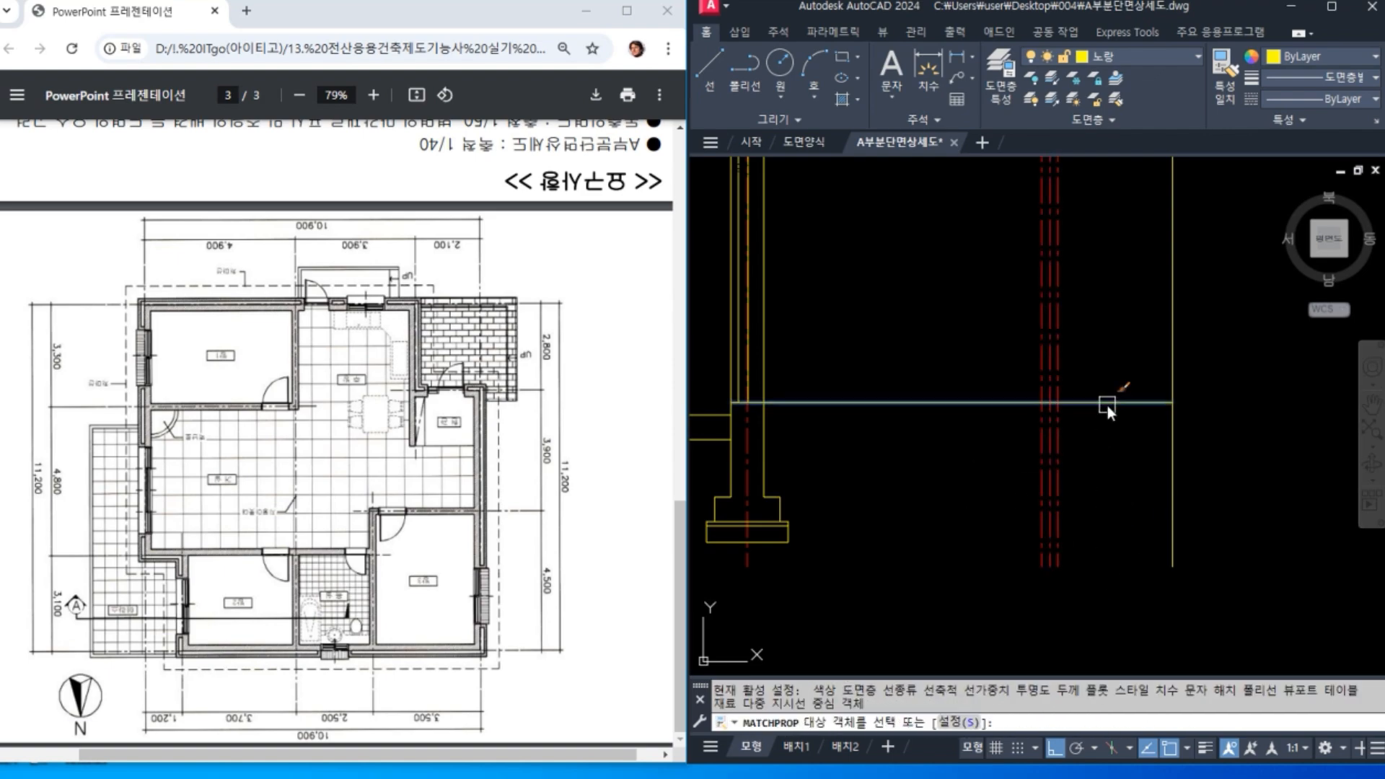
click(1058, 472)
click(1042, 487)
click(1038, 475)
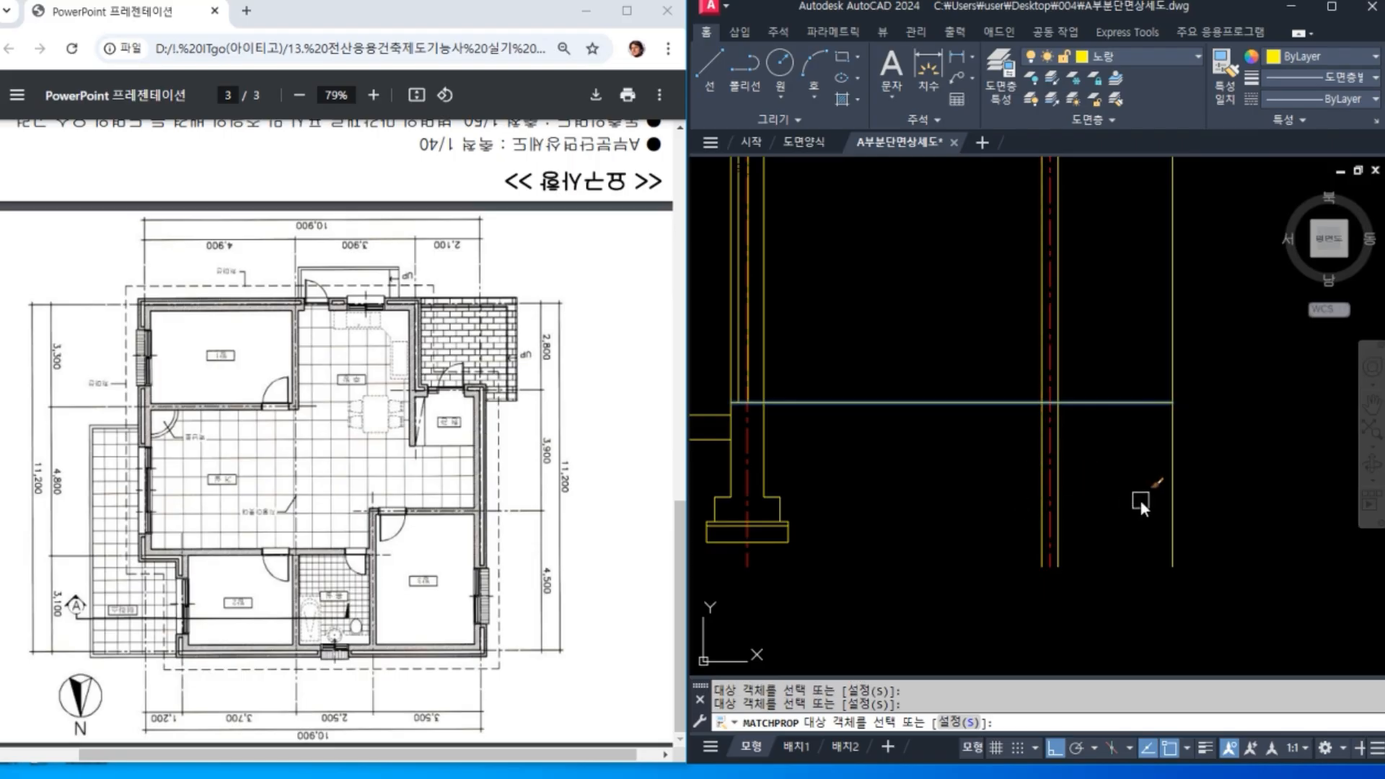
key(Return)
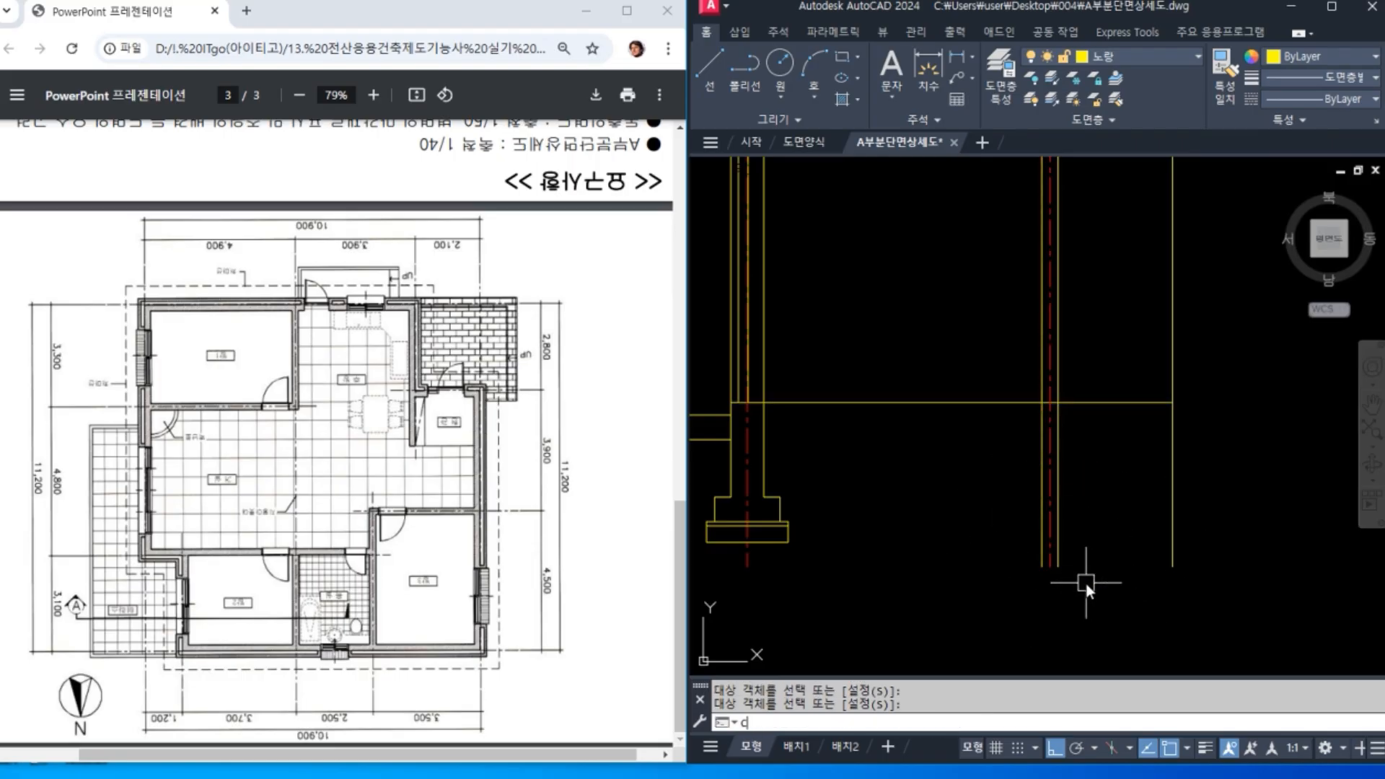
Step: Copy the outer wall's footing to the base of the partition wall, aligning its stem corner with the partition's left face
text(cp)
key(Return)
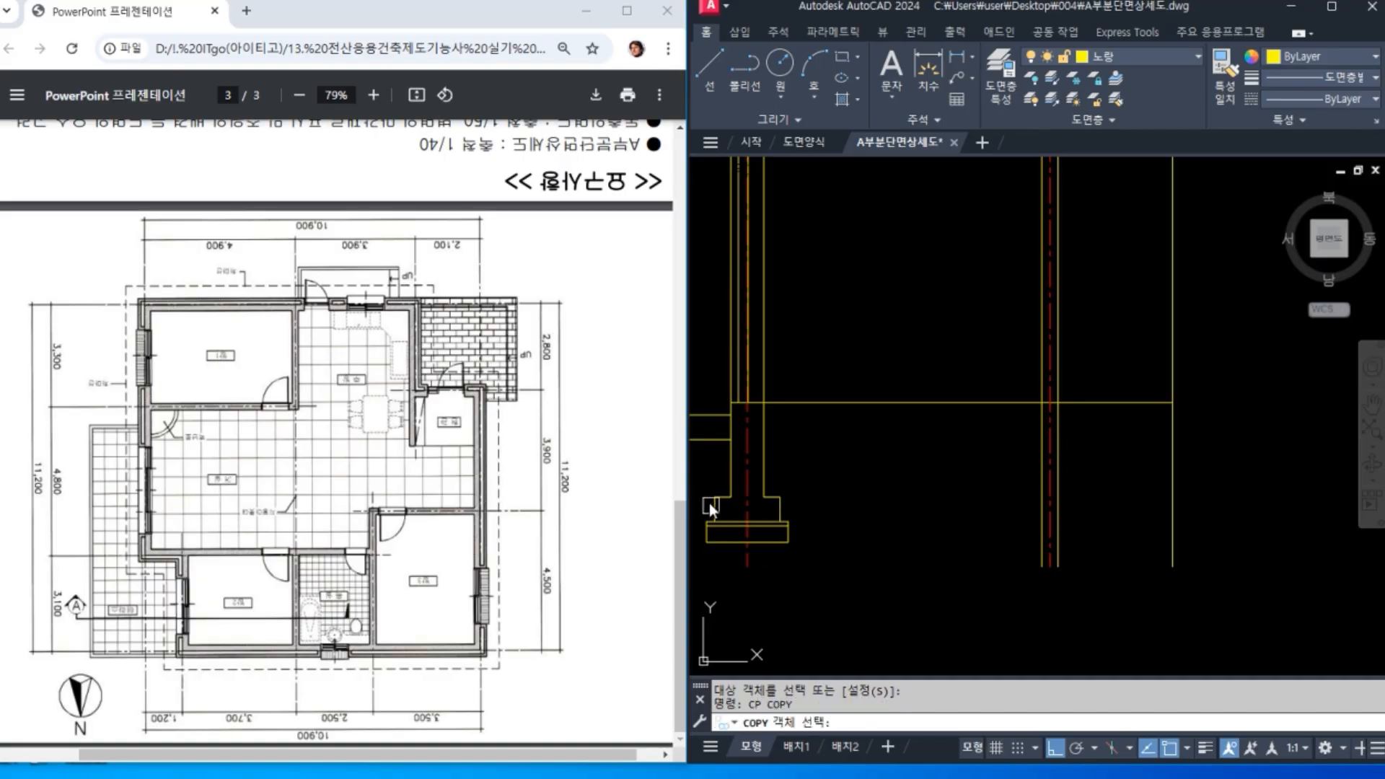
middle_drag(706, 481, 773, 476)
click(733, 467)
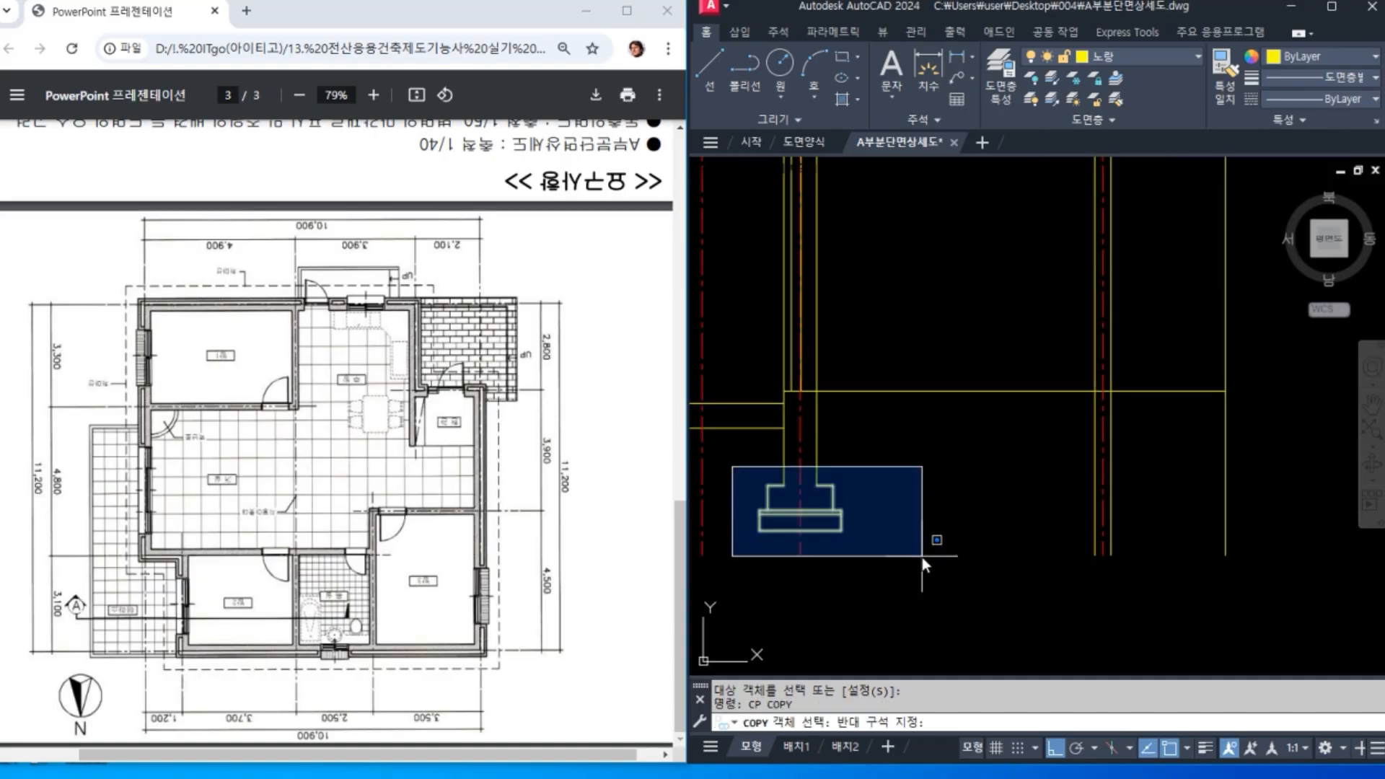
click(922, 557)
key(Return)
scroll(815, 485, up, 4)
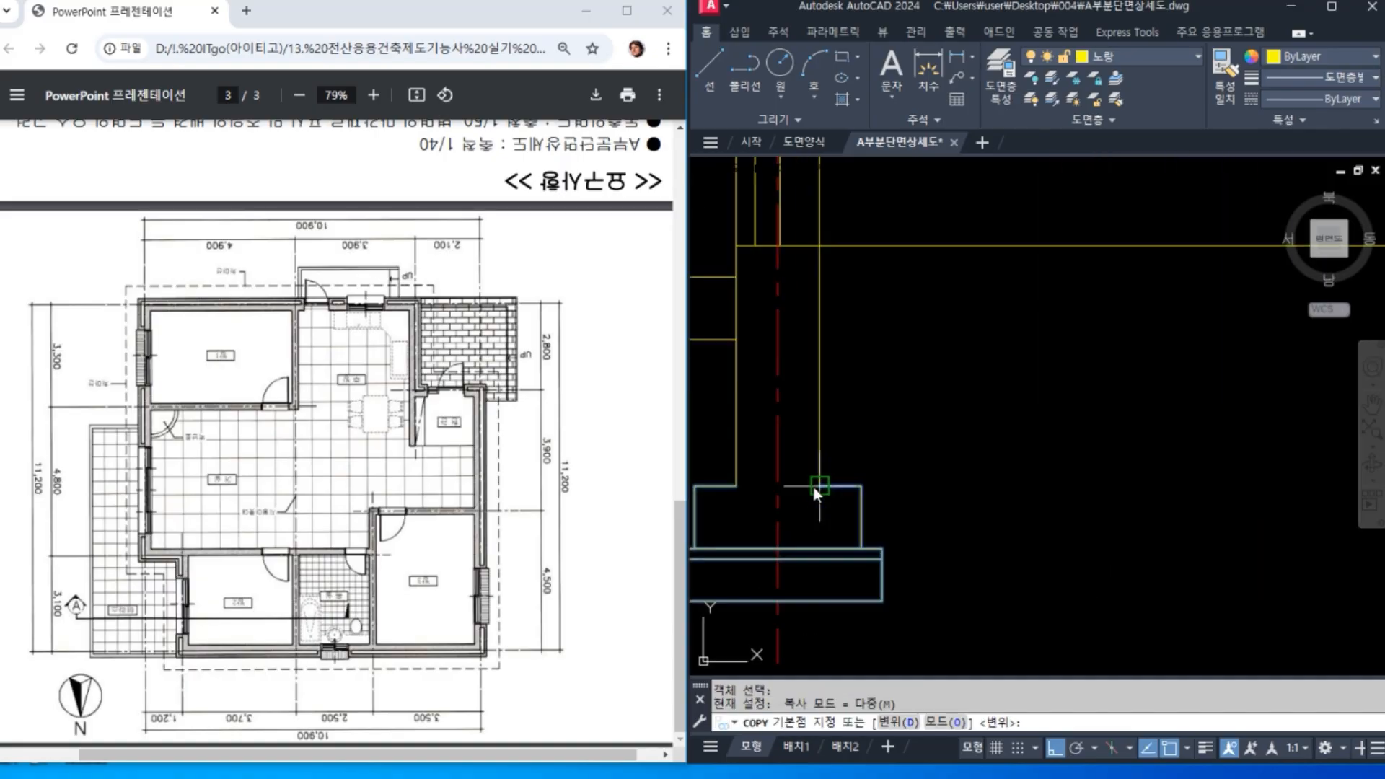
click(729, 487)
middle_drag(1072, 506, 836, 516)
click(1115, 503)
key(Return)
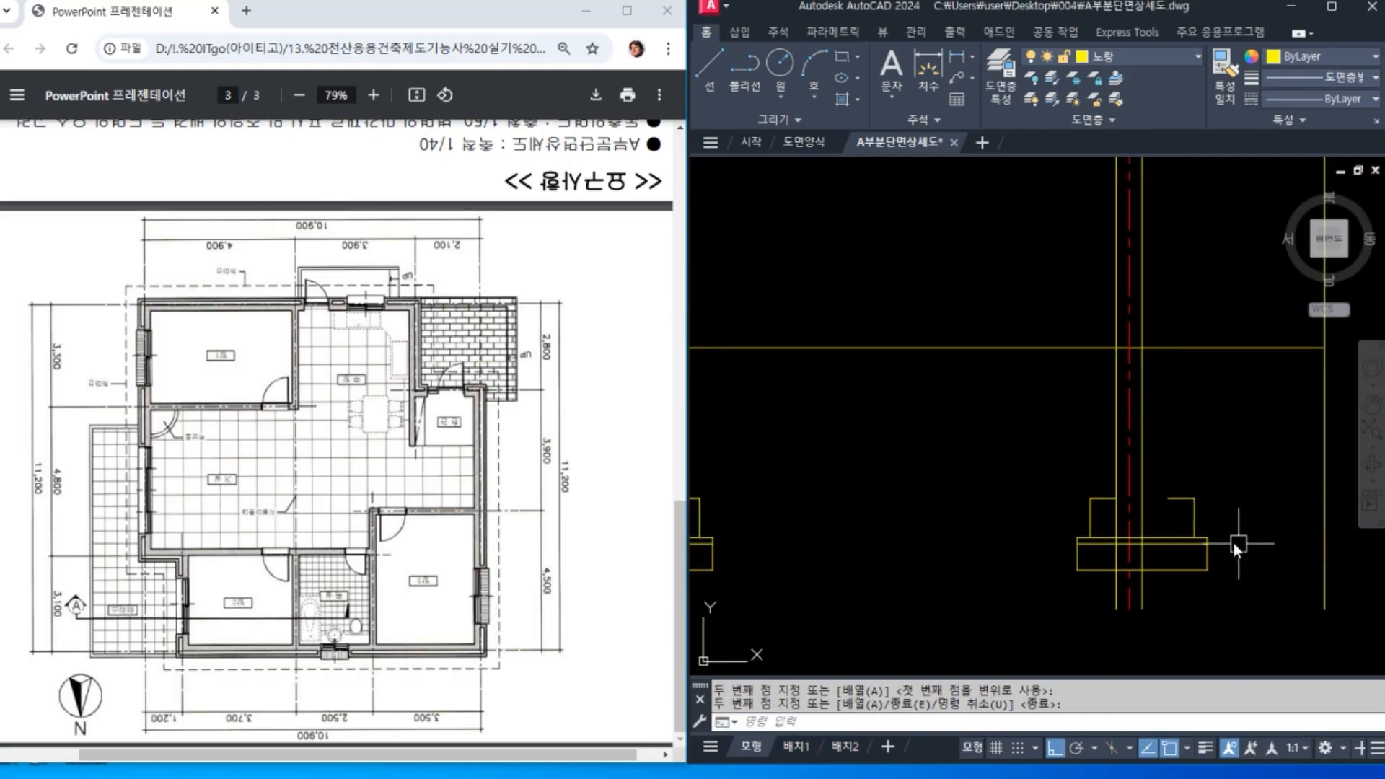
Step: Stretch the right half of the copied footing inward until its top edge meets the partition wall's right face
scroll(1153, 491, up, 3)
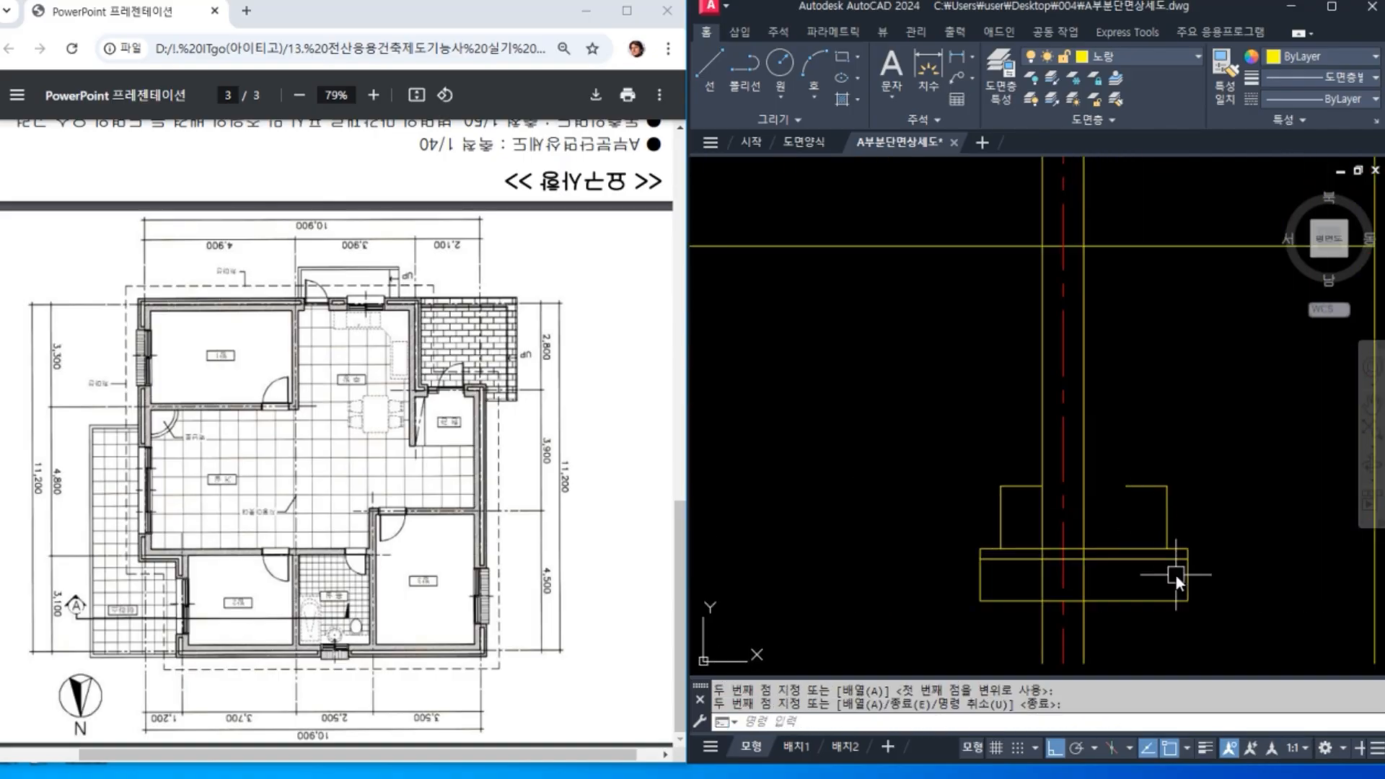
text(s)
key(Return)
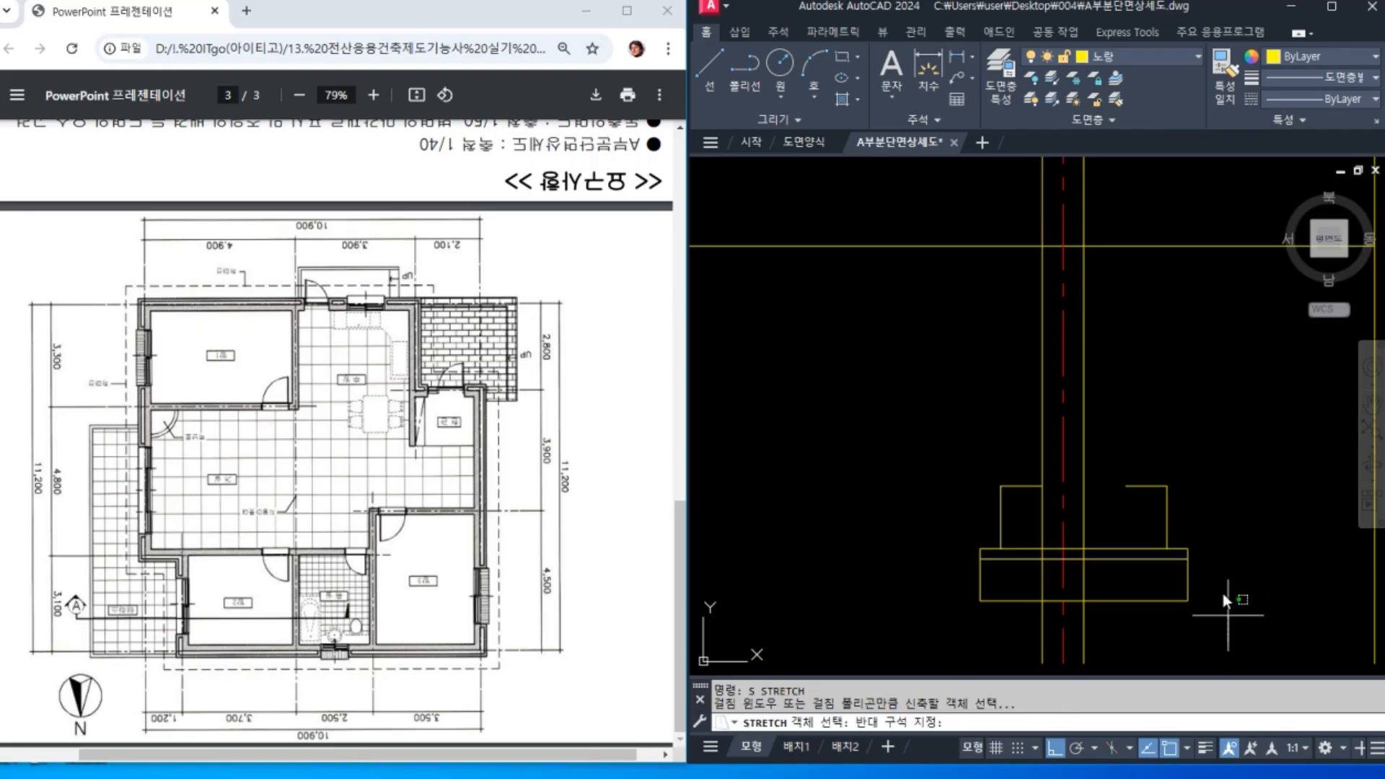
click(1227, 640)
click(1102, 441)
key(Return)
click(1118, 492)
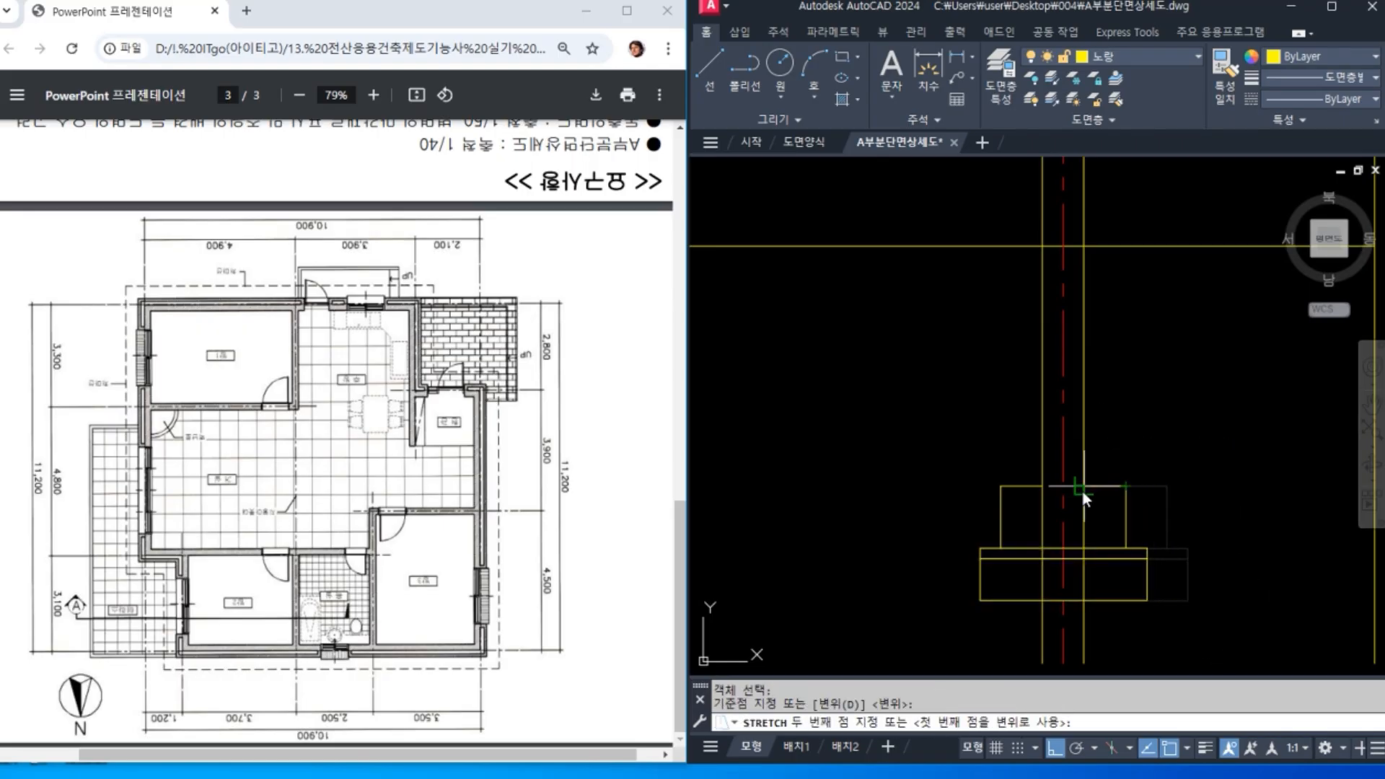
click(1083, 490)
text(t)
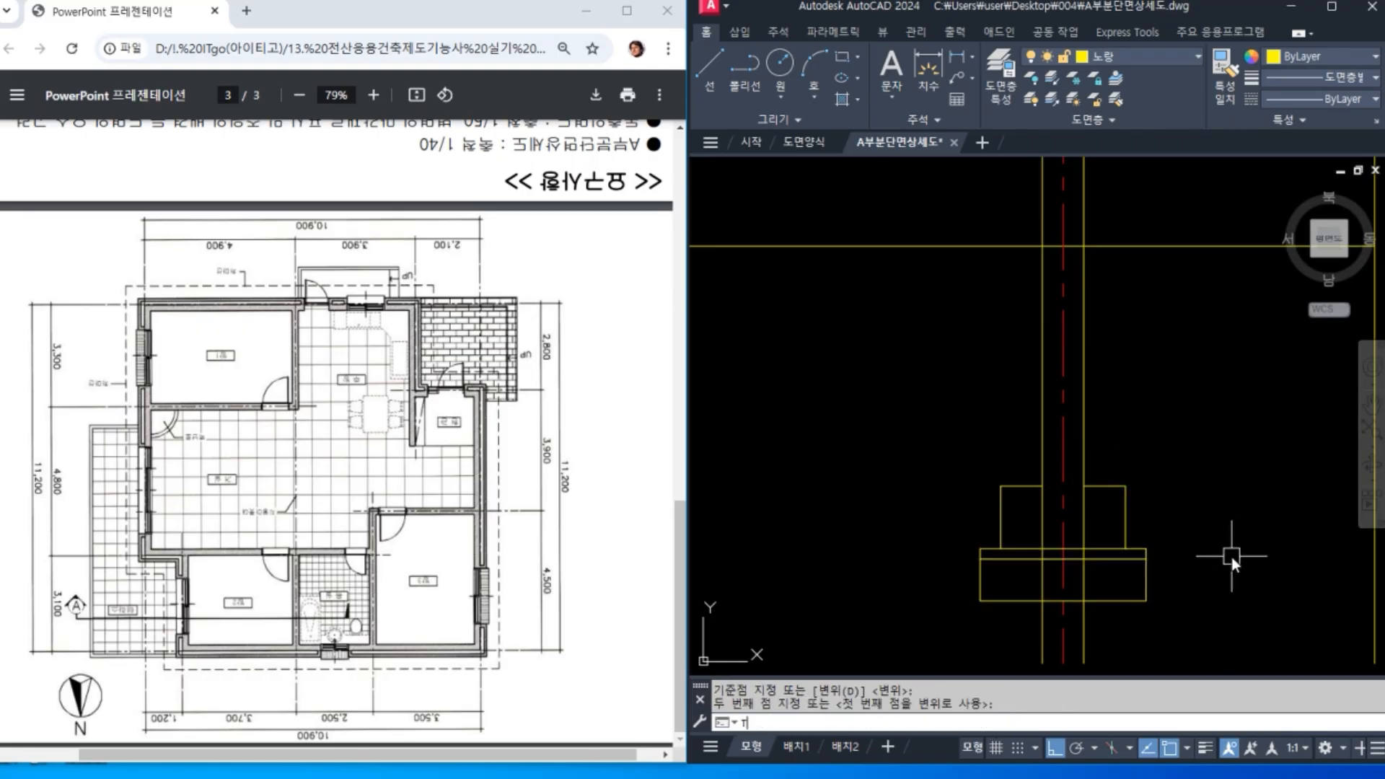
text(r)
key(Return)
key(Escape)
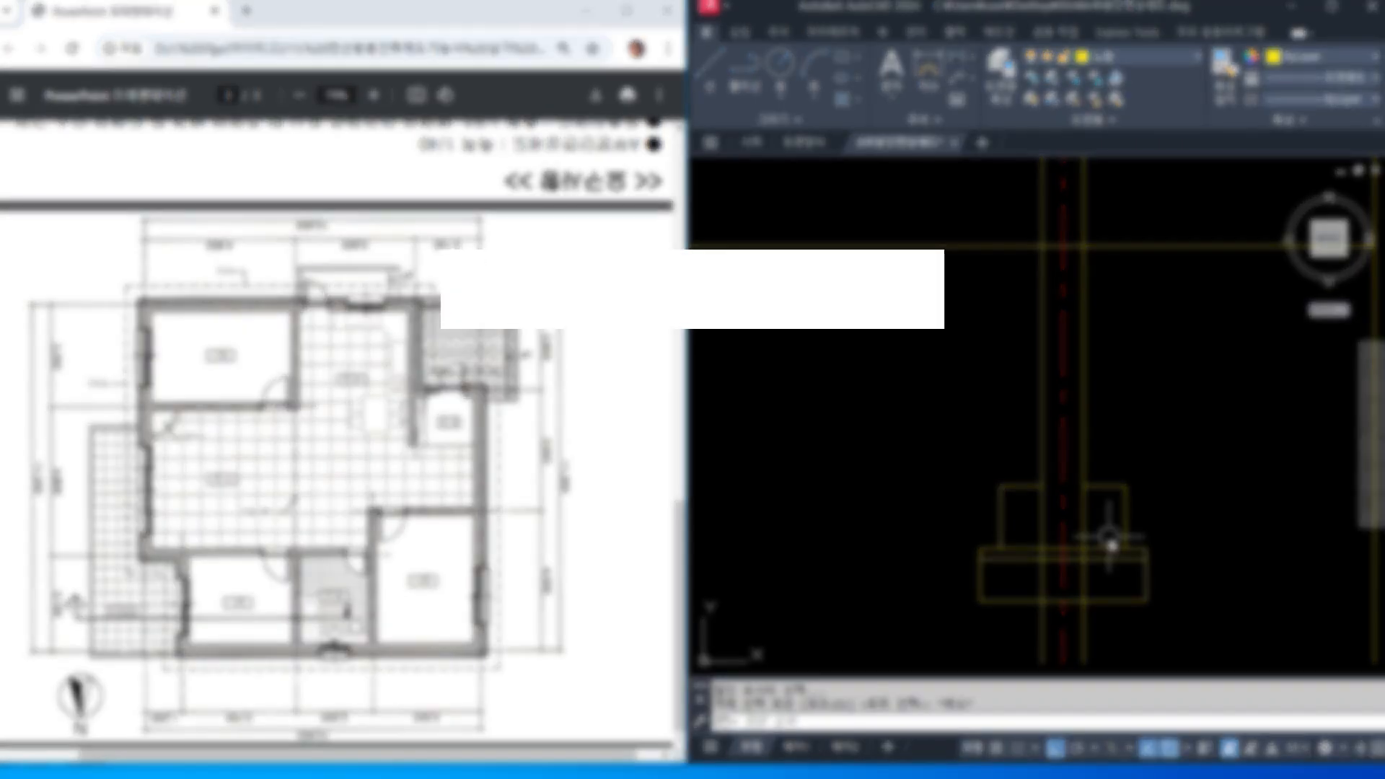
Step: Fillet both partition wall faces with the footing's top edges, using the Multiple option, to close the corners
text(f)
key(Return)
text(m)
key(Return)
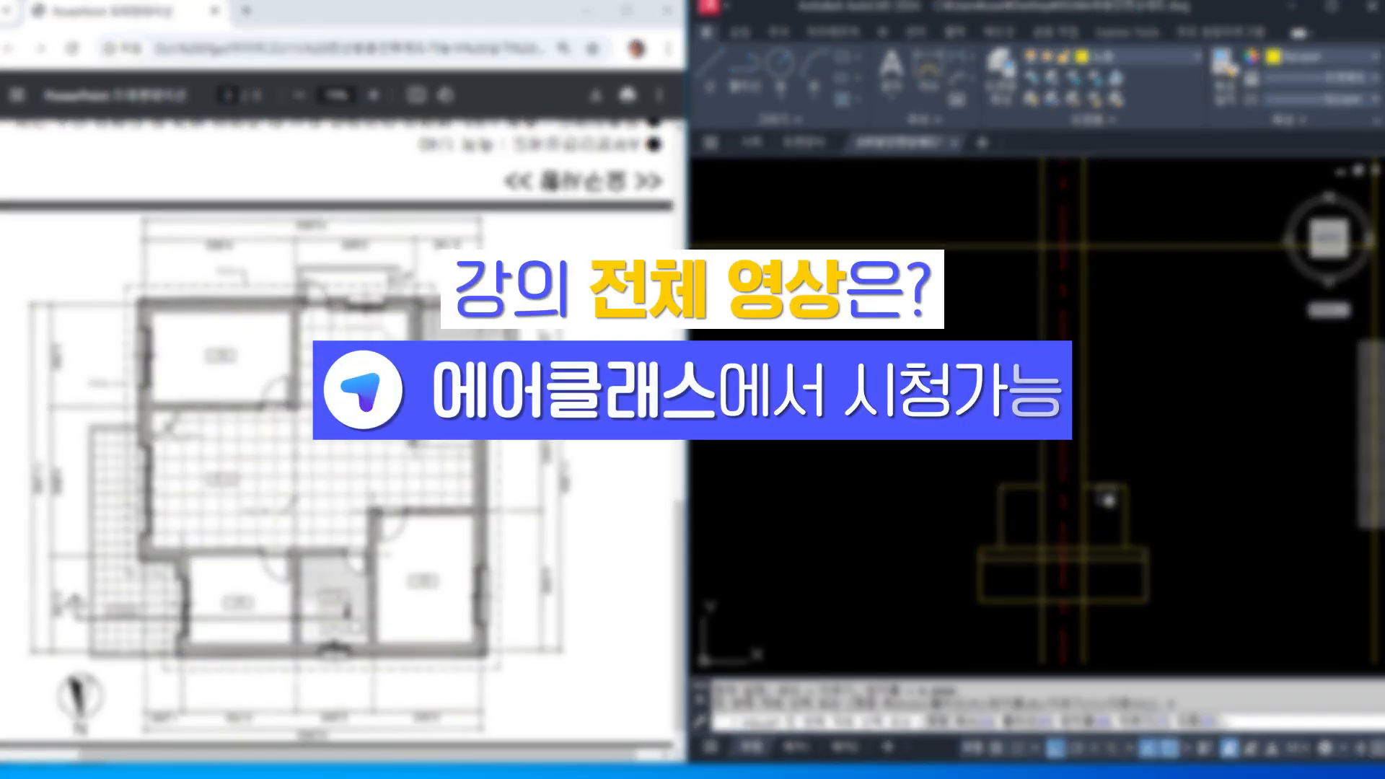
click(1101, 488)
click(1086, 463)
click(1040, 475)
click(1025, 486)
key(Return)
scroll(1239, 523, down, 5)
middle_drag(1240, 527, 1180, 554)
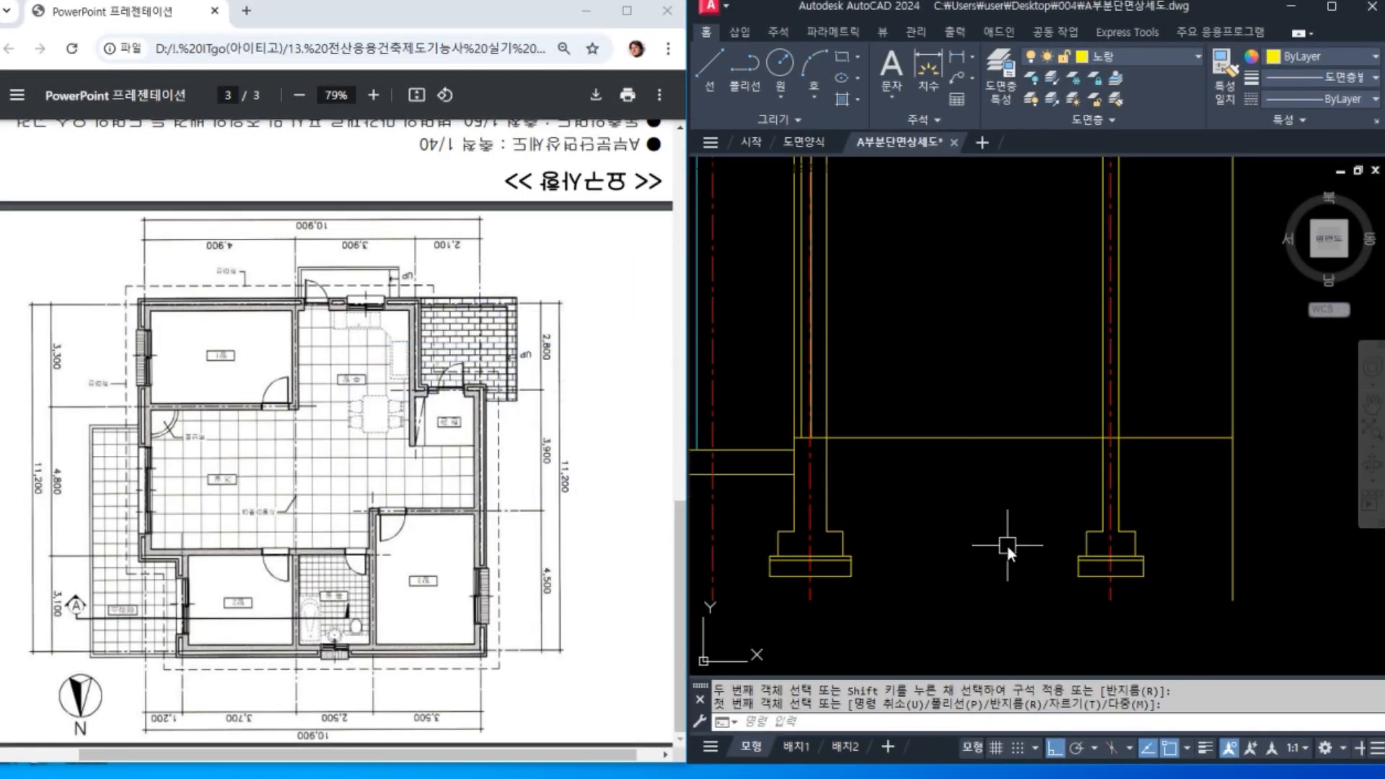
mouse_move(1080, 526)
middle_down()
mouse_move(1064, 569)
mouse_move(1035, 542)
middle_up()
middle_drag(1147, 548, 1017, 557)
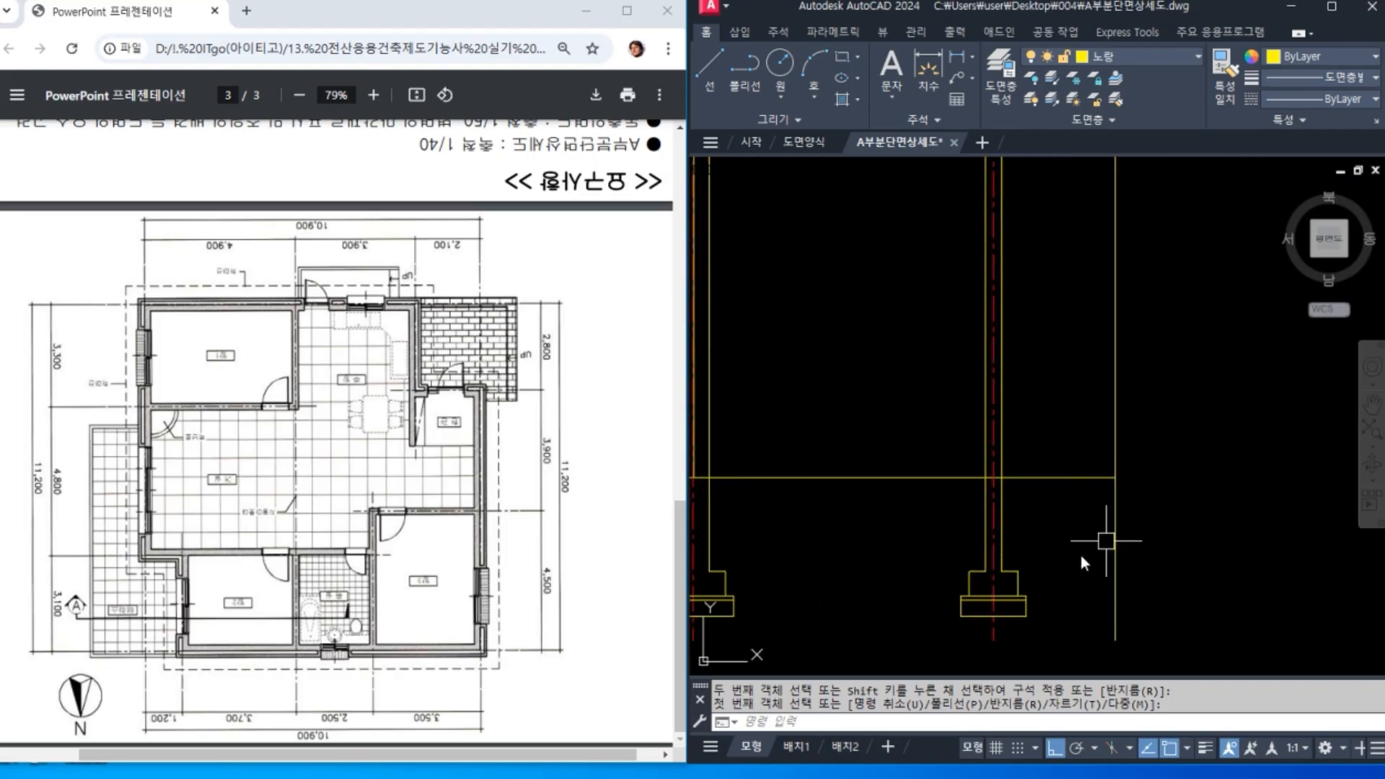
mouse_move(368, 638)
mouse_down()
mouse_move(300, 579)
mouse_move(321, 555)
mouse_move(348, 653)
mouse_up()
key(Escape)
middle_drag(1016, 567, 1110, 536)
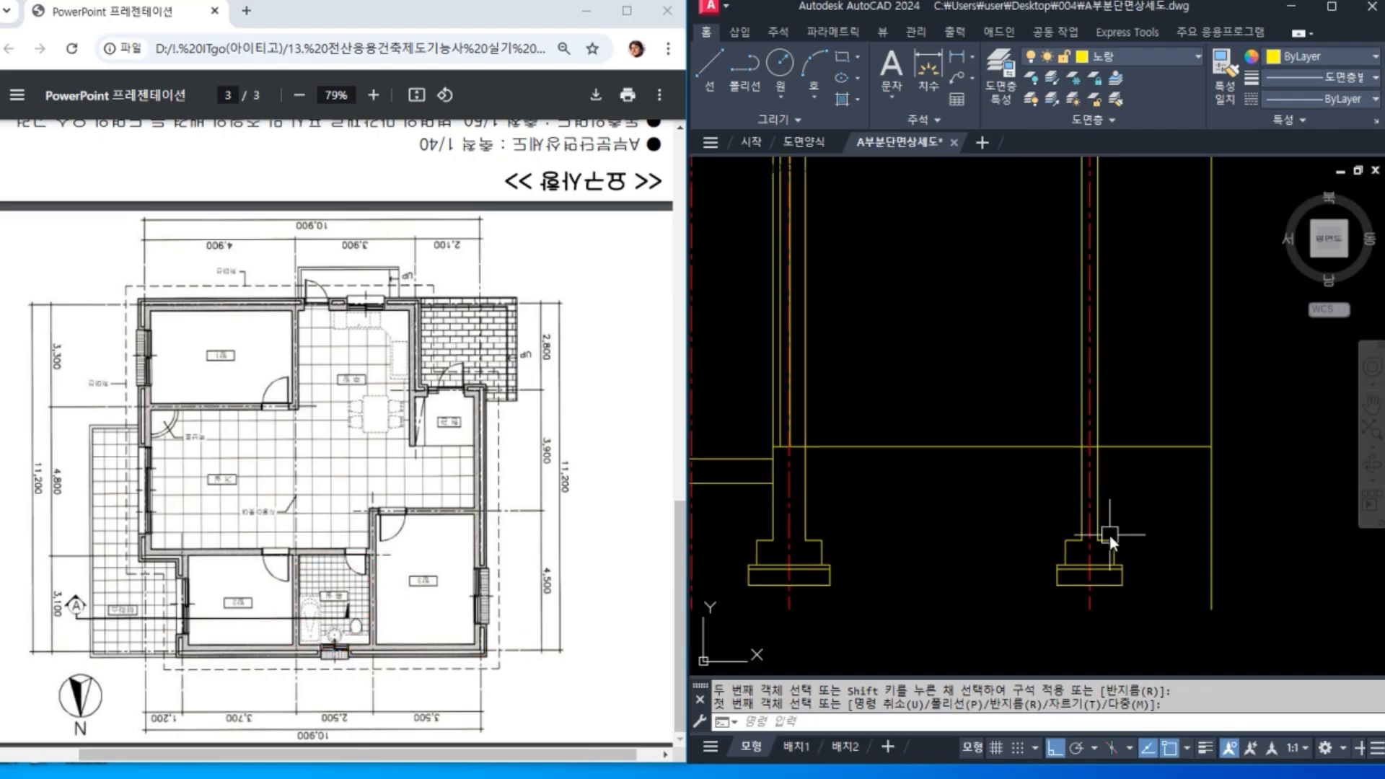
middle_drag(988, 524, 1008, 522)
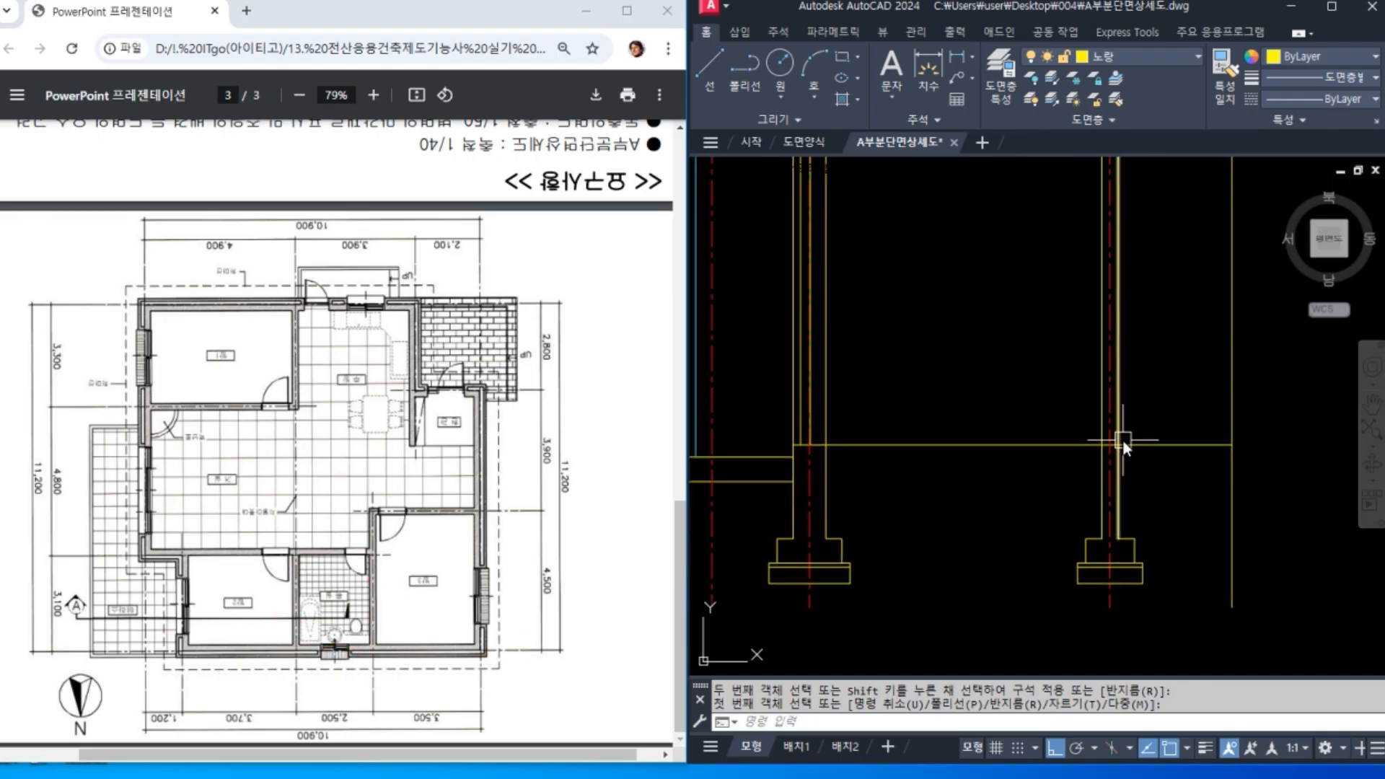
Step: Draw a line at terrace top level from the partition's right face to the right boundary, erasing the helper segment between the walls
mouse_move(983, 512)
middle_down()
mouse_move(1067, 498)
mouse_move(1036, 497)
middle_up()
text(l)
key(Return)
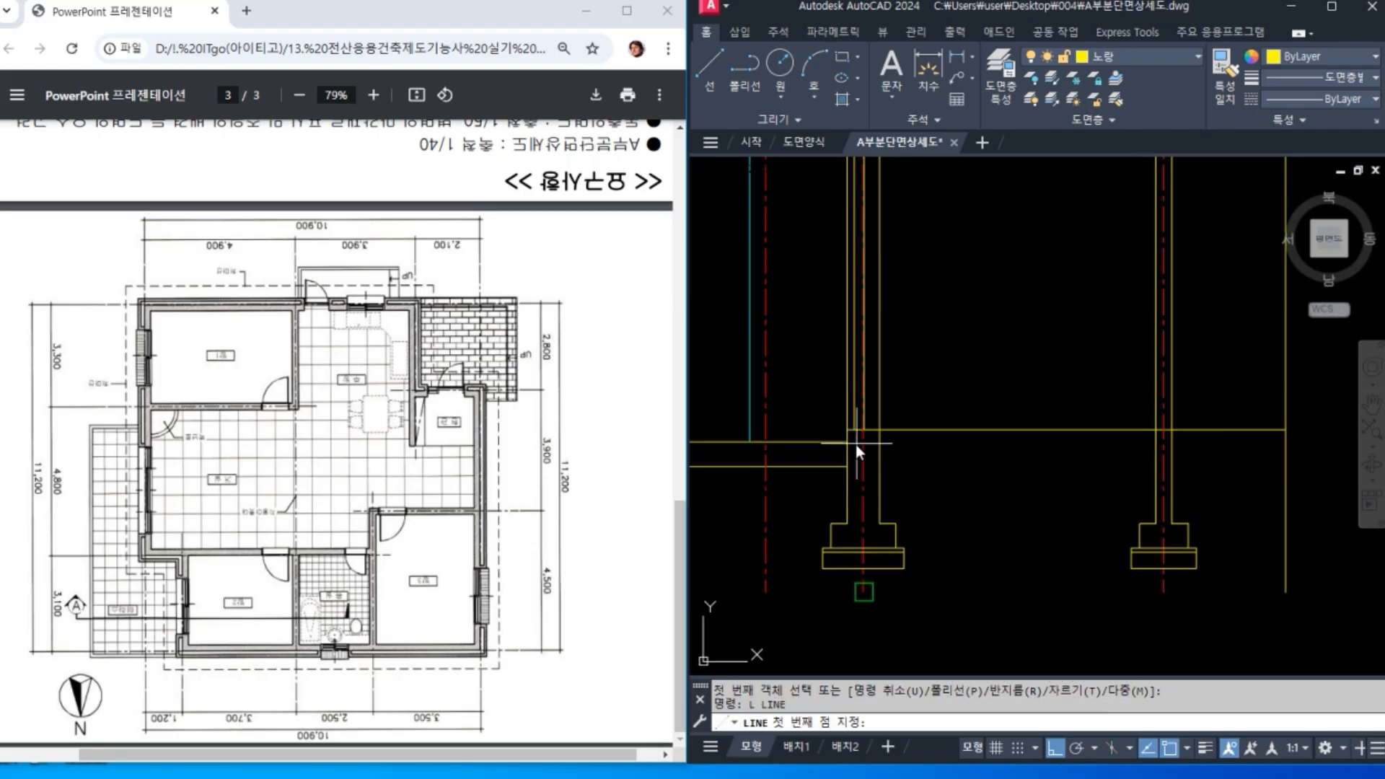
click(848, 441)
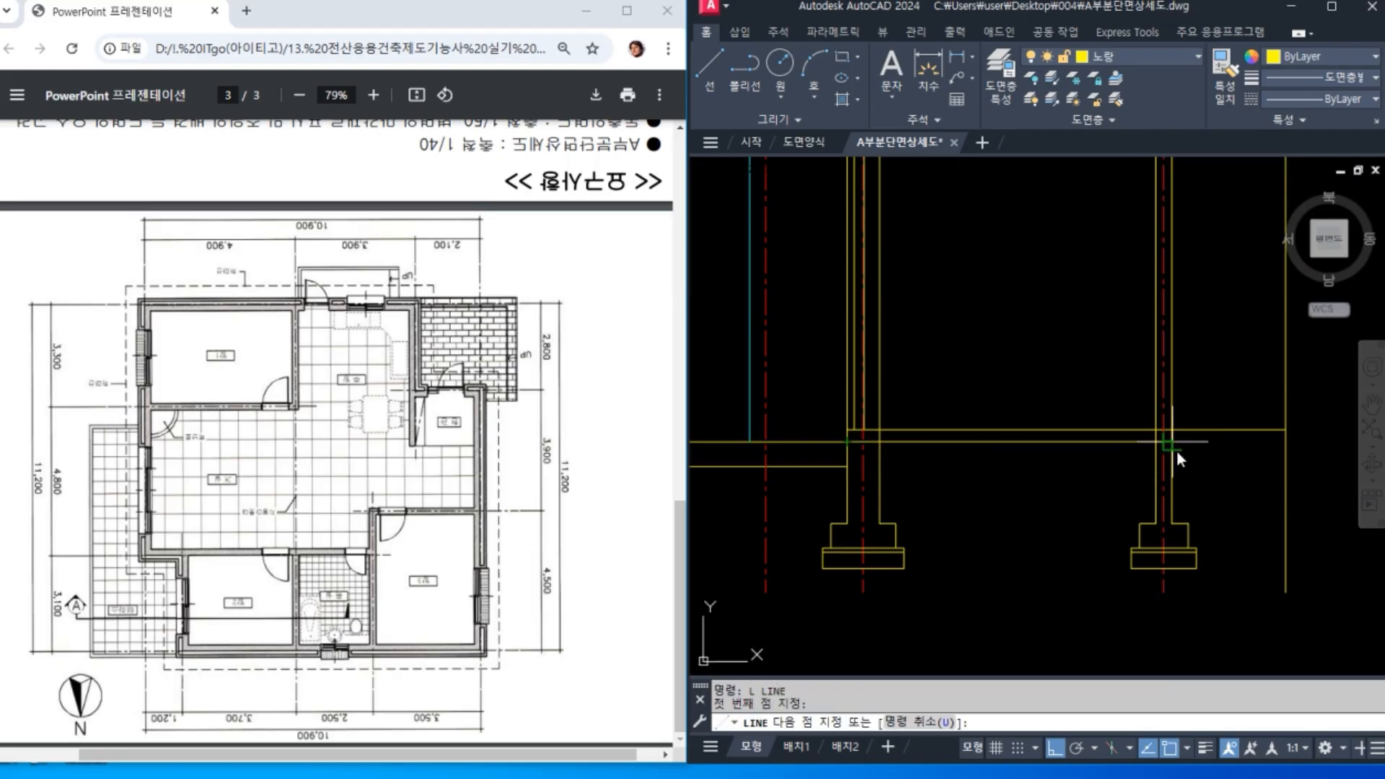
click(1176, 451)
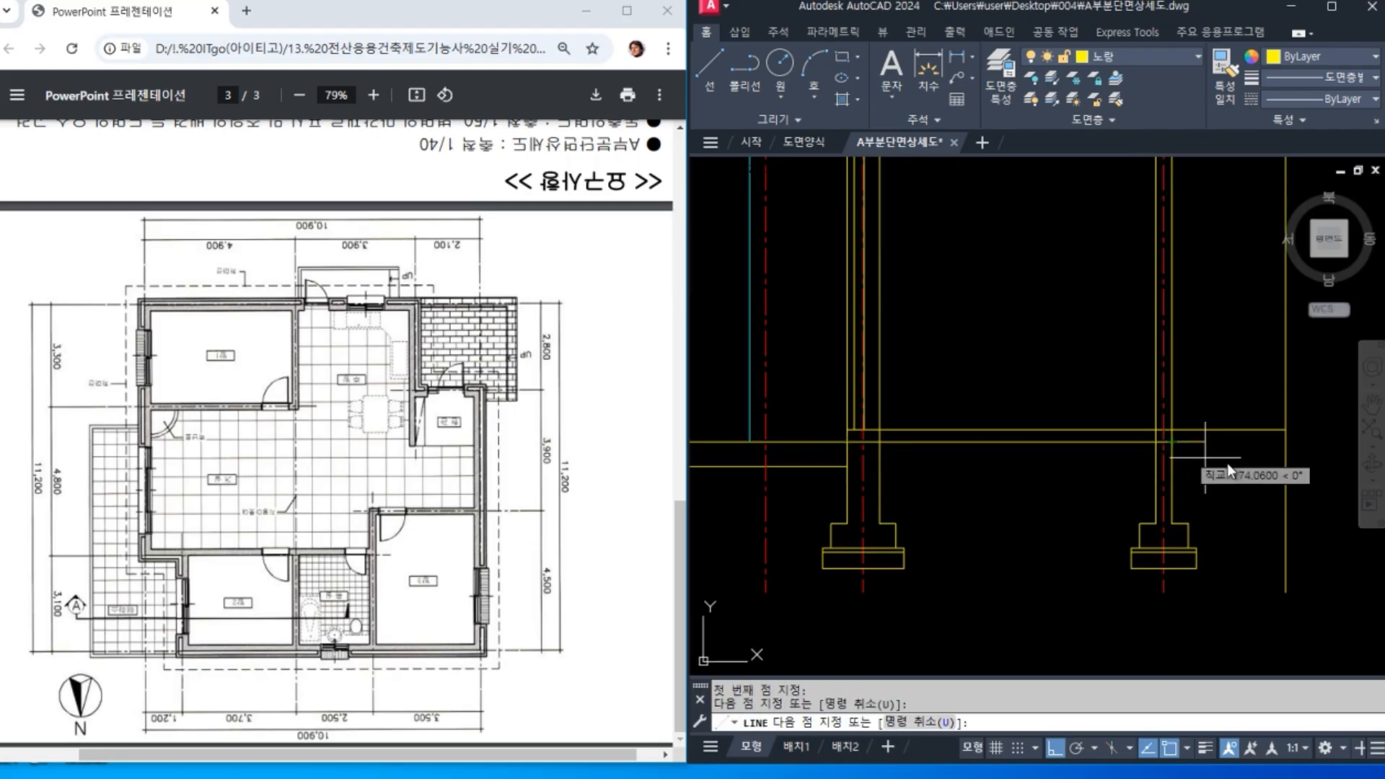
click(1282, 453)
key(Return)
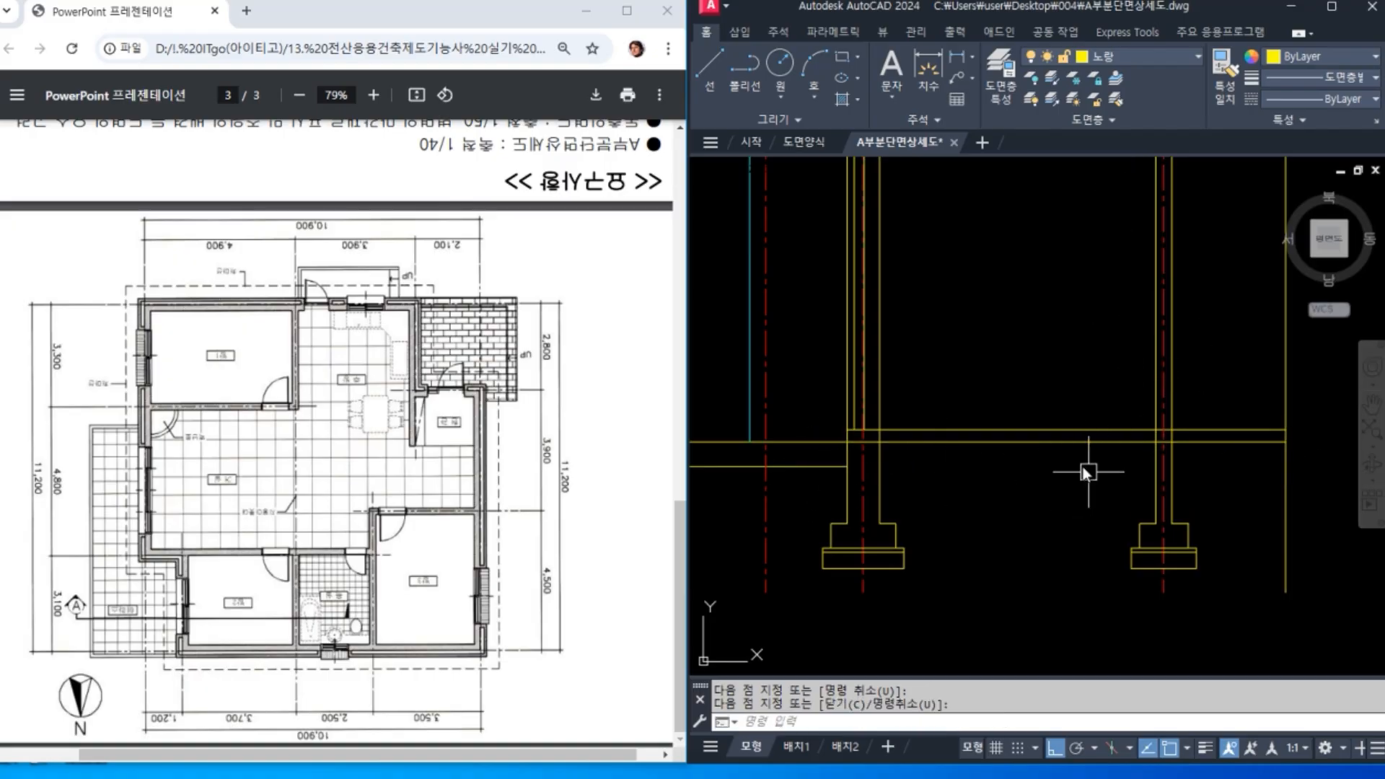
click(1065, 443)
key(Delete)
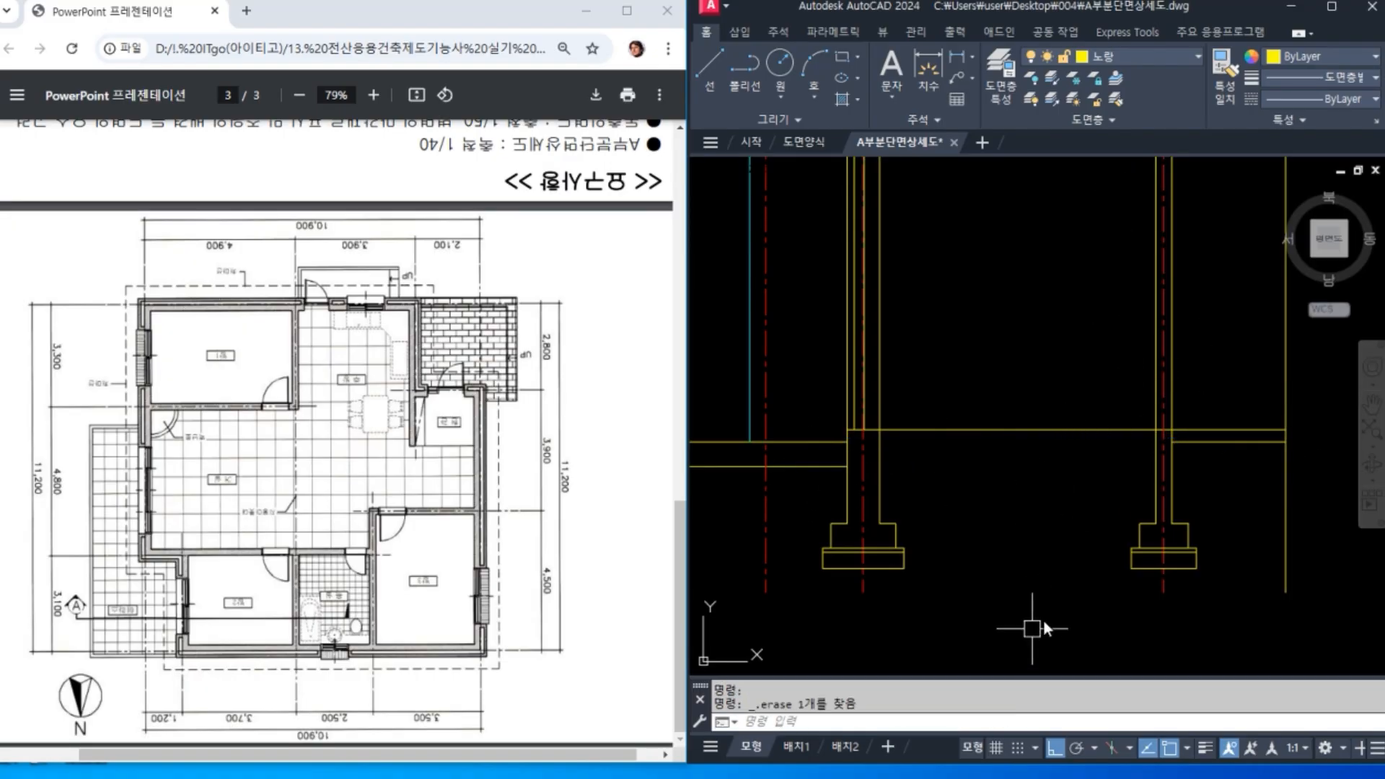
Step: Trim off the floor level line to the right of the partition wall
text(tr)
key(Return)
click(1214, 429)
key(Return)
Step: Offset the floor level line between the walls and the terrace top line 30 downward
middle_drag(1226, 526, 1258, 518)
middle_drag(1258, 516, 1185, 541)
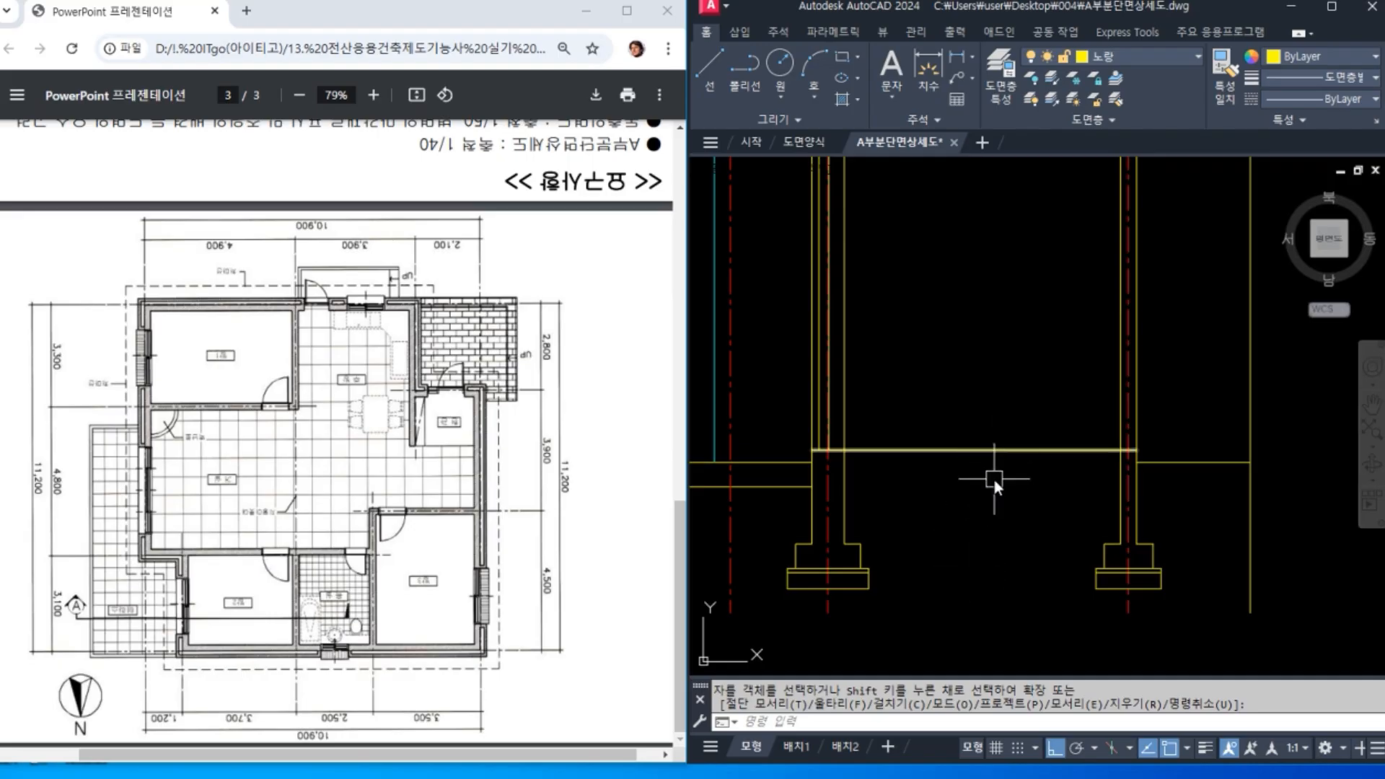
key(Escape)
text(o)
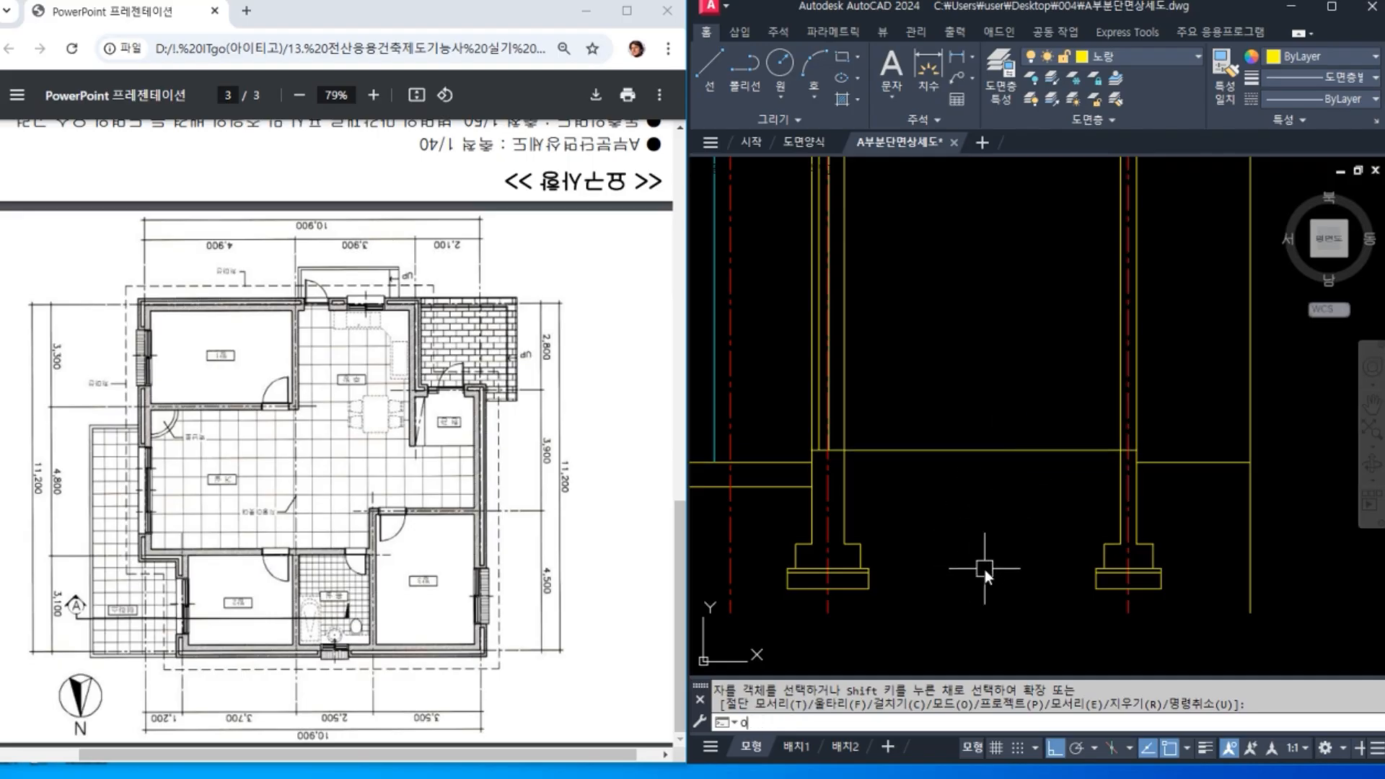
key(Return)
text(30)
key(Return)
click(1020, 458)
click(1013, 493)
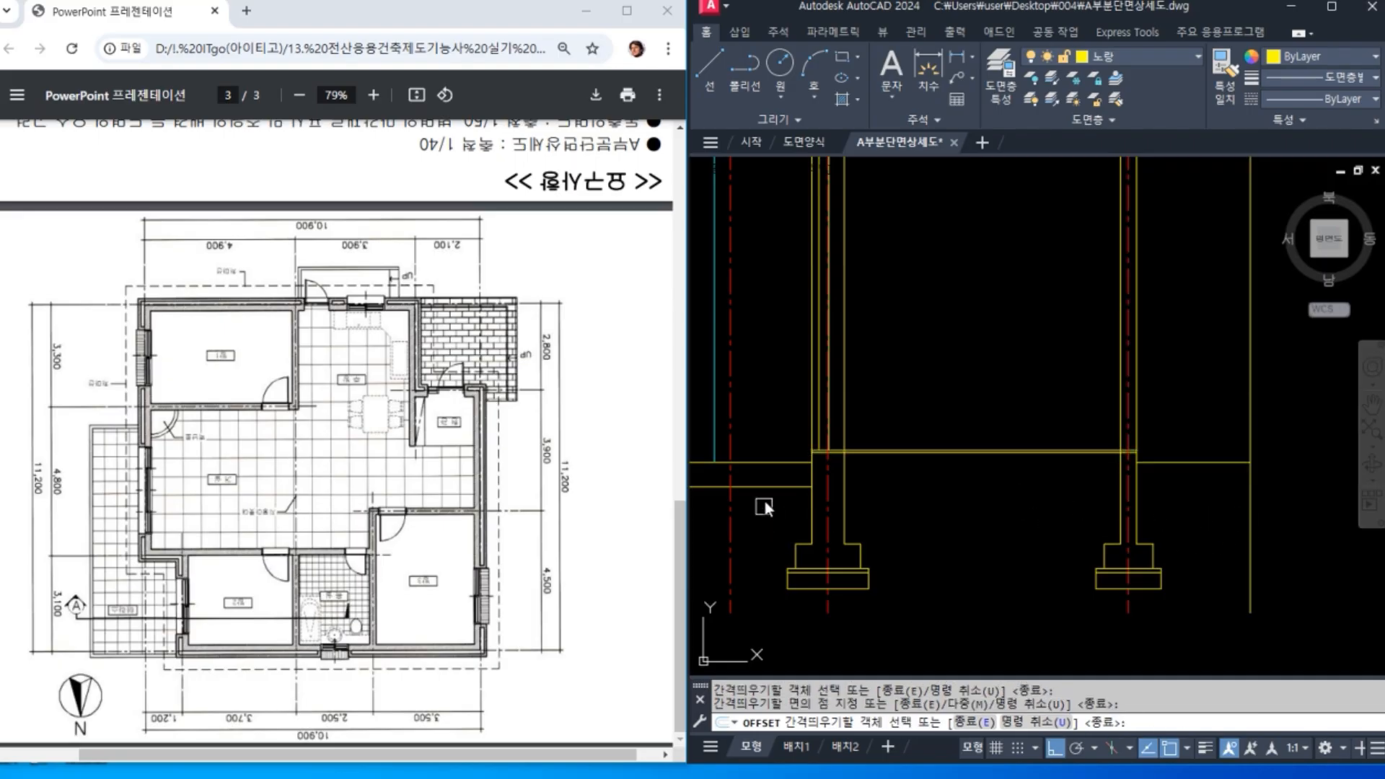
scroll(763, 506, up, 2)
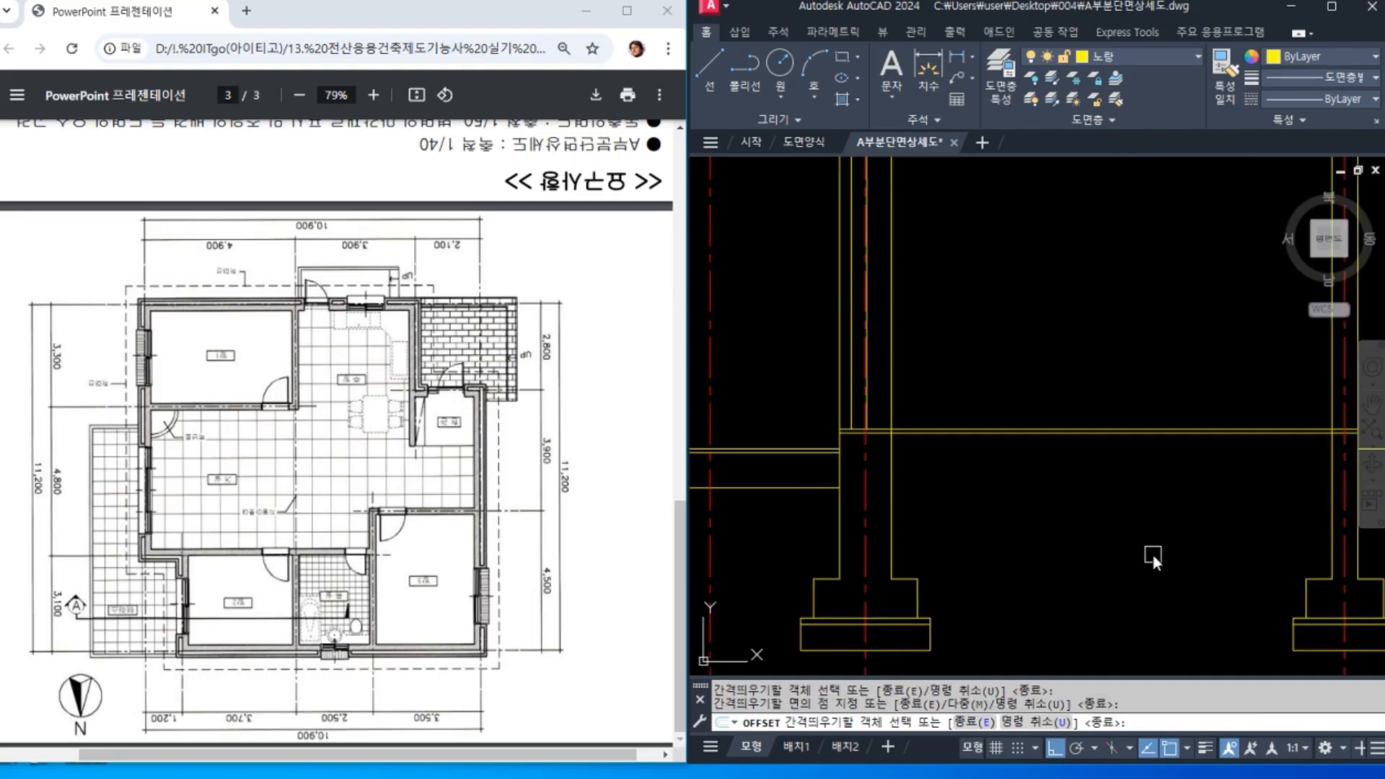
key(Return)
Step: Offset the bathroom floor line to the right of the partition wall 60 downward
middle_drag(1150, 547, 834, 546)
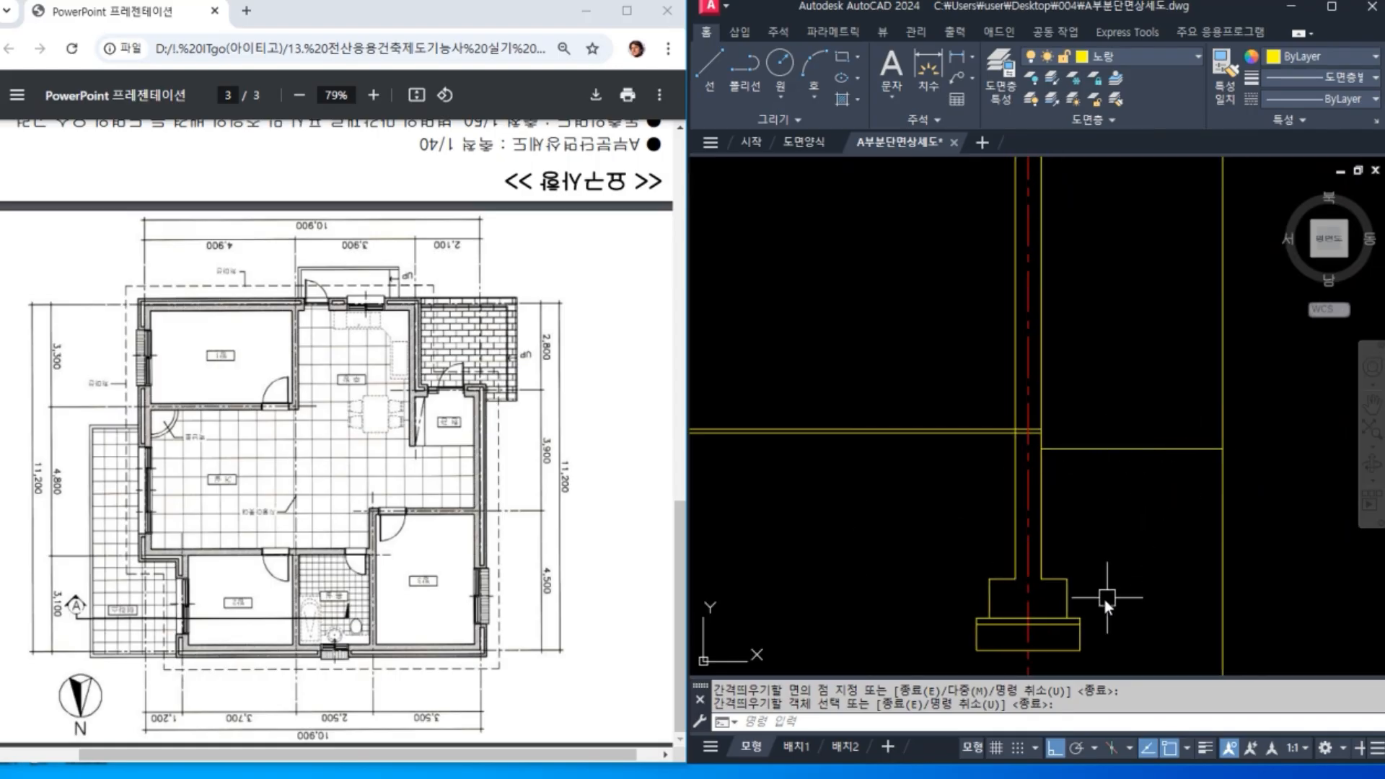
key(Return)
text(60)
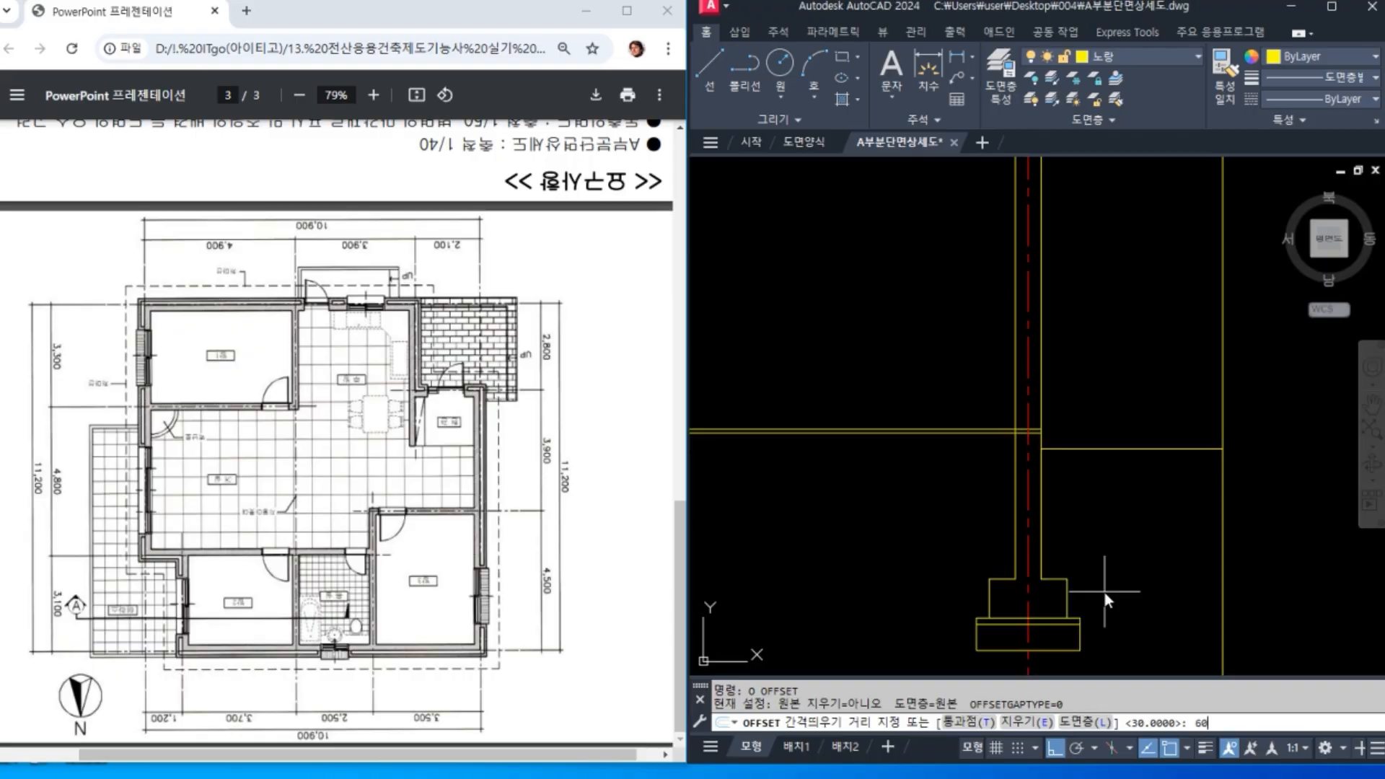
key(Return)
click(1133, 450)
click(1135, 505)
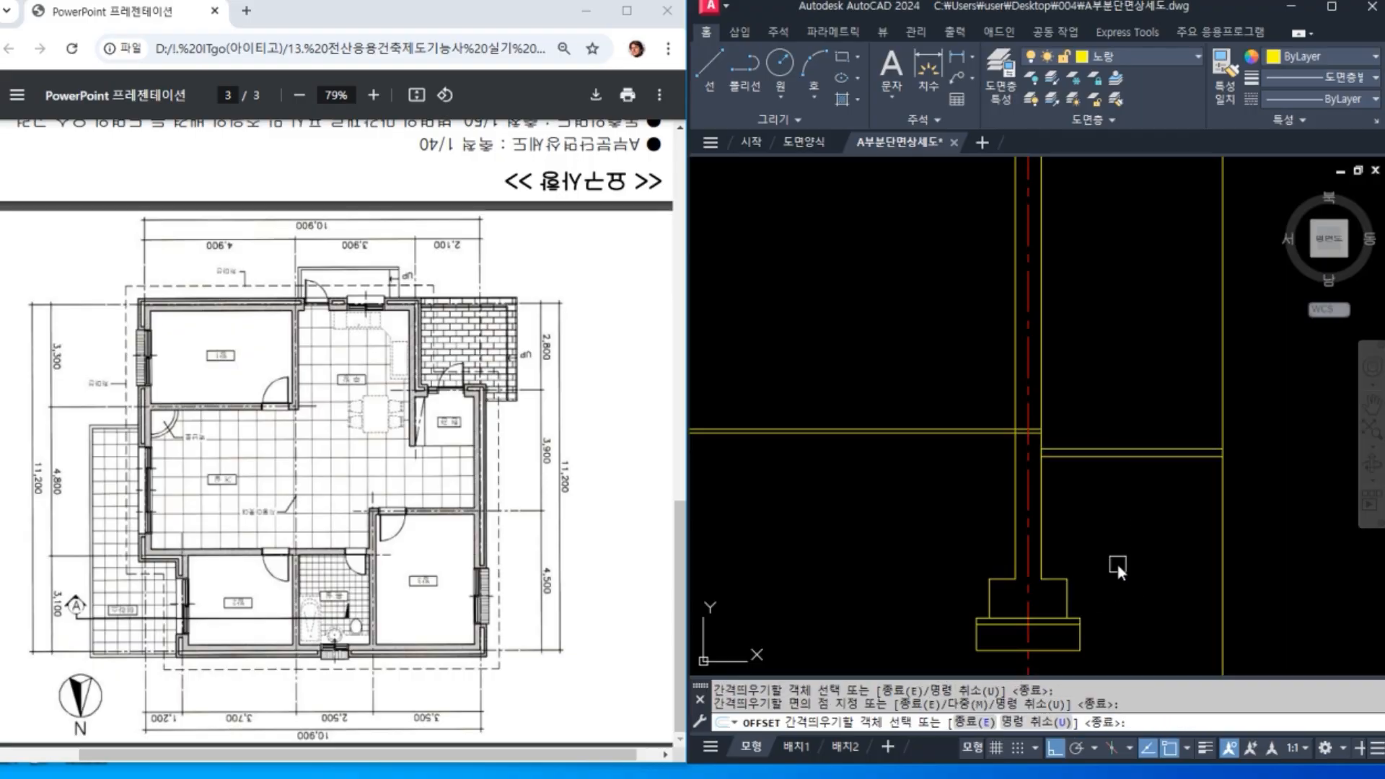
key(Return)
Step: Trim the 30 offset floor line inside the outer and partition walls, using their room-side faces as cutting edges
mouse_move(1066, 514)
middle_down()
mouse_move(1133, 505)
mouse_move(1199, 464)
middle_up()
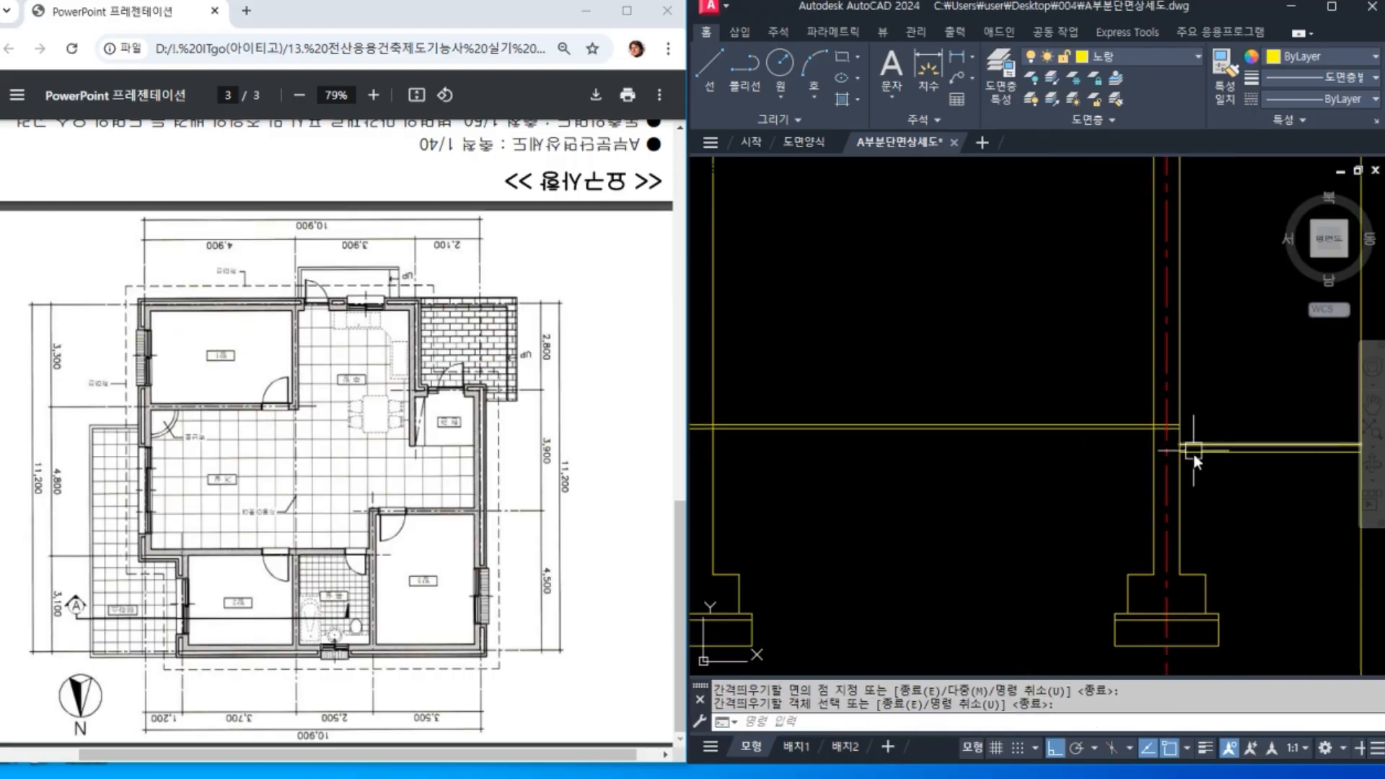
text(tr)
key(Return)
click(1154, 470)
middle_drag(1085, 509, 1169, 508)
click(823, 470)
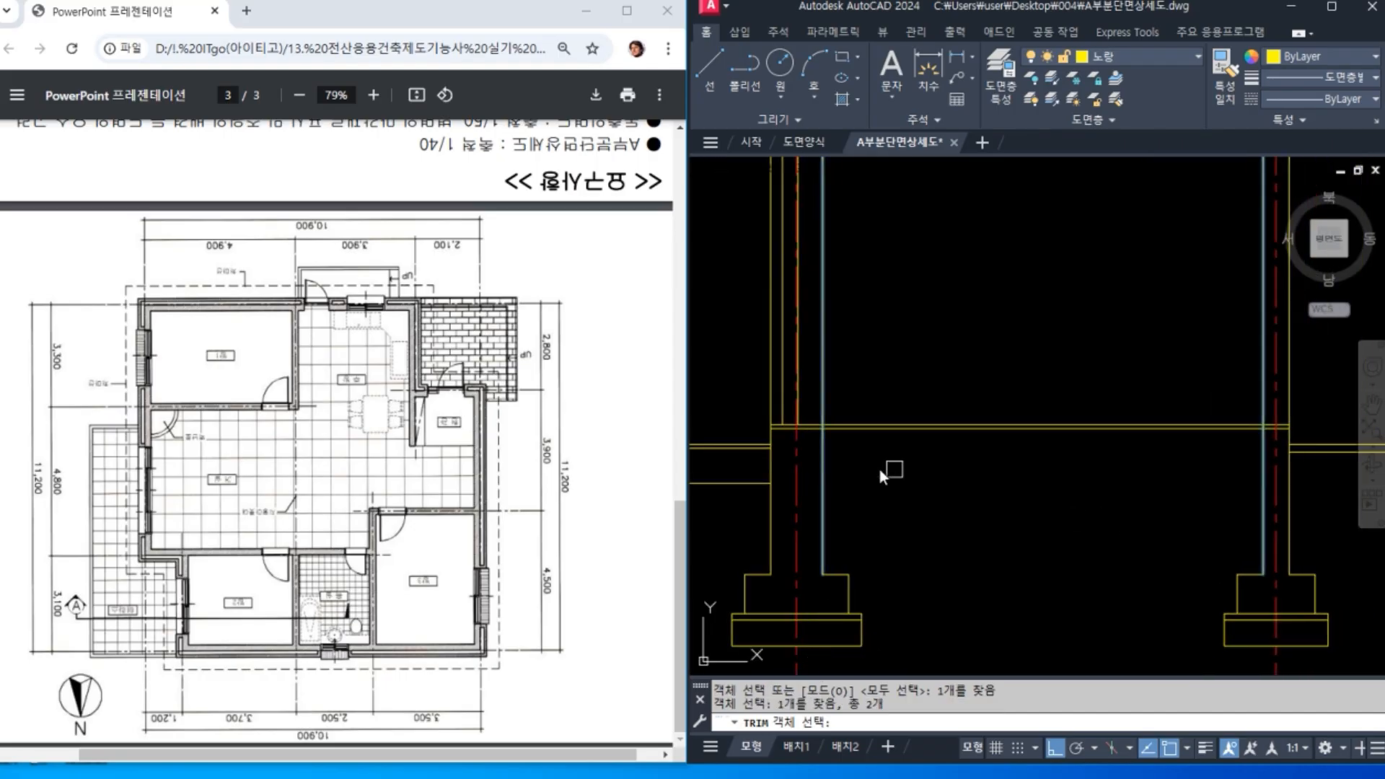
key(Return)
scroll(872, 467, up, 2)
click(836, 440)
click(764, 414)
click(760, 409)
middle_drag(1053, 489, 783, 514)
click(1250, 453)
scroll(1250, 451, up, 4)
click(1200, 417)
click(1190, 460)
scroll(1183, 463, down, 4)
middle_drag(1094, 496, 1107, 533)
key(Return)
scroll(1233, 460, down, 4)
scroll(1172, 526, up, 2)
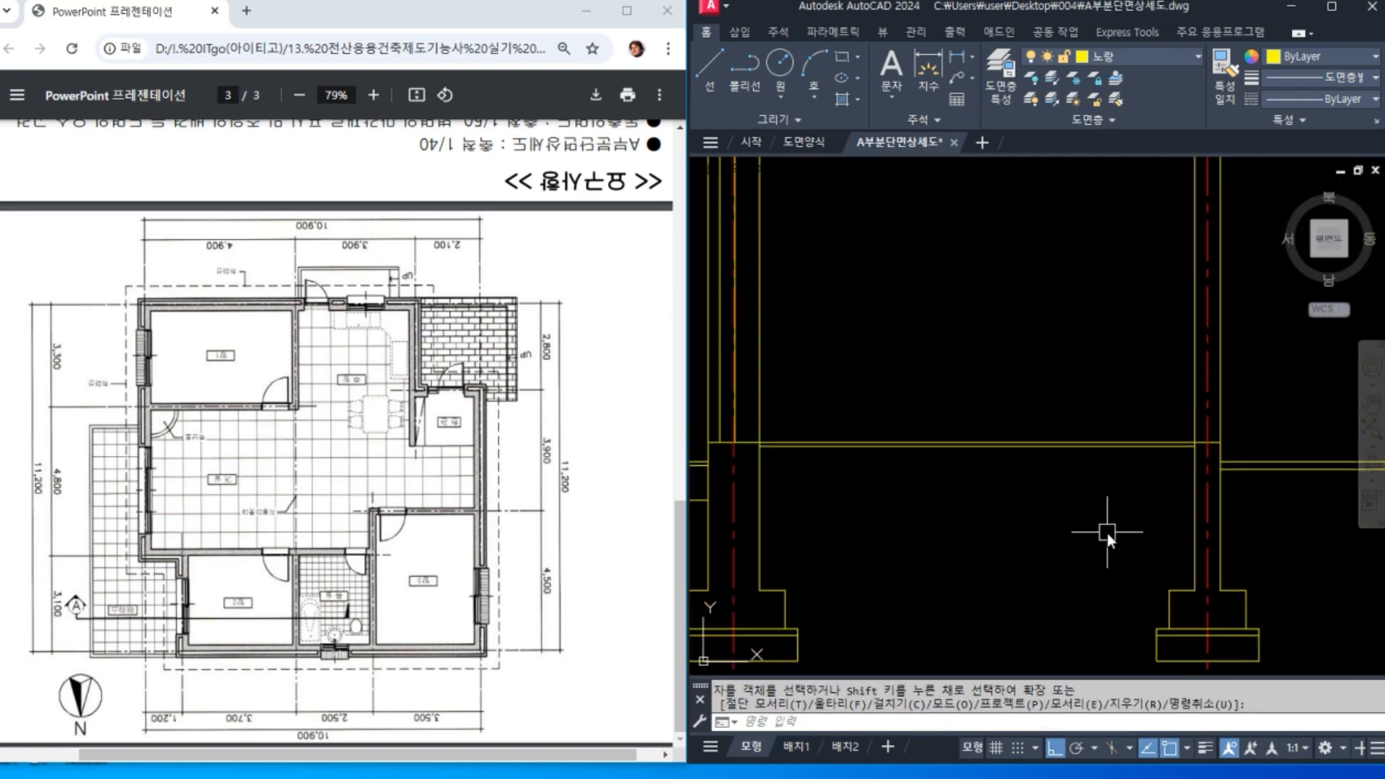
Step: Trim the upper floor level line between the room-side faces of the outer and partition walls
key(Return)
click(1194, 403)
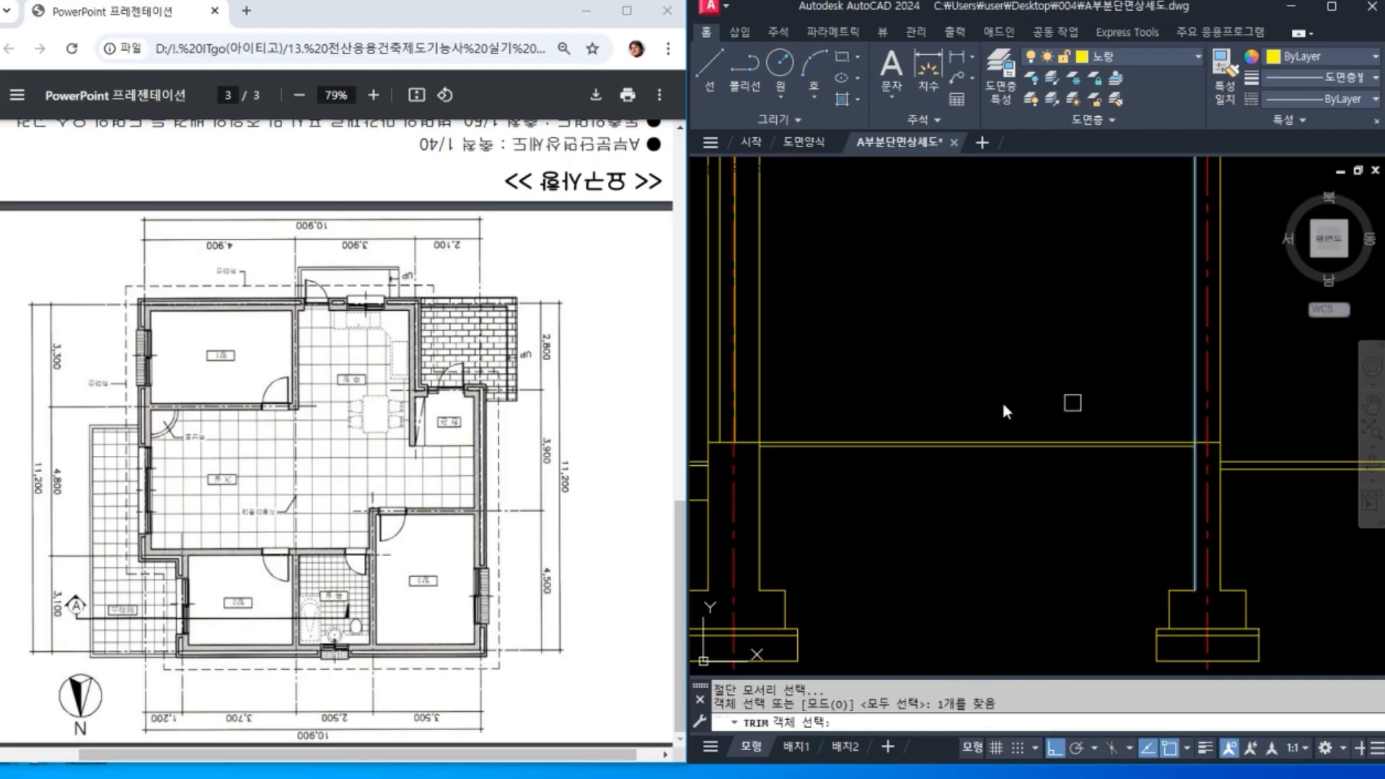
key(Return)
click(862, 440)
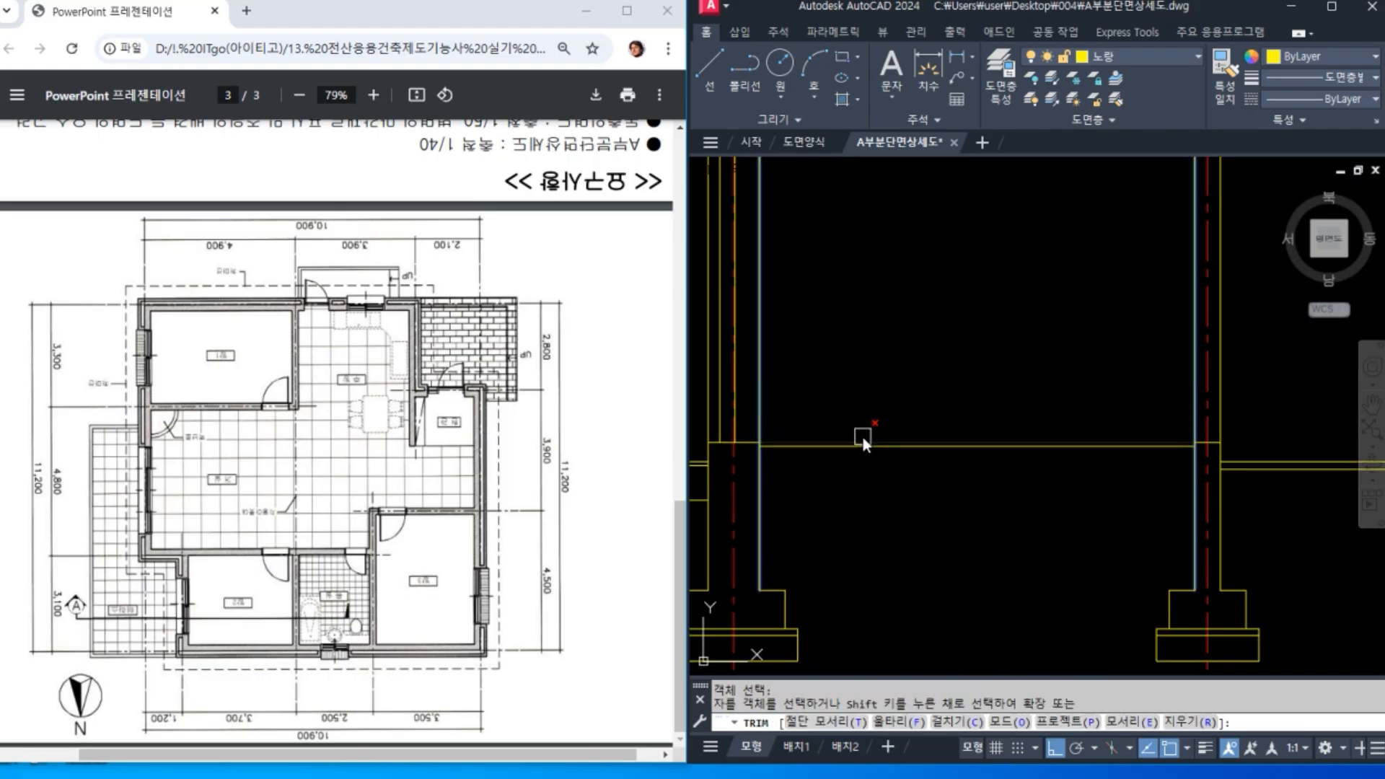
key(Return)
Step: Draw a new floor level line between the room-side faces of the two walls and assign it to the 녹색 layer
text(l)
key(Return)
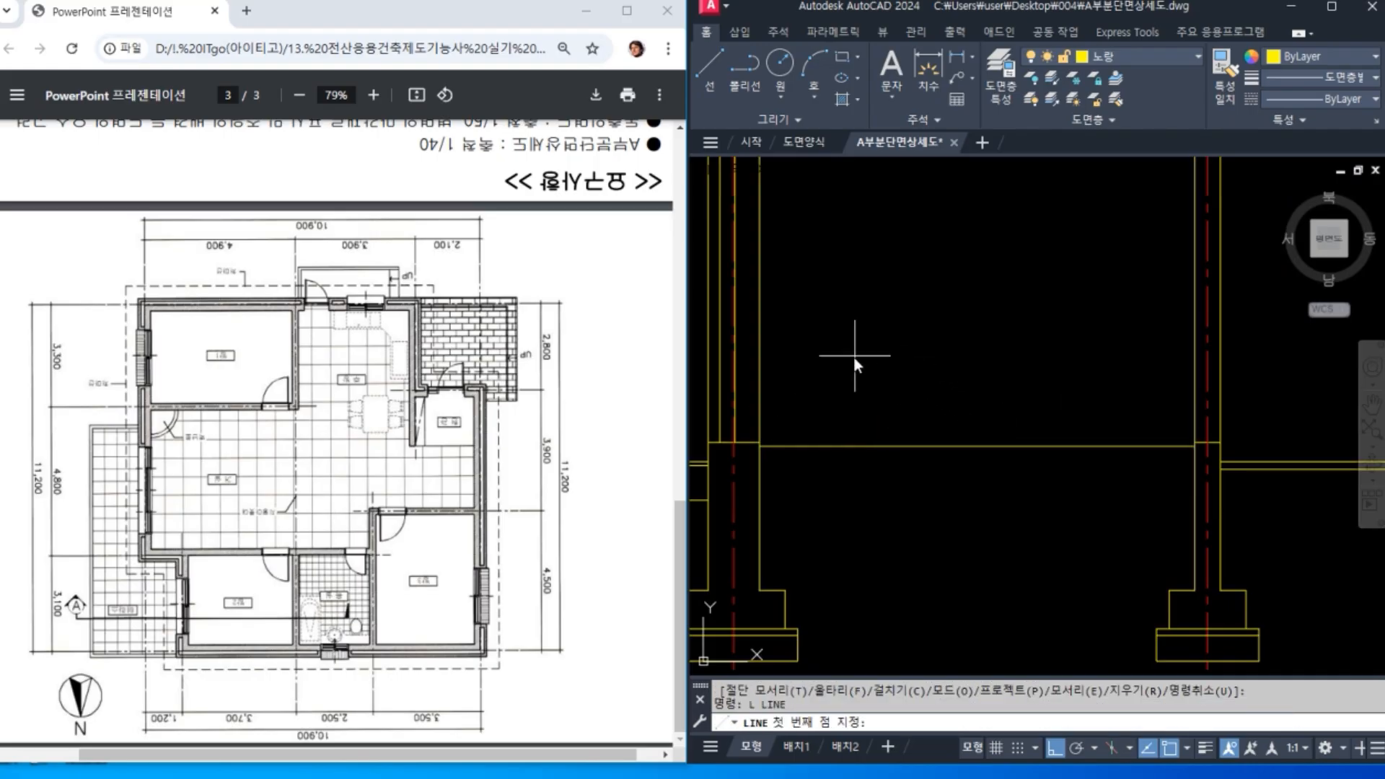
click(761, 441)
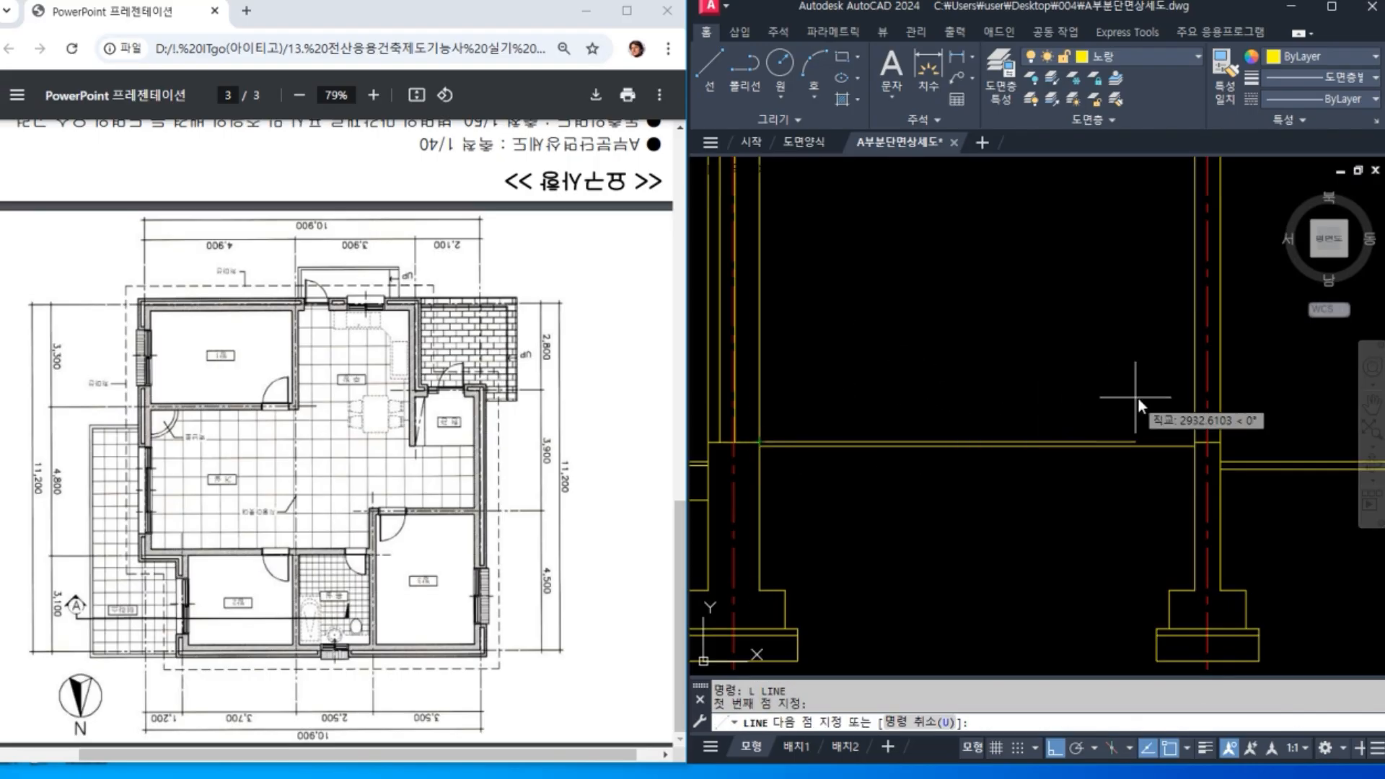
click(1196, 442)
key(Return)
click(1156, 439)
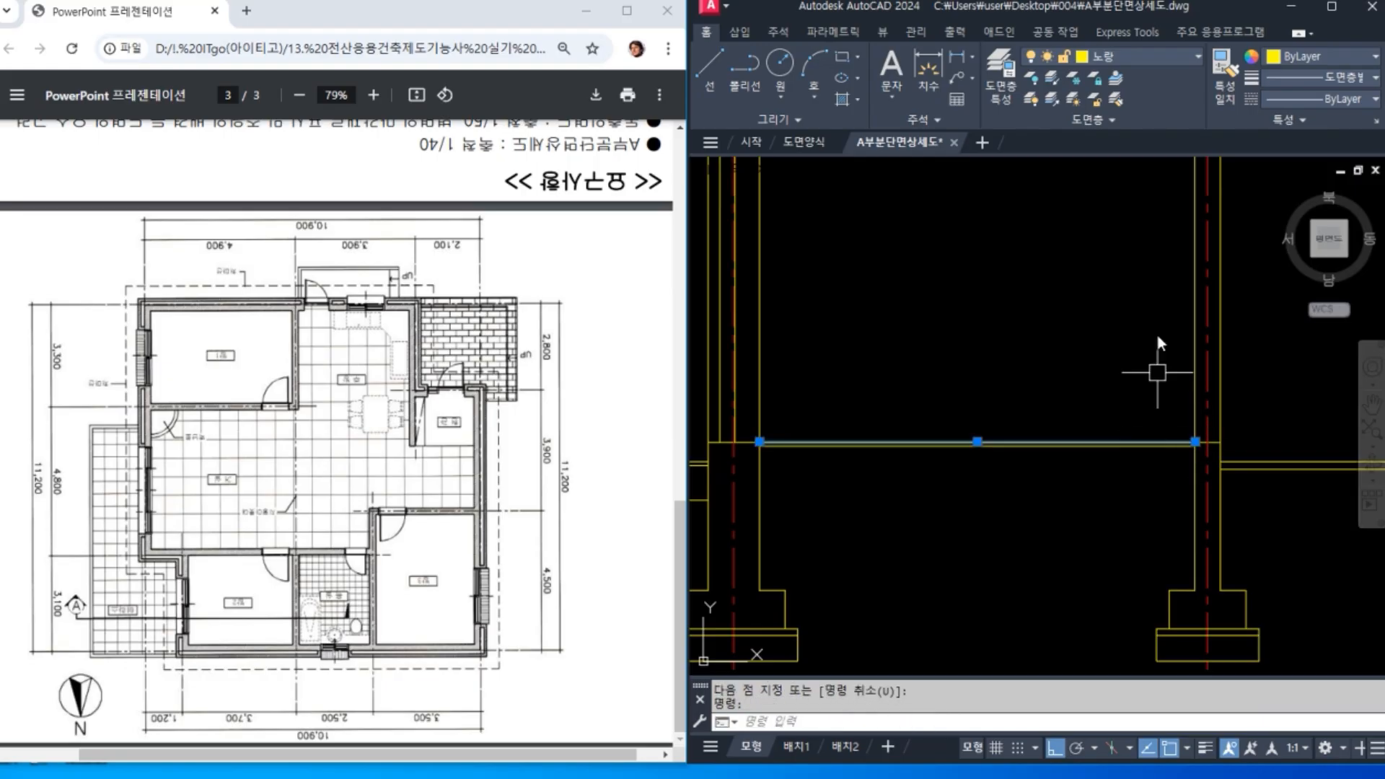
click(1161, 58)
click(1146, 126)
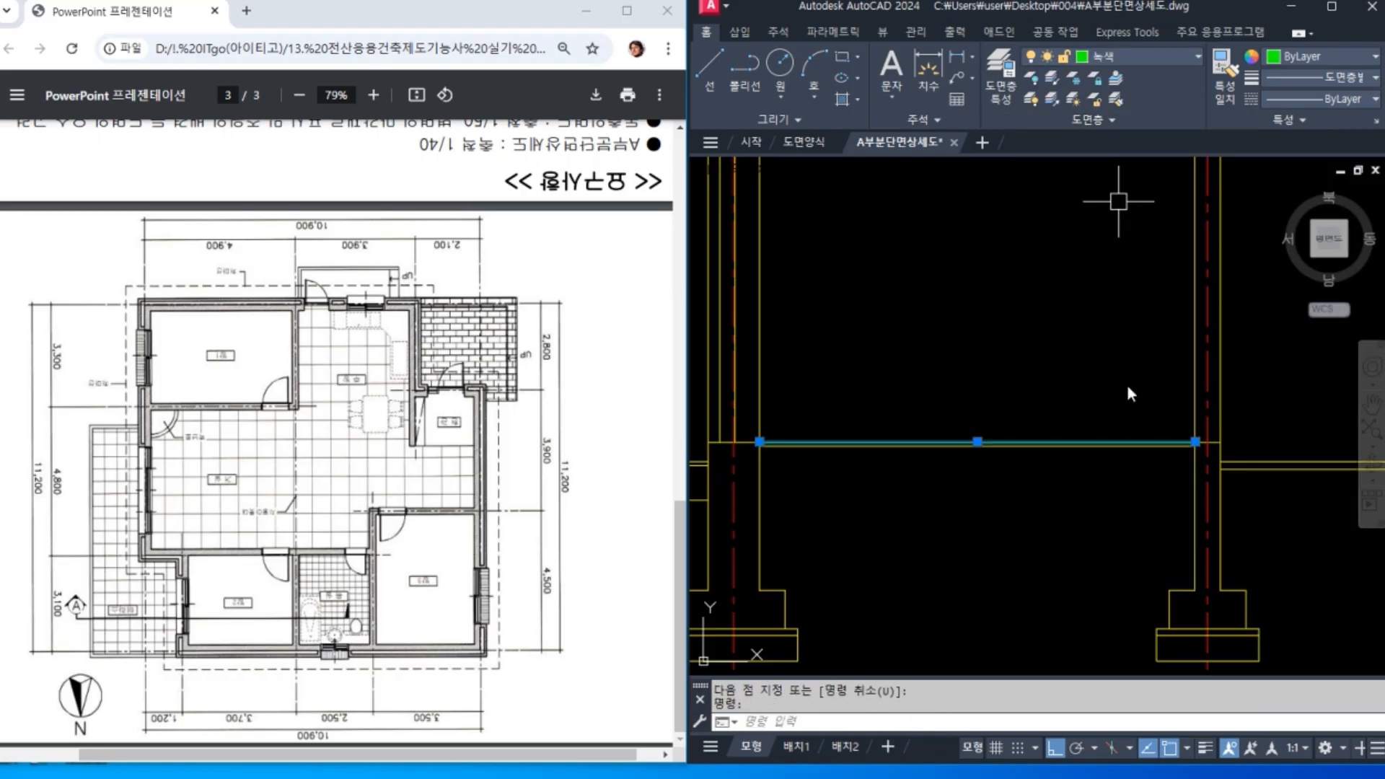
Step: Offset the yellow line just below the green room floor level line 80 downward
key(Escape)
key(Escape)
scroll(1089, 653, up, 2)
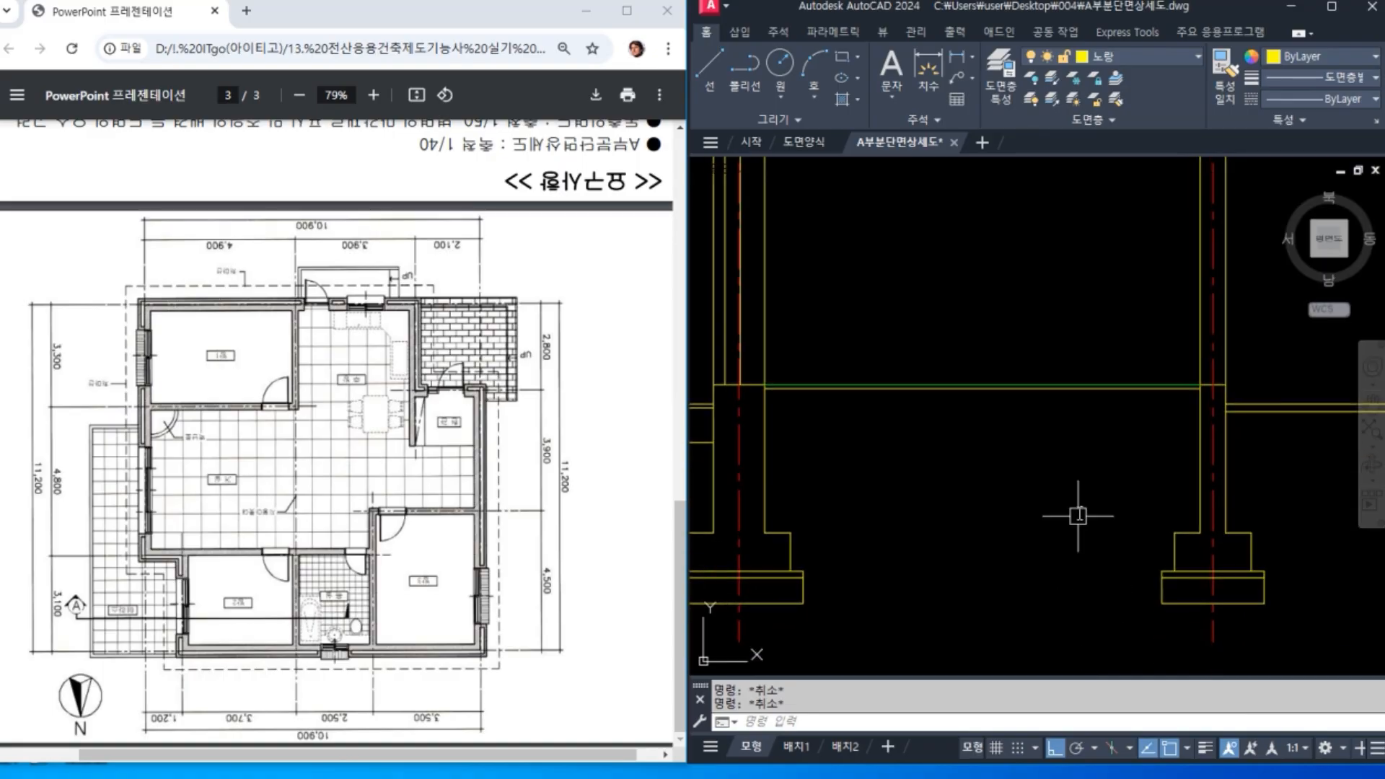
scroll(1079, 475, down, 3)
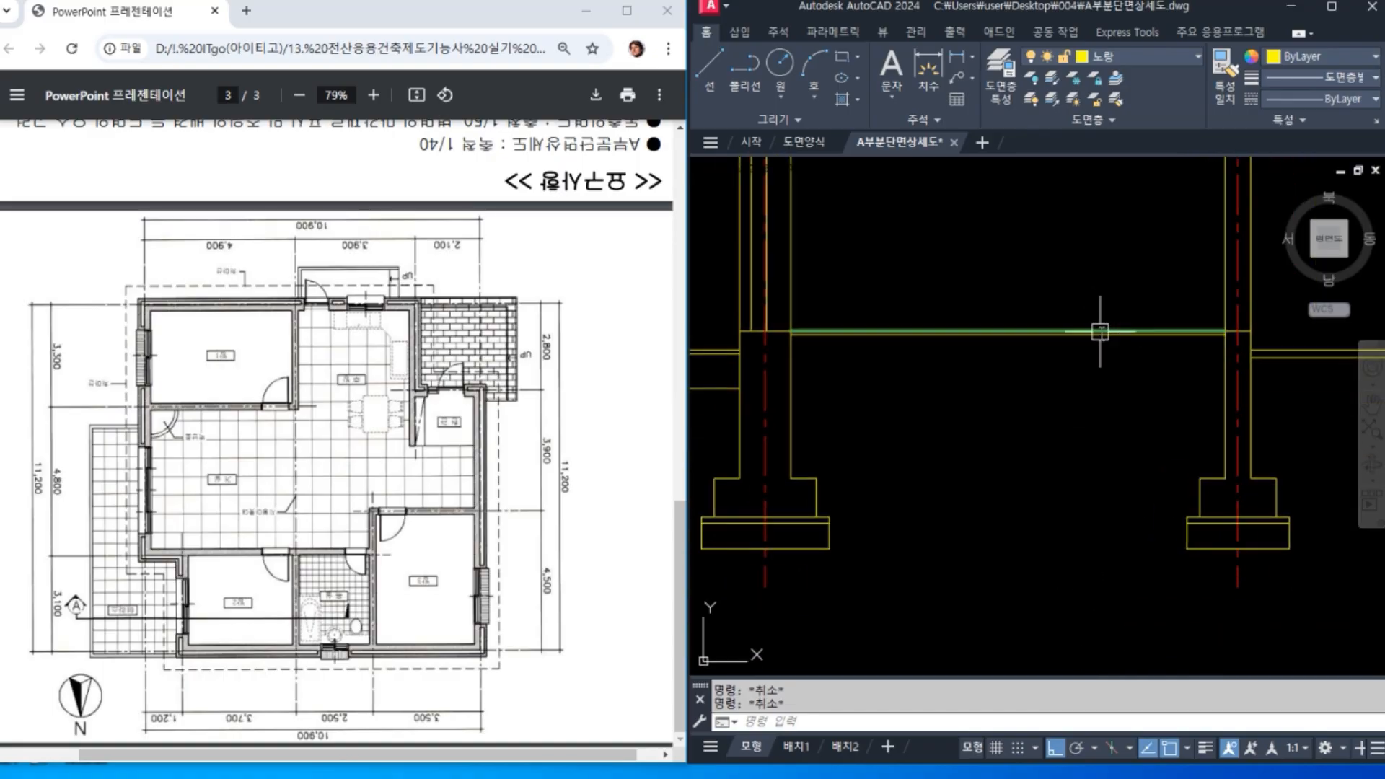
middle_drag(998, 375, 988, 379)
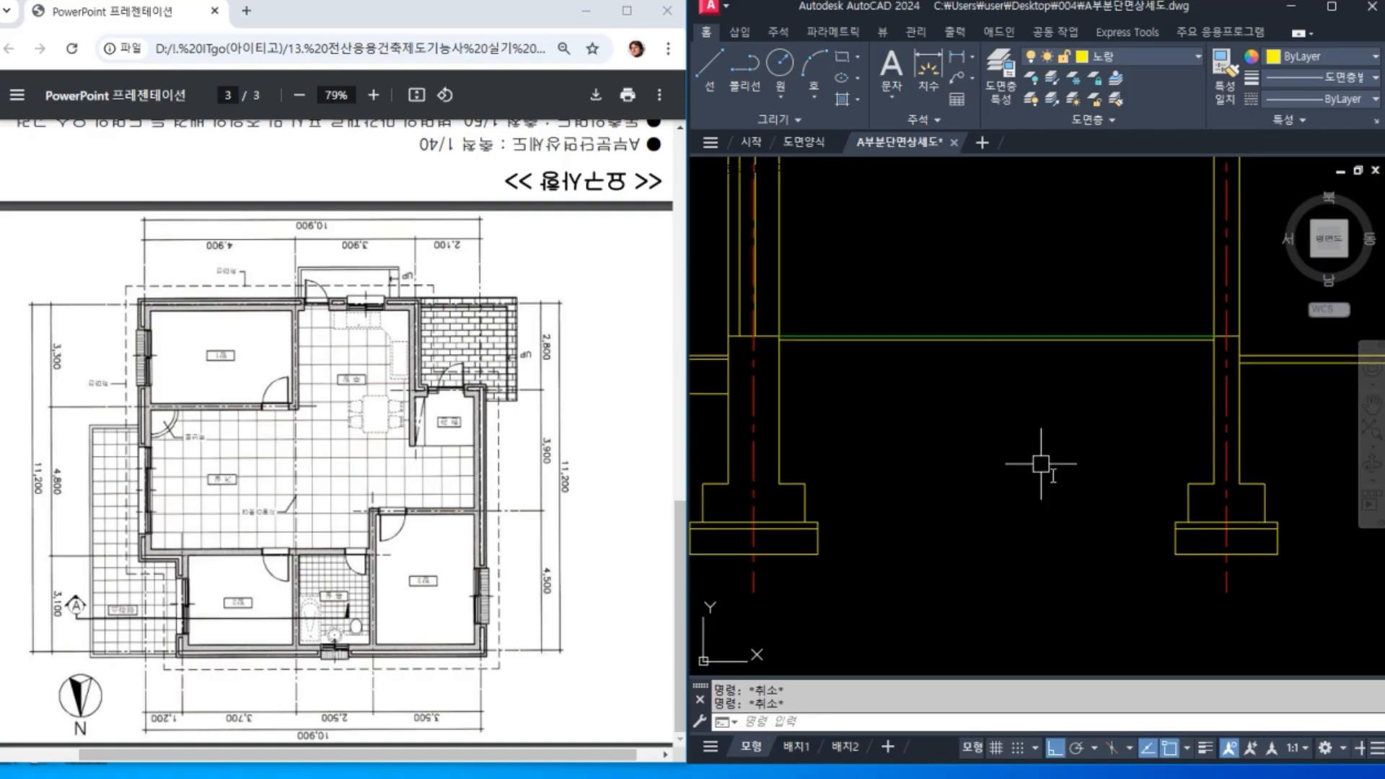
key(Return)
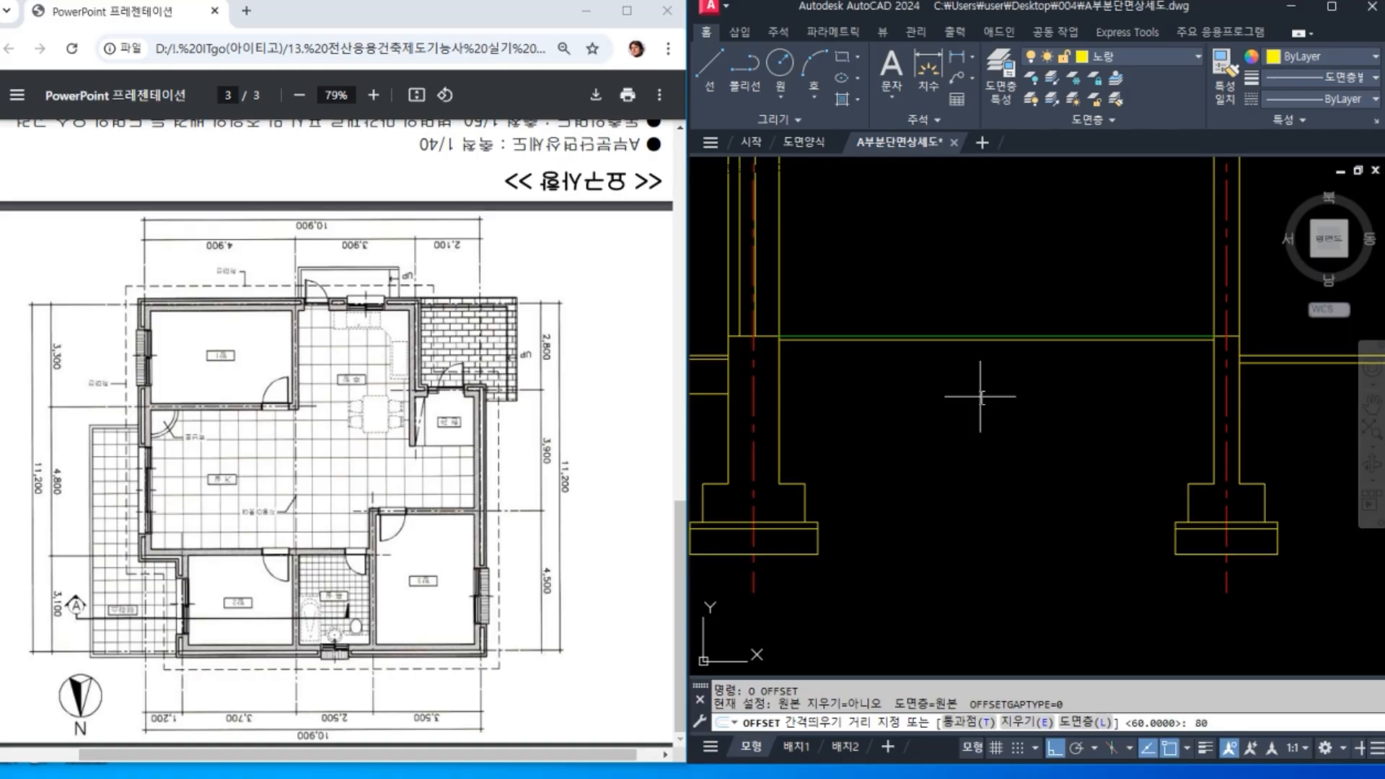
text(80)
key(Return)
scroll(974, 375, up, 4)
click(1002, 298)
click(1008, 435)
key(Return)
scroll(1080, 448, down, 3)
scroll(1007, 408, up, 1)
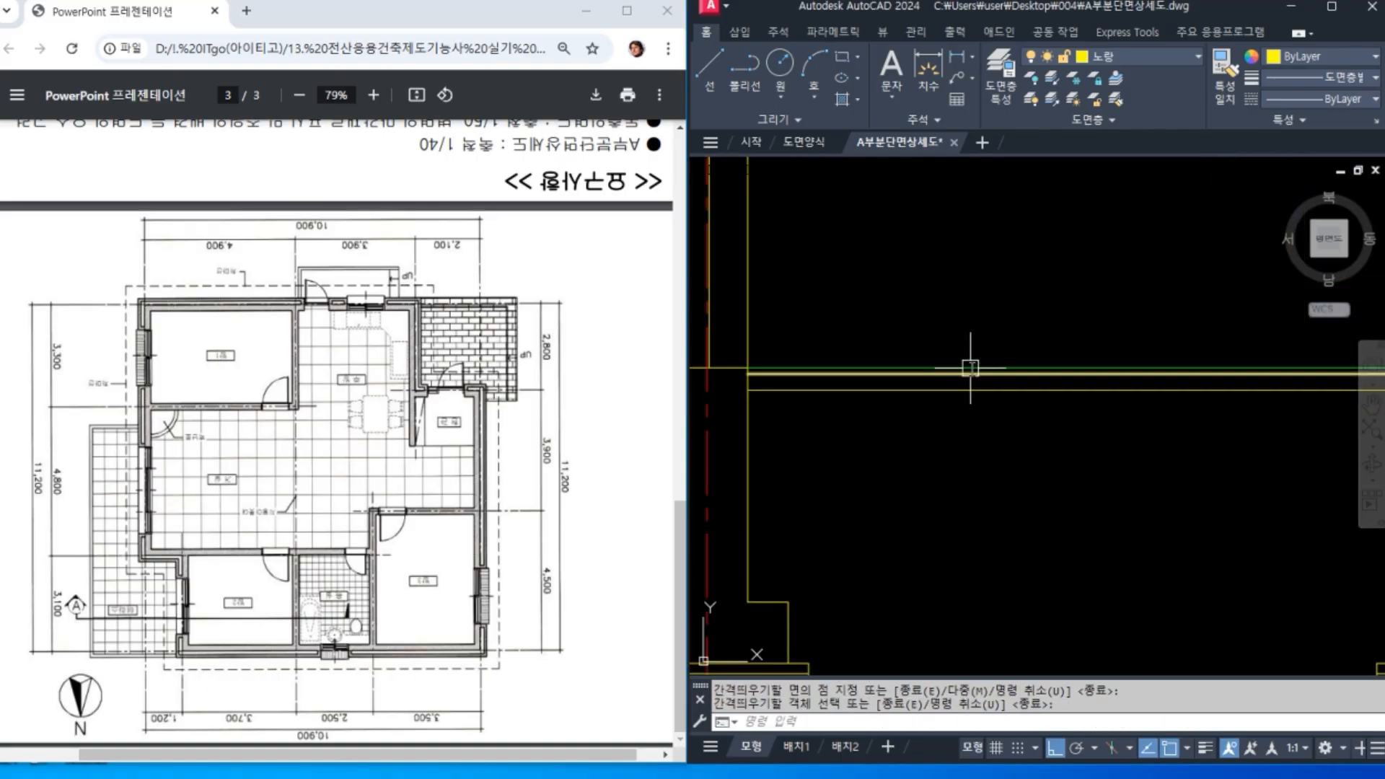
Step: Offset the lowest room floor line between the outer and partition walls 85 downward
middle_drag(1135, 476, 1044, 448)
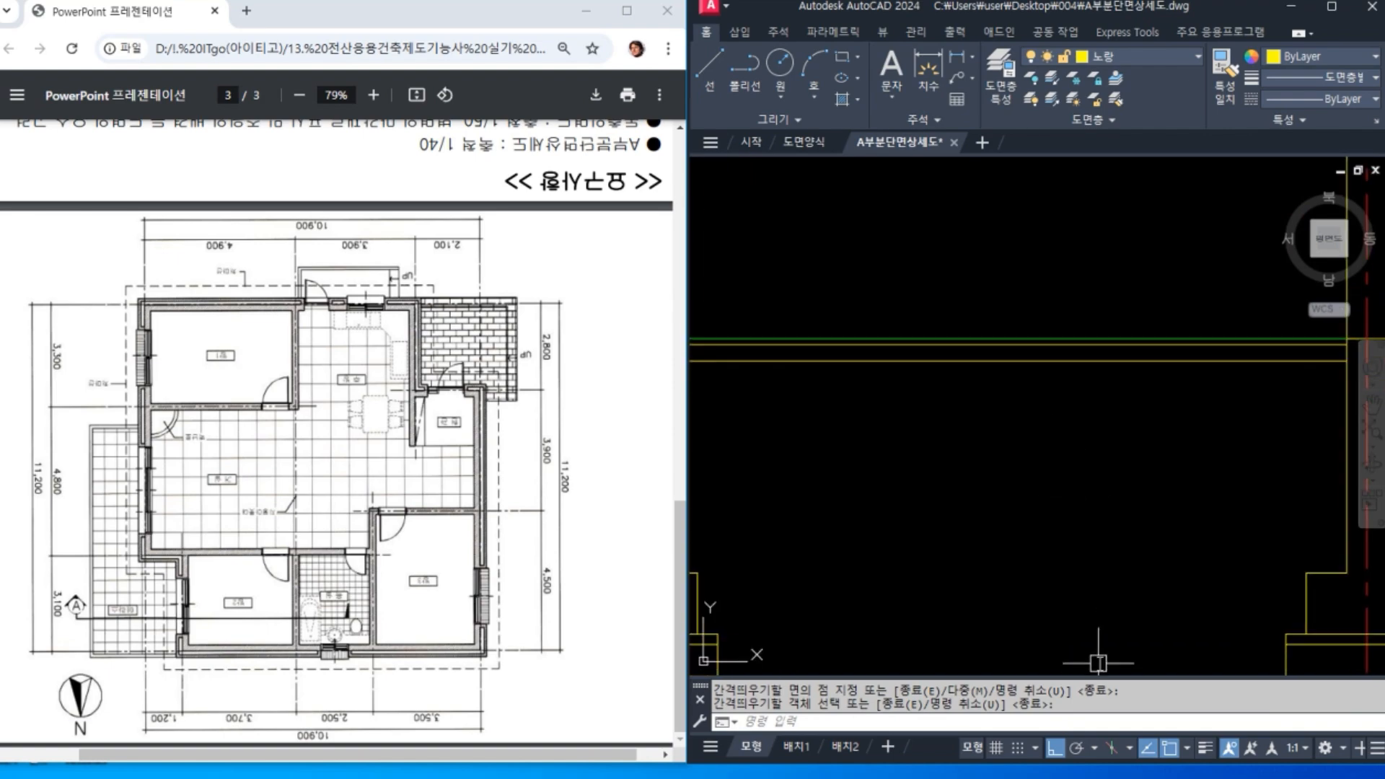
text(o)
key(Return)
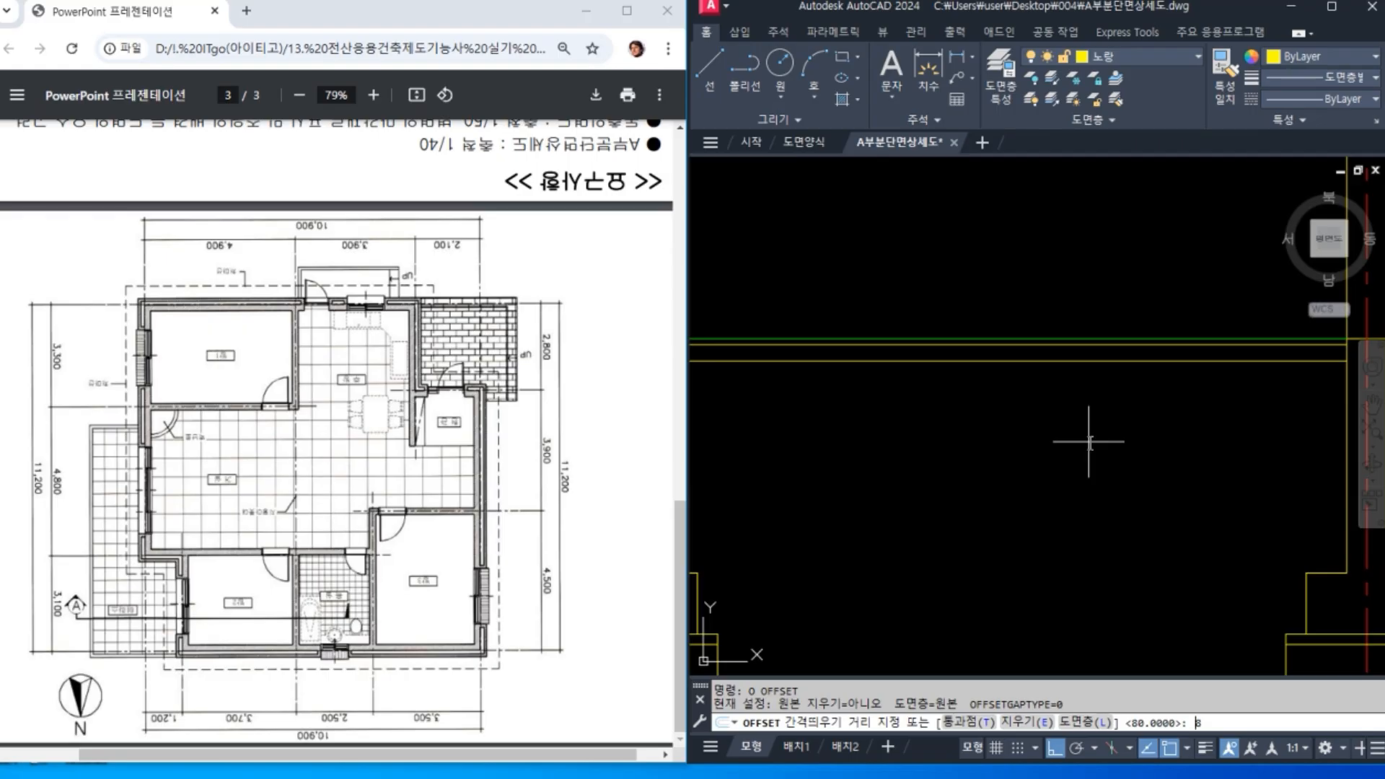
key(Return)
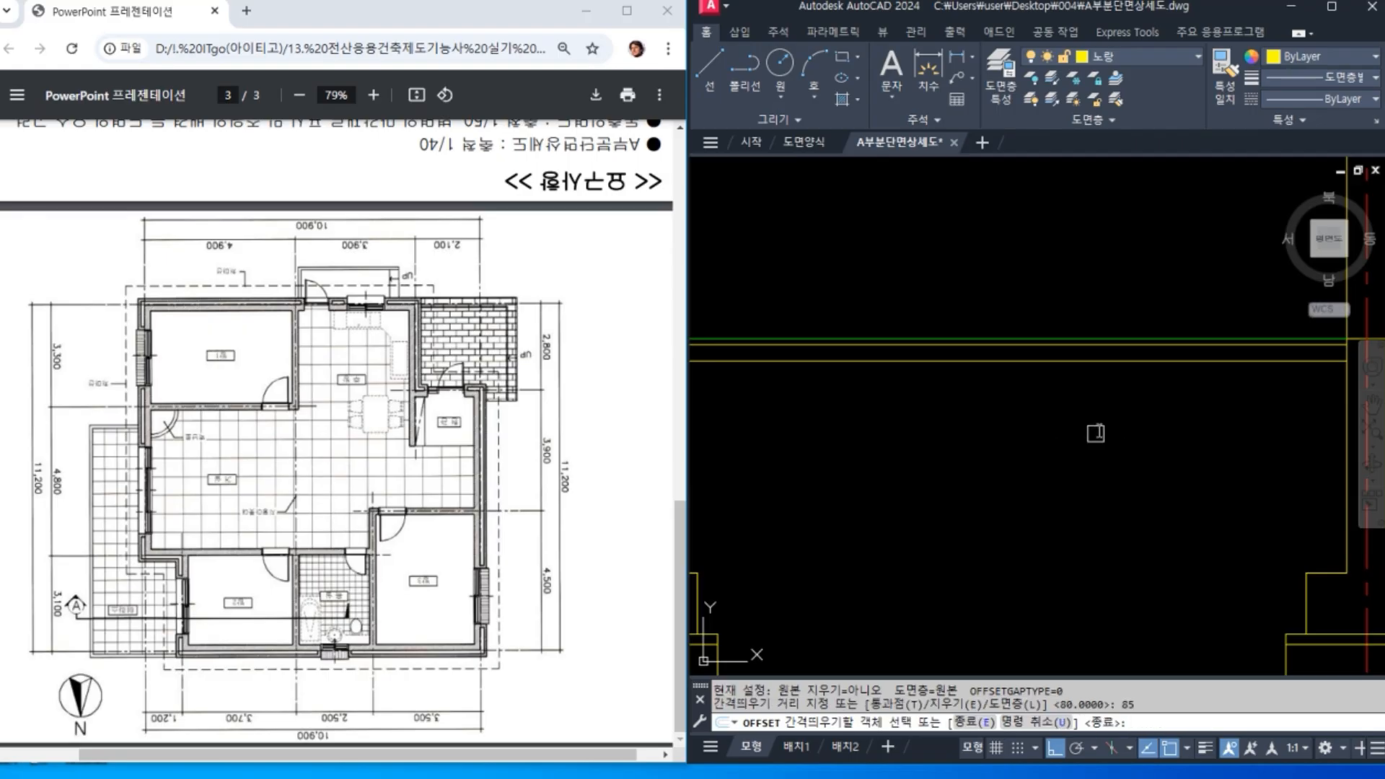
click(1088, 359)
click(1089, 418)
key(Return)
scroll(1198, 498, down, 3)
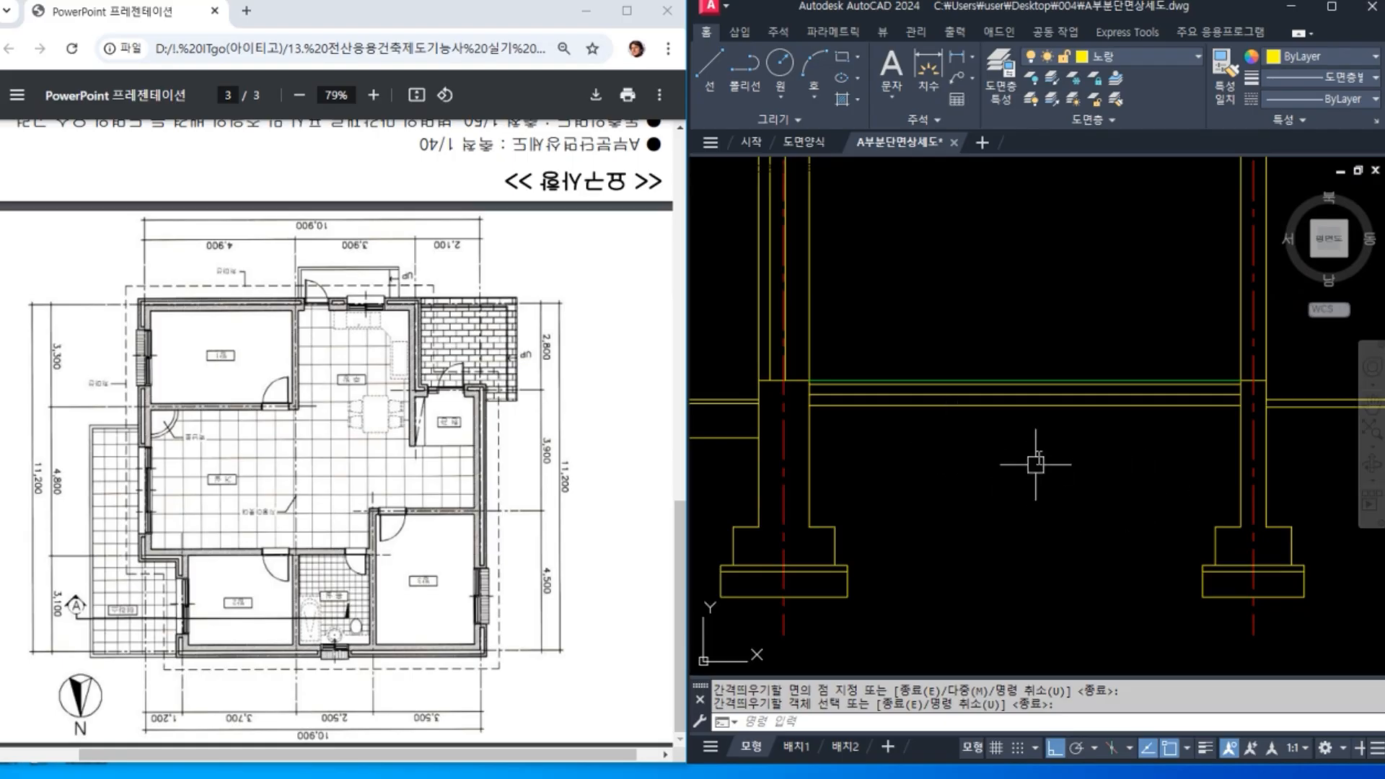
Step: Offset the new bottom floor line of the room 150 downward to form the slab underside
scroll(1031, 462, up, 2)
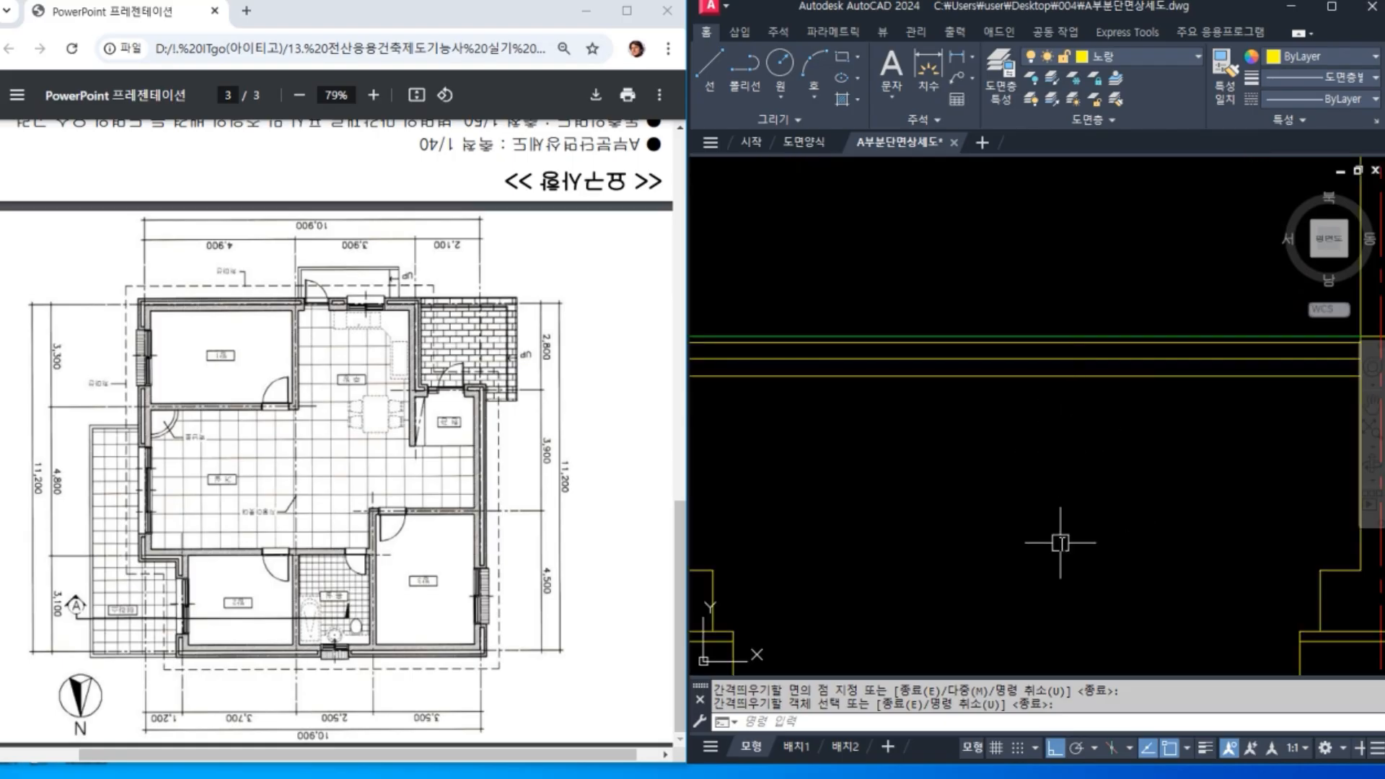
key(Return)
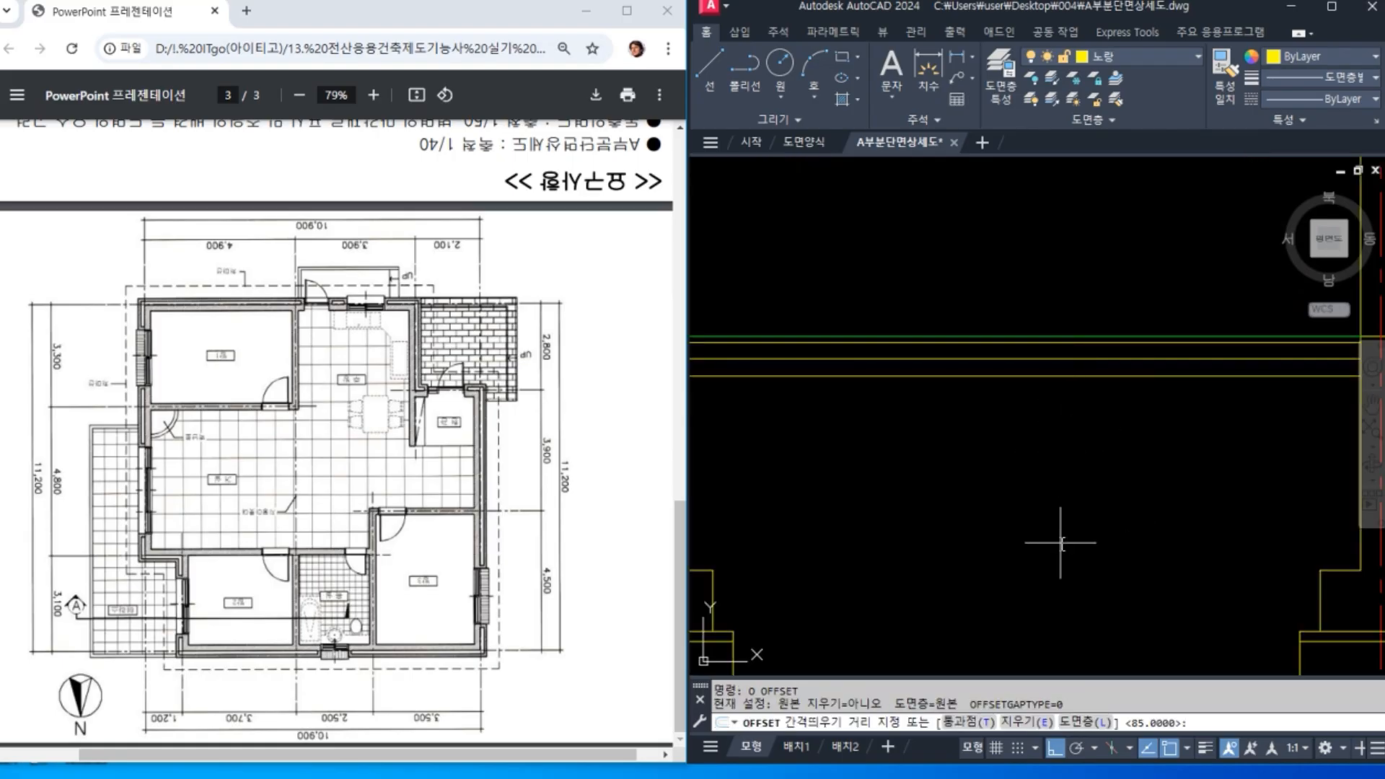
key(Return)
click(1097, 376)
click(1115, 487)
key(Return)
scroll(1114, 486, down, 3)
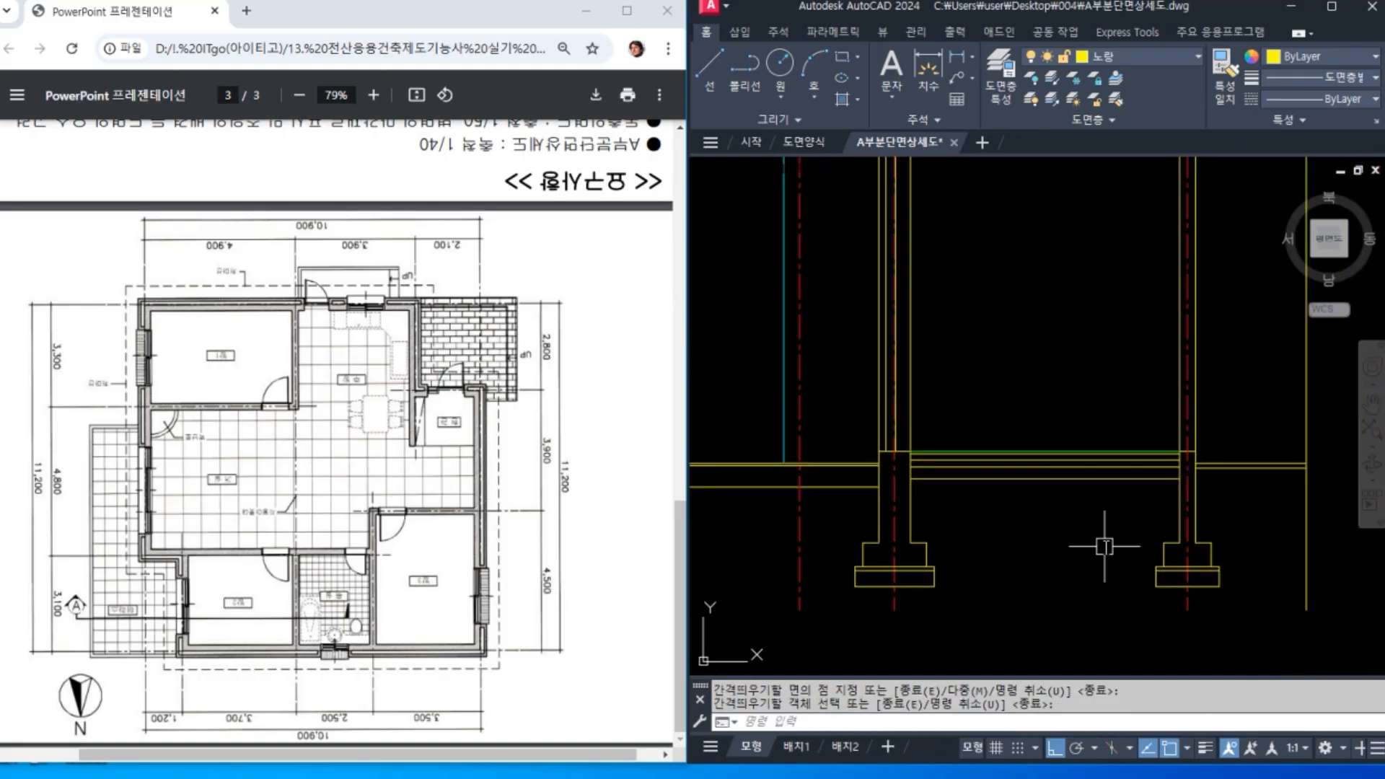
Step: Trim the room-side faces of the partition and outer walls between the top and bottom lines of the room slab
text(tr)
key(Return)
scroll(1149, 524, up, 5)
key(Return)
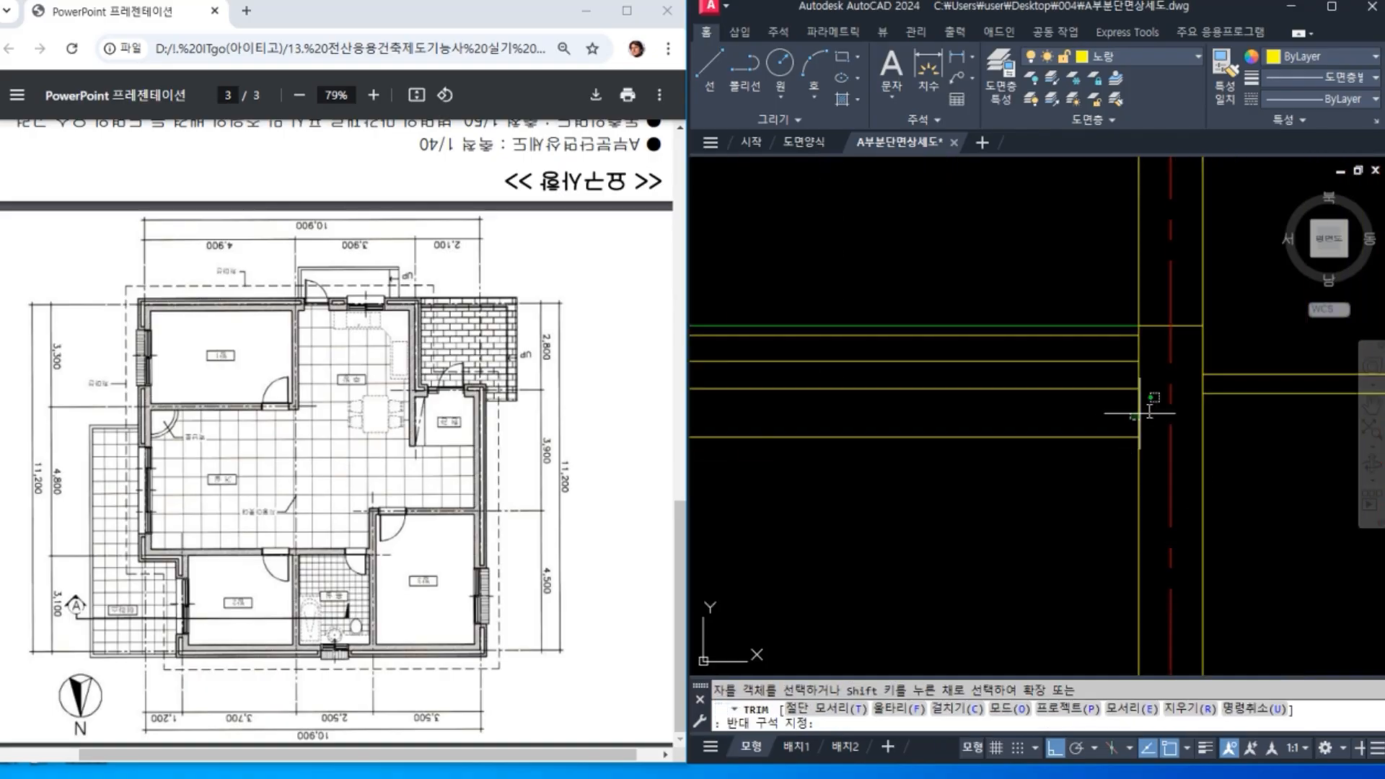
scroll(1084, 455, down, 5)
middle_drag(965, 488, 1321, 494)
scroll(1067, 436, up, 5)
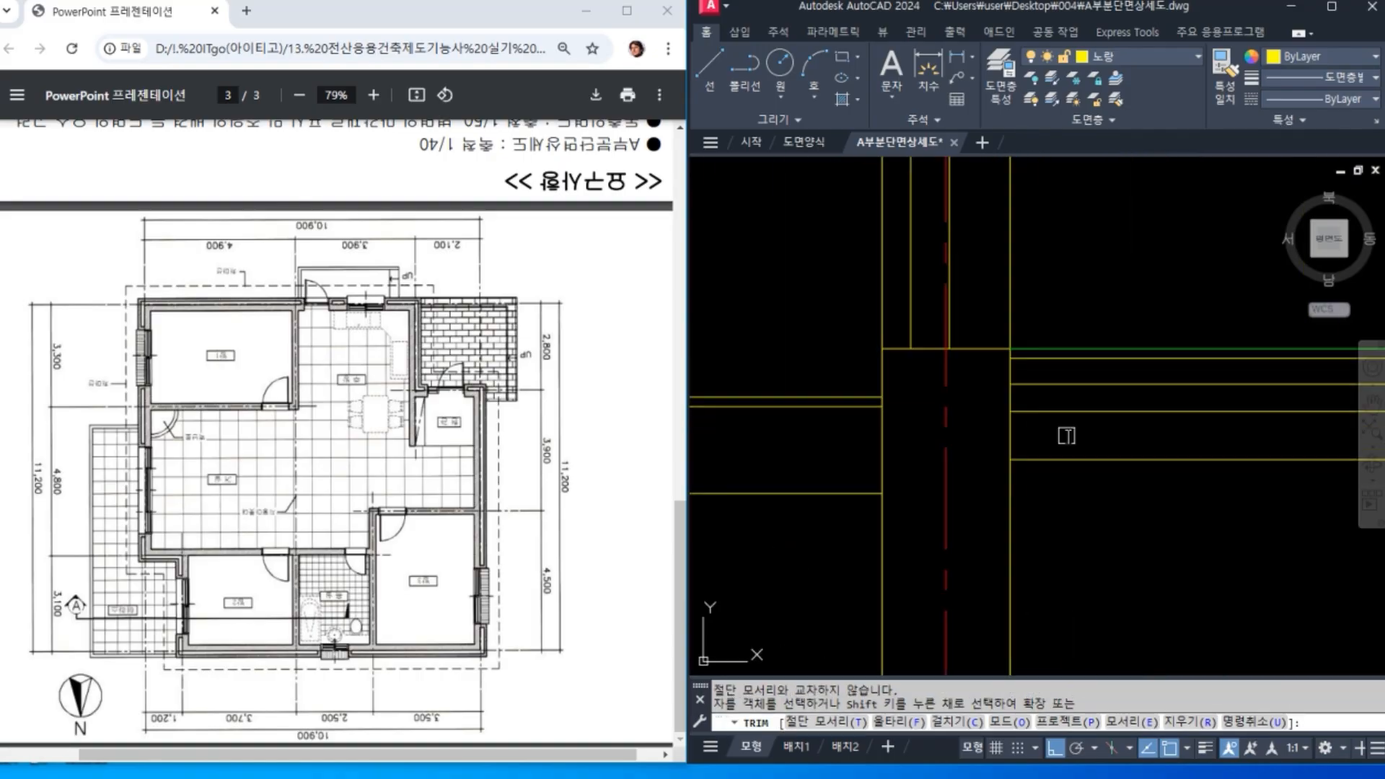
scroll(1115, 438, down, 4)
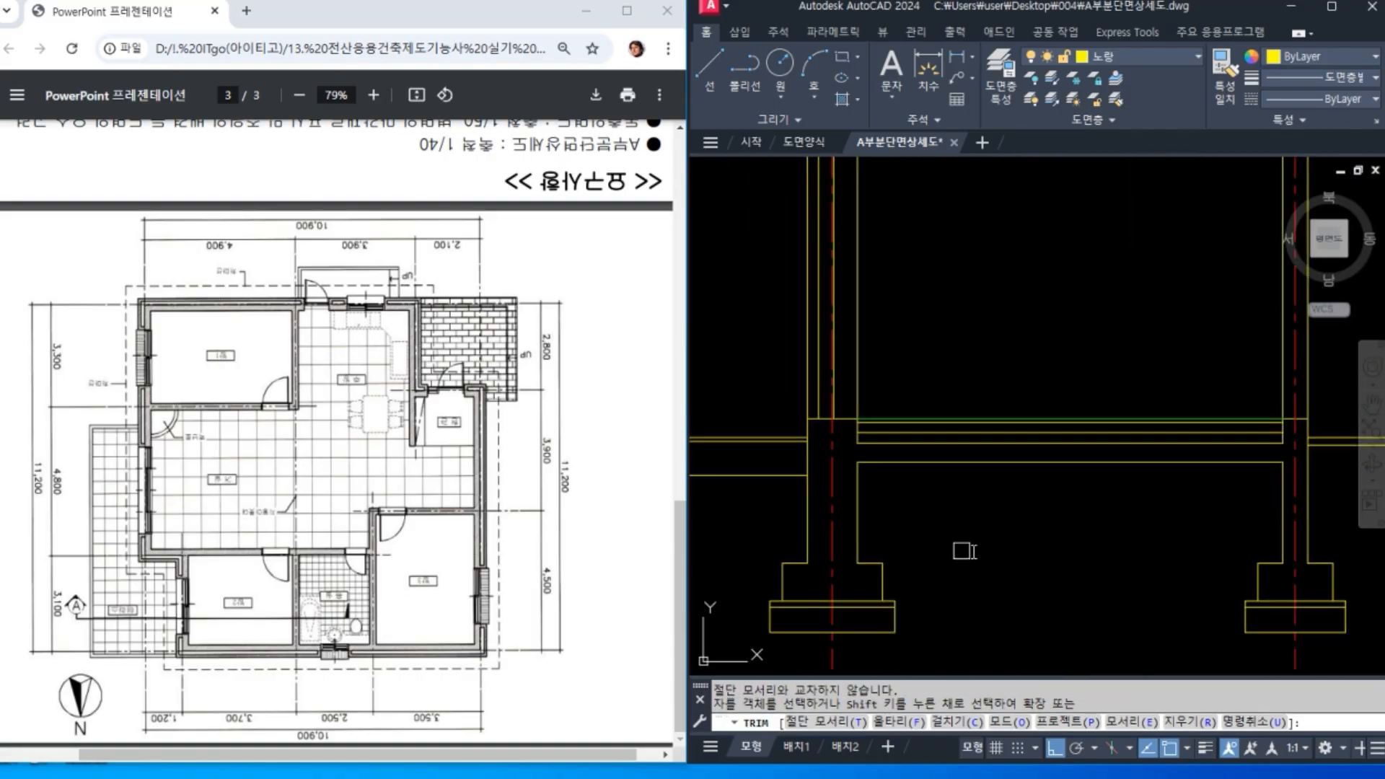
key(Return)
Step: Draw a horizontal guide line from the room slab's top corner at the outer wall across the wall into the terrace side
middle_drag(1183, 551, 1233, 499)
middle_drag(858, 444, 1068, 483)
scroll(1034, 446, up, 2)
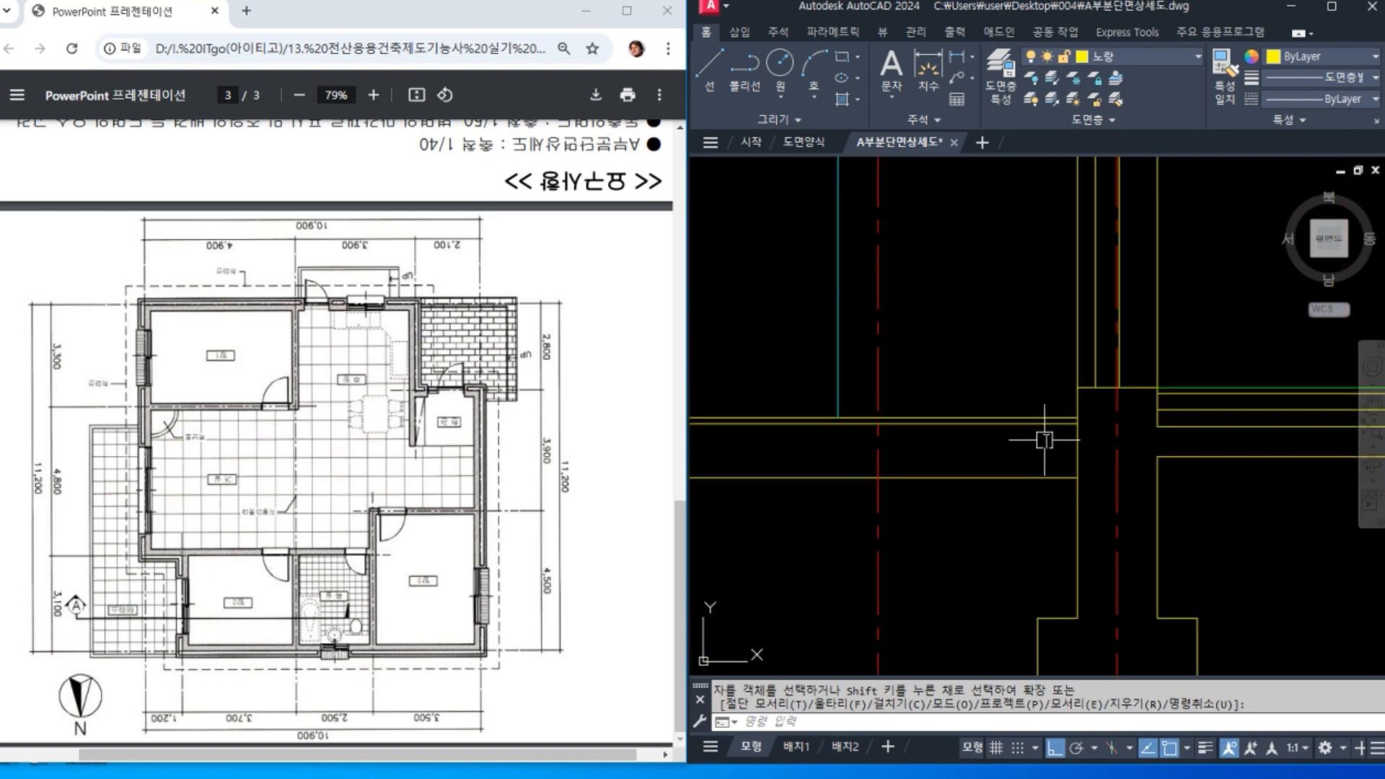
text(l)
key(Return)
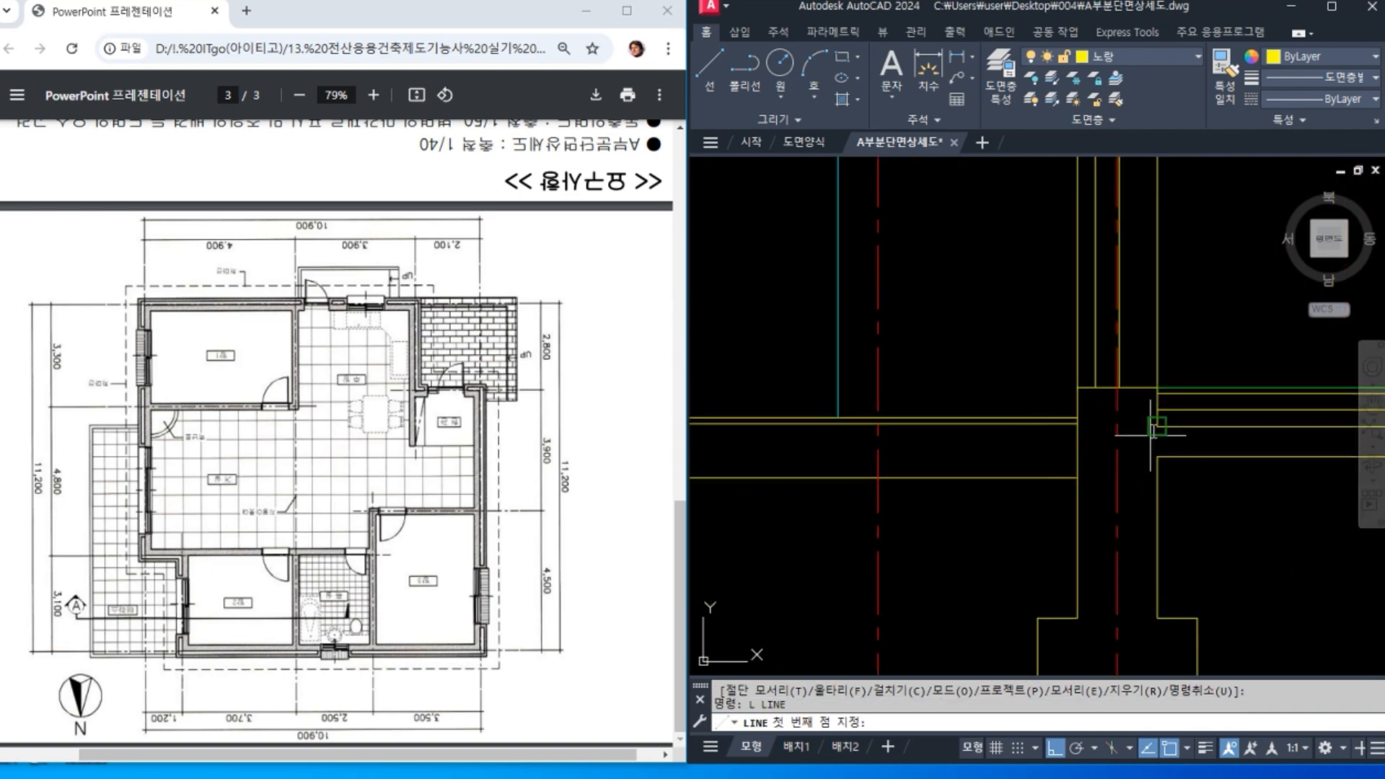
click(1156, 426)
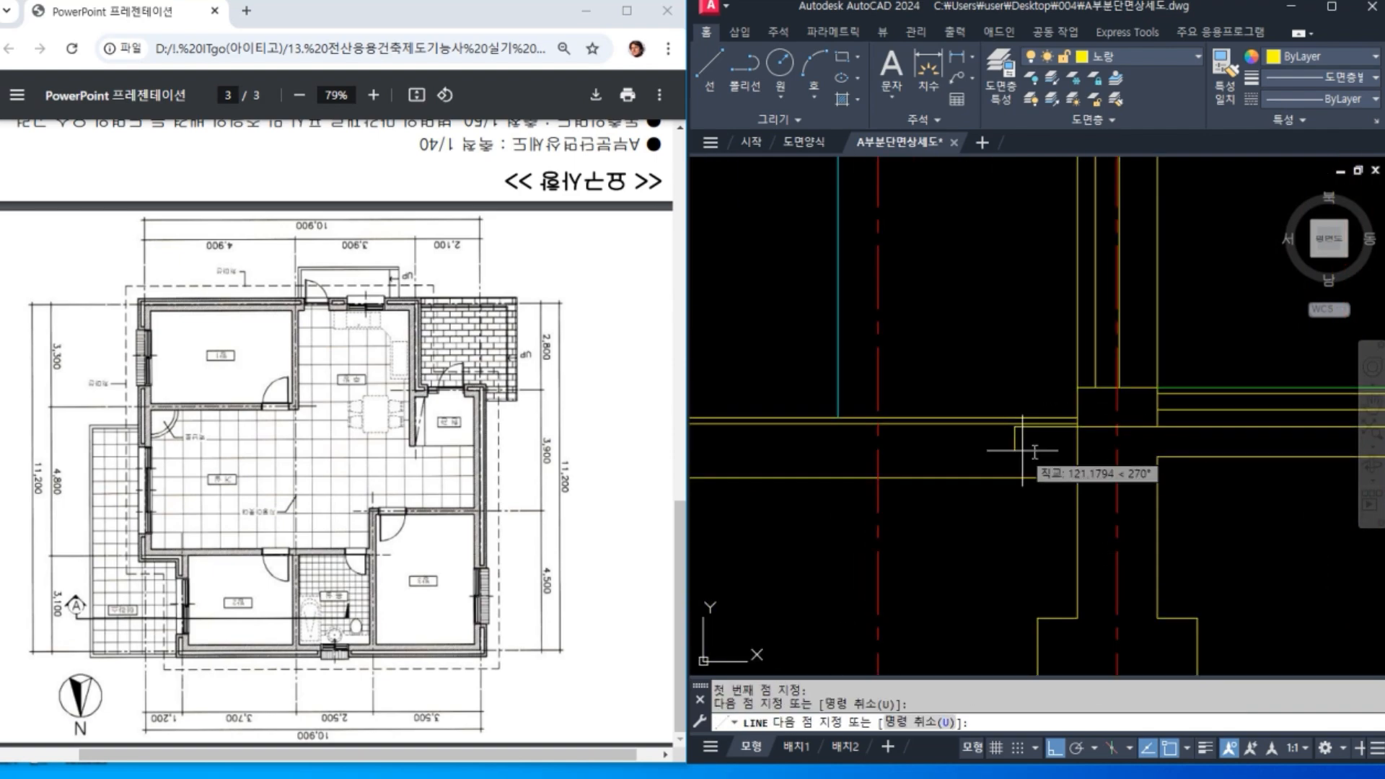
click(1014, 453)
key(Return)
scroll(1057, 411, up, 4)
mouse_move(1267, 504)
middle_down()
mouse_move(1020, 495)
mouse_move(1076, 472)
middle_up()
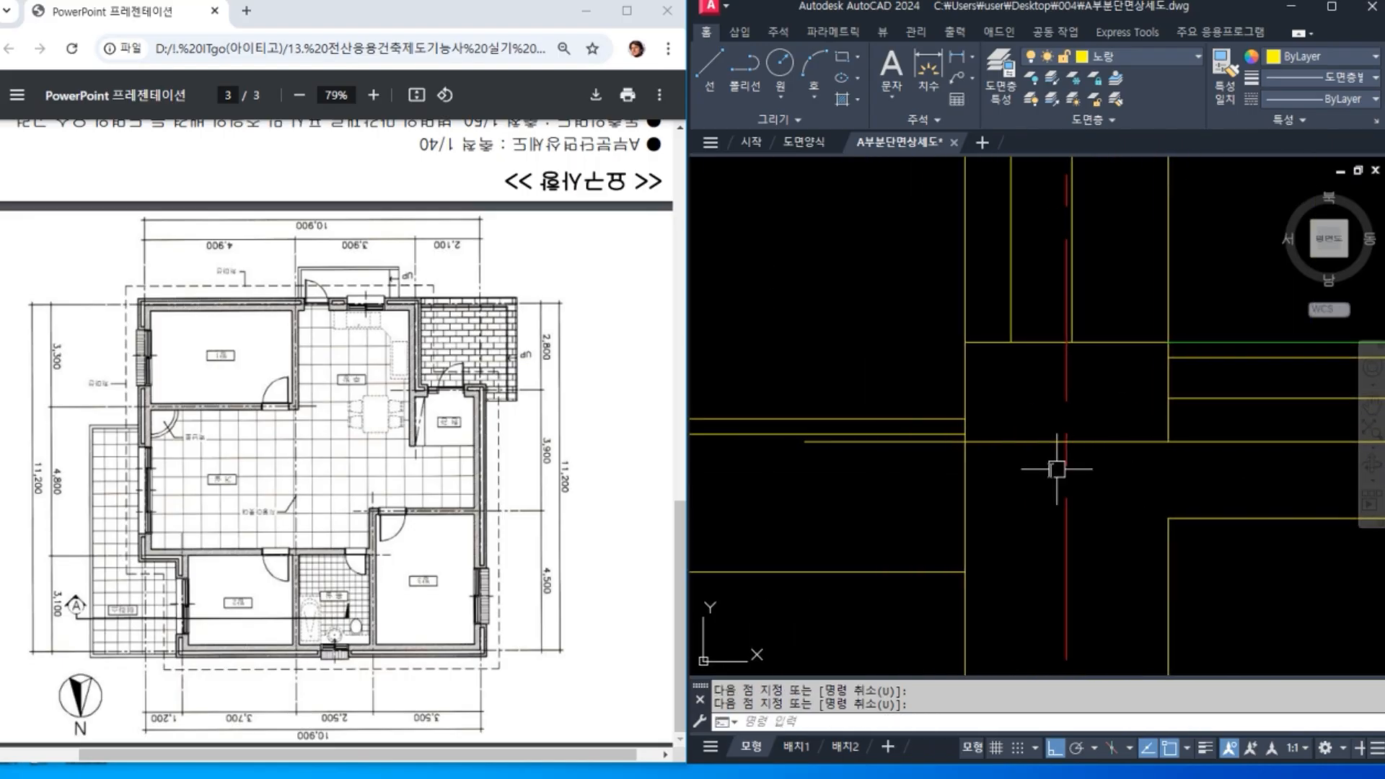
Step: Move the second terrace floor line down from its wall end onto the guide line, and erase the guide line
middle_drag(884, 469, 993, 470)
text(M)
key(Return)
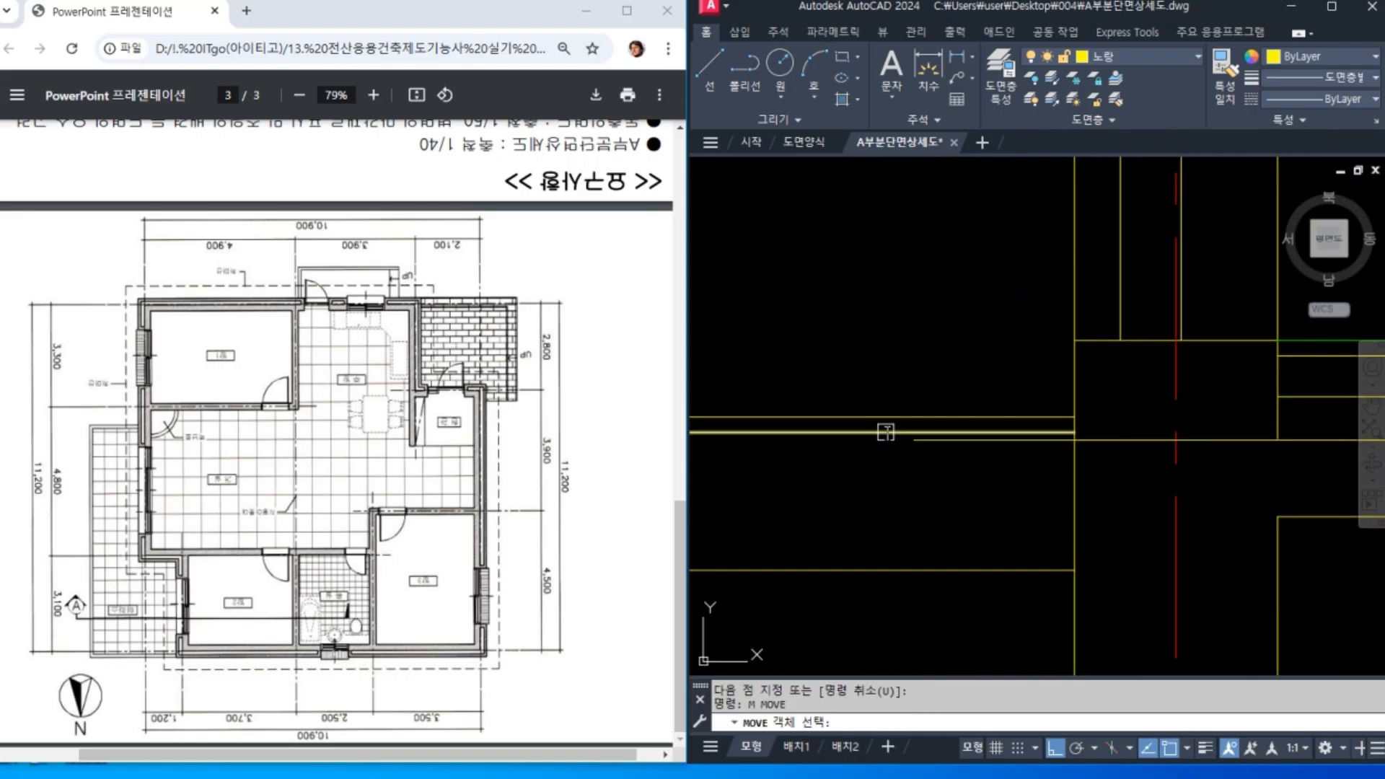
click(1053, 433)
key(Return)
scroll(1086, 431, up, 2)
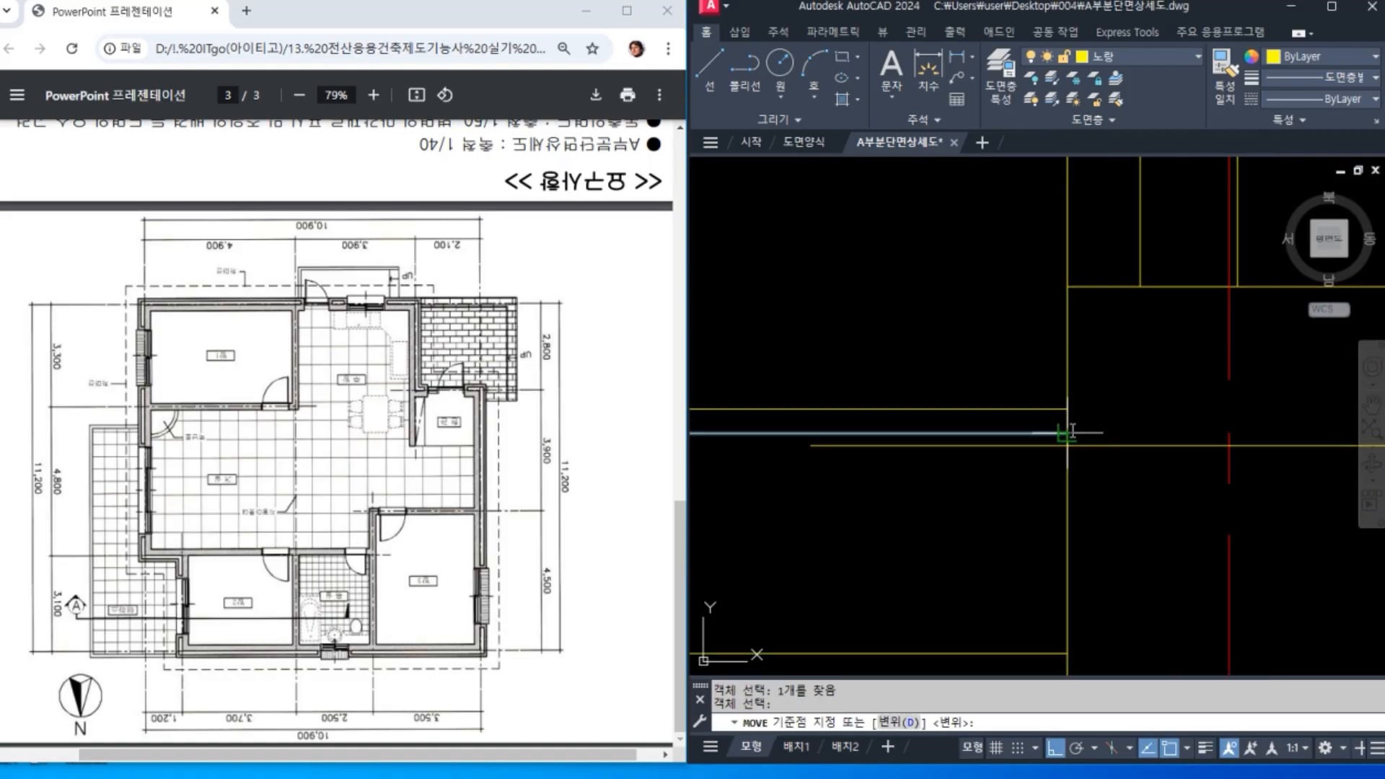
click(1068, 433)
click(1067, 446)
click(1167, 445)
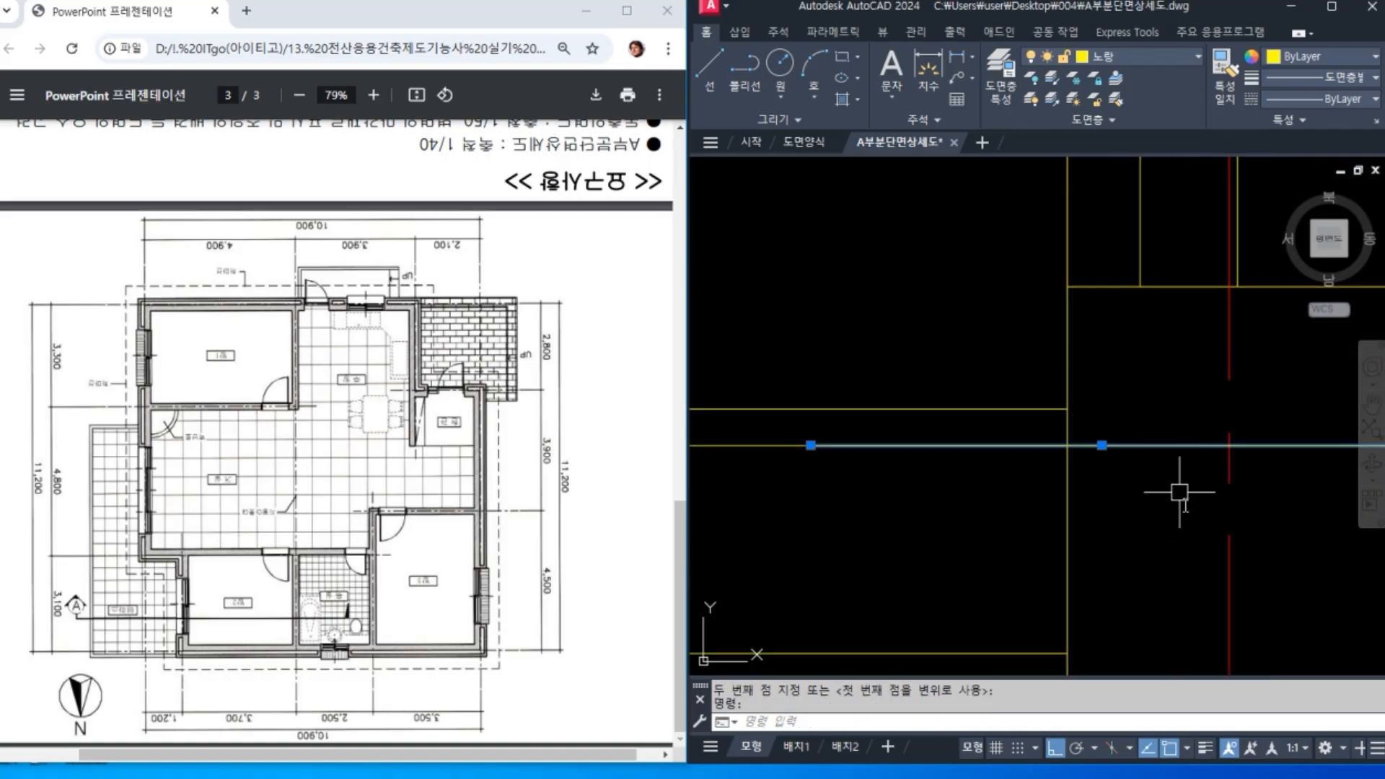
key(Delete)
scroll(1165, 570, down, 4)
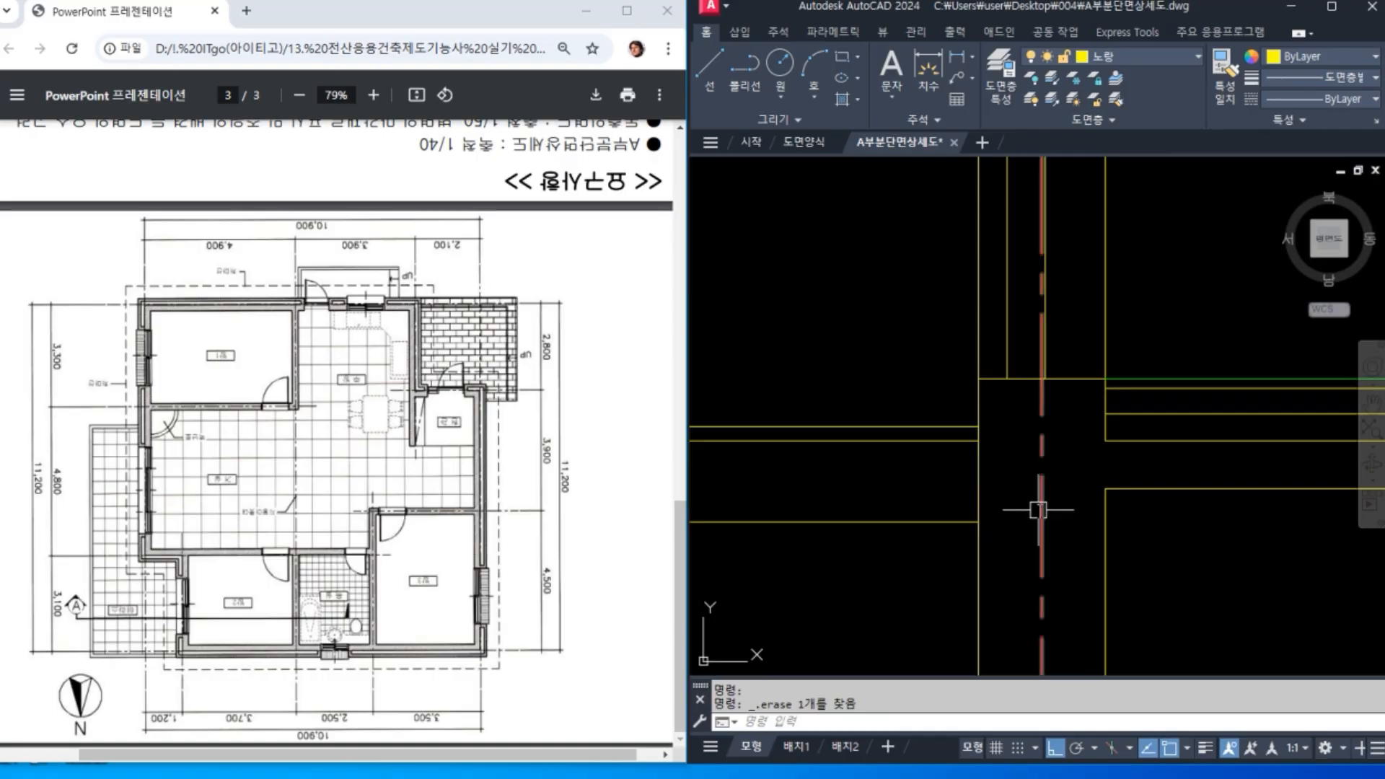
Step: Offset the moved terrace floor line 150 downward to form the terrace slab underside
middle_drag(996, 516, 1137, 513)
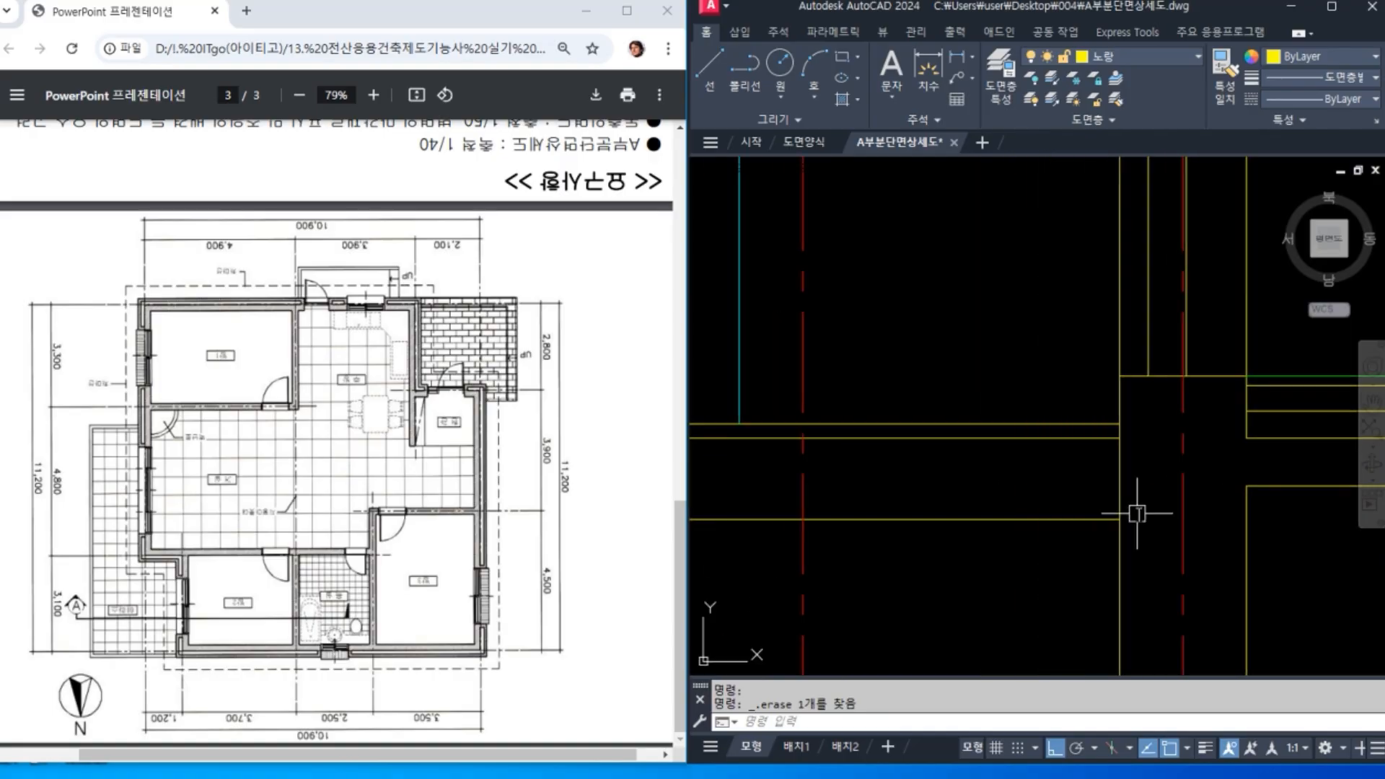
text(o)
key(Return)
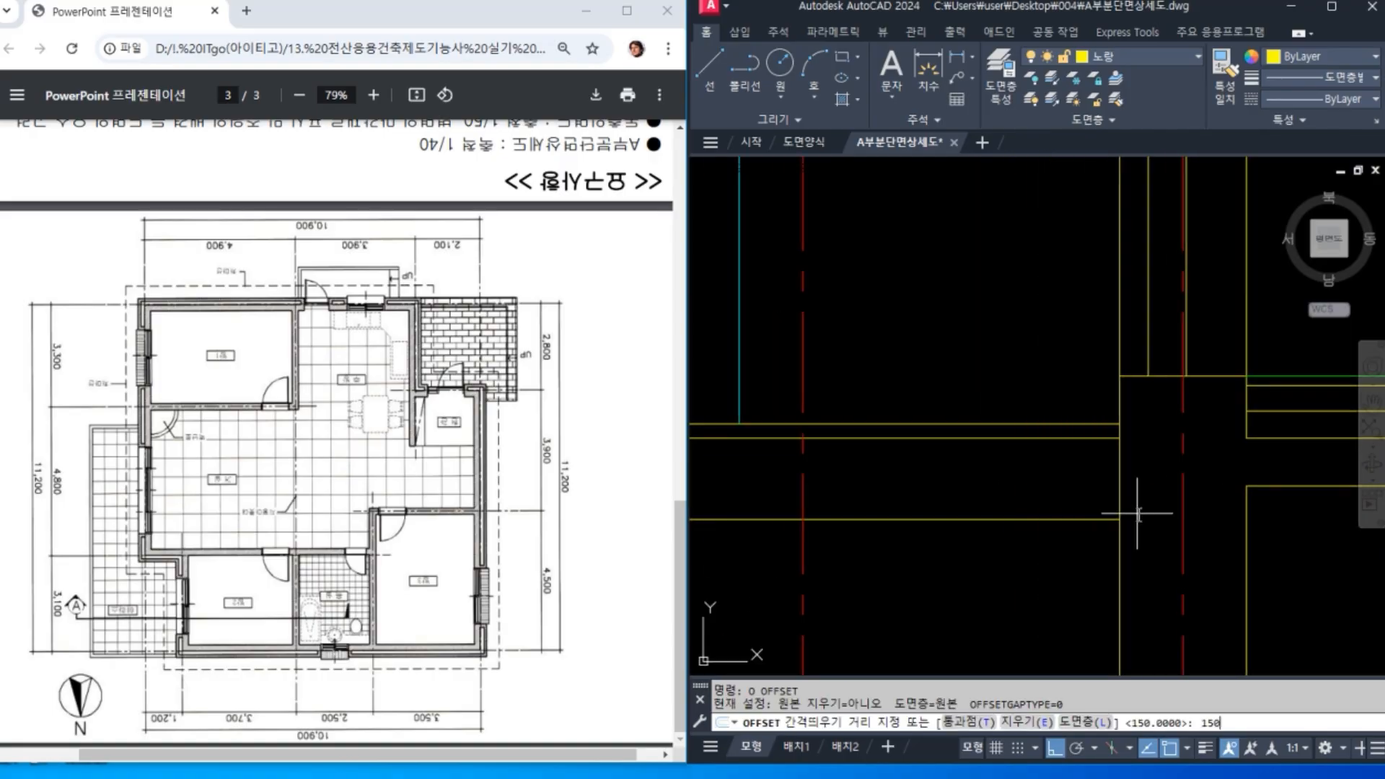
key(Return)
click(1127, 437)
click(1129, 497)
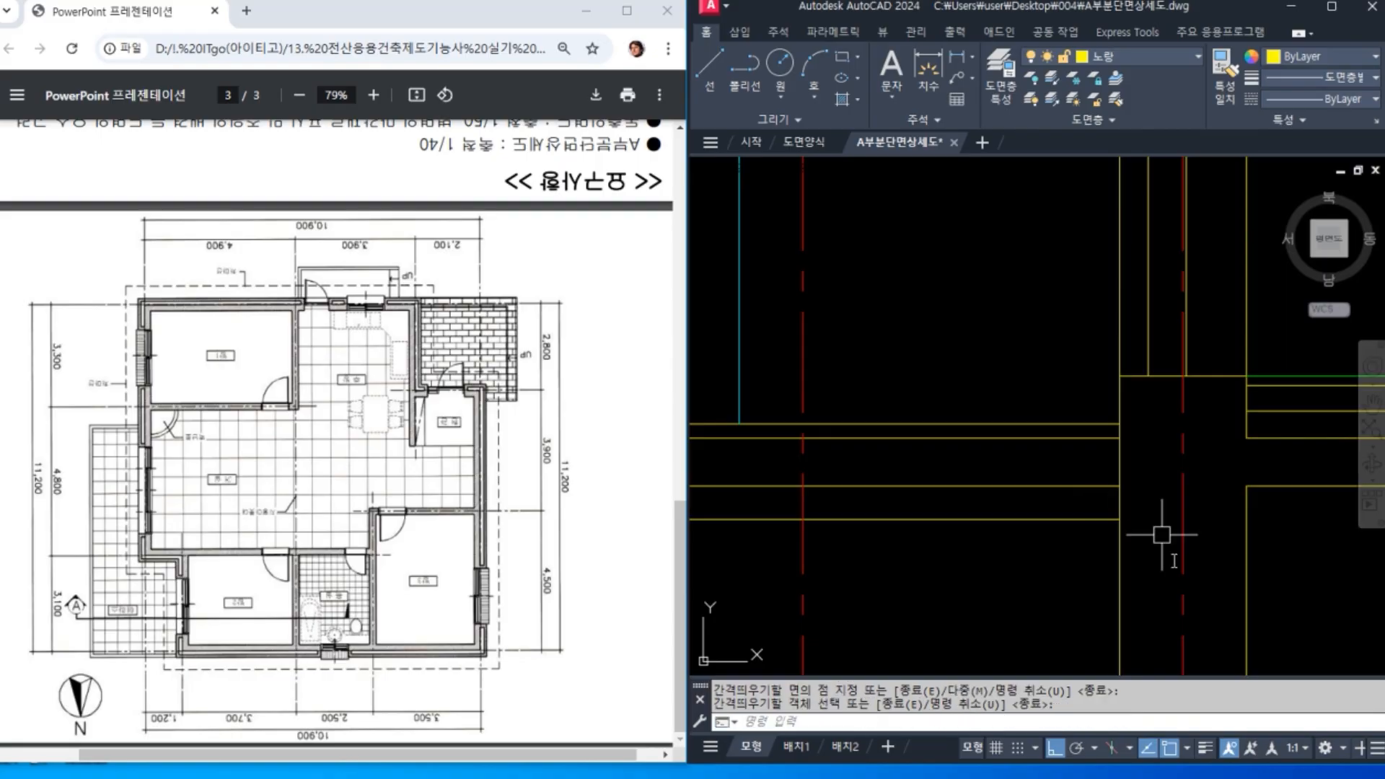
Step: Trim the outer wall's terrace-side face between the top and bottom lines of the terrace slab
text(tr)
key(Return)
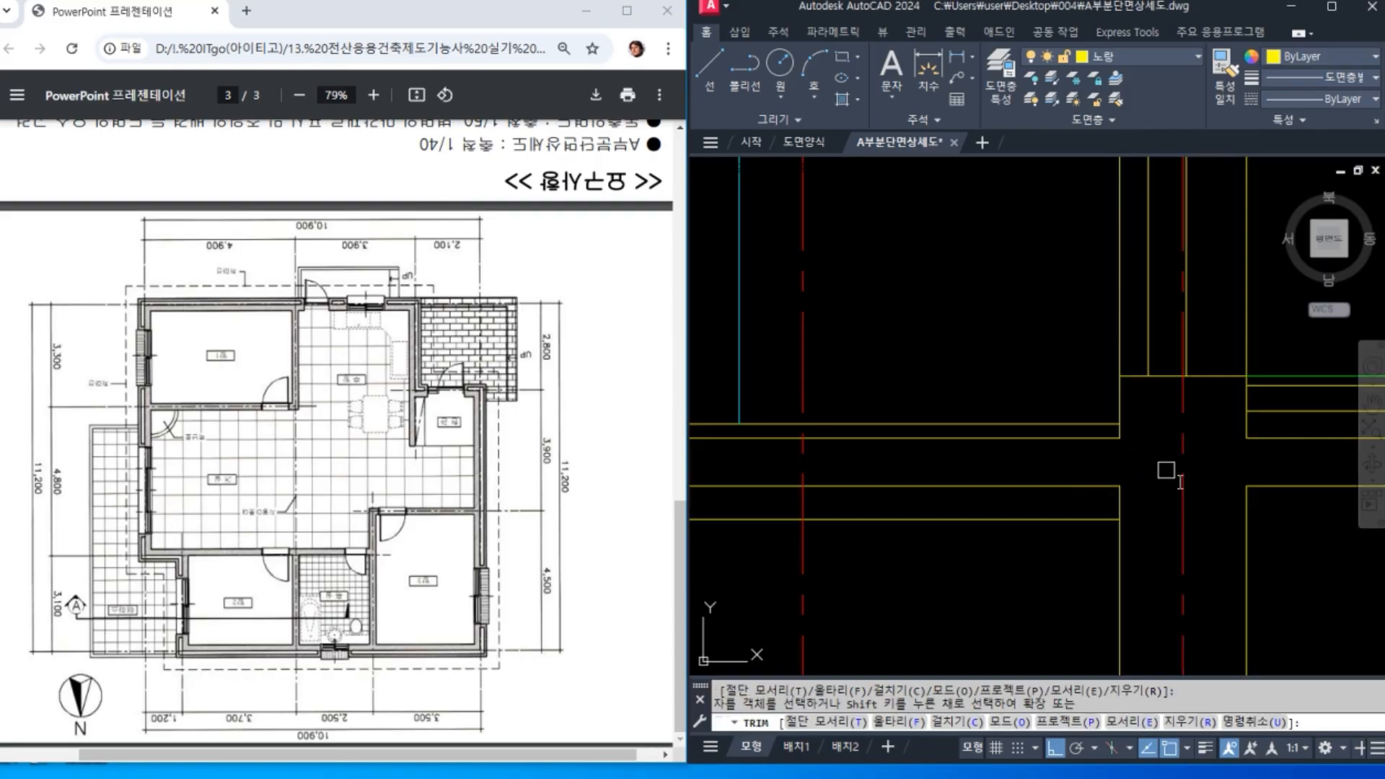
key(Return)
scroll(1176, 476, down, 4)
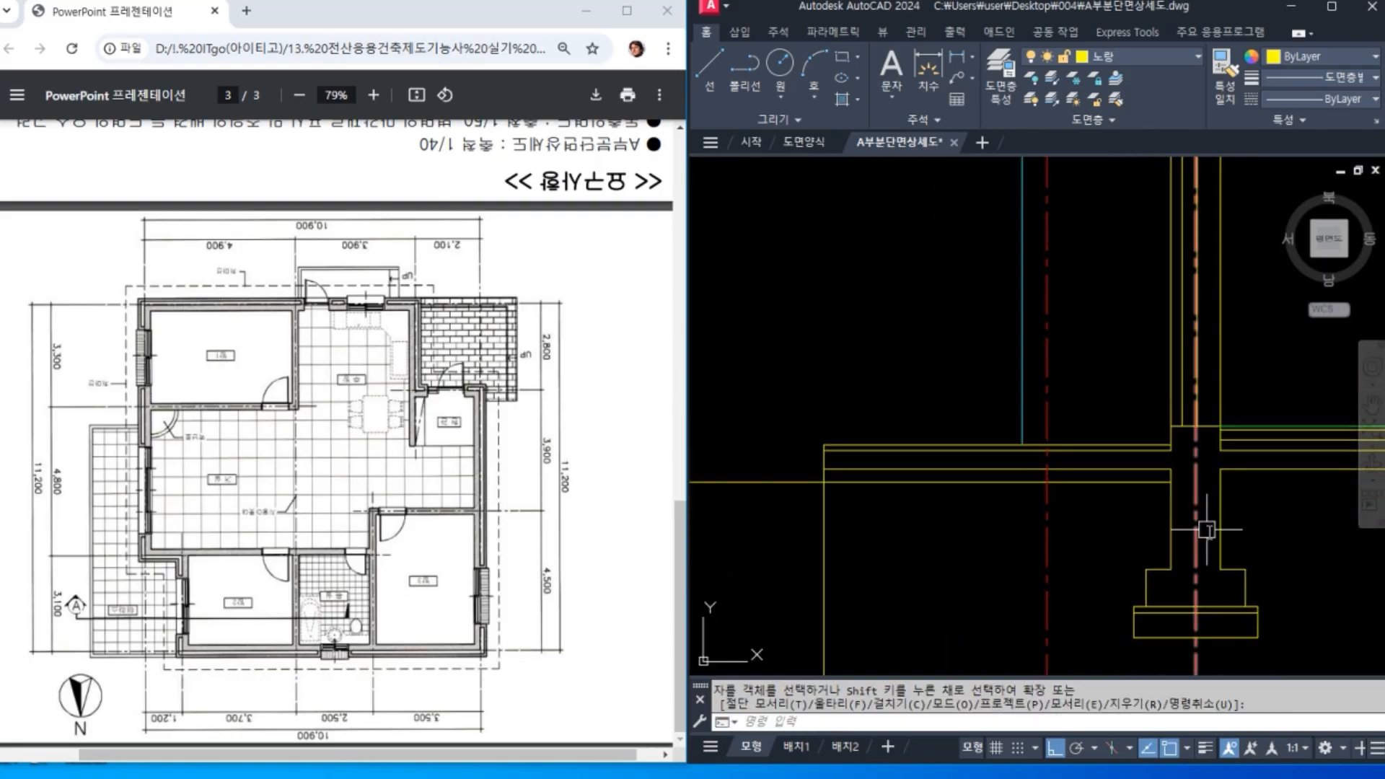
Step: Offset the room slab's underside line 50 downward between the outer and partition walls
mouse_move(1050, 554)
middle_down()
mouse_move(822, 549)
mouse_move(886, 539)
middle_up()
middle_drag(1167, 535, 866, 572)
scroll(1085, 520, up, 2)
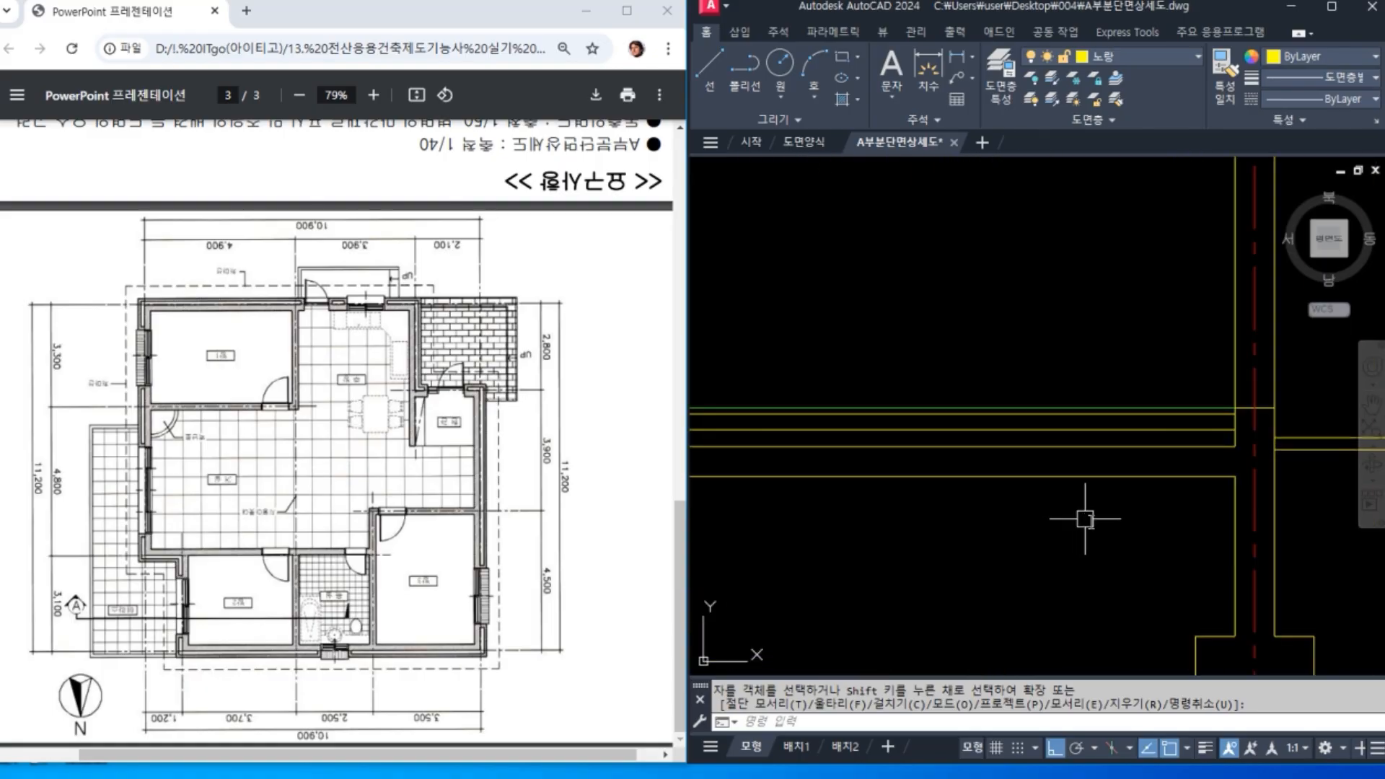
mouse_move(1081, 532)
middle_down()
mouse_move(1234, 501)
mouse_move(1212, 508)
middle_up()
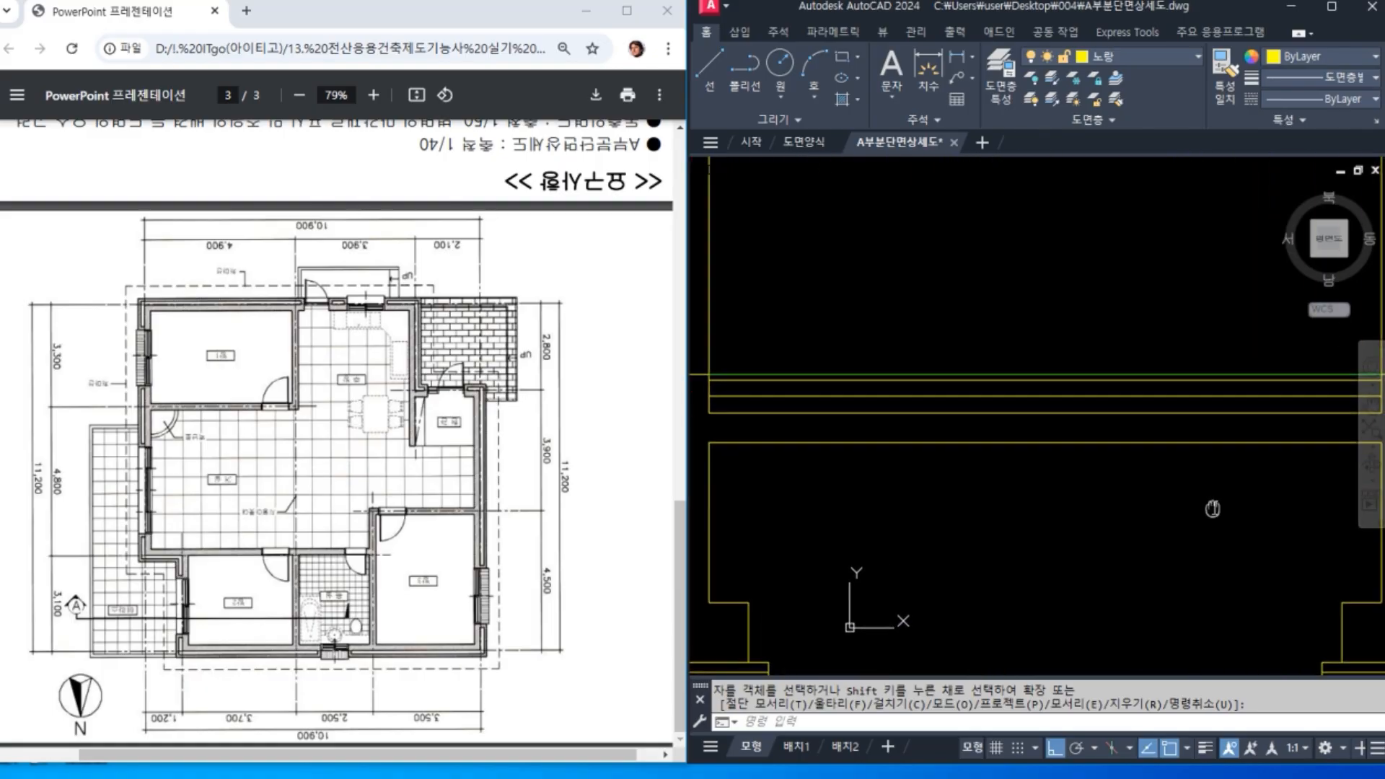
scroll(1183, 505, down, 3)
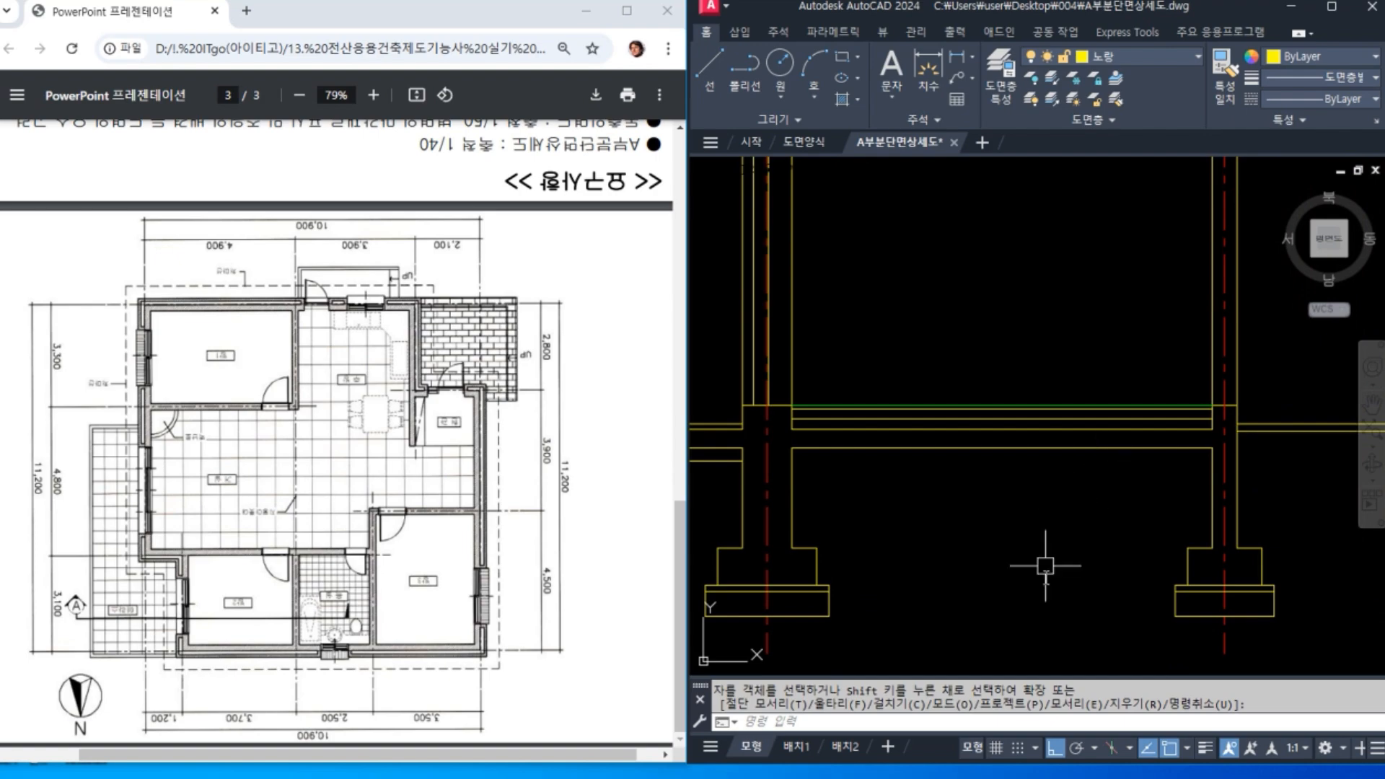
key(Return)
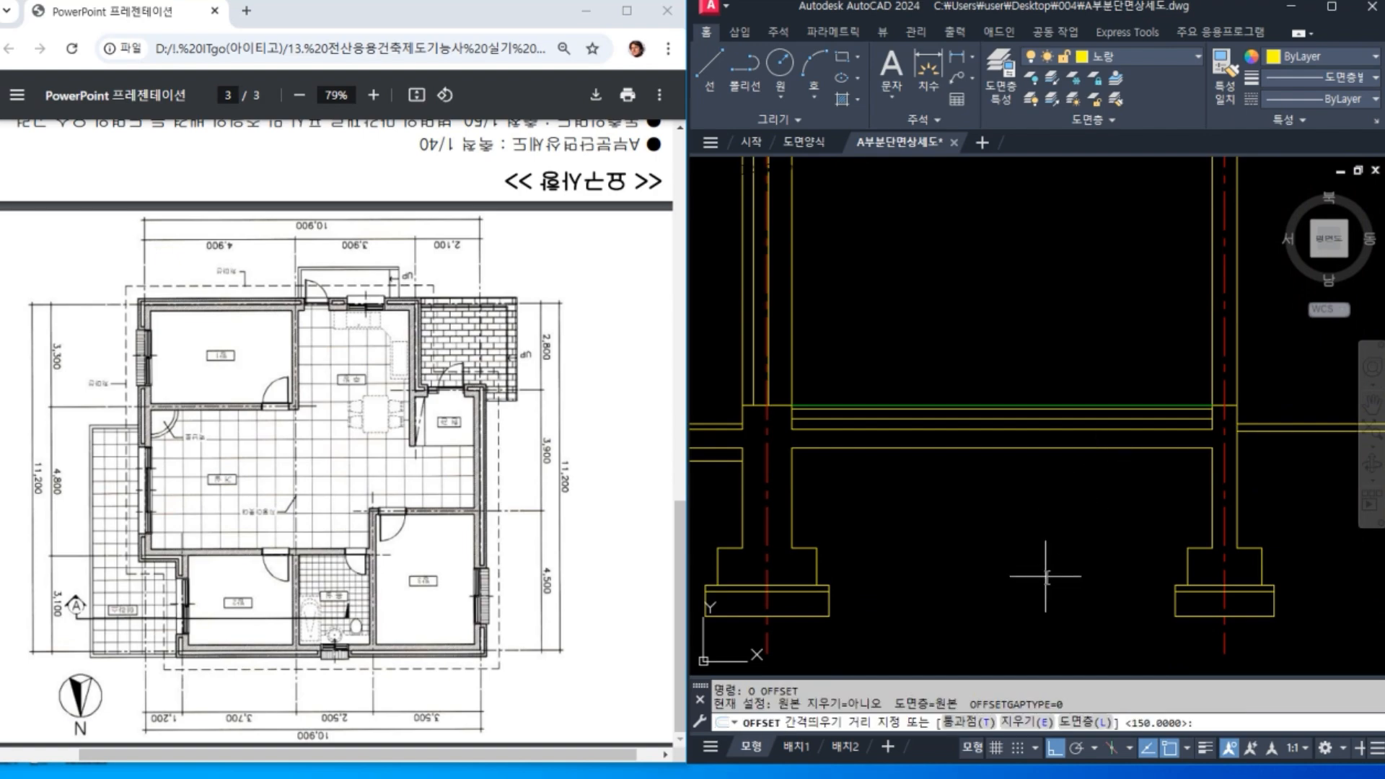
text(50)
key(Return)
click(1060, 448)
click(1058, 510)
key(Return)
Step: Offset the line 50 below the room slab a further 200 downward
key(Return)
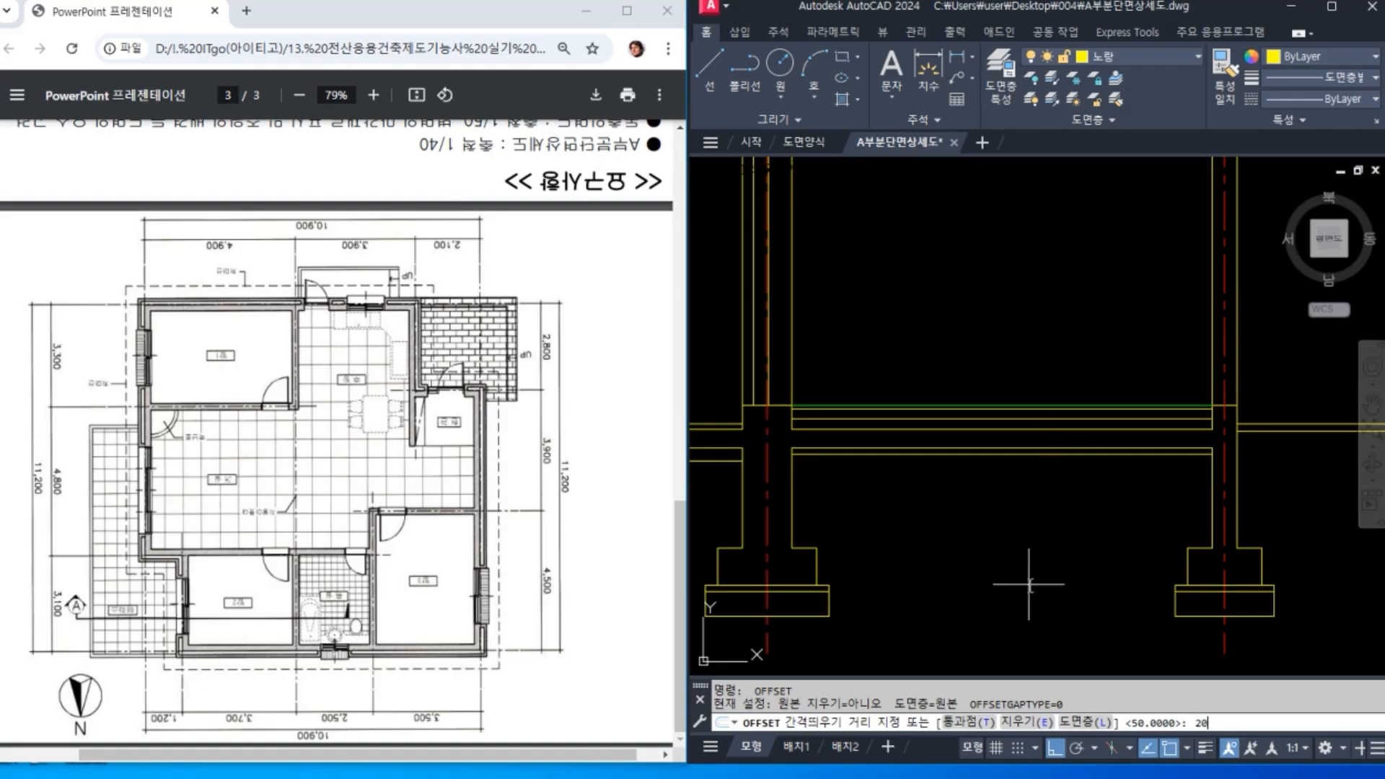
key(Return)
click(967, 455)
click(967, 519)
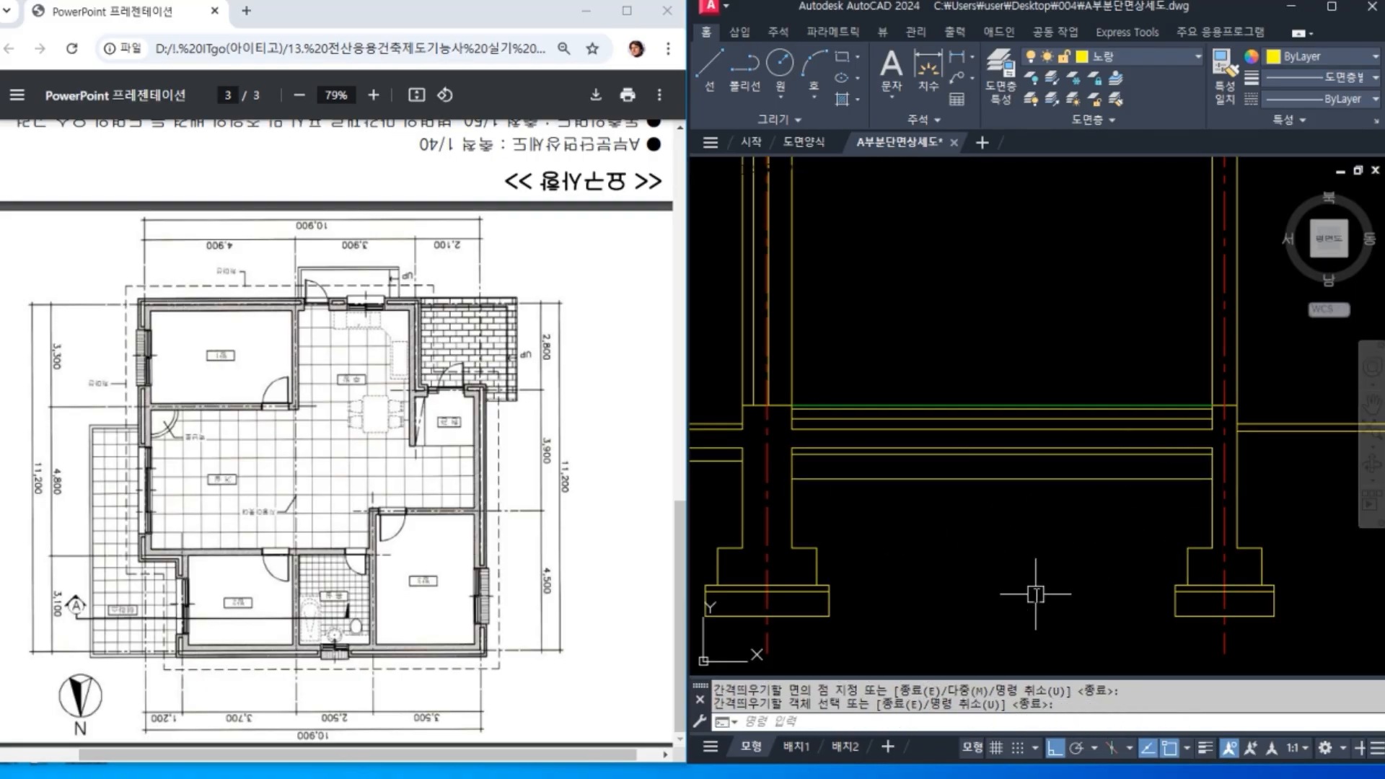
scroll(1036, 595, down, 2)
middle_drag(1031, 594, 1193, 572)
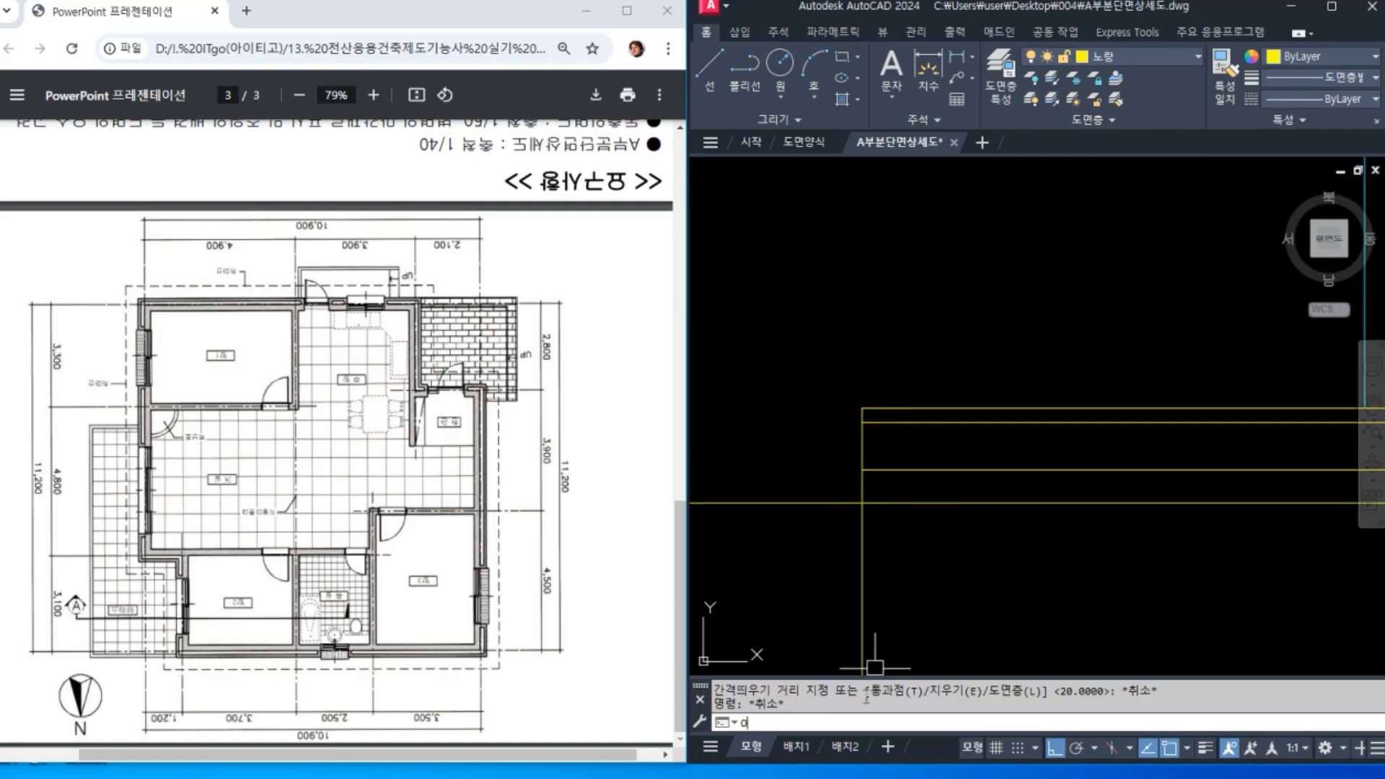
Step: Offset the terrace's outer vertical edge 30 inward
key(Return)
text(30)
key(Return)
click(863, 538)
click(931, 541)
key(Return)
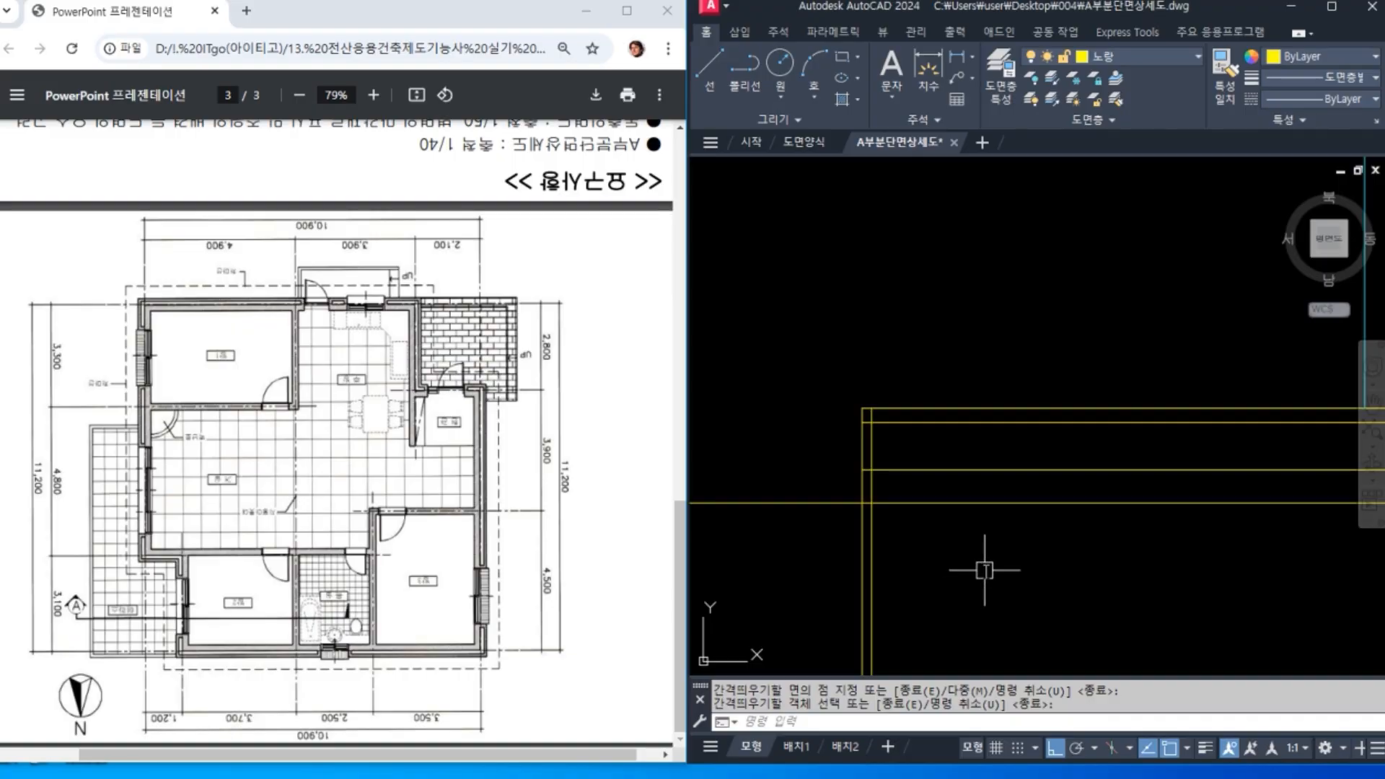
Step: Fillet the inner vertical edge line with the line just below the terrace floor surface into a square corner
text(f)
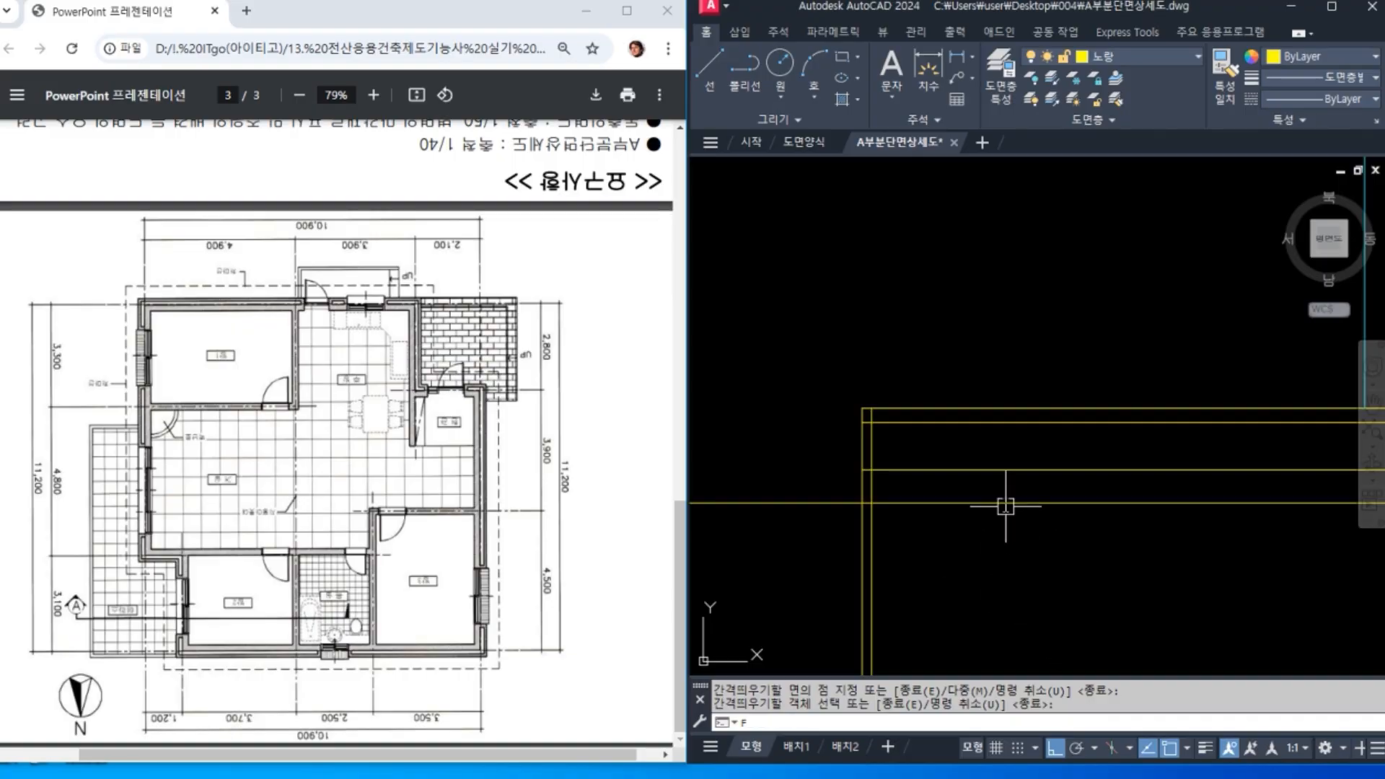
key(Return)
click(873, 445)
click(905, 422)
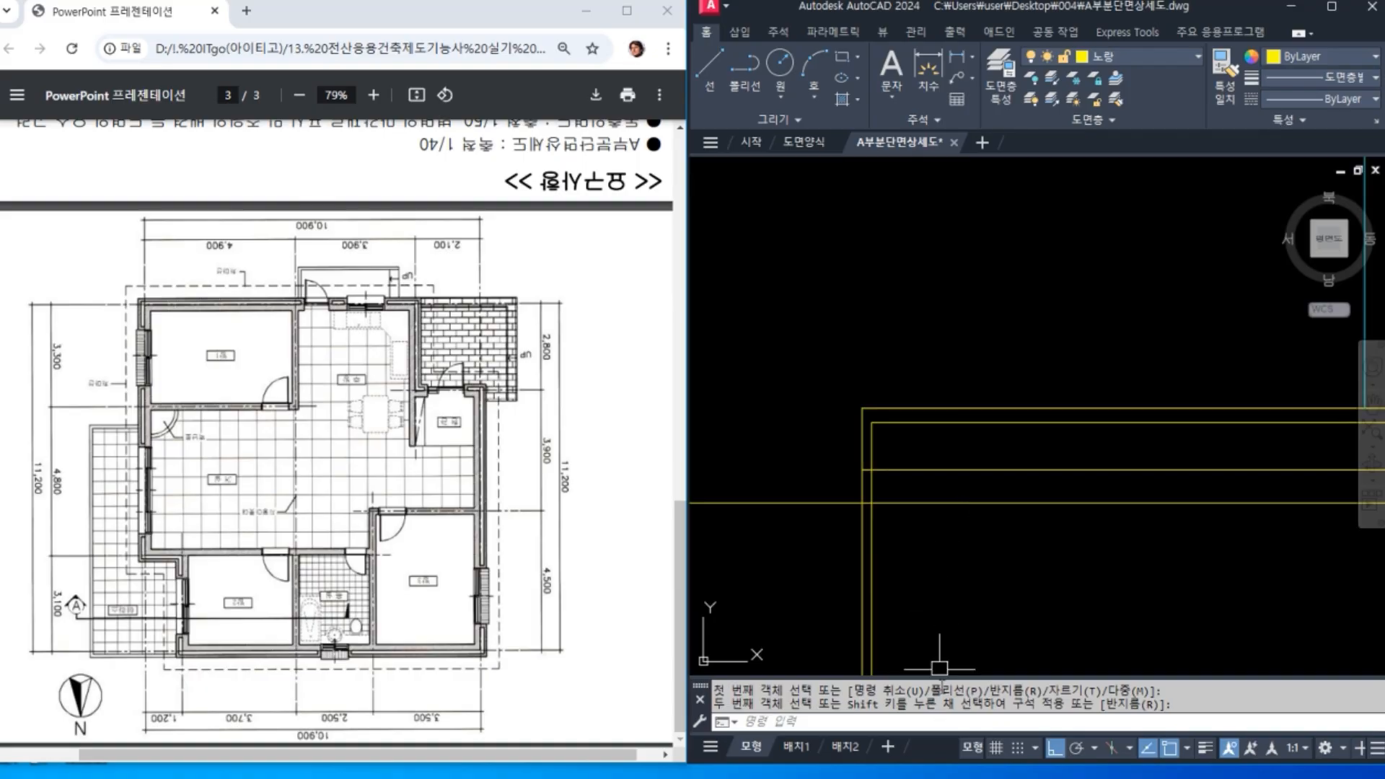
Step: Offset the terrace slab's outer vertical edge 150 inward
key(Return)
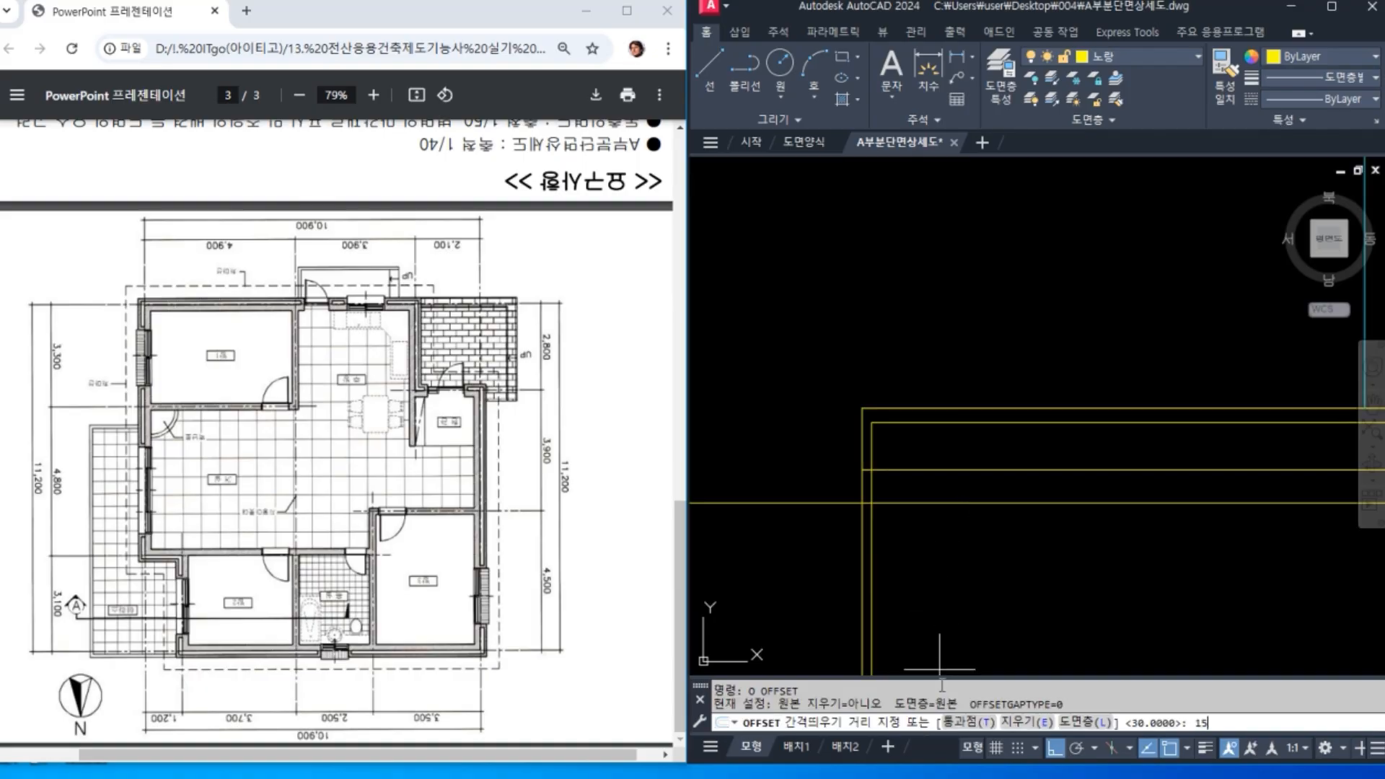
key(Return)
click(874, 549)
click(968, 567)
key(Return)
Step: Fillet the 150 offset line with the terrace slab's underside line into a square corner
text(f)
key(Return)
click(931, 470)
click(919, 479)
Step: Trim the three vertical terrace edge lines below the horizontal ground line
scroll(1028, 621, down, 1)
middle_drag(1029, 621, 884, 467)
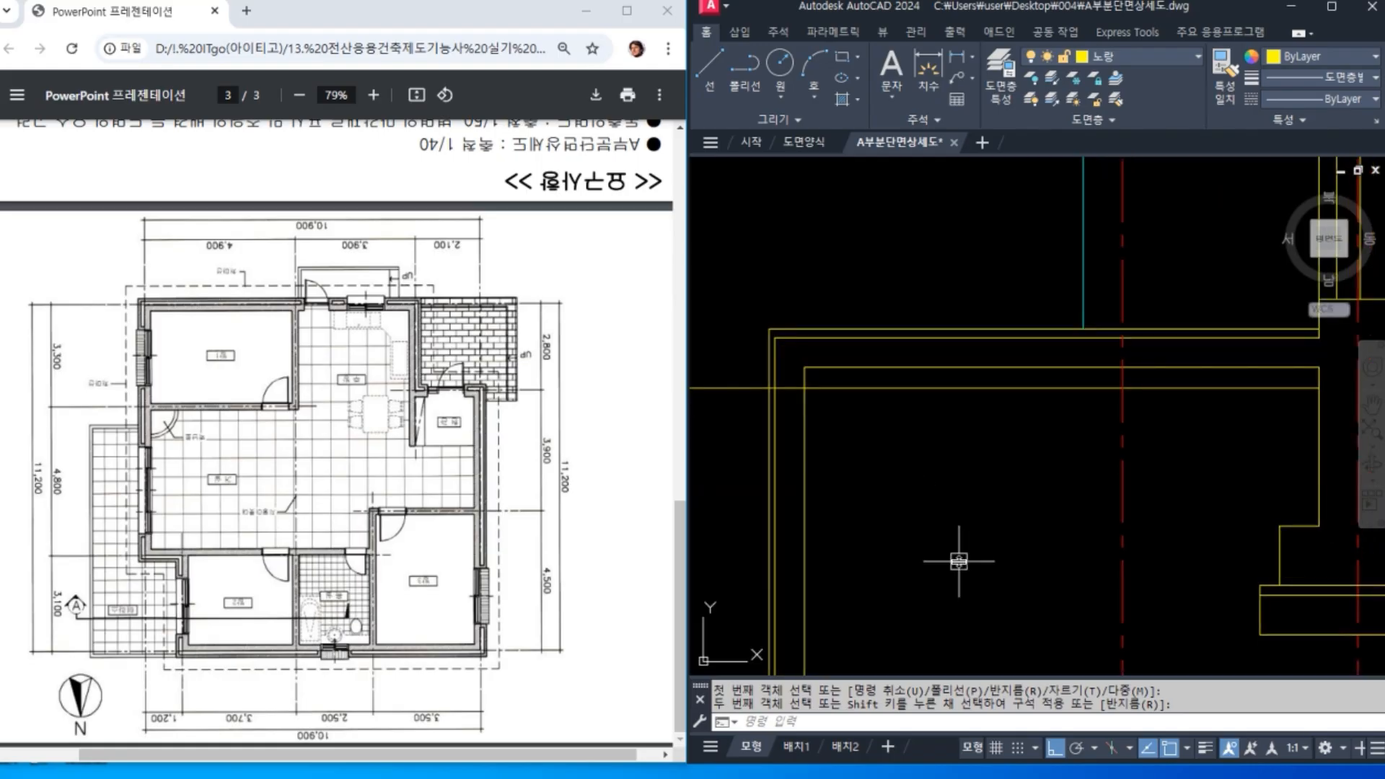
middle_drag(877, 530, 911, 526)
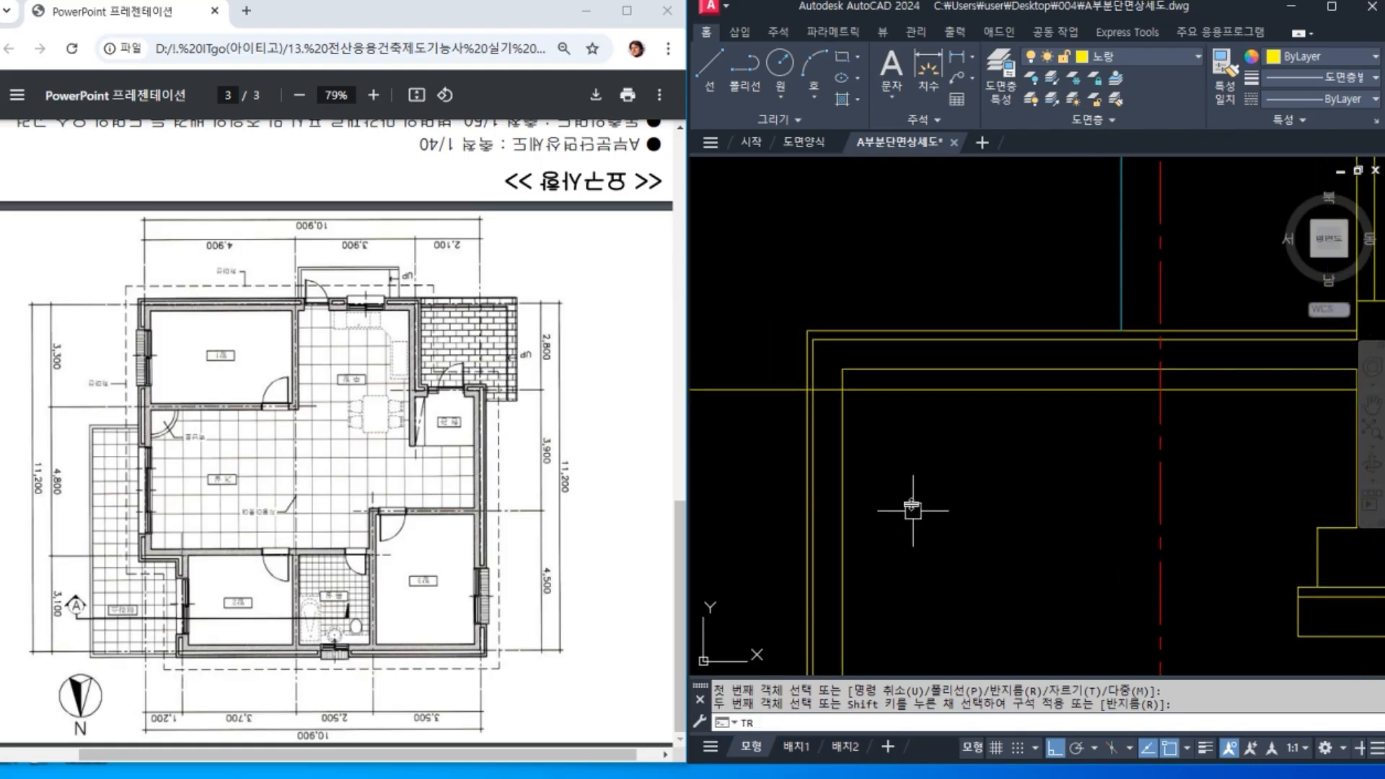
key(Return)
click(922, 469)
click(737, 417)
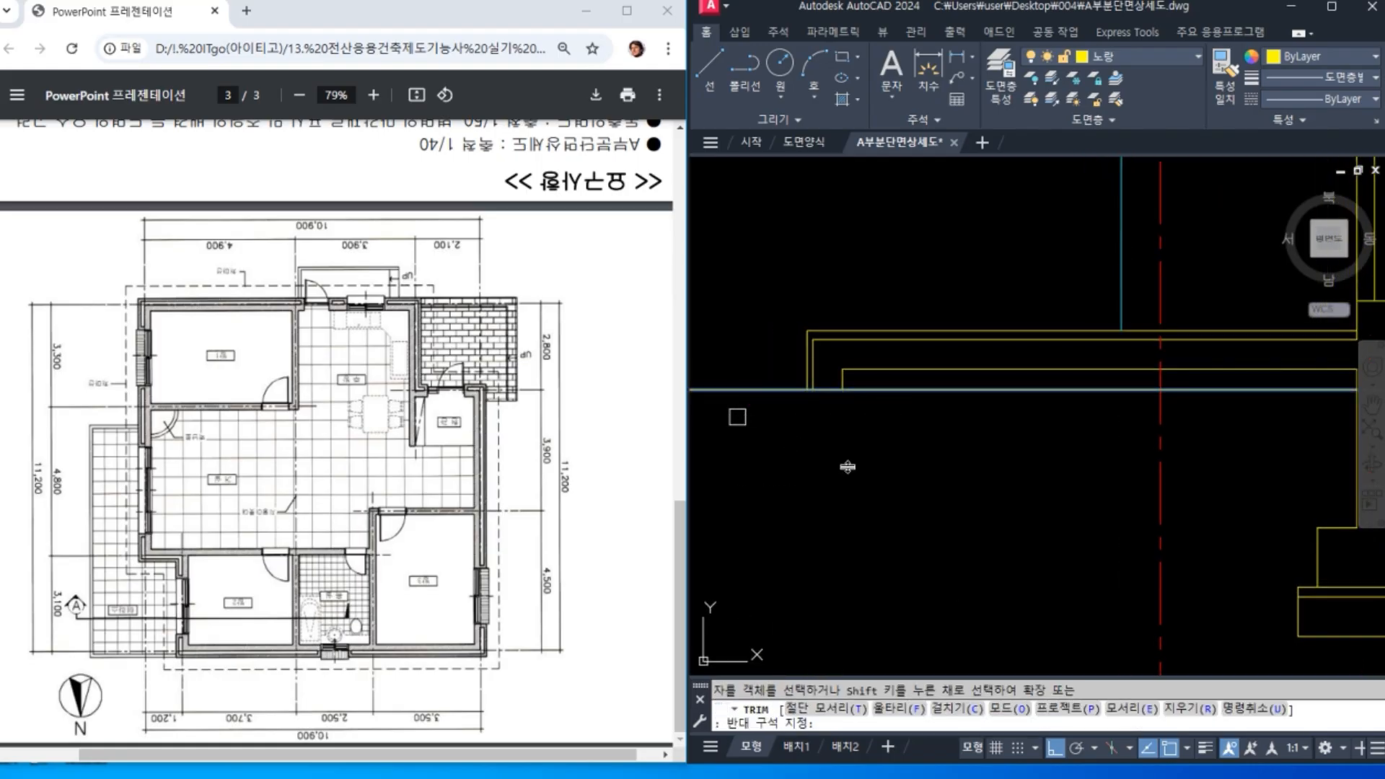
key(Return)
Step: Match the properties of the room's green floor finish line onto the terrace's top surface line and outer edge
scroll(1056, 515, down, 2)
middle_drag(1054, 517, 971, 519)
scroll(1009, 471, up, 1)
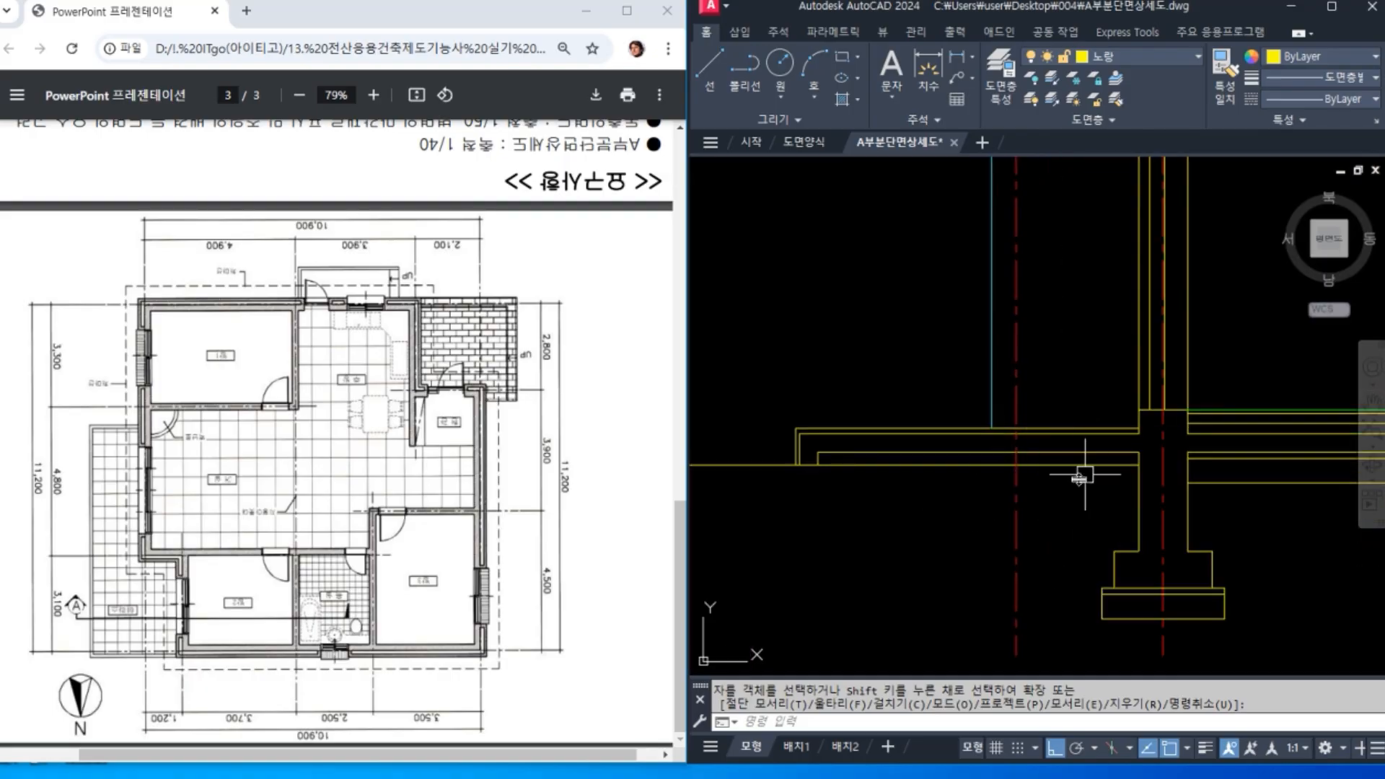
text(ma)
key(Return)
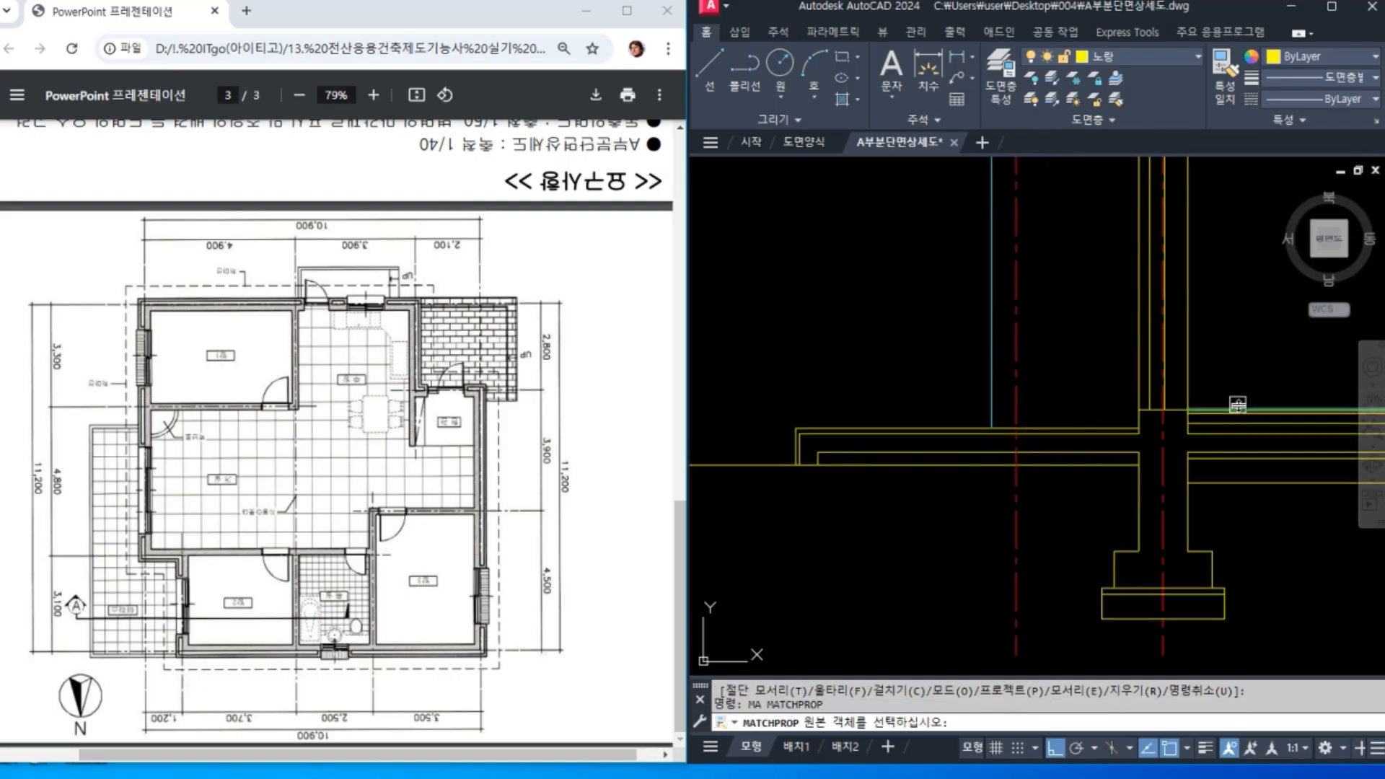
click(1237, 408)
click(1113, 429)
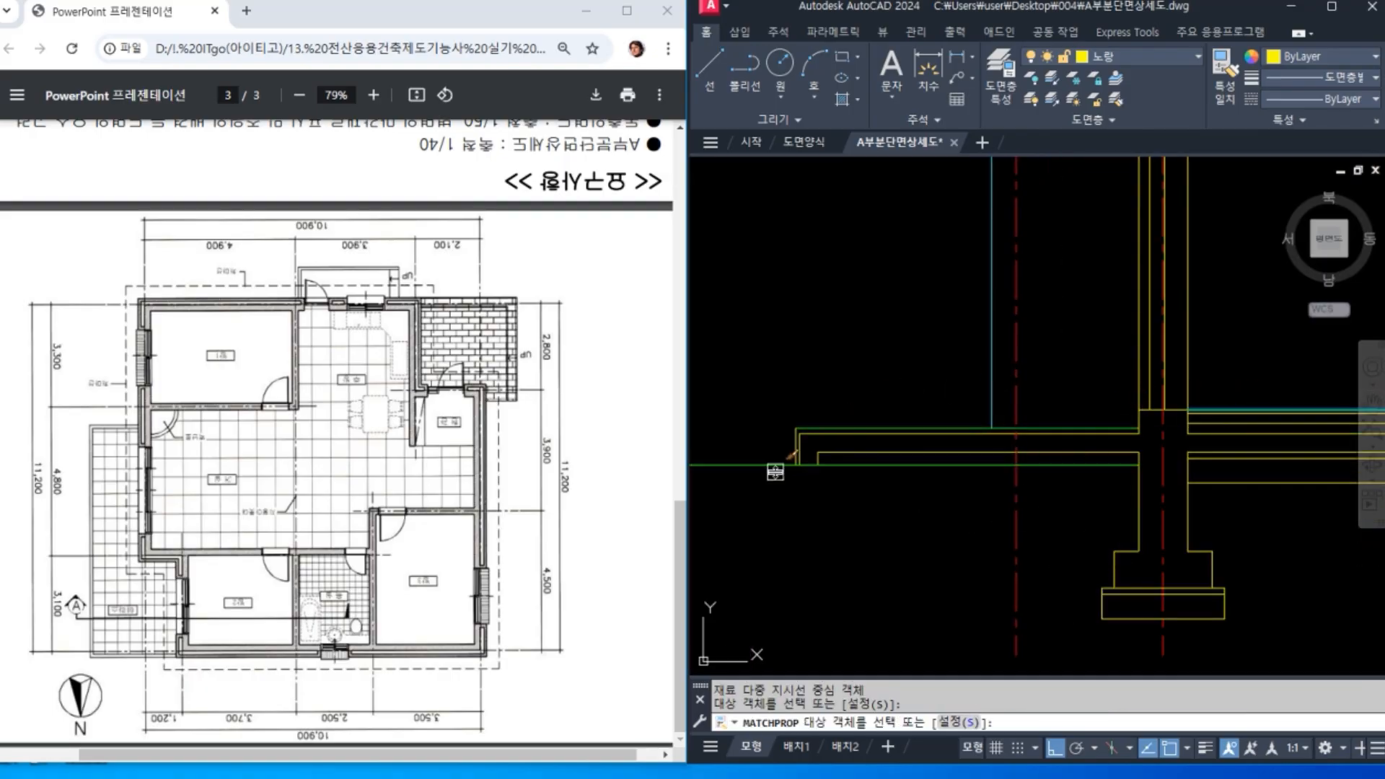
scroll(776, 453, up, 3)
click(824, 423)
mouse_move(1124, 473)
middle_down()
mouse_move(1049, 515)
mouse_move(669, 630)
middle_up()
key(Return)
Step: Offset the short terrace-side face of the outer wall's base 30 toward the terrace
middle_drag(1219, 563, 960, 504)
text(o)
key(Return)
text(0)
key(Return)
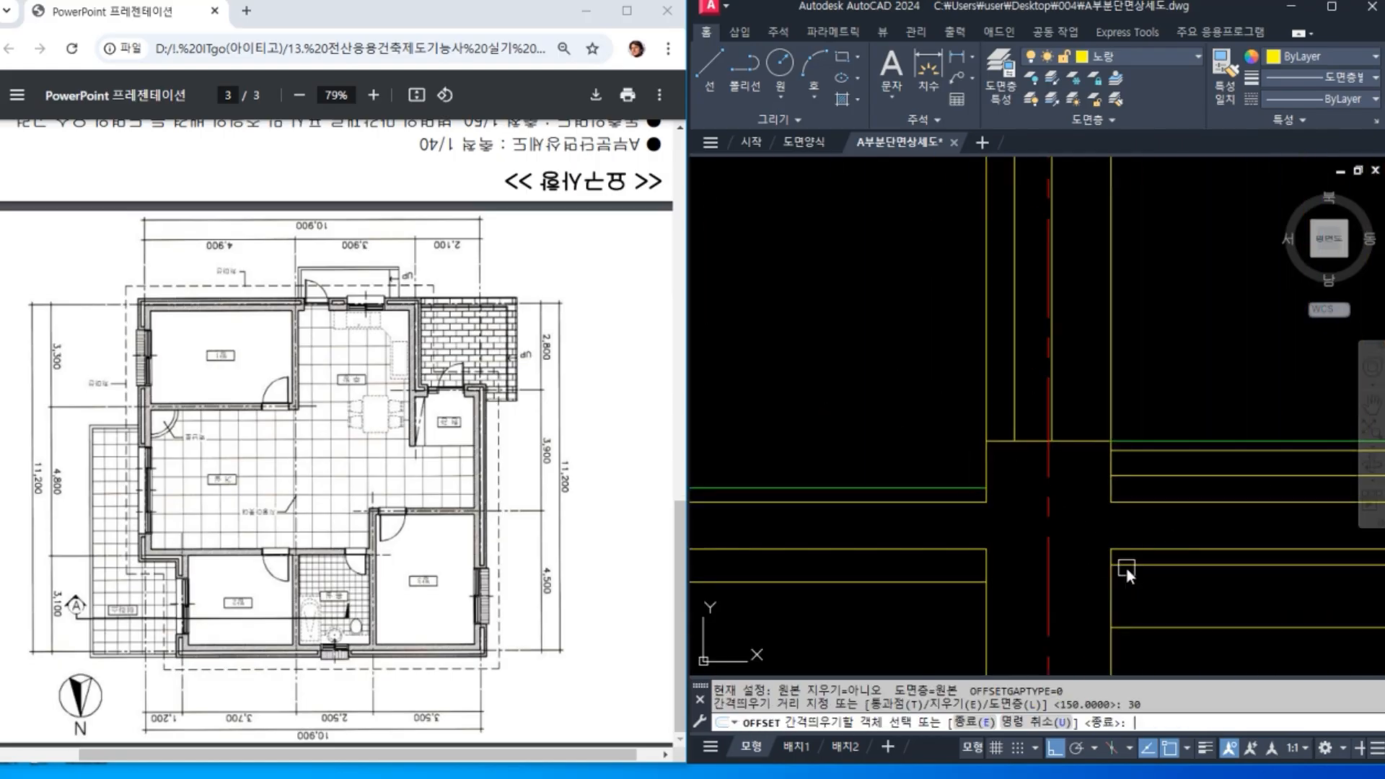
click(983, 465)
click(902, 459)
key(Return)
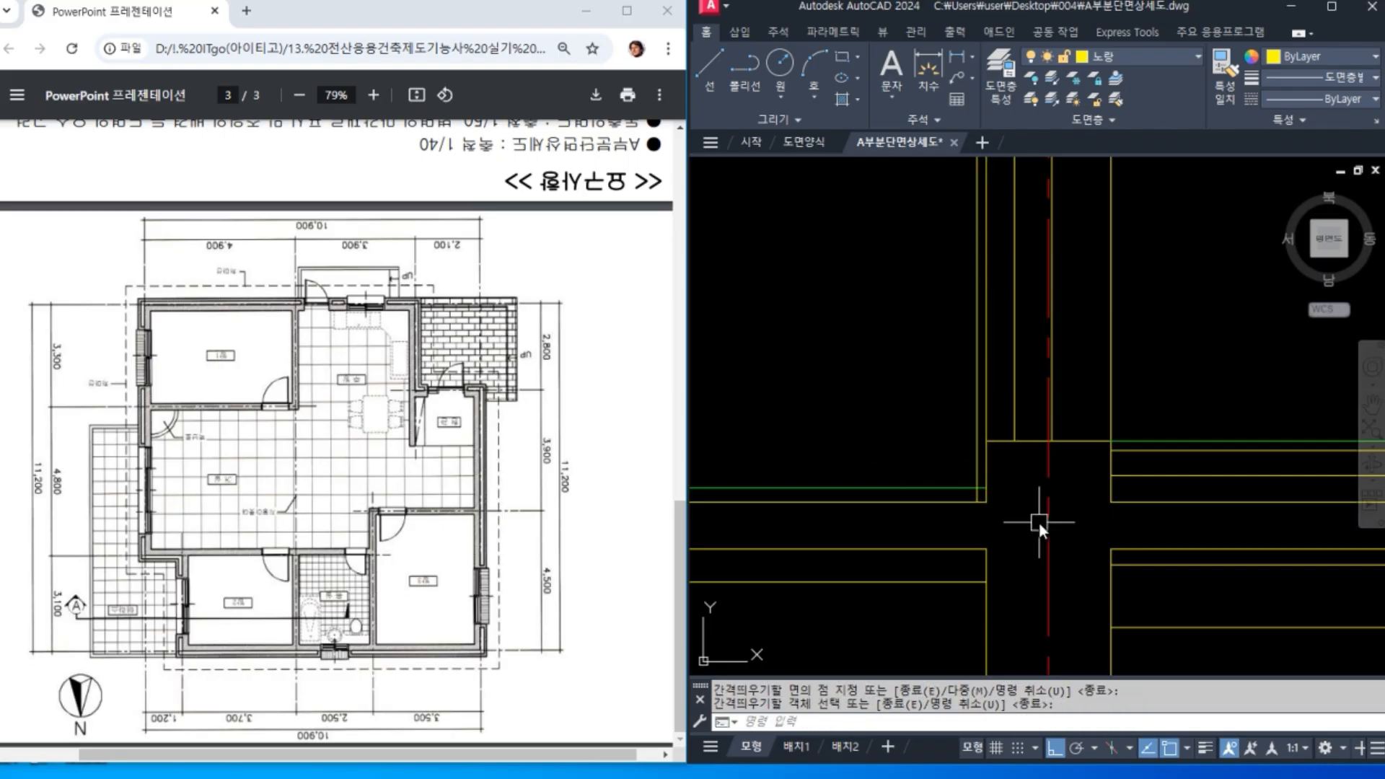
Step: Fillet the 30 offset line with the horizontal line across the outer wall at room floor level
text(f)
key(Return)
click(1002, 440)
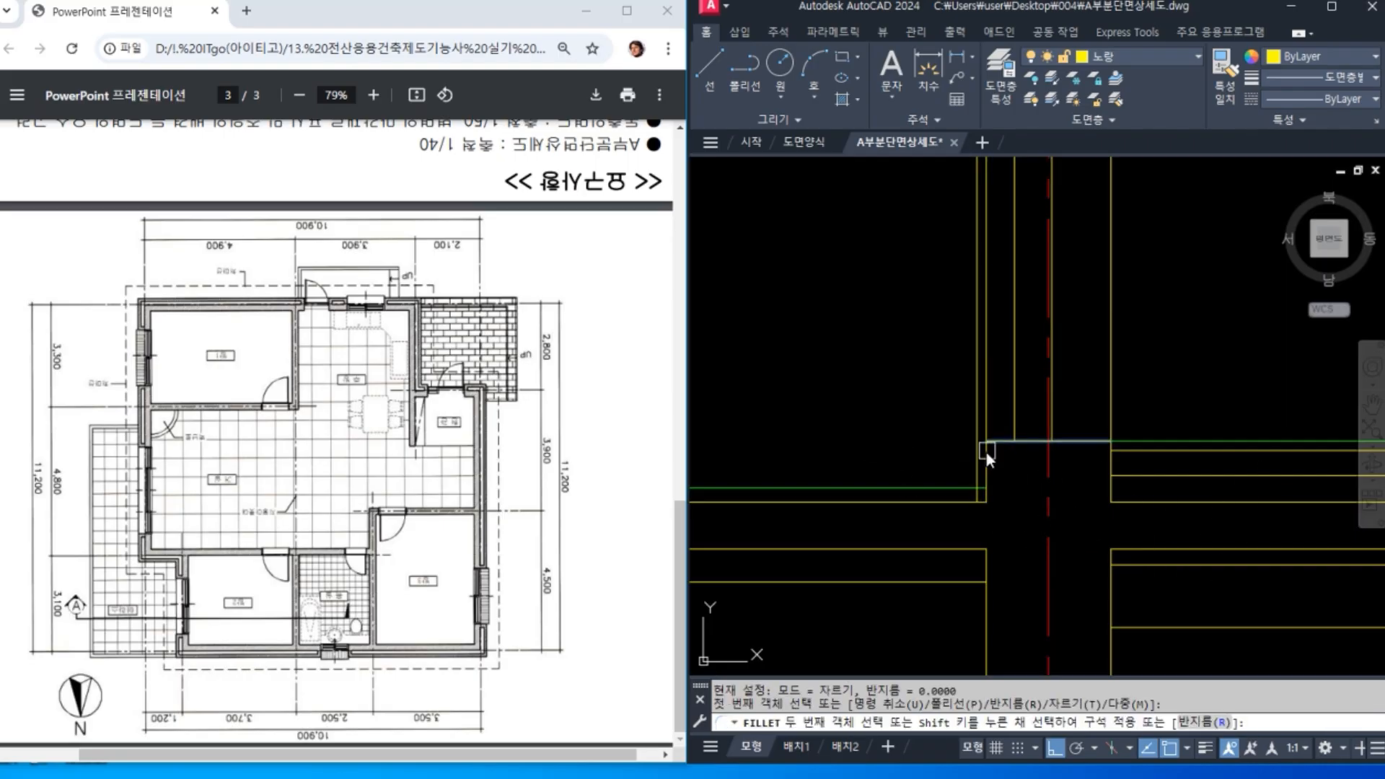
click(979, 454)
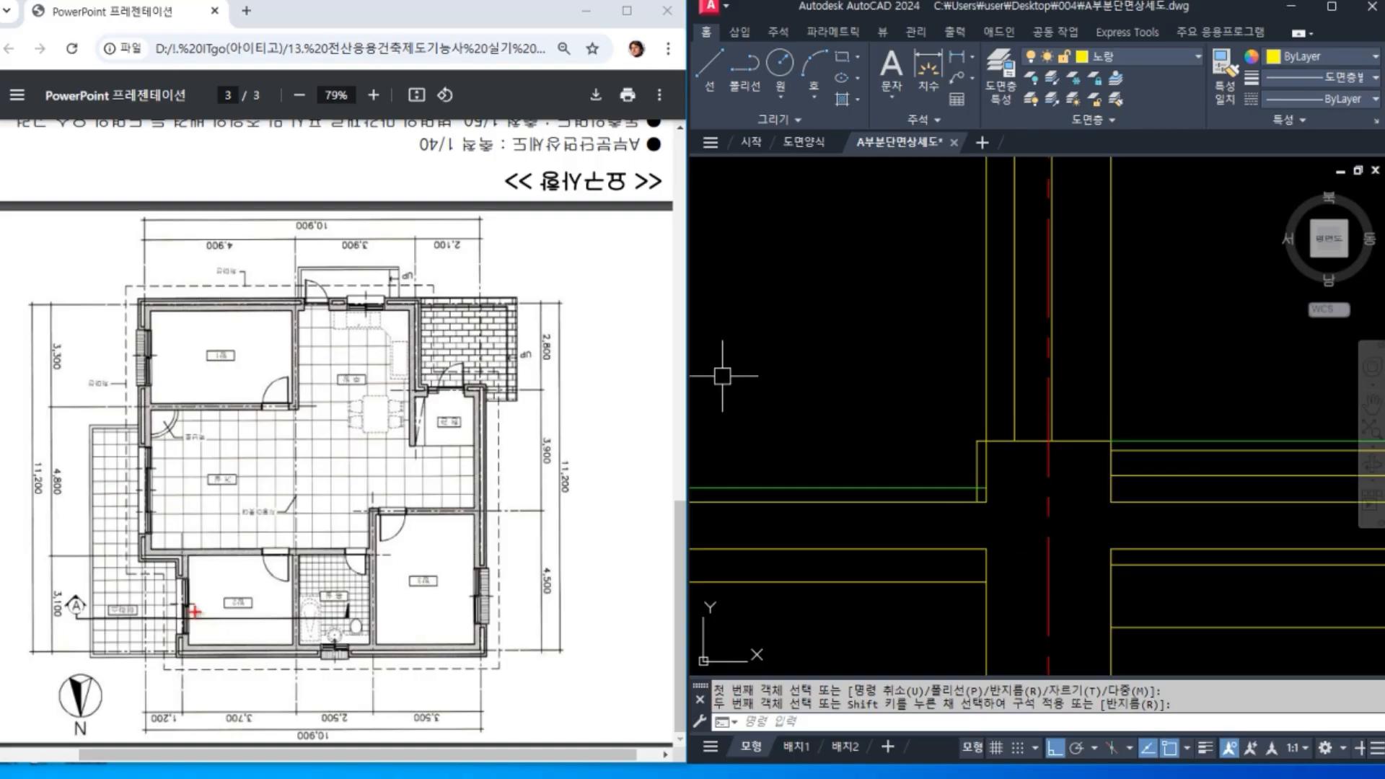
drag(185, 603, 195, 640)
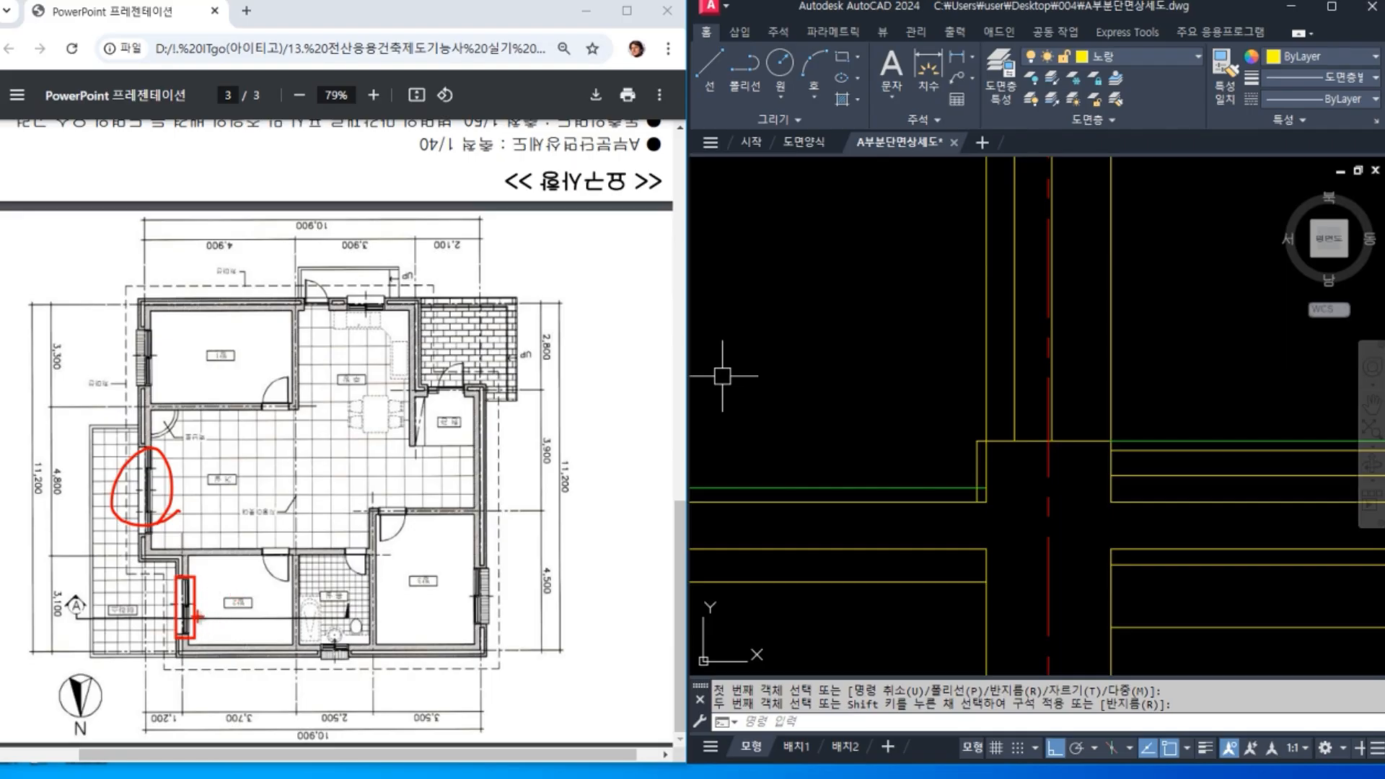
mouse_move(231, 608)
mouse_down()
mouse_move(114, 608)
mouse_move(42, 502)
mouse_move(139, 493)
mouse_up()
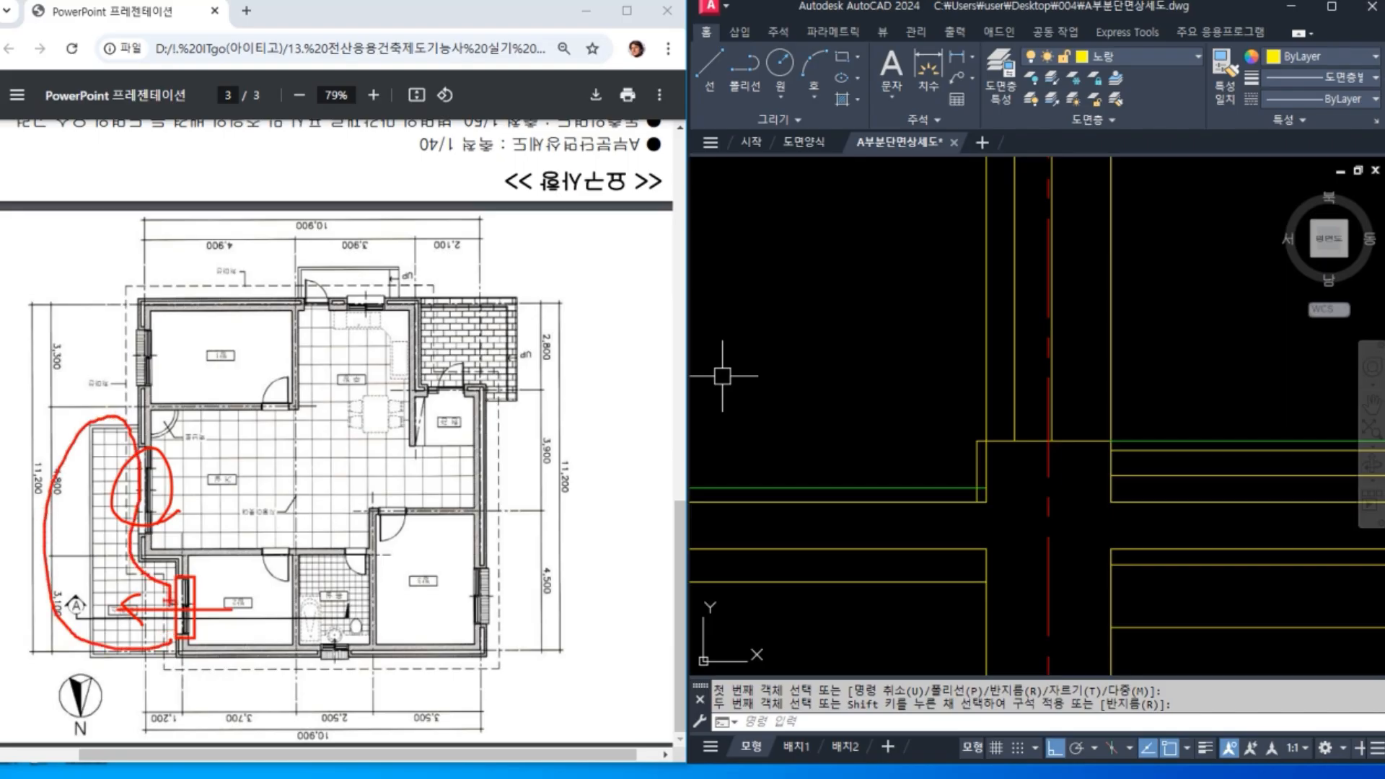
key(e)
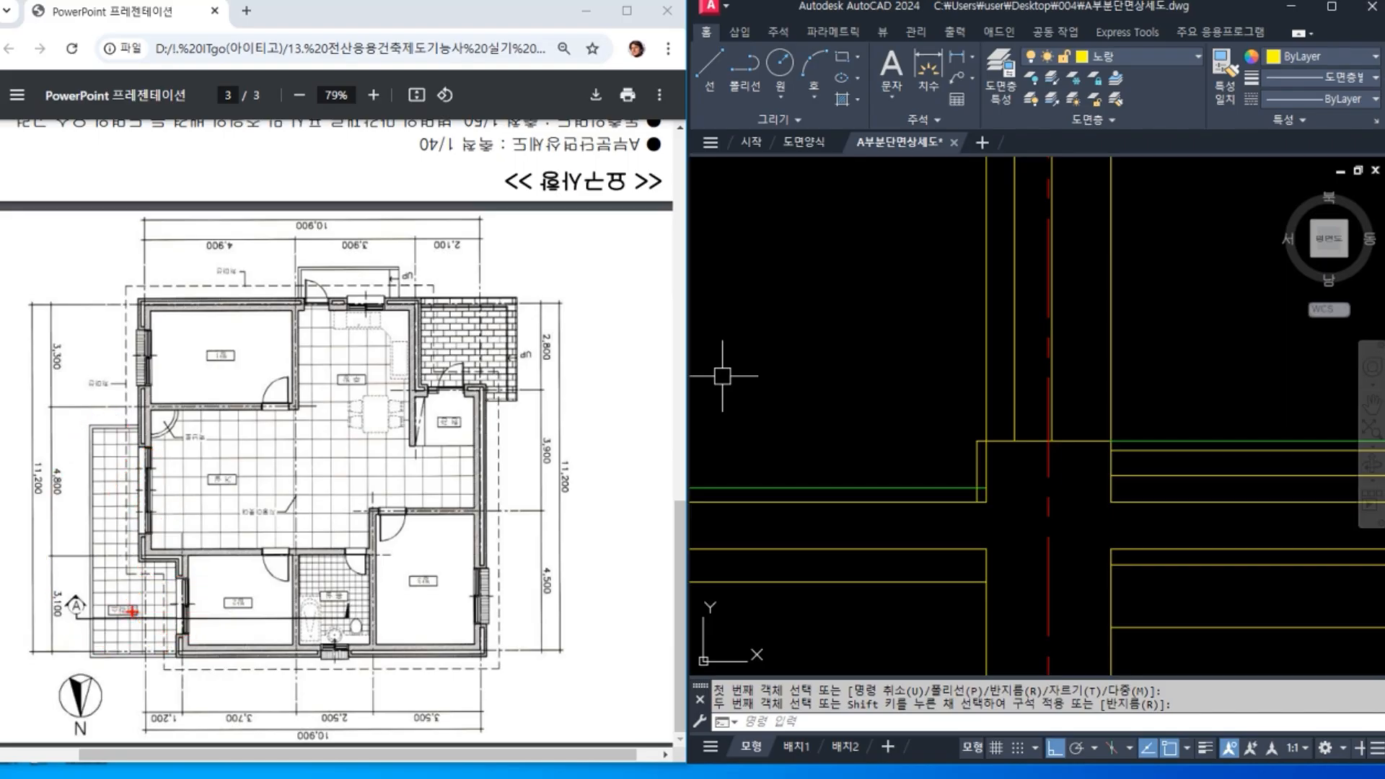
ctrl+drag(174, 575, 193, 635)
key(Escape)
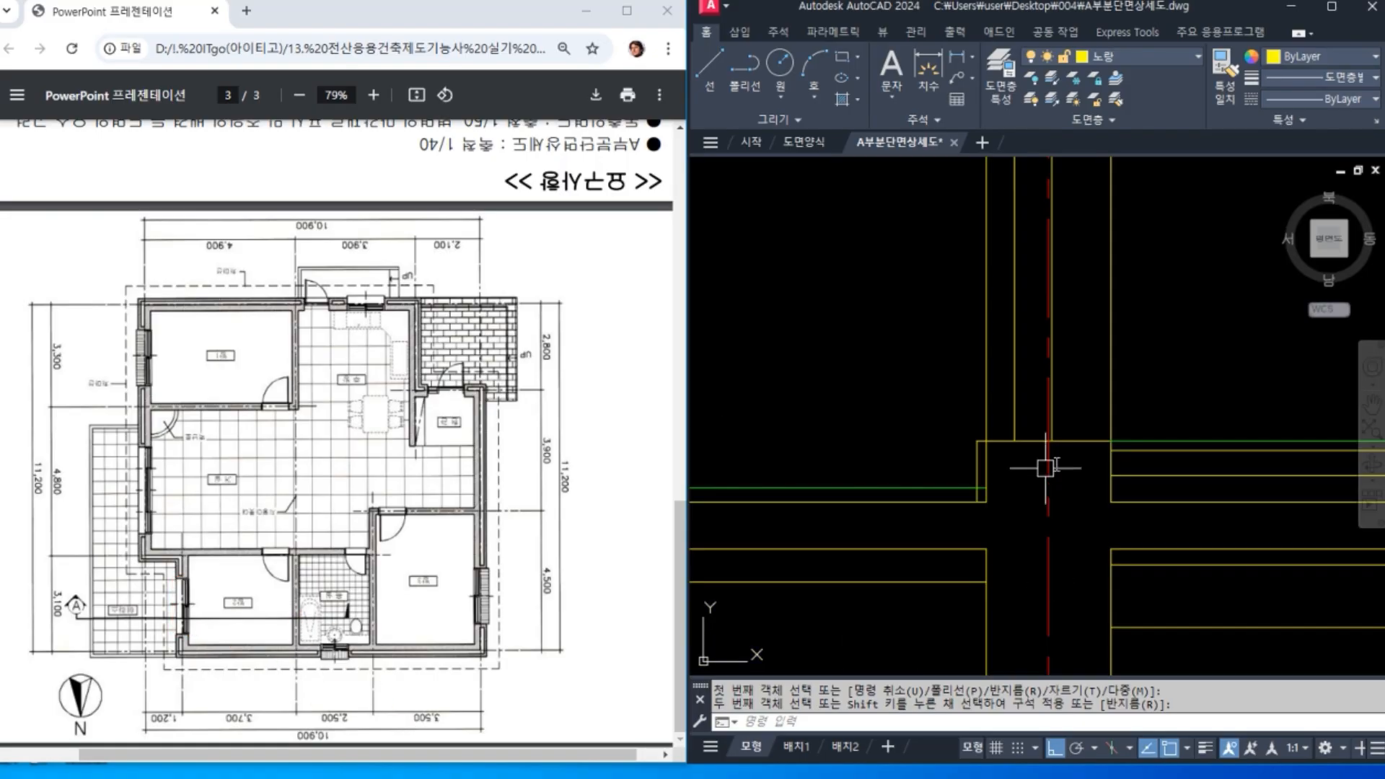
Step: Fillet the wall's 30 offset line with the terrace's green floor finish line
middle_drag(996, 532, 932, 530)
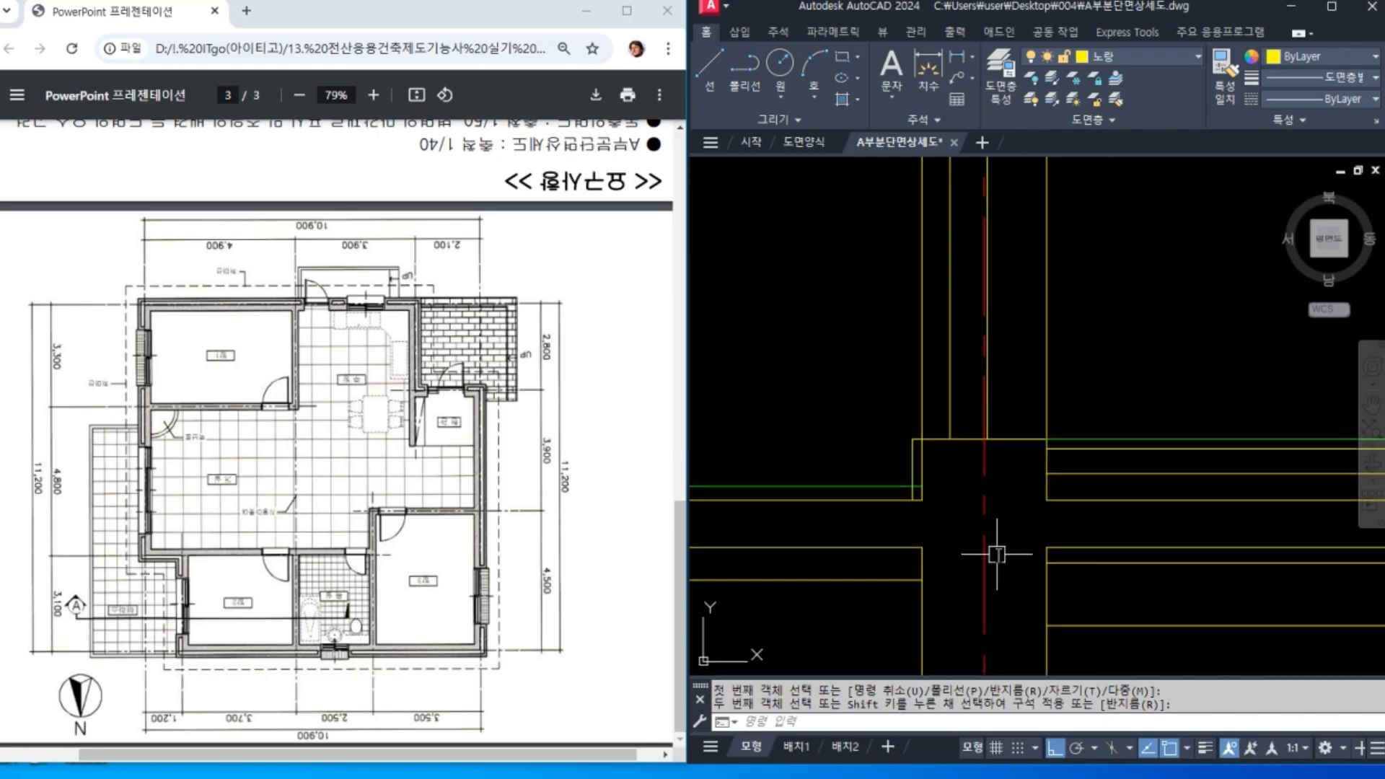
text(f)
key(Return)
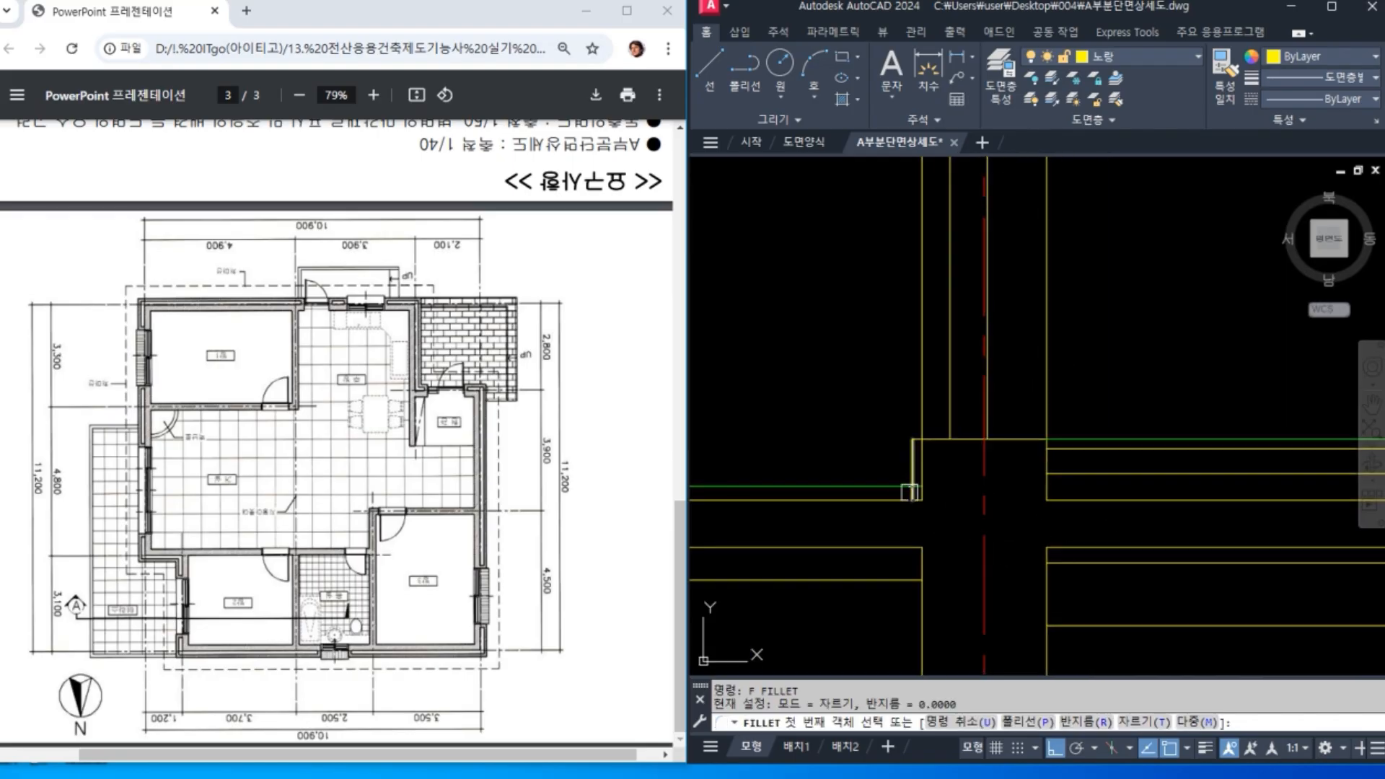
click(913, 467)
Step: Match the green terrace finish properties onto the 30 offset line and the horizontal line across the outer wall
text(ma)
key(Return)
click(897, 483)
click(913, 463)
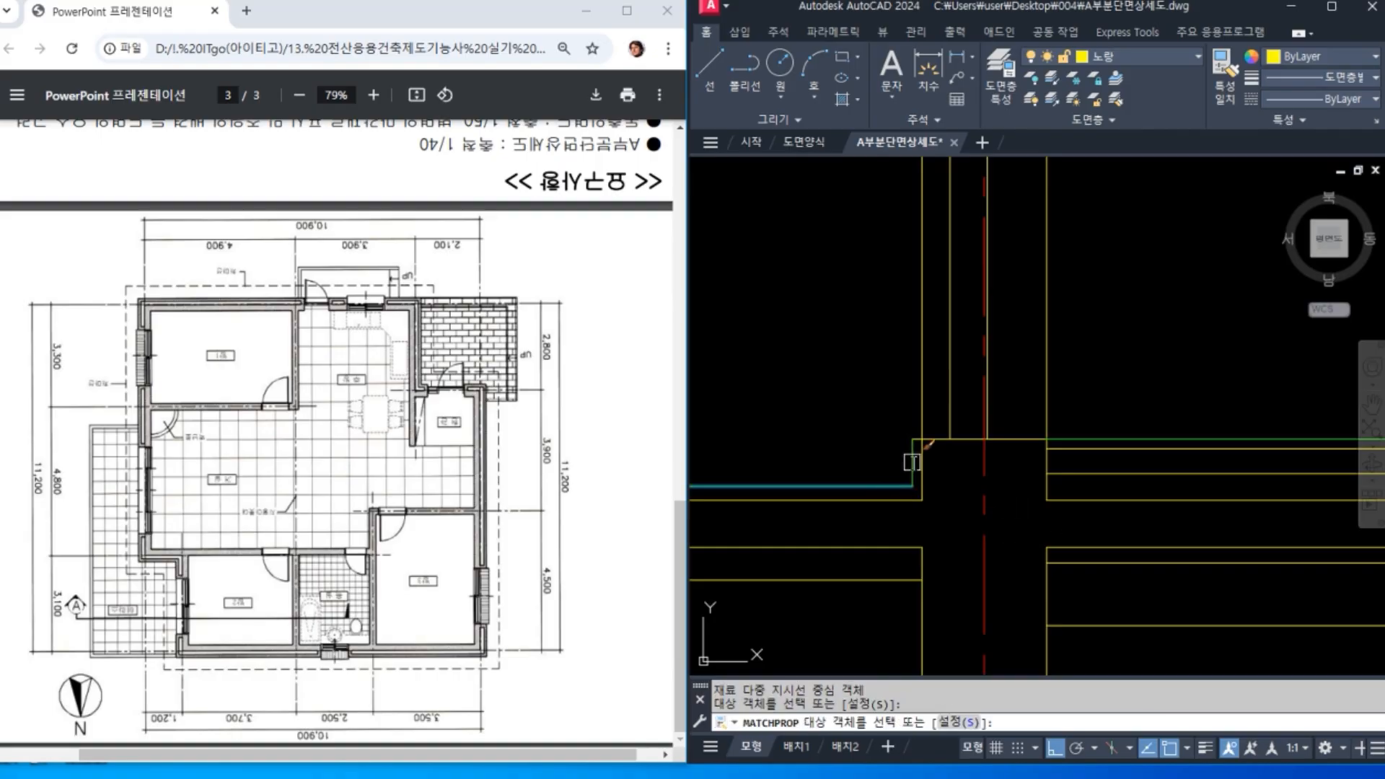
scroll(932, 455, up, 3)
click(873, 412)
scroll(1109, 541, down, 2)
middle_drag(1162, 560, 894, 526)
key(Return)
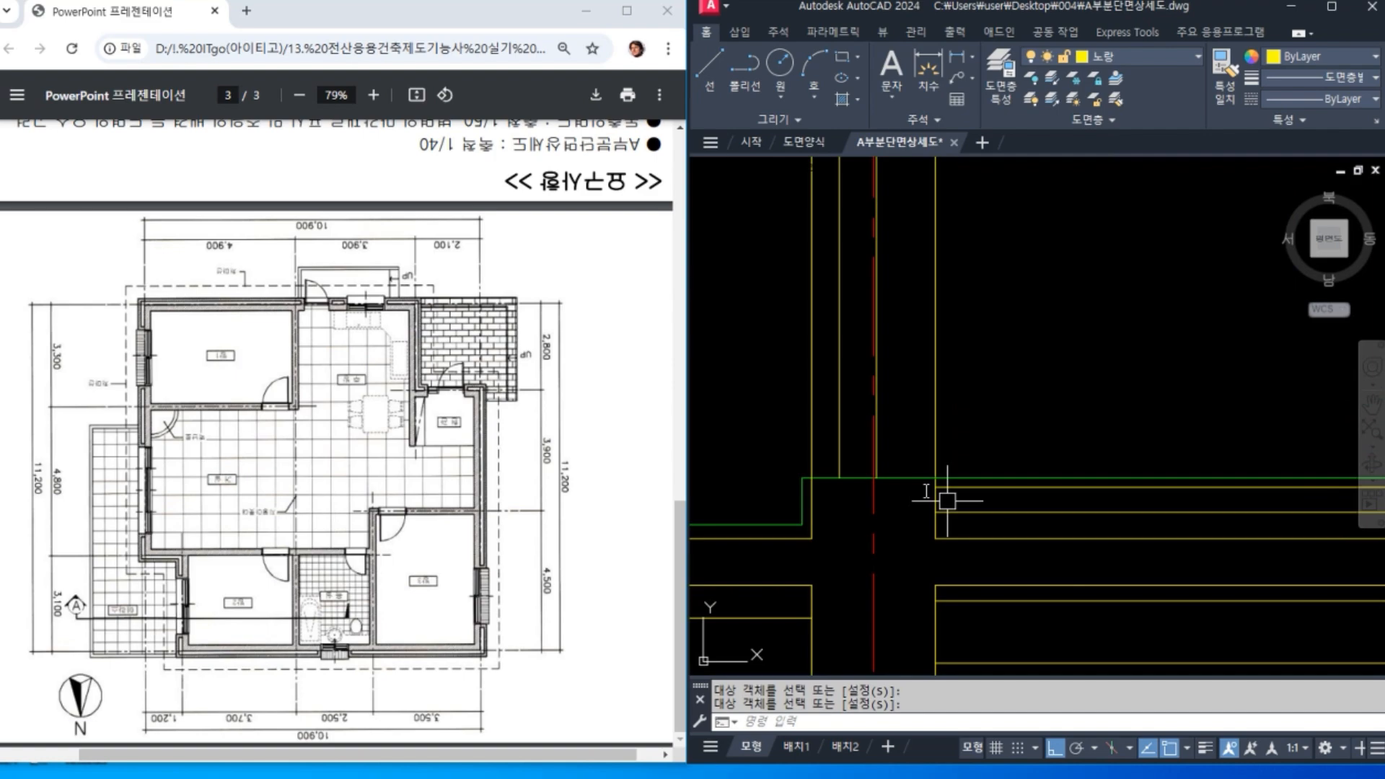
Step: Trim the green horizontal line between the outer wall's two faces, keeping the short finish return on the terrace side
click(889, 474)
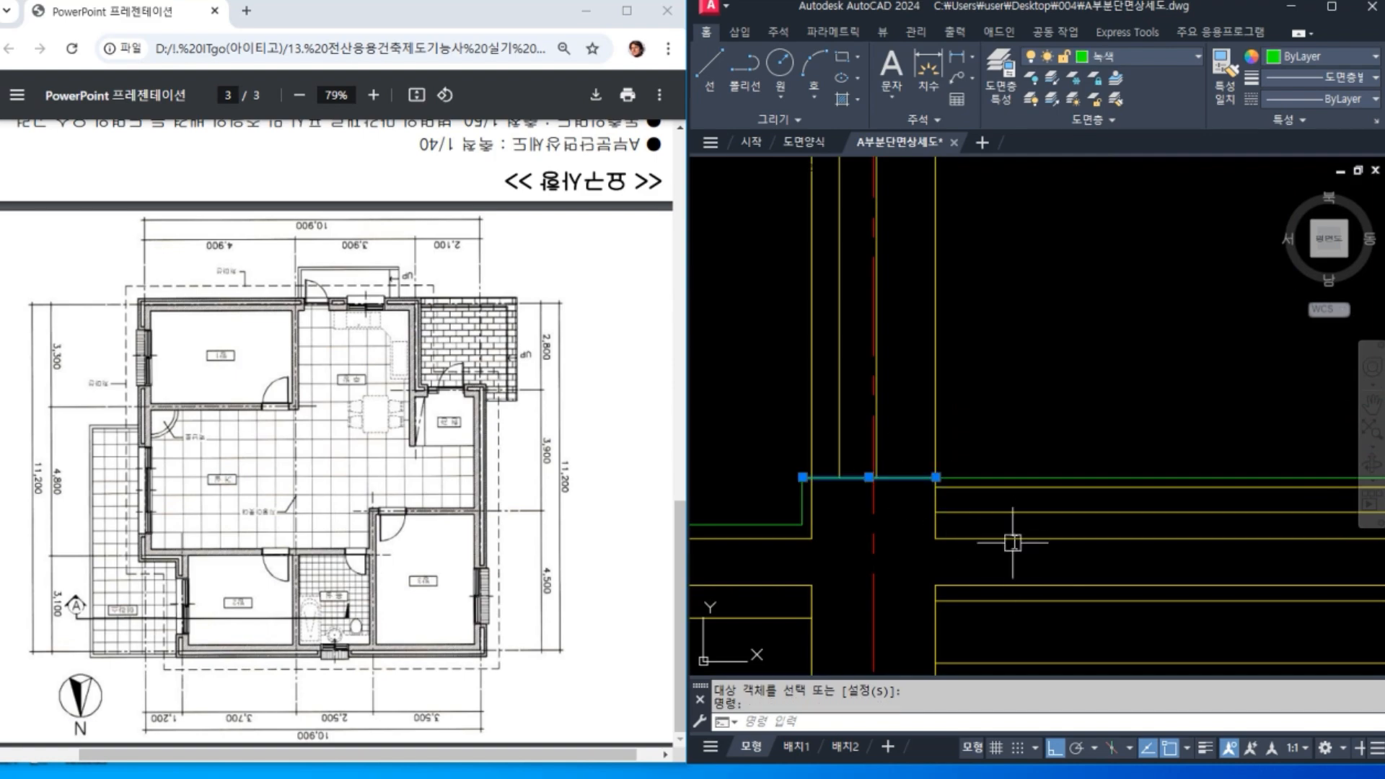
key(Escape)
text(T)
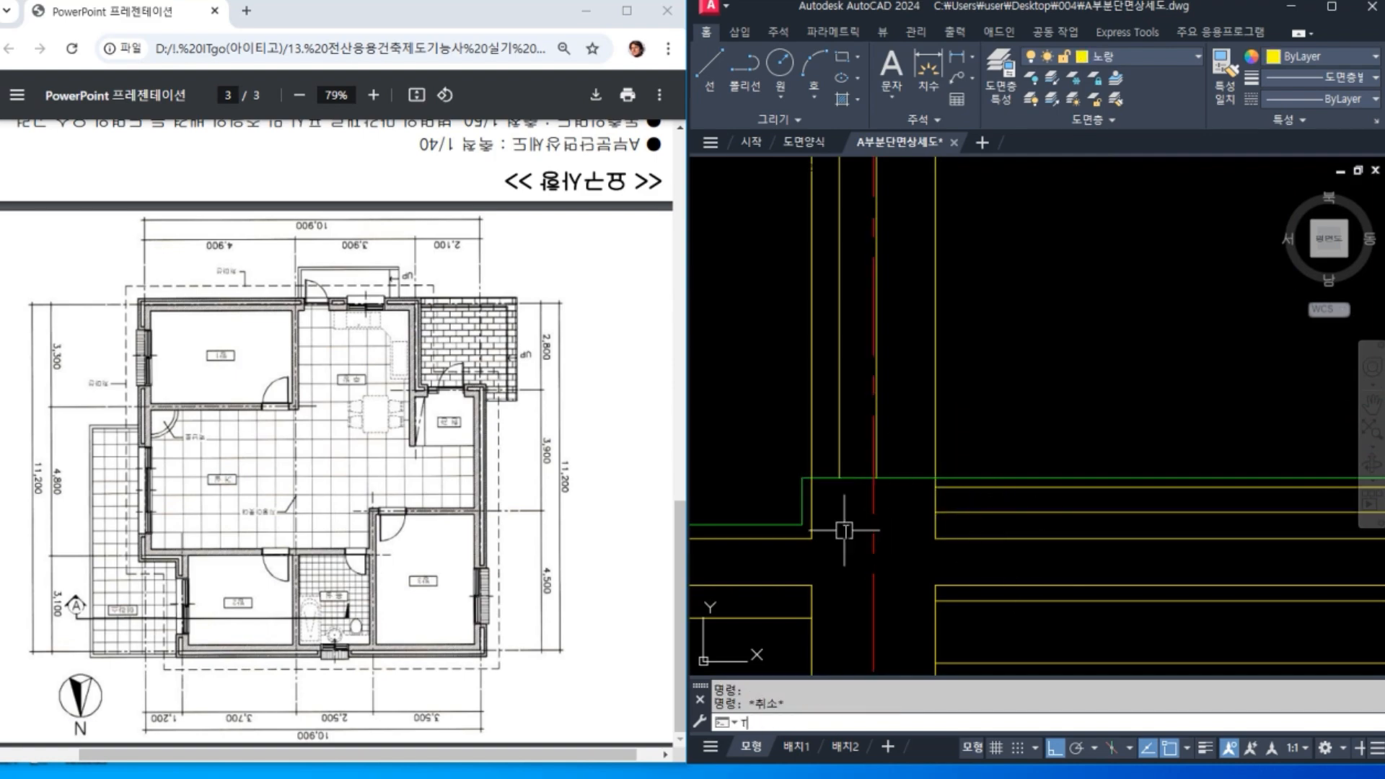
text(R)
key(Return)
click(866, 476)
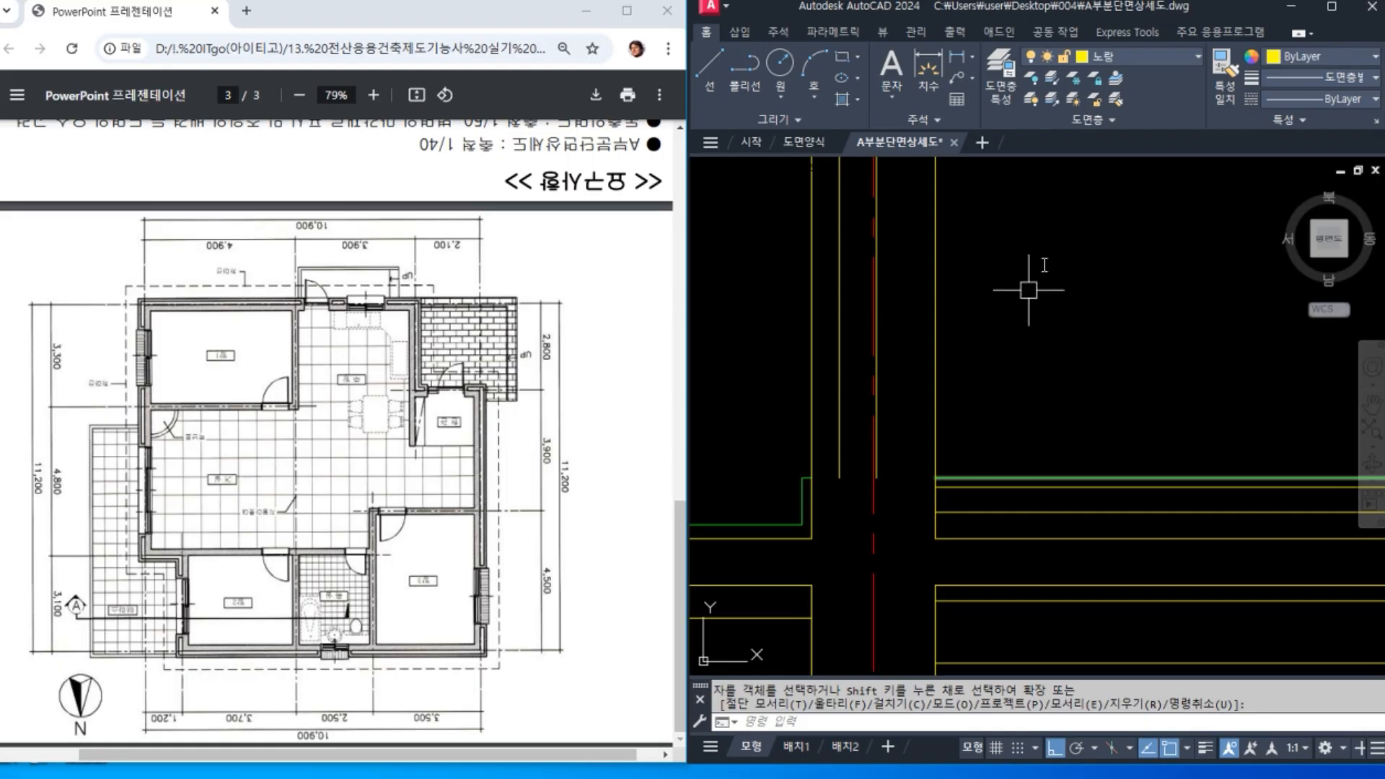
key(Escape)
Step: Draw a horizontal yellow-layer line across the outer wall at room floor level, from the terrace-side face to the room-side face
text(L)
key(Return)
click(810, 477)
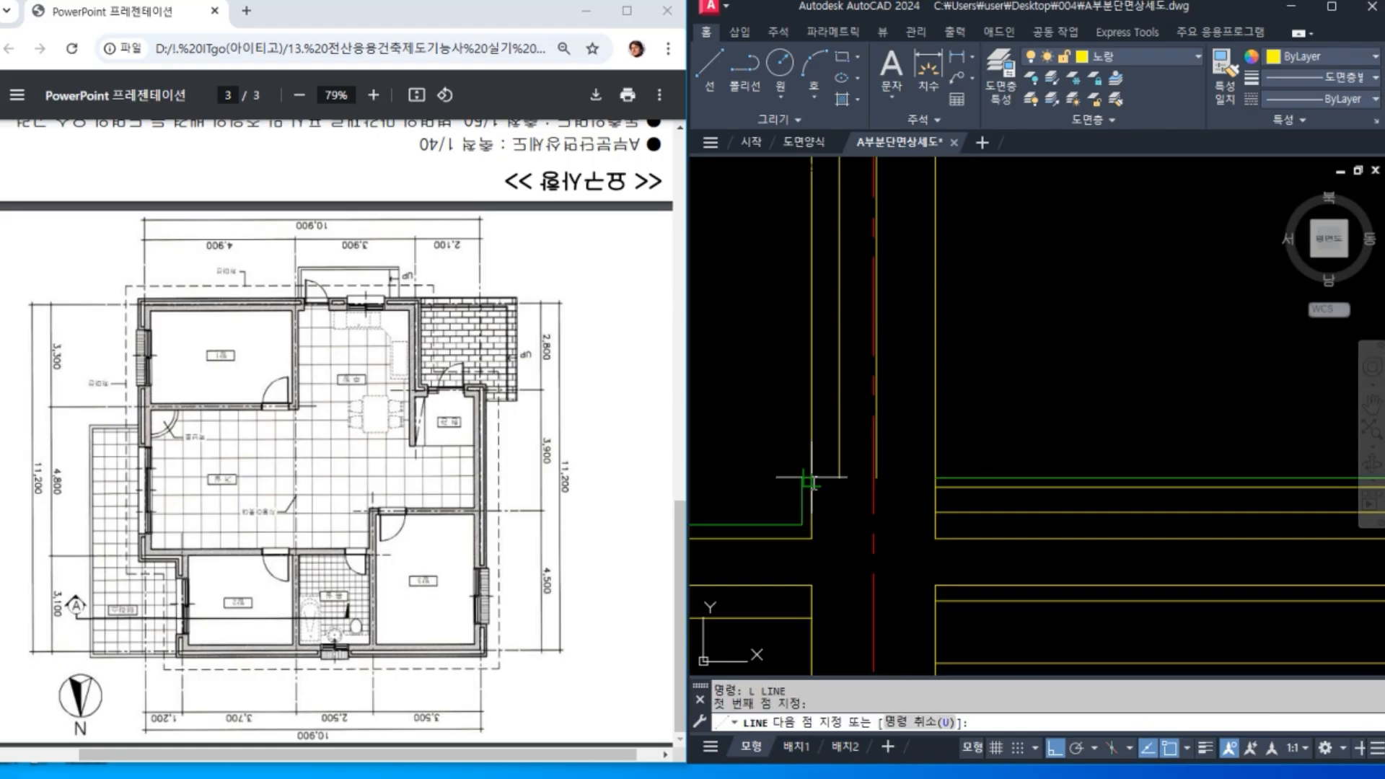
click(934, 477)
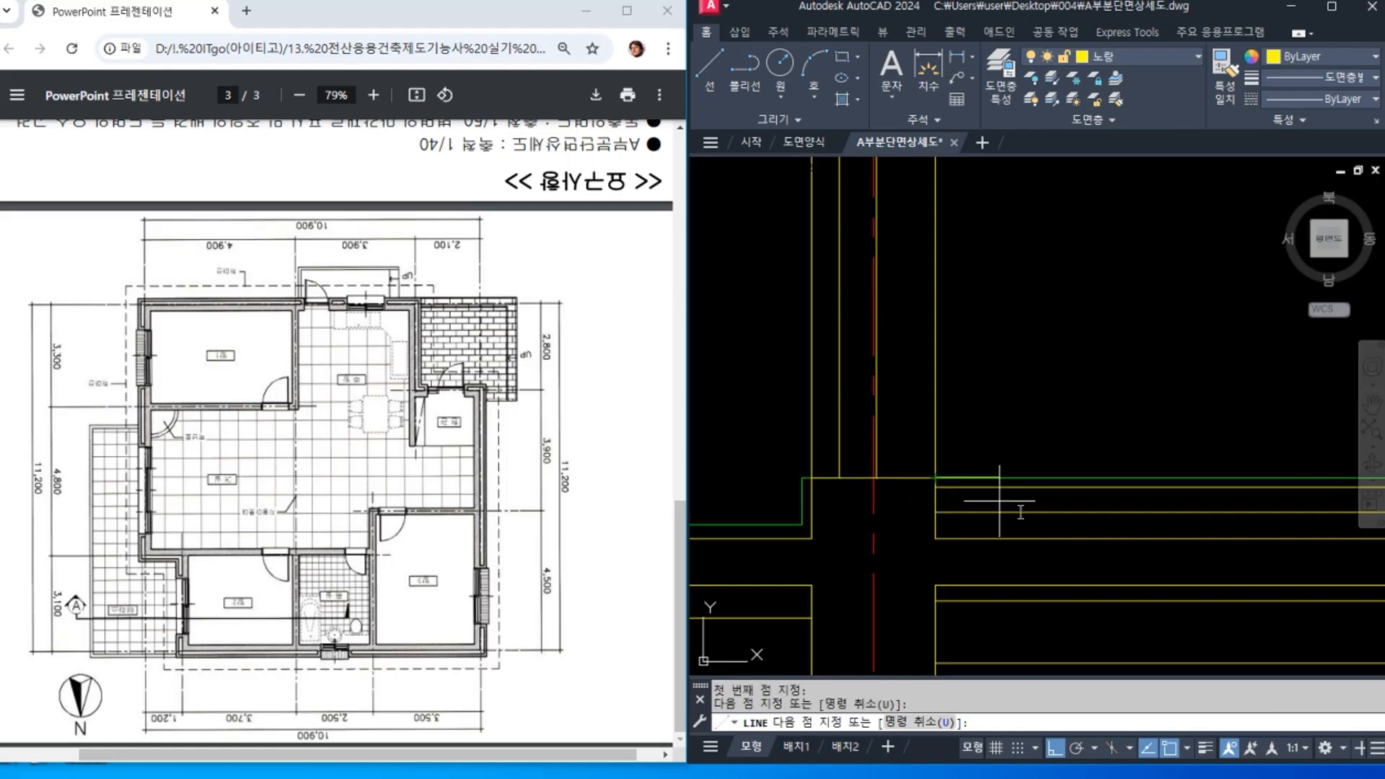
key(Return)
Step: Lengthen the terrace slab edge's two yellow vertical lines downward by a 300 increment
scroll(1054, 530, down, 2)
middle_drag(1085, 546, 946, 454)
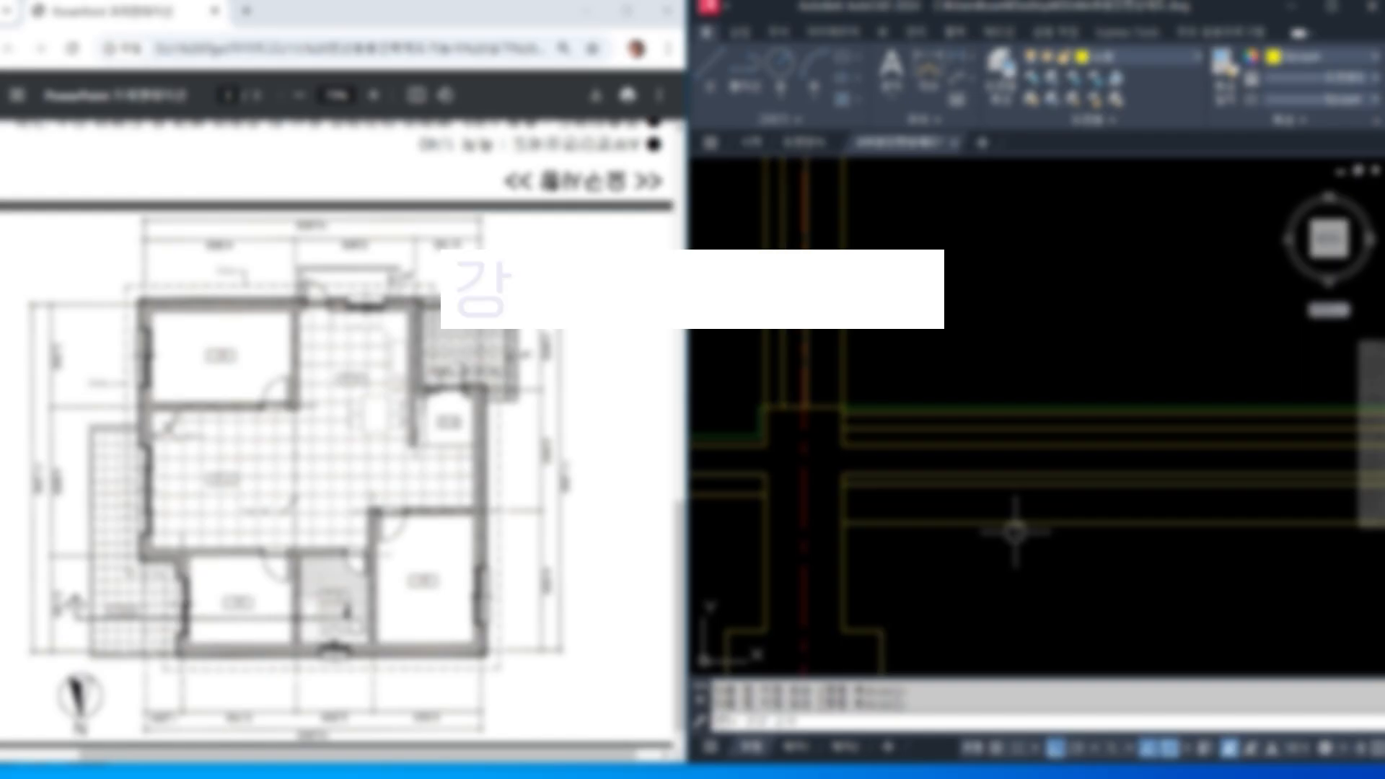
middle_drag(900, 532, 1142, 488)
scroll(1130, 512, down, 2)
middle_drag(946, 522, 1133, 514)
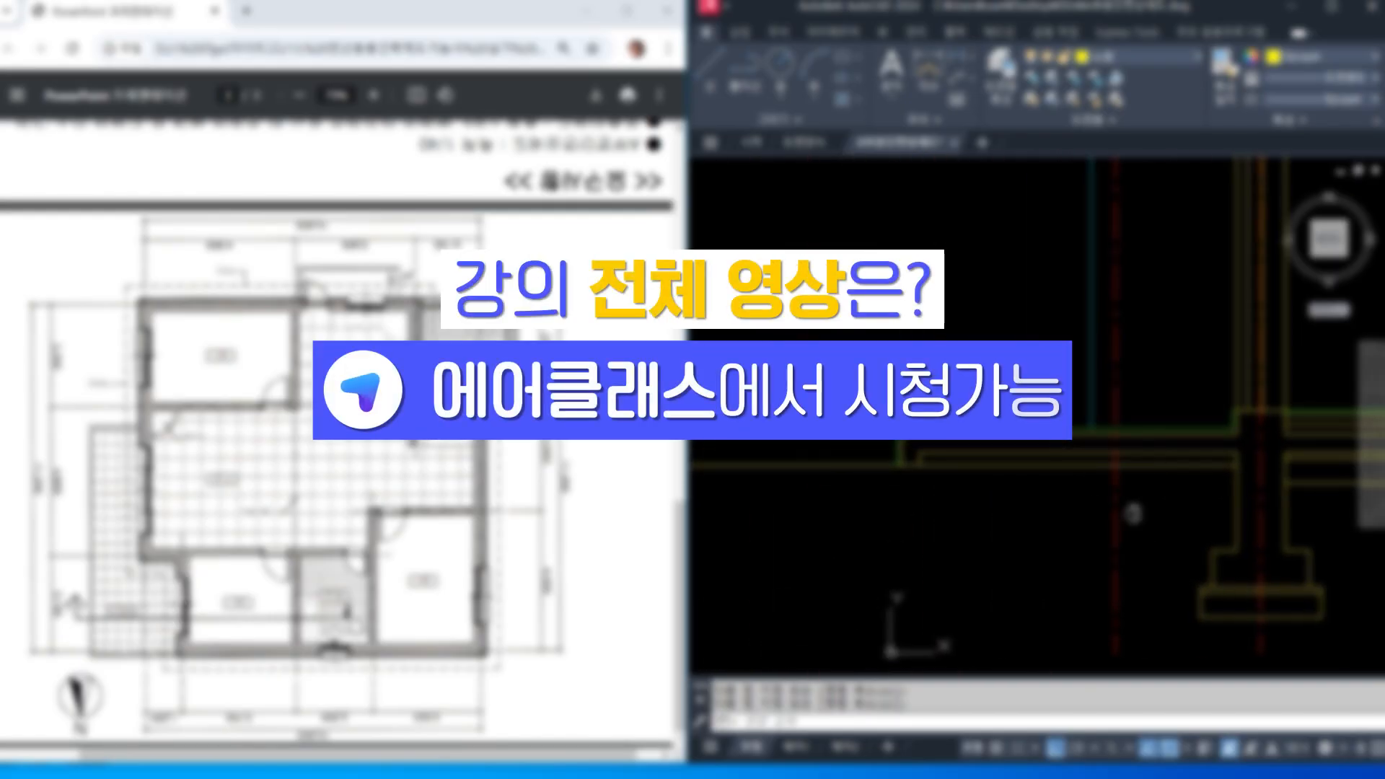
scroll(1013, 513, down, 4)
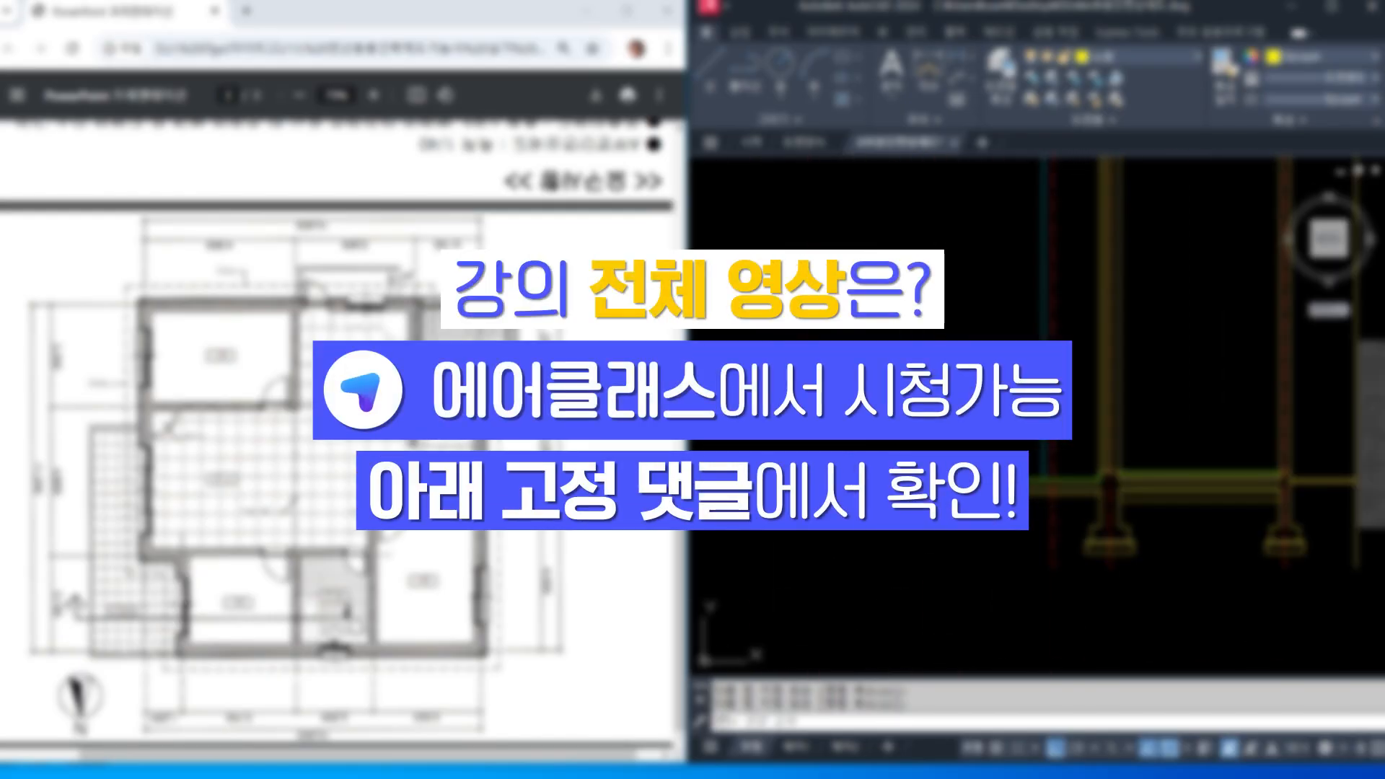
middle_drag(970, 548, 806, 508)
scroll(806, 508, up, 4)
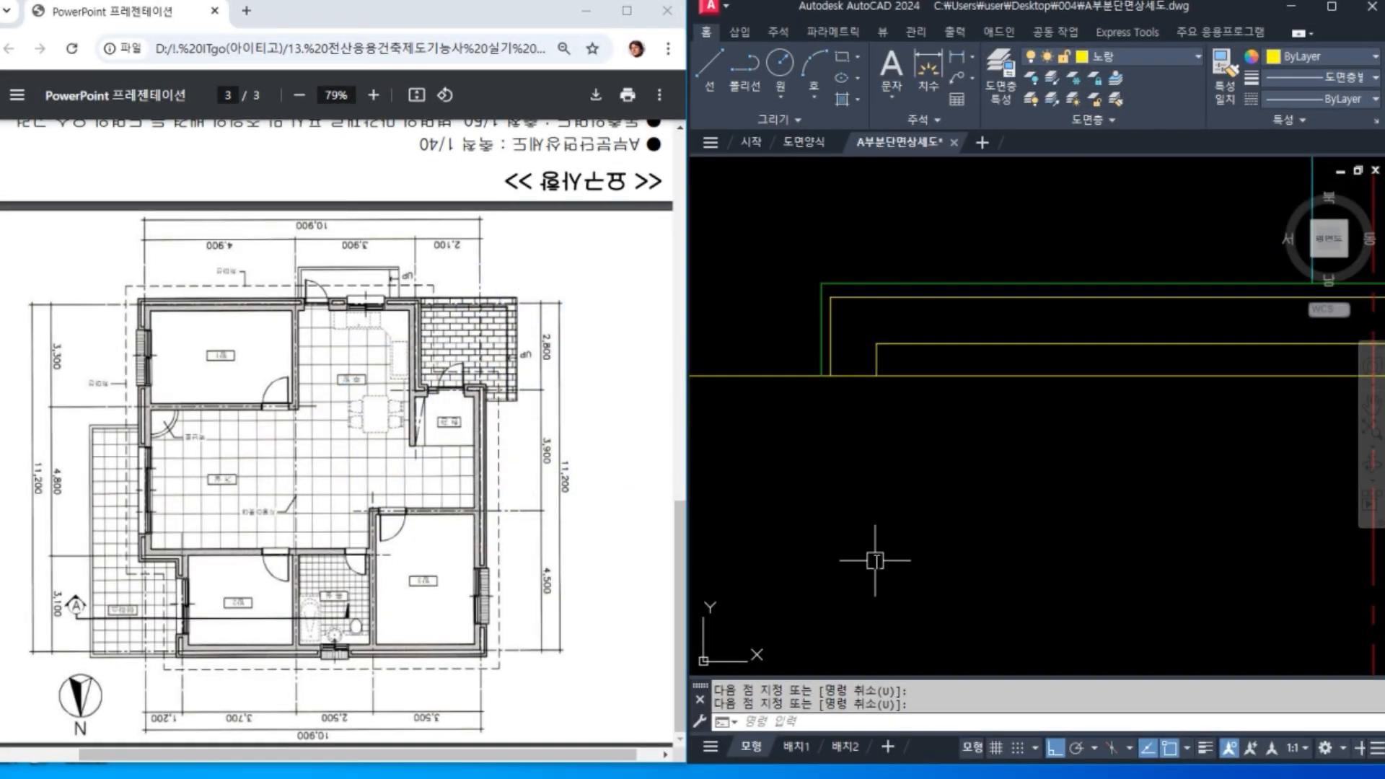
text(N)
key(Return)
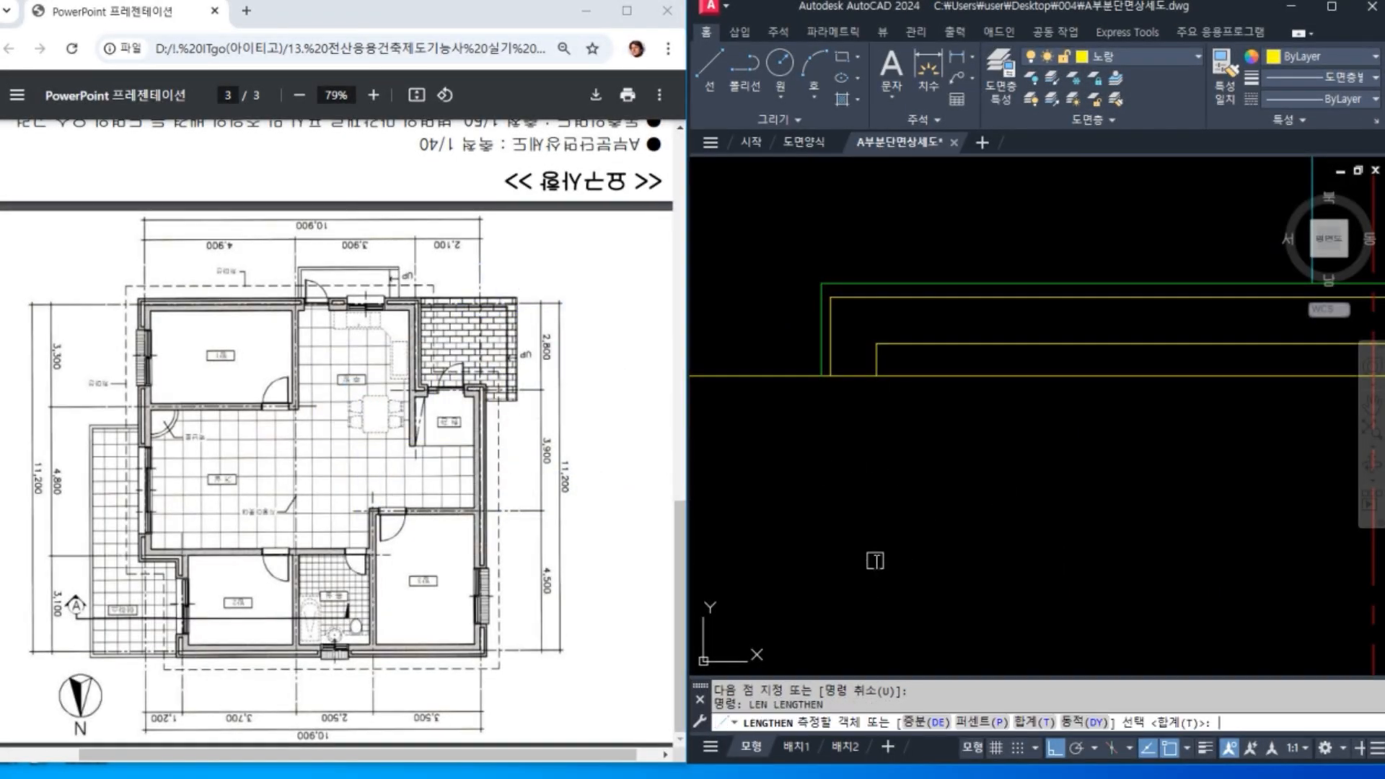
text(DE)
key(Return)
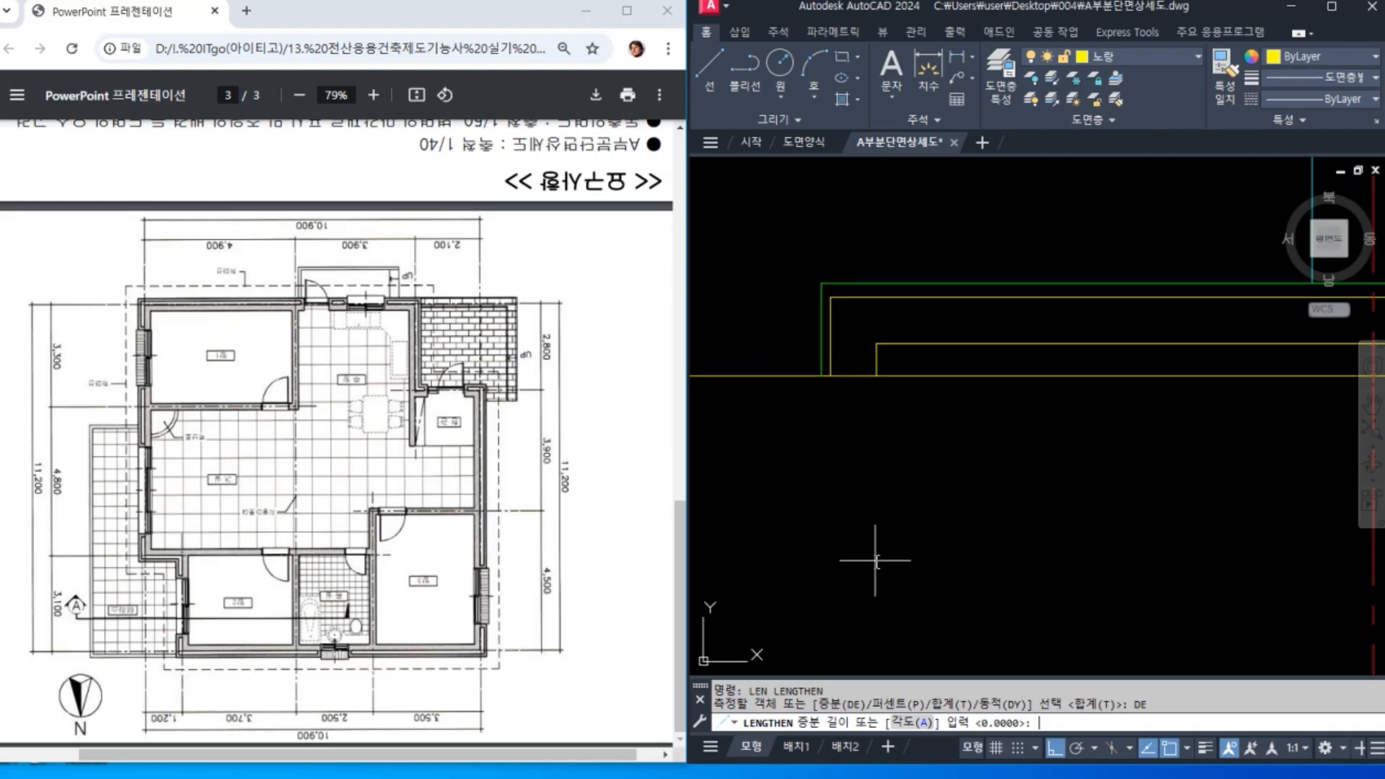
text(300)
key(Return)
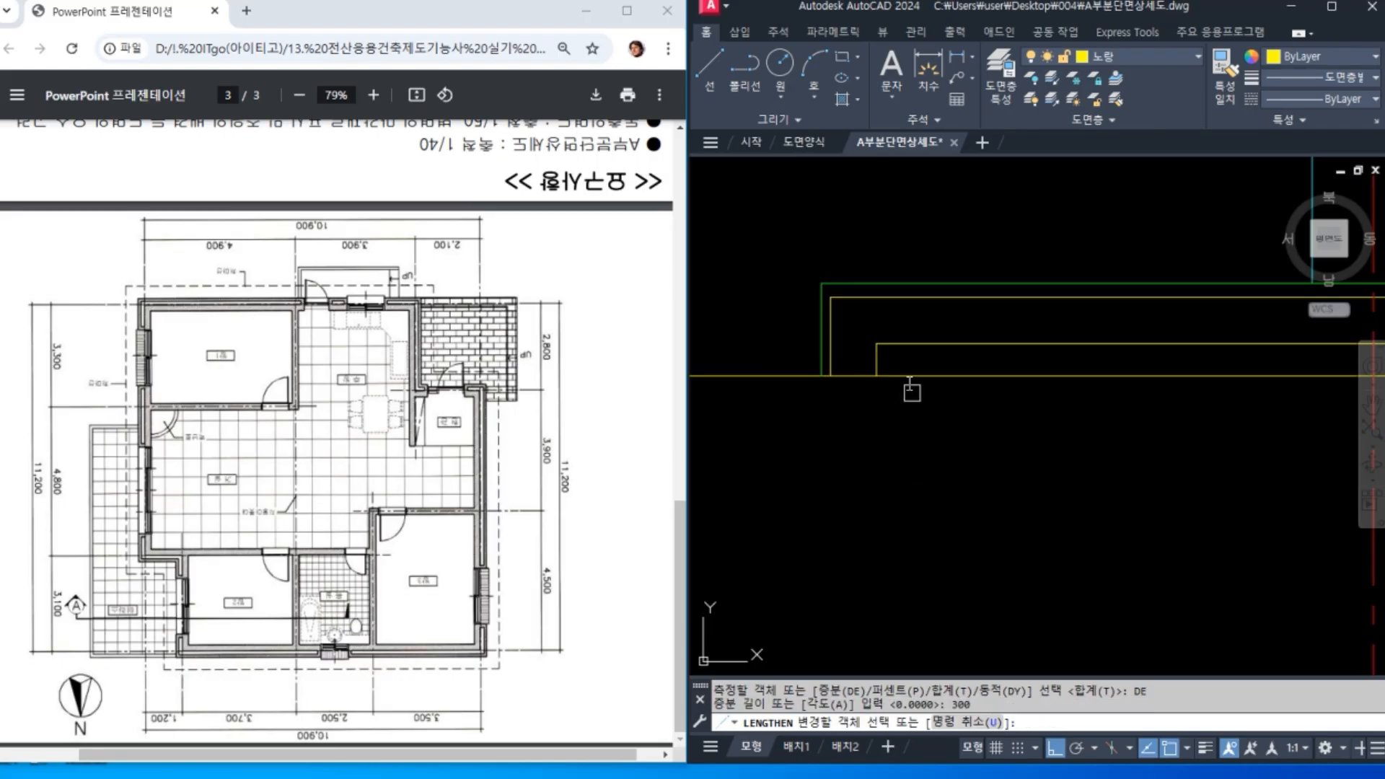
click(877, 369)
click(831, 370)
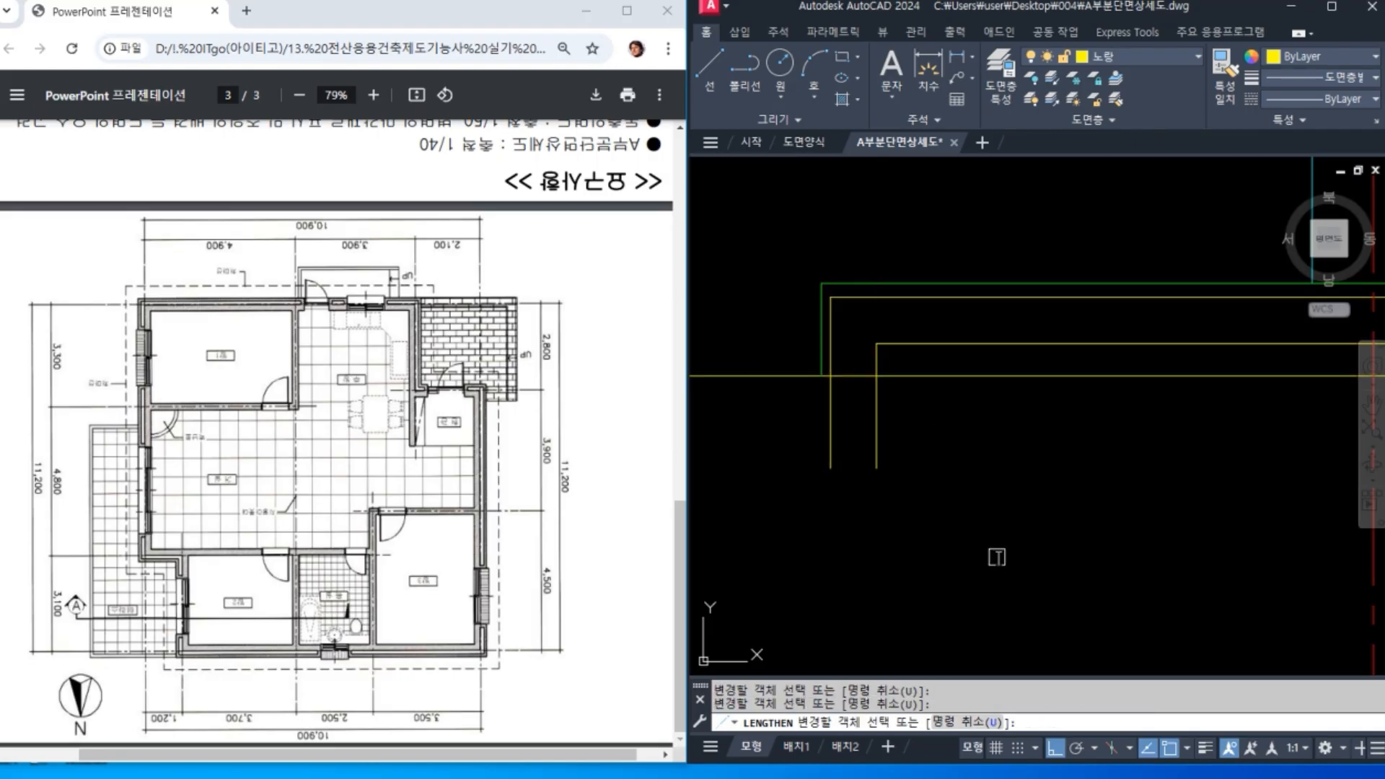
Step: Lengthen the green finish line on the terrace slab's outer edge downward by a 200 increment
key(Return)
key(Return)
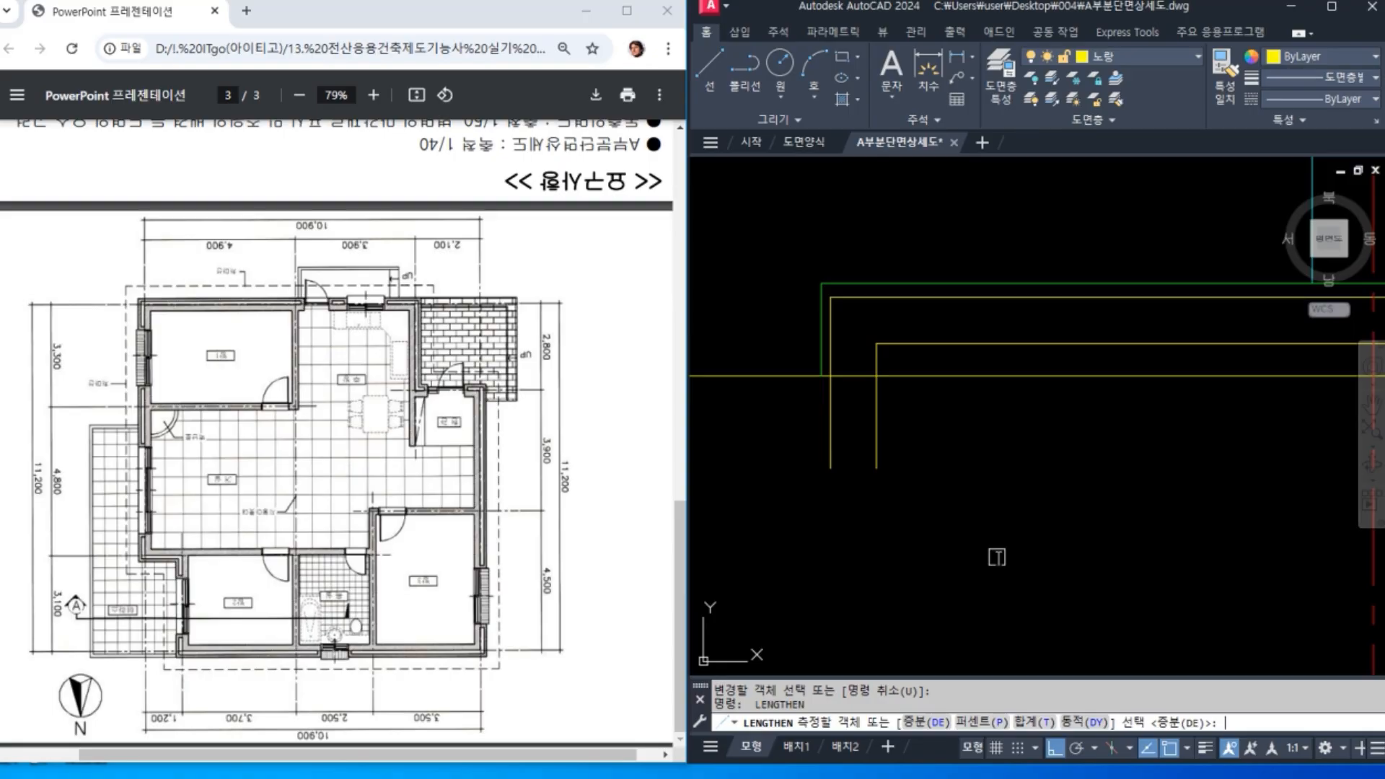
key(Return)
click(816, 361)
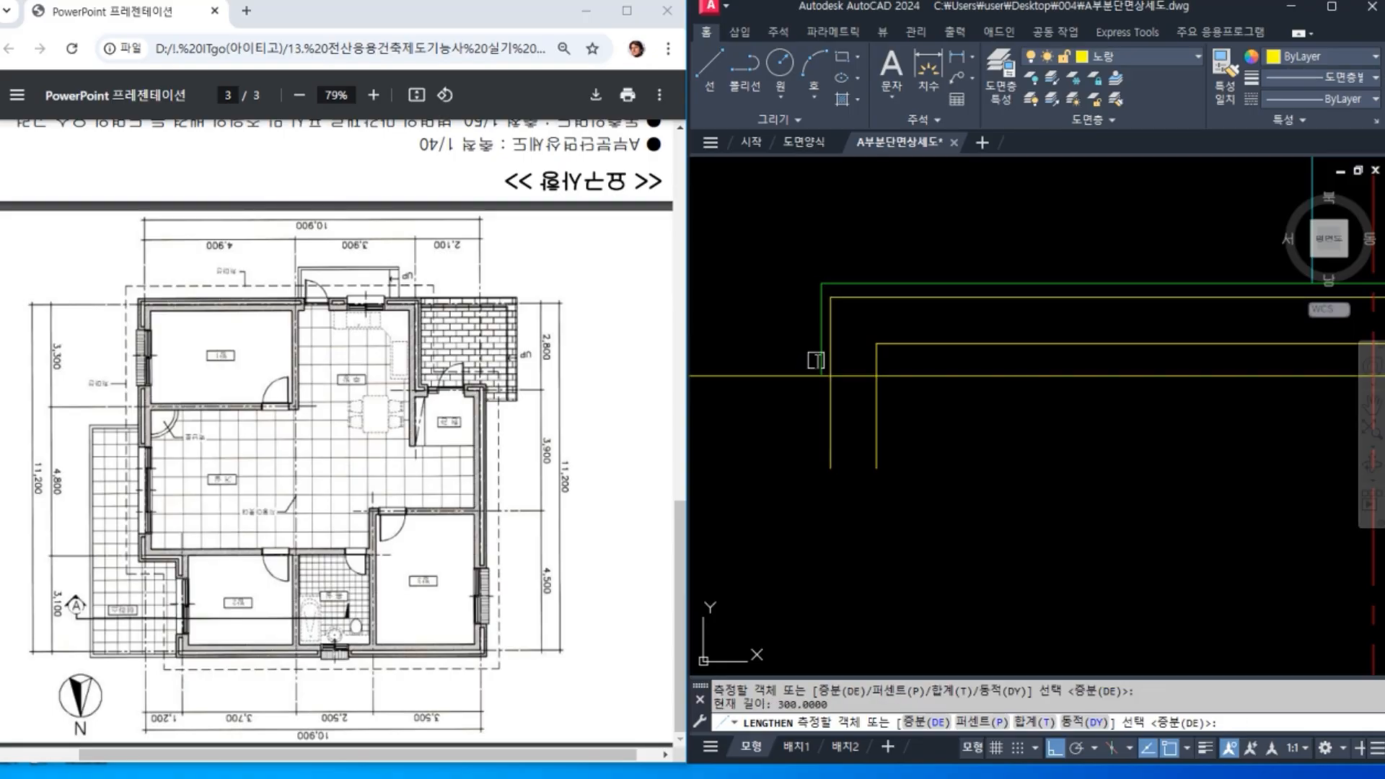
key(Return)
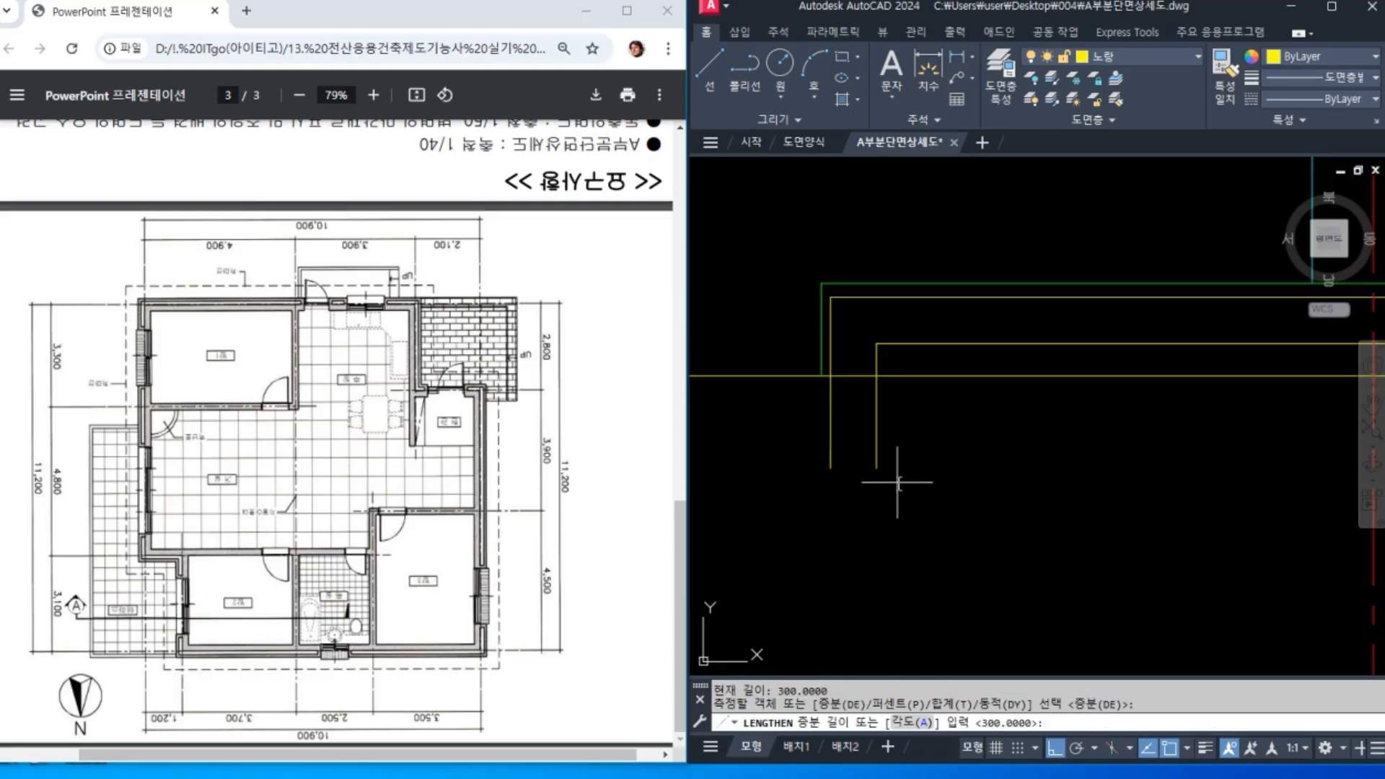
text(200)
key(Return)
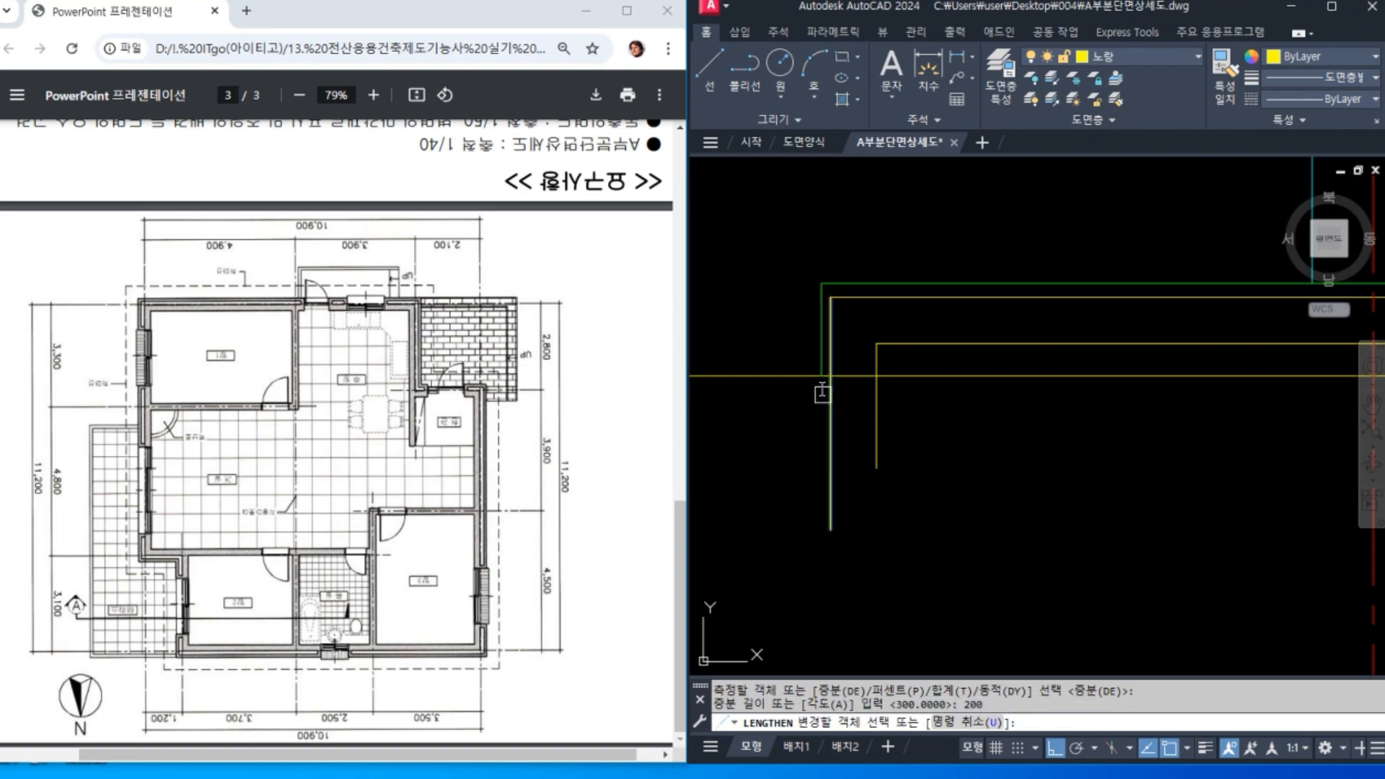
click(821, 365)
Step: Draw a short horizontal line from the green finish's lower end to the slab edge and match the green finish properties onto it
text(L)
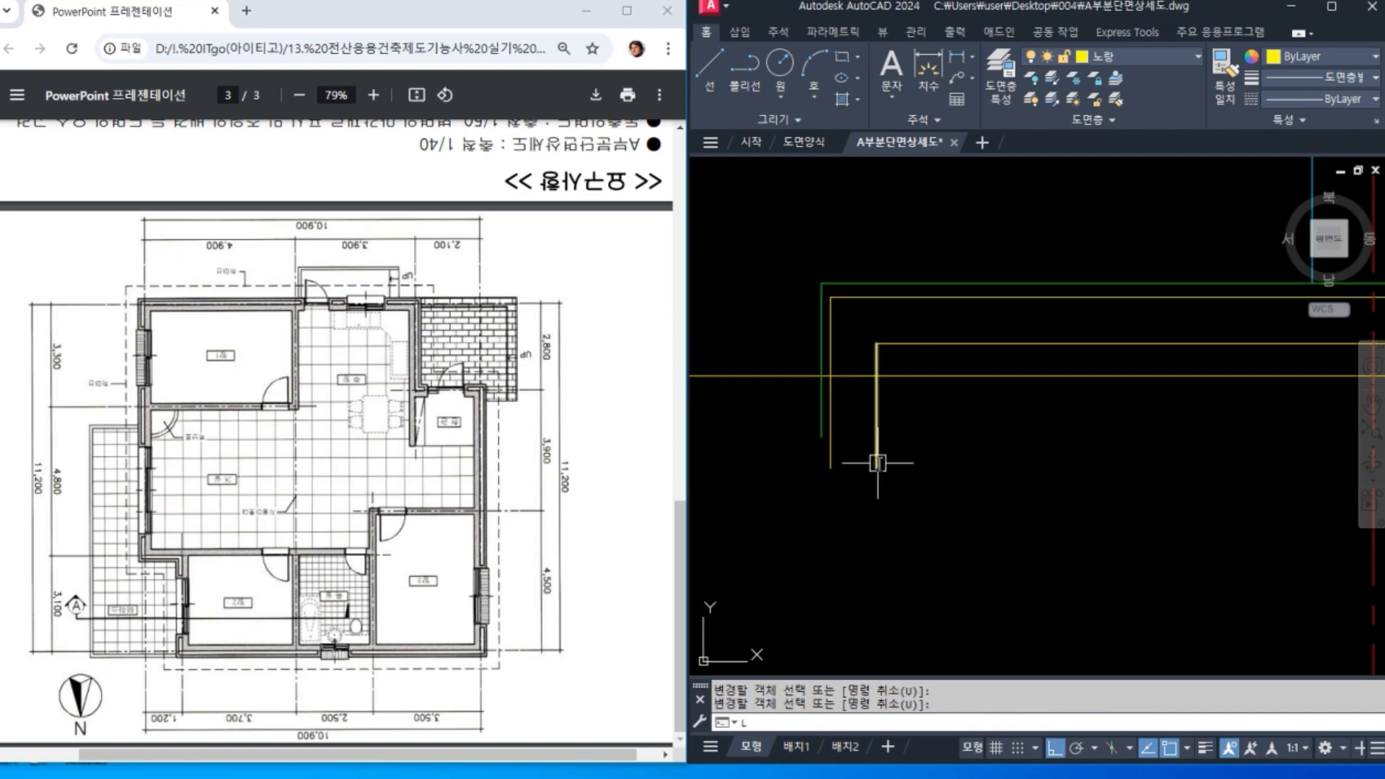
key(Return)
scroll(830, 418, up, 5)
click(791, 502)
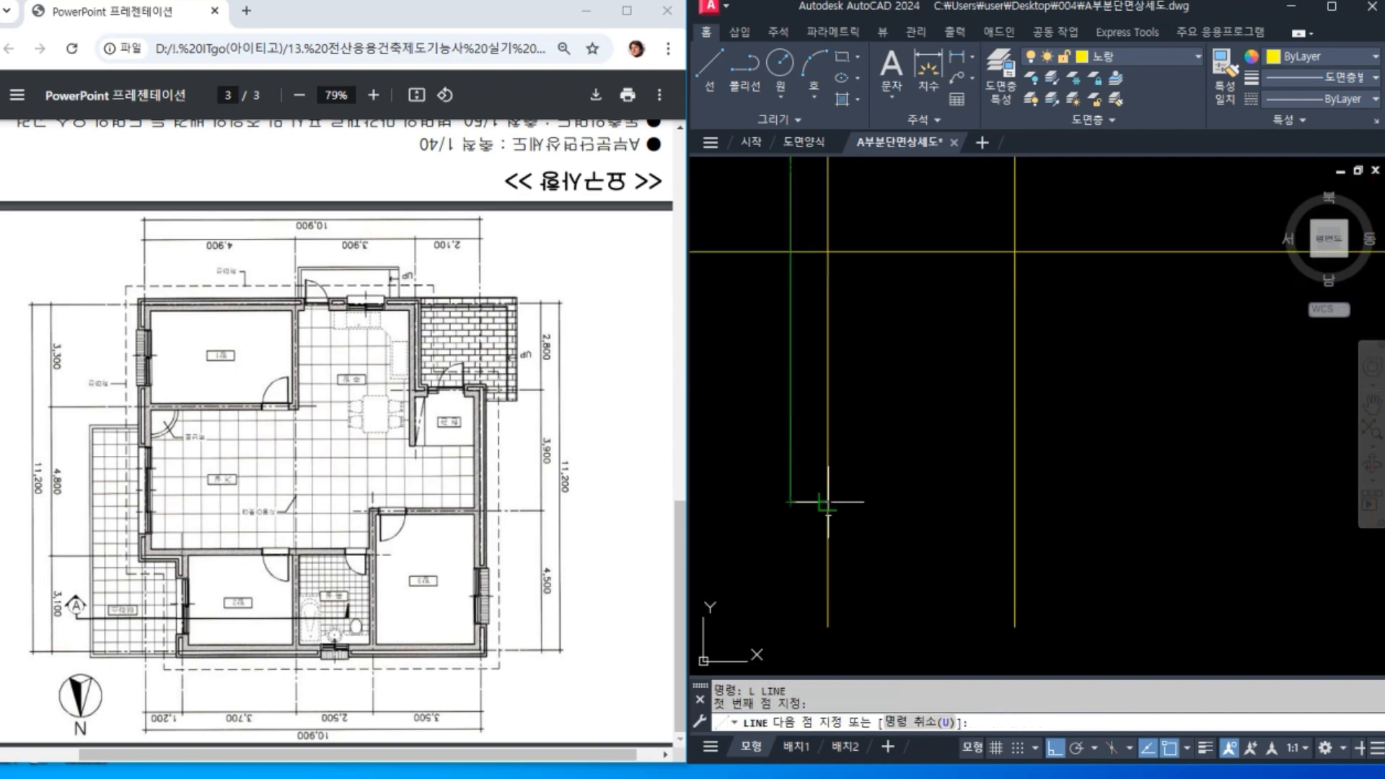
click(827, 502)
key(Return)
text(MA)
key(Return)
click(791, 465)
middle_drag(882, 357, 932, 464)
key(Return)
scroll(1018, 485, down, 4)
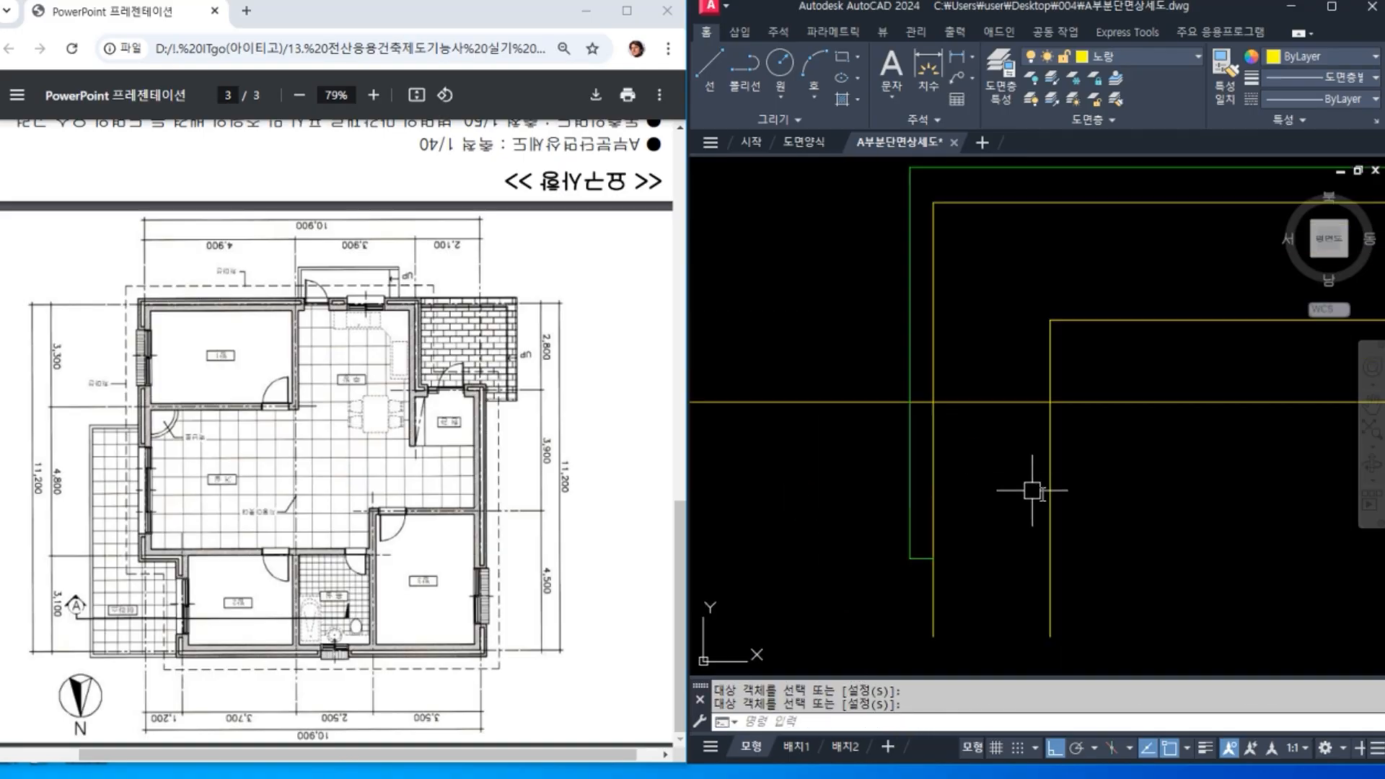
Step: Trim the horizontal yellow ground line between the green finish line and the terrace edge's inner vertical line
text(tr)
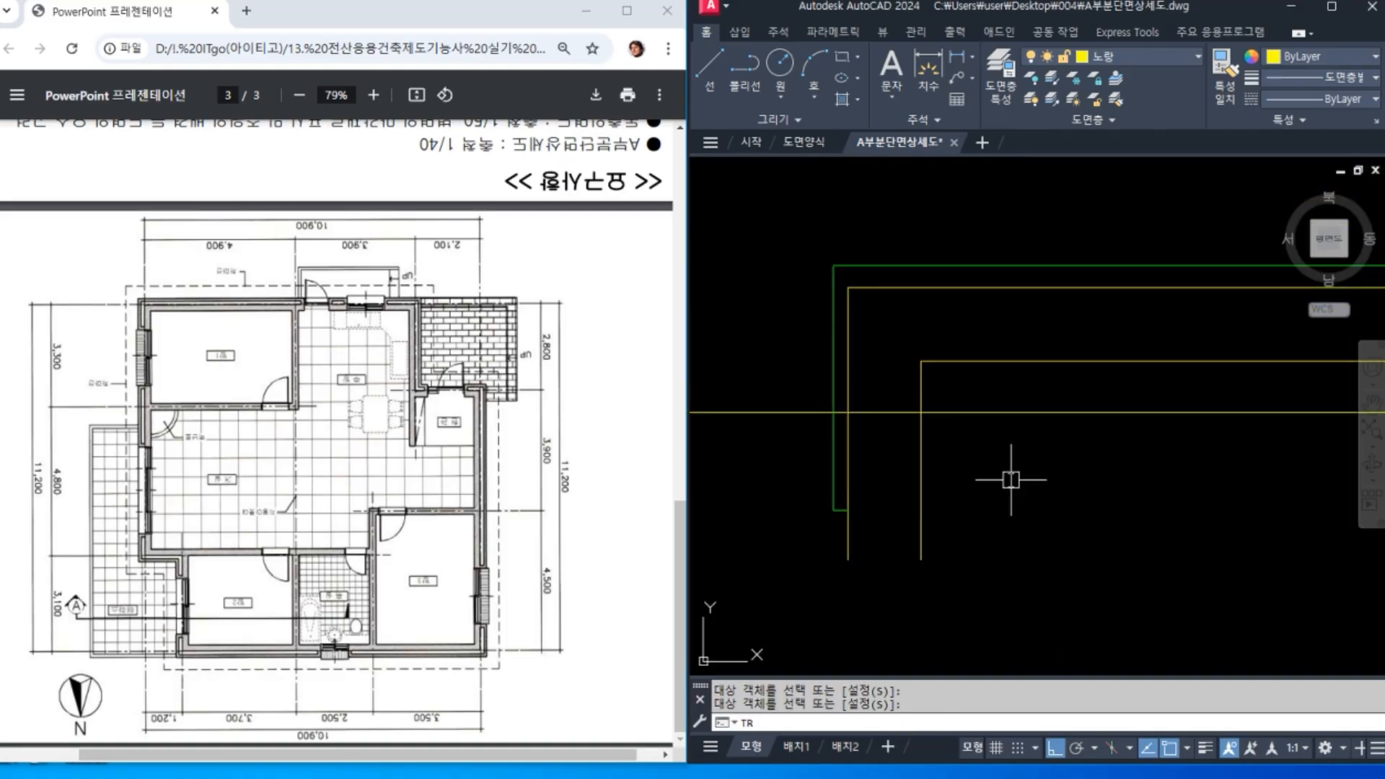
key(Return)
click(833, 395)
click(916, 395)
key(Return)
click(880, 413)
key(Return)
scroll(997, 468, down, 4)
middle_drag(1082, 527, 1053, 531)
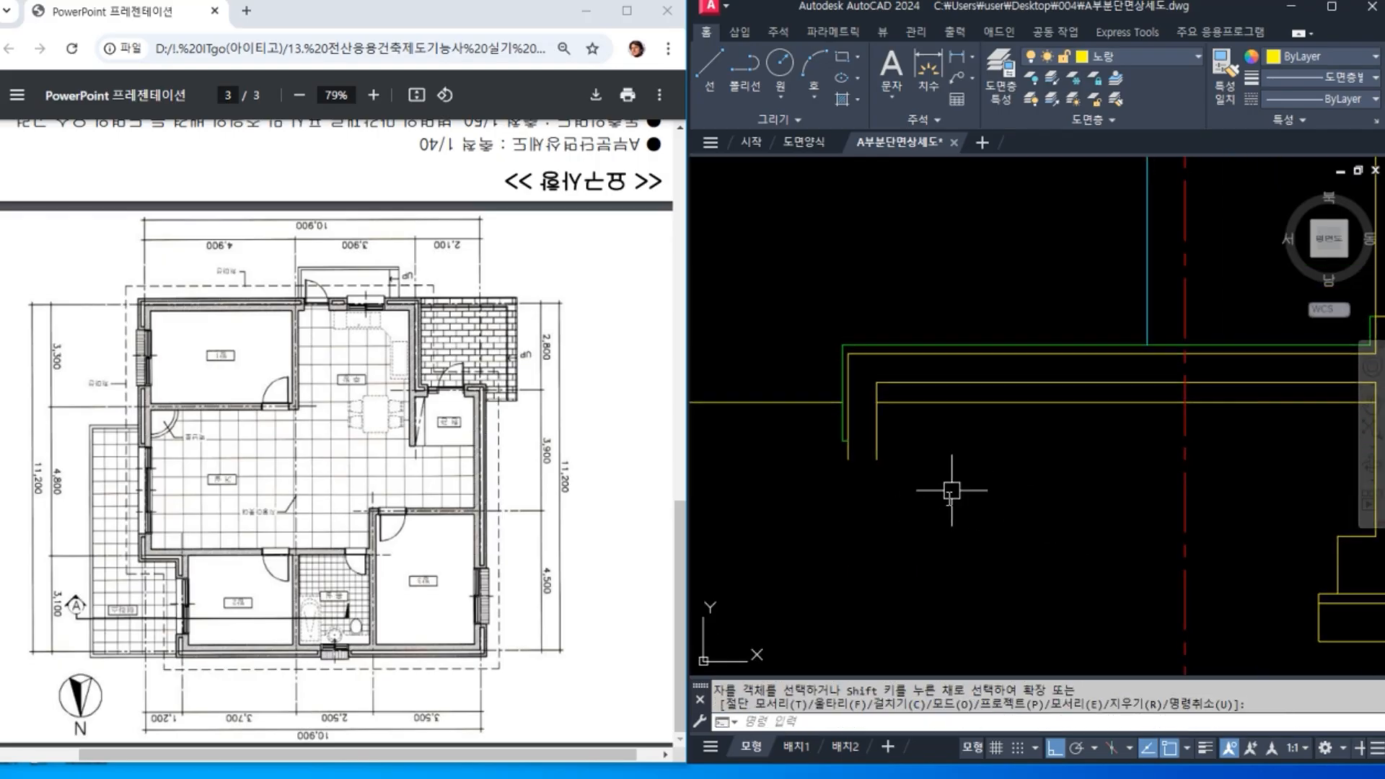
scroll(841, 490, down, 4)
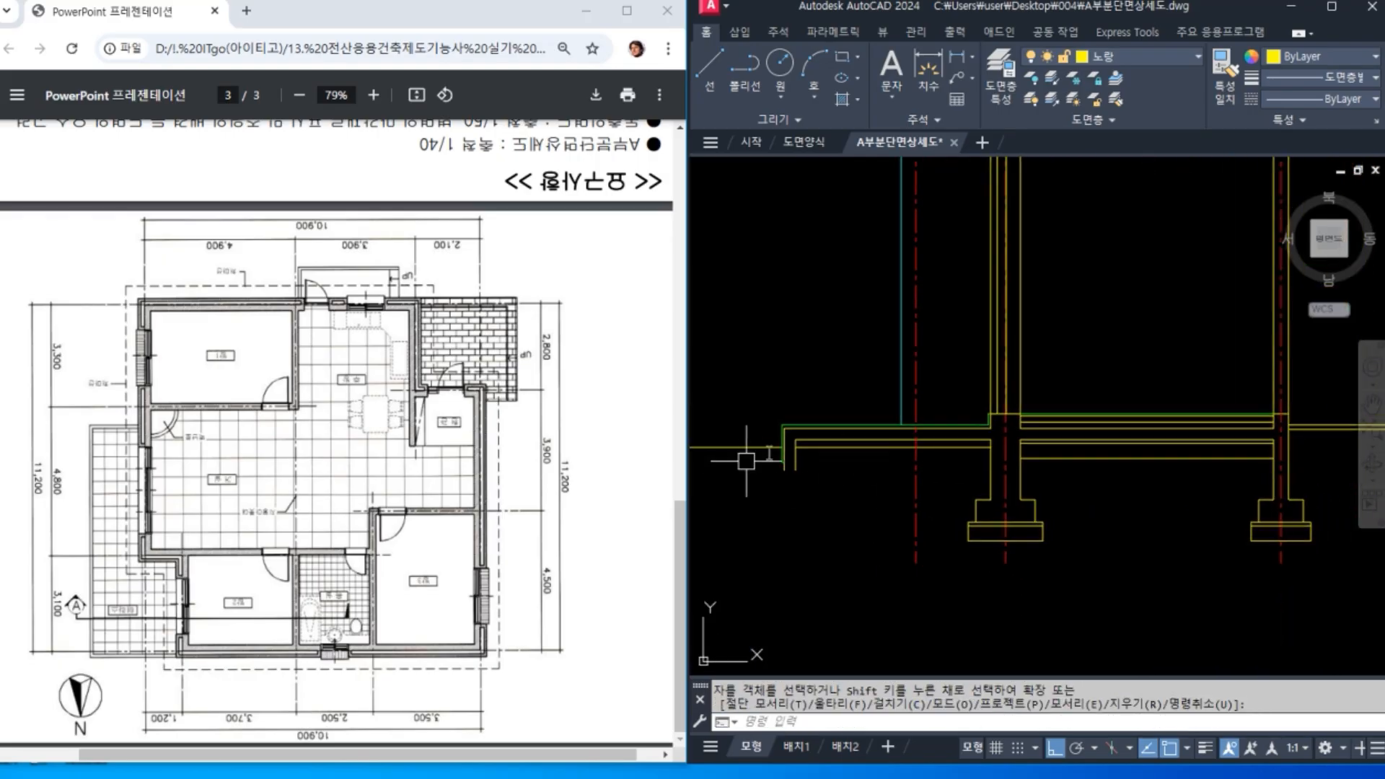
Step: Copy the base layer lines beneath the outer wall footing to the lower end of the terrace edge's outer vertical line
scroll(966, 561, up, 5)
middle_drag(977, 560, 1218, 554)
text(cp)
key(Return)
click(1228, 527)
click(1192, 425)
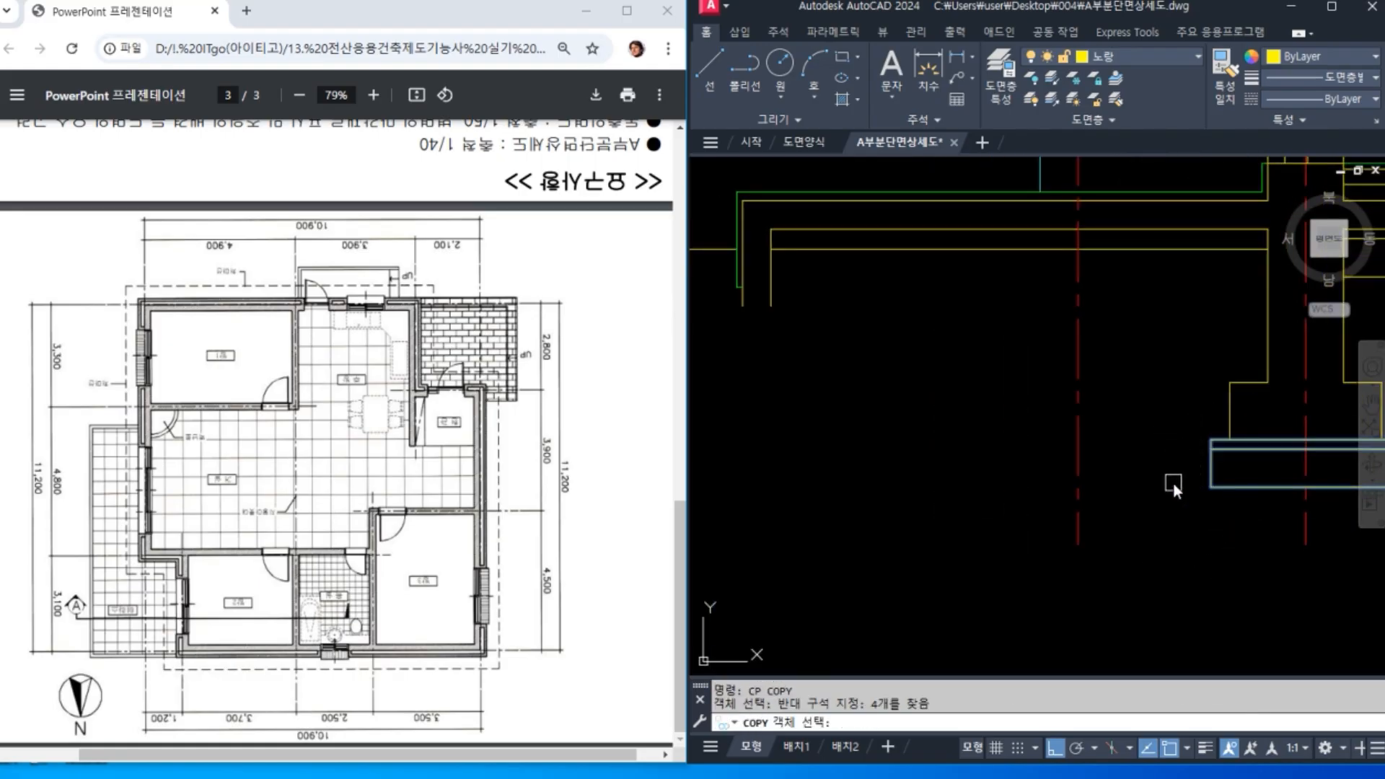
key(Return)
click(1232, 435)
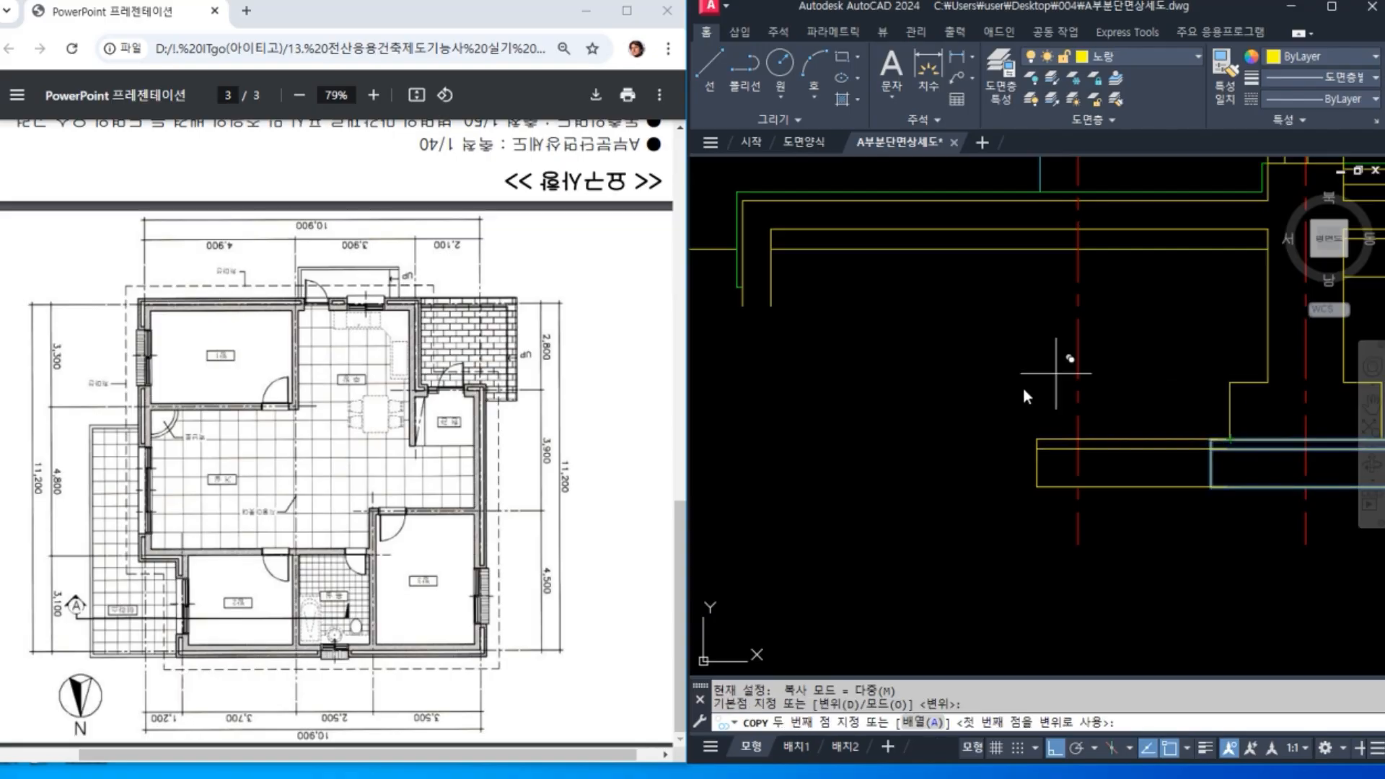
middle_drag(851, 415, 963, 525)
key(F8)
scroll(859, 469, up, 2)
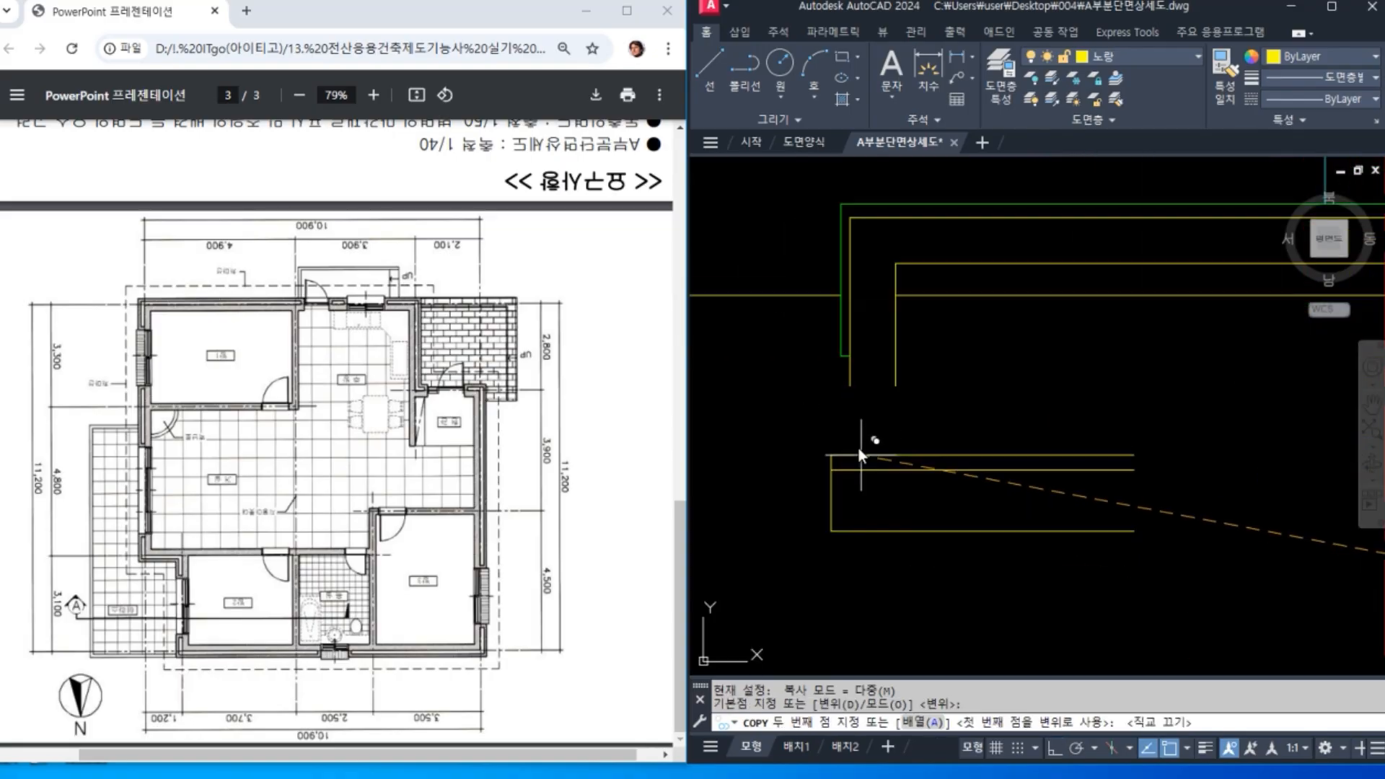
click(850, 387)
key(Return)
Step: Offset the terrace edge's inner vertical line by 100 toward the building
text(o)
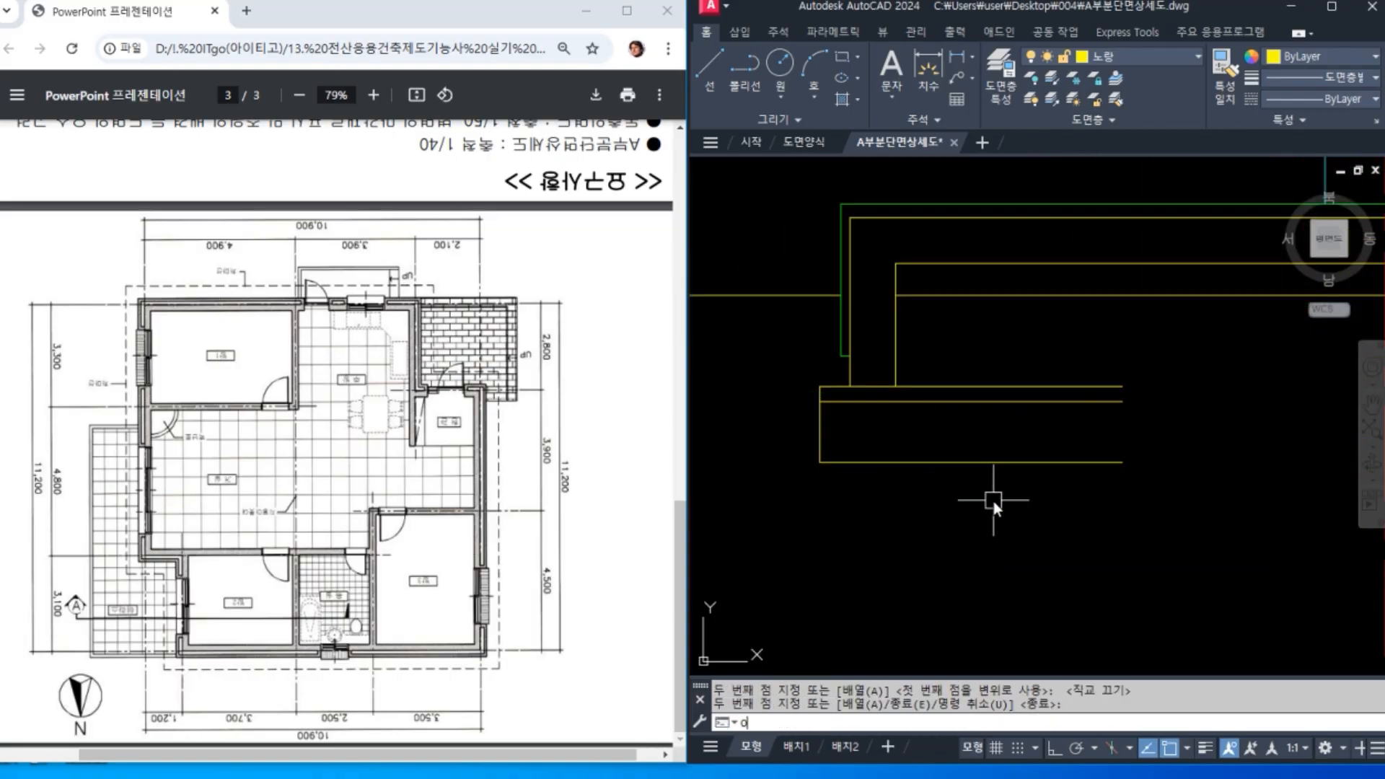
key(Return)
text(100)
key(Return)
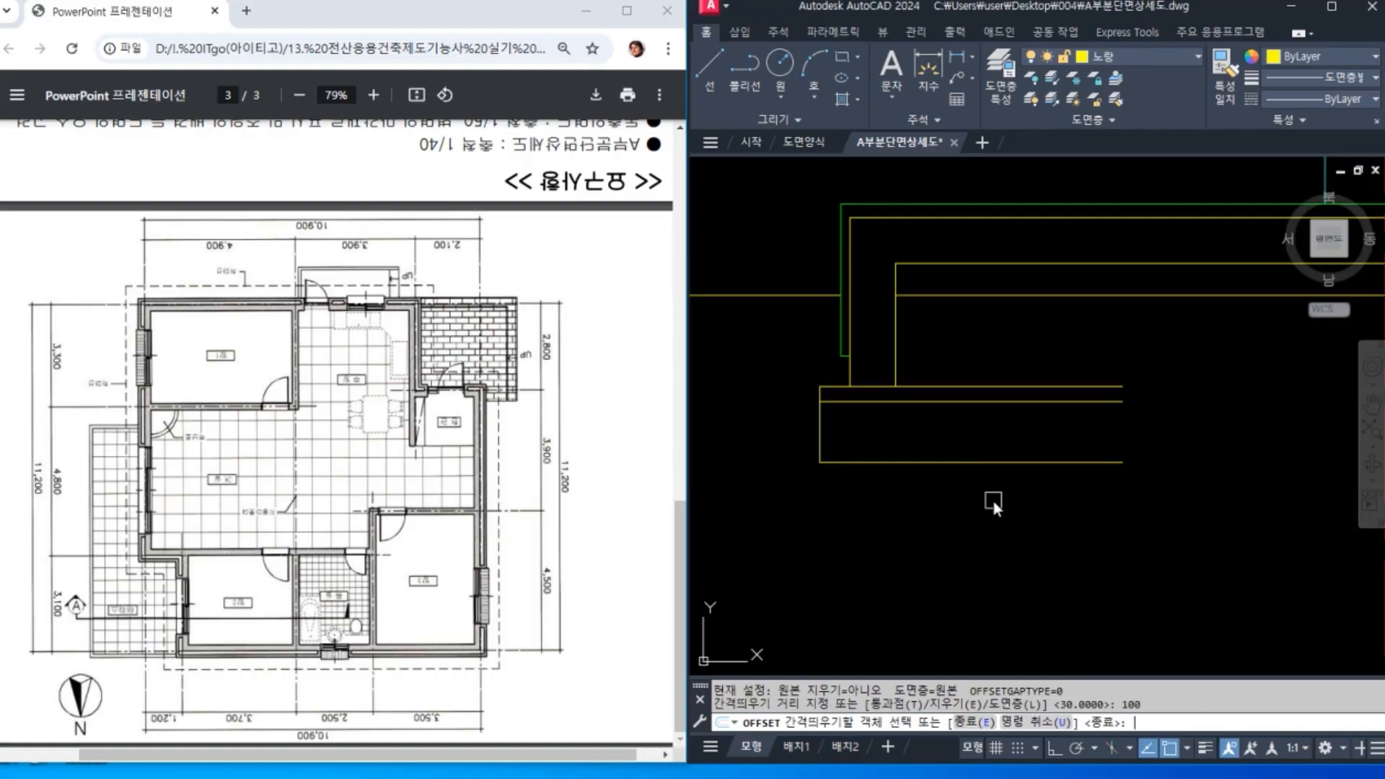
click(897, 371)
click(971, 362)
key(Return)
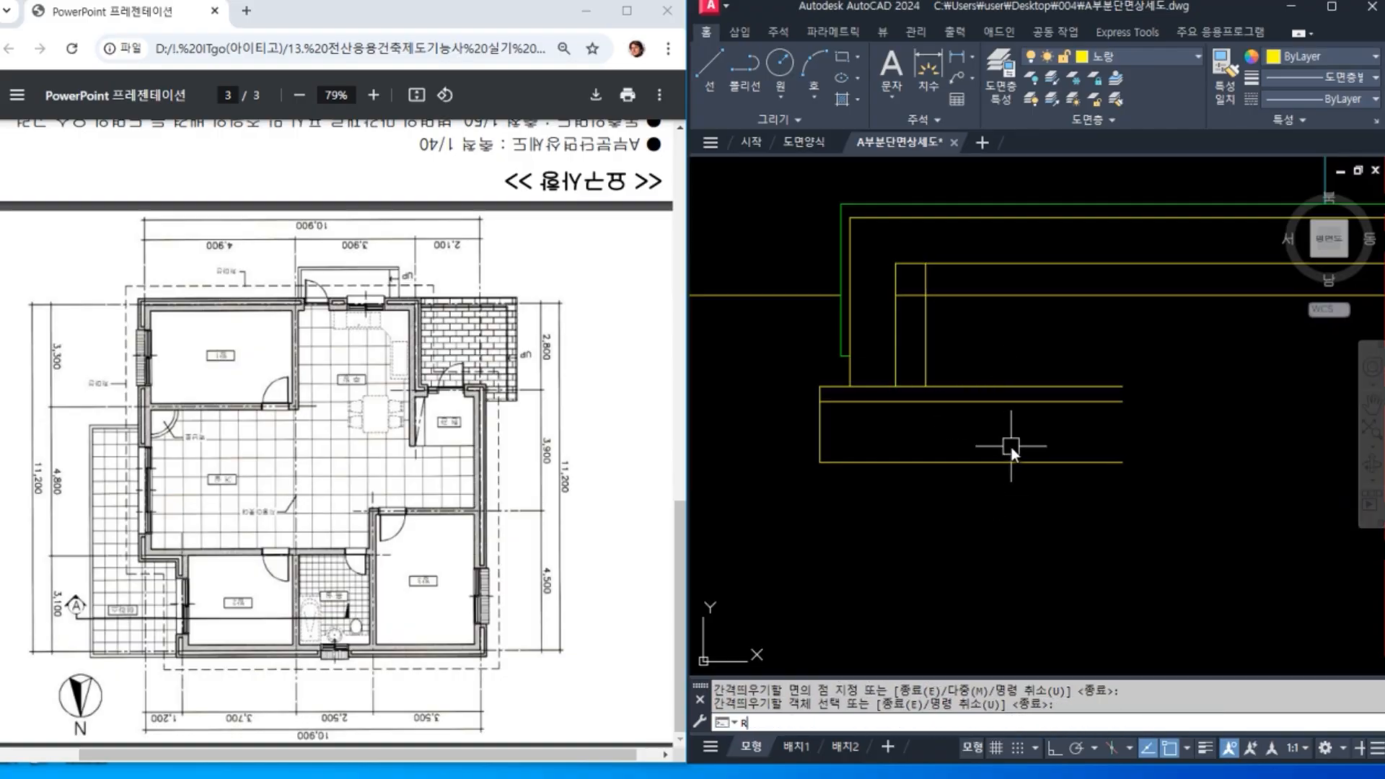
Step: Fillet the offset line with the copied base's lower and upper lines in square corners, closing the base's inner side
key(Escape)
text(F)
key(Return)
text(M)
key(Return)
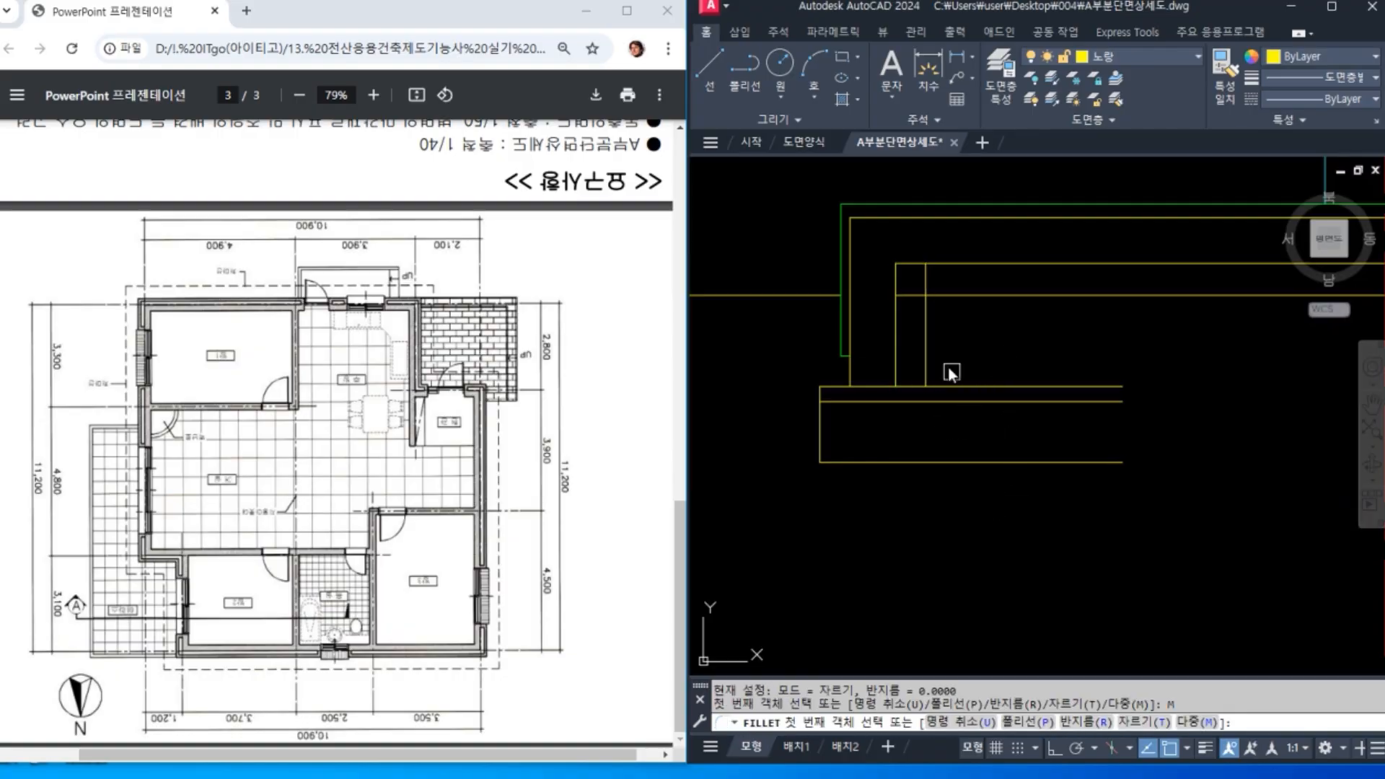
click(925, 360)
click(880, 460)
click(880, 387)
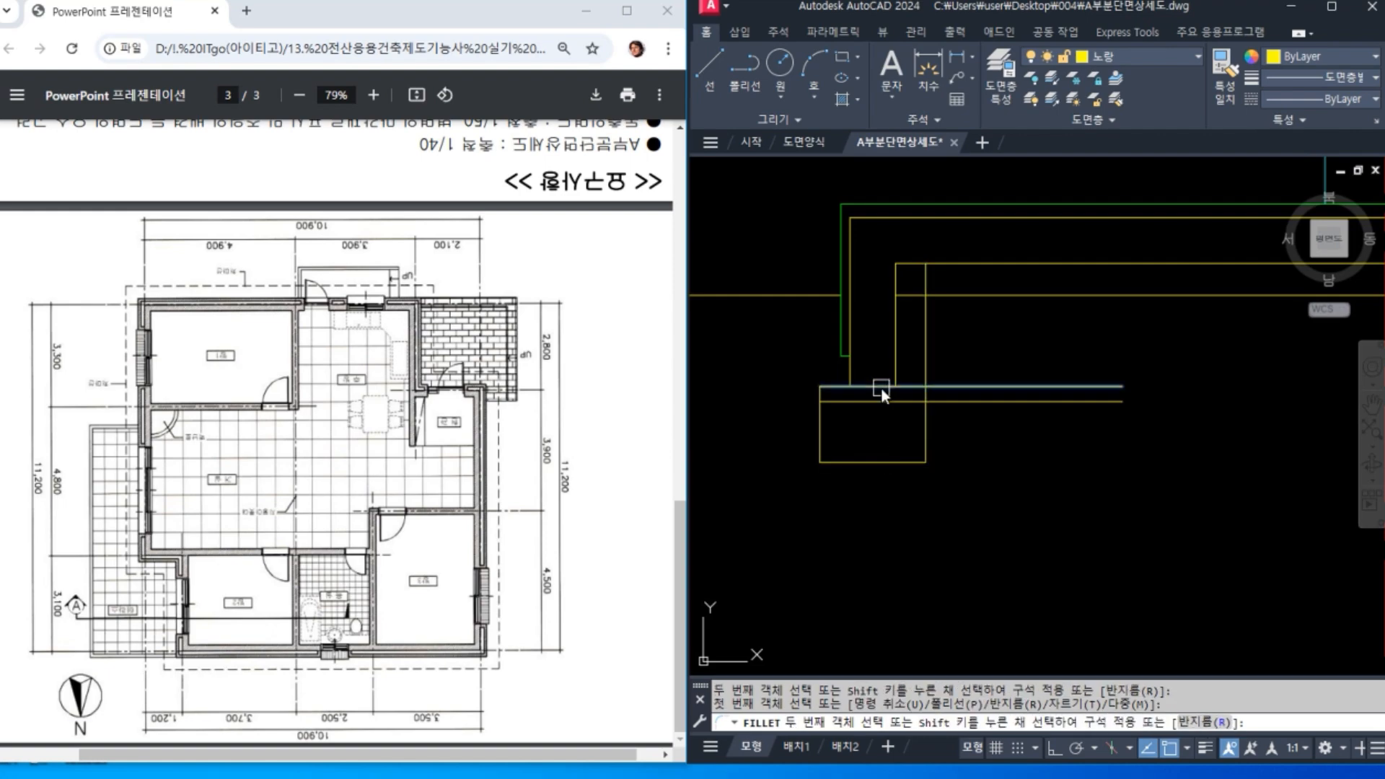
click(929, 426)
key(Return)
Step: Trim the copied base's middle horizontal line where it runs past the base's inner side
text(TR)
key(Return)
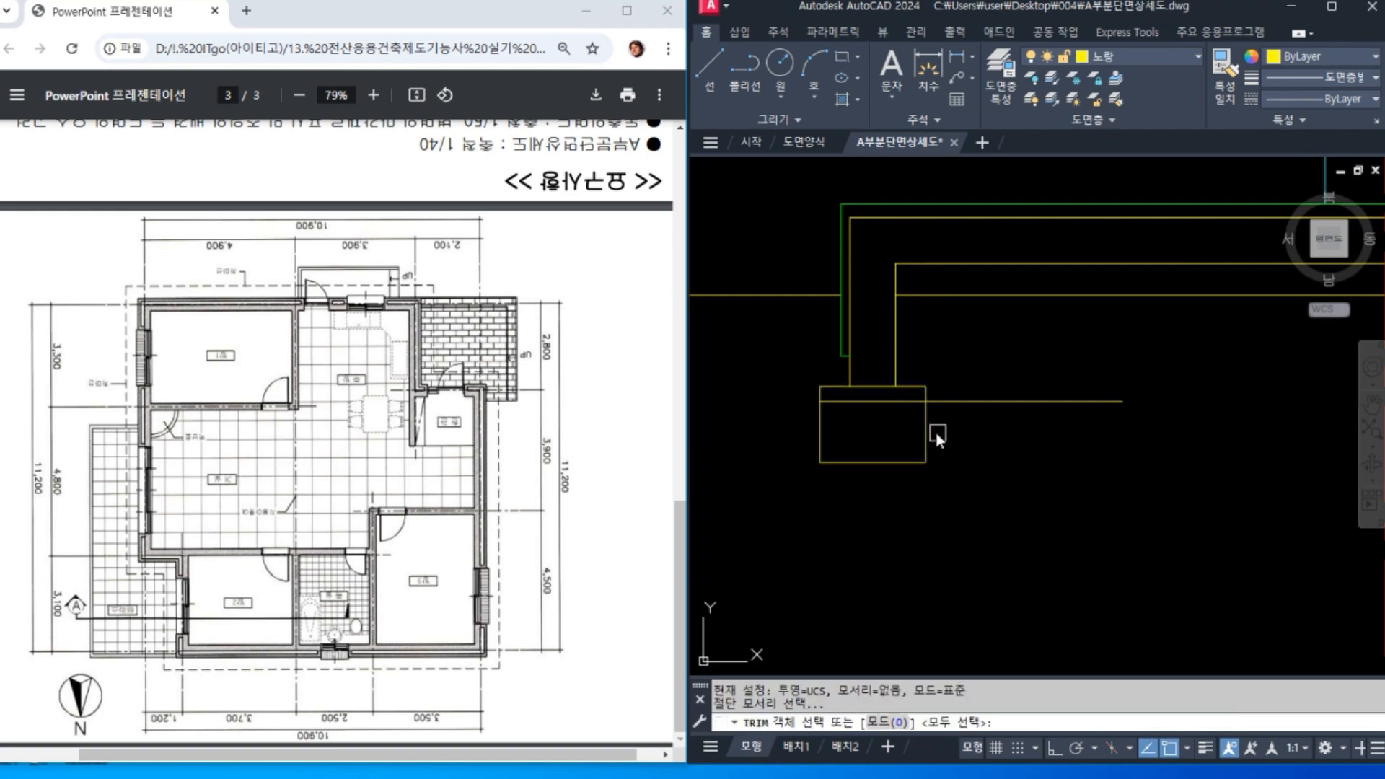
scroll(1097, 423, down, 2)
scroll(1097, 420, down, 4)
middle_drag(1163, 484, 998, 479)
scroll(1030, 470, up, 2)
Step: Match the red centre line's properties onto the horizontal line just beneath the terrace slab
click(1055, 351)
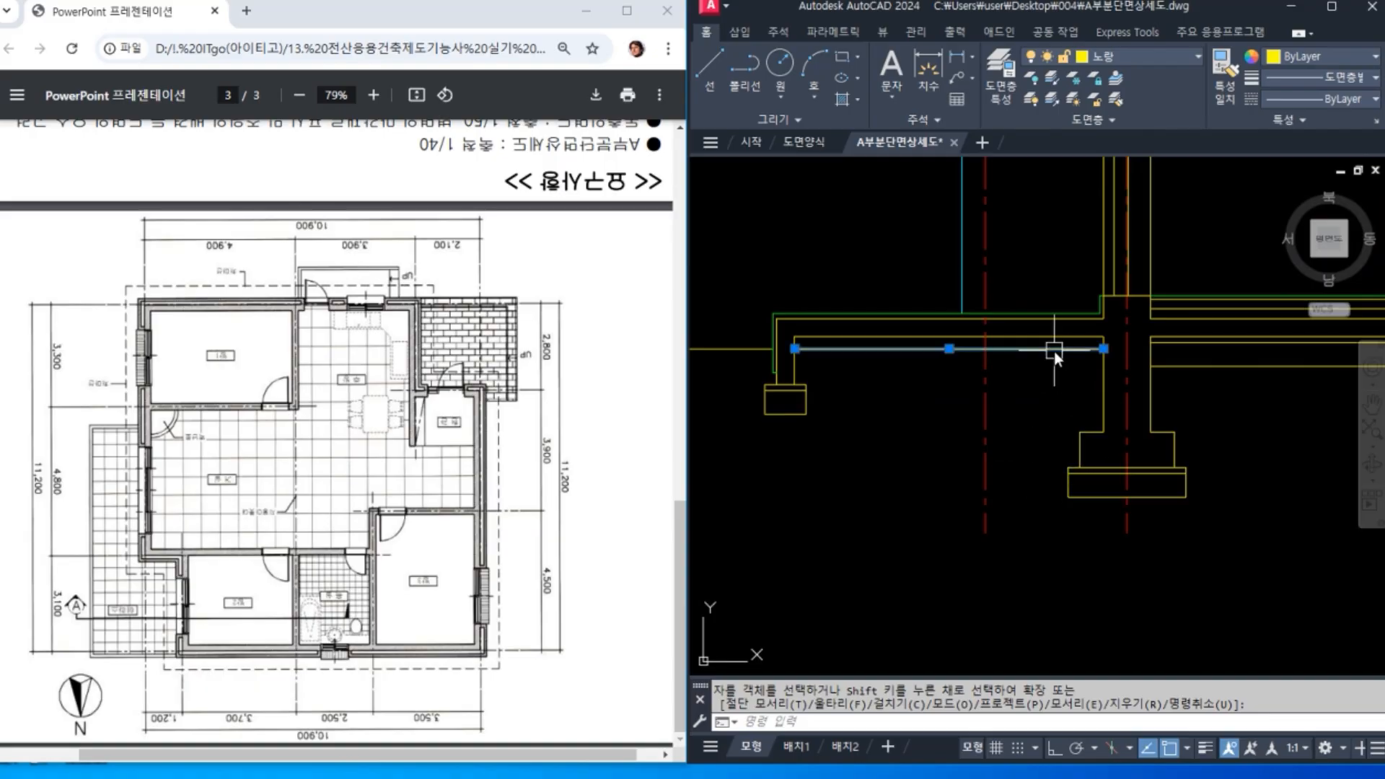
key(Escape)
key(Escape)
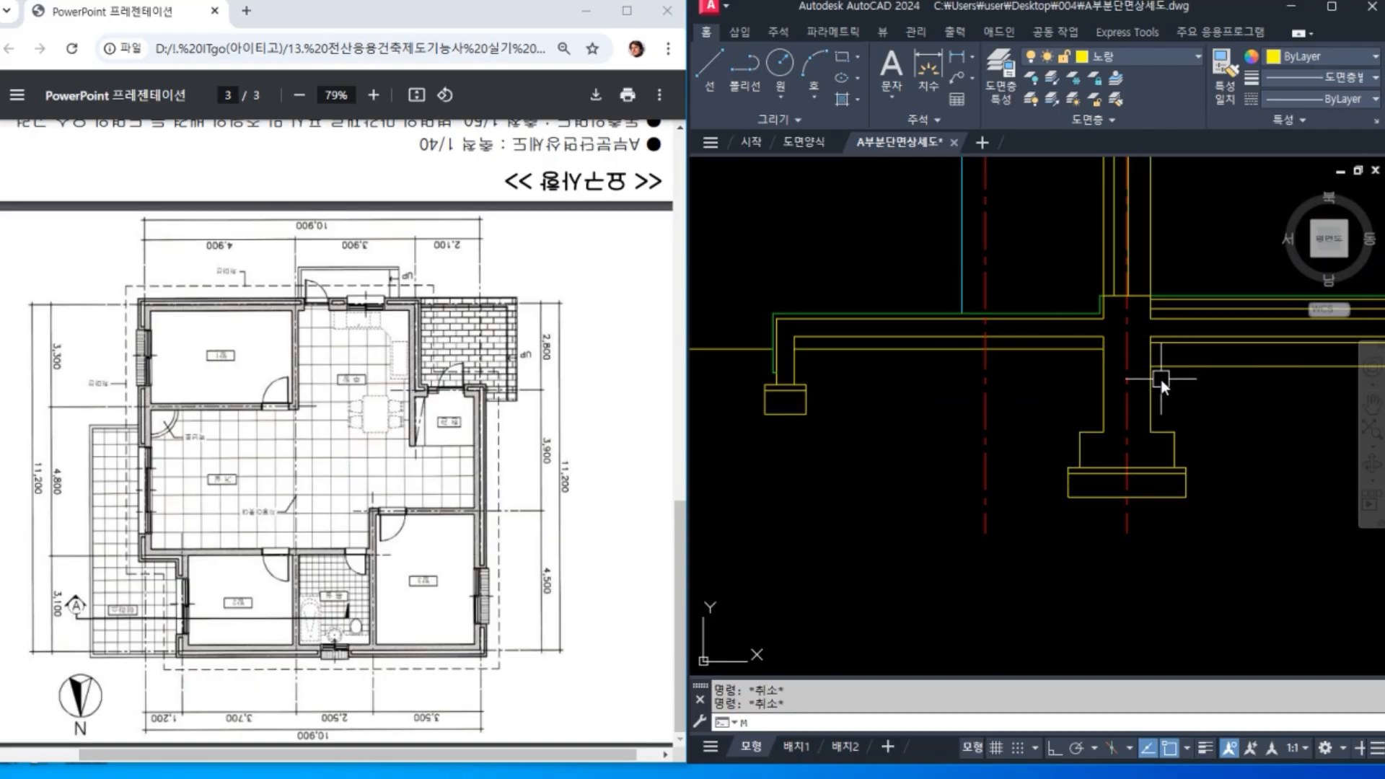
text(MA)
key(Return)
click(987, 393)
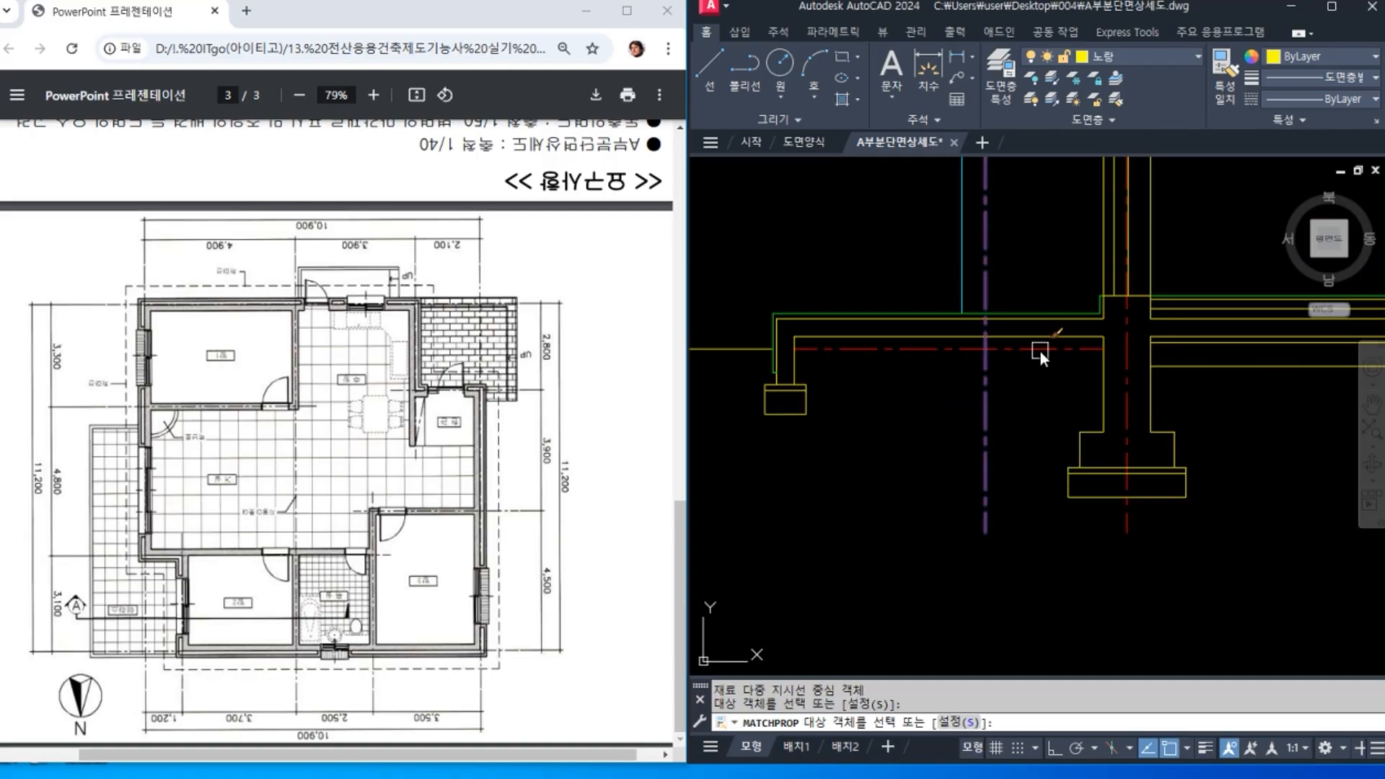
click(1040, 349)
scroll(1064, 435, down, 4)
mouse_move(1040, 433)
middle_down()
mouse_move(845, 404)
mouse_move(983, 373)
middle_up()
scroll(843, 384, up, 4)
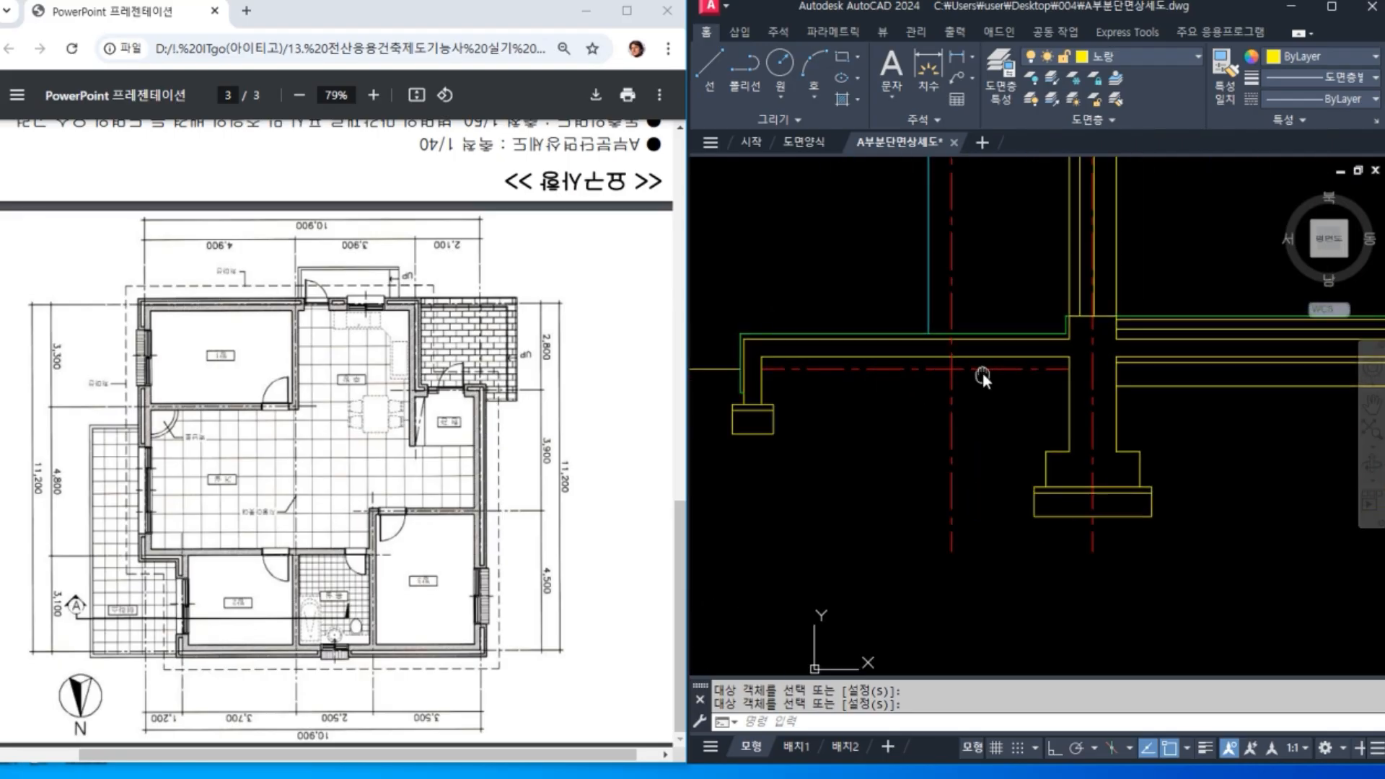
Step: On the blue layer (파랑), hatch the strip beneath the terrace slab with a user-defined (사용자 정의) pattern at spacing 20
click(1140, 58)
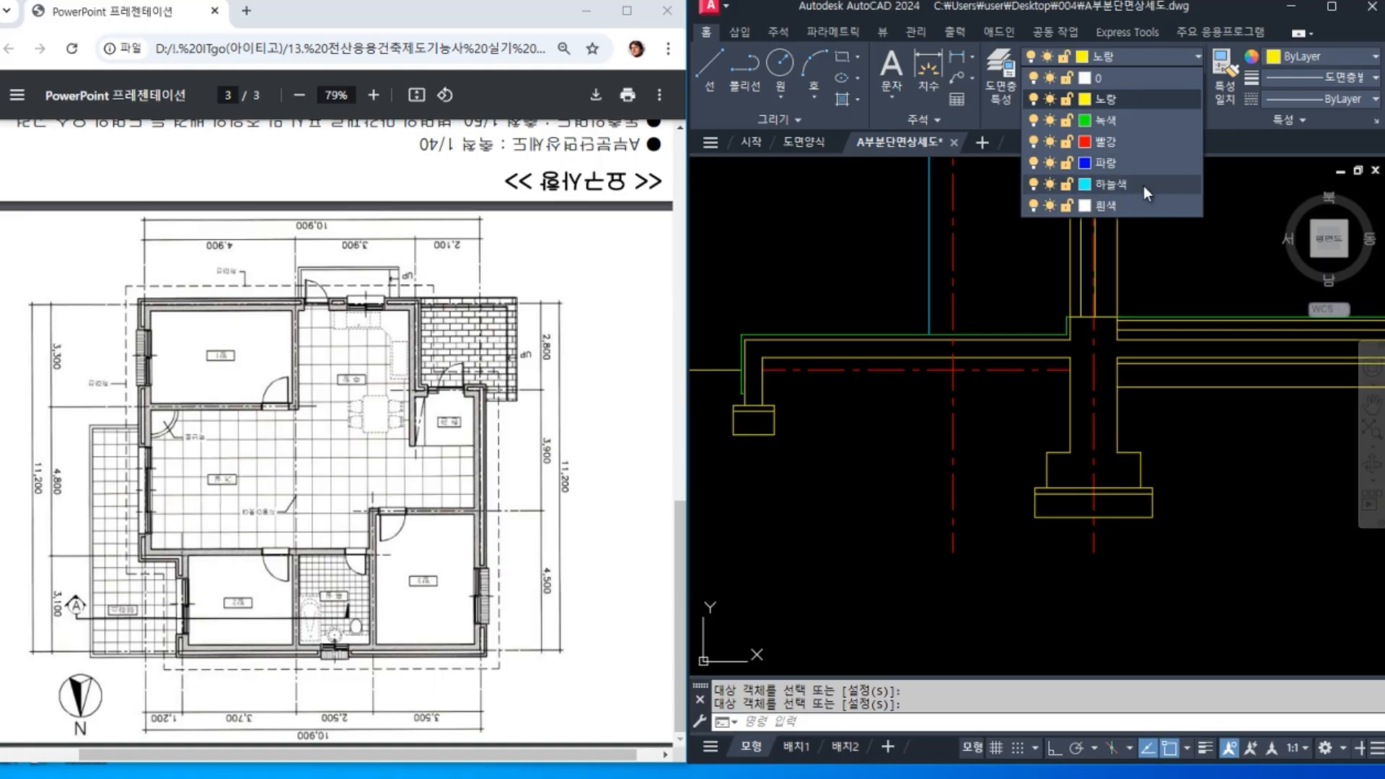
click(1118, 164)
text(H)
key(Return)
text(T)
key(Return)
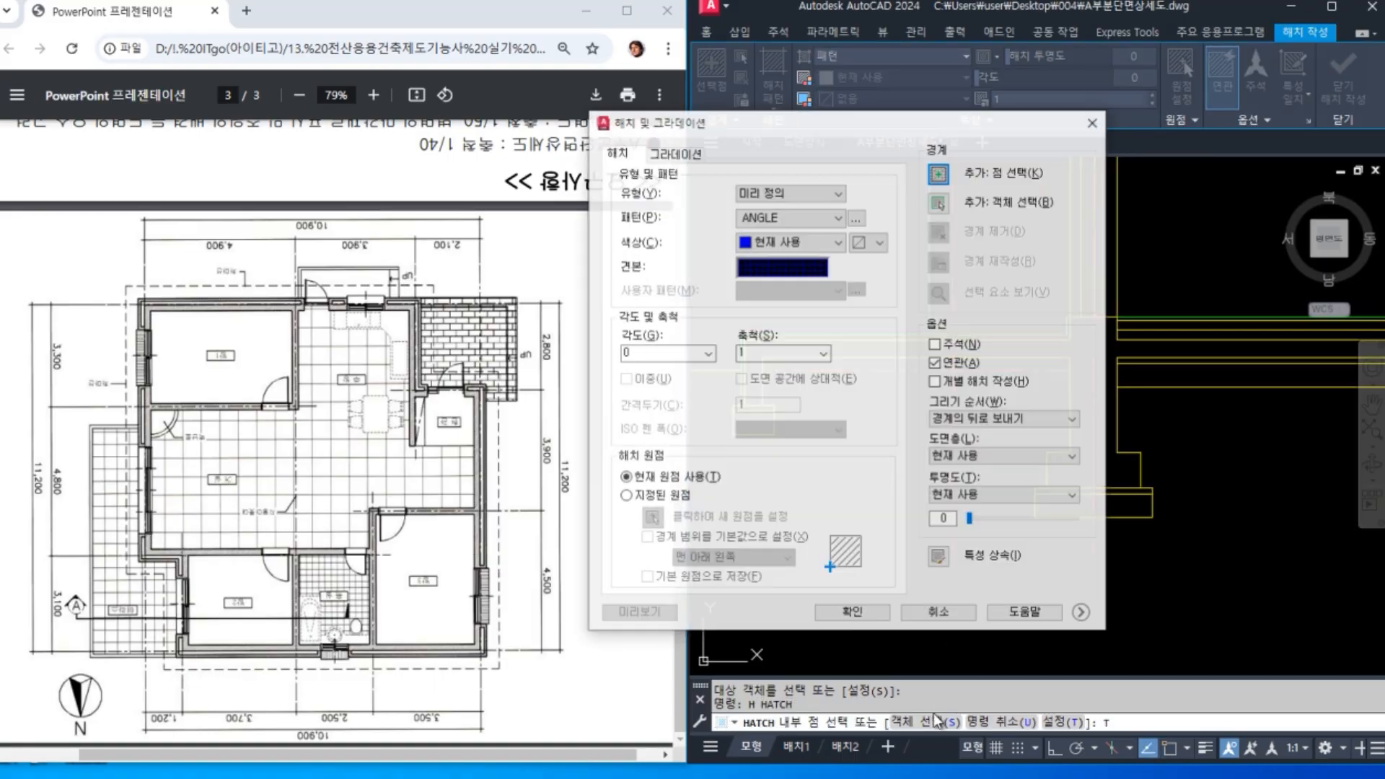
click(794, 193)
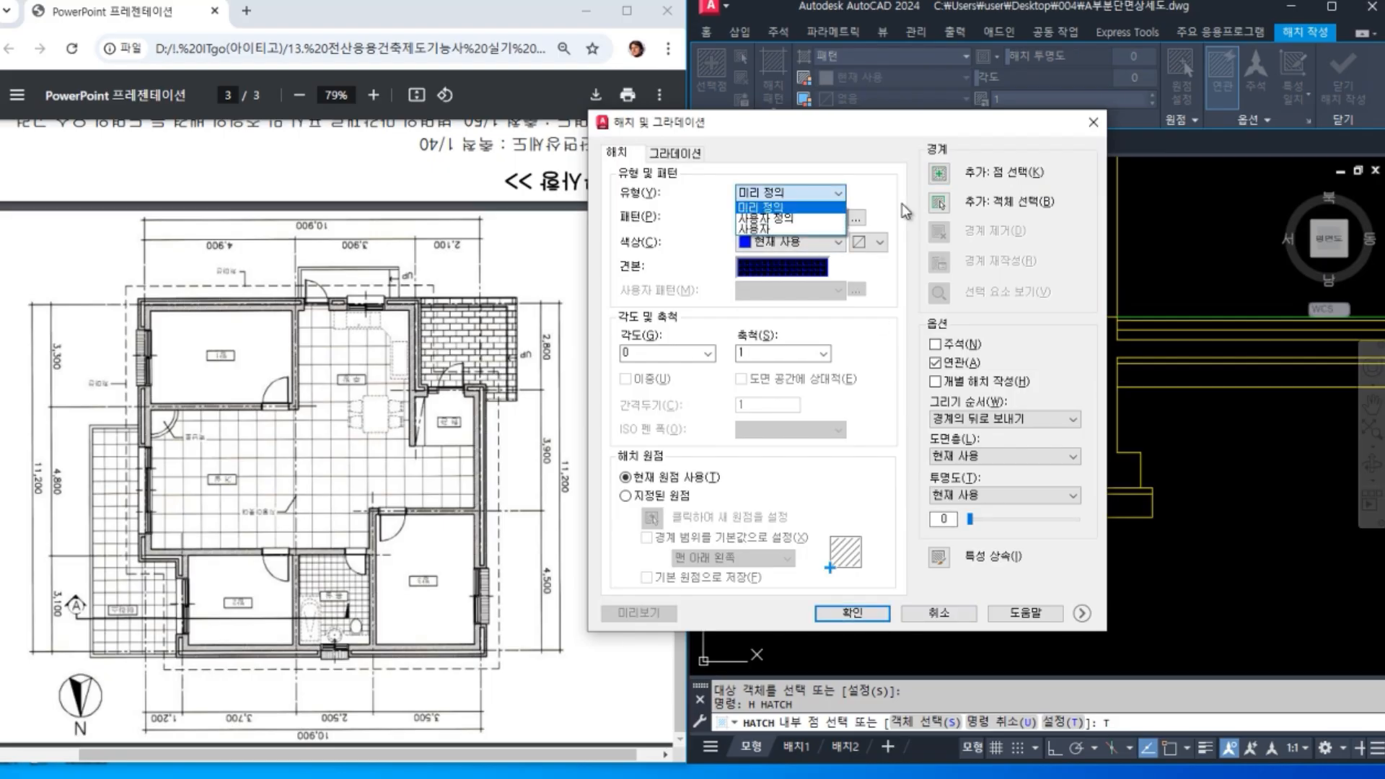
click(802, 219)
double_click(764, 407)
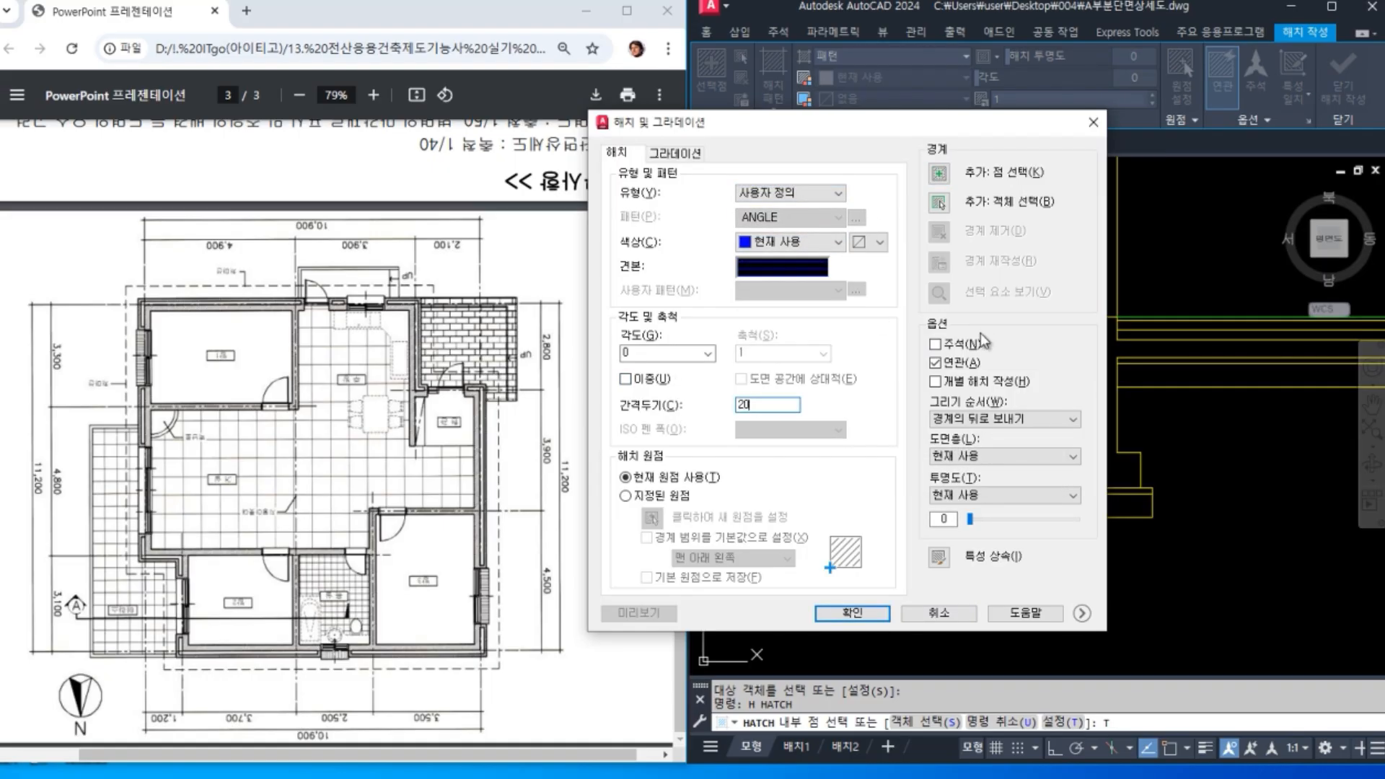
click(940, 177)
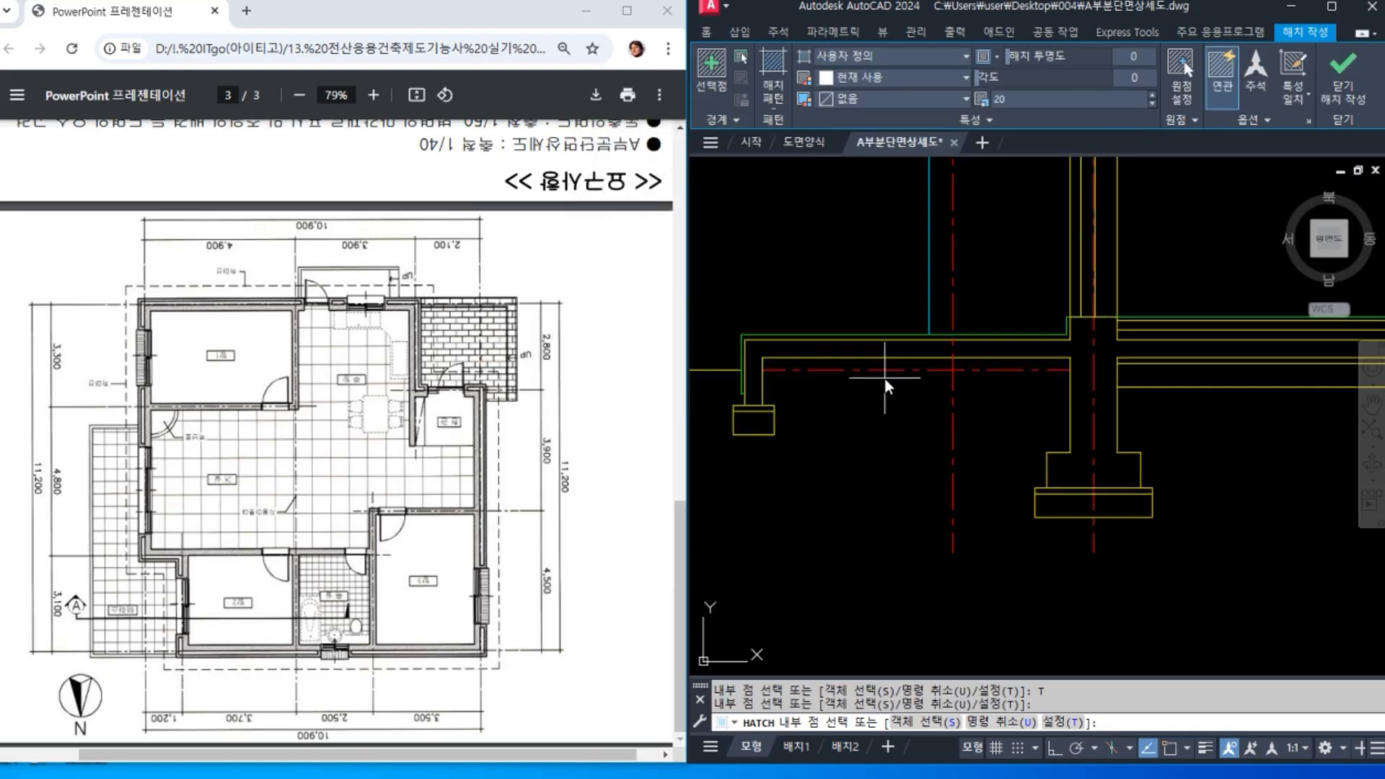
click(967, 368)
key(Return)
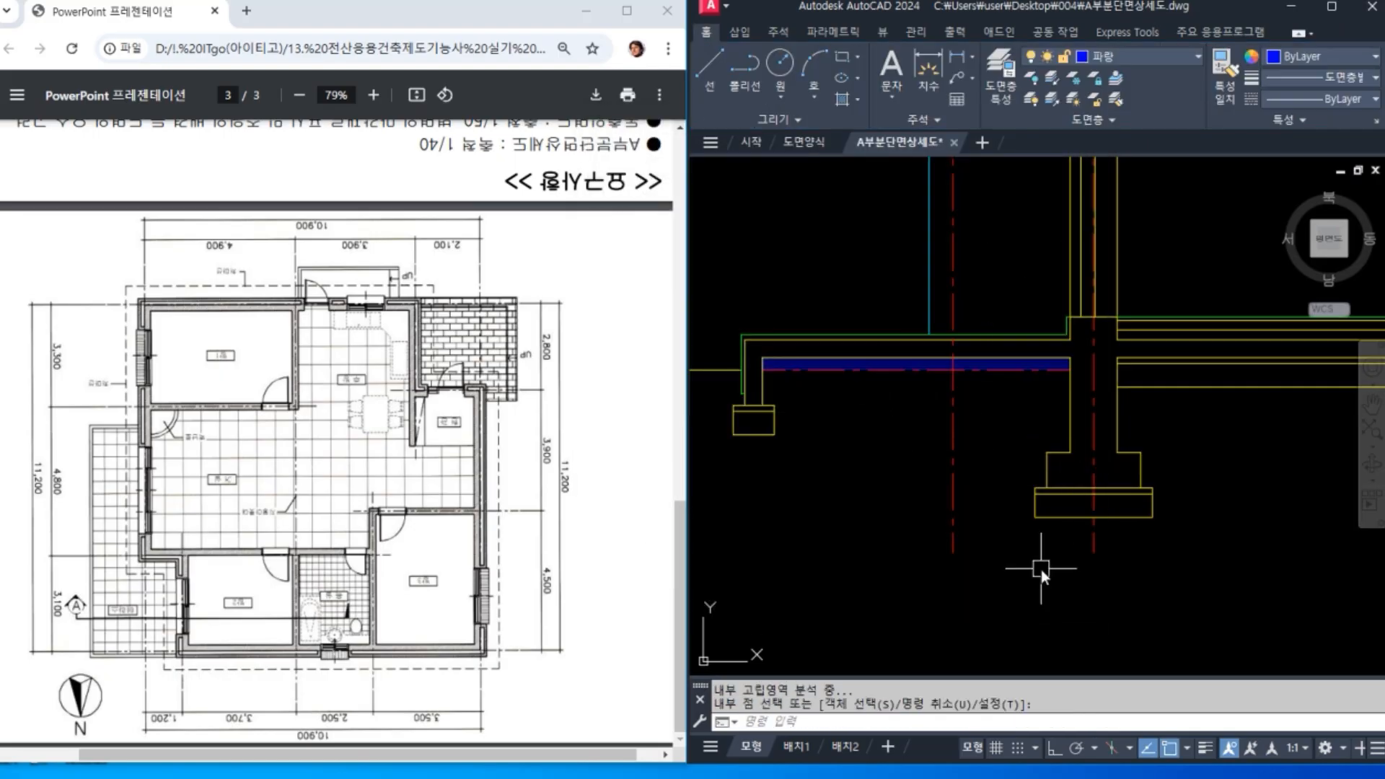
scroll(906, 506, down, 5)
middle_drag(1064, 521, 906, 507)
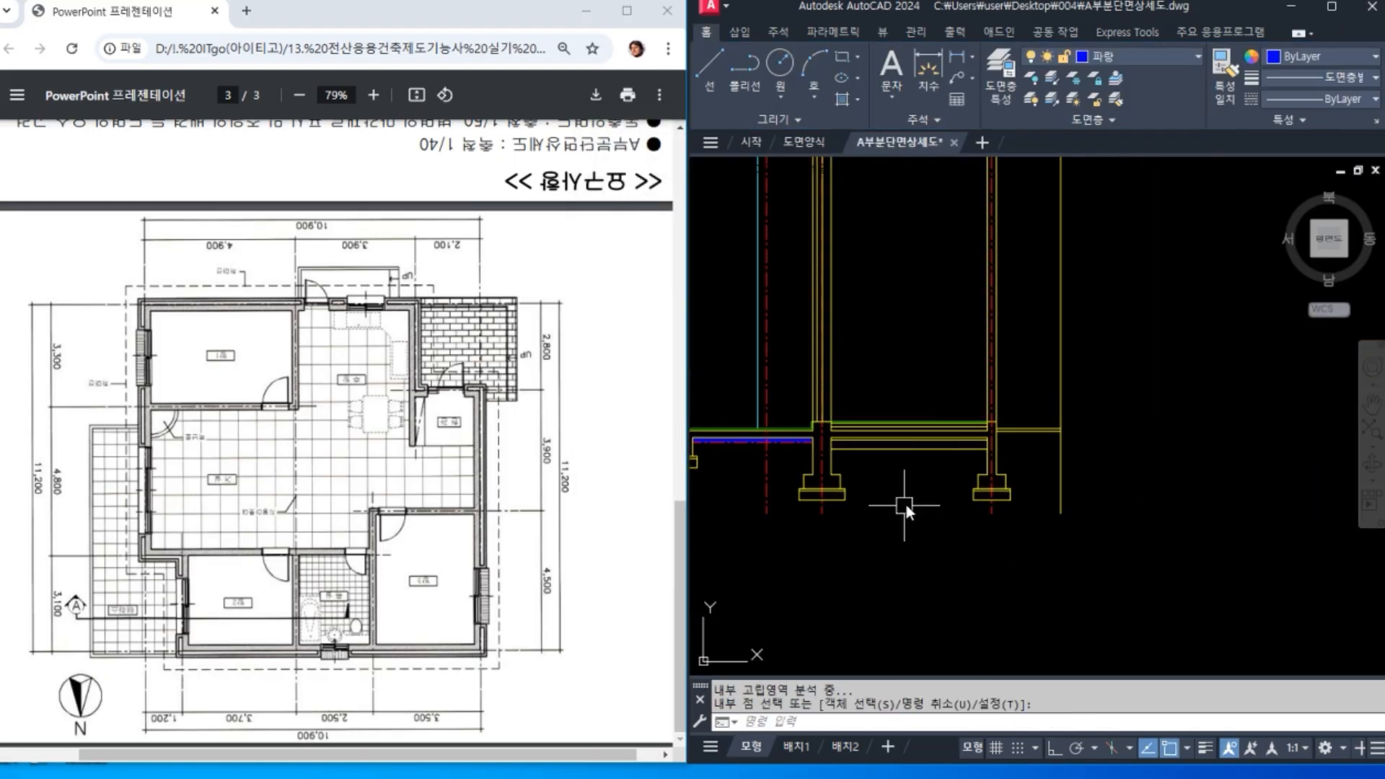
scroll(942, 502, up, 5)
middle_drag(1017, 509, 1030, 562)
middle_drag(1156, 482, 1071, 506)
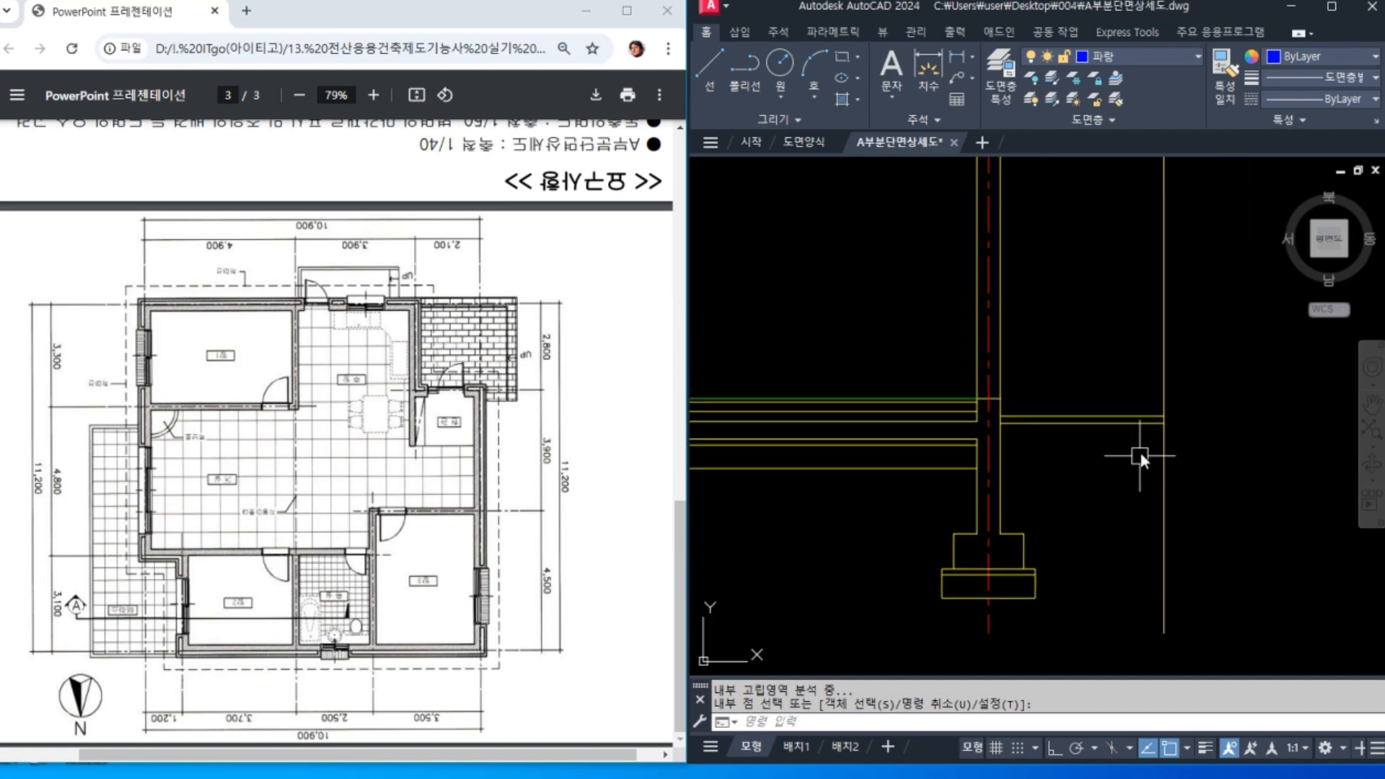
mouse_move(1098, 440)
middle_down()
mouse_move(1067, 447)
mouse_move(1088, 456)
middle_up()
scroll(1051, 450, up, 2)
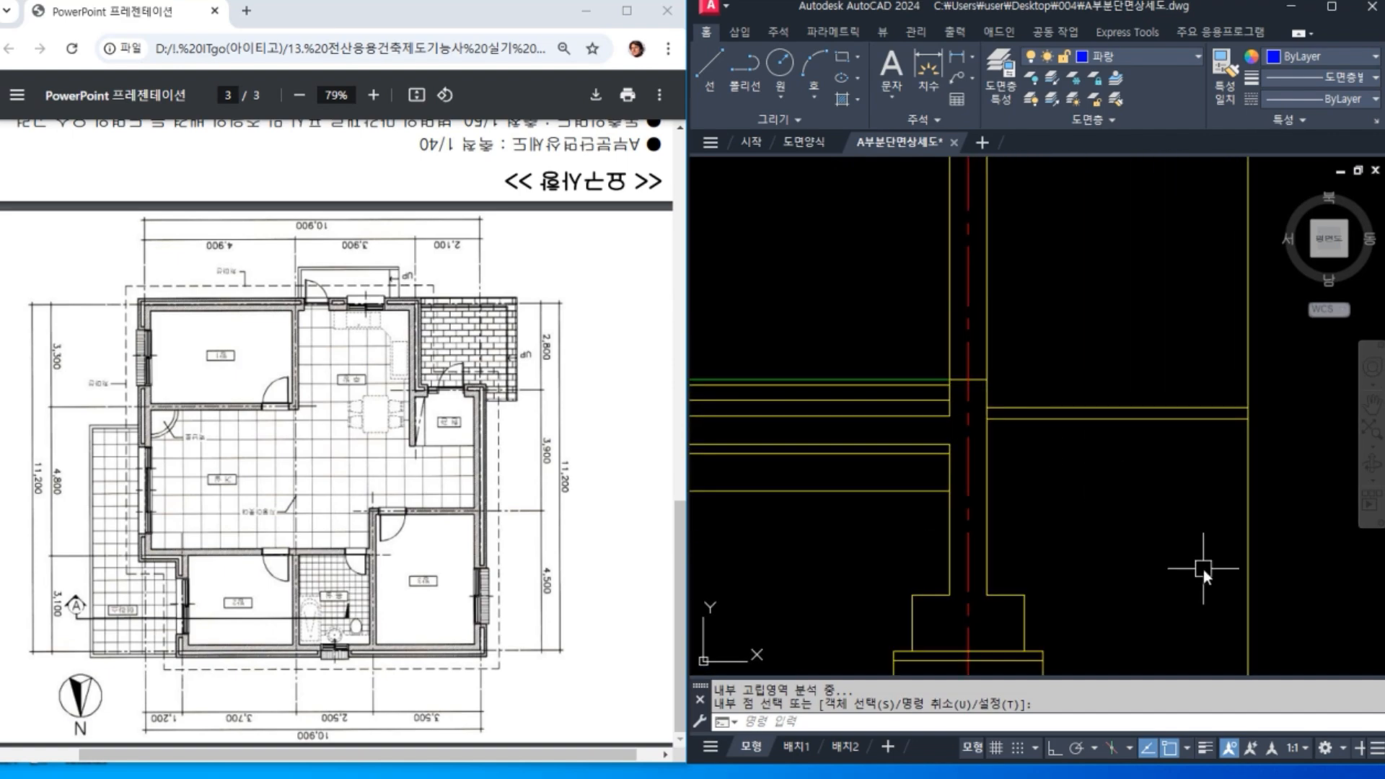
text(l)
key(space)
scroll(967, 442, up, 2)
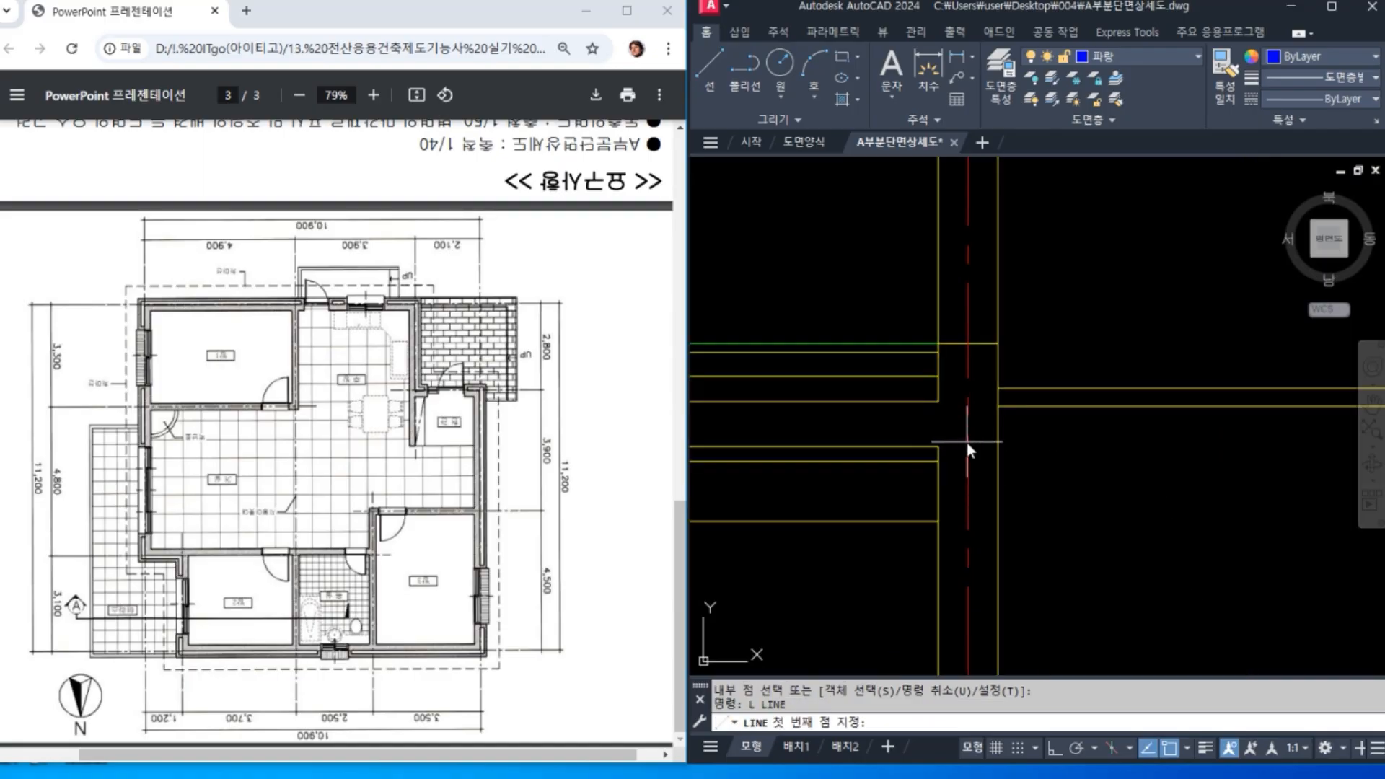
click(939, 402)
key(Escape)
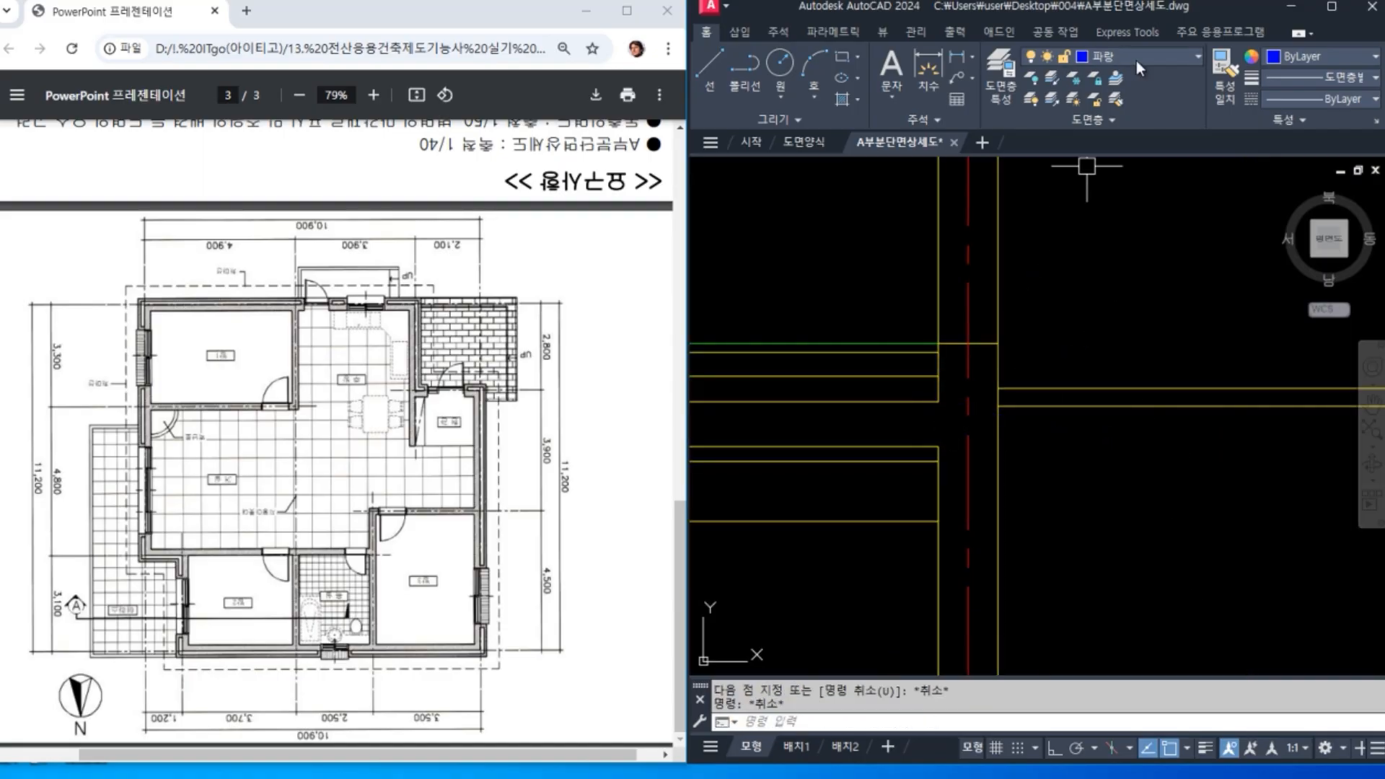
Step: Make the yellow layer (노랑) current
click(1136, 58)
click(1111, 101)
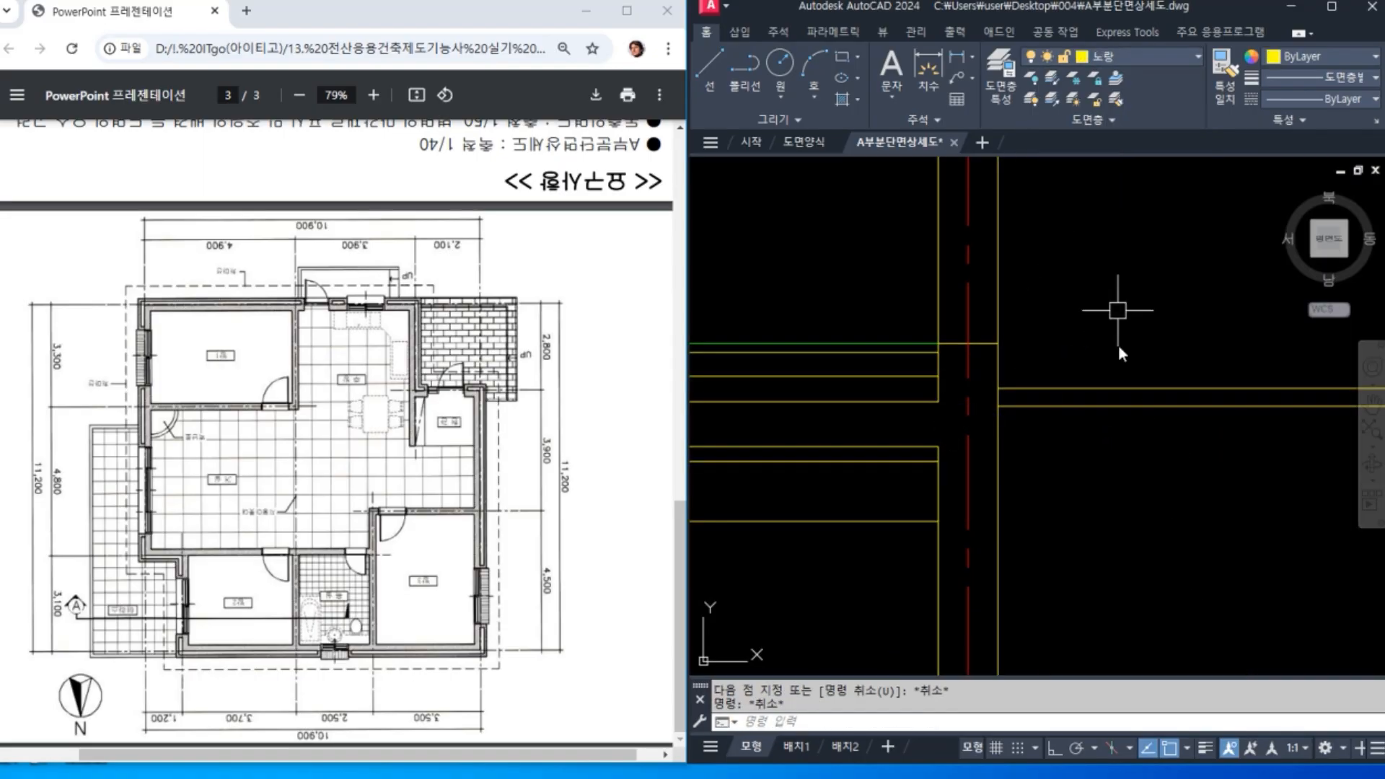
Step: With ortho on, draw a horizontal line from the room slab's top corner across the wall to its bathroom-side face
text(l)
key(space)
click(939, 402)
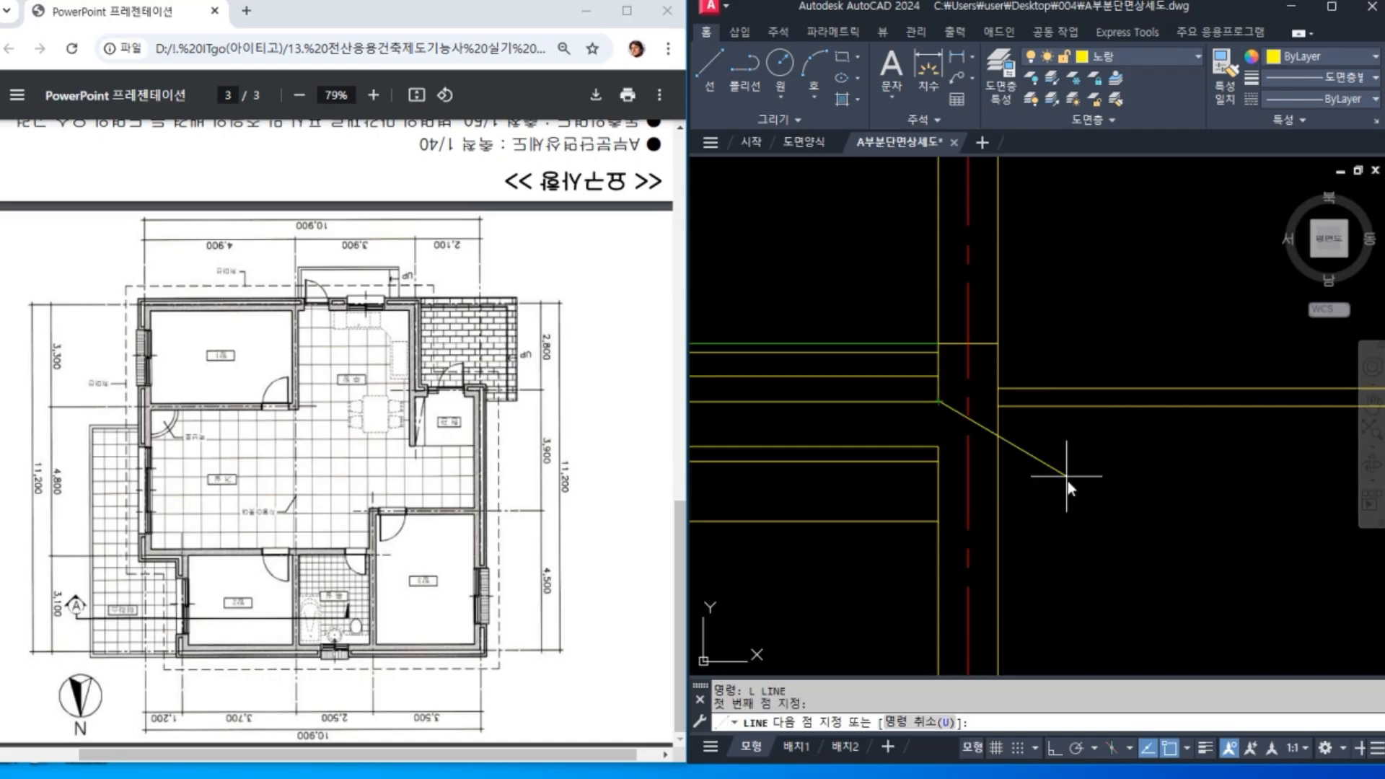
key(F8)
scroll(1100, 401, up, 4)
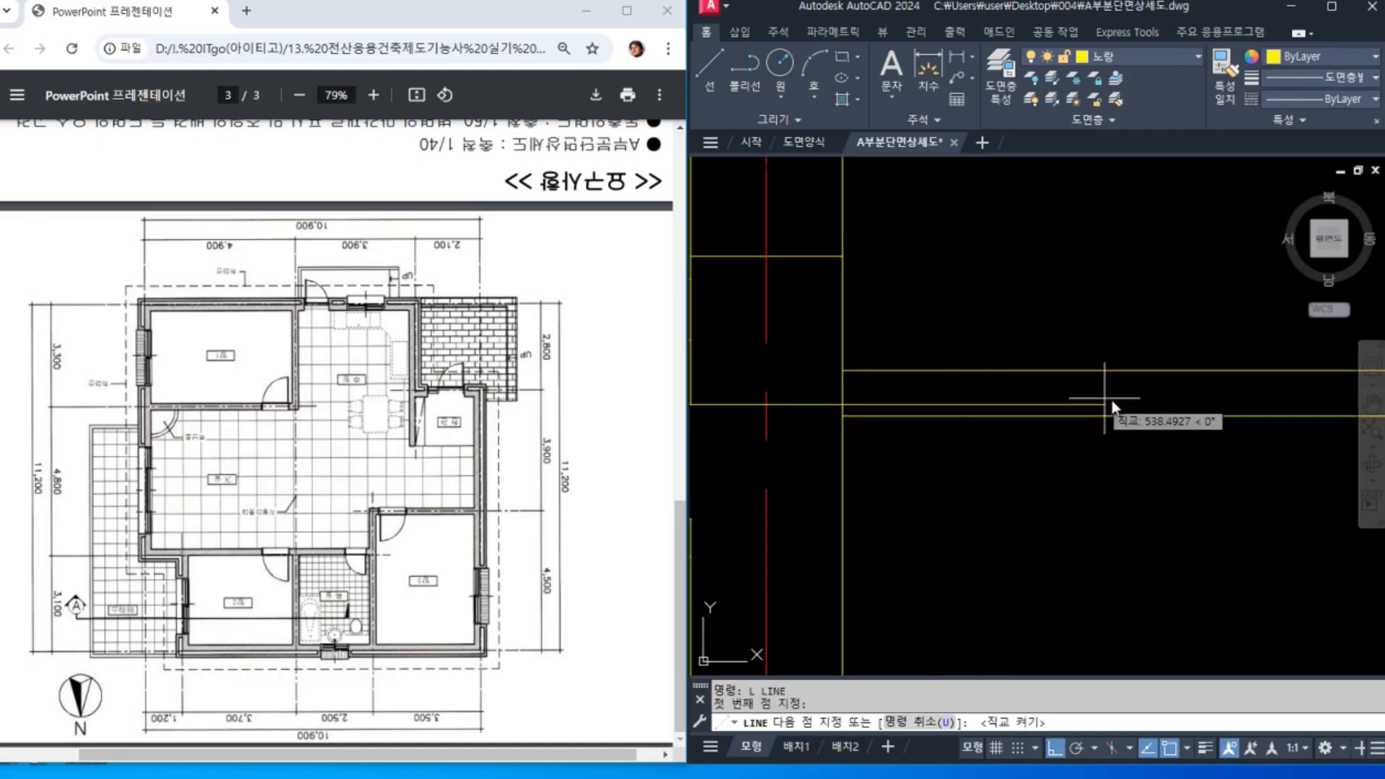
scroll(1136, 402, down, 2)
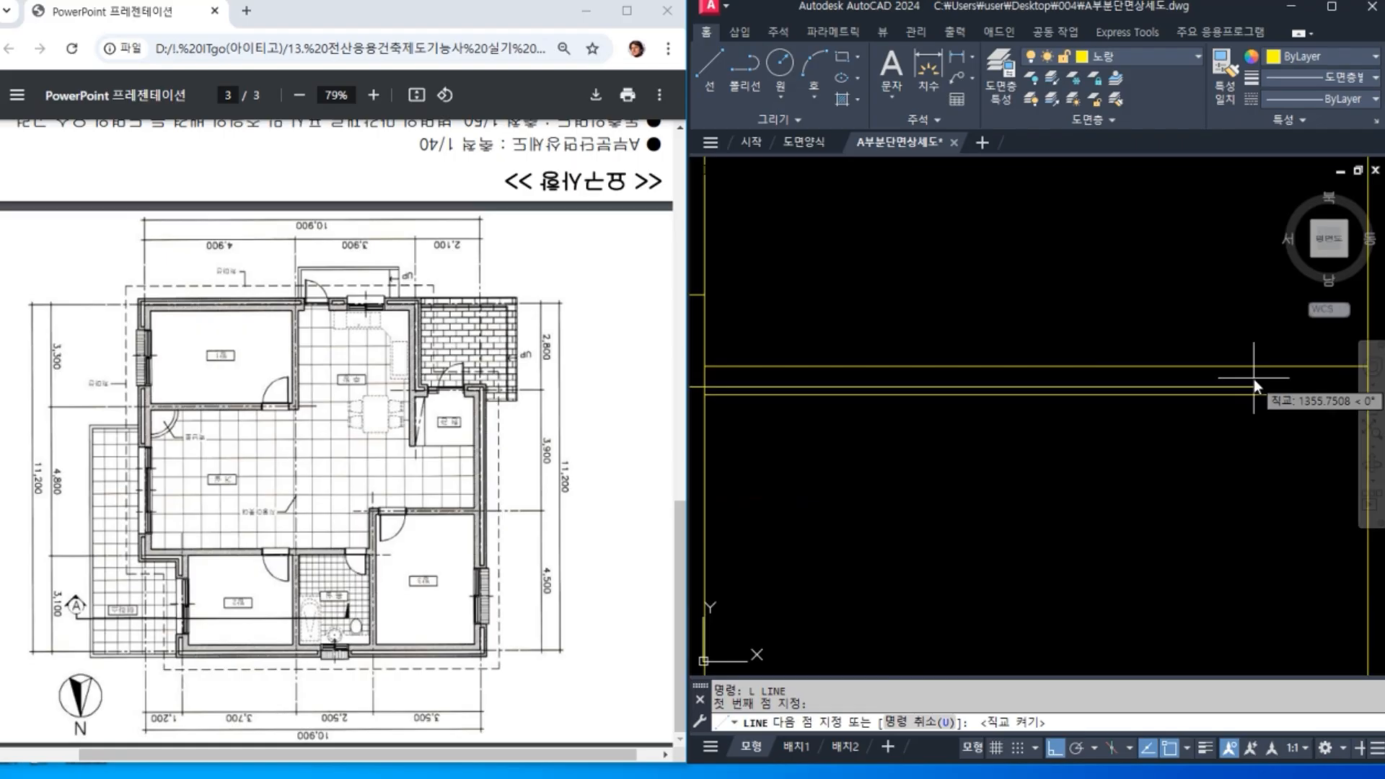
middle_drag(1169, 377, 1304, 373)
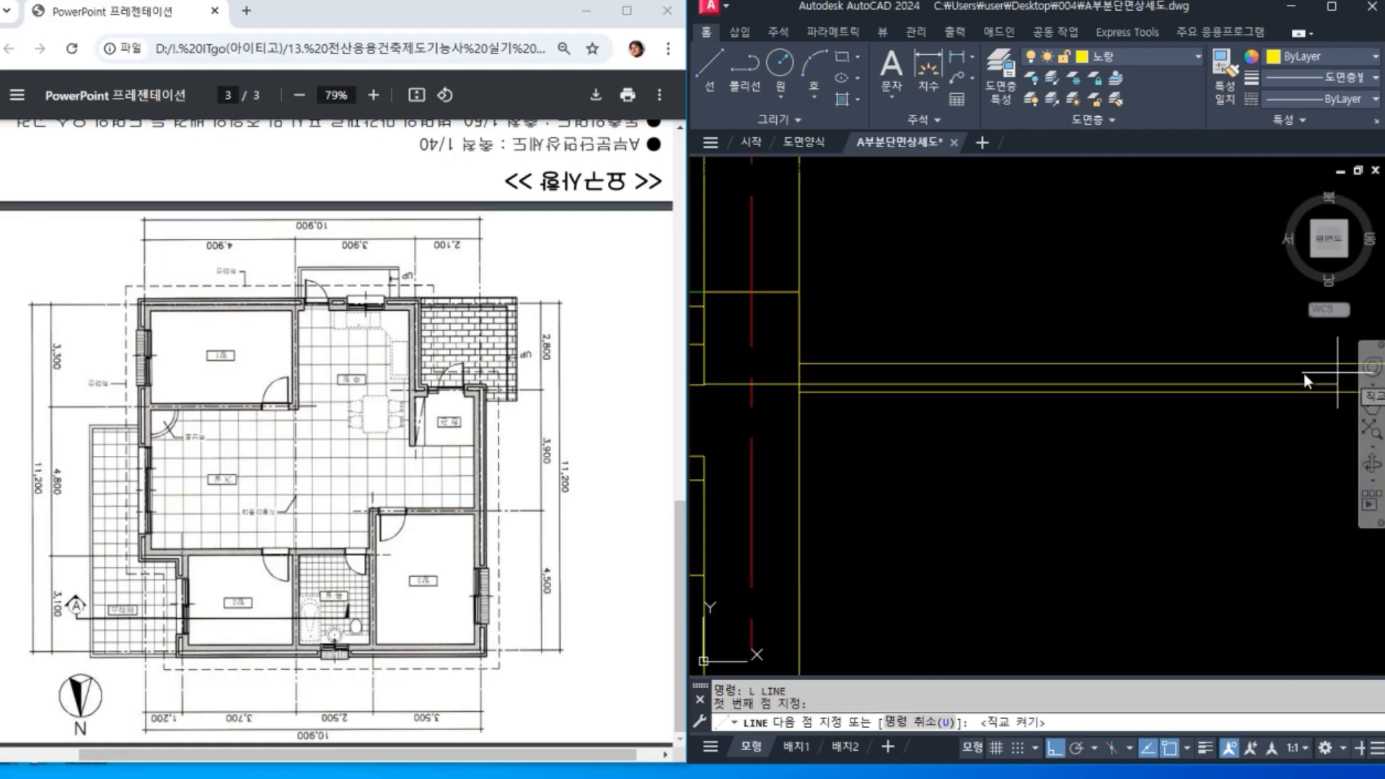
click(797, 383)
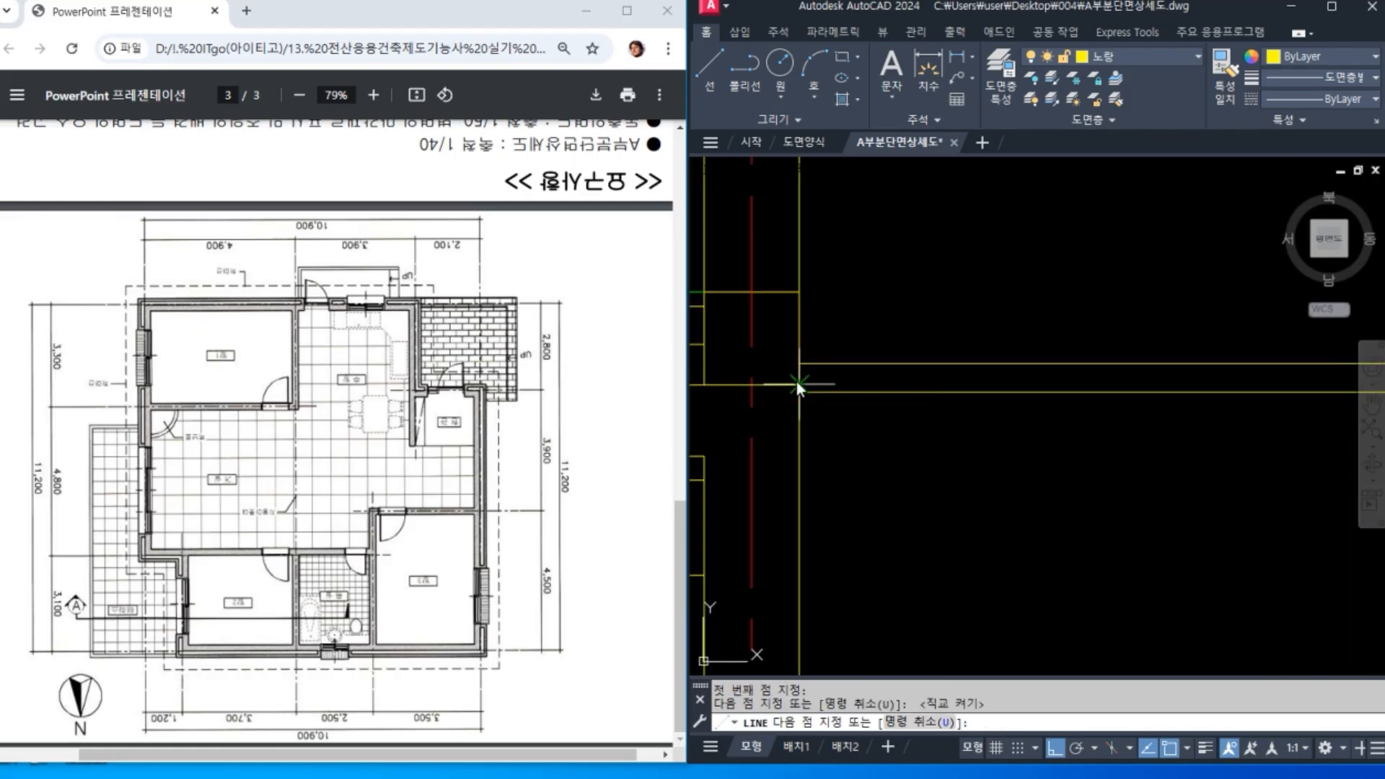
key(Return)
Step: Move the bathroom's lower floor line up so its wall end meets the end of the helper line
text(m)
key(Return)
click(843, 392)
key(Return)
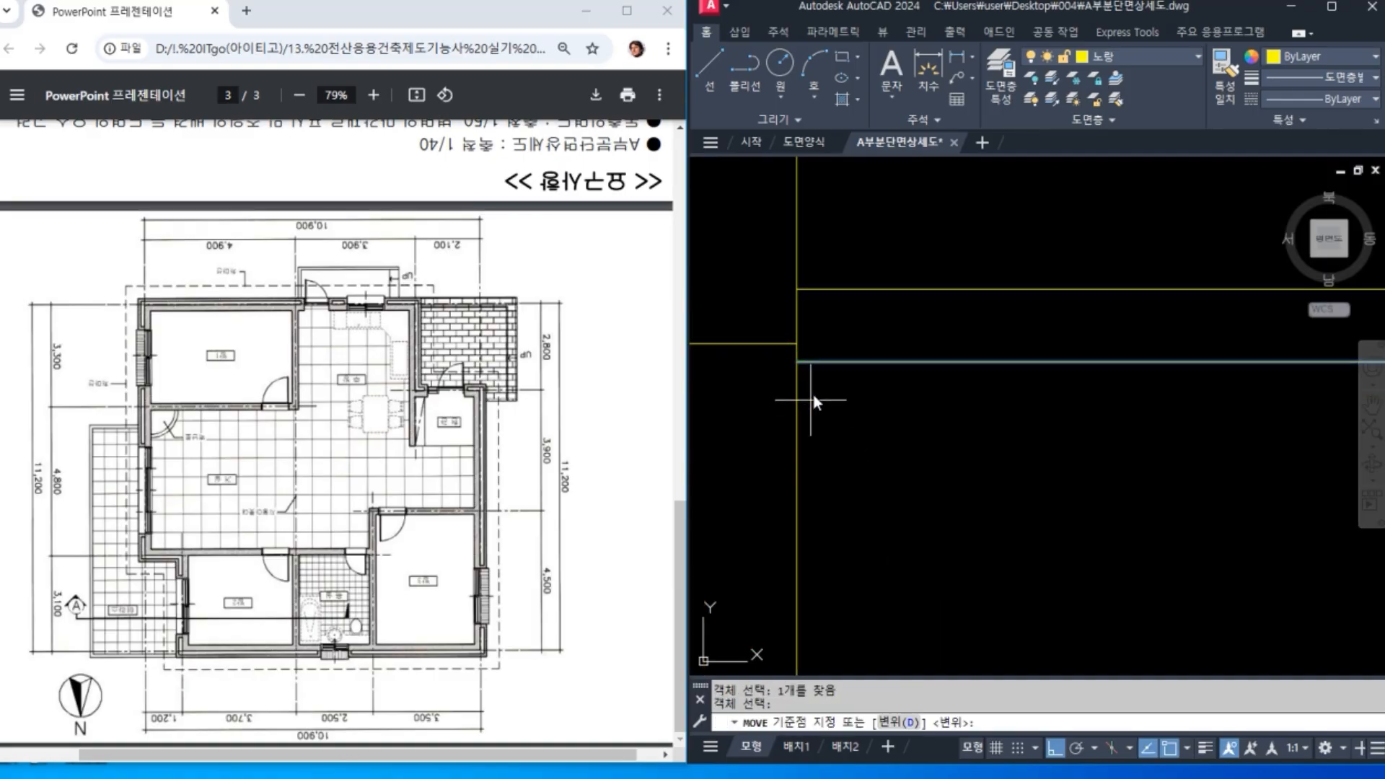
click(797, 362)
click(796, 344)
Step: Erase the helper line crossing the wall and the bathroom's upper floor line
scroll(852, 405, down, 4)
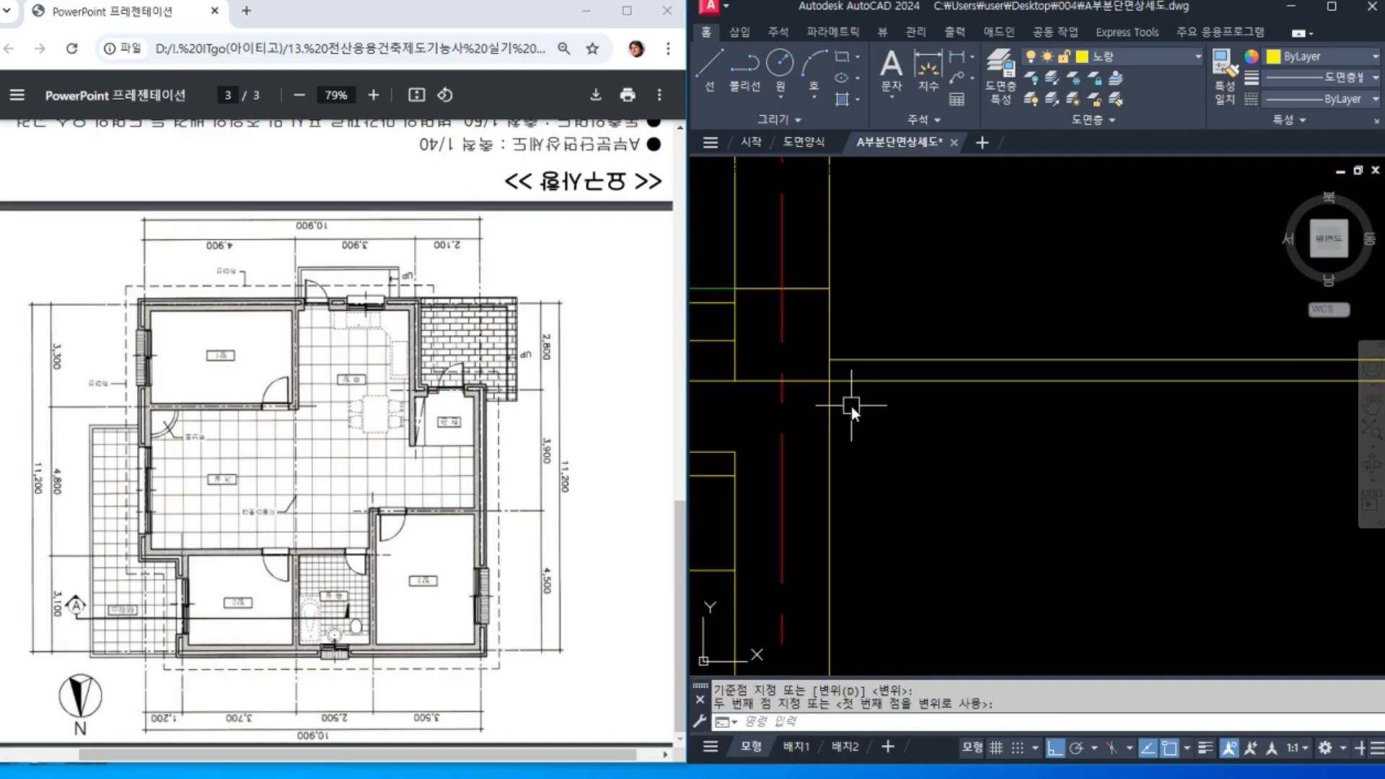
click(802, 381)
key(Delete)
scroll(1123, 563, down, 2)
middle_drag(1123, 554, 997, 530)
scroll(997, 529, up, 2)
click(1025, 433)
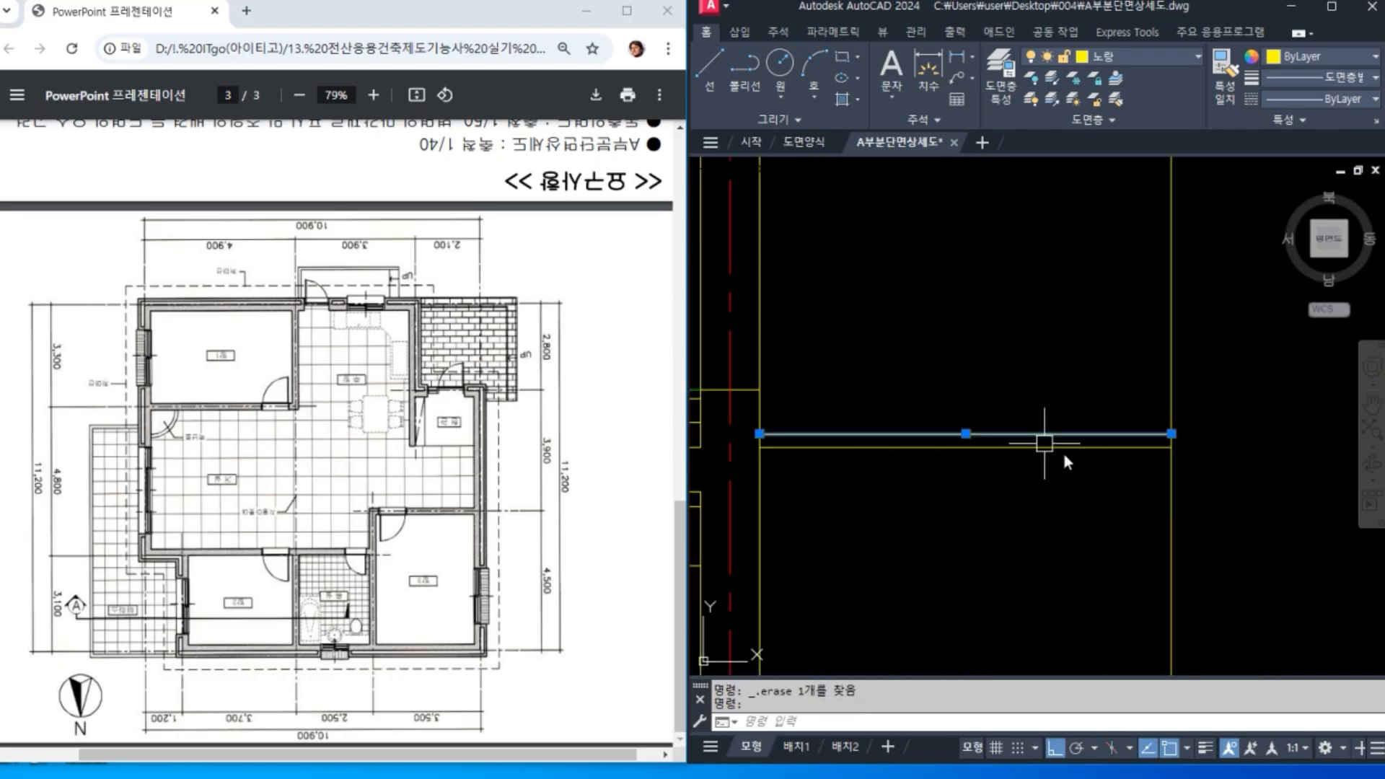
key(Delete)
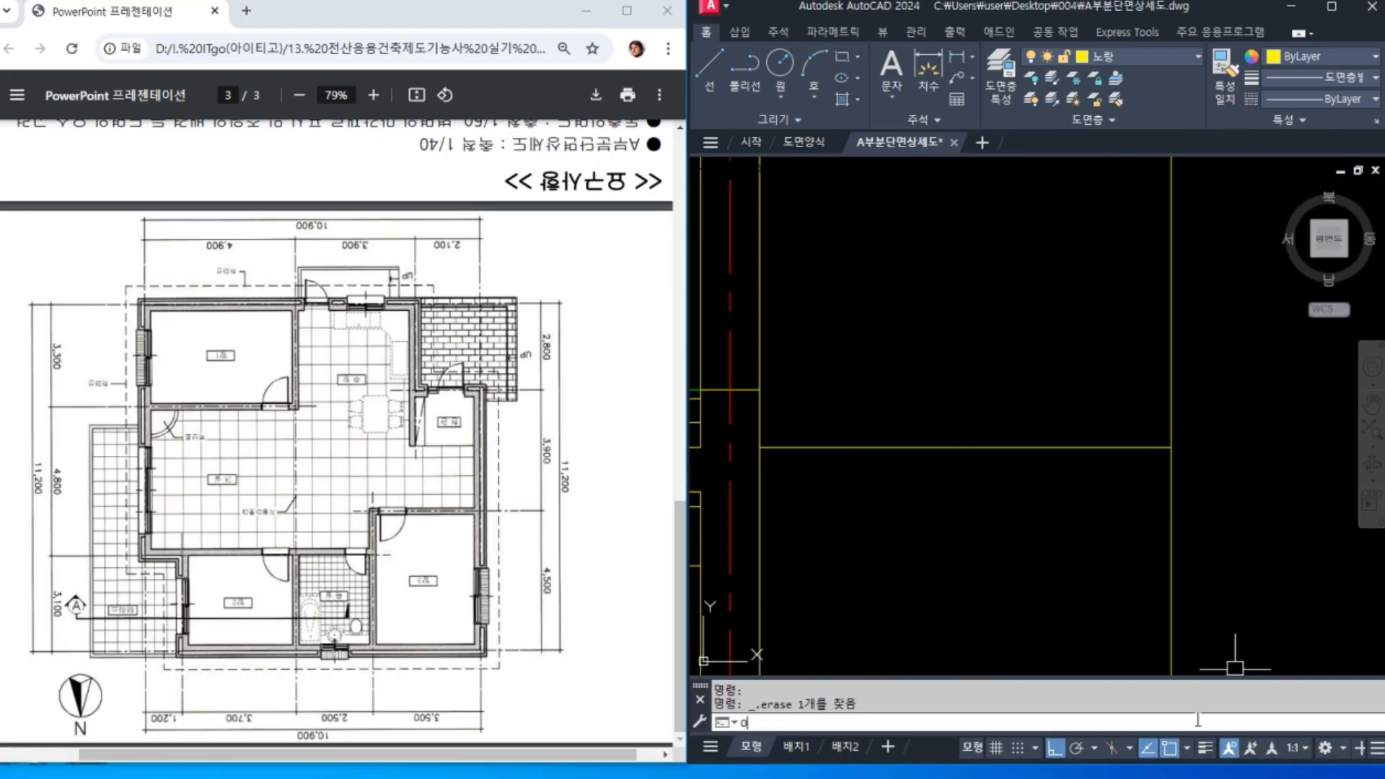
Step: Offset the remaining bathroom floor line upward by 60
text(o)
key(Return)
key(Return)
click(1083, 449)
click(1076, 380)
key(Return)
Step: Match the green room floor finish line's properties onto the bathroom's upper floor line
scroll(1082, 487, down, 2)
middle_drag(1080, 492, 1204, 437)
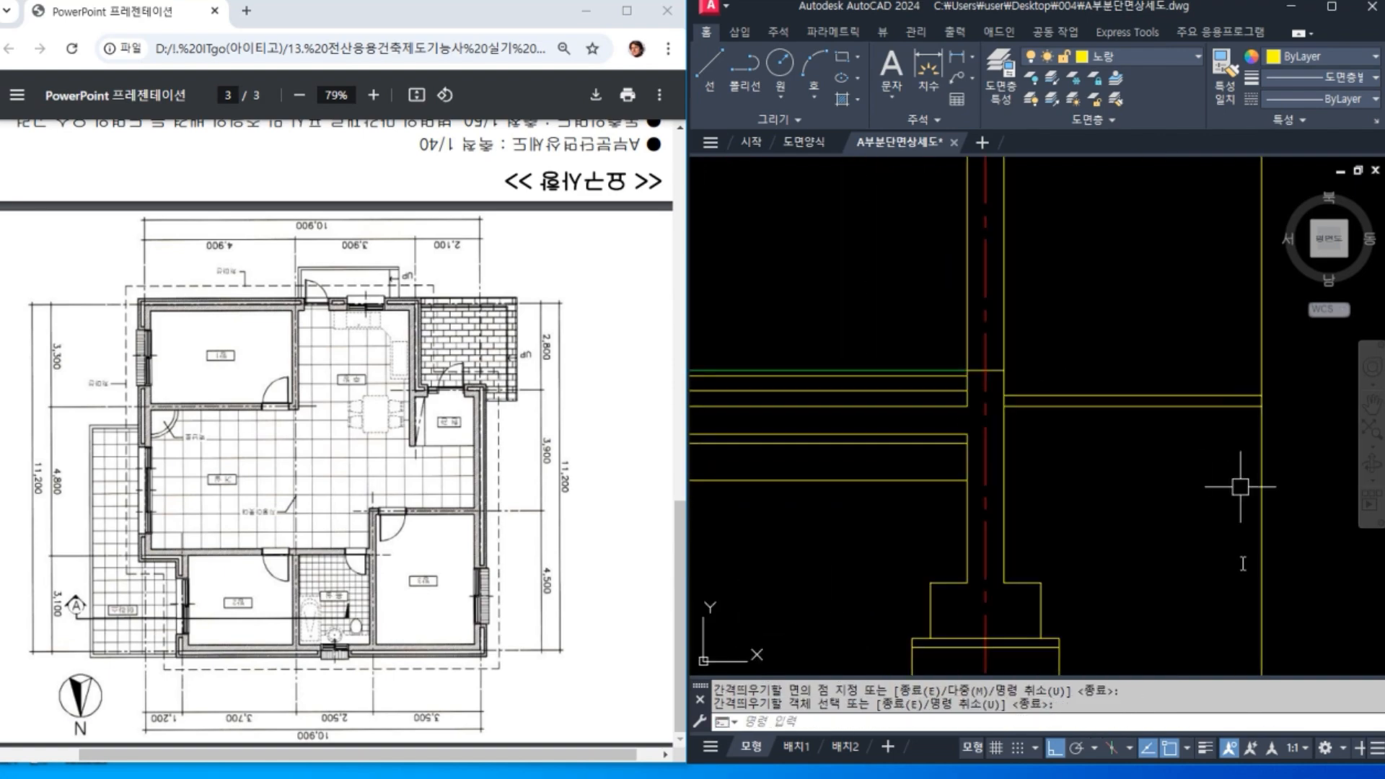
text(ma)
key(Return)
click(933, 372)
click(1065, 393)
key(Return)
Step: Offset the bathroom slab's top line downward by 150 for the slab's underside
scroll(1073, 469, up, 2)
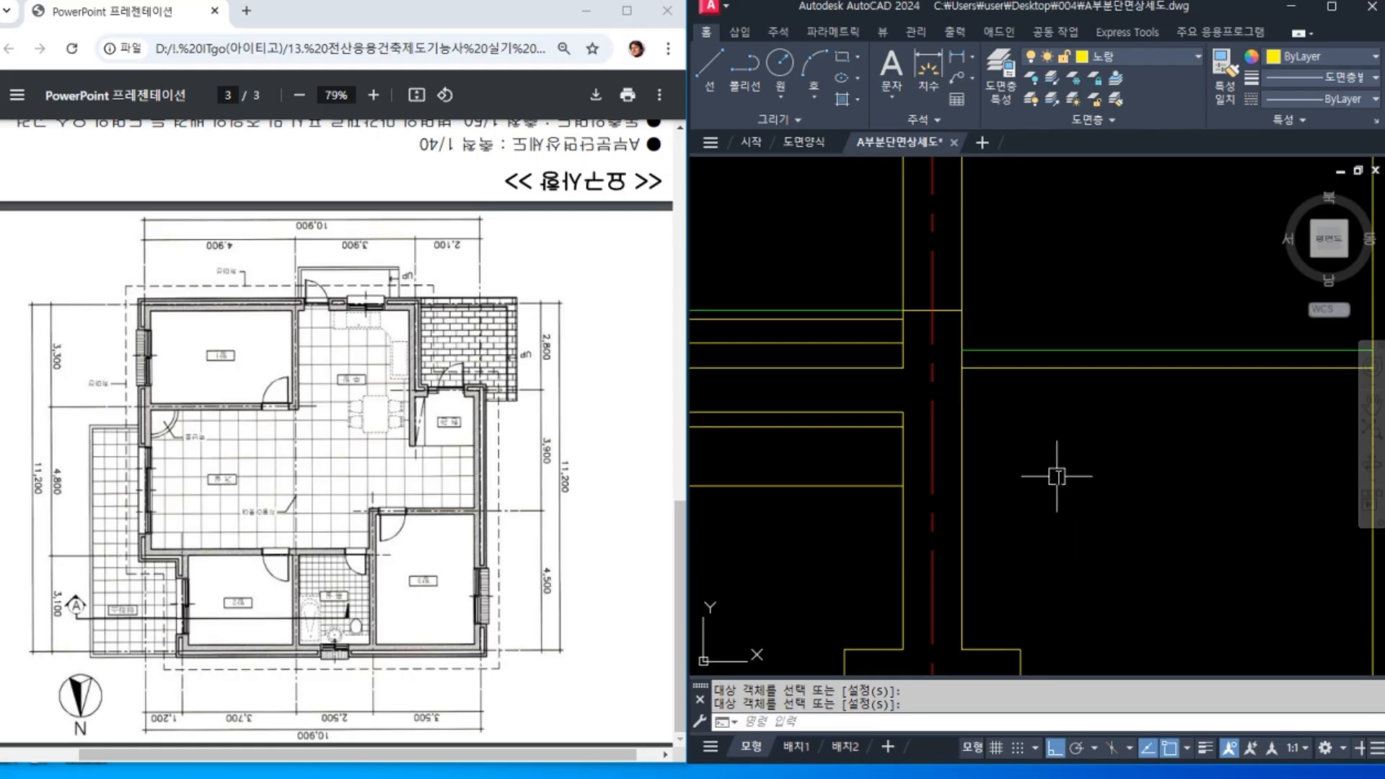
text(o)
key(Return)
text(150)
key(Return)
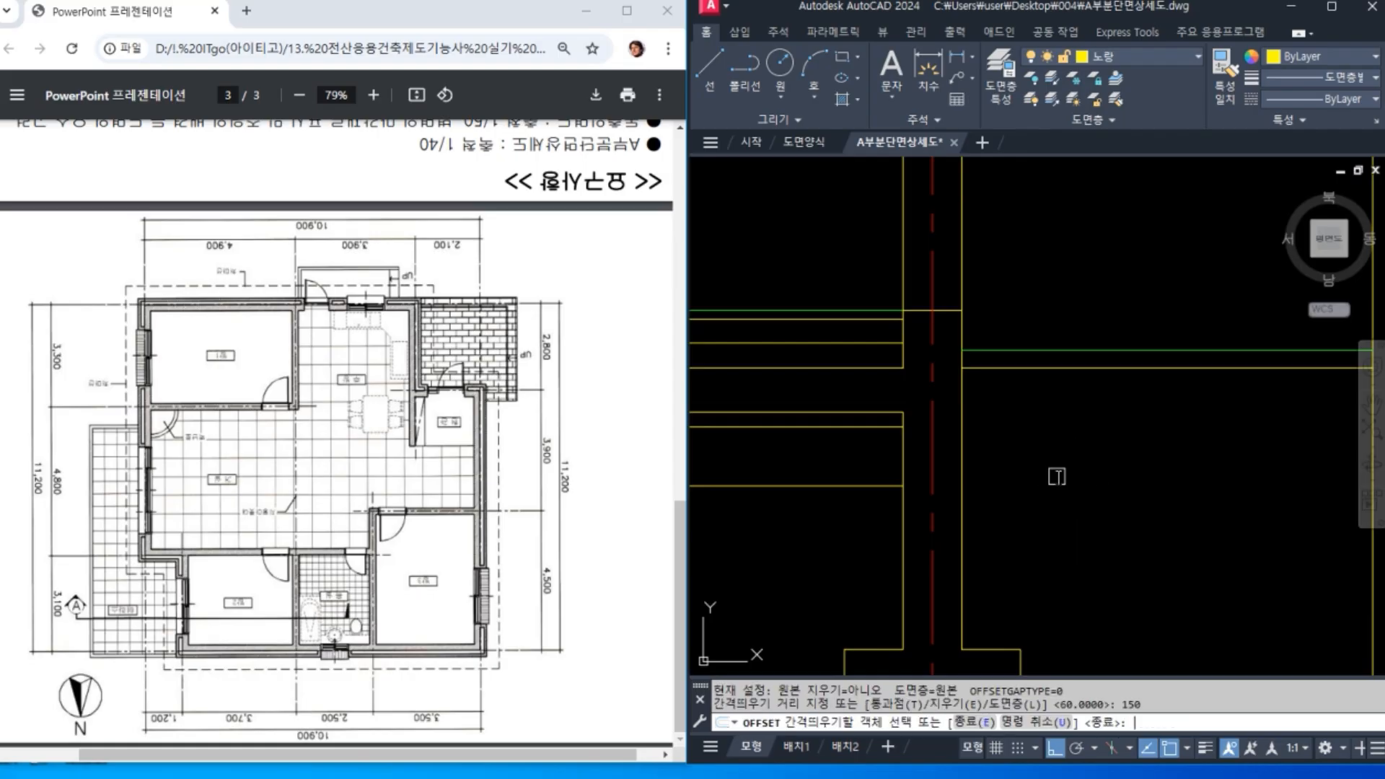
click(1043, 376)
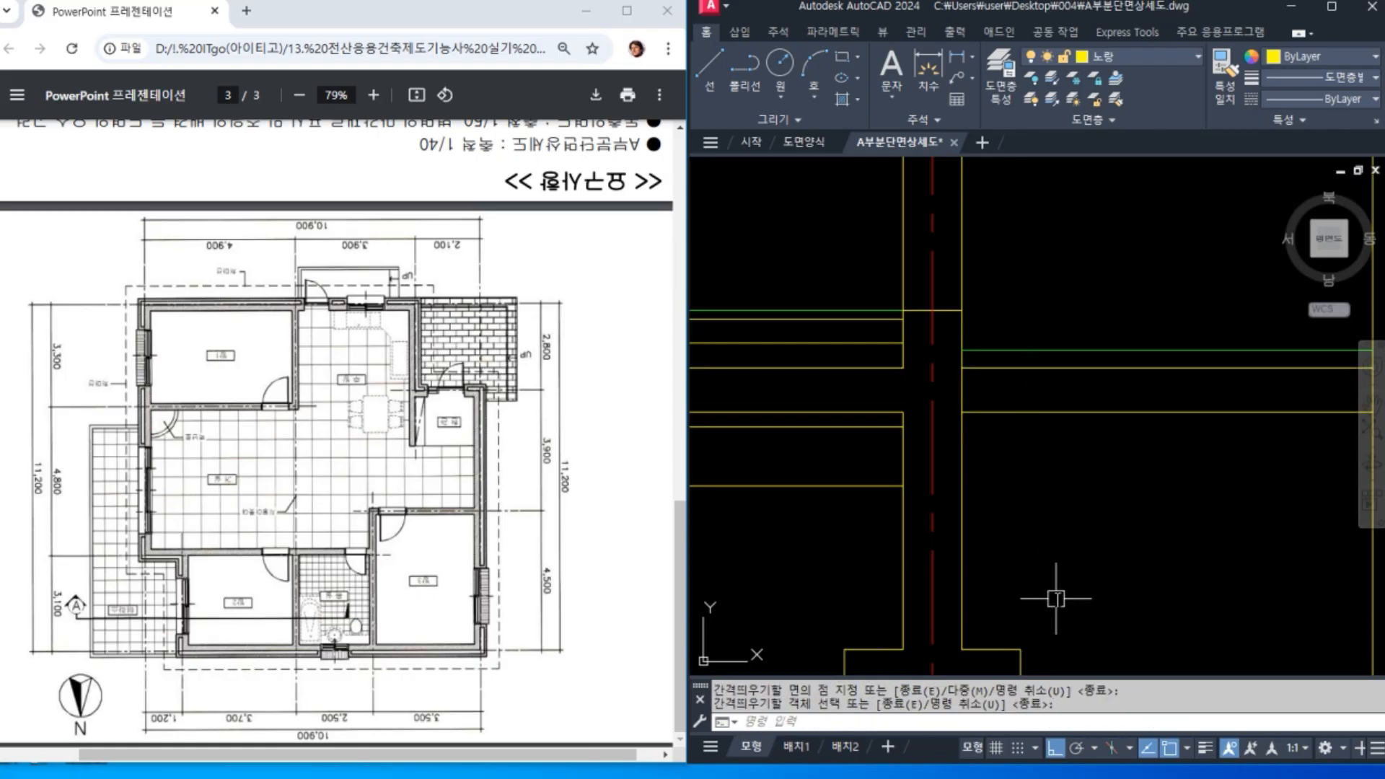
key(Return)
Step: Offset the bathroom slab's underside line downward by 50
scroll(1117, 505, down, 2)
mouse_move(1162, 552)
middle_down()
mouse_move(1139, 535)
mouse_move(1119, 473)
mouse_move(1038, 426)
middle_up()
scroll(1092, 443, down, 2)
scroll(1017, 362, up, 2)
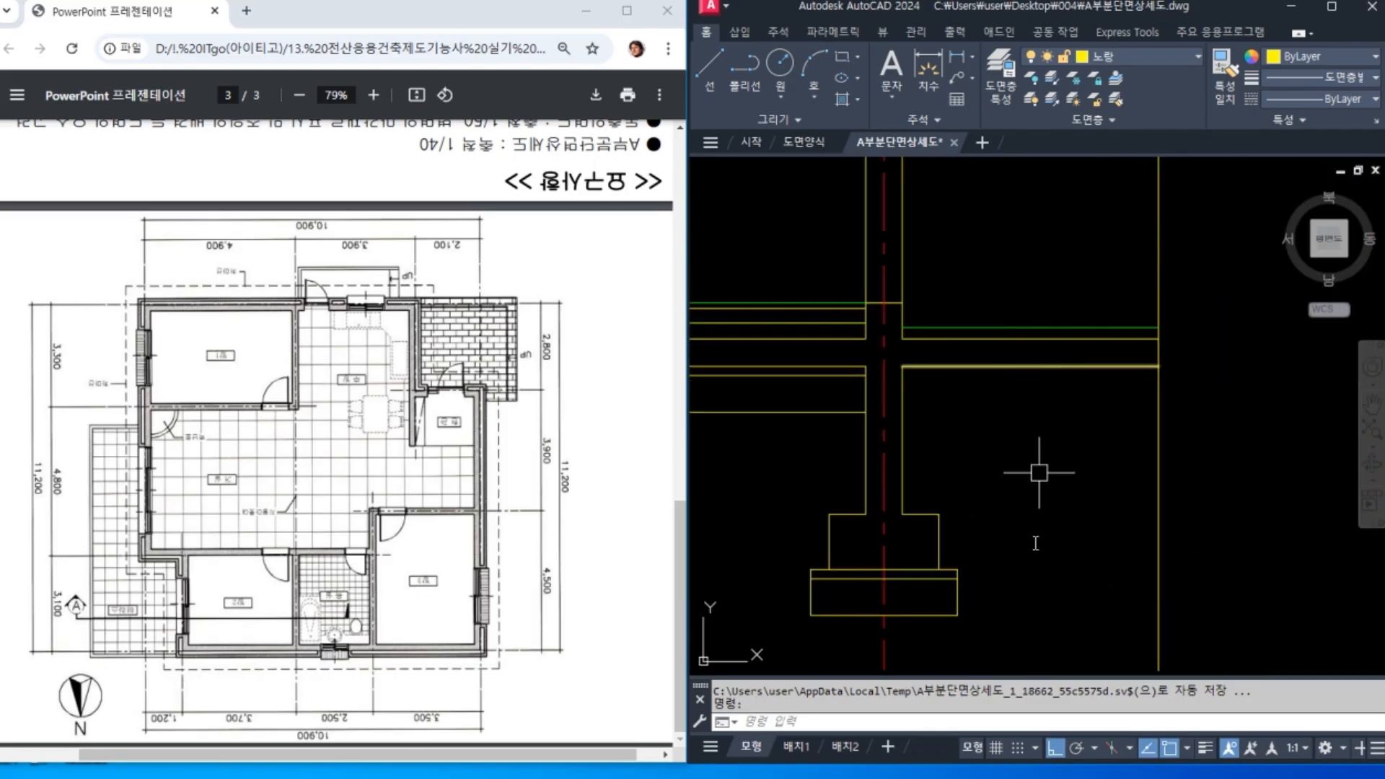
text(o)
key(Return)
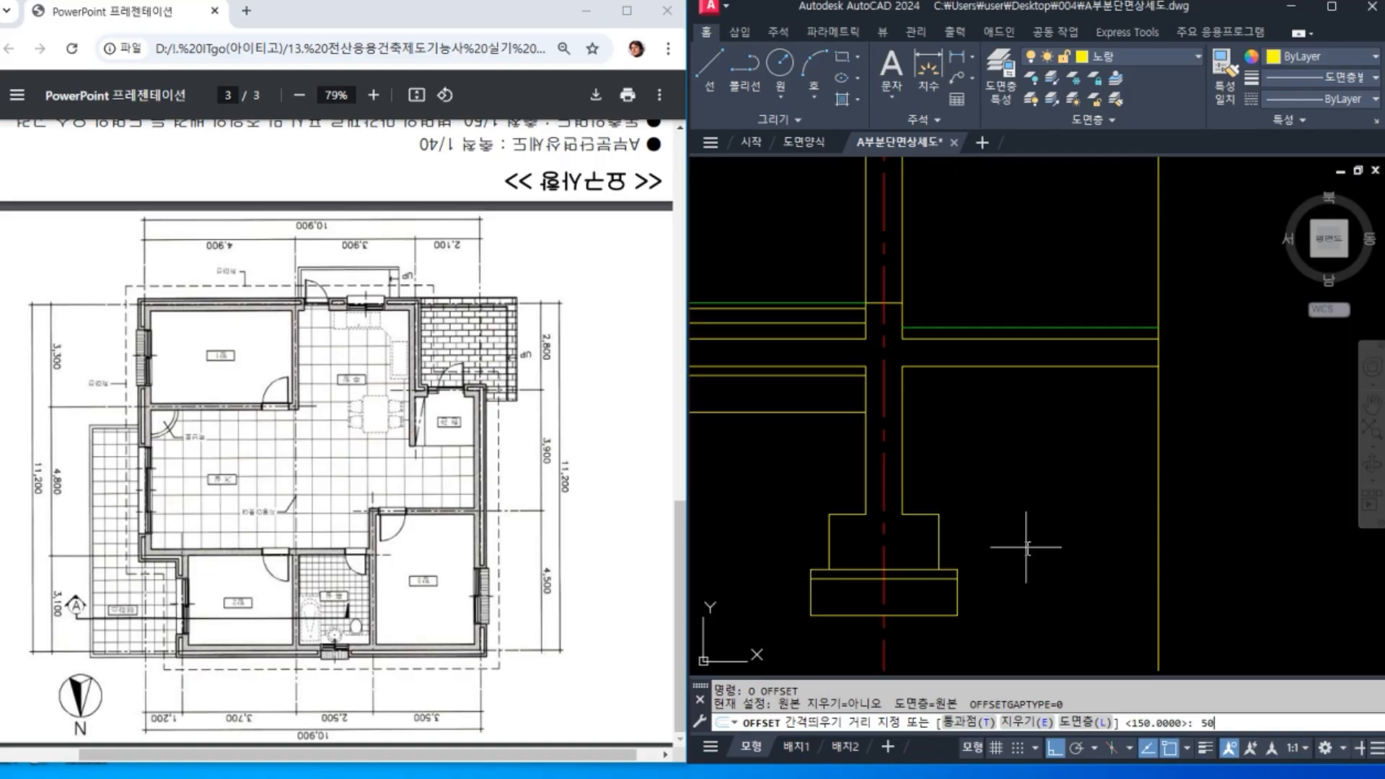
text(50)
key(Return)
click(1050, 367)
click(1053, 425)
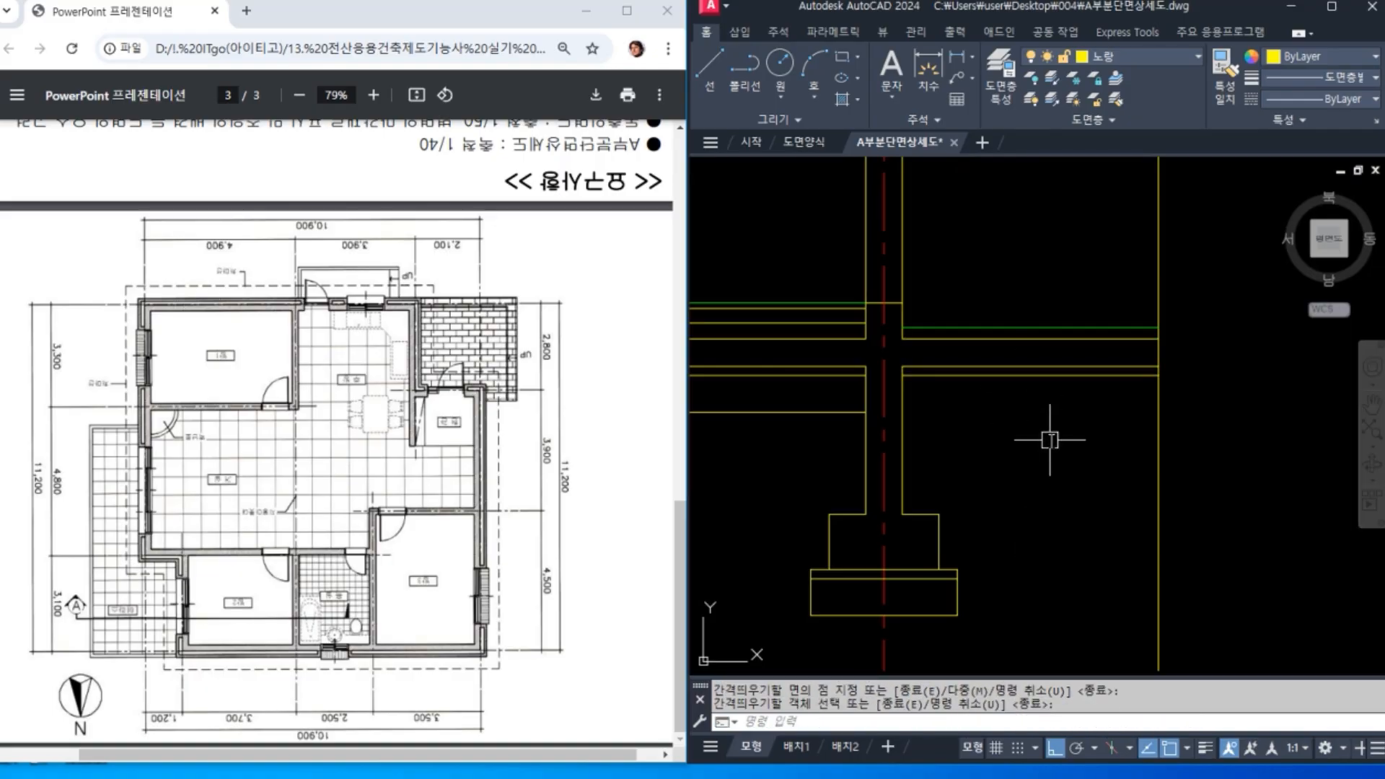
Step: Offset the lowest bathroom underlayer line downward by 200
key(Return)
text(200)
key(Return)
click(1009, 374)
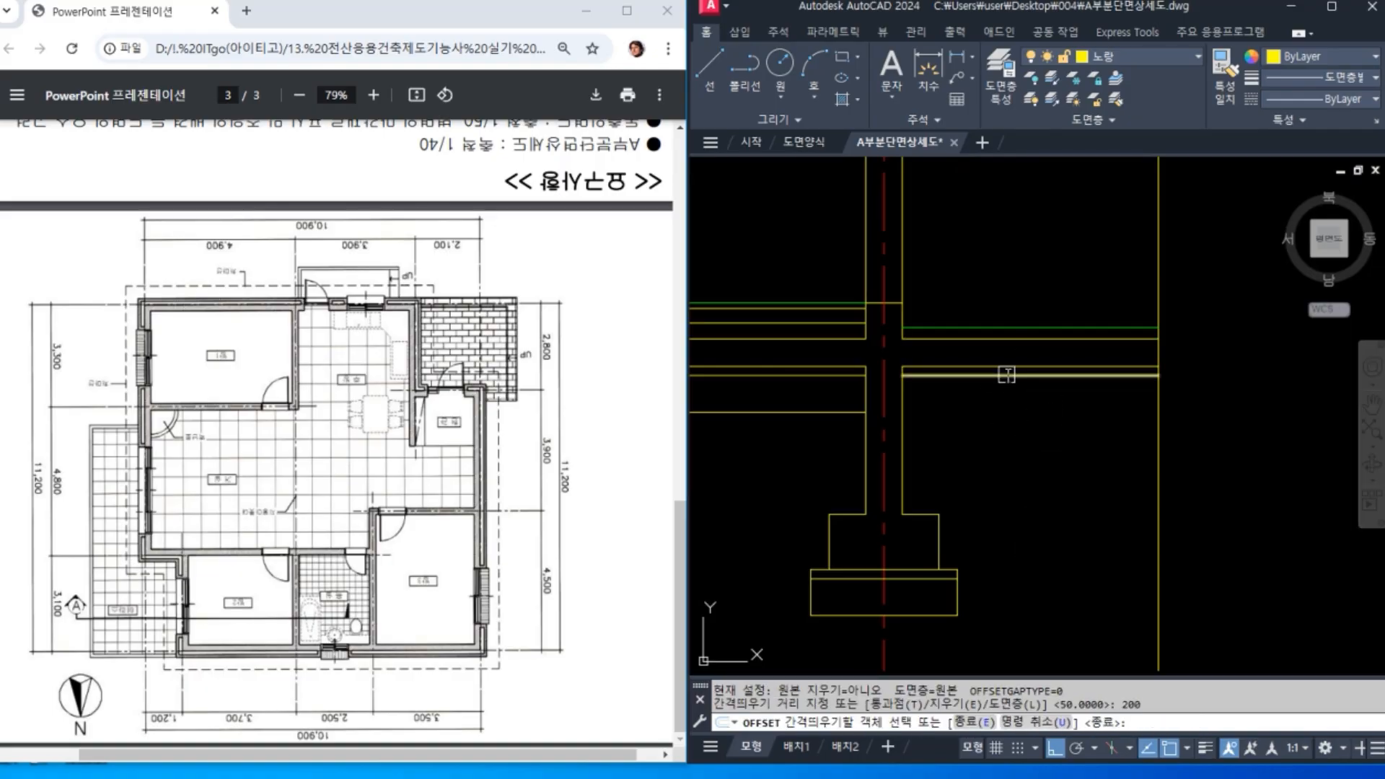
click(1012, 441)
key(Return)
Step: Offset the room's green floor finish line upward by 2400
scroll(1141, 543, down, 3)
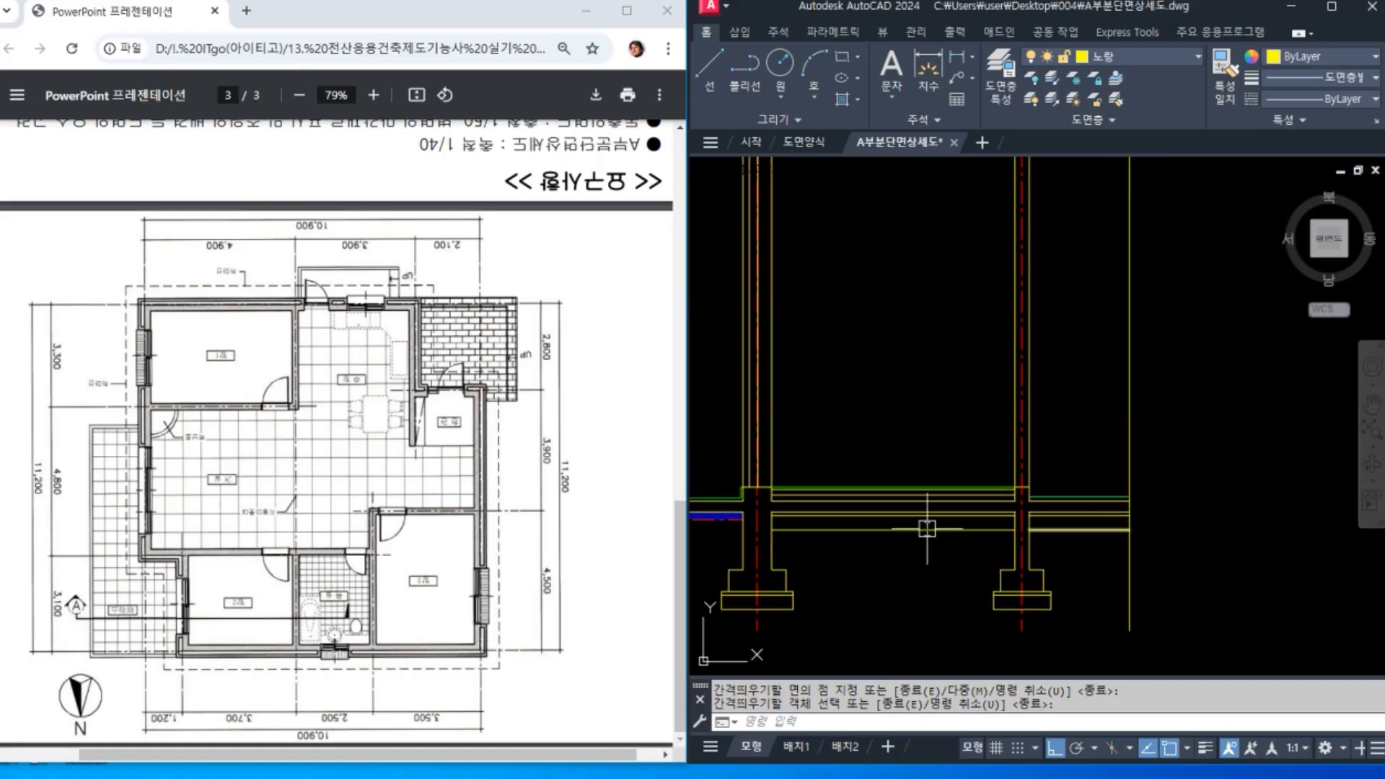
scroll(966, 401, down, 2)
middle_drag(1017, 387, 1111, 407)
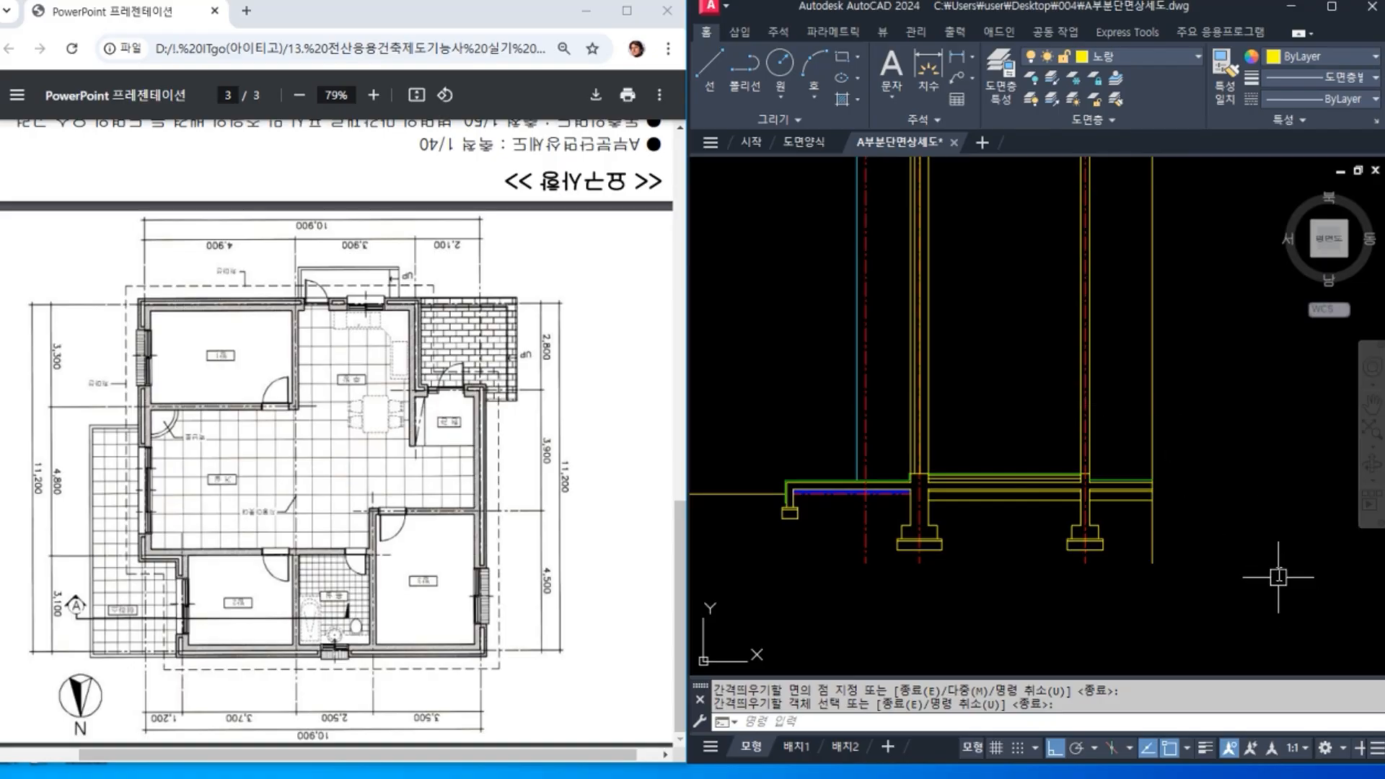
middle_drag(1254, 538, 1236, 556)
text(o)
key(Return)
text(240)
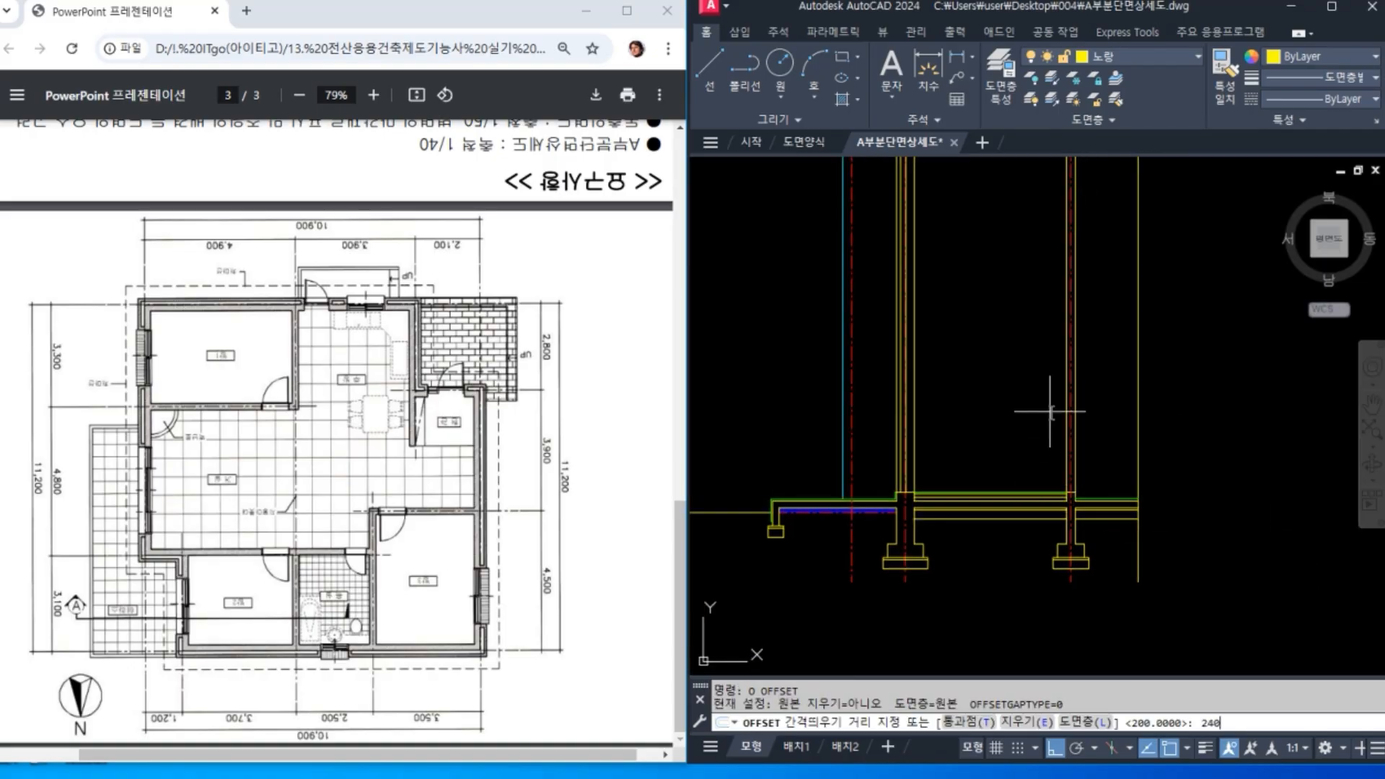
text(0)
key(Return)
scroll(1024, 524, up, 5)
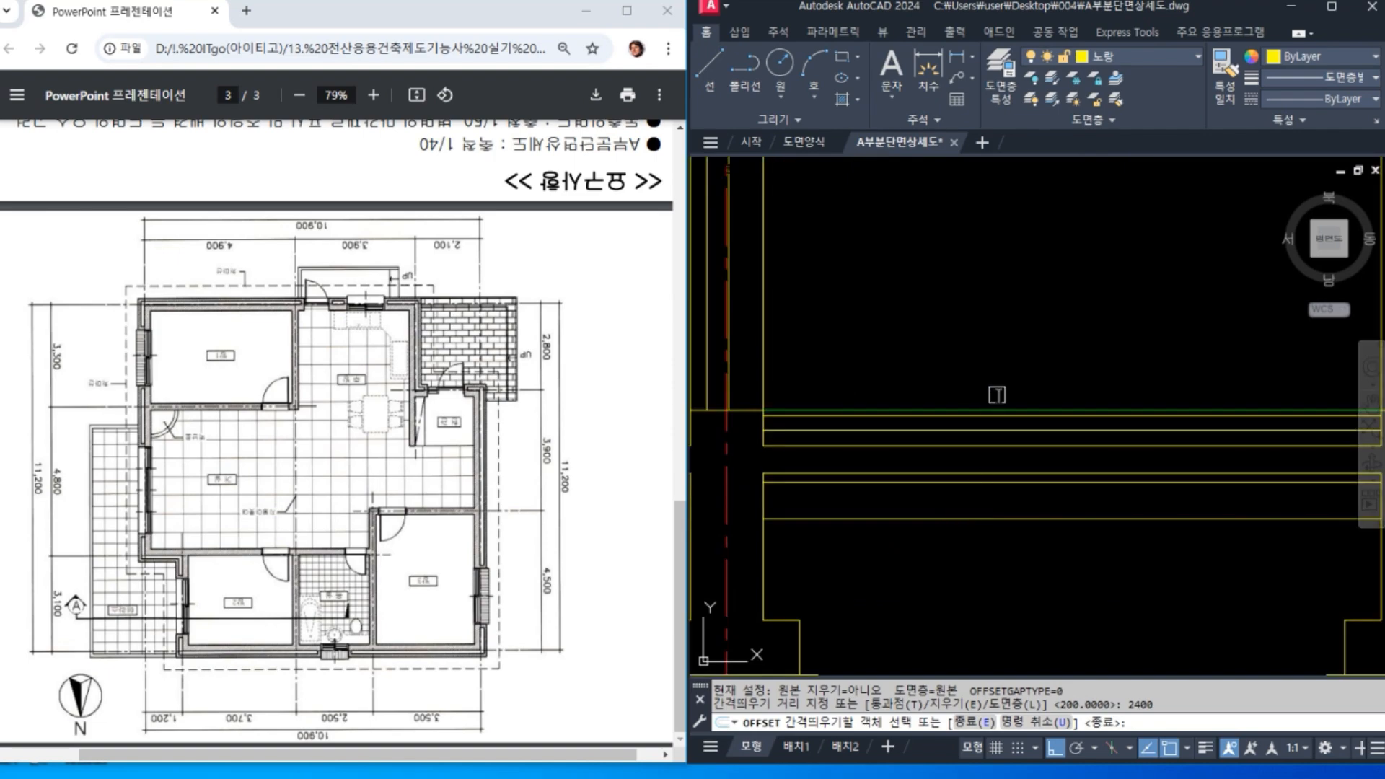
click(995, 408)
scroll(996, 396, down, 5)
click(1037, 342)
key(Return)
Step: Match the yellow wall line's properties onto the green line offset above the room floor
scroll(1089, 390, up, 2)
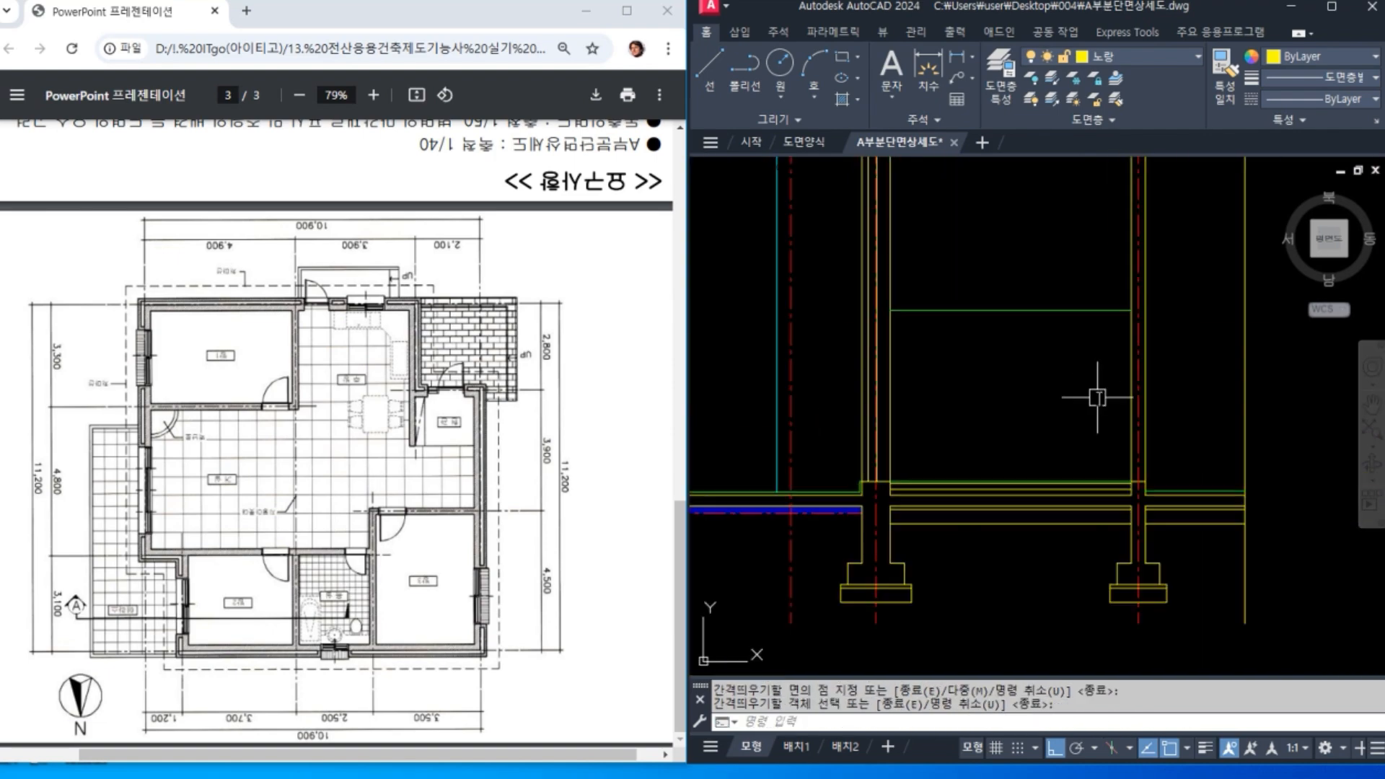
text(MA)
key(Return)
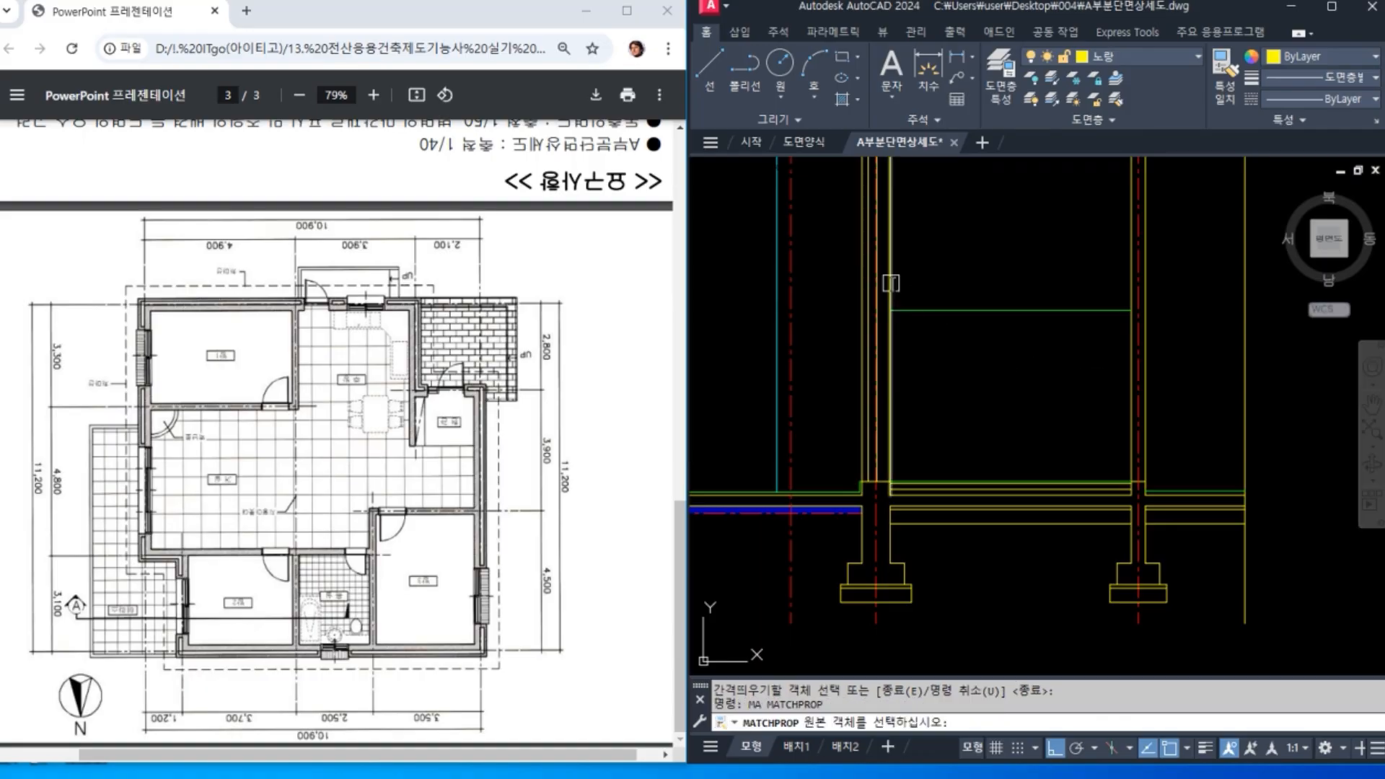
click(891, 295)
click(967, 311)
key(Return)
Step: Offset the bathroom's green floor finish line upward by 2400
middle_drag(1119, 381, 1012, 393)
scroll(1138, 459, up, 2)
middle_drag(1138, 458, 1141, 472)
text(o)
key(Return)
text(240)
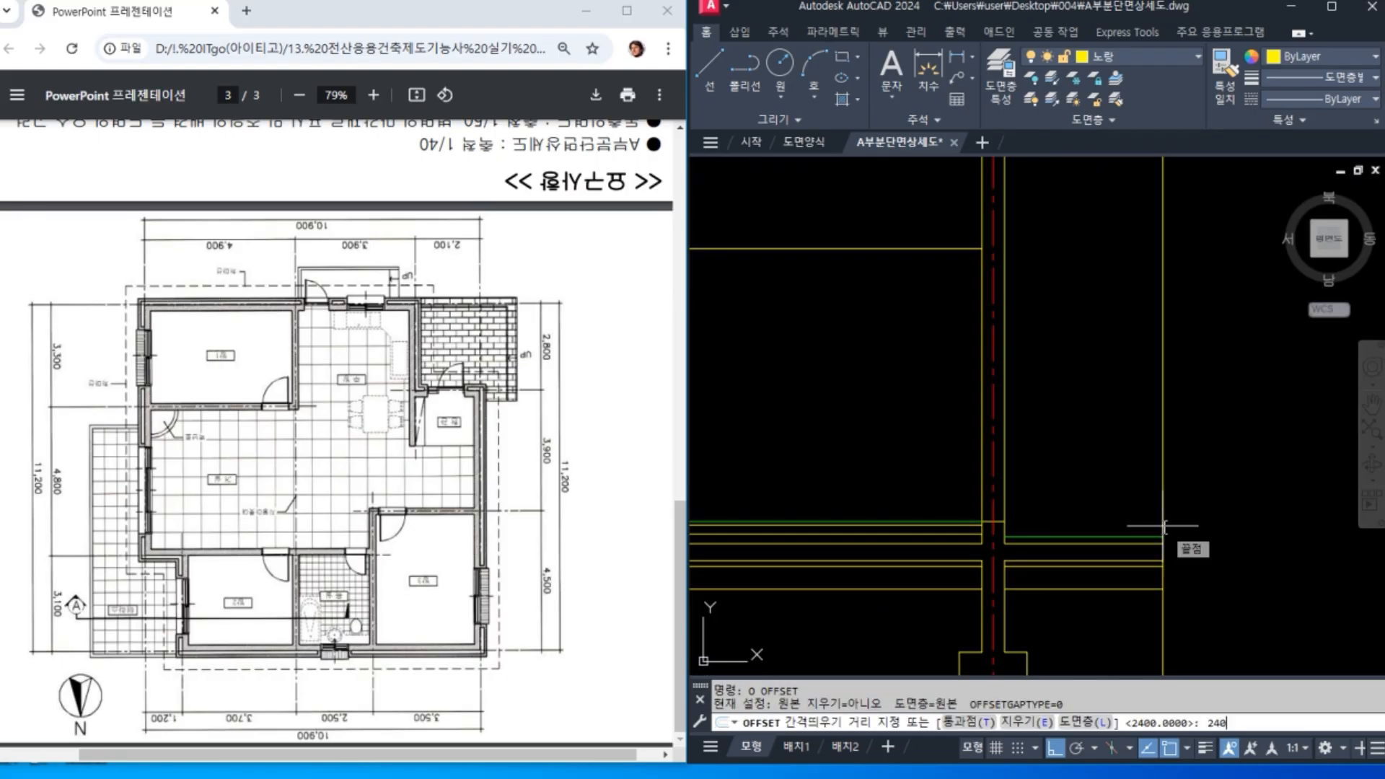
text(0)
key(Return)
click(1084, 531)
click(1088, 396)
key(Return)
Step: Match the room ceiling line's properties onto the line offset above the bathroom floor
text(MA)
key(Return)
click(954, 250)
click(1047, 265)
key(Return)
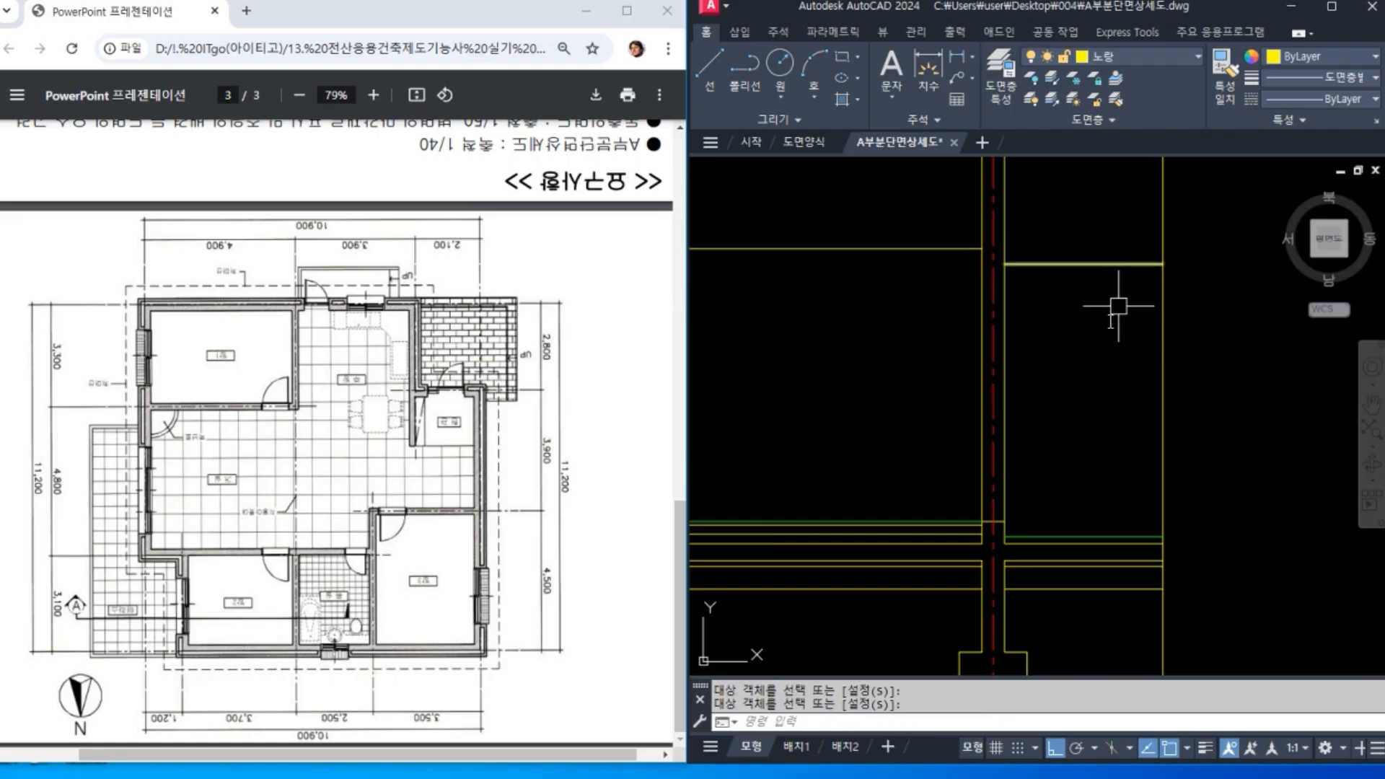
Step: Offset the room's ceiling line downward
middle_drag(1048, 364, 1150, 372)
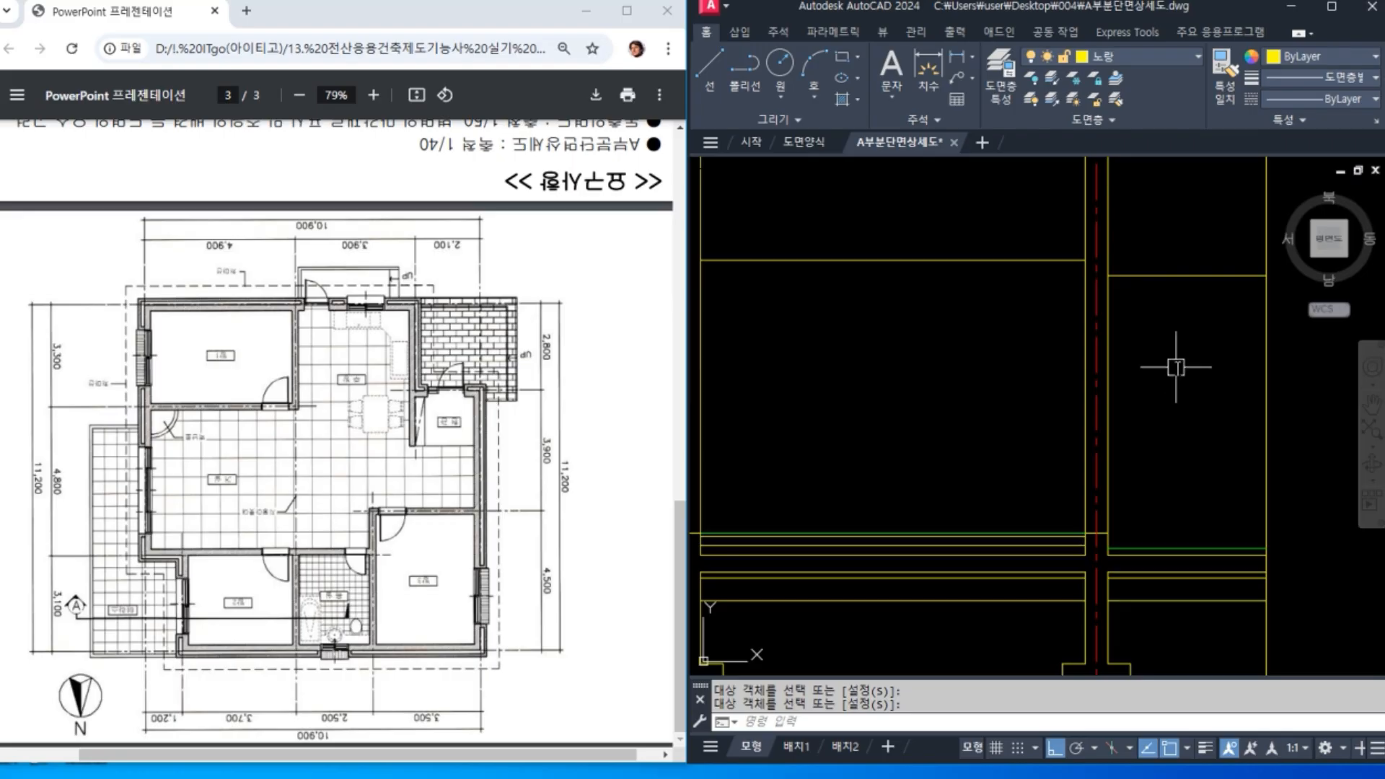
scroll(1176, 367, down, 2)
mouse_move(1009, 342)
middle_down()
mouse_move(1037, 344)
mouse_move(1004, 357)
middle_up()
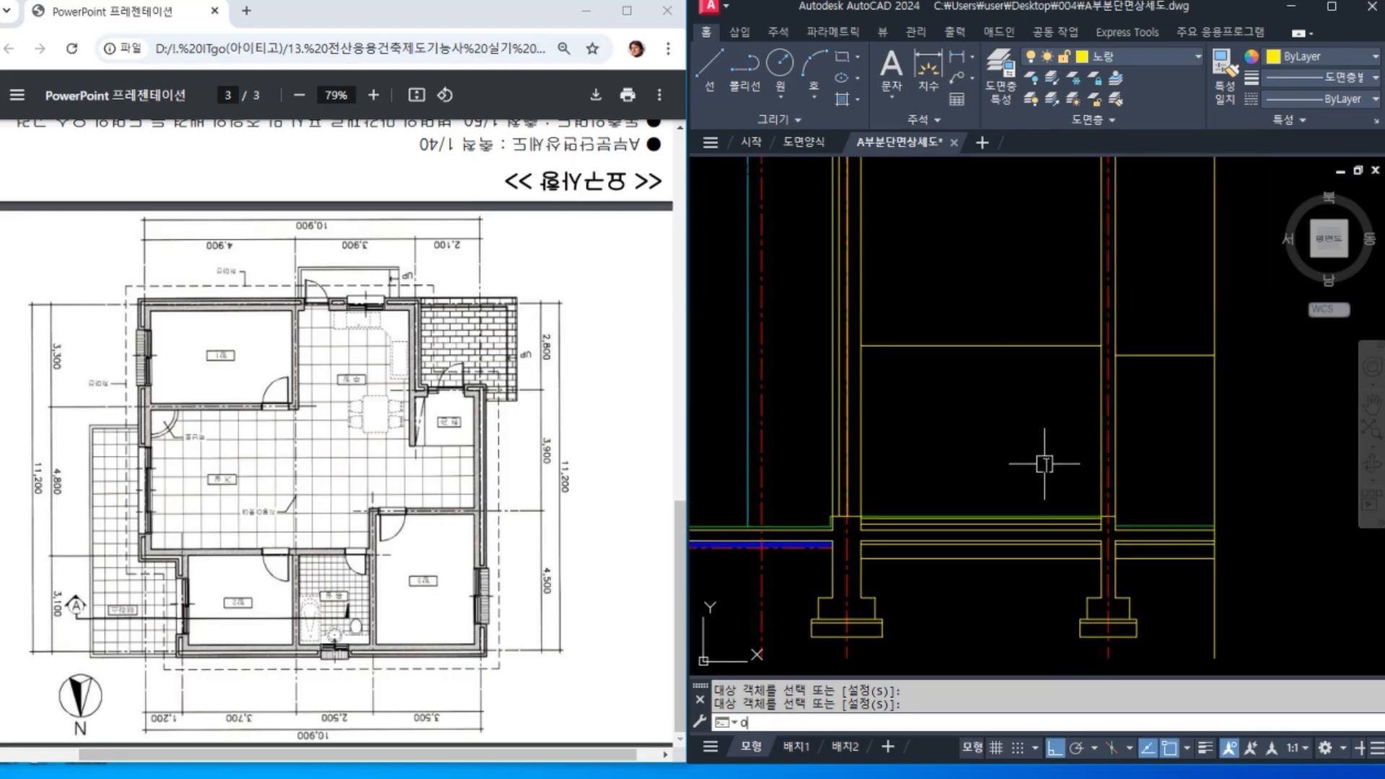
key(Return)
key(Return)
click(915, 345)
click(911, 404)
key(Return)
scroll(862, 361, up, 4)
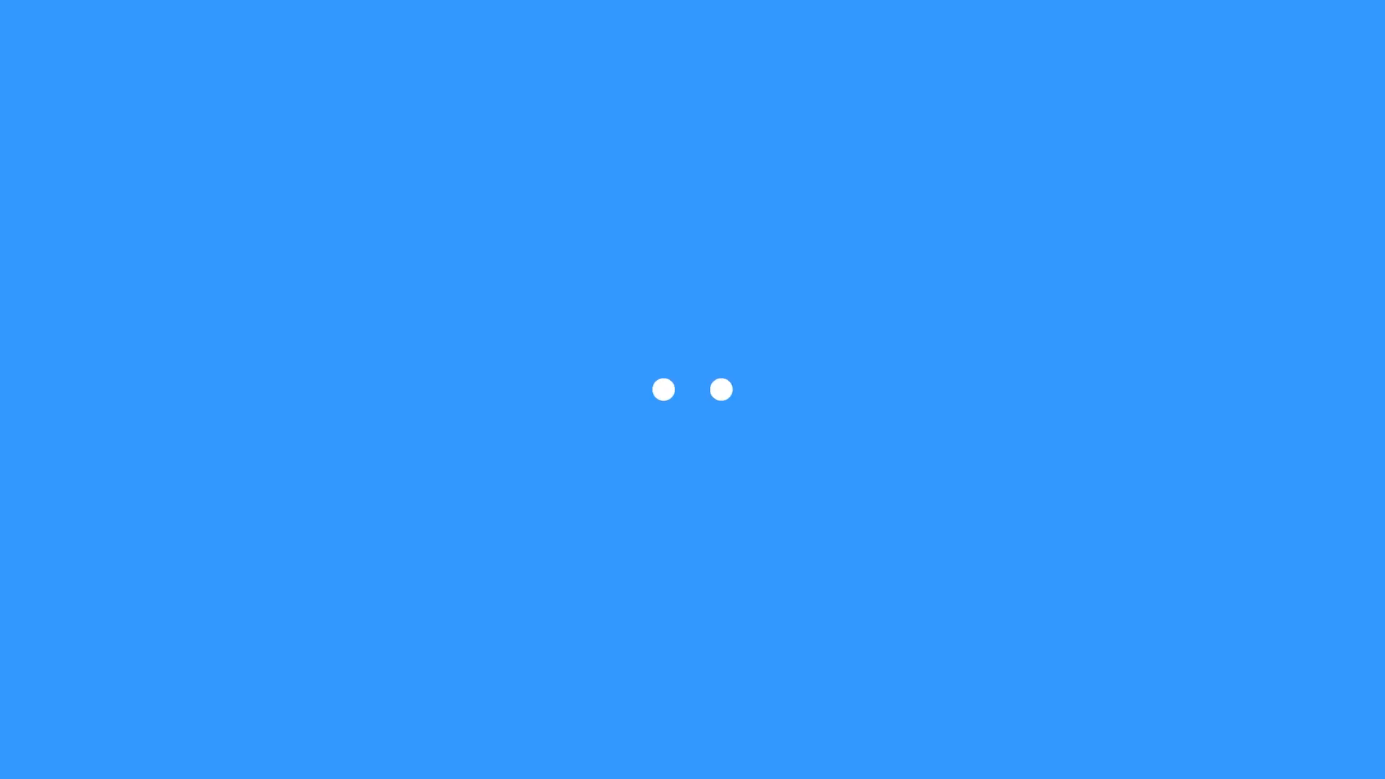